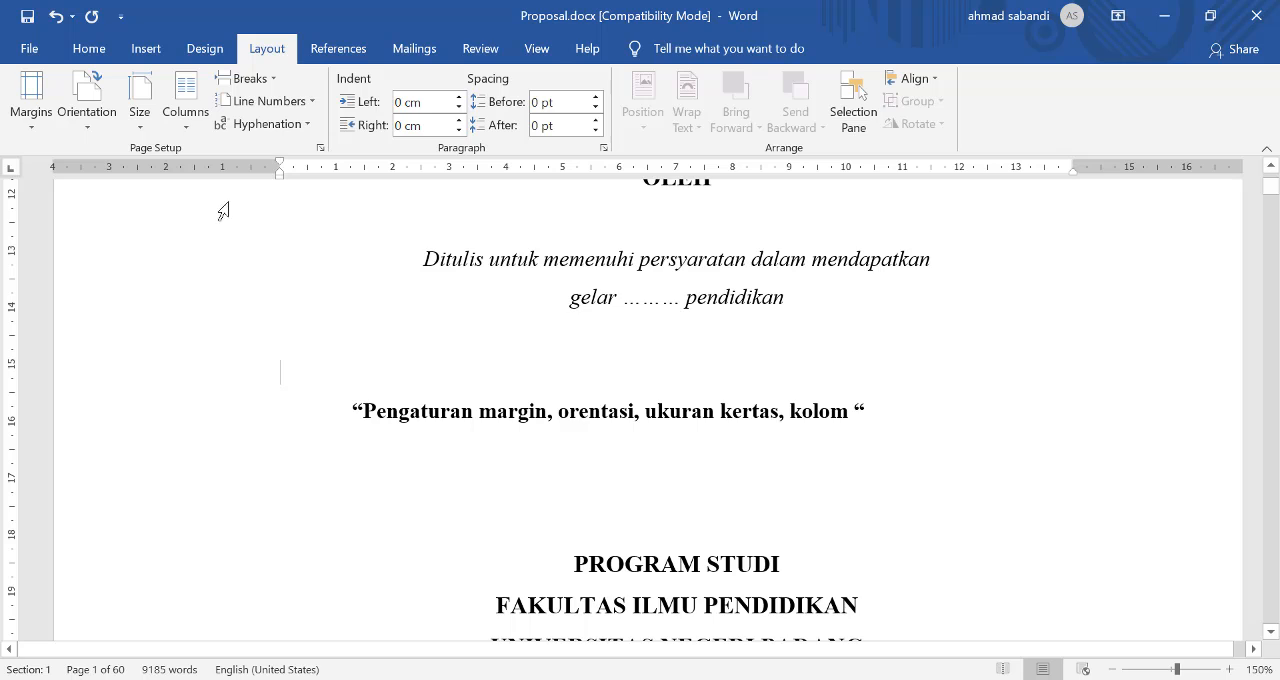
# Step: Set the document's paper size to A4 (21 cm x 29,7 cm)
pyautogui.scroll(3, 139, 186)
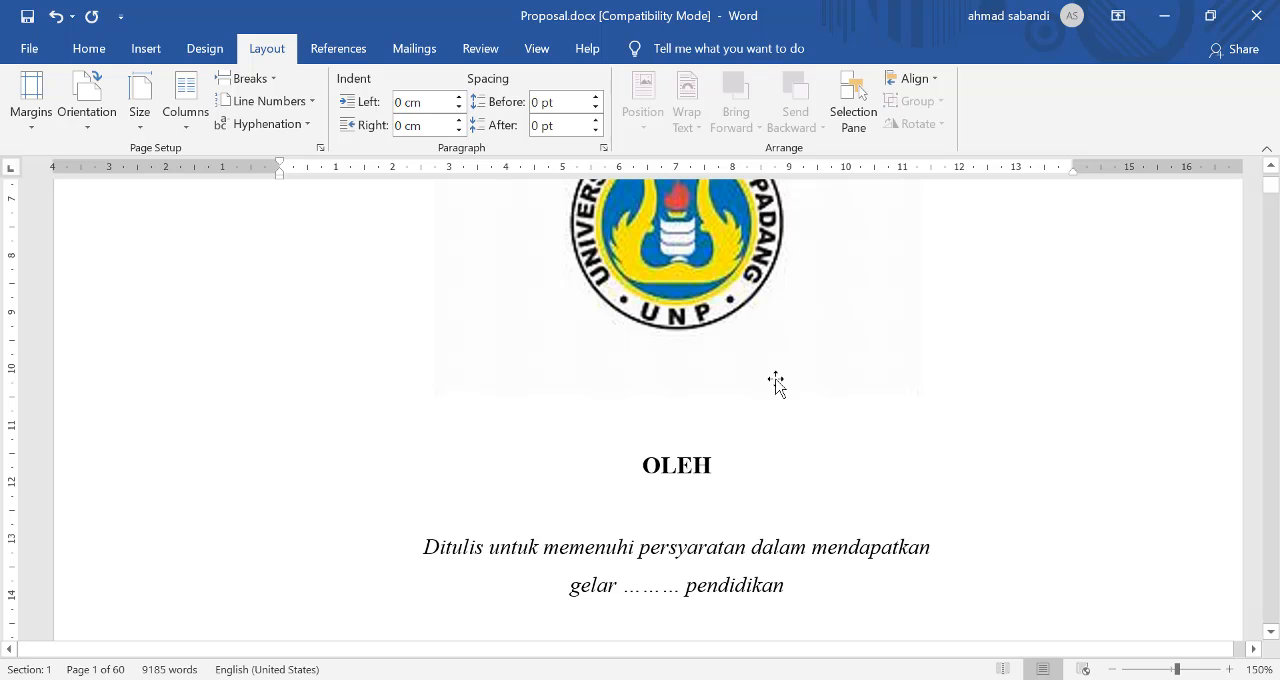
pyautogui.scroll(3, 866, 357)
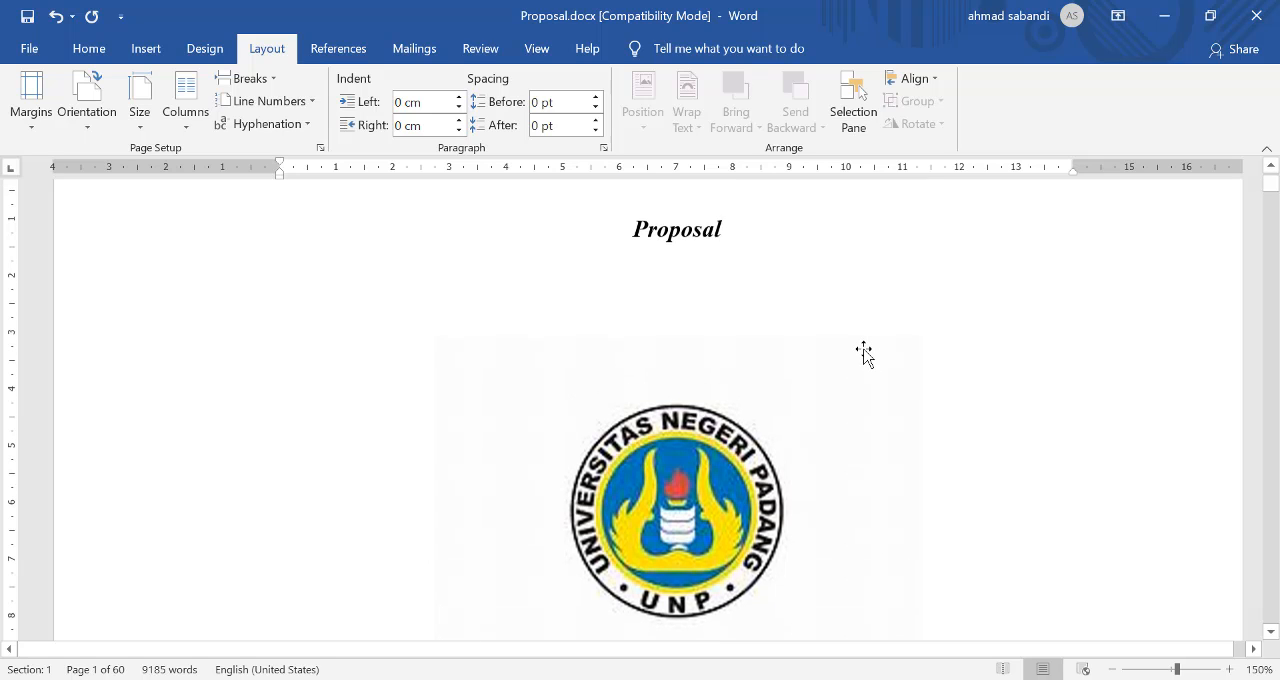
pyautogui.scroll(1, 866, 357)
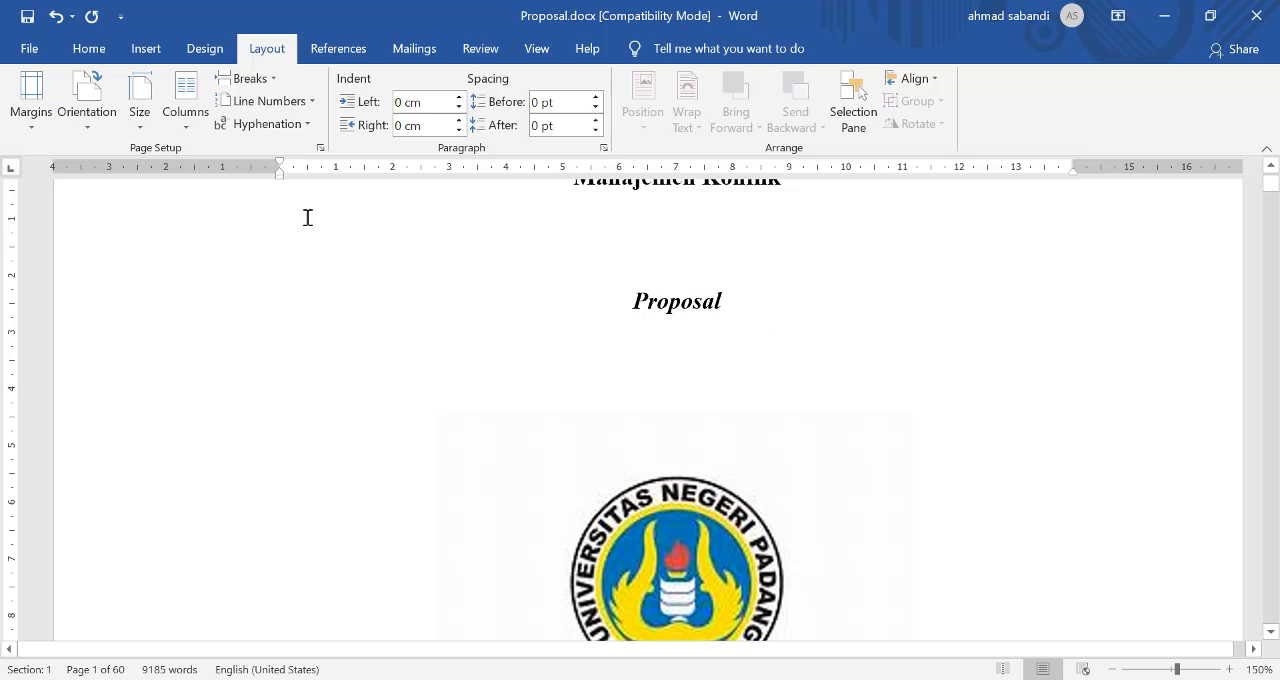
pyautogui.click(145, 126)
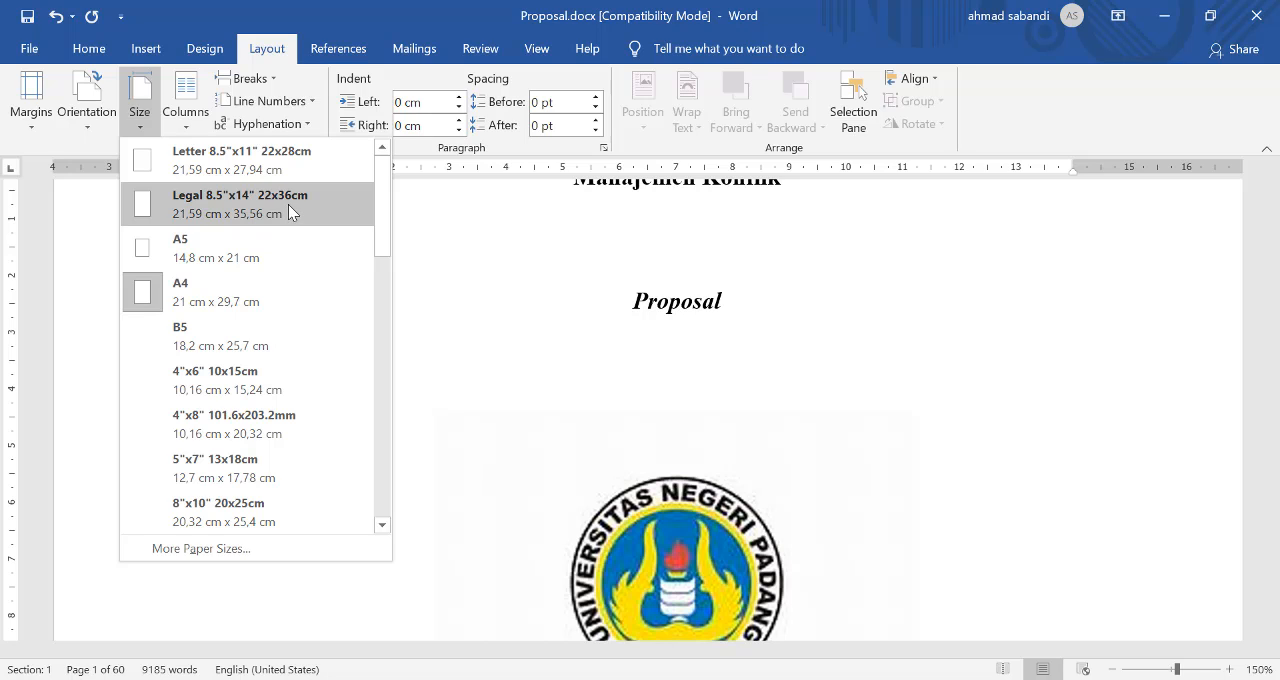
pyautogui.click(270, 300)
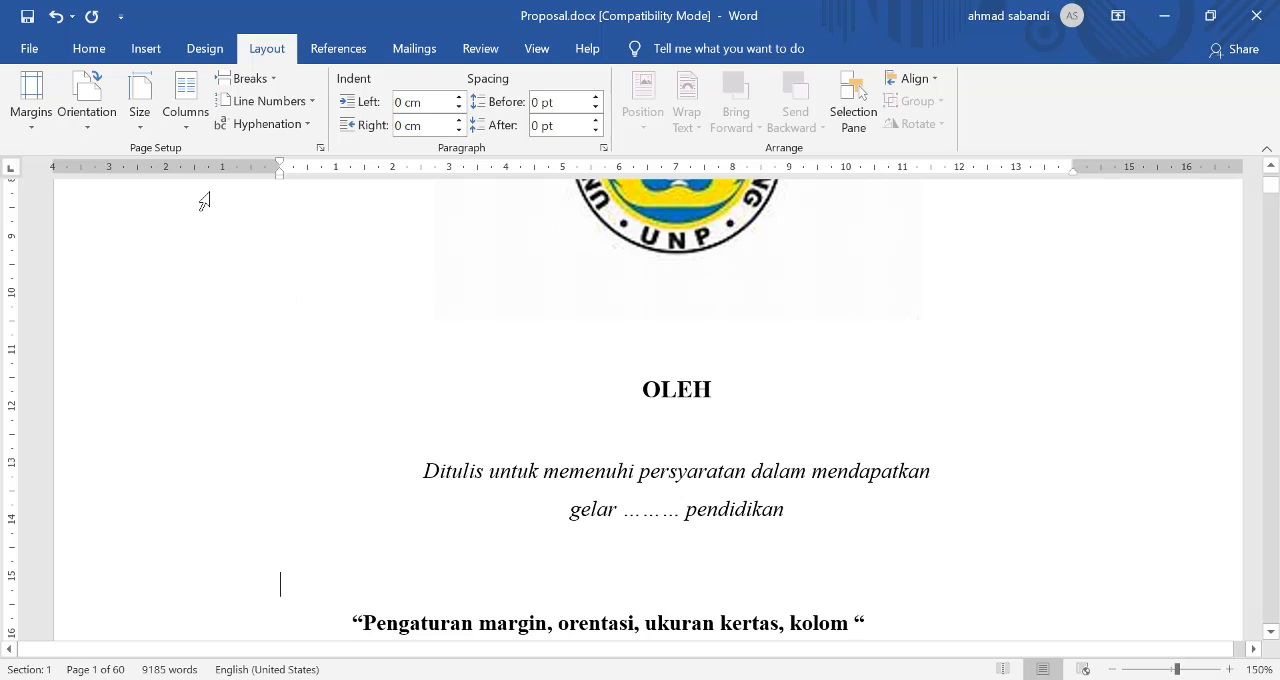
pyautogui.click(146, 121)
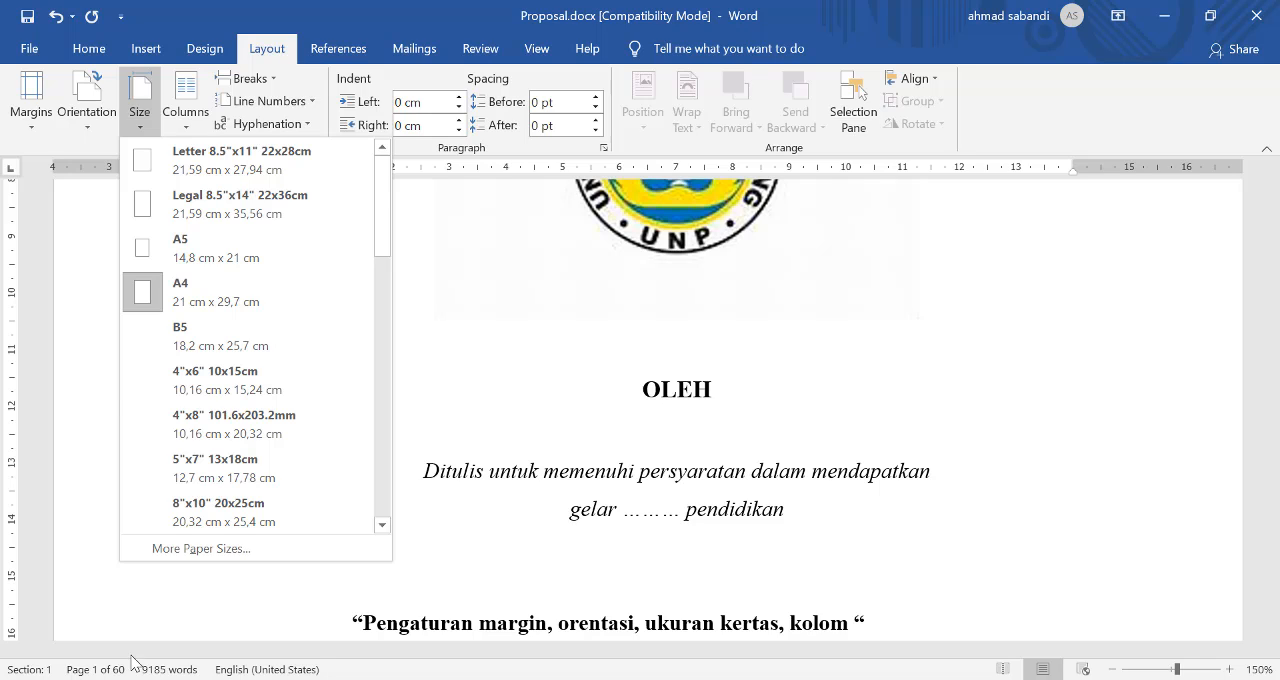
pyautogui.click(250, 290)
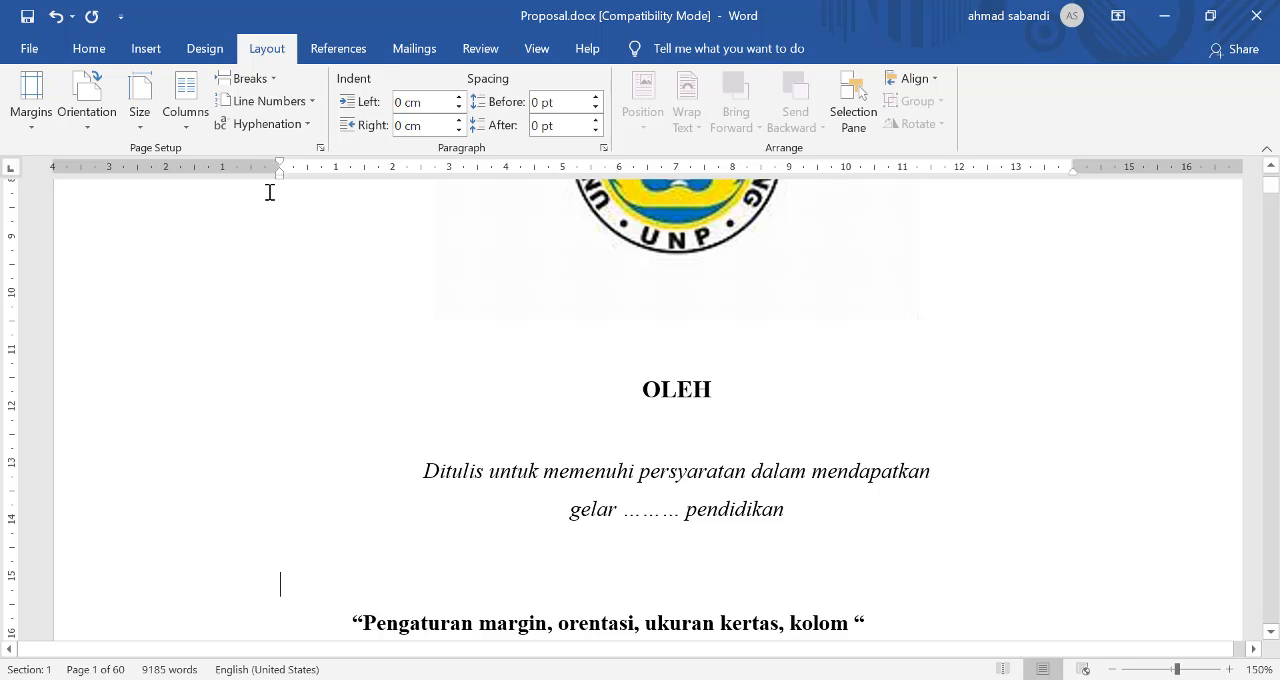
pyautogui.click(149, 104)
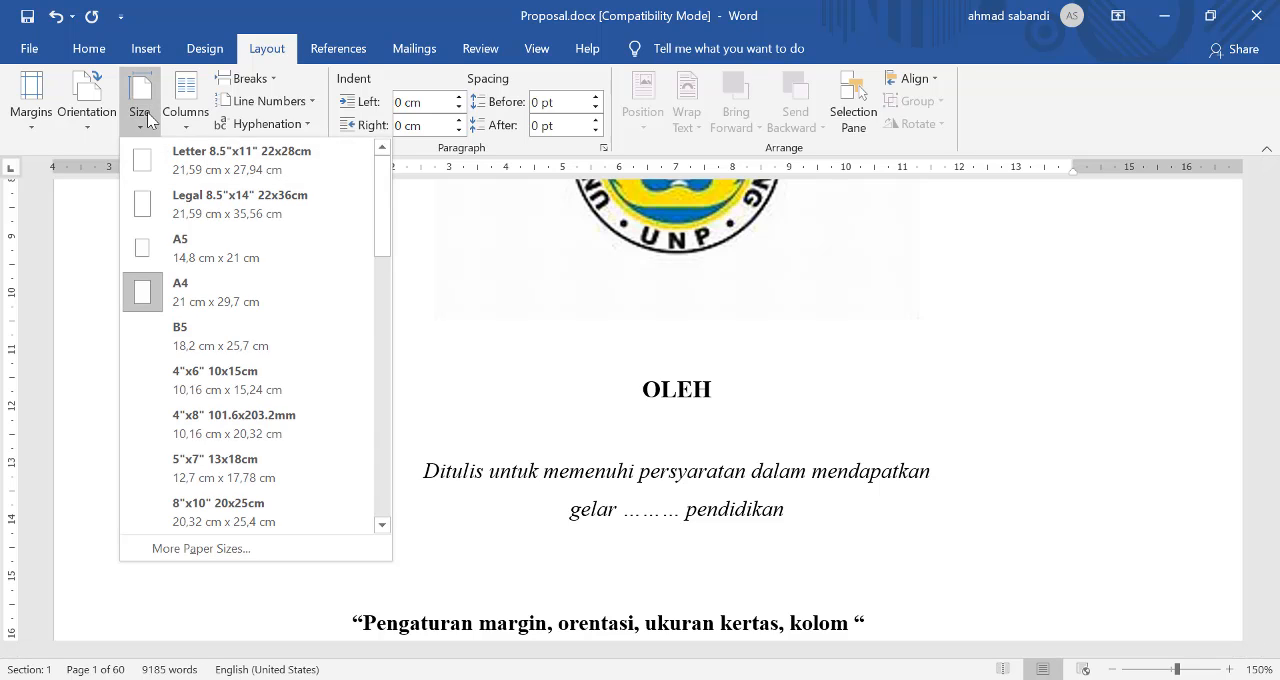
pyautogui.click(176, 291)
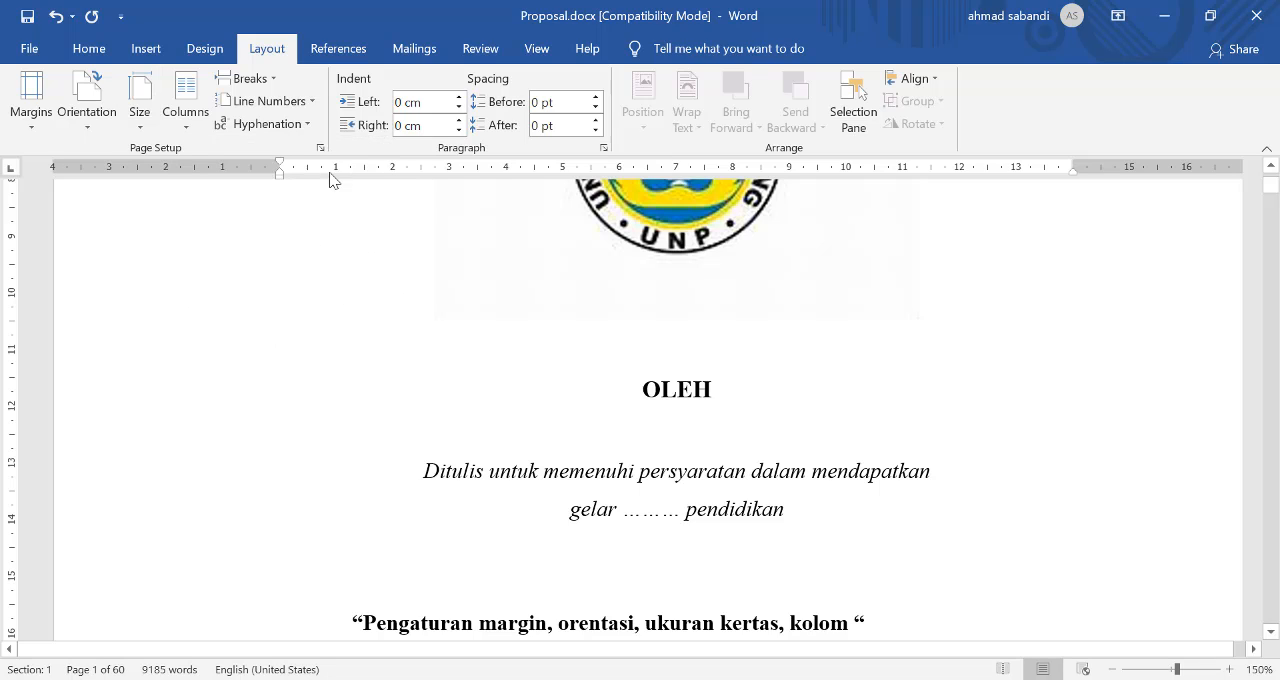
# Step: Choose A4 as the paper size in Page Setup and apply it to this section
pyautogui.click(321, 148)
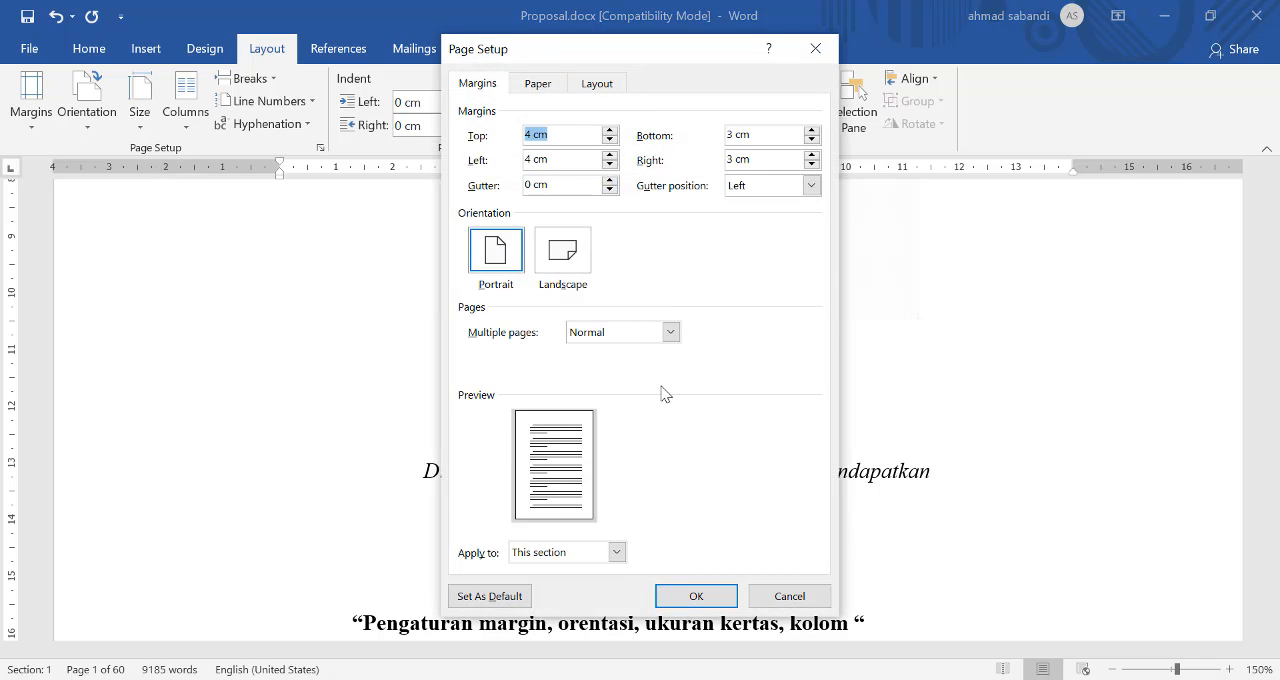
pyautogui.click(538, 85)
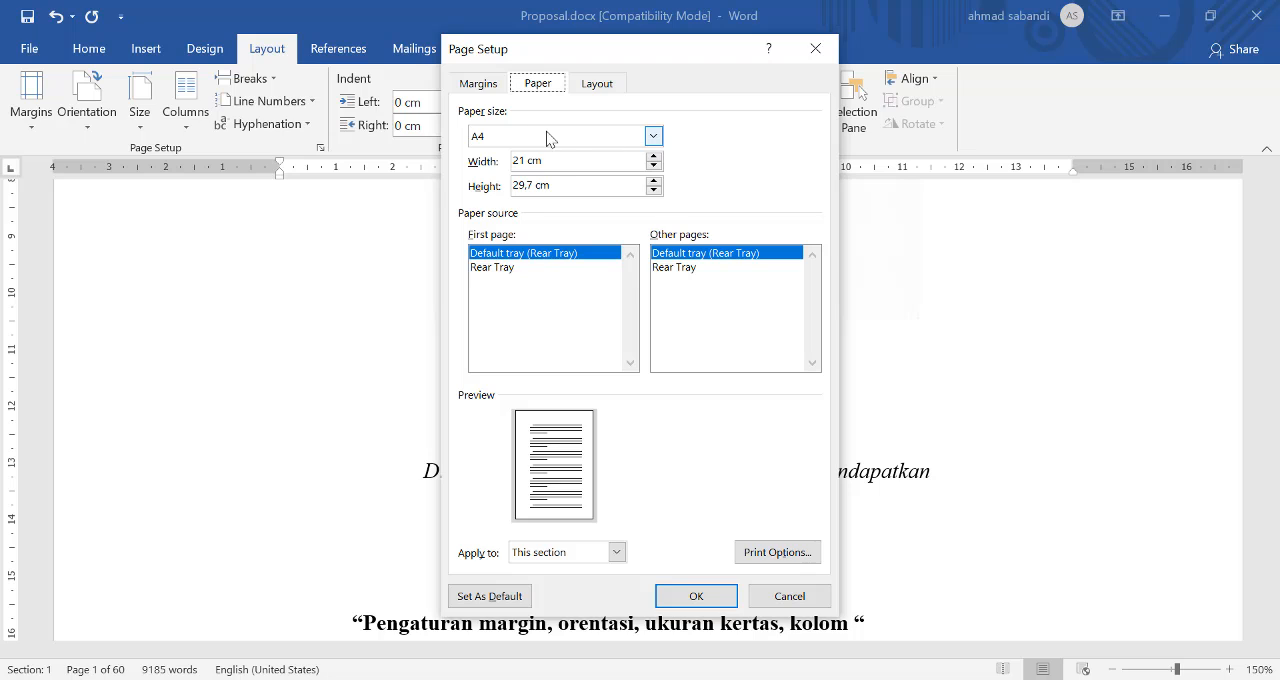
pyautogui.click(546, 131)
pyautogui.click(510, 197)
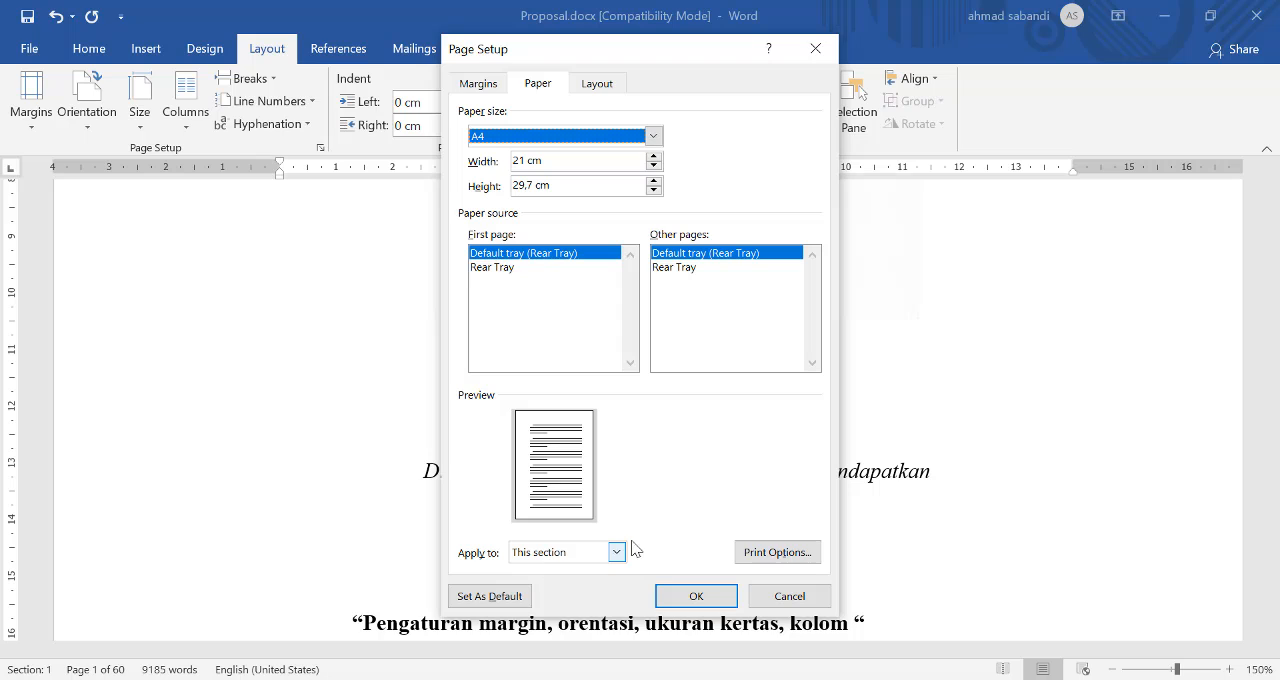
pyautogui.click(563, 556)
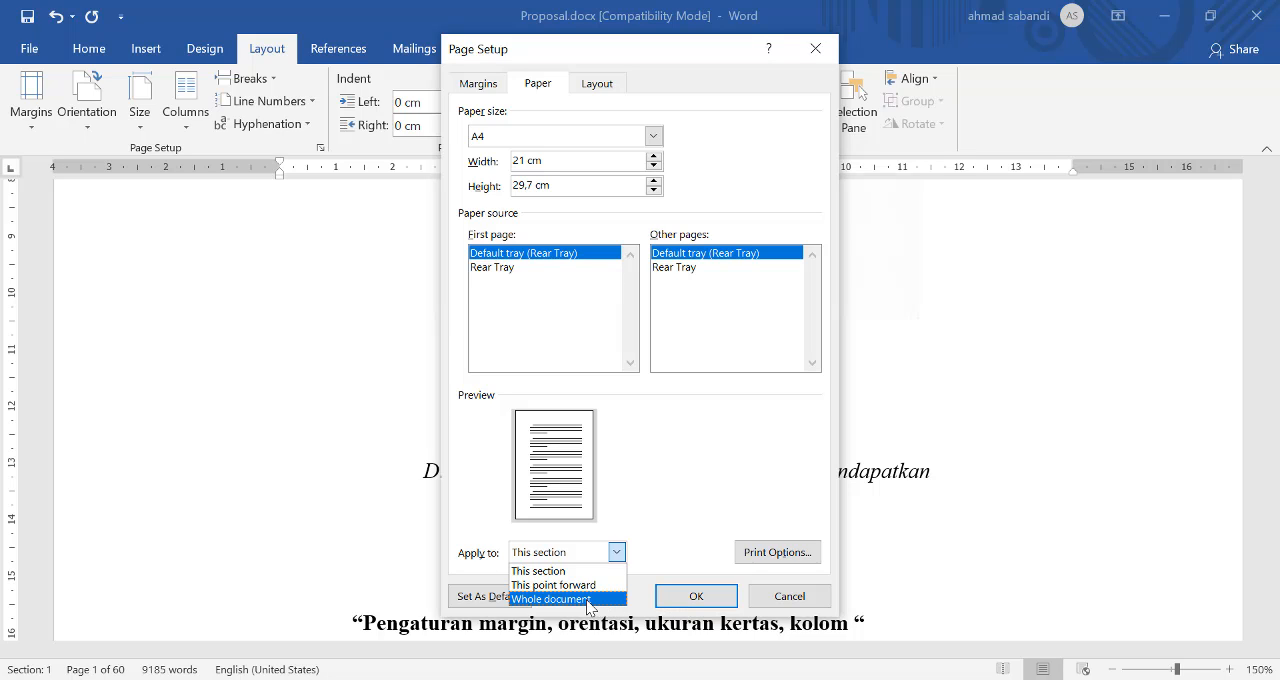
pyautogui.click(688, 605)
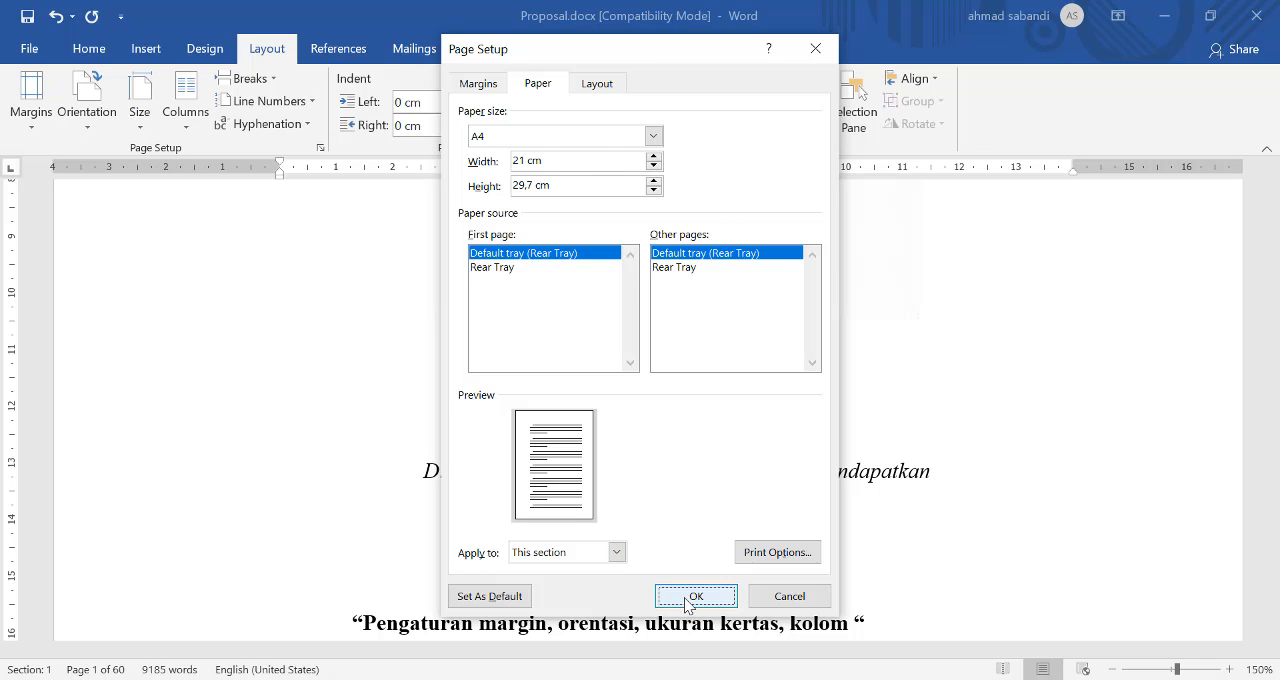
pyautogui.click(688, 605)
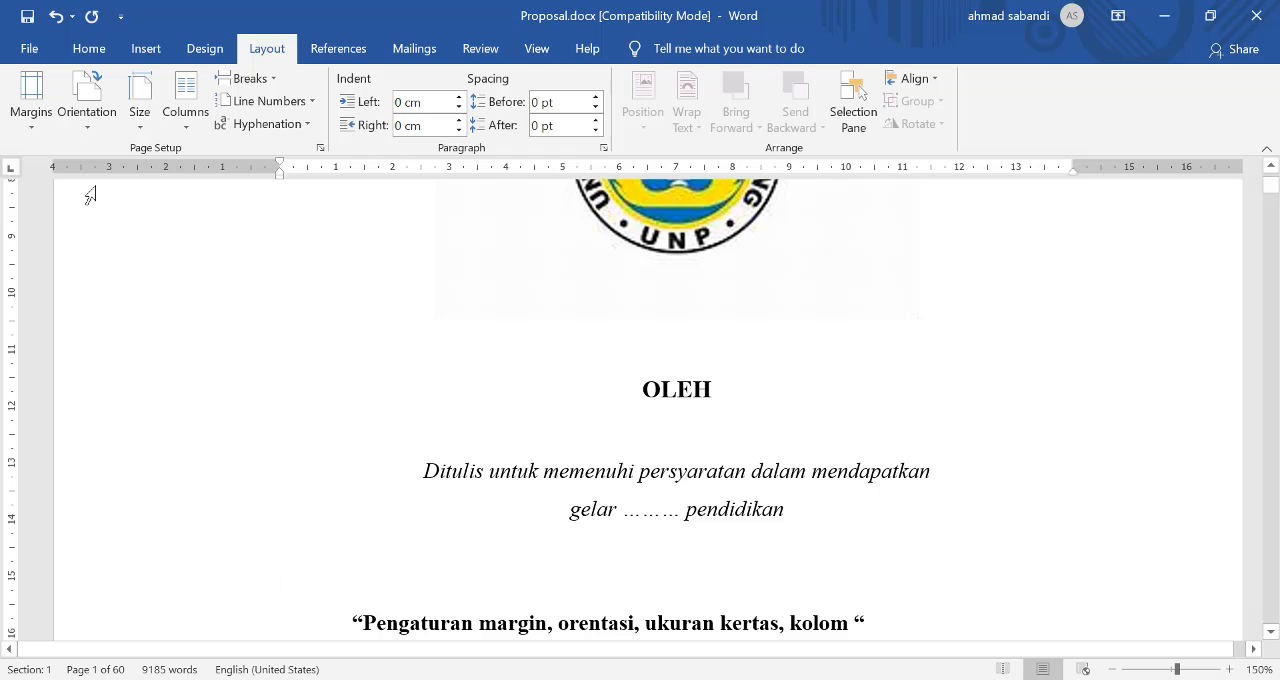
pyautogui.click(34, 118)
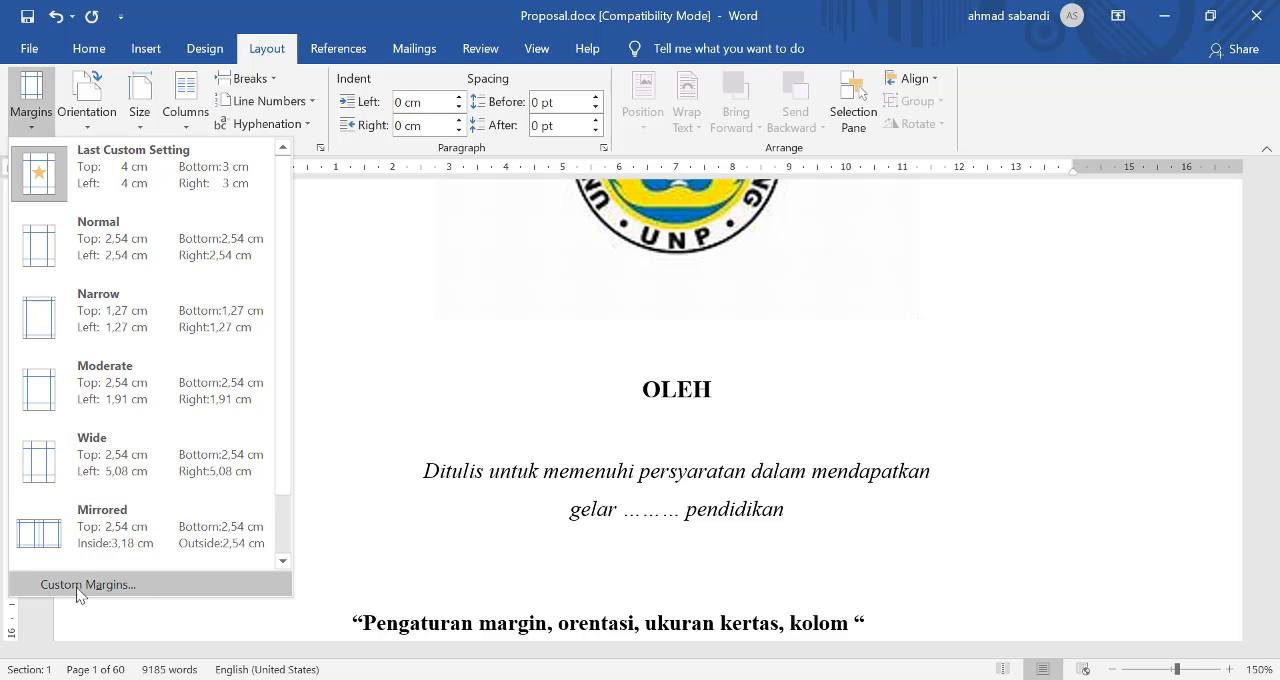
pyautogui.click(129, 586)
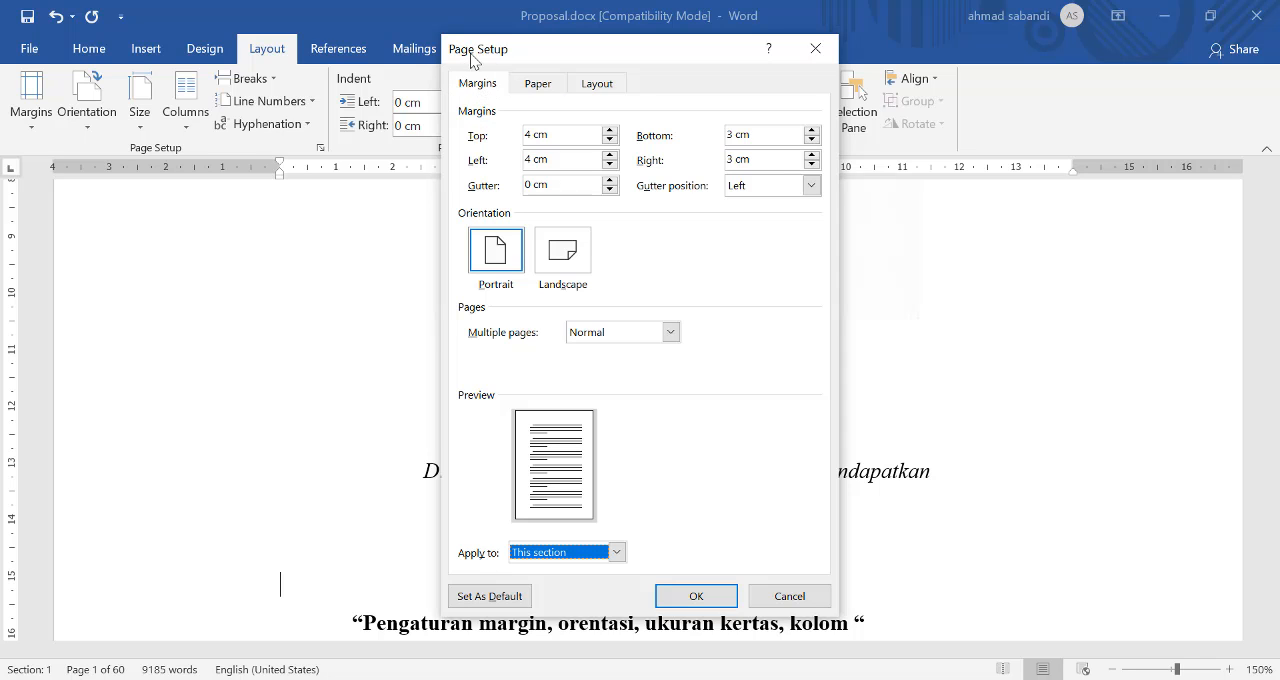
pyautogui.click(815, 590)
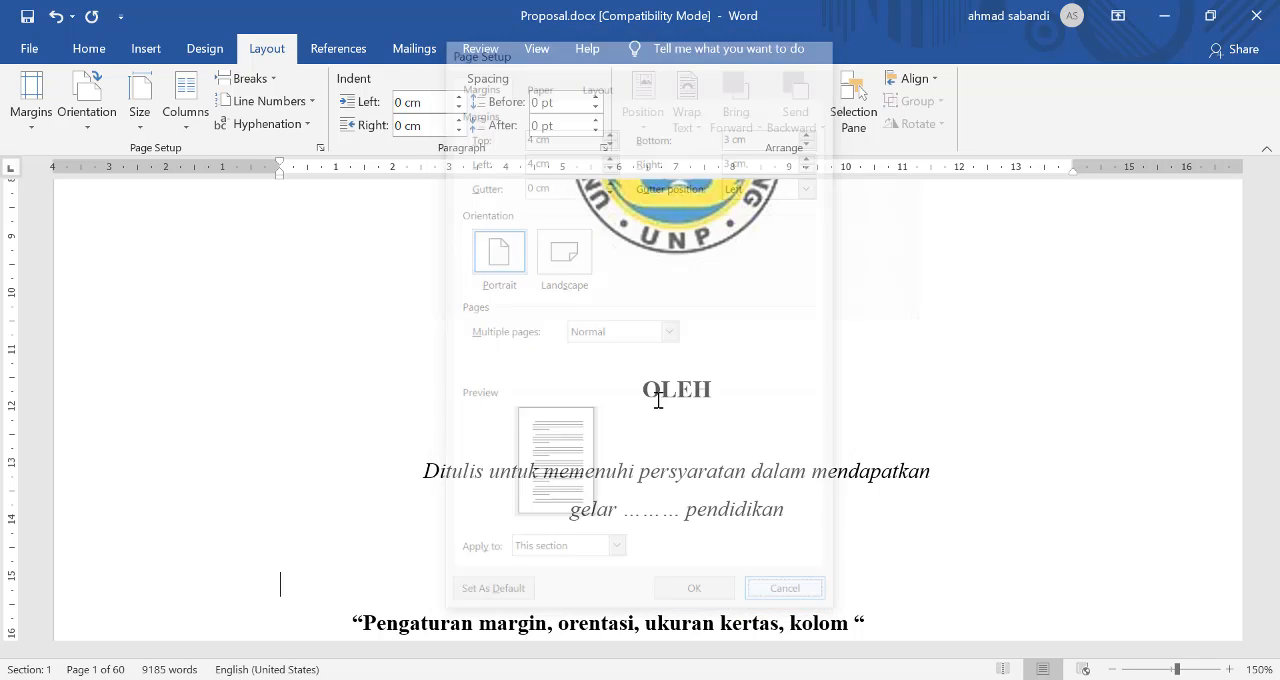
# Step: Apply the Page Setup margins of 4 cm top and left, 3 cm bottom and right, to the whole document
pyautogui.click(319, 147)
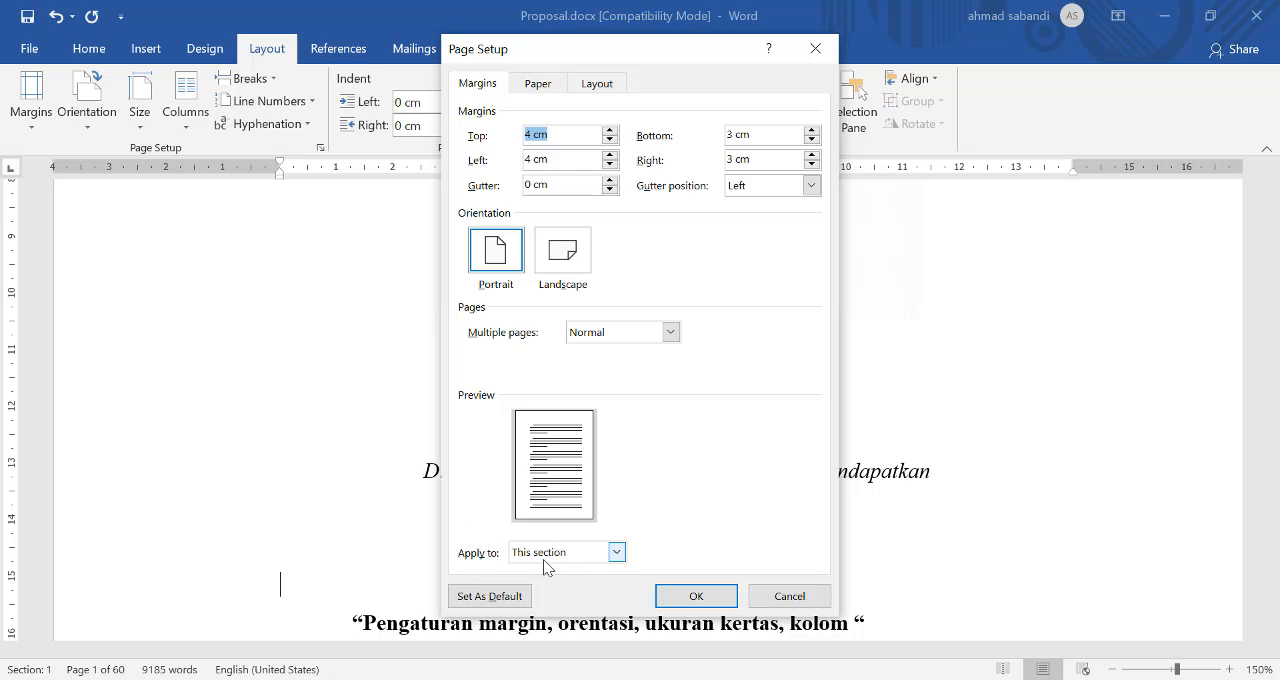
pyautogui.click(614, 556)
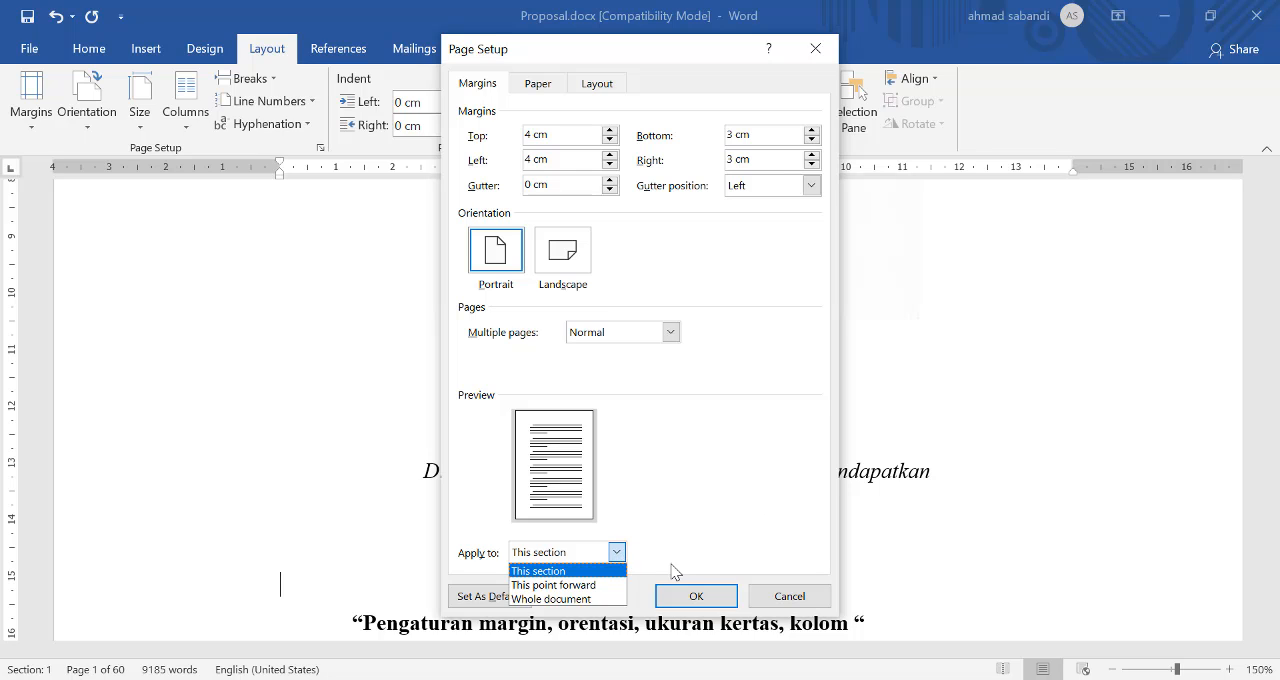
pyautogui.click(592, 599)
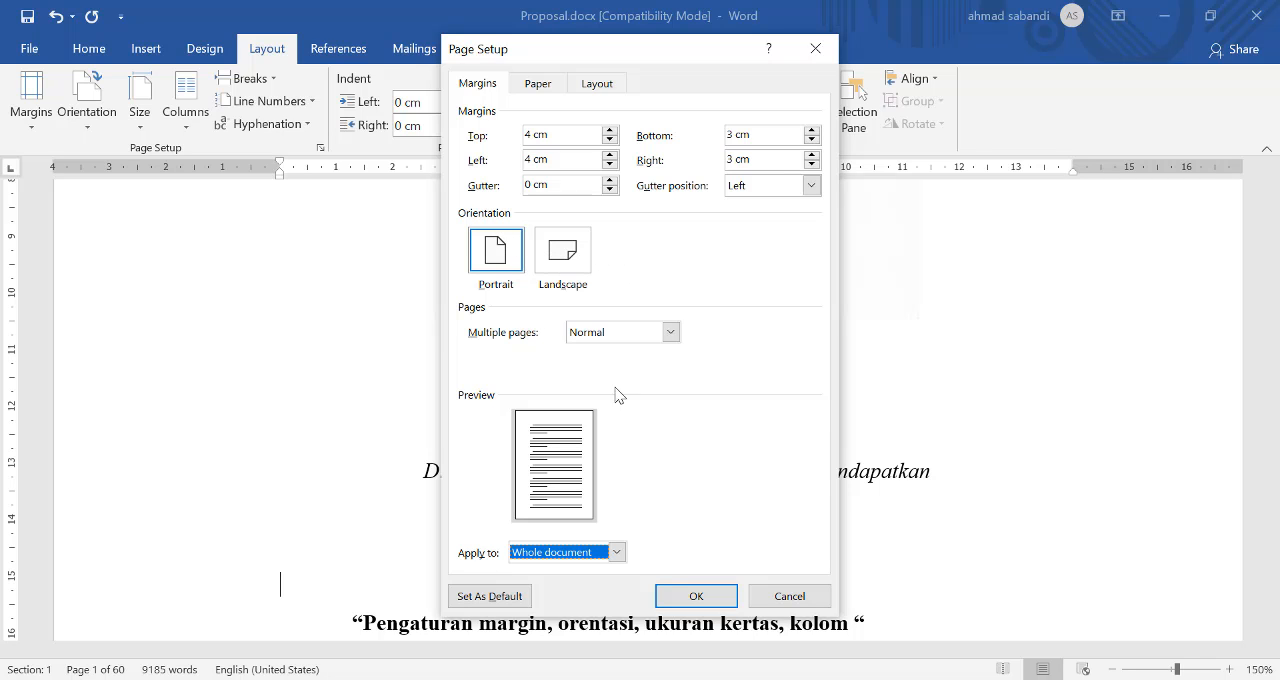
pyautogui.click(697, 596)
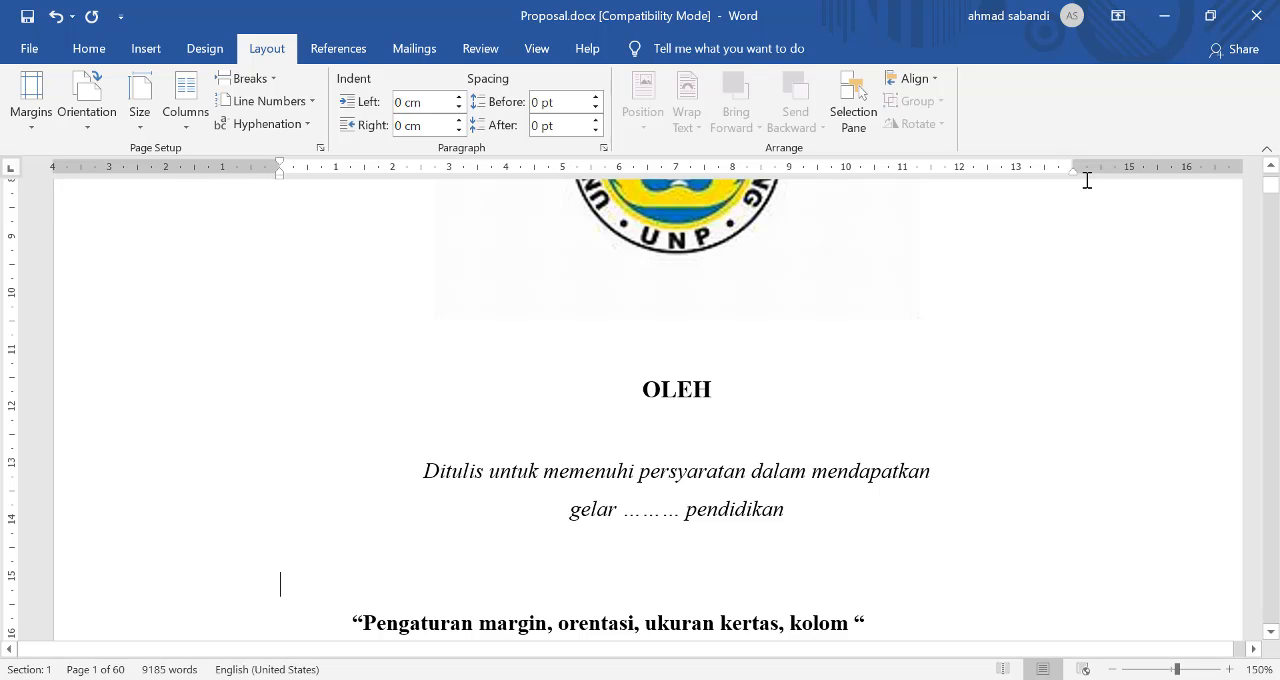
# Step: Review the cover page's margins from its upper edge down to the footer, and save the document
pyautogui.scroll(4, 924, 267)
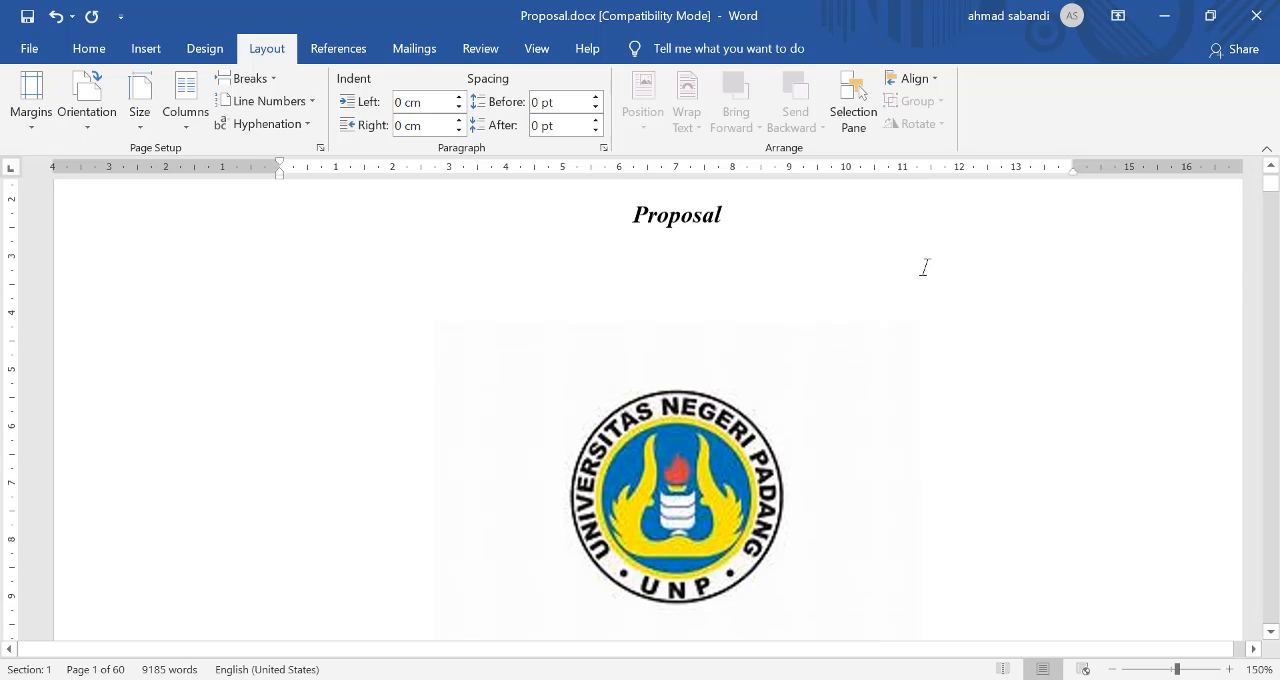
pyautogui.scroll(4, 637, 274)
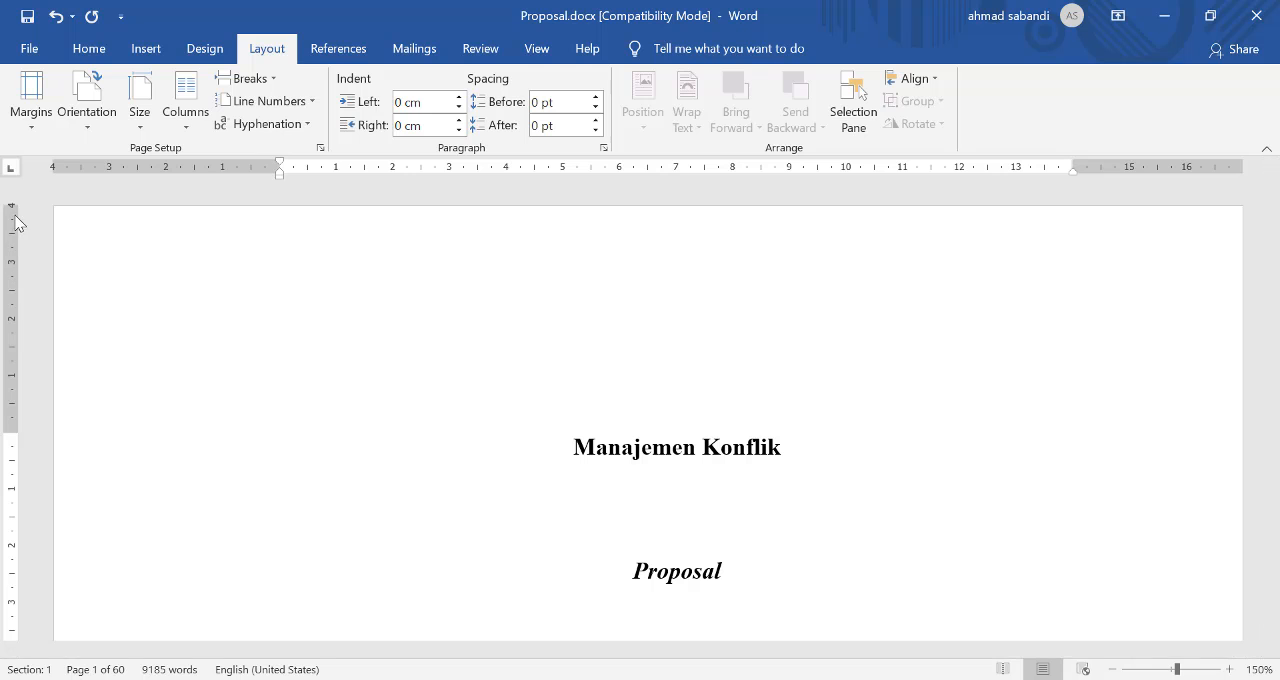
pyautogui.scroll(-12, 254, 549)
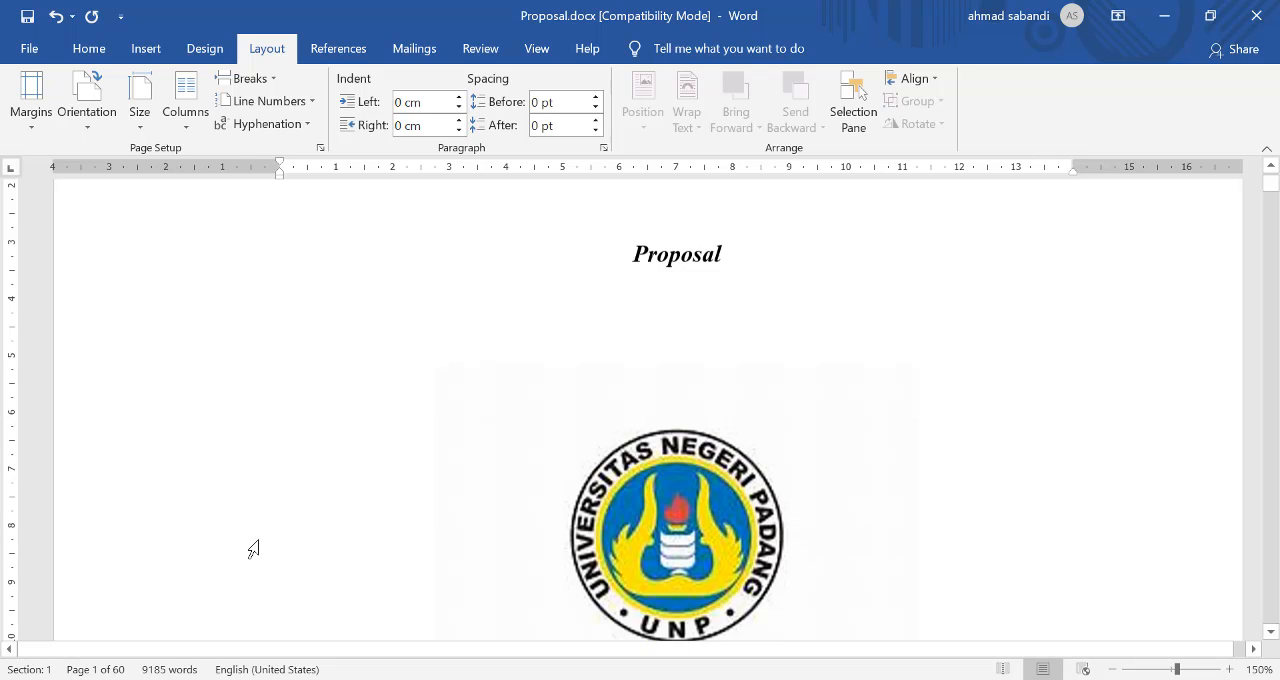
pyautogui.scroll(-5, 110, 548)
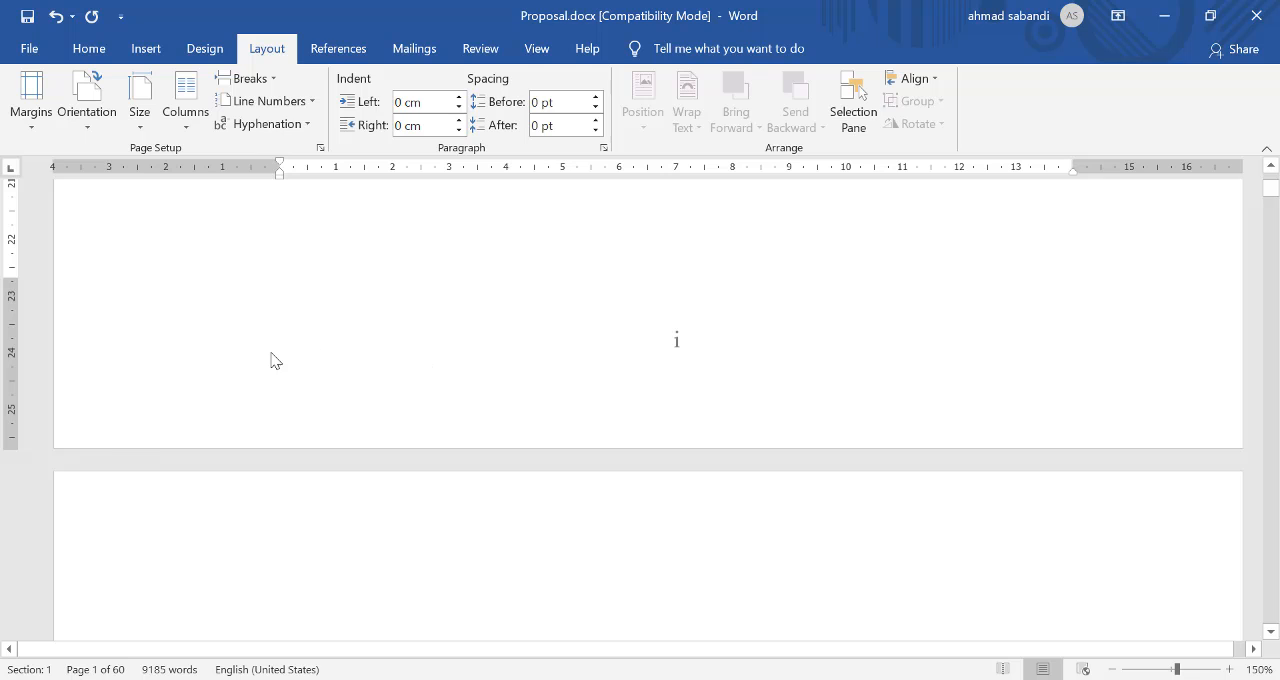
pyautogui.scroll(5, 769, 491)
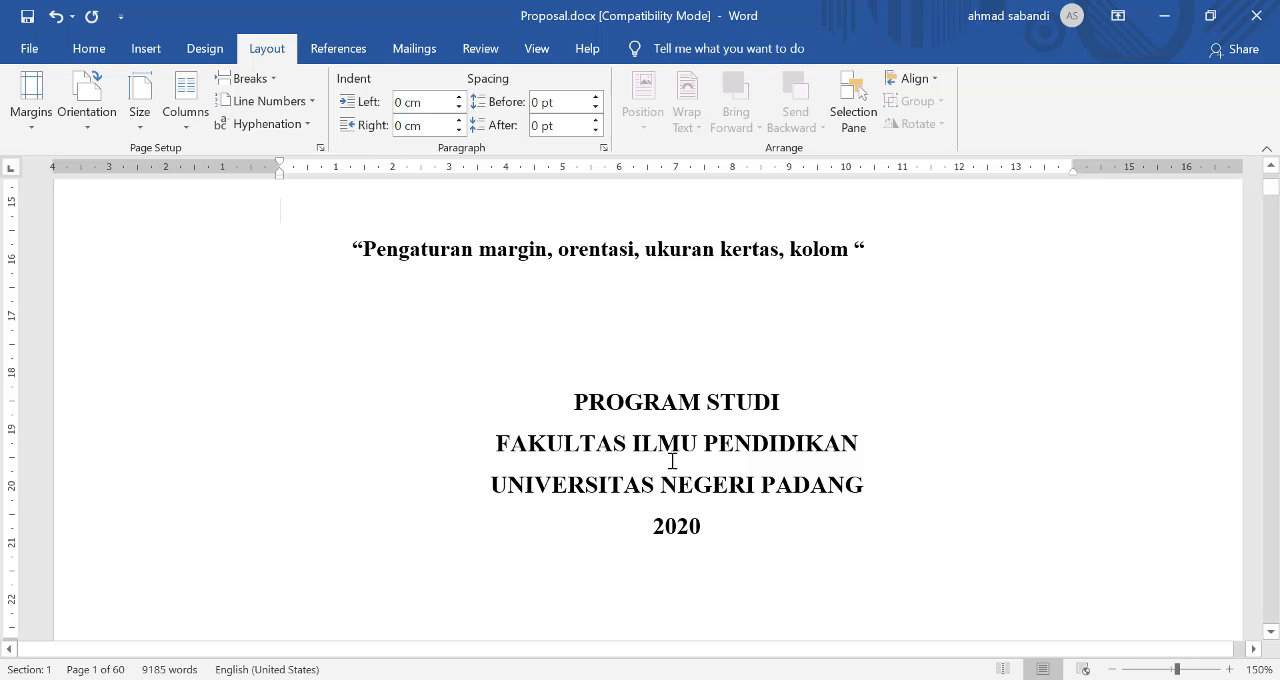
pyautogui.scroll(-3, 722, 492)
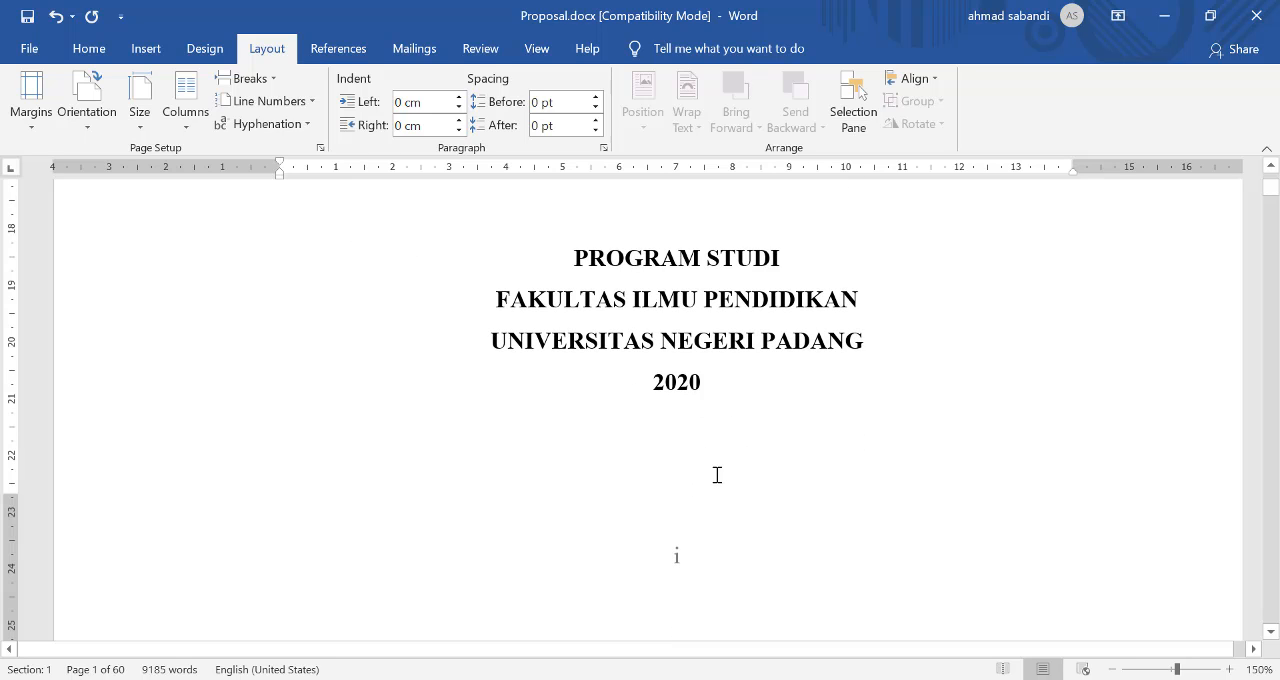
pyautogui.scroll(4, 675, 270)
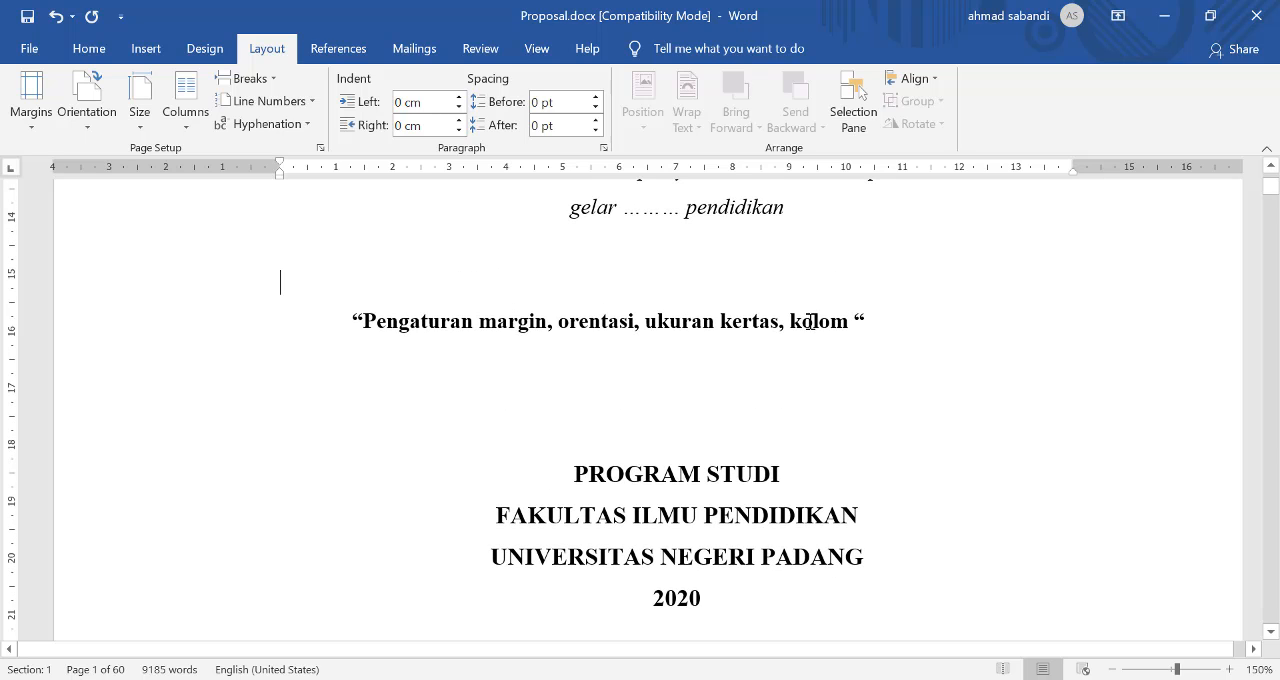
pyautogui.hotkey('ctrl', 's')
# Step: Lay out the first paragraph under the heading "Latar Belakang Masalah" in two columns
pyautogui.scroll(-12, 895, 373)
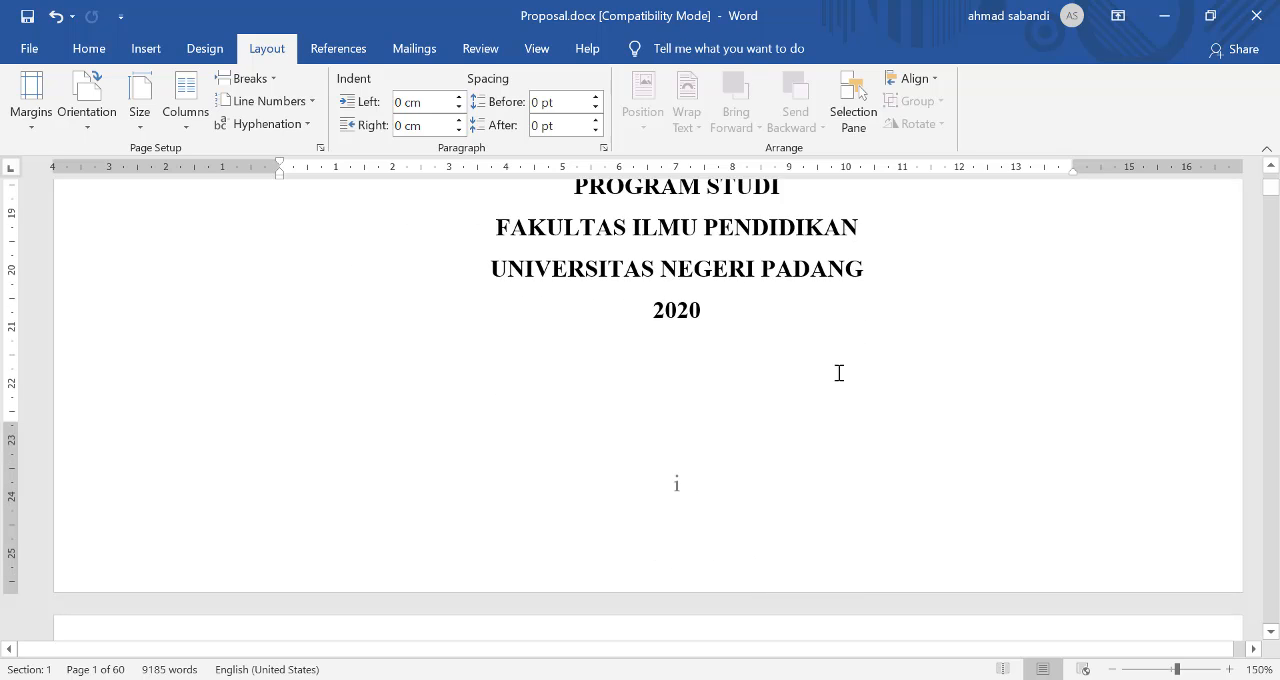
pyautogui.scroll(-20, 665, 477)
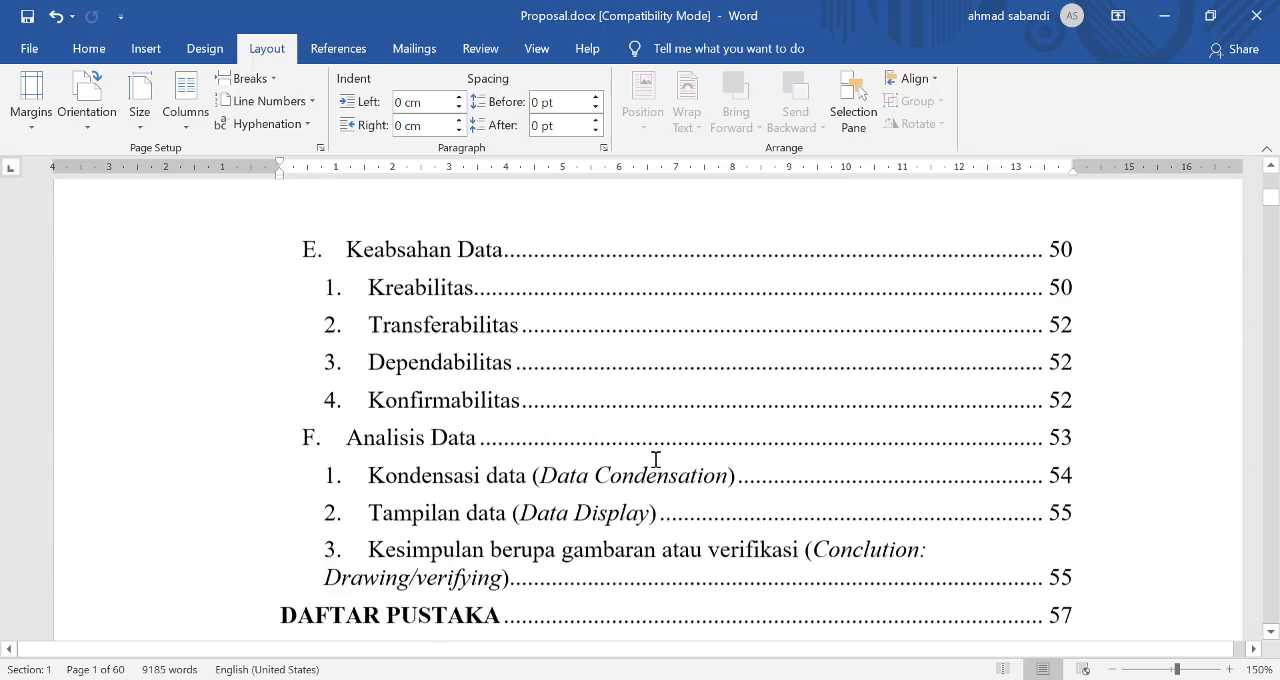
pyautogui.scroll(-15, 655, 457)
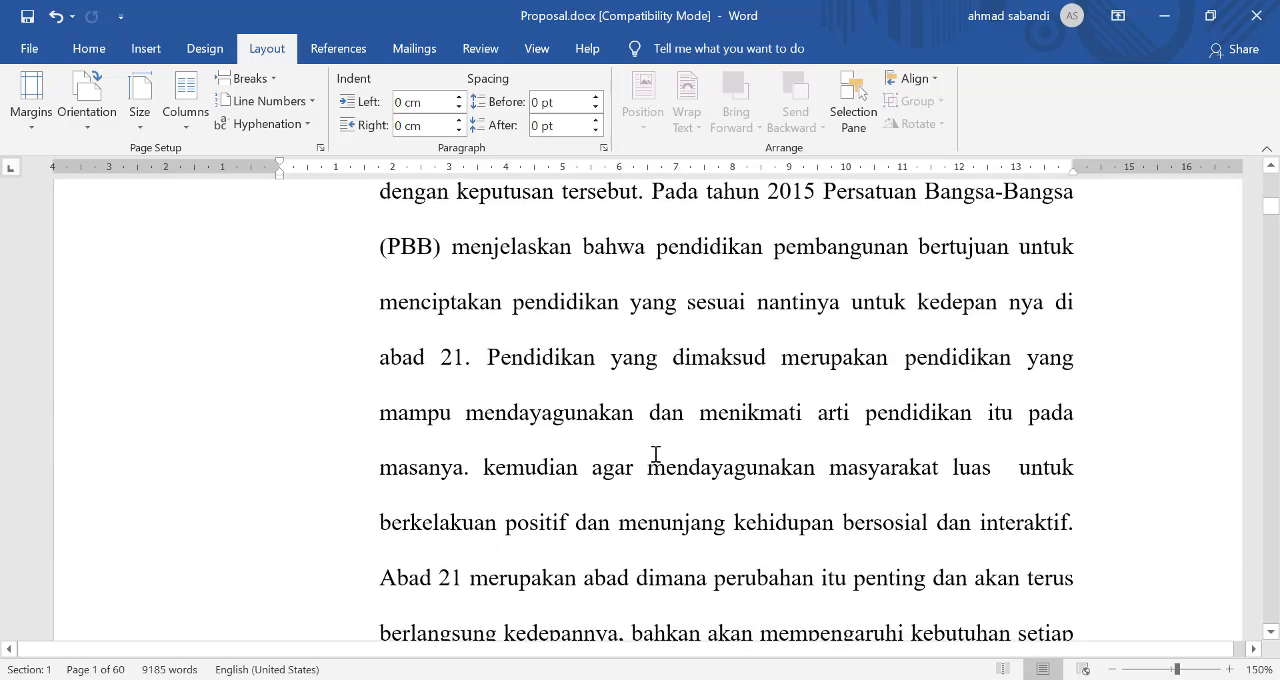
pyautogui.scroll(10, 717, 440)
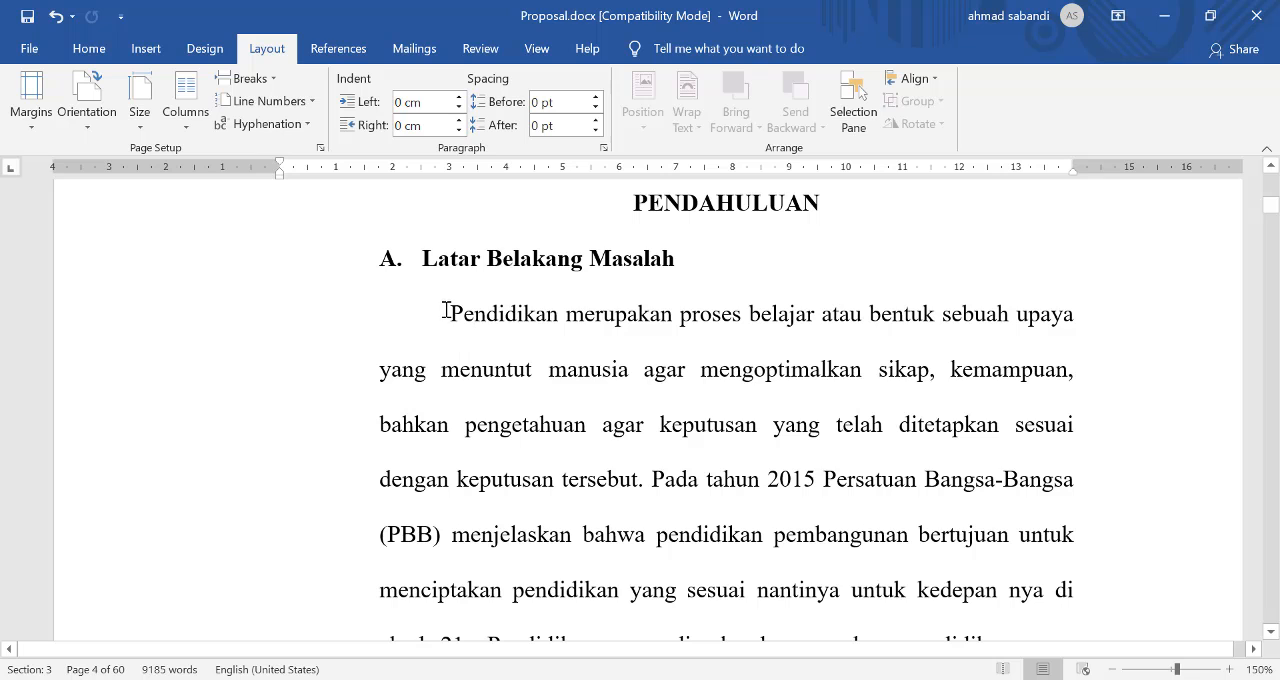
pyautogui.moveTo(446, 313); pyautogui.dragTo(640, 514)
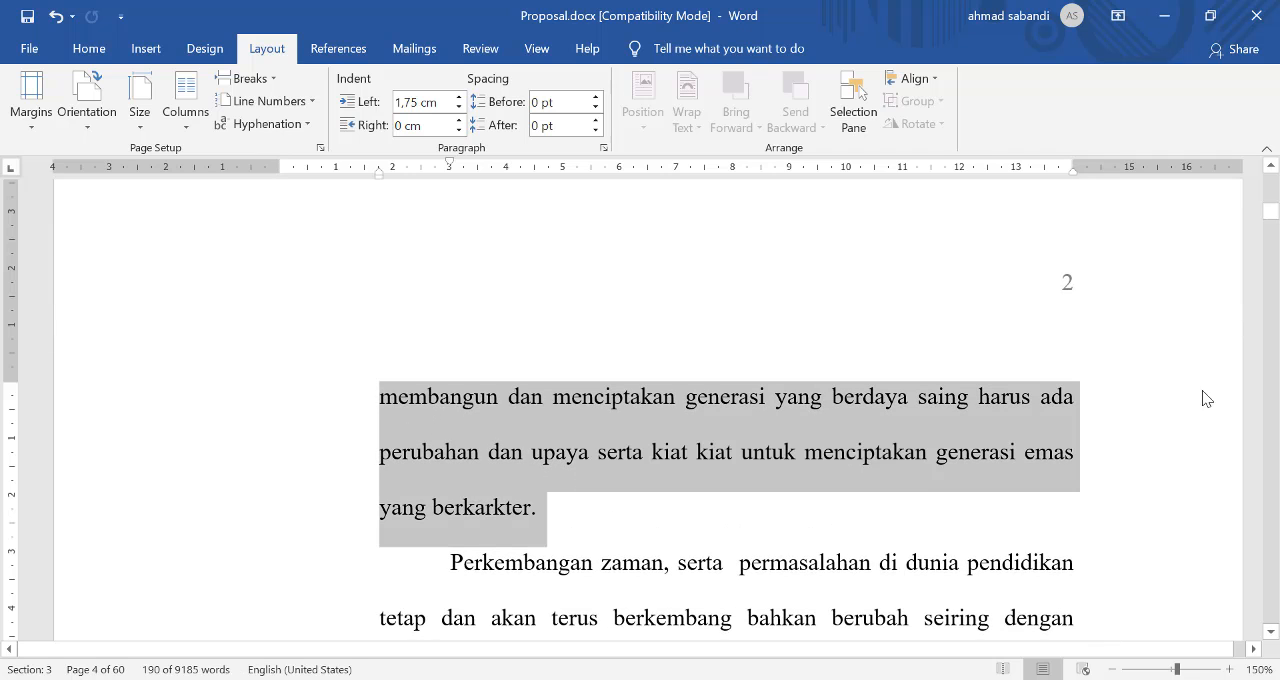
pyautogui.scroll(7, 1258, 305)
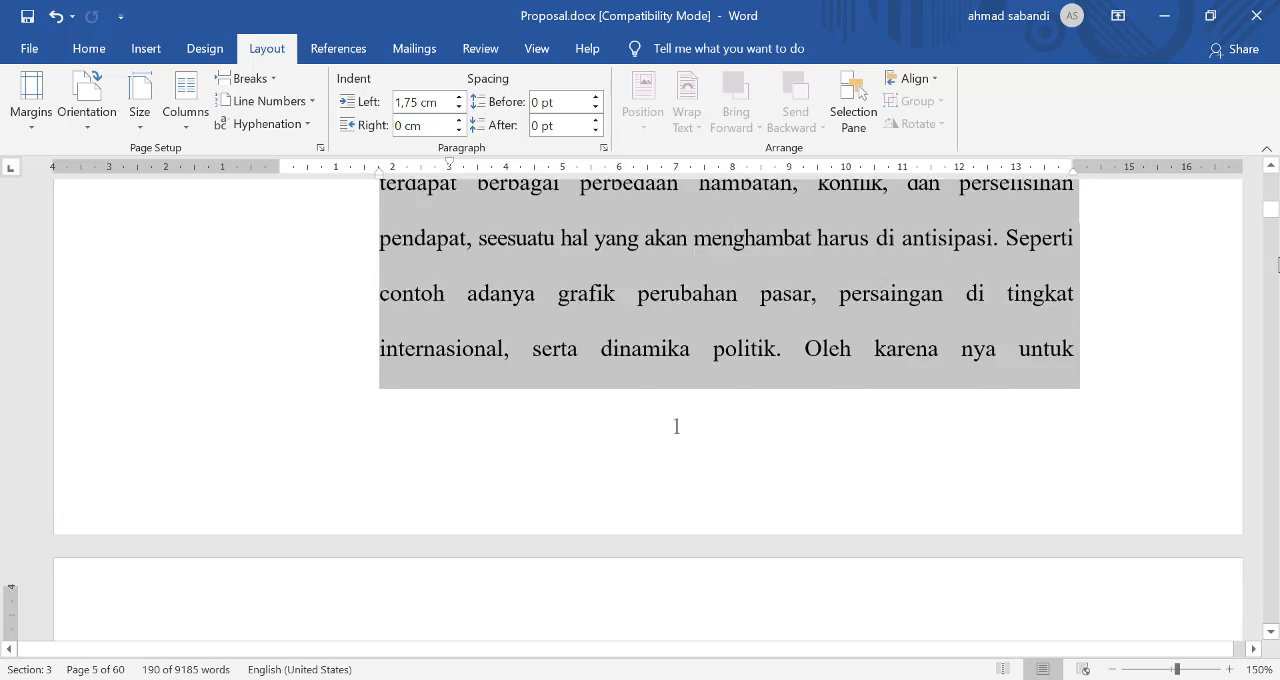
pyautogui.scroll(8, 1278, 262)
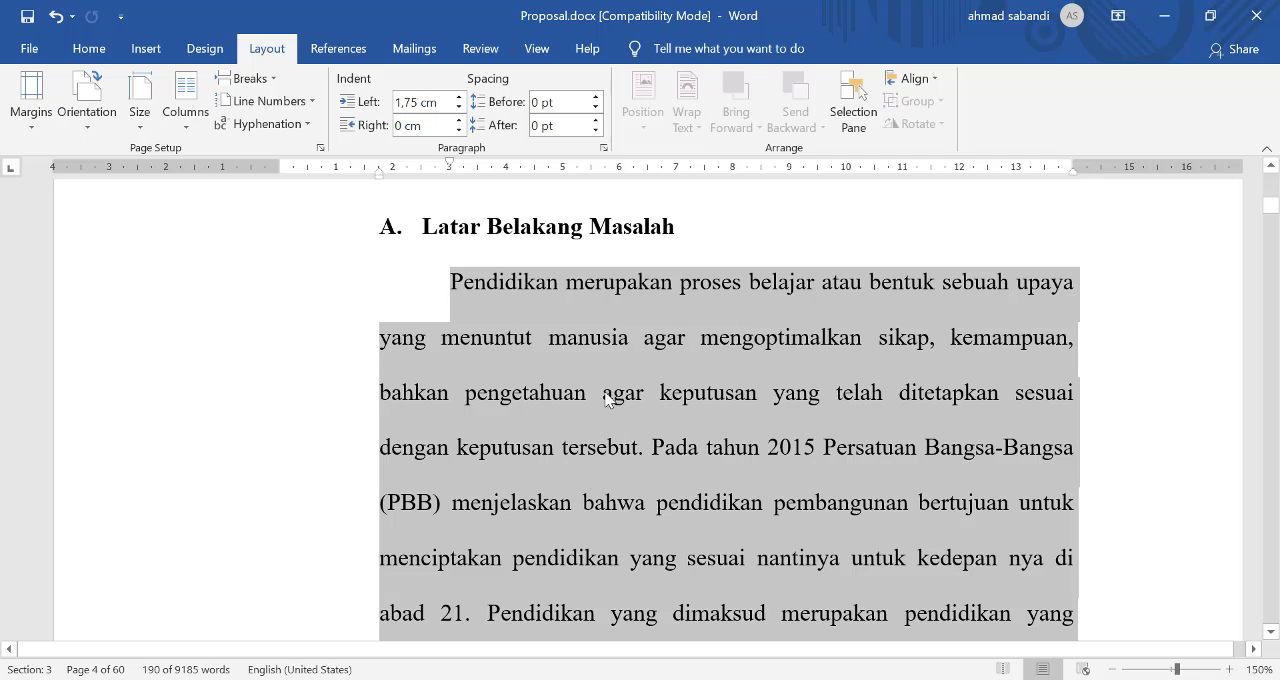
pyautogui.click(185, 130)
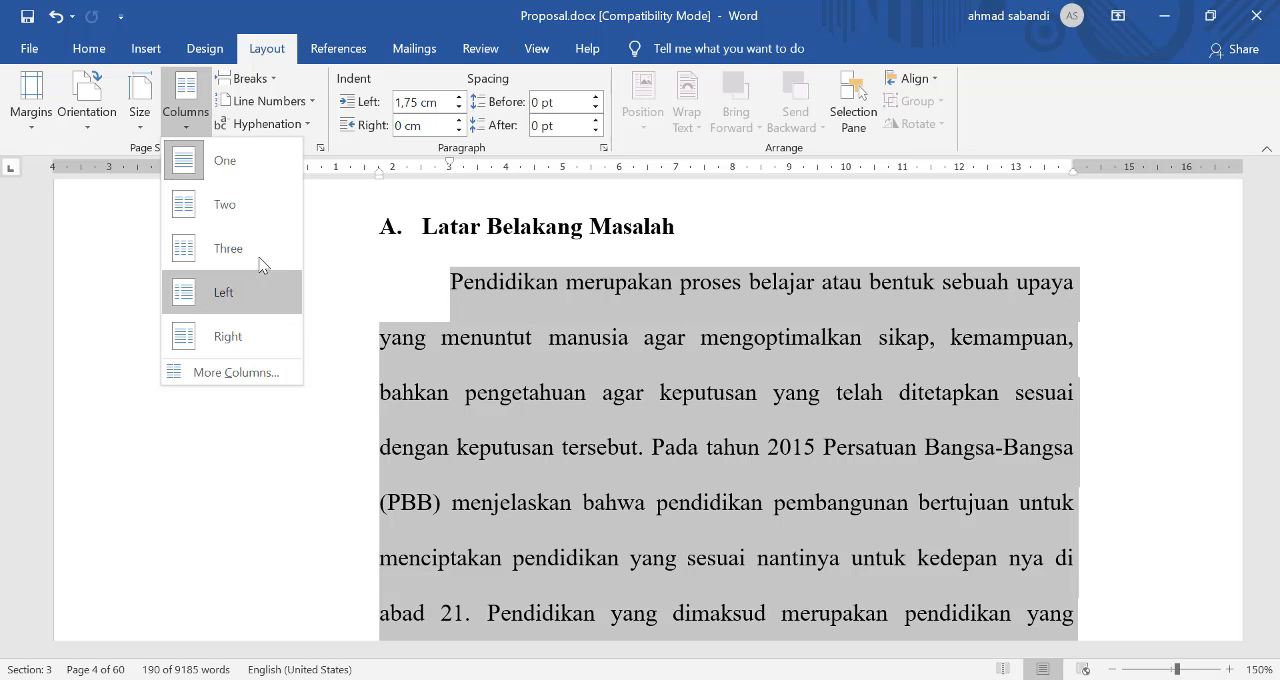
pyautogui.click(224, 206)
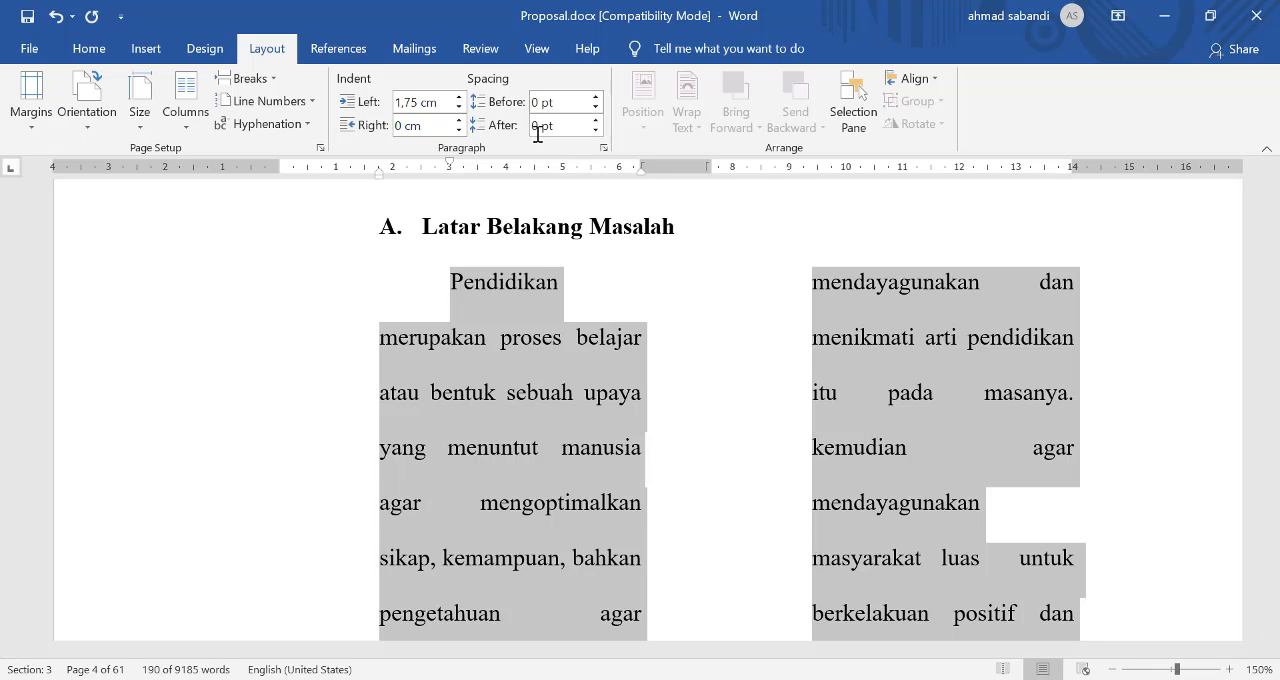
# Step: Set the line spacing of the two-column paragraph to Single
pyautogui.click(604, 149)
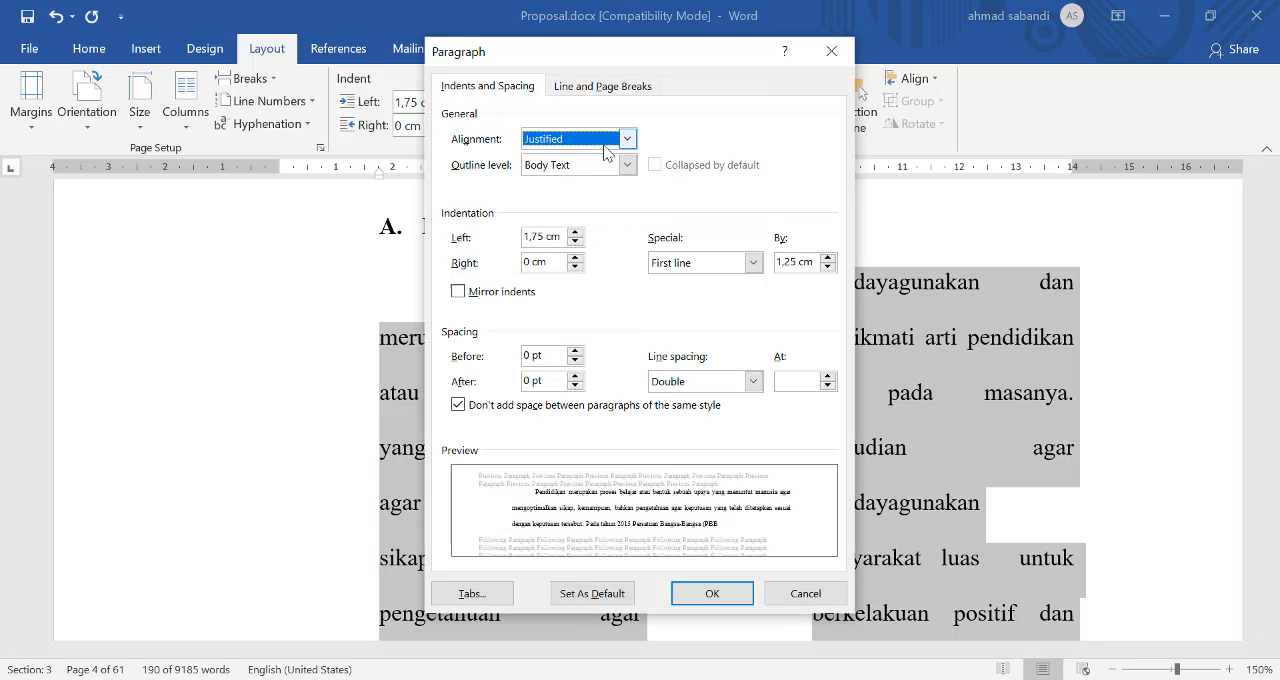
pyautogui.click(683, 386)
pyautogui.click(670, 402)
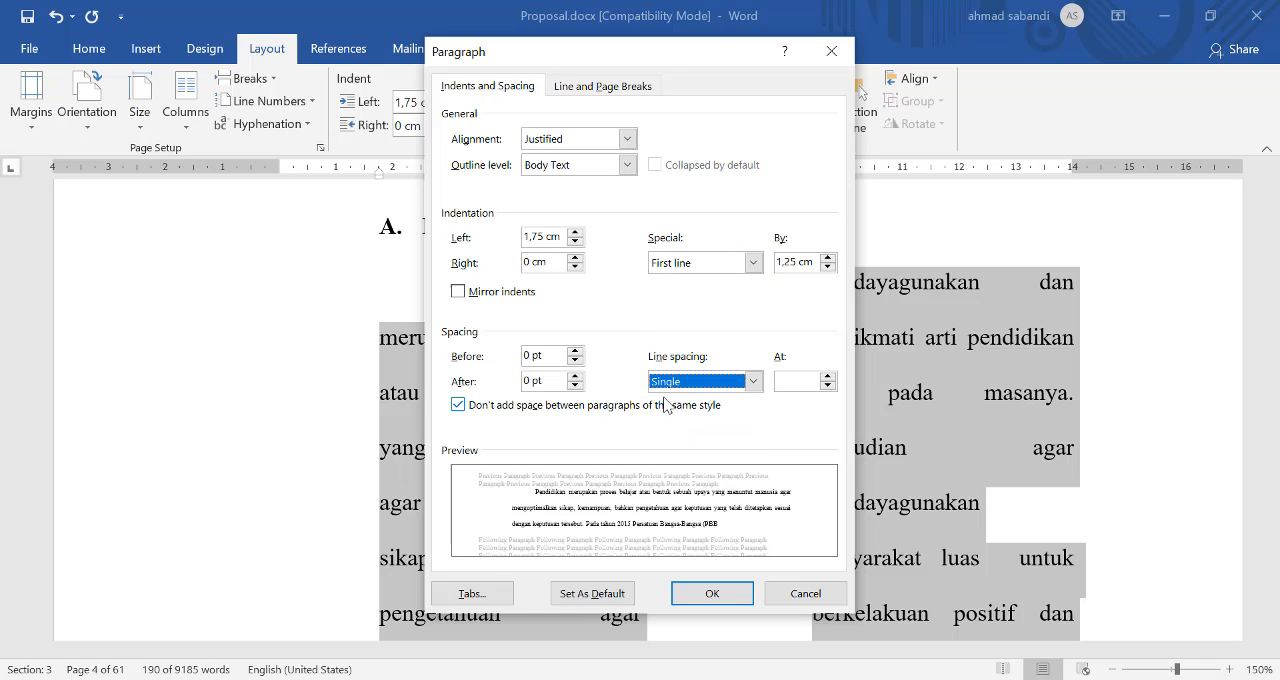
pyautogui.click(708, 592)
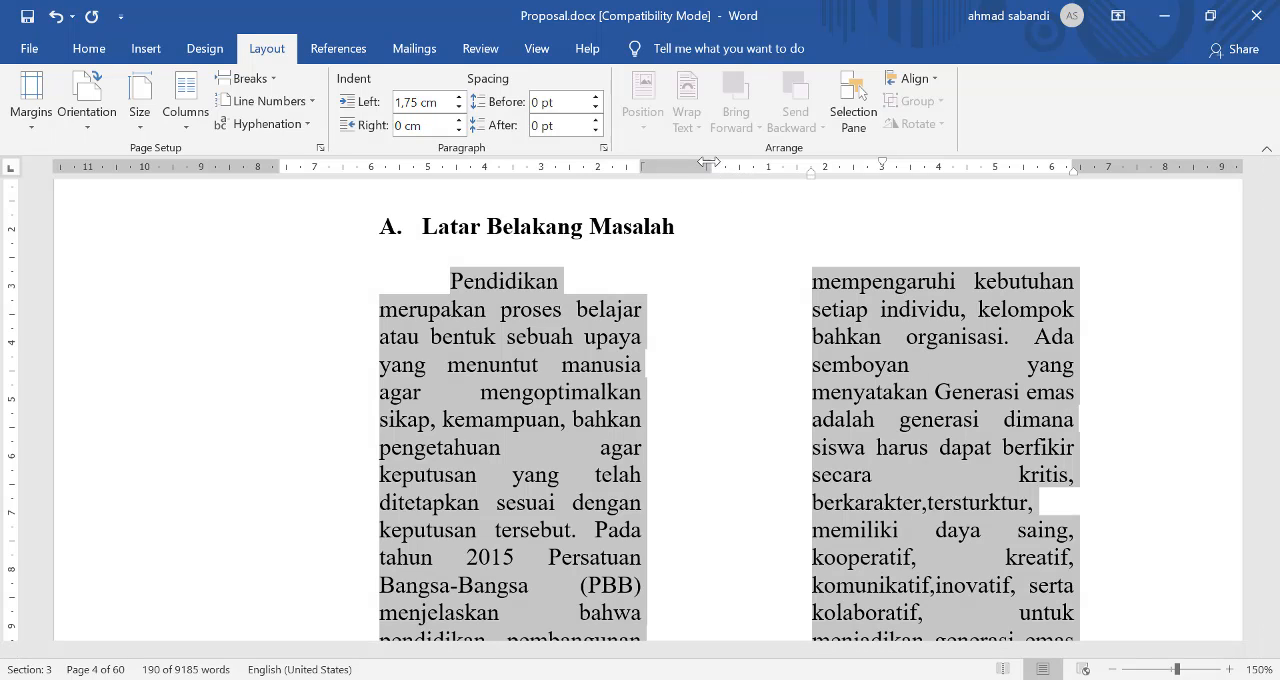
# Step: Close the gap between the paragraph's two columns, and return the paragraph to one column
pyautogui.moveTo(708, 162); pyautogui.dragTo(668, 174)
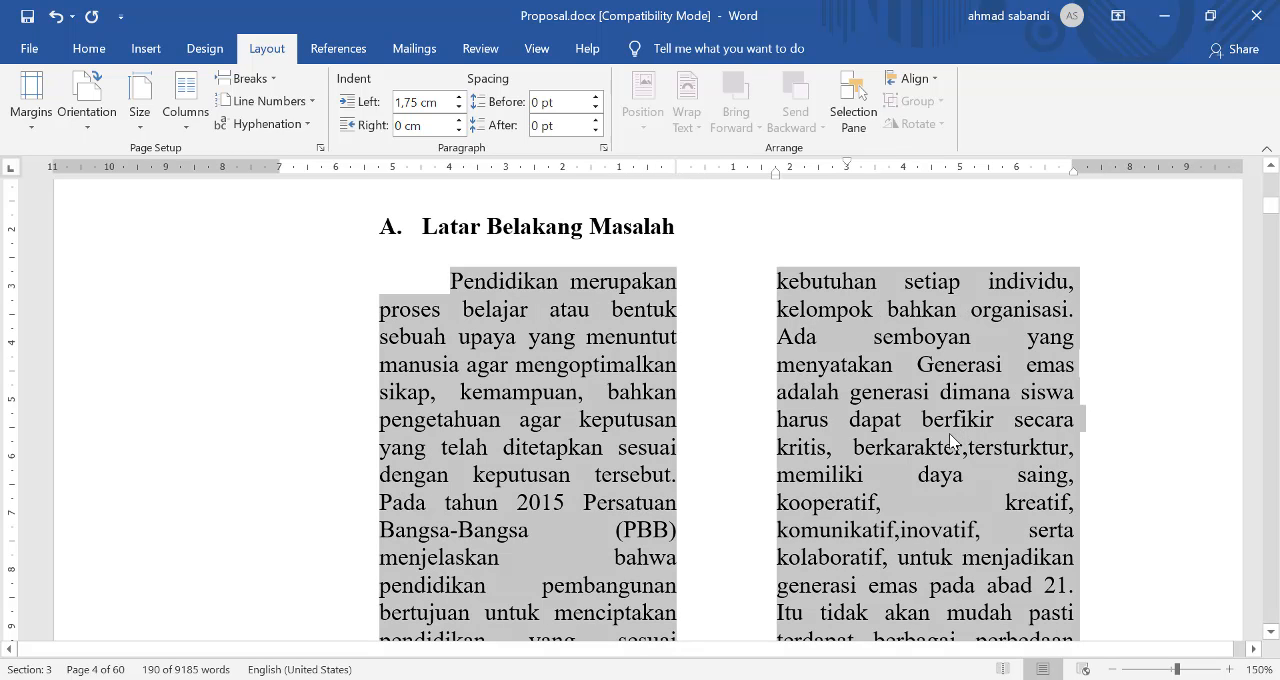
pyautogui.click(806, 330)
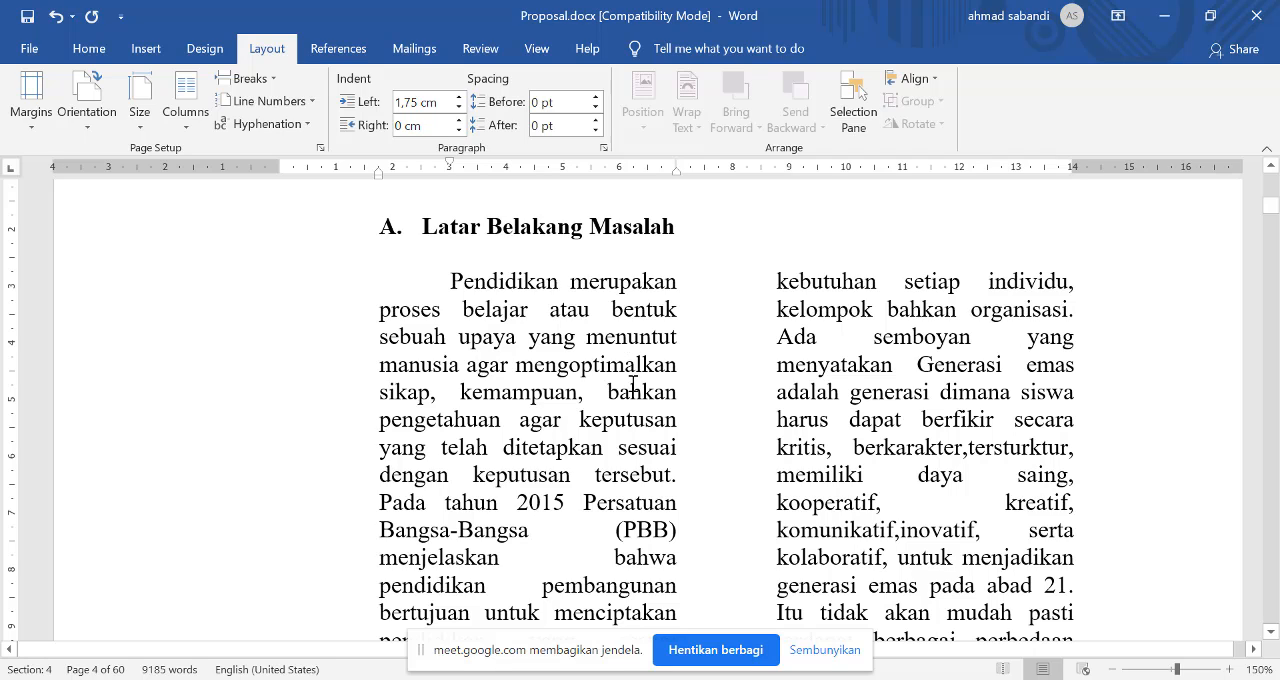
pyautogui.click(501, 392)
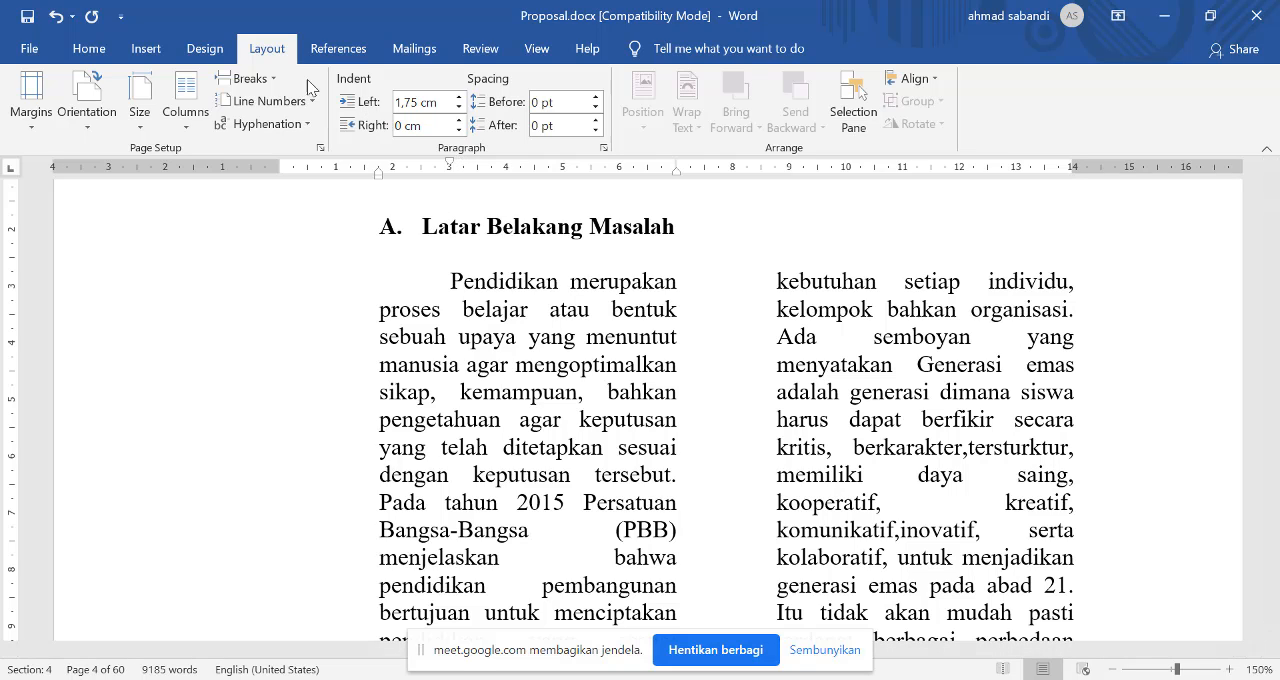
pyautogui.click(186, 100)
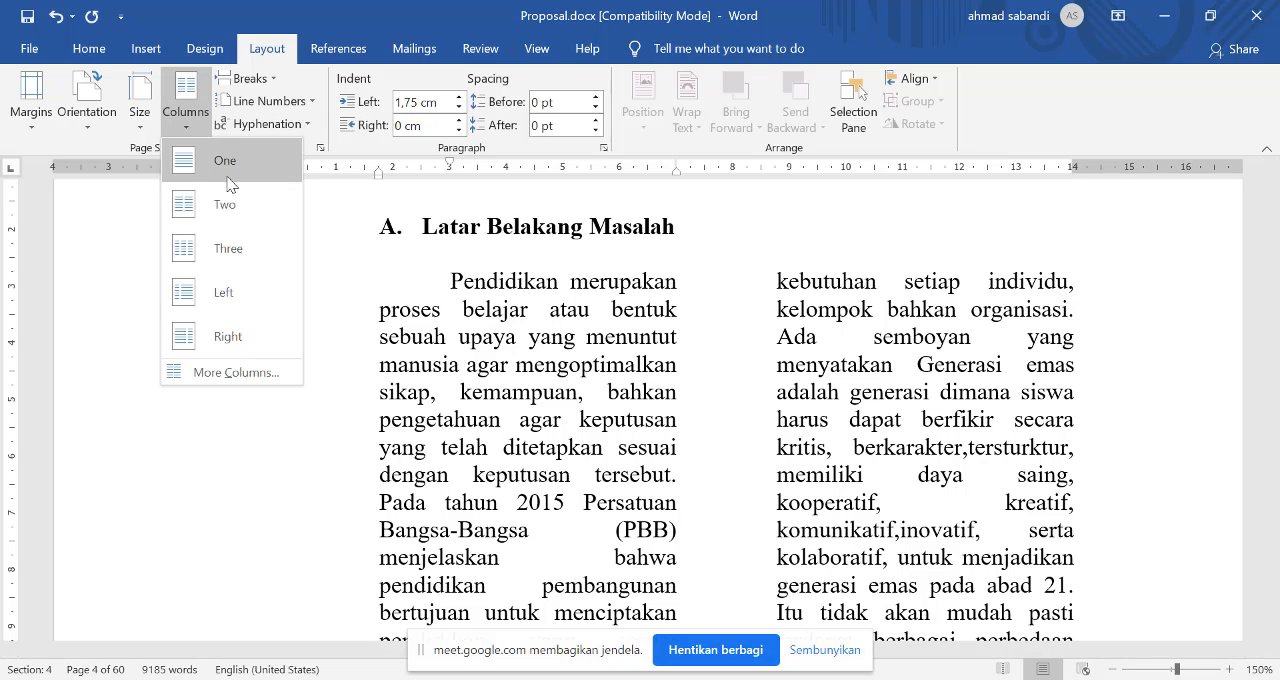
pyautogui.click(235, 164)
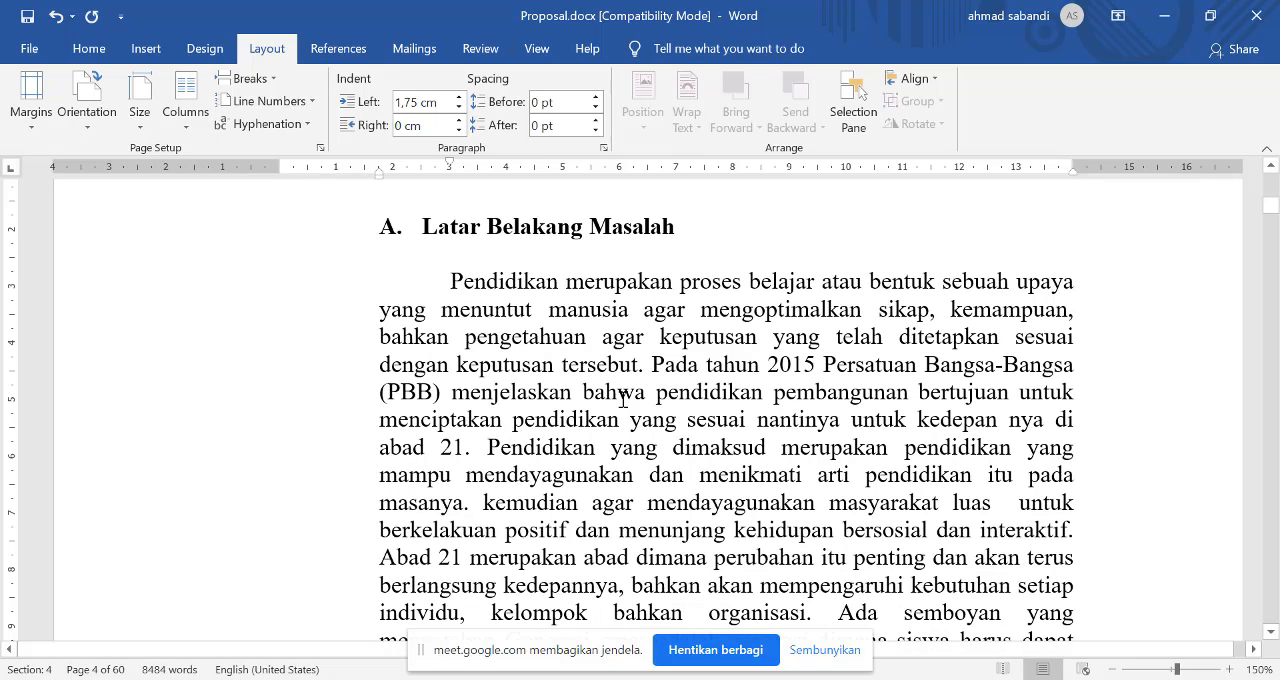
# Step: Set the left indentation of the first paragraph under "Latar Belakang Masalah" to 0 cm
pyautogui.click(481, 420)
pyautogui.click(606, 148)
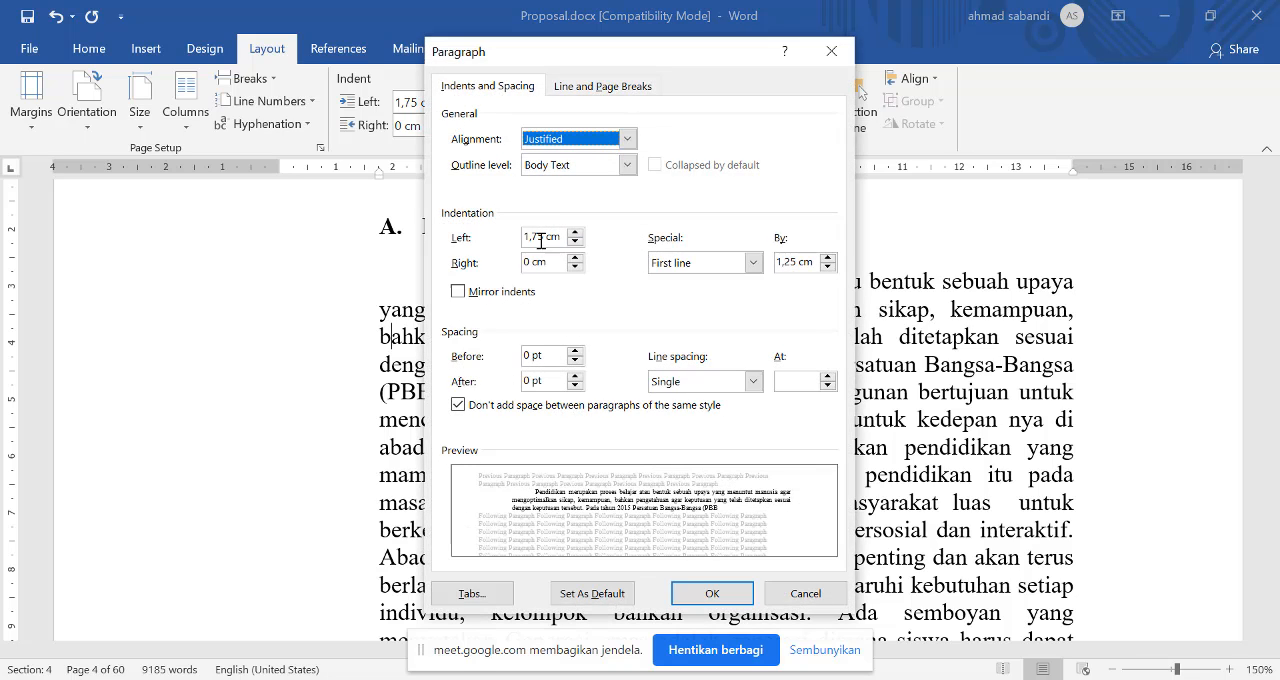
pyautogui.moveTo(541, 241); pyautogui.dragTo(503, 243)
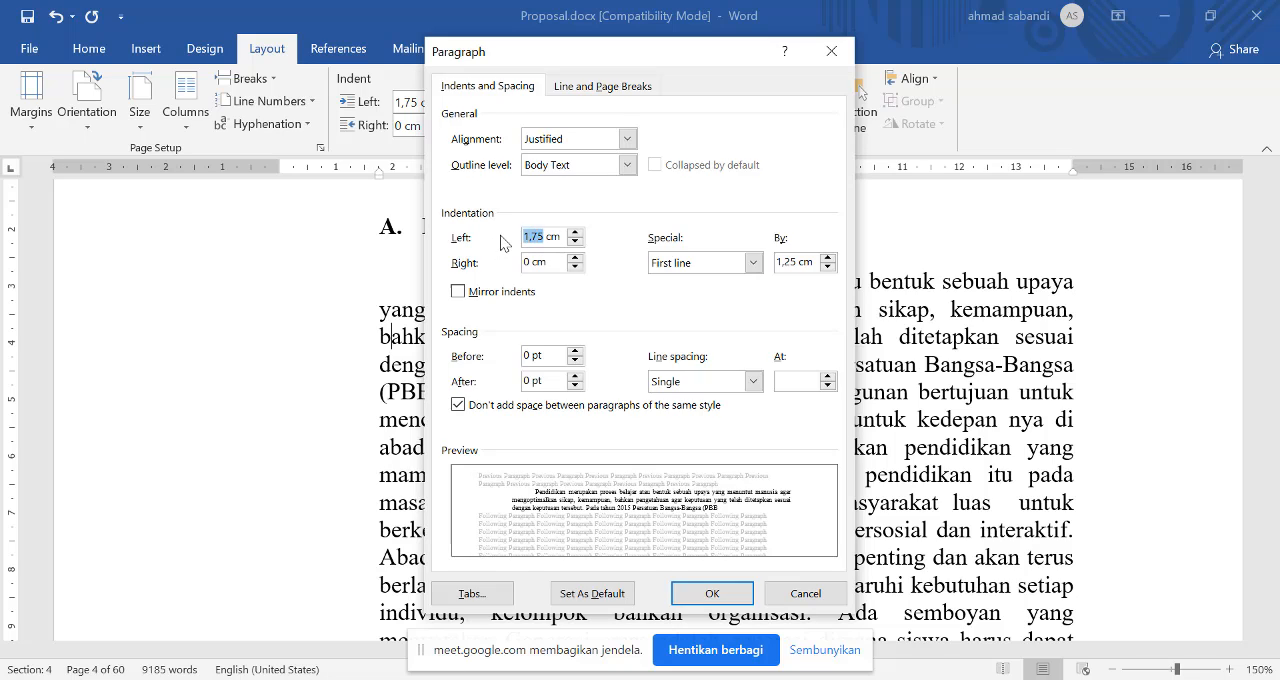
pyautogui.write('0')
pyautogui.click(712, 594)
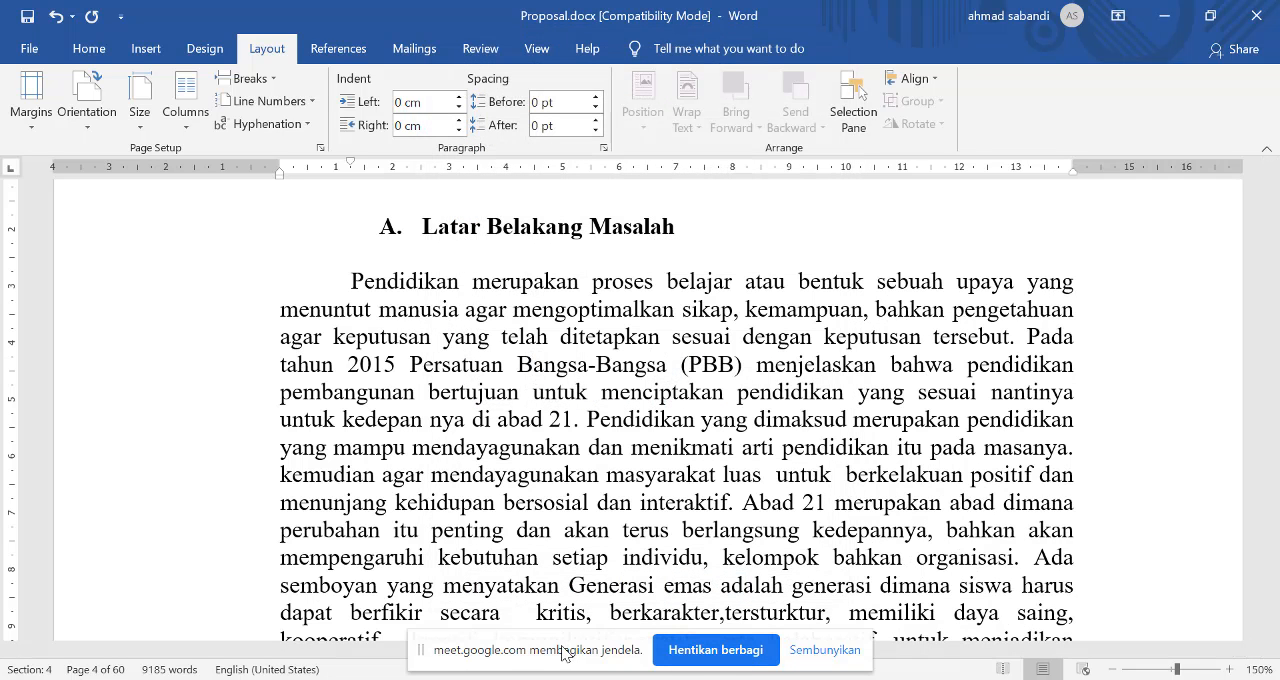
pyautogui.moveTo(565, 653); pyautogui.dragTo(432, 679)
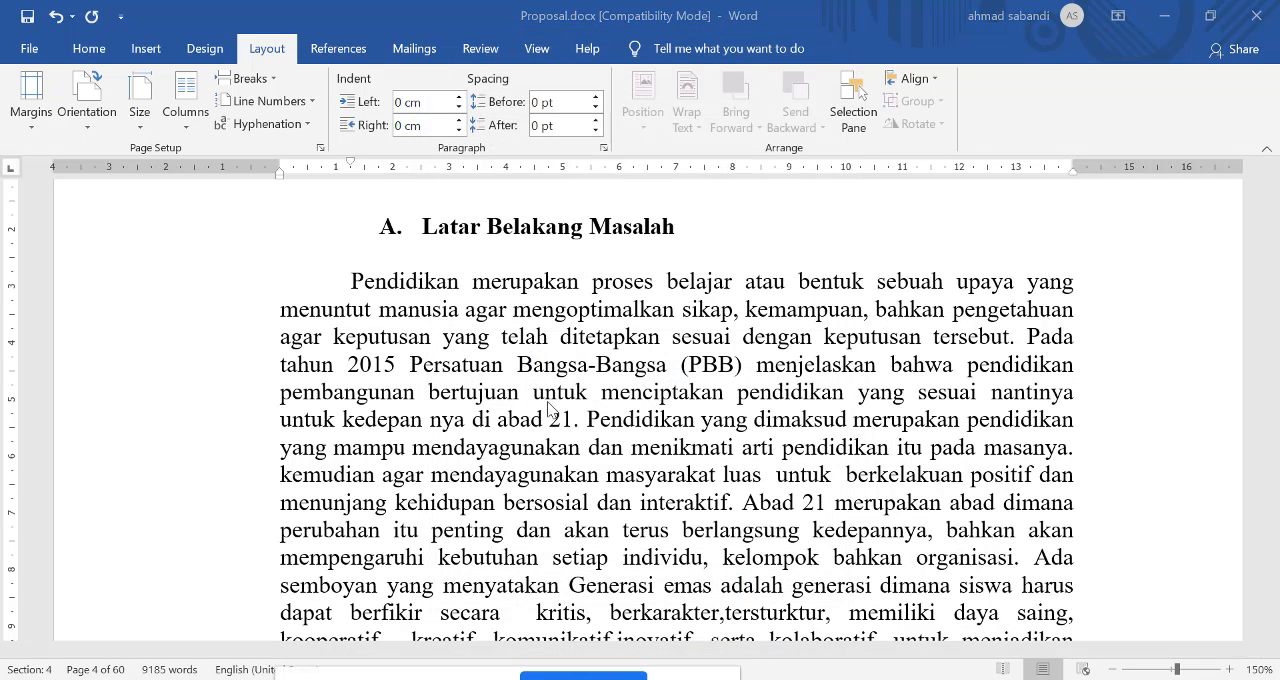
# Step: Set the left indentation of the heading "Latar Belakang Masalah" to 0 cm
pyautogui.click(368, 339)
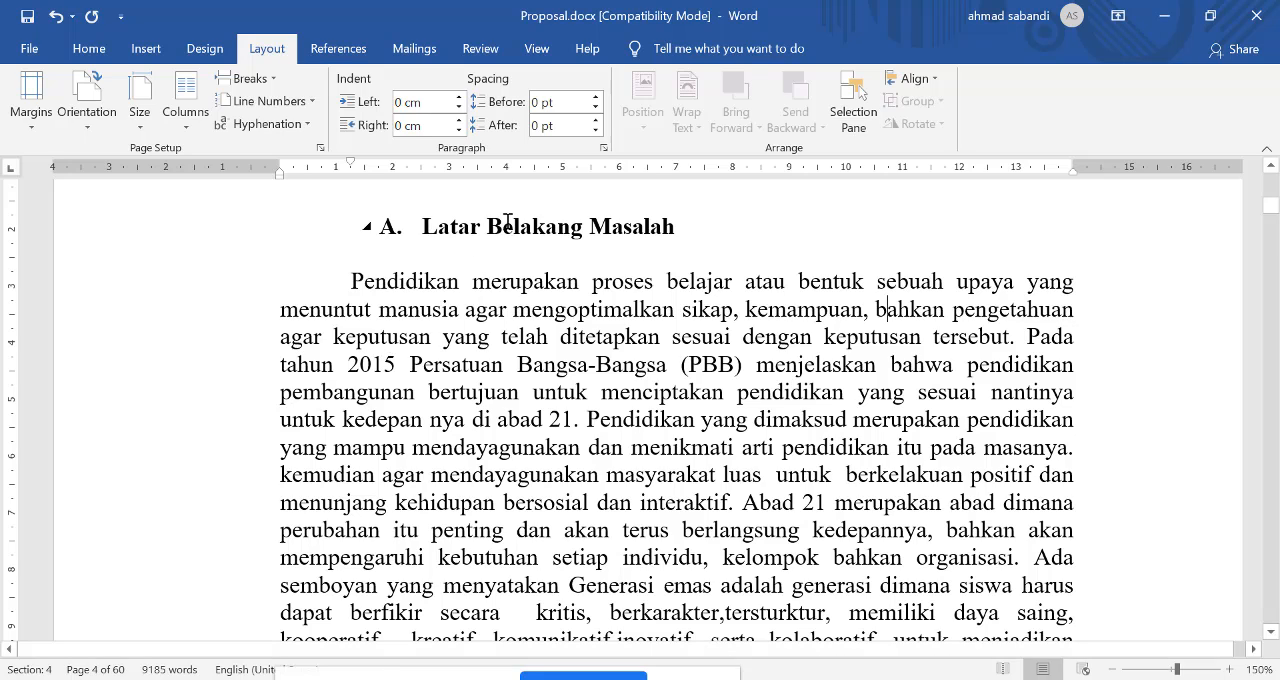
pyautogui.click(505, 224)
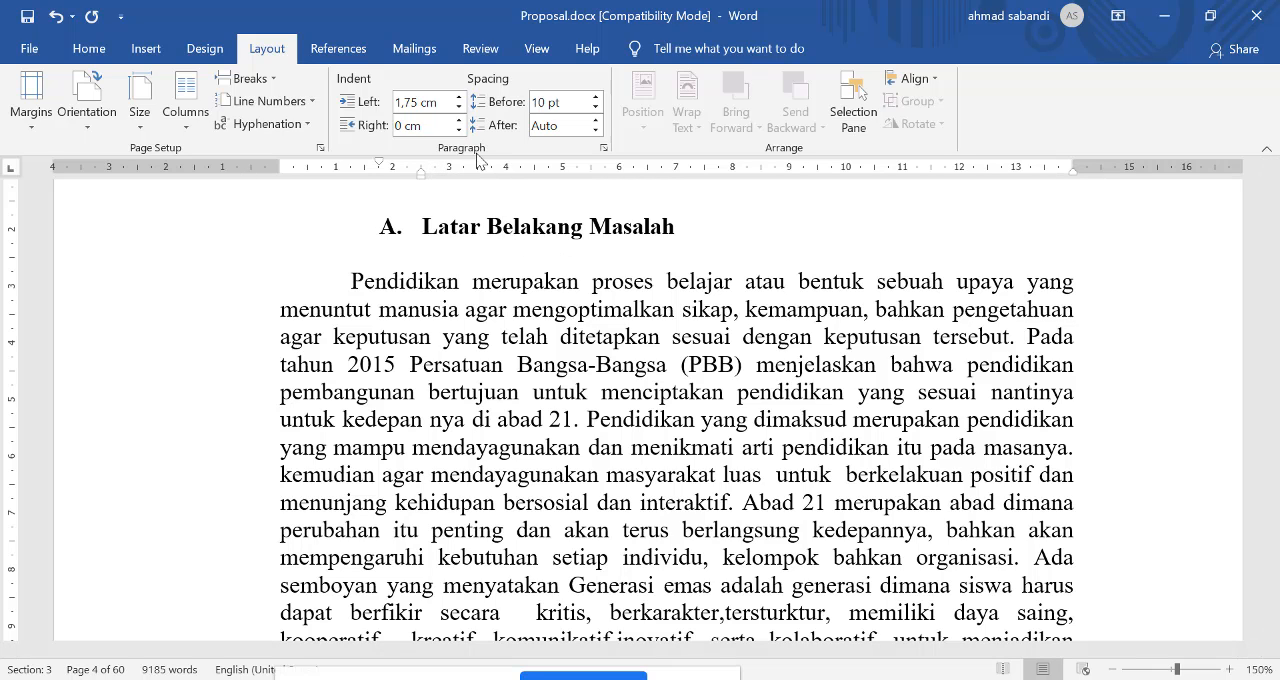
pyautogui.click(604, 148)
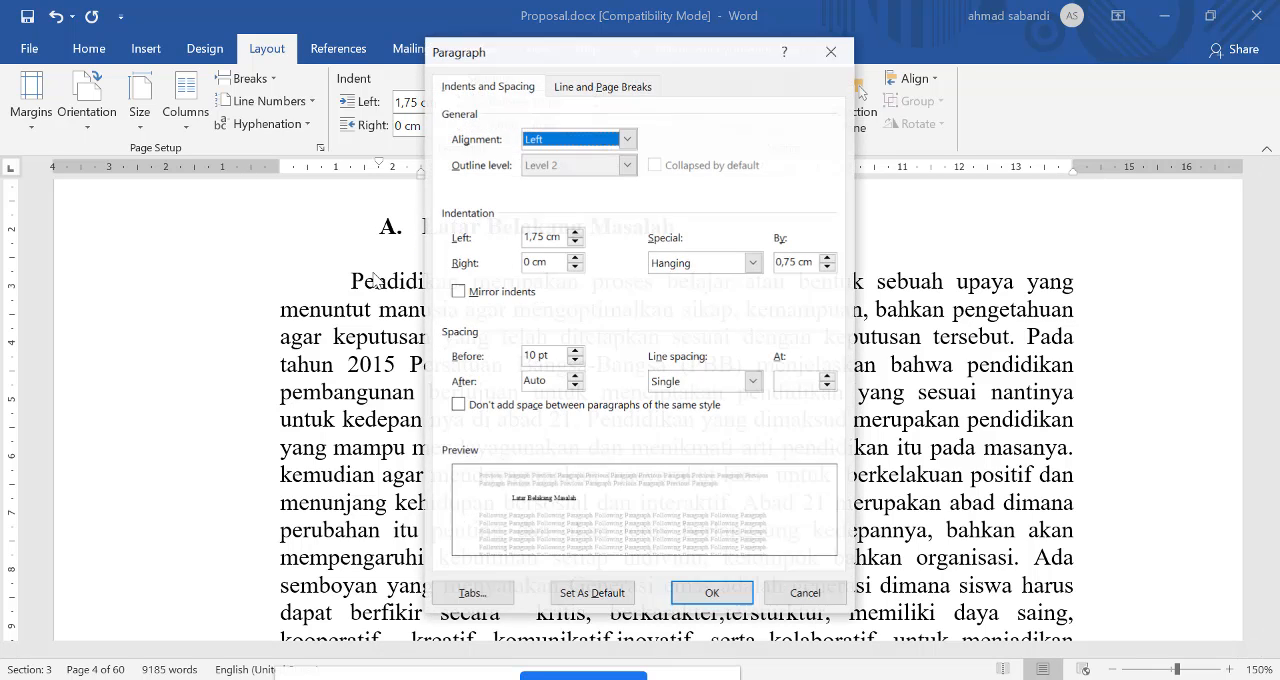
pyautogui.click(545, 236)
pyautogui.moveTo(545, 236); pyautogui.dragTo(450, 238)
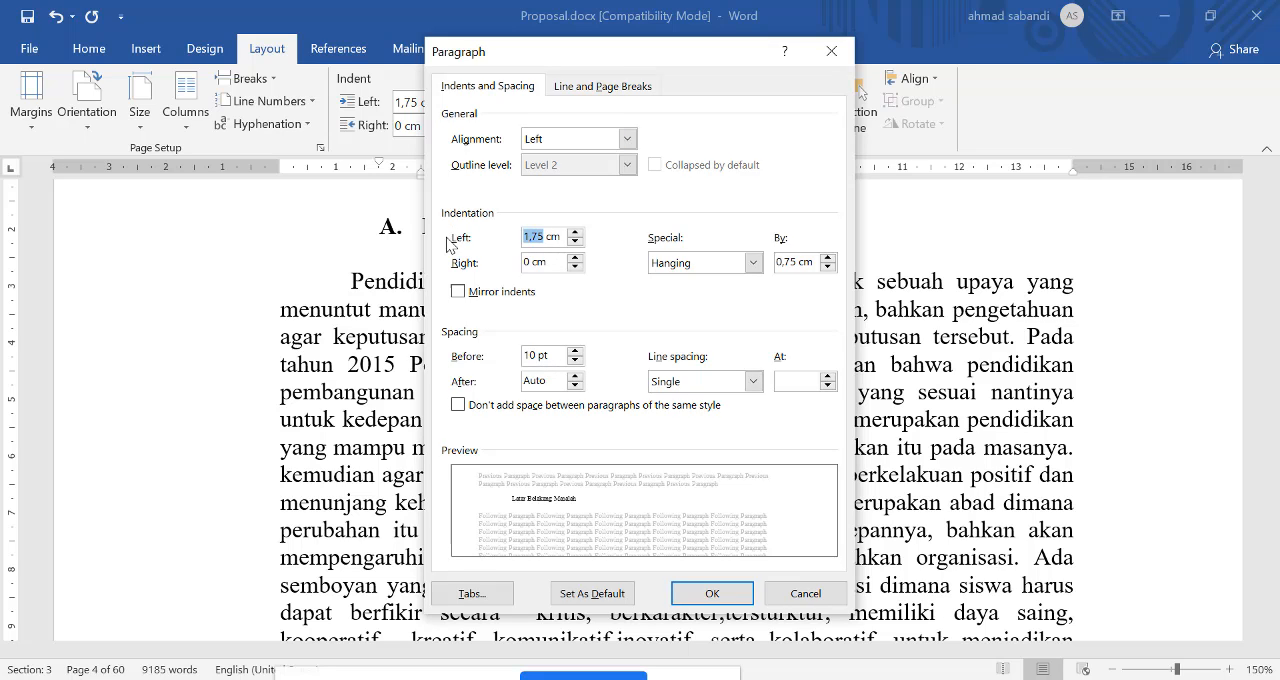
pyautogui.write('0')
pyautogui.click(711, 592)
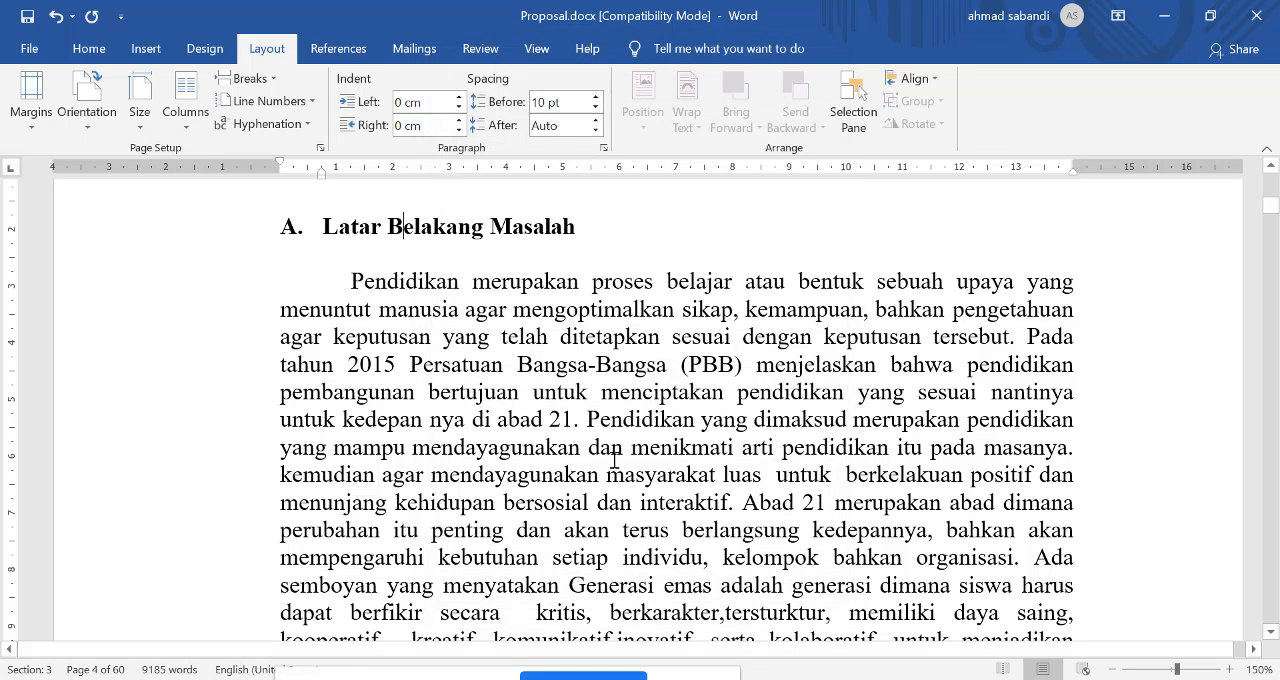
# Step: Split the whole first paragraph under "Latar Belakang Masalah" into two columns with a gap of about 0.5 cm between them
pyautogui.click(449, 351)
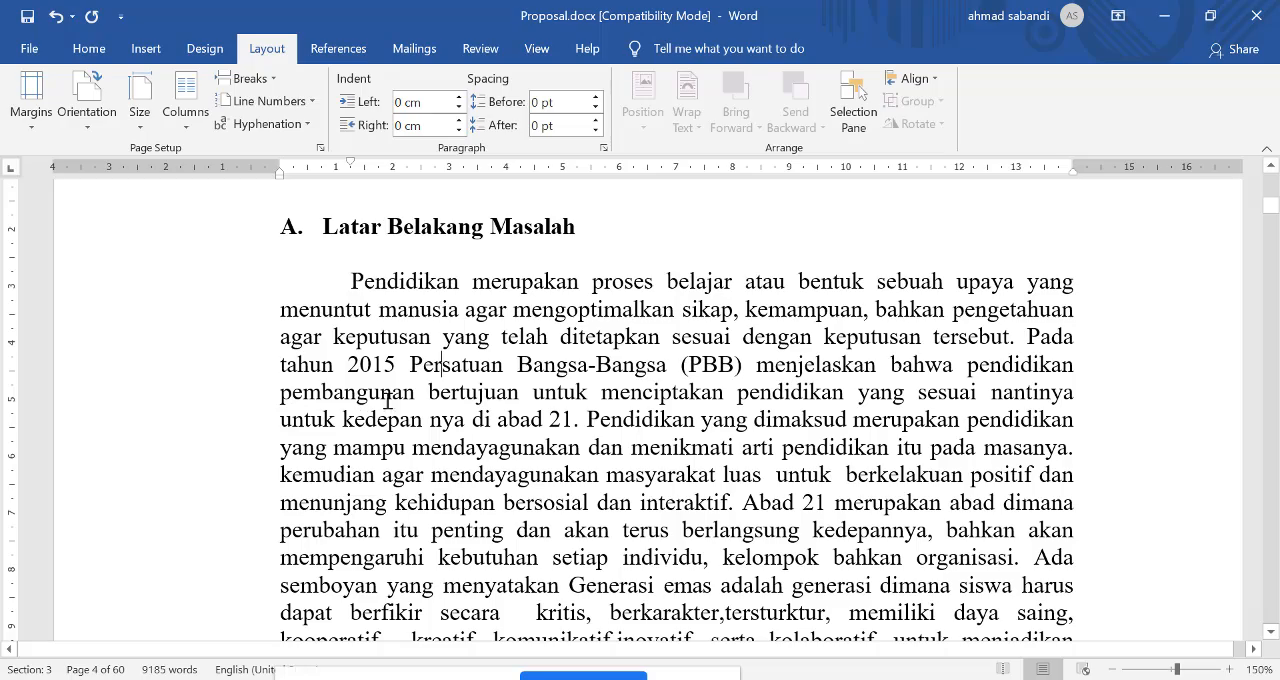
pyautogui.scroll(-4, 424, 391)
pyautogui.scroll(4, 522, 370)
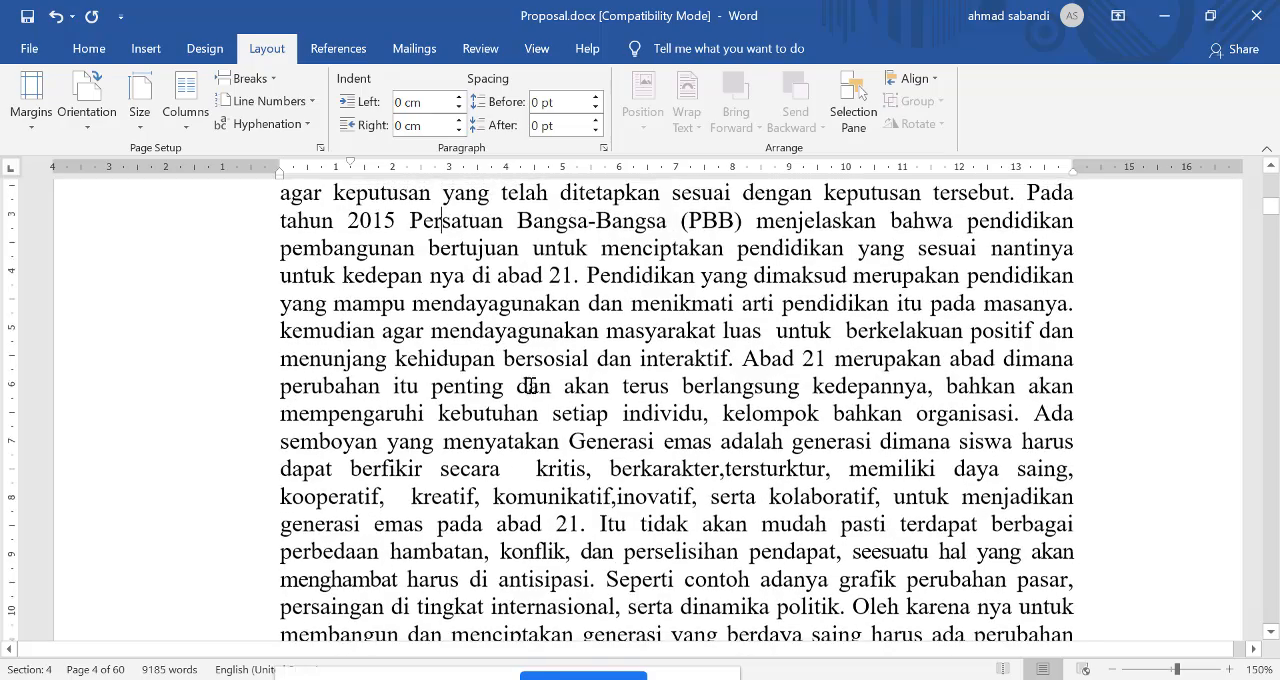
pyautogui.moveTo(350, 282); pyautogui.dragTo(1014, 596)
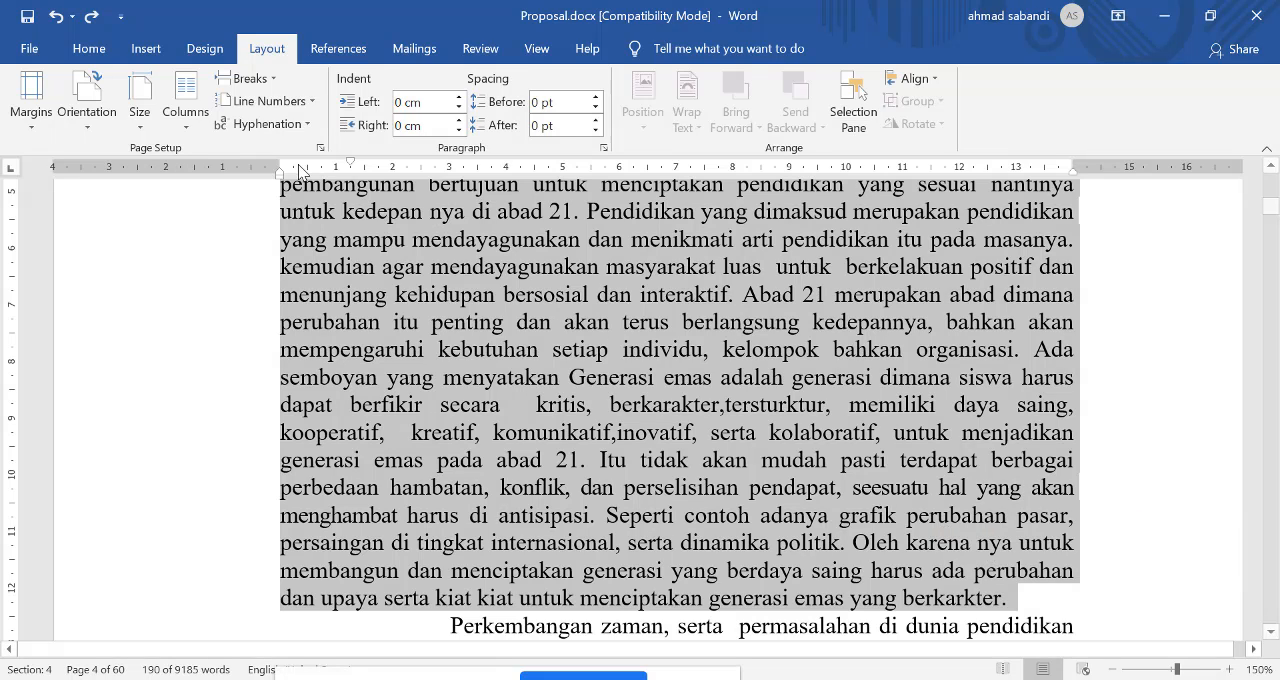
pyautogui.click(191, 127)
pyautogui.click(238, 206)
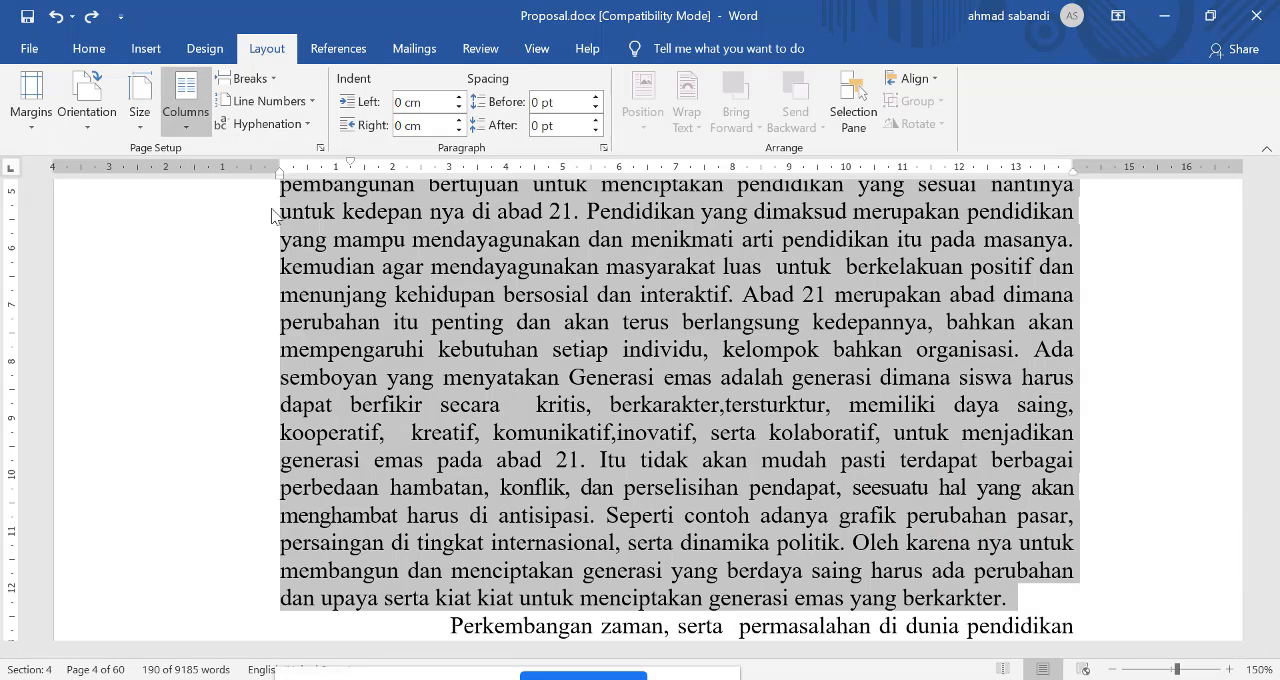
pyautogui.scroll(3, 760, 345)
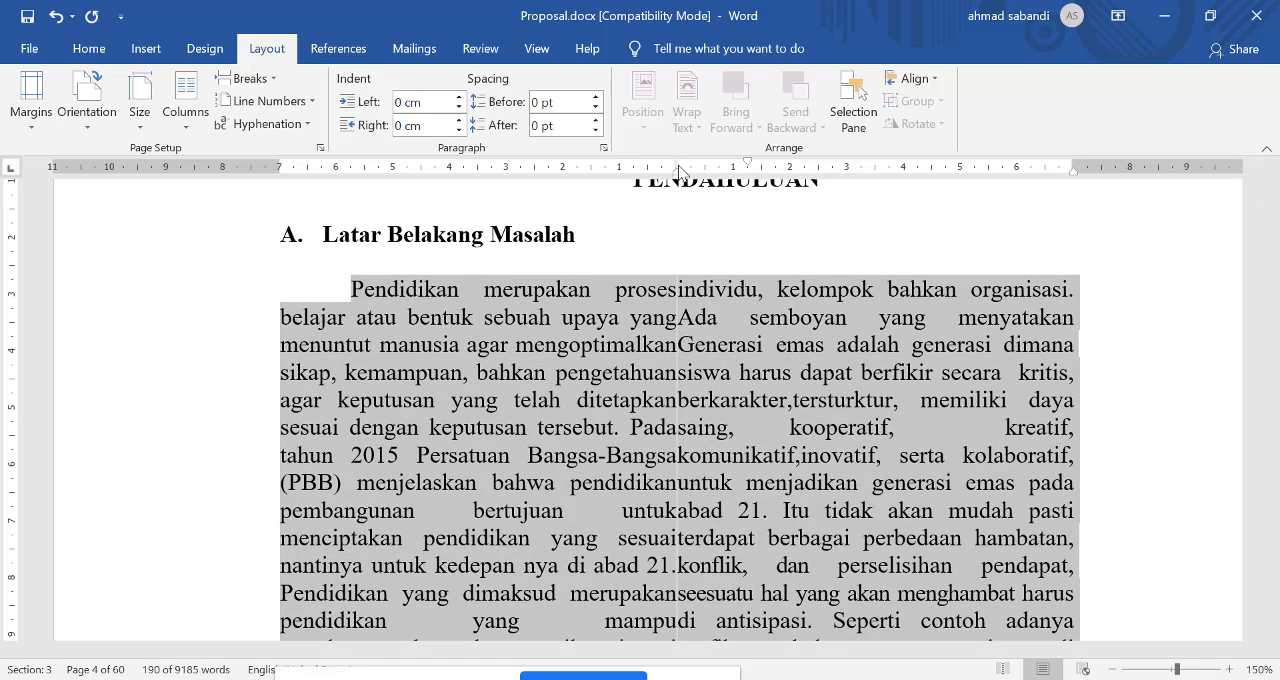
pyautogui.moveTo(676, 170); pyautogui.dragTo(688, 166)
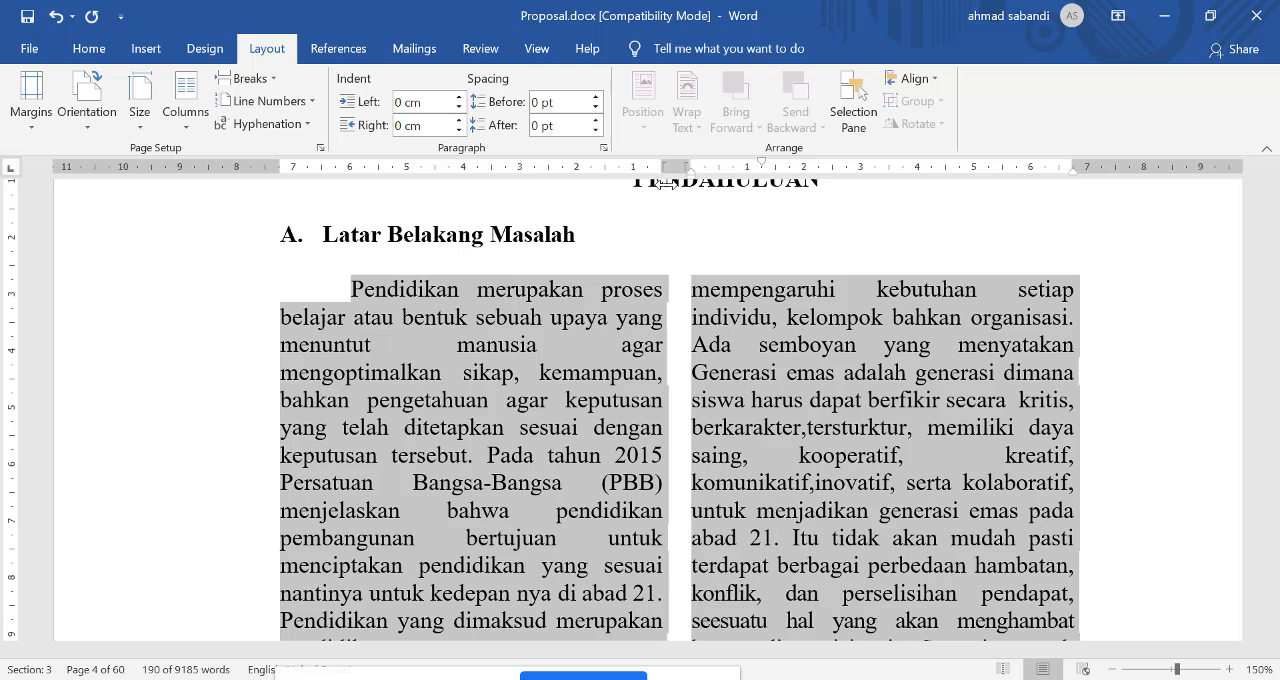
# Step: Align the text of the two-column paragraph to the left
pyautogui.click(868, 466)
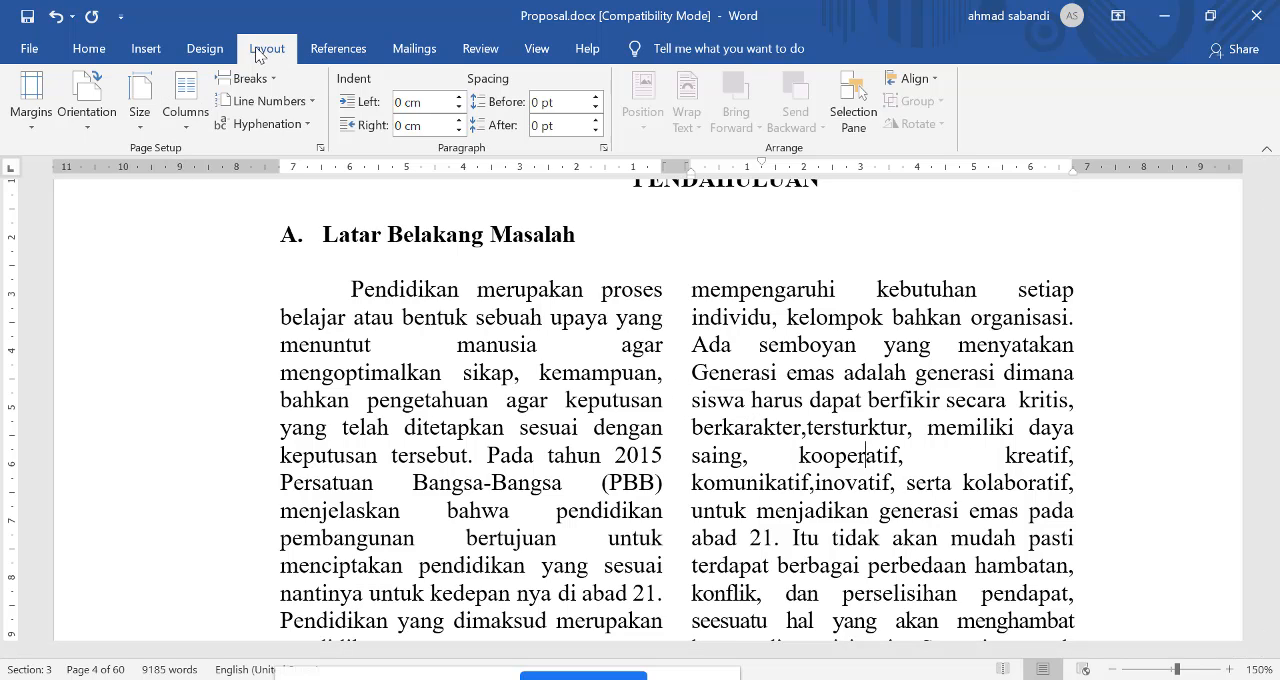
pyautogui.click(89, 50)
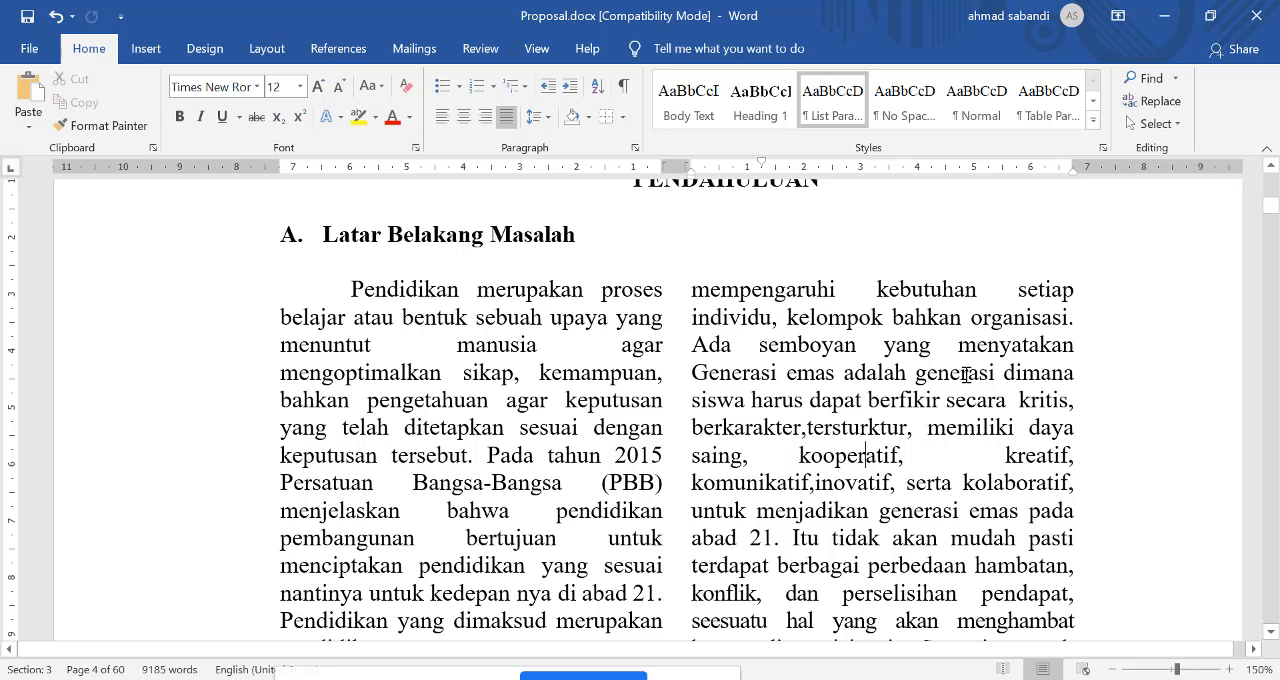
pyautogui.click(443, 117)
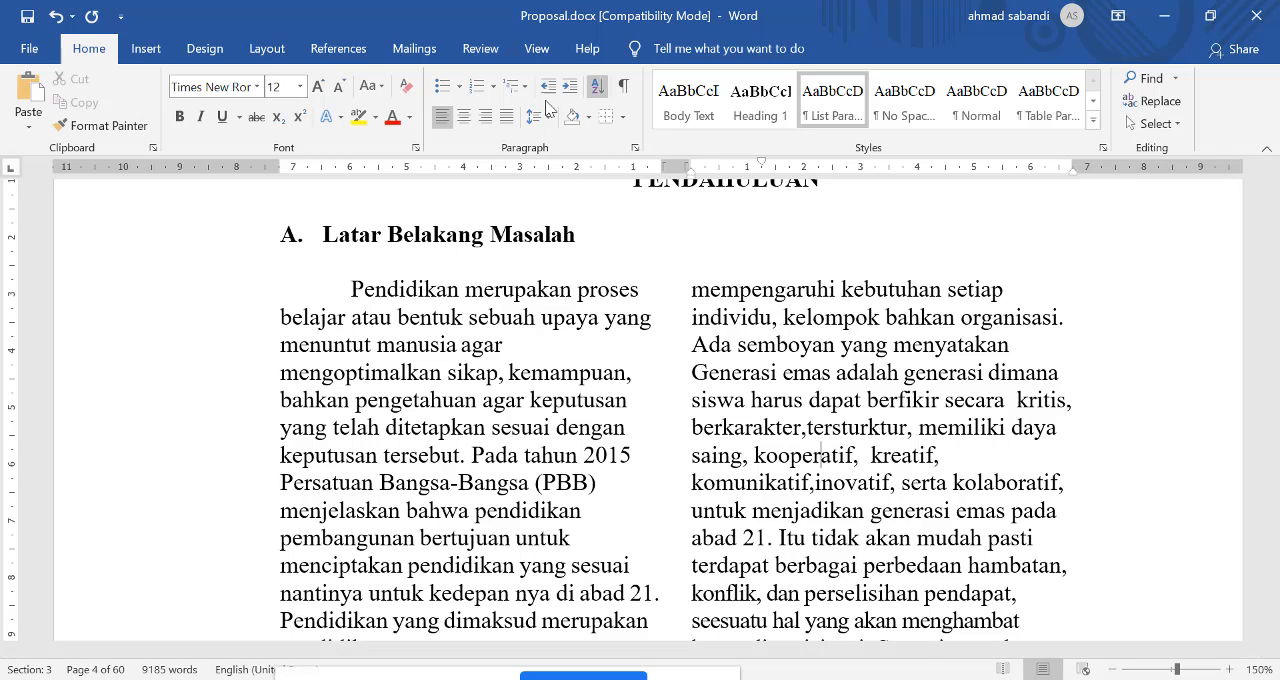
# Step: Justify the text of the two-column paragraph after trying centred and right alignment on it
pyautogui.click(463, 117)
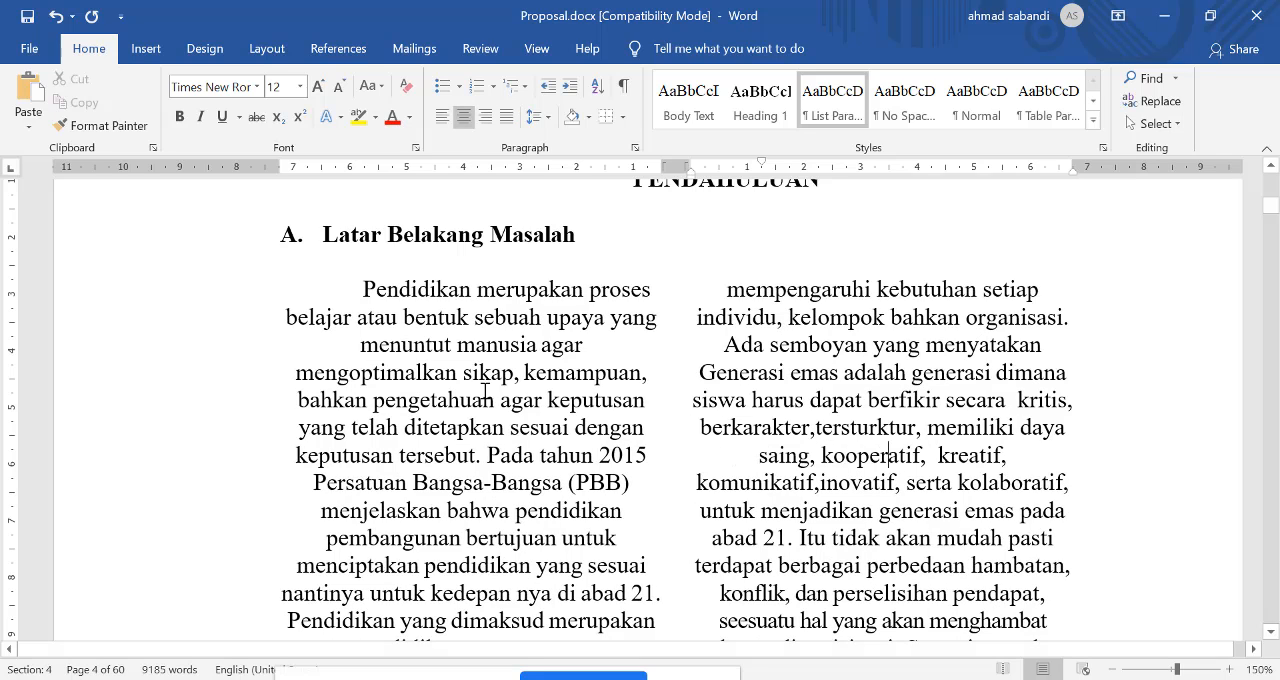
pyautogui.click(488, 120)
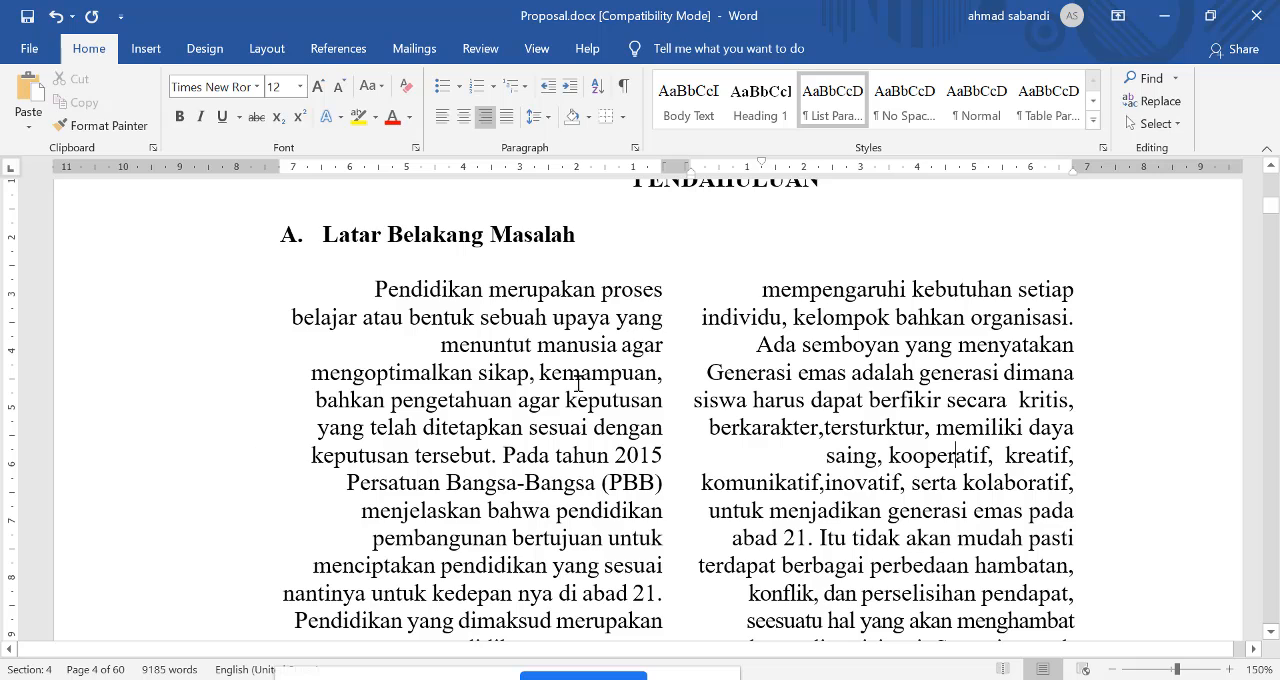
pyautogui.click(507, 117)
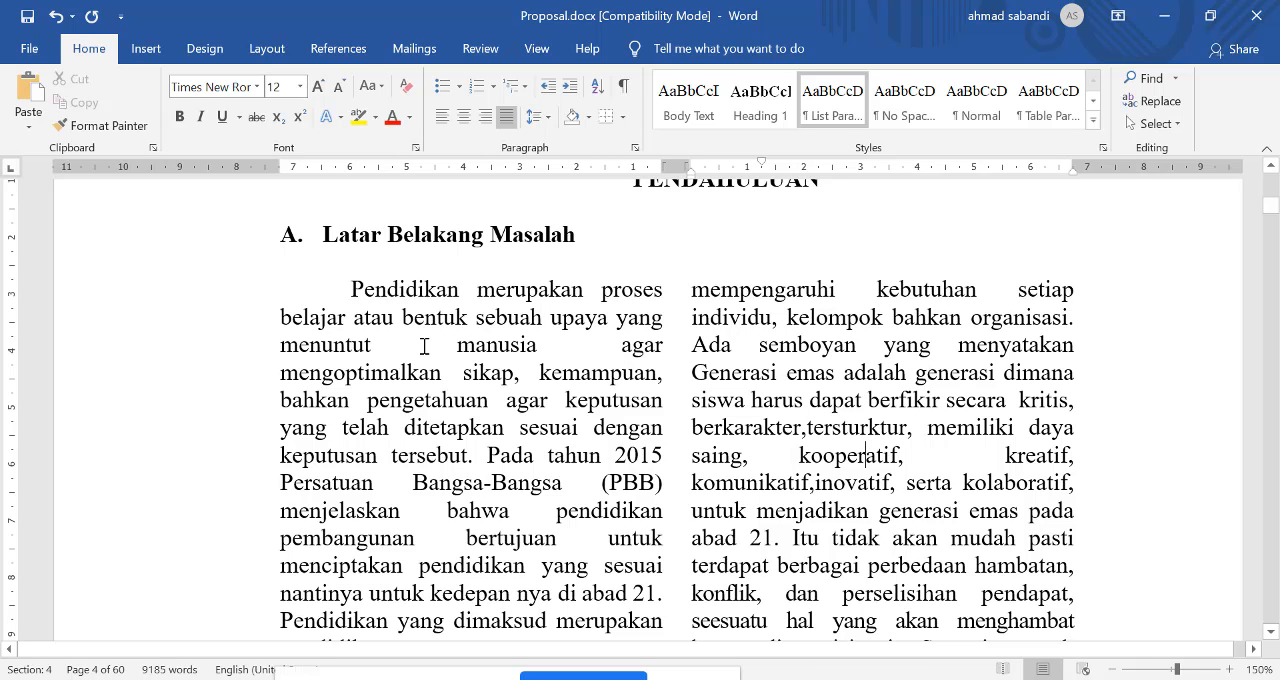
# Step: Run manual hyphenation on the two-column paragraph, accepting the breaks mengoptimal-kan, penge-tahuan, ber-tujuan, di-maksud and menik-mati
pyautogui.click(262, 52)
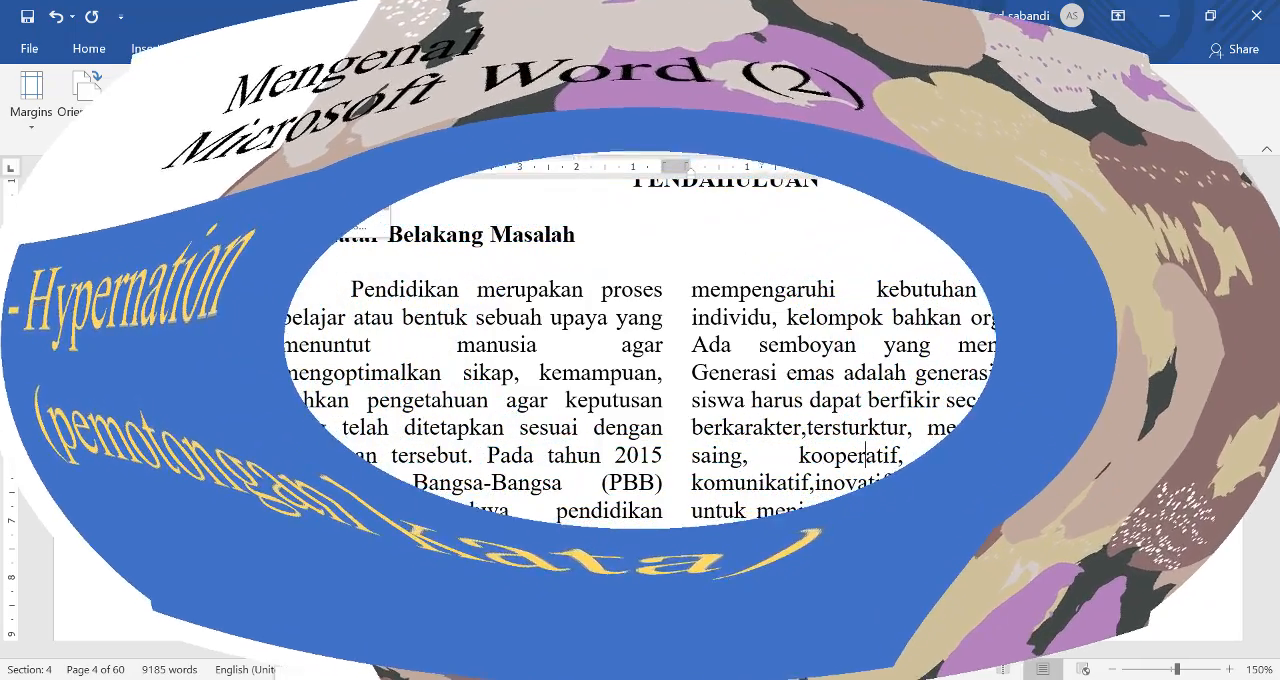
pyautogui.click(289, 194)
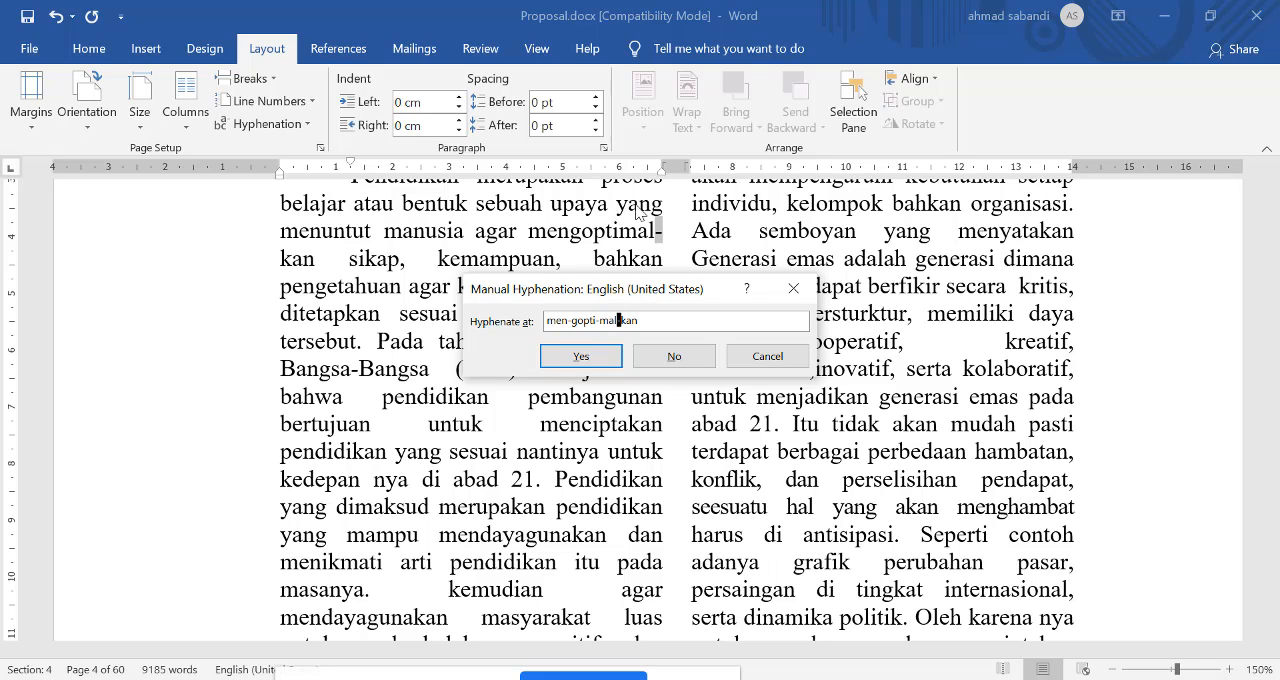
pyautogui.click(603, 369)
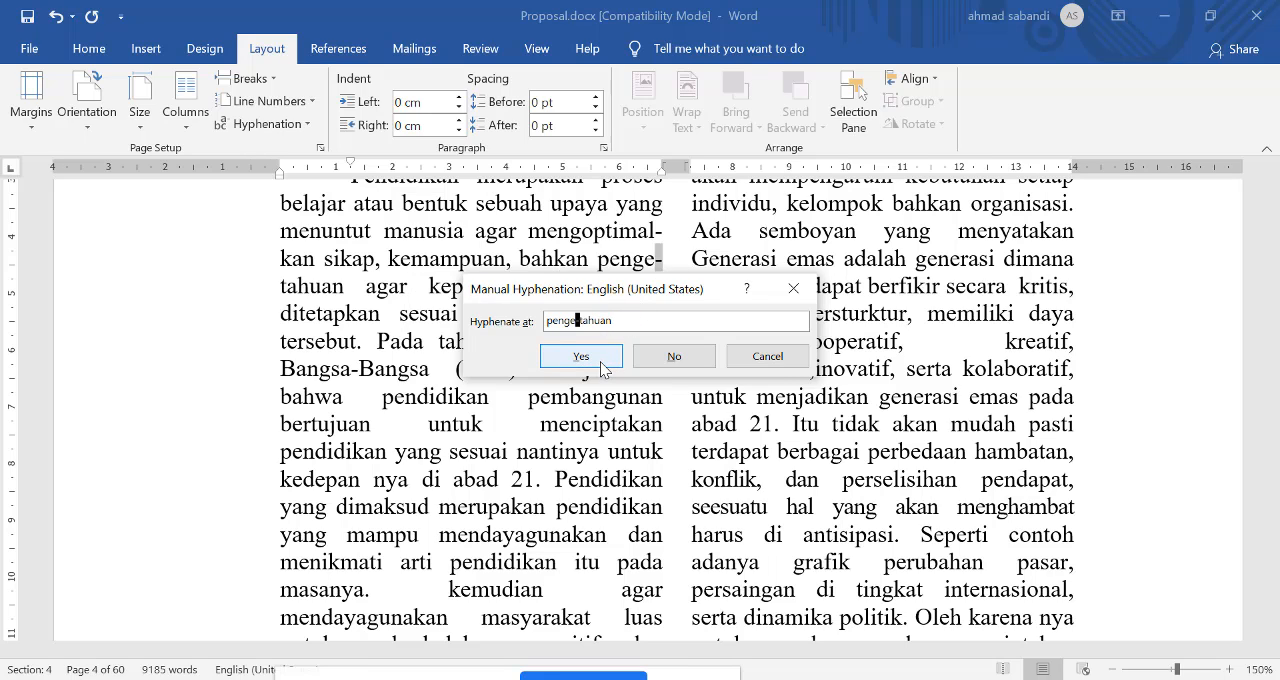
pyautogui.click(603, 369)
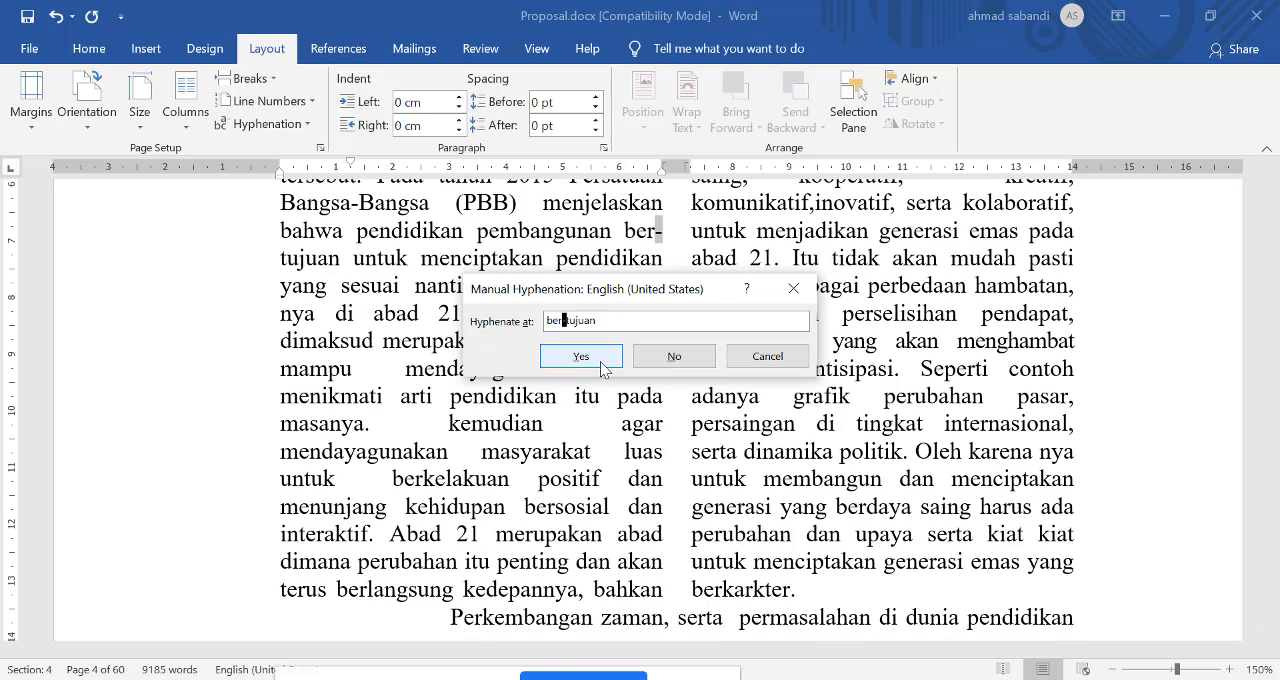
pyautogui.click(603, 369)
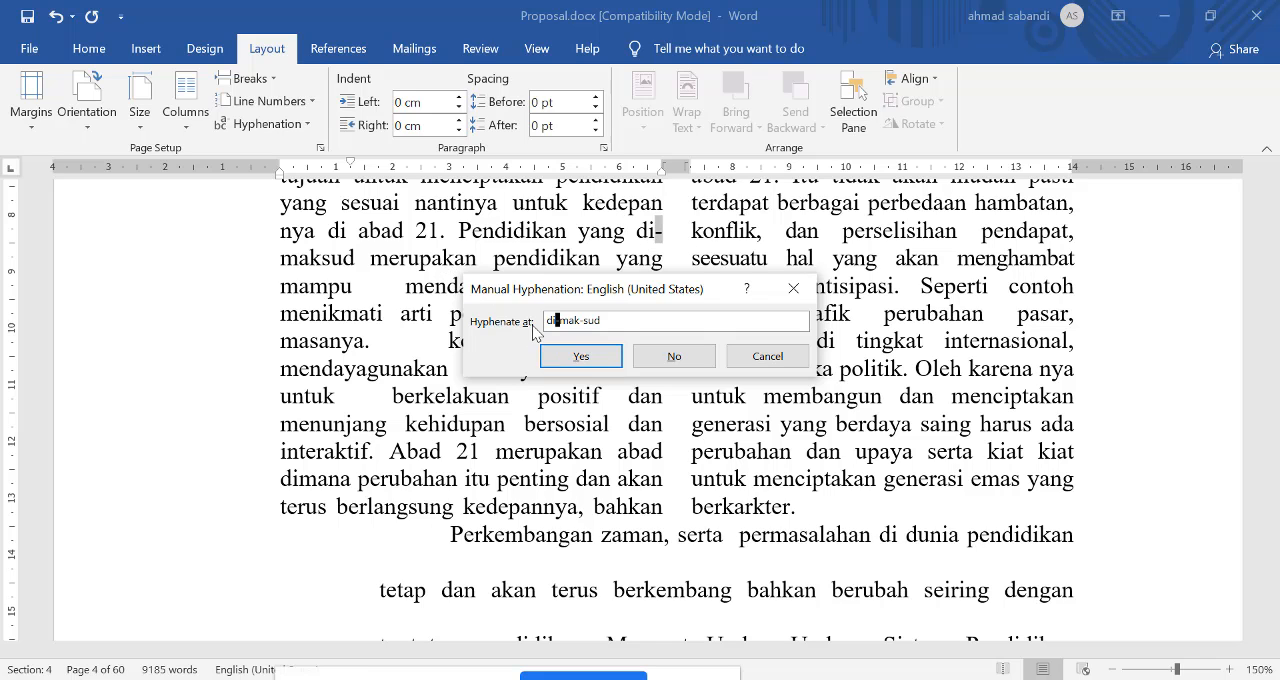
pyautogui.click(603, 360)
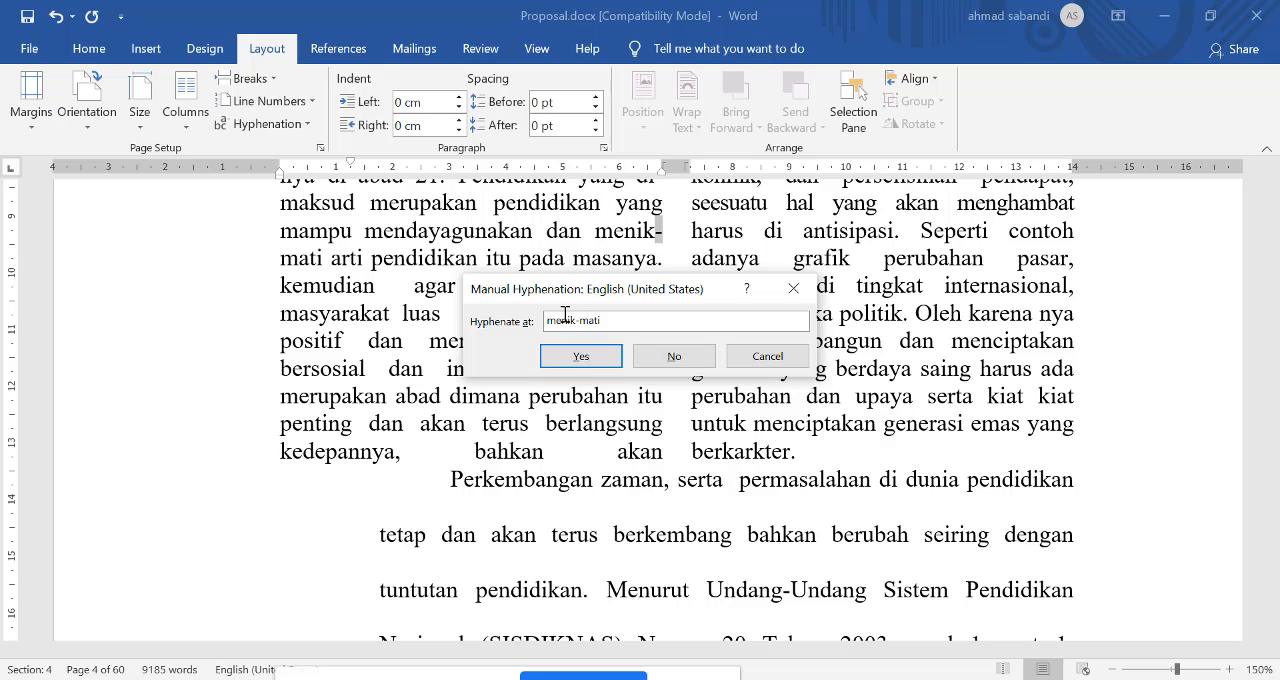
pyautogui.click(584, 360)
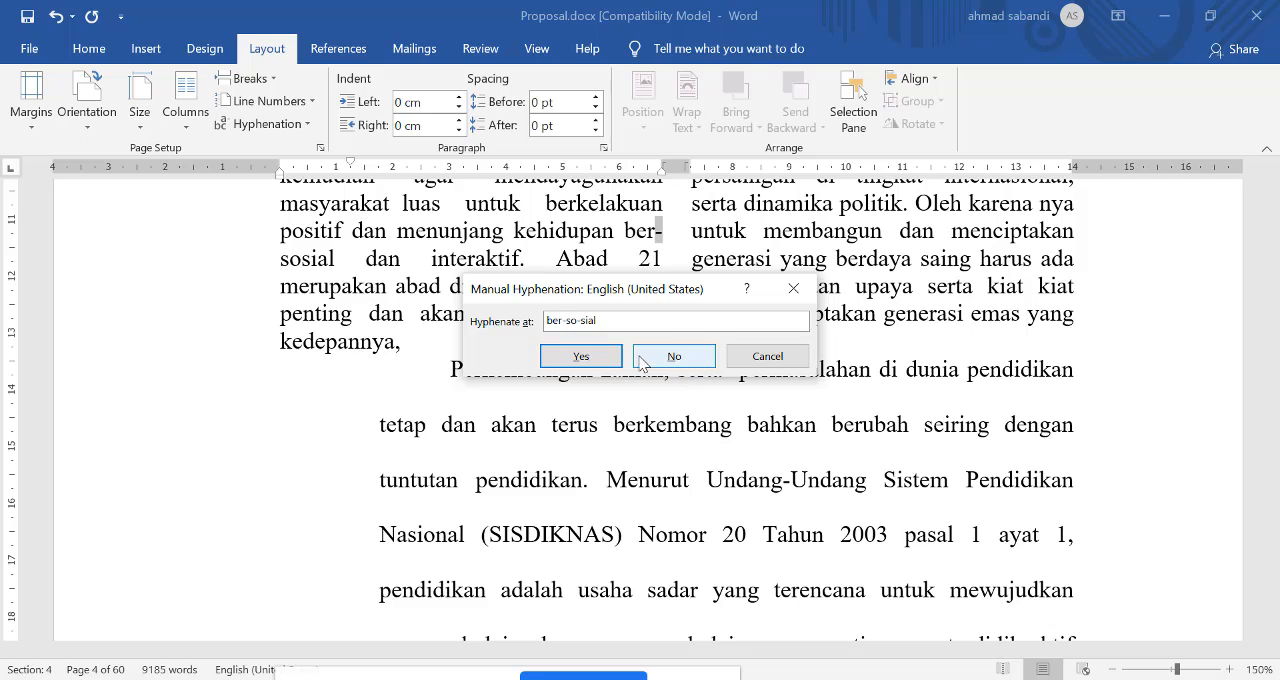
# Step: Hyphenate "bersosial" after "ber", accept the breaks merupa-kan, indi-vidu and ha-rus, and stop manual hyphenation at "komunikatif"
pyautogui.click(564, 320)
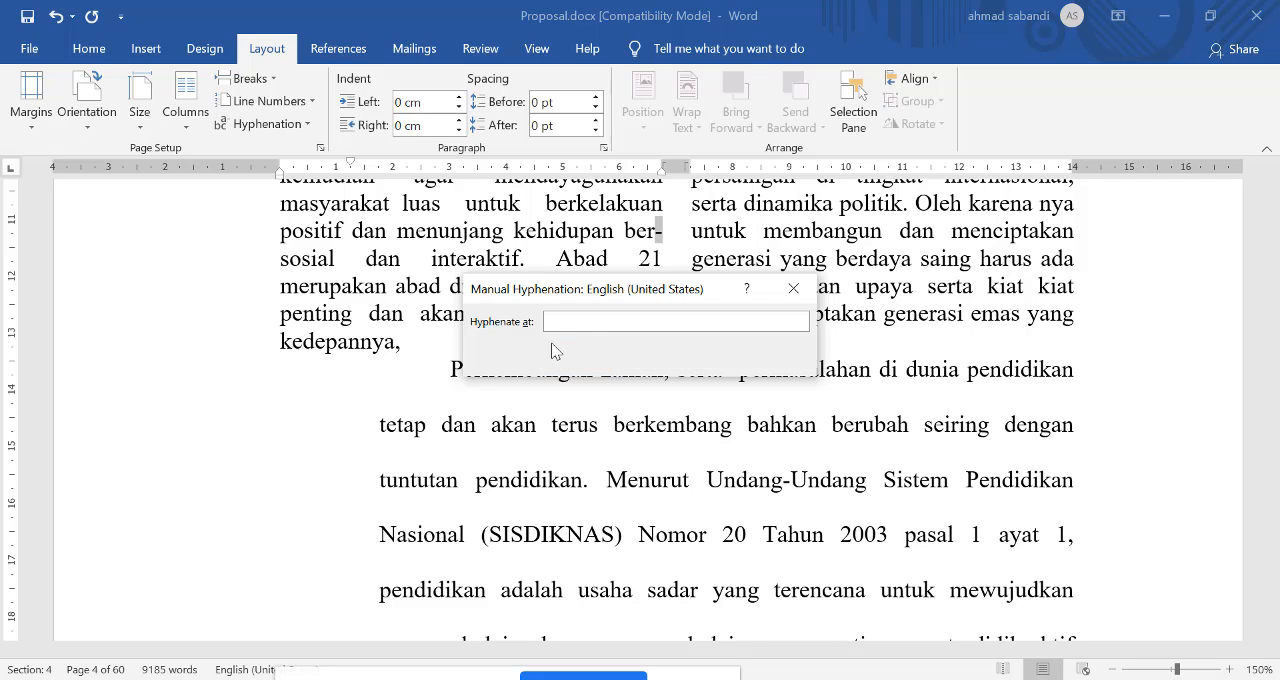
pyautogui.click(601, 358)
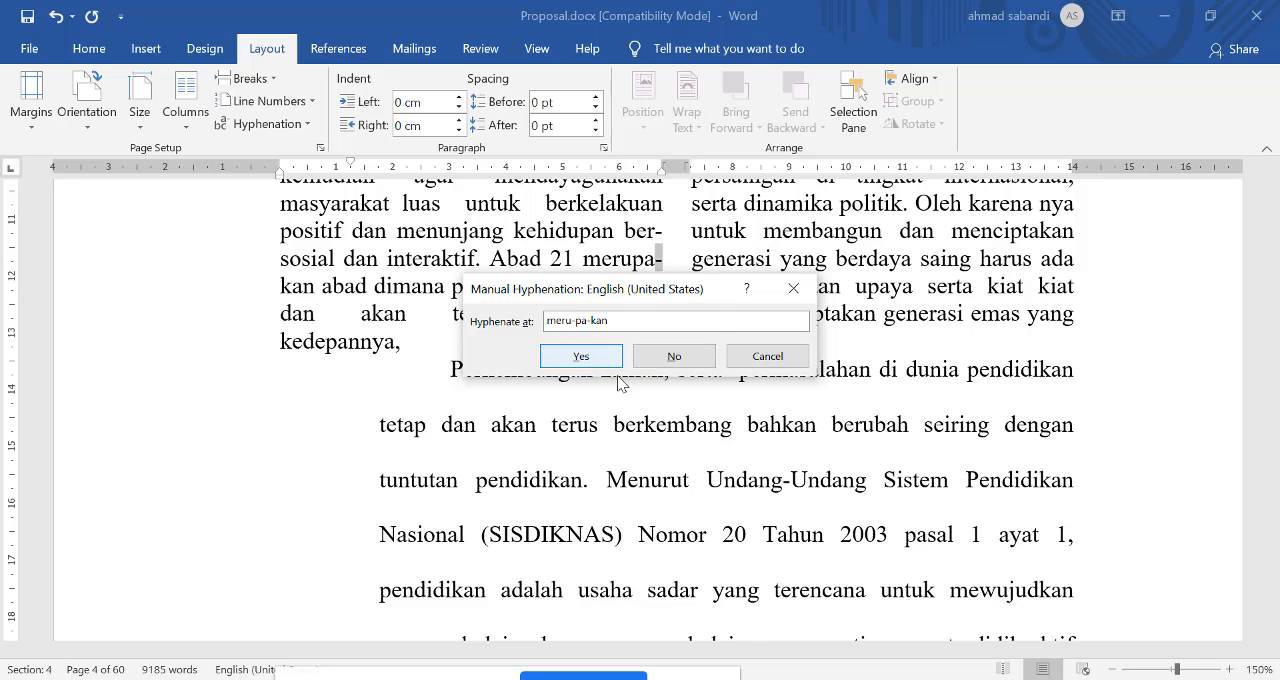
pyautogui.click(601, 361)
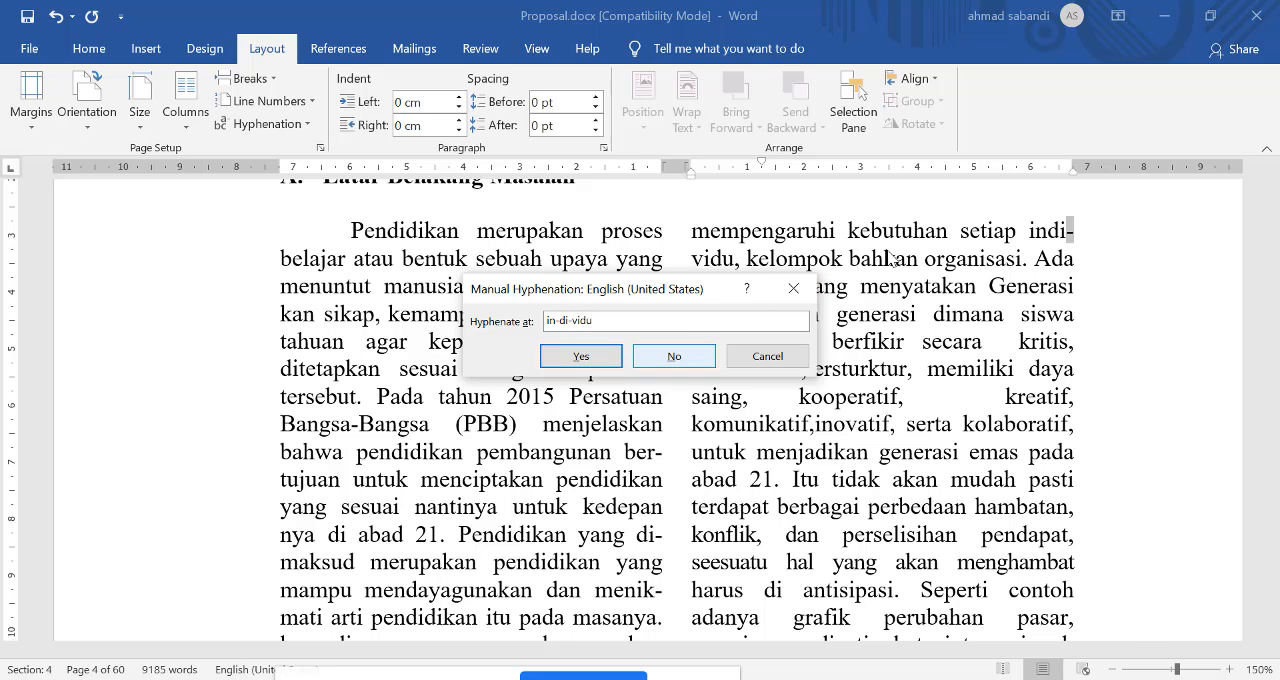
pyautogui.click(588, 360)
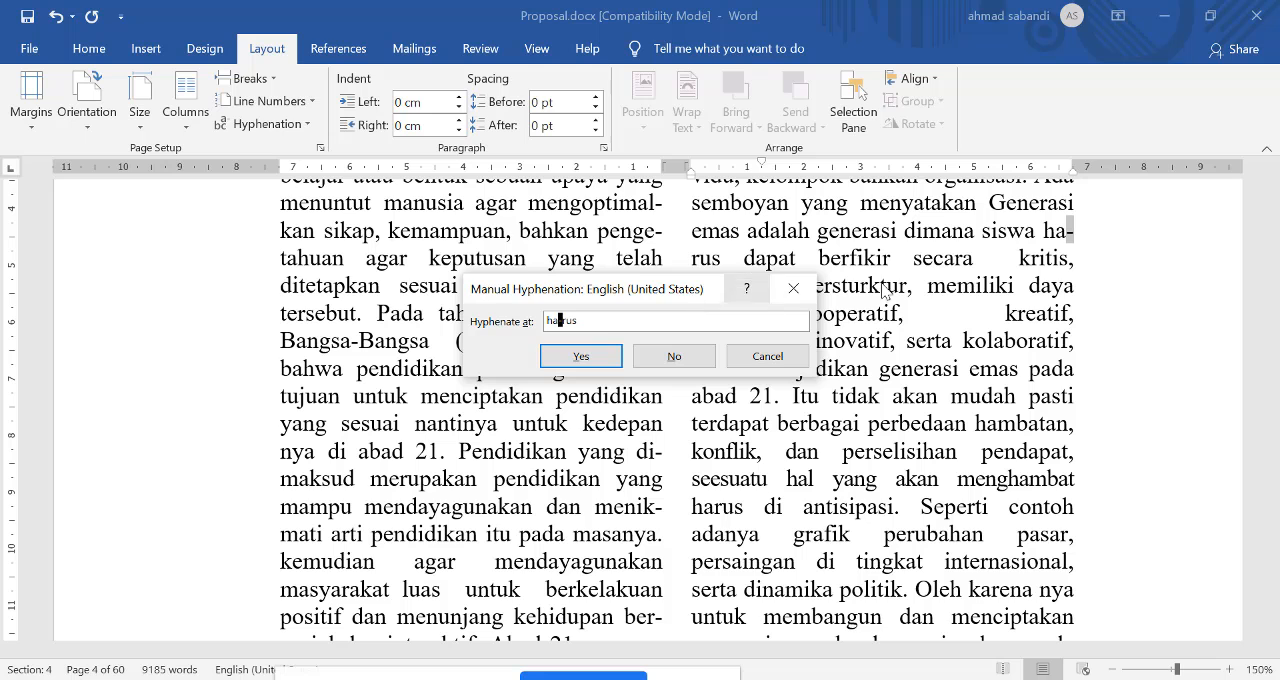
pyautogui.moveTo(651, 298); pyautogui.dragTo(431, 284)
pyautogui.click(362, 342)
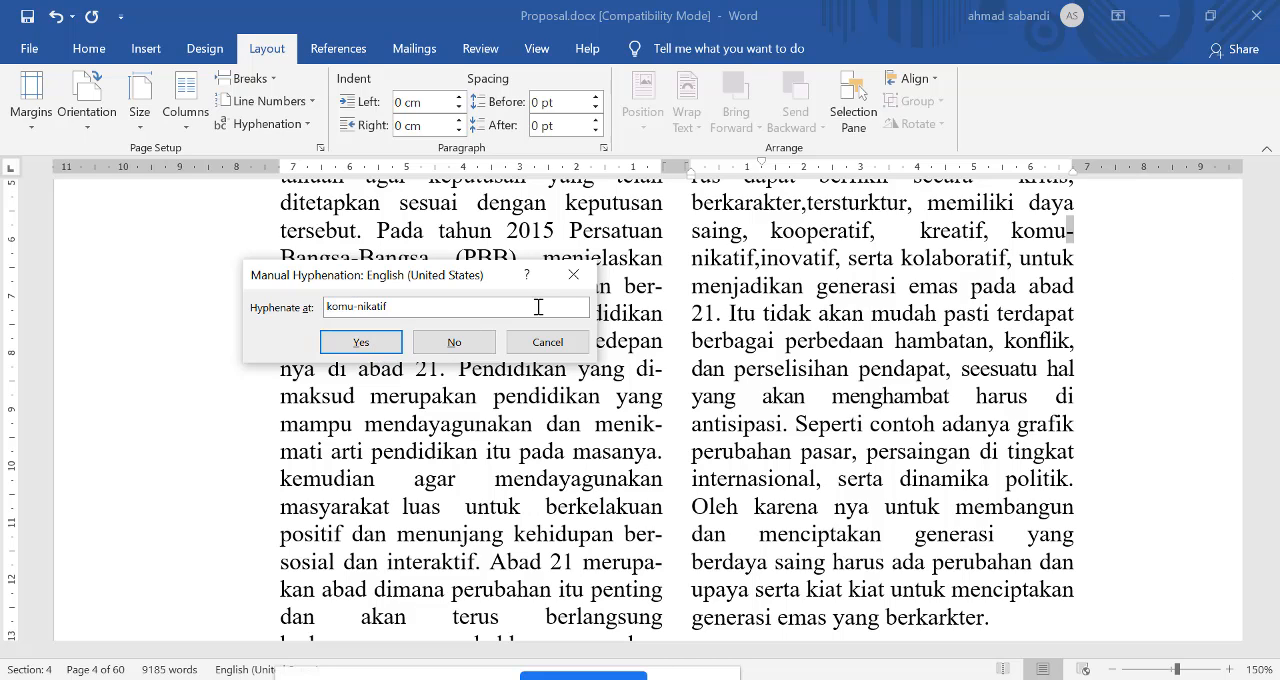
pyautogui.click(356, 308)
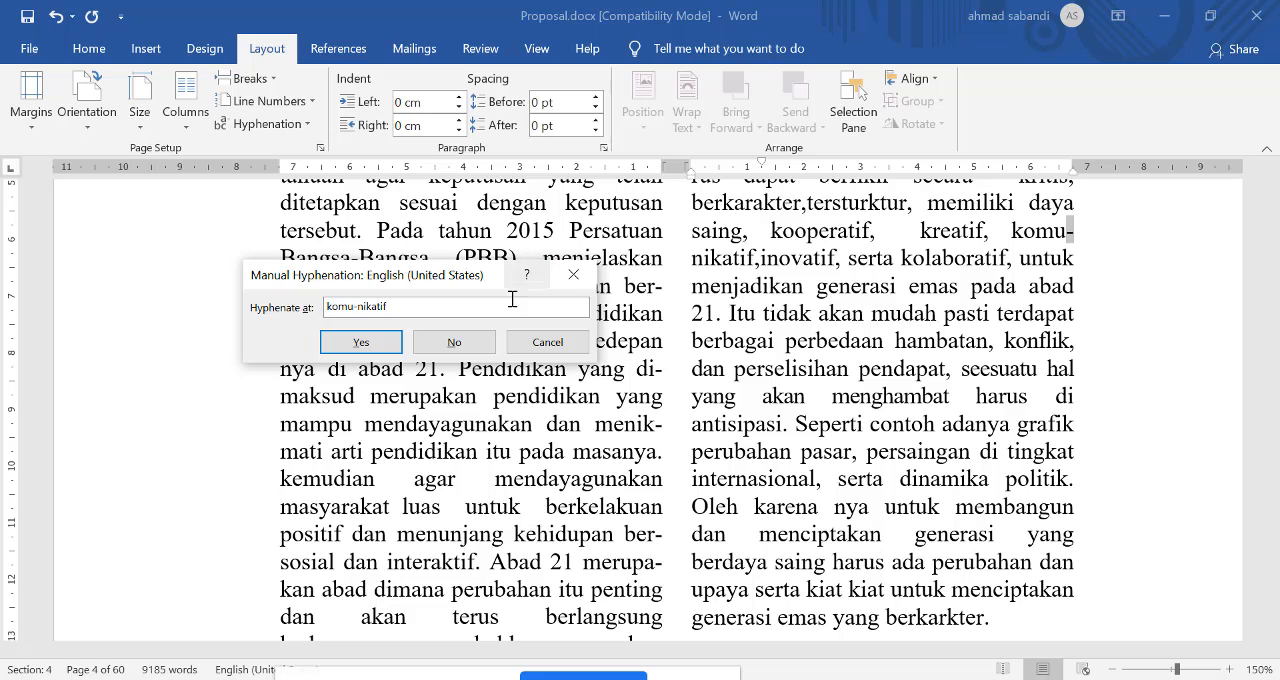
pyautogui.click(560, 342)
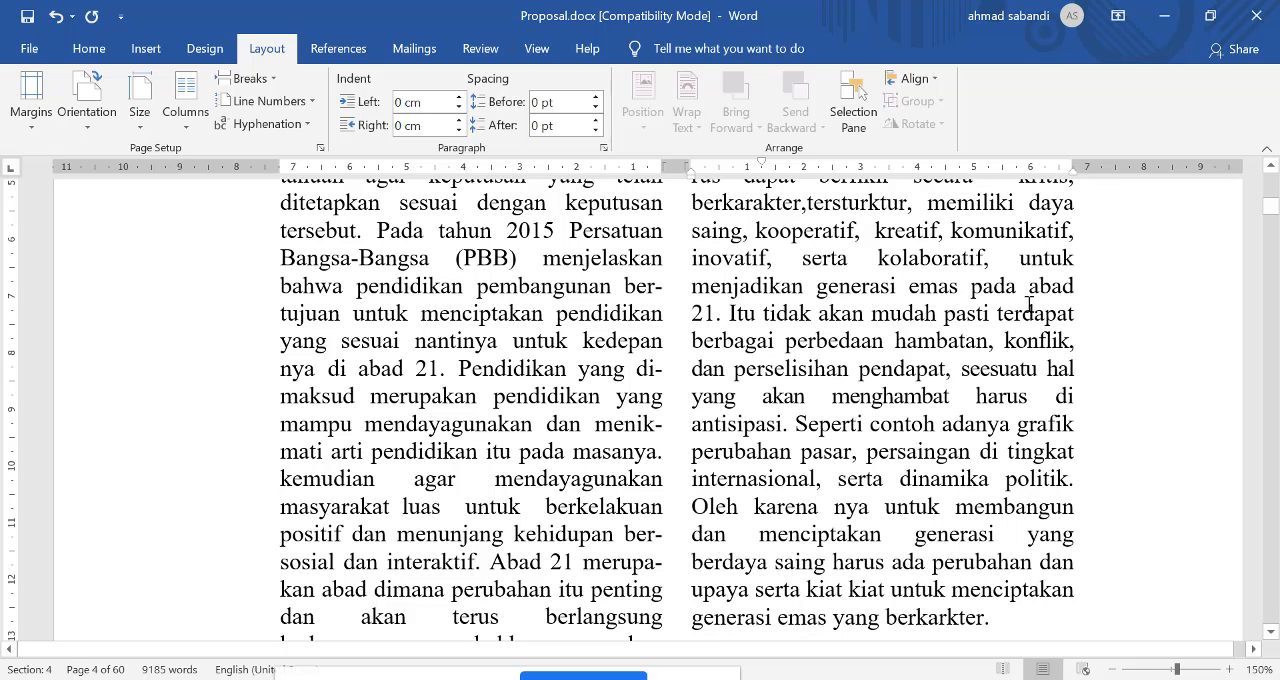
# Step: Turn on automatic hyphenation for the whole document
pyautogui.click(305, 125)
pyautogui.click(275, 169)
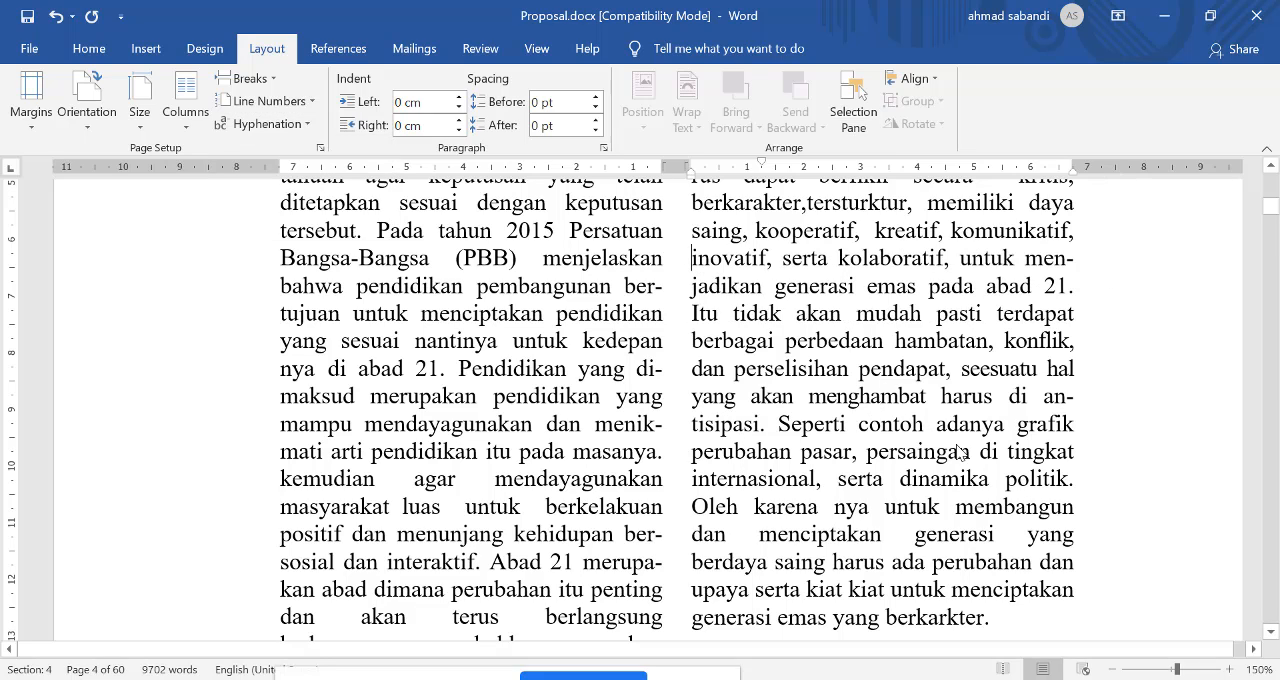
pyautogui.scroll(-3, 960, 455)
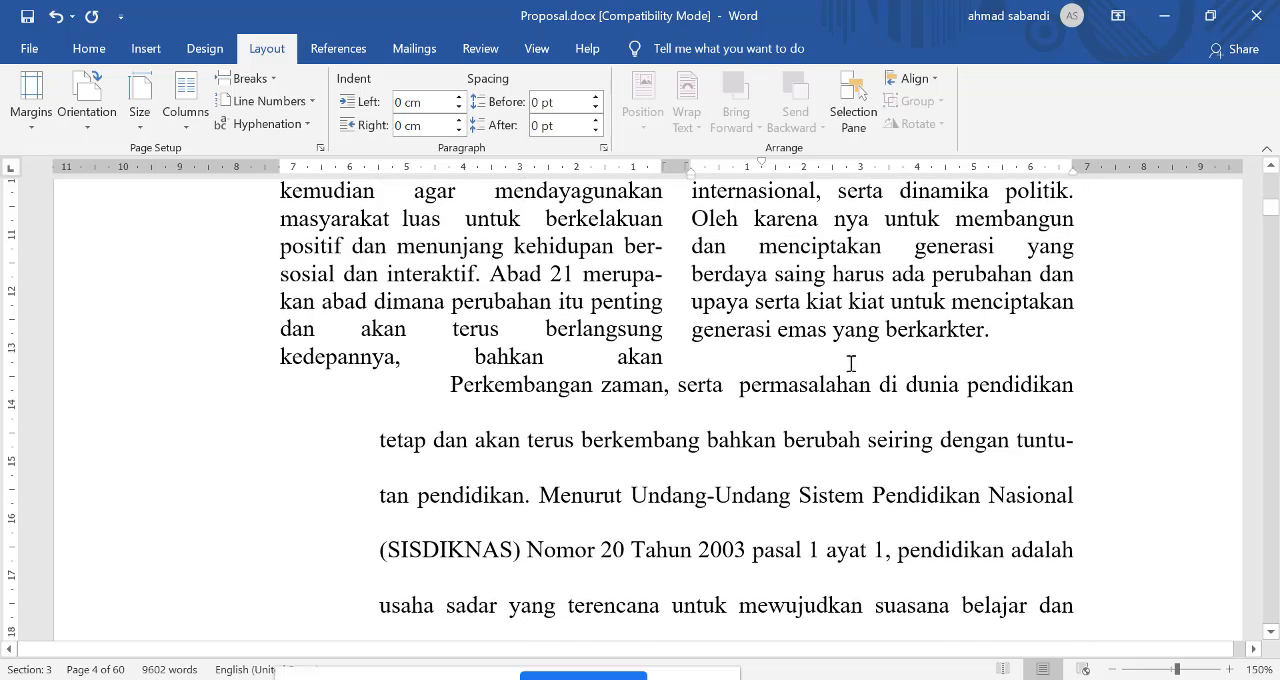
pyautogui.scroll(-6, 1029, 492)
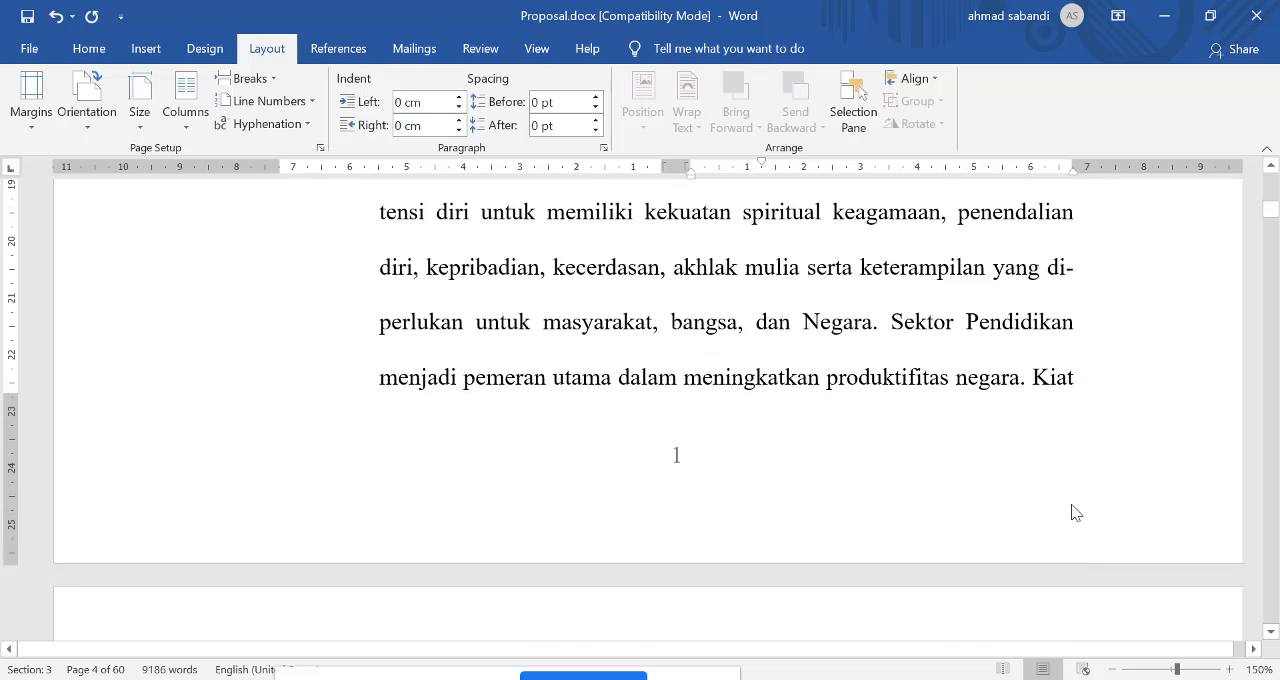
pyautogui.scroll(-4, 1057, 510)
pyautogui.scroll(12, 967, 513)
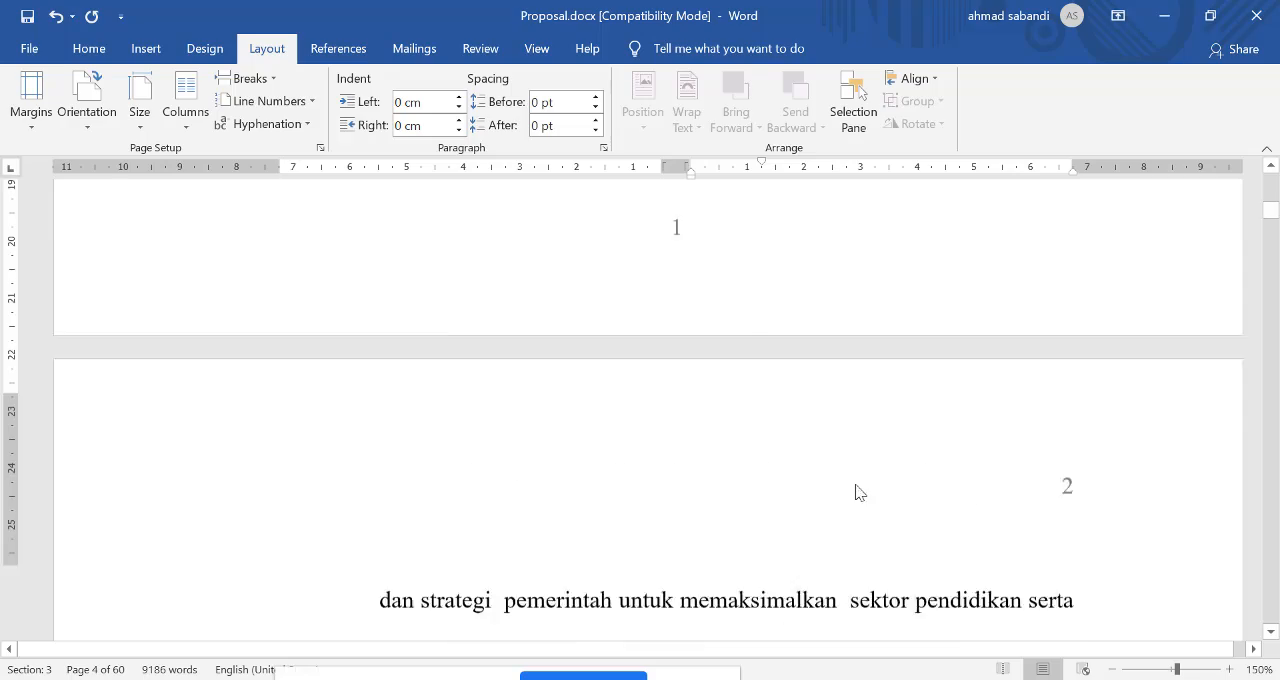
pyautogui.scroll(-2, 555, 410)
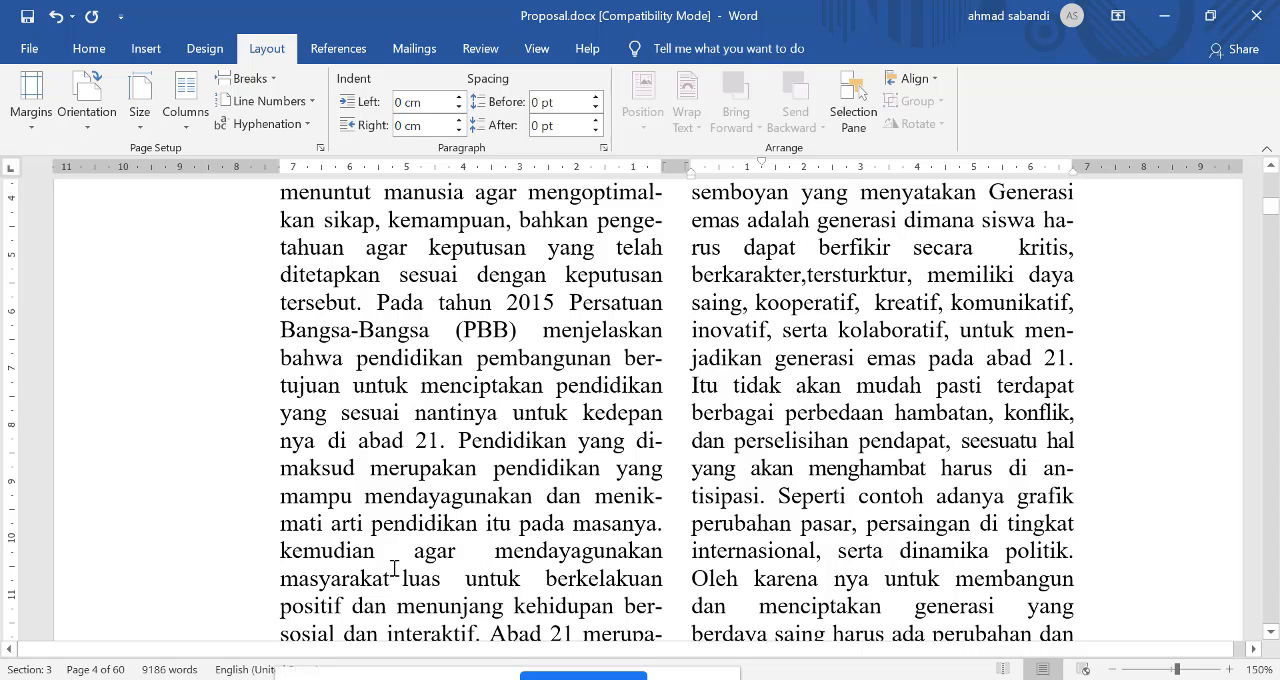
# Step: Split the word "masyarakat" in the first column with a hyphen after "ma"
pyautogui.click(313, 584)
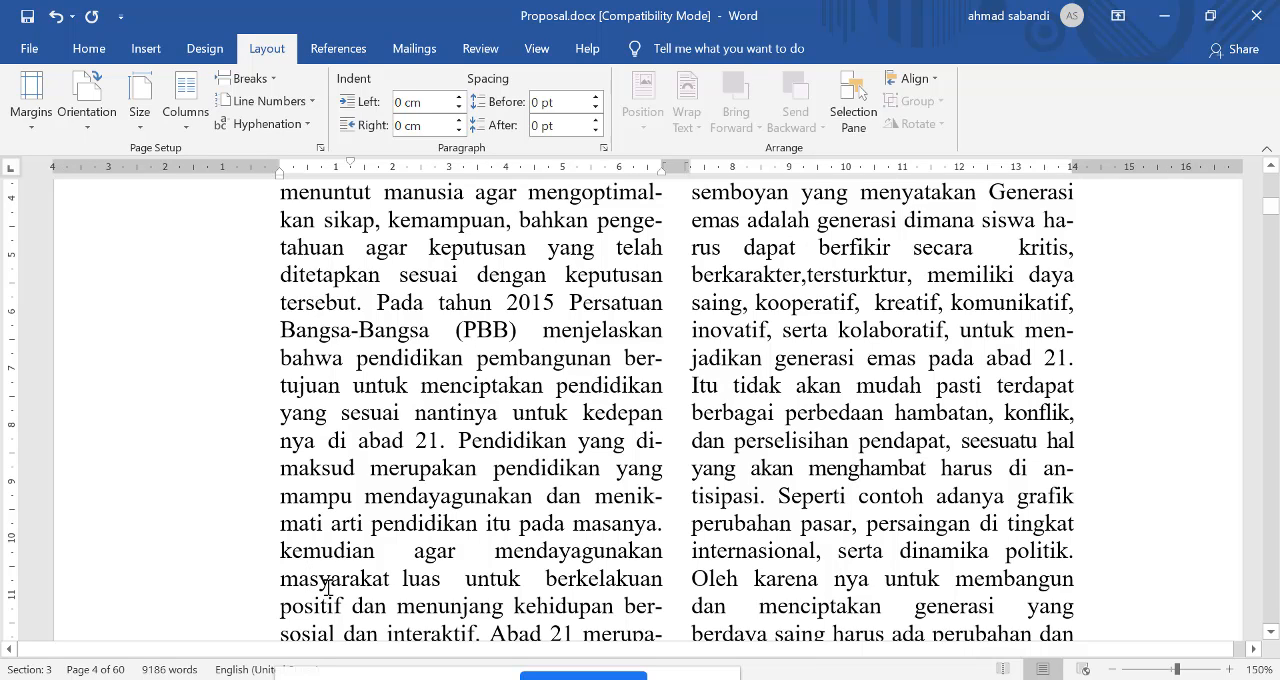
pyautogui.write('-')
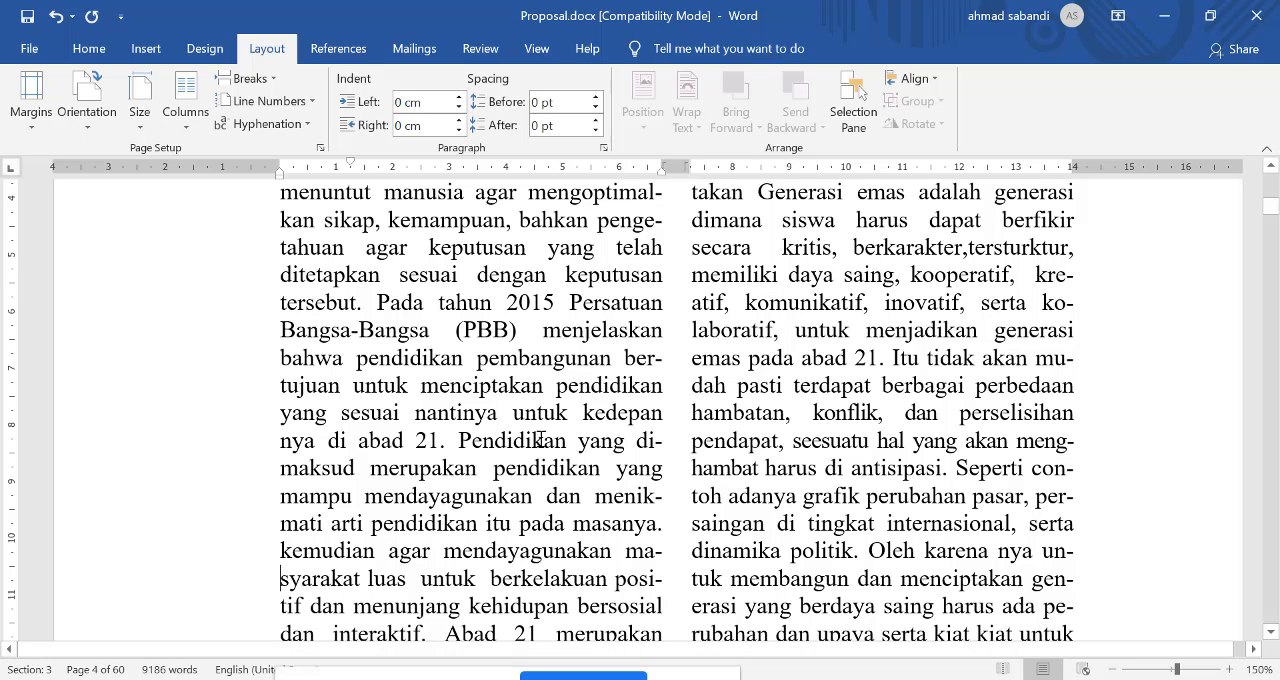
# Step: Examine the hyphenated line breaks throughout both columns of the paragraph under "Latar Belakang Masalah"
pyautogui.scroll(3, 371, 440)
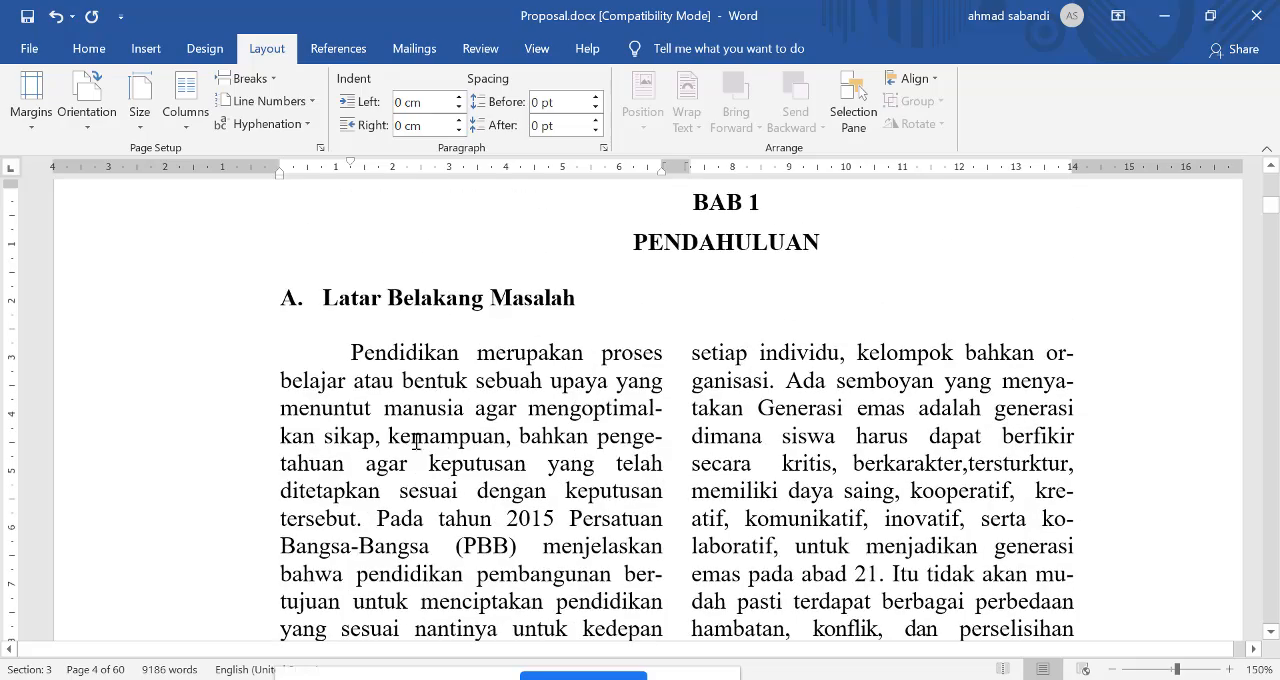
pyautogui.scroll(-4, 550, 432)
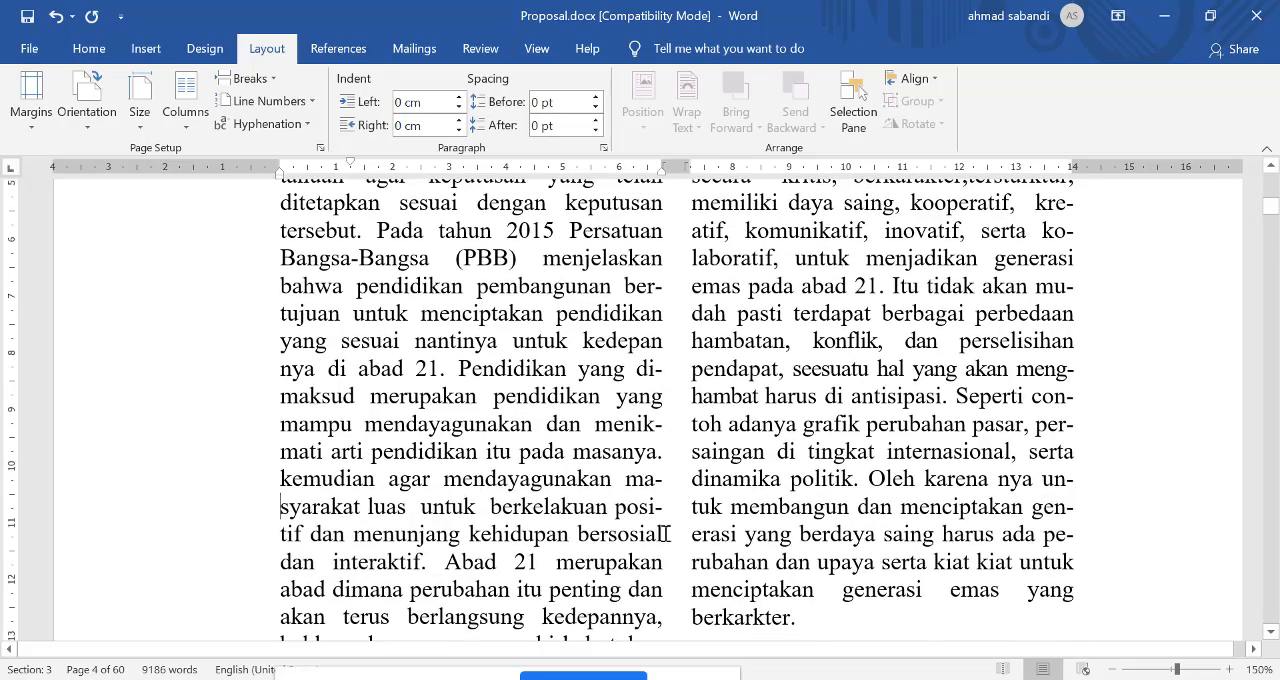
pyautogui.scroll(-3, 664, 534)
pyautogui.scroll(5, 808, 330)
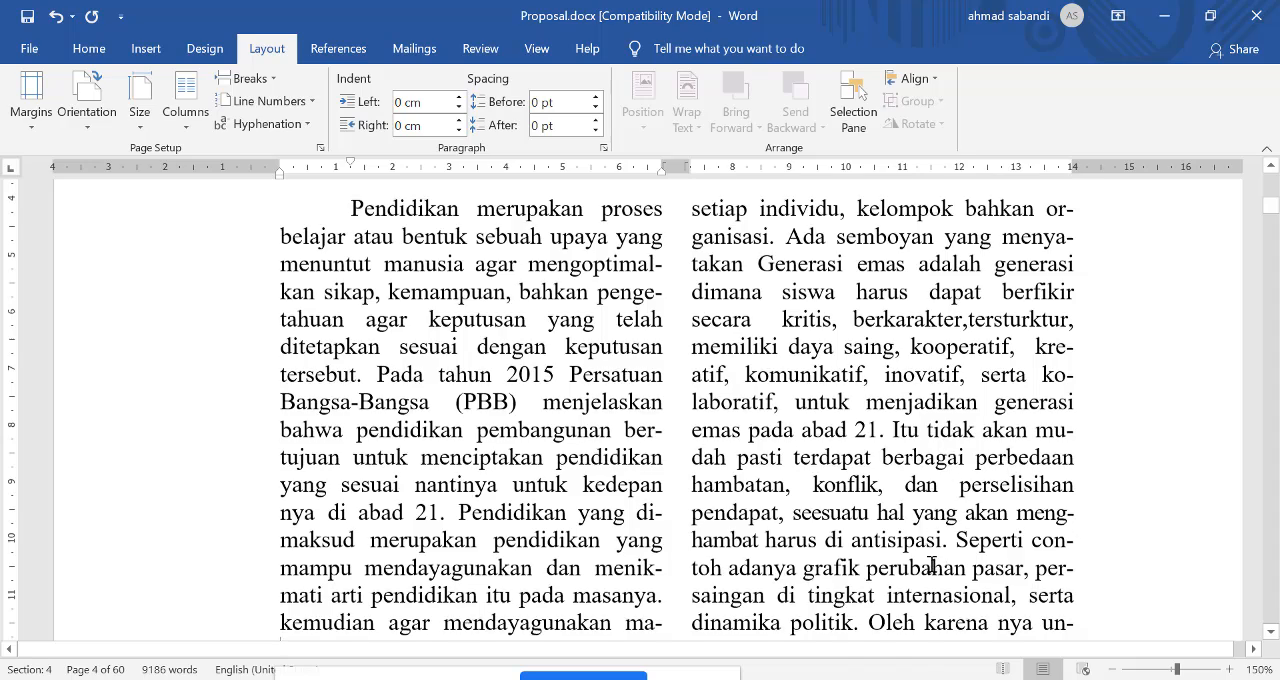
pyautogui.scroll(-1, 960, 570)
pyautogui.scroll(-2, 888, 560)
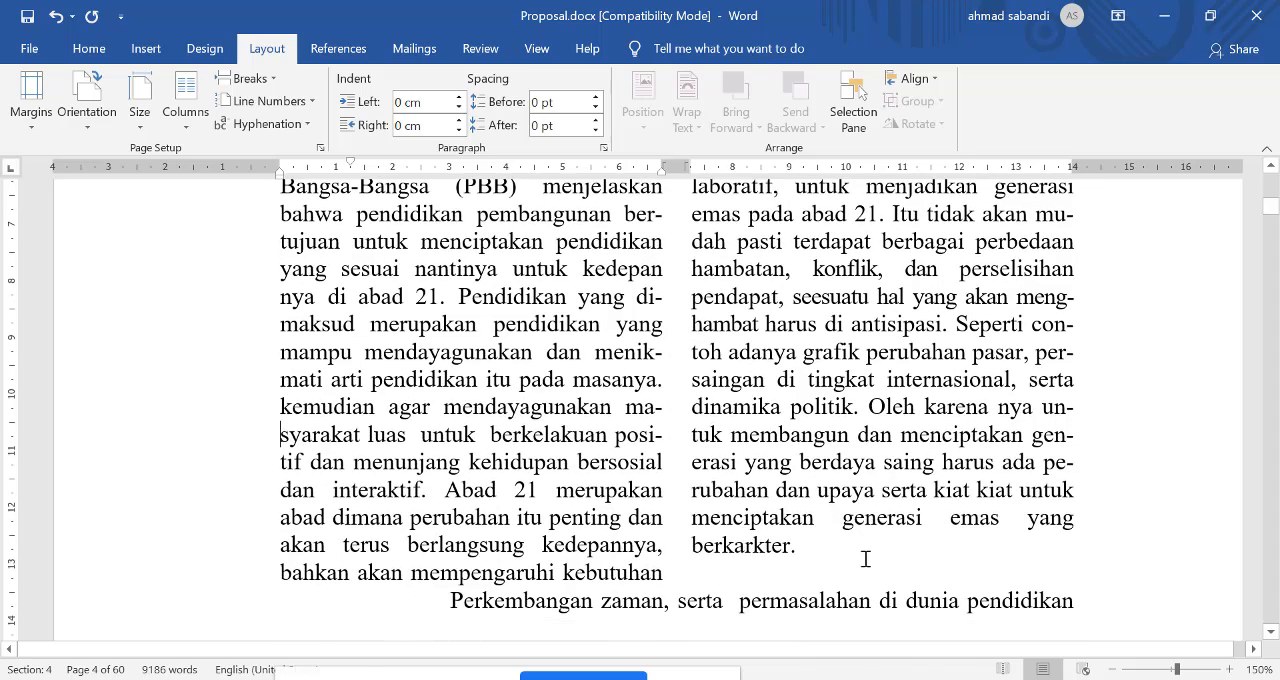
pyautogui.scroll(-2, 783, 516)
pyautogui.scroll(2, 783, 516)
pyautogui.scroll(4, 746, 526)
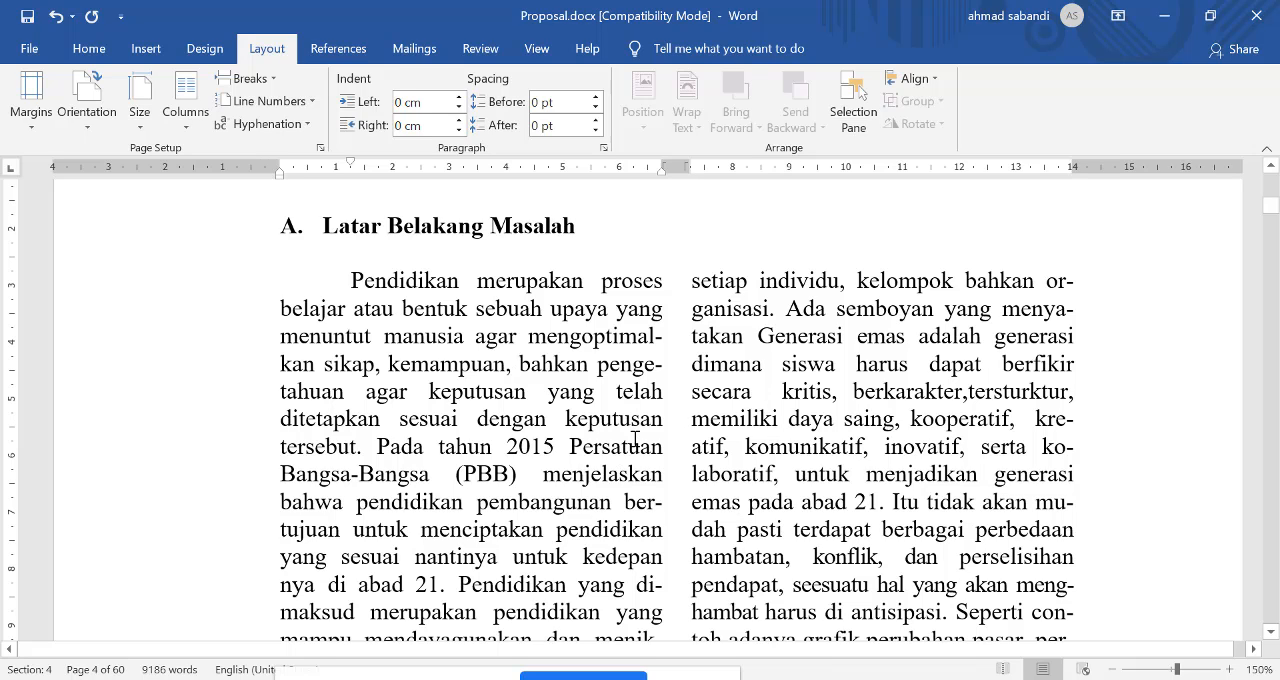
# Step: Return the two-column paragraph under "Latar Belakang Masalah" to a single full-width column
pyautogui.hotkey('ctrl', 'z')
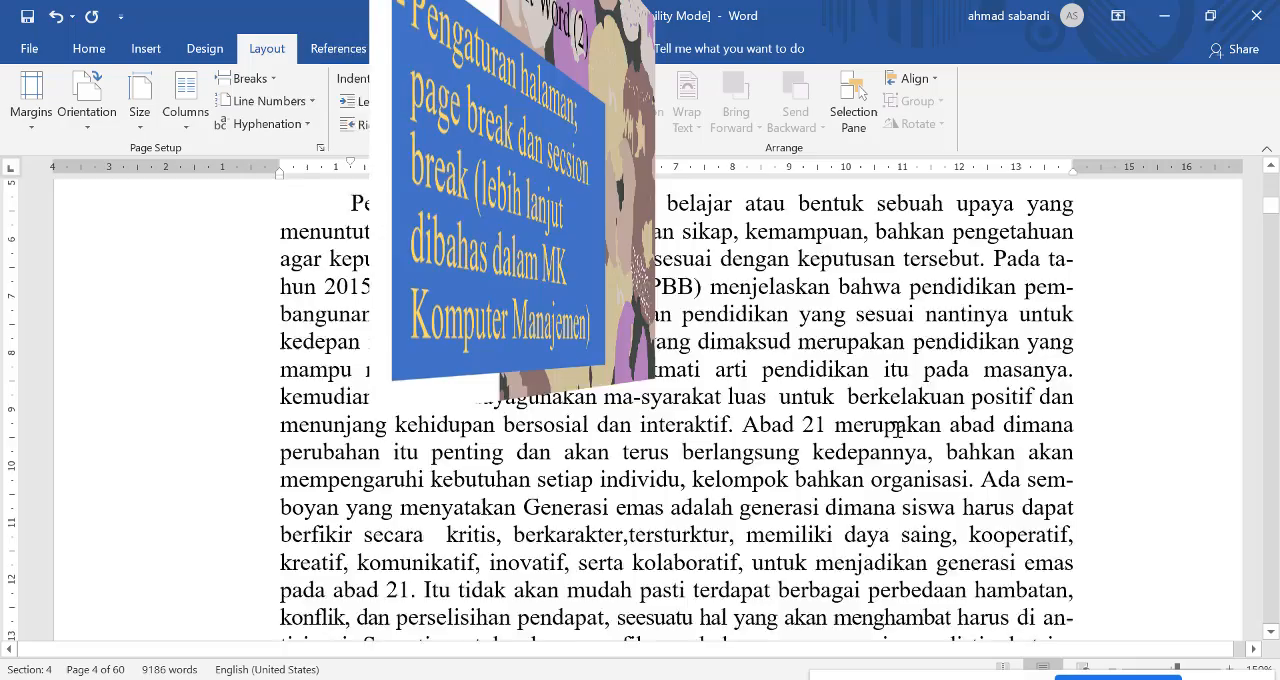
# Step: Examine how the paragraph beginning "Perkembangan zaman" breaks between pages 1 and 2
pyautogui.scroll(-3, 897, 429)
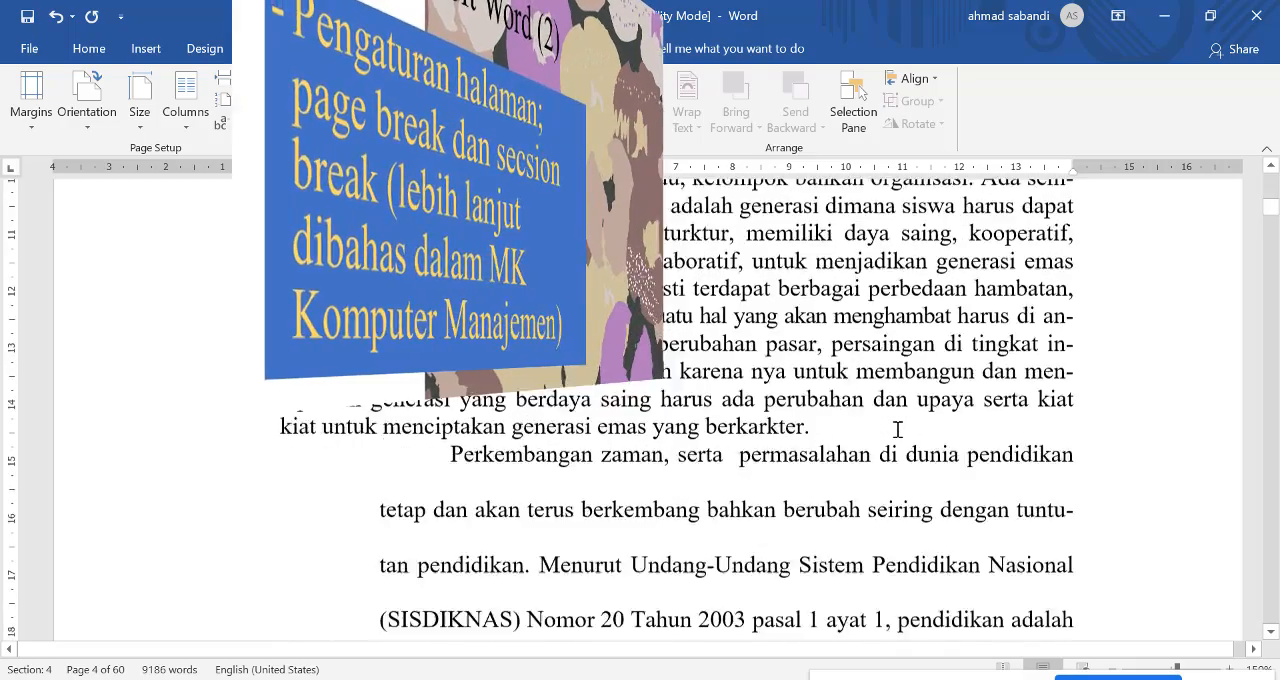
pyautogui.scroll(-15, 897, 429)
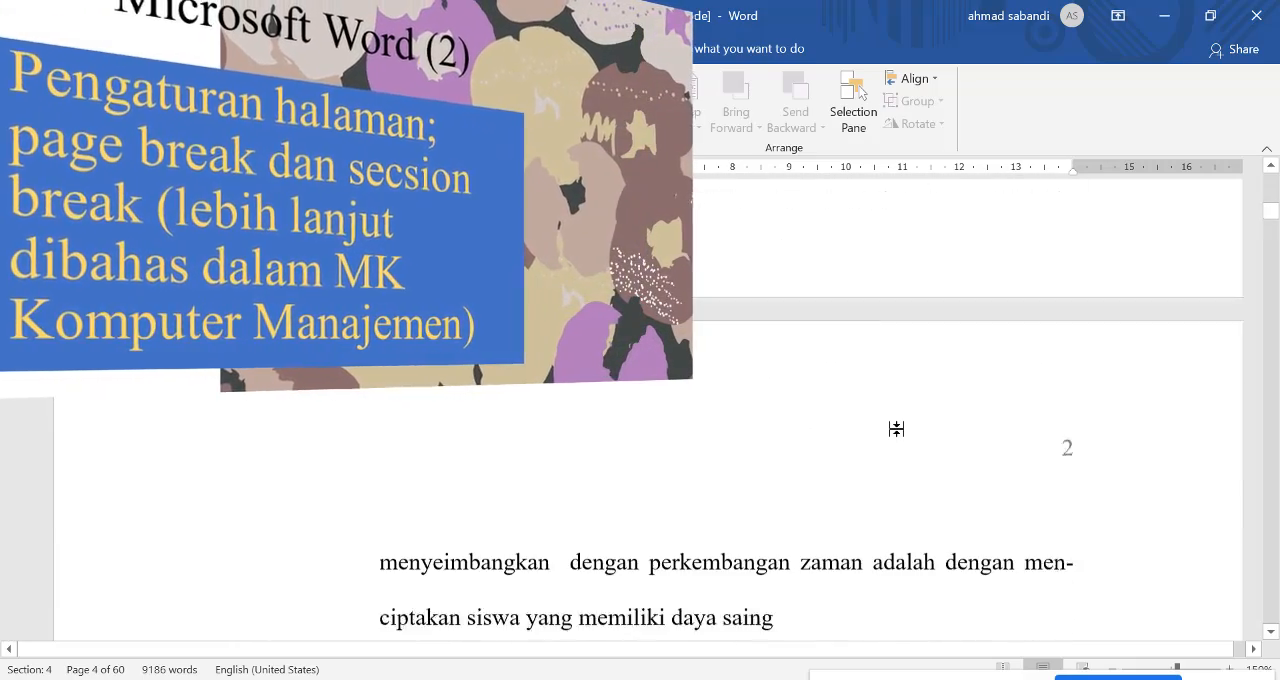
pyautogui.scroll(1, 806, 503)
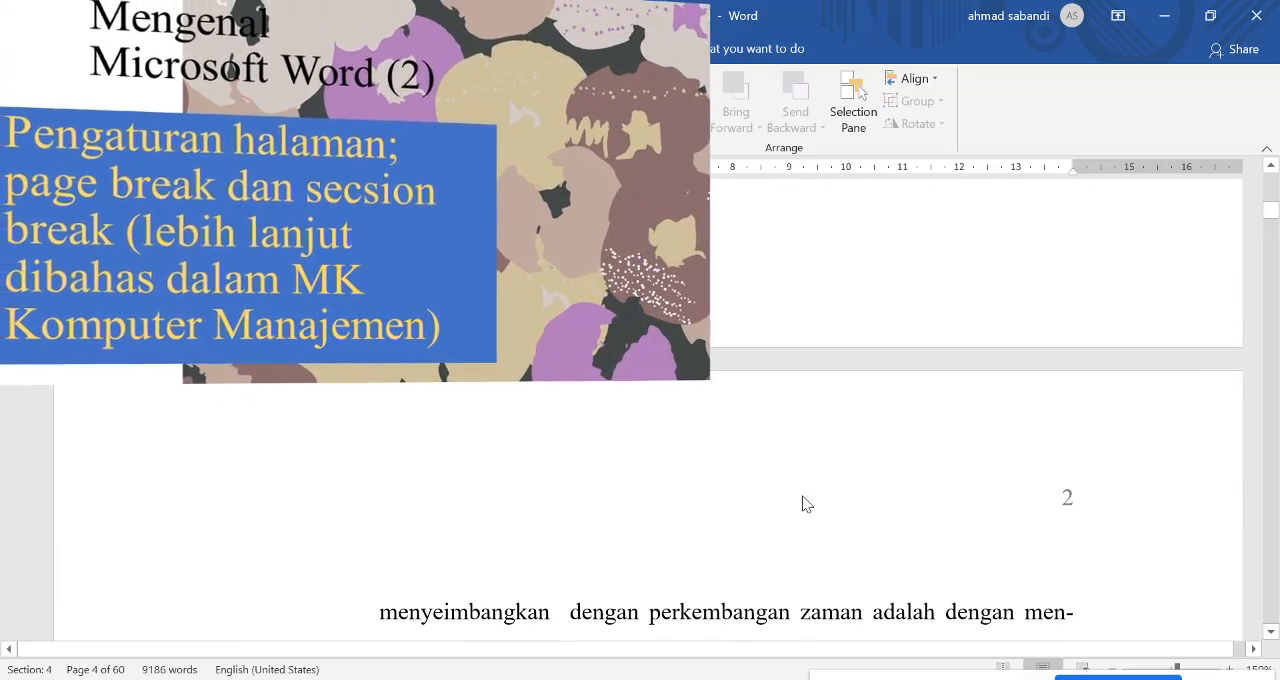
pyautogui.scroll(-3, 806, 503)
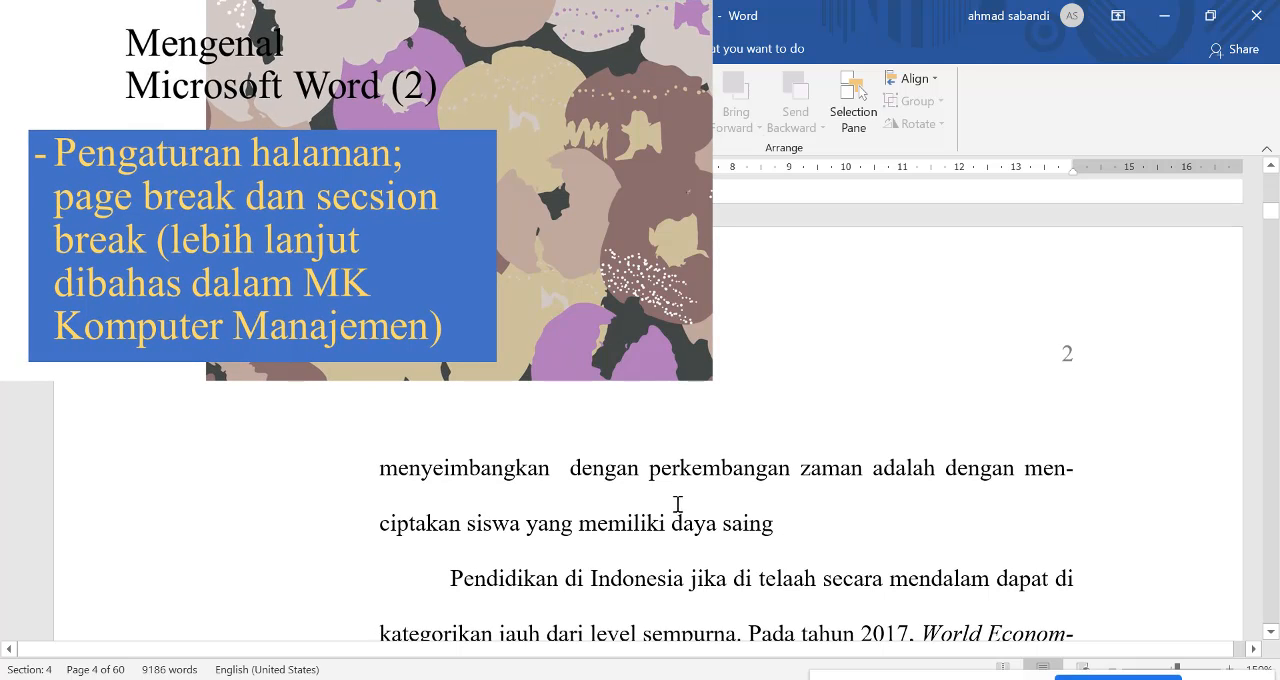
pyautogui.scroll(9, 690, 400)
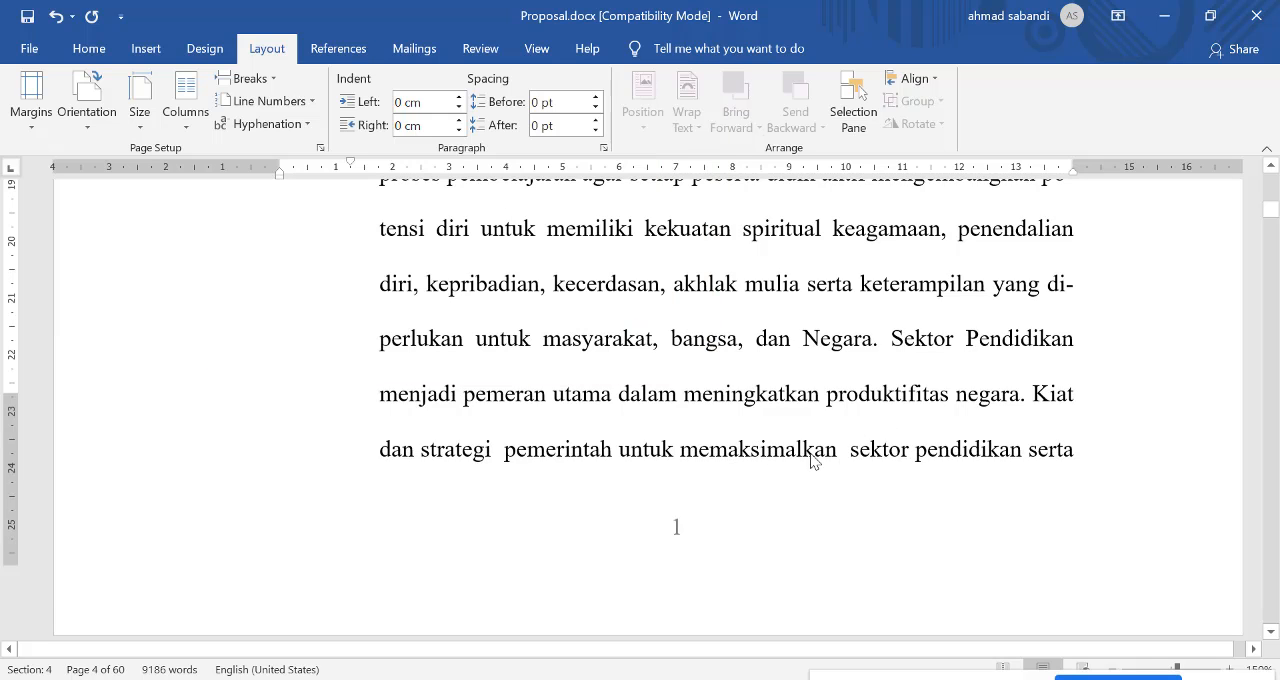
pyautogui.scroll(-4, 775, 430)
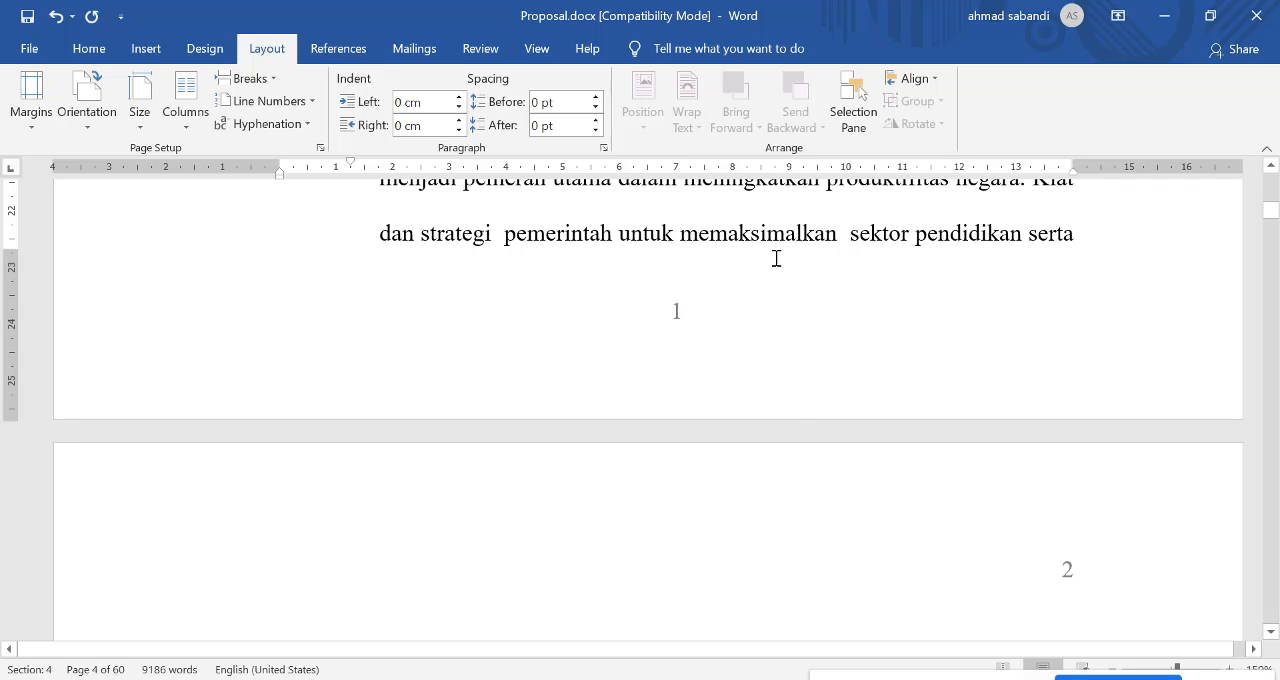
pyautogui.scroll(-4, 790, 432)
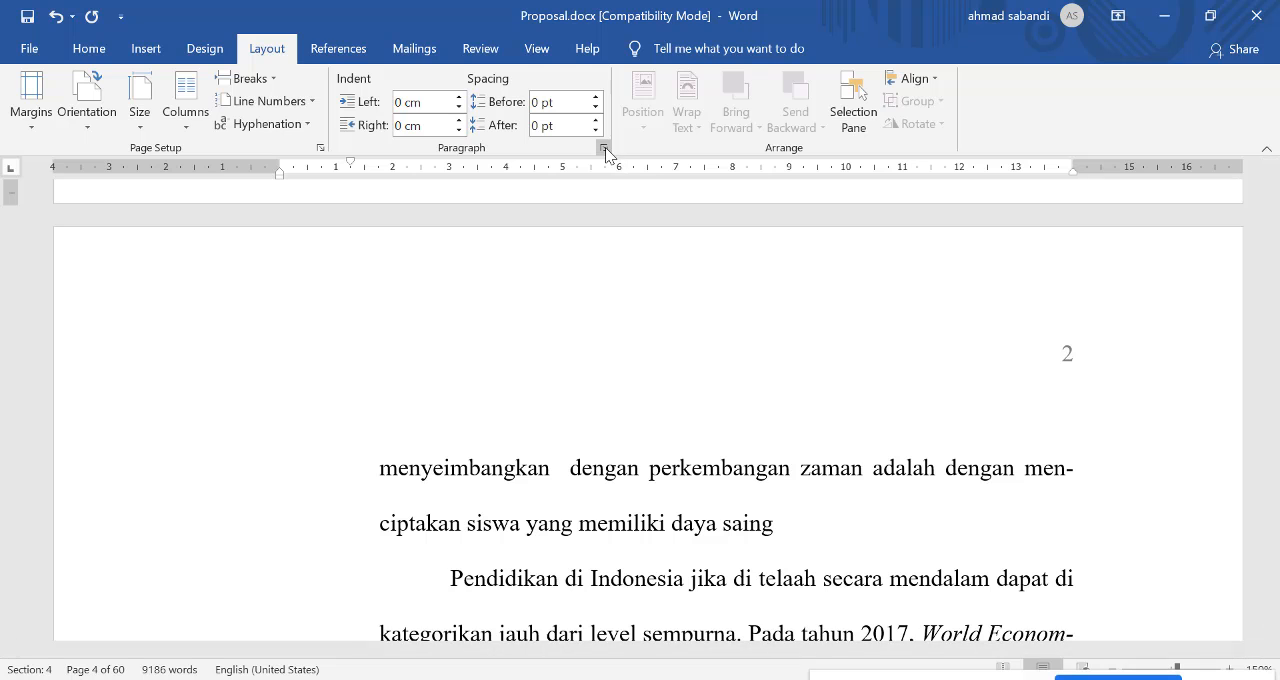
# Step: Turn on Widow/Orphan control for the paragraph beginning "Perkembangan zaman" on page 1
pyautogui.click(630, 468)
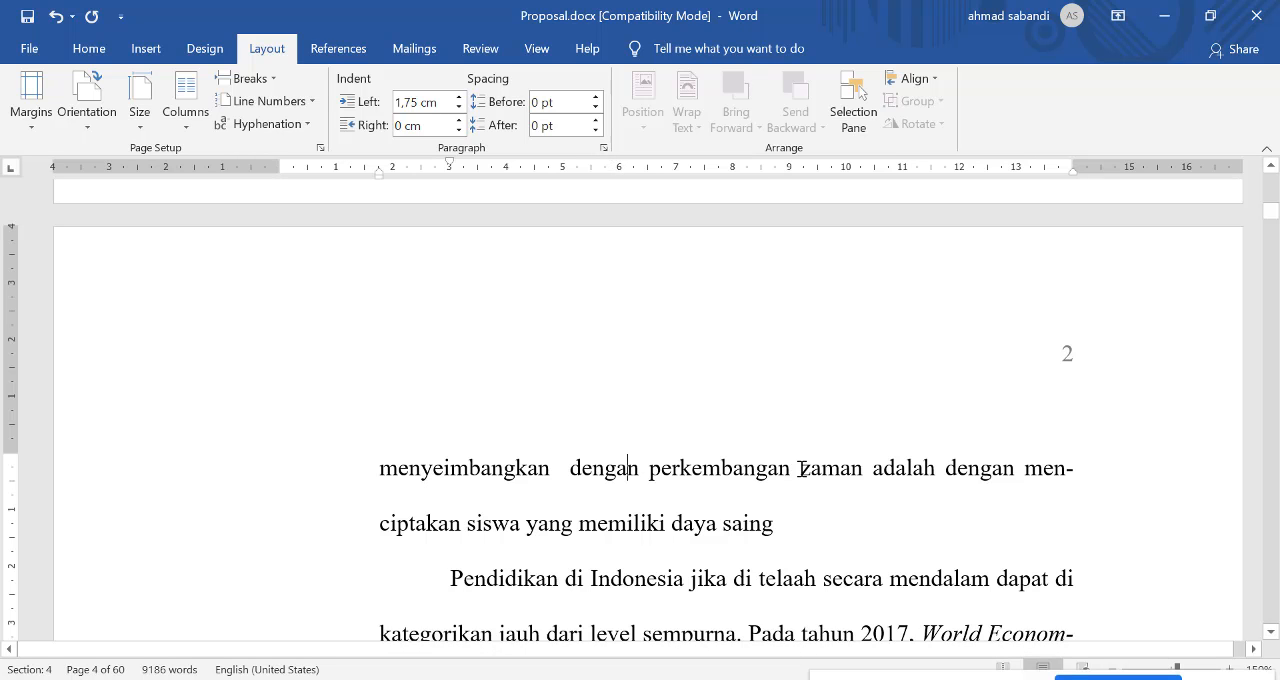
pyautogui.scroll(5, 761, 410)
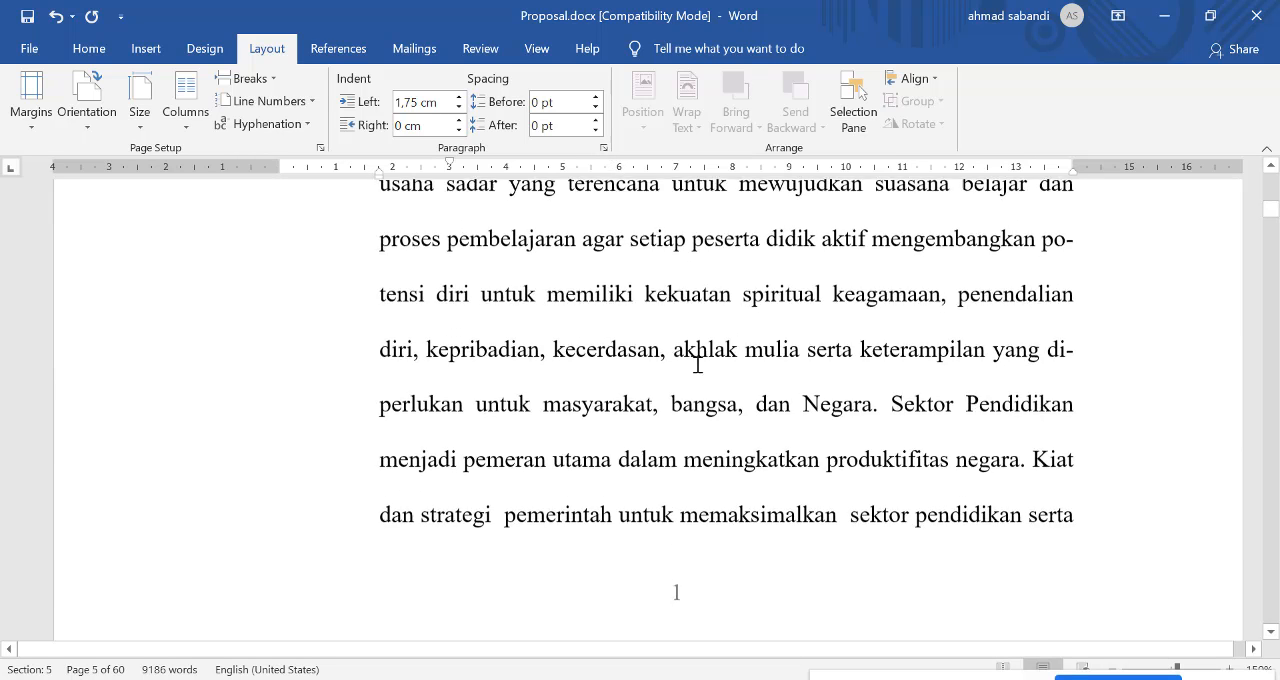
pyautogui.click(620, 358)
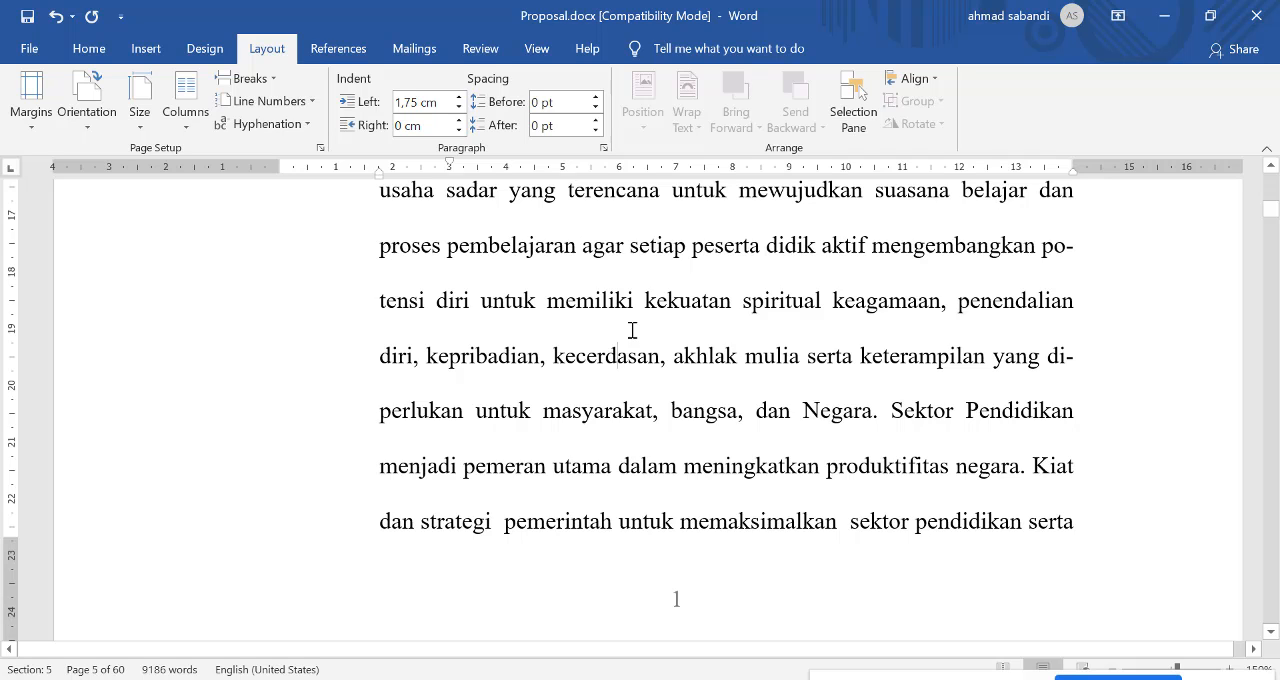
pyautogui.click(604, 149)
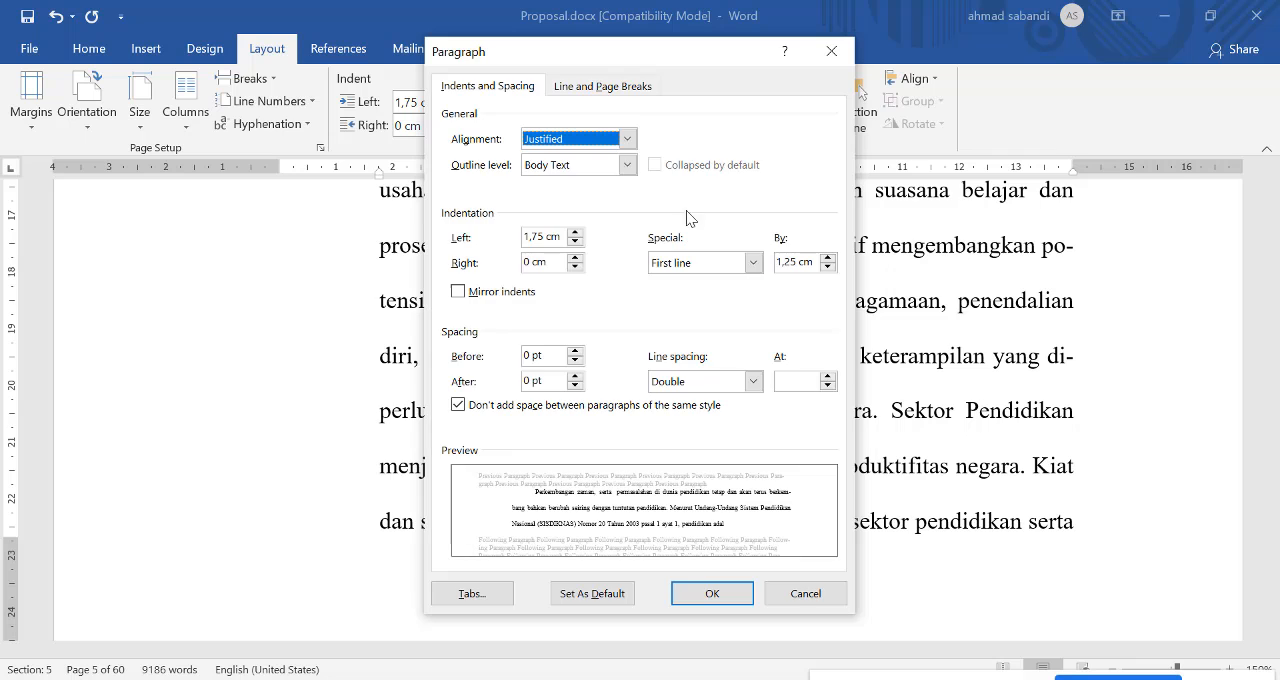
pyautogui.click(597, 87)
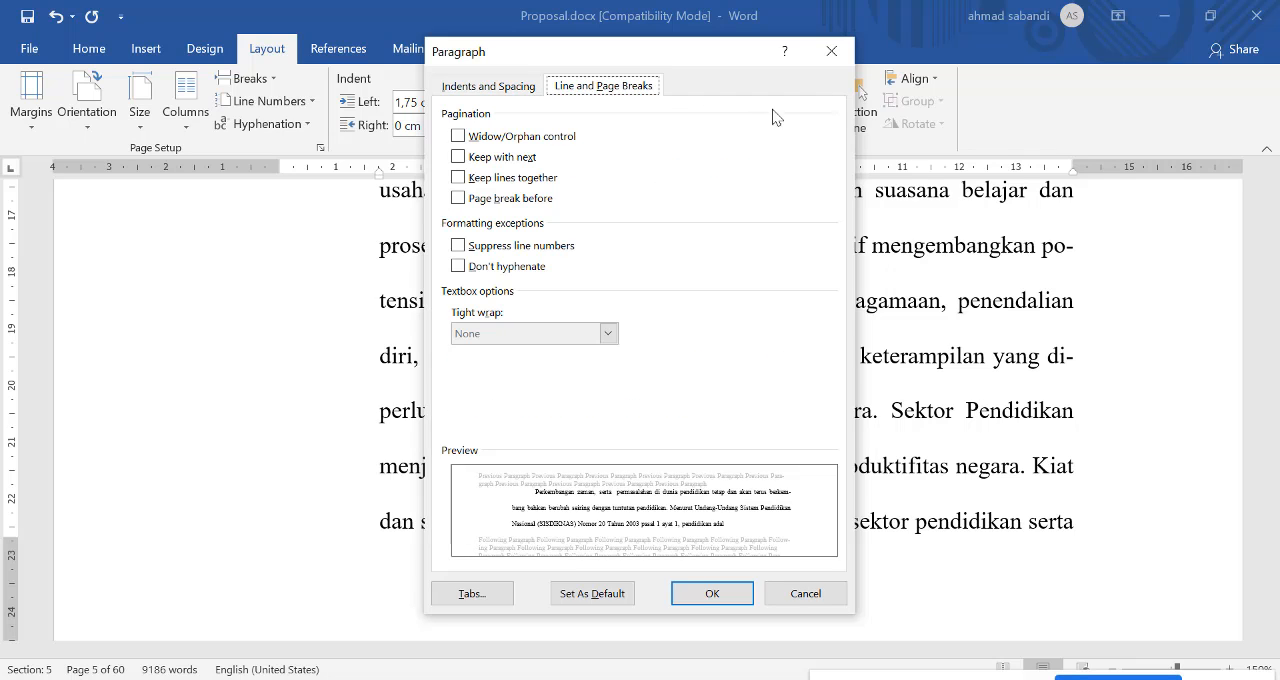
pyautogui.click(458, 137)
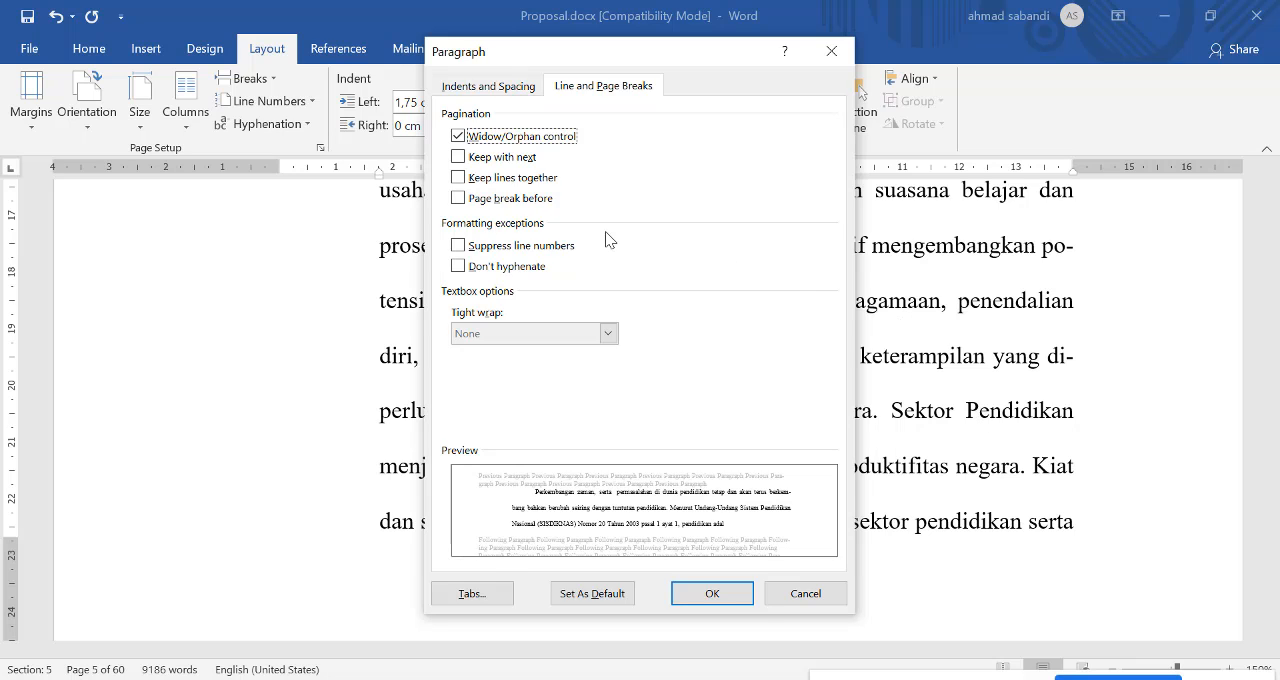
pyautogui.click(704, 594)
# Step: Look through the following pages for a paragraph whose first line stands alone at the bottom of a page
pyautogui.scroll(-6, 674, 594)
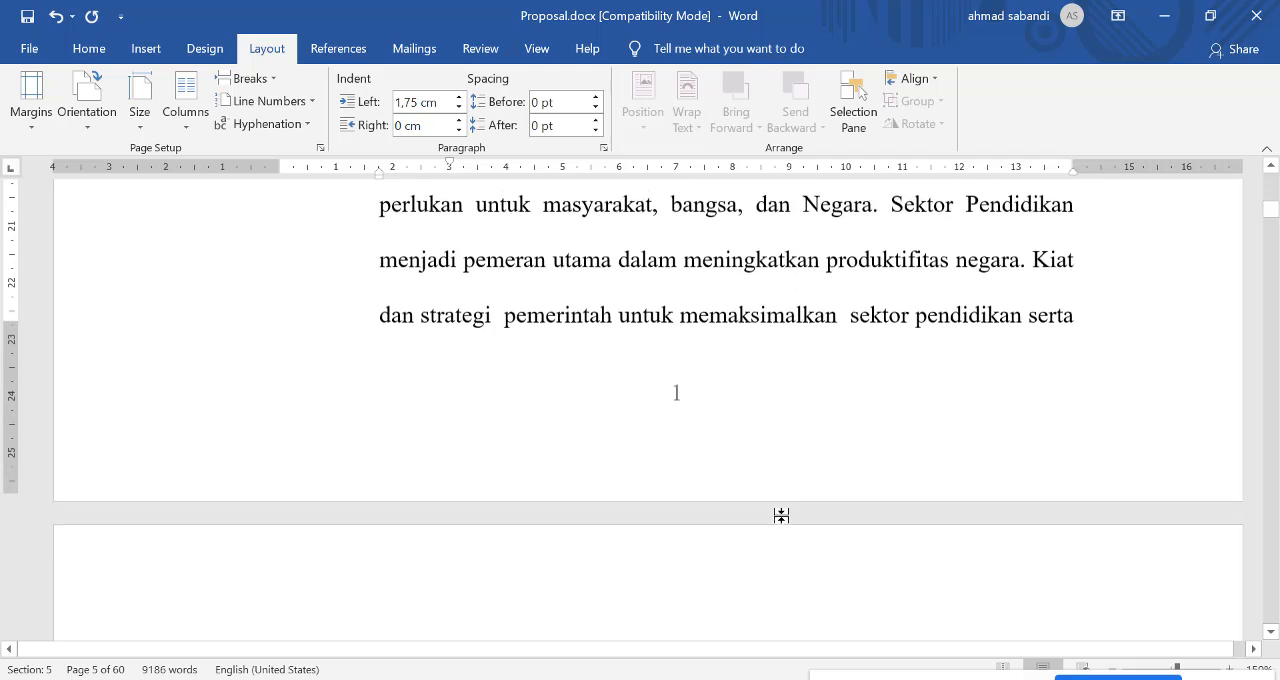
pyautogui.scroll(-6, 630, 505)
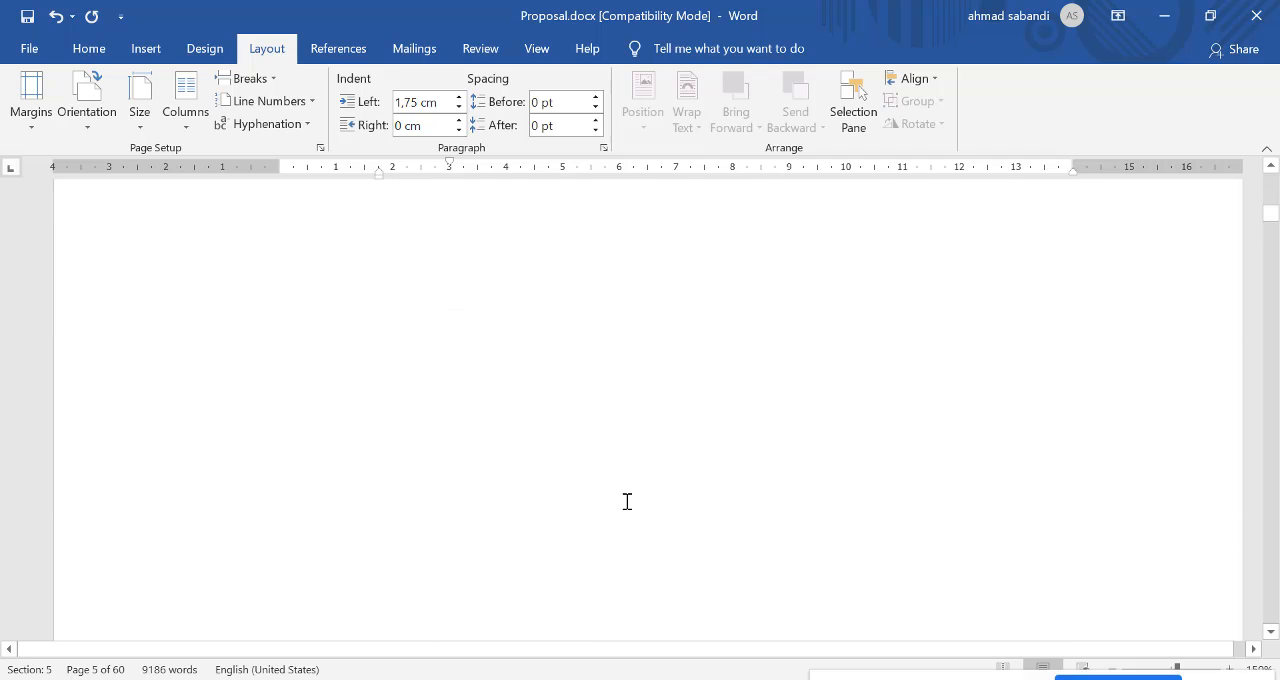
pyautogui.scroll(4, 632, 477)
pyautogui.scroll(-4, 598, 471)
pyautogui.scroll(-3, 594, 471)
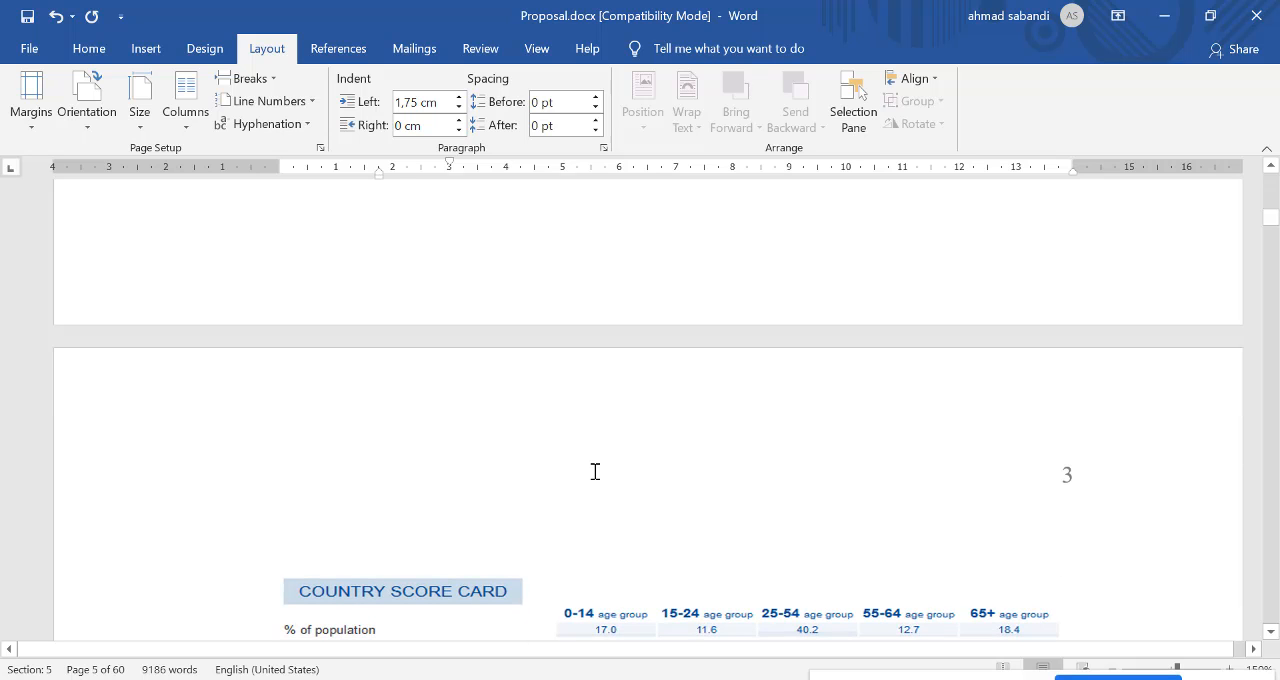
pyautogui.scroll(-10, 594, 475)
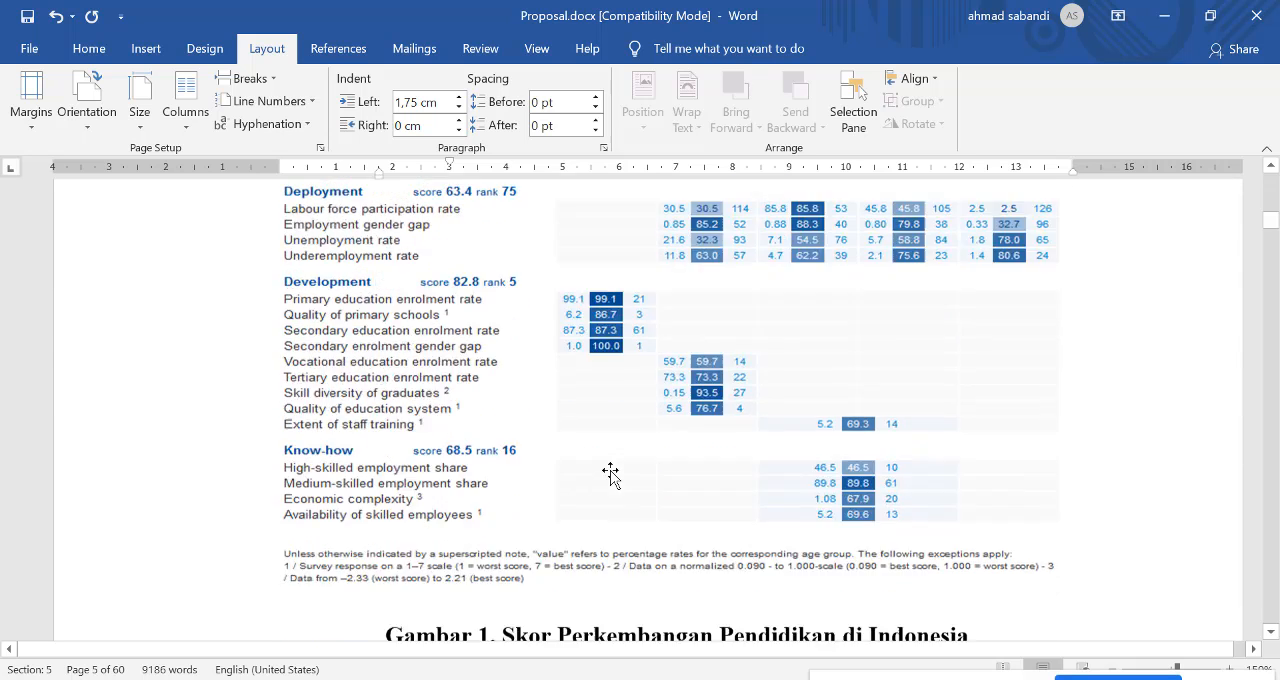
pyautogui.scroll(4, 801, 434)
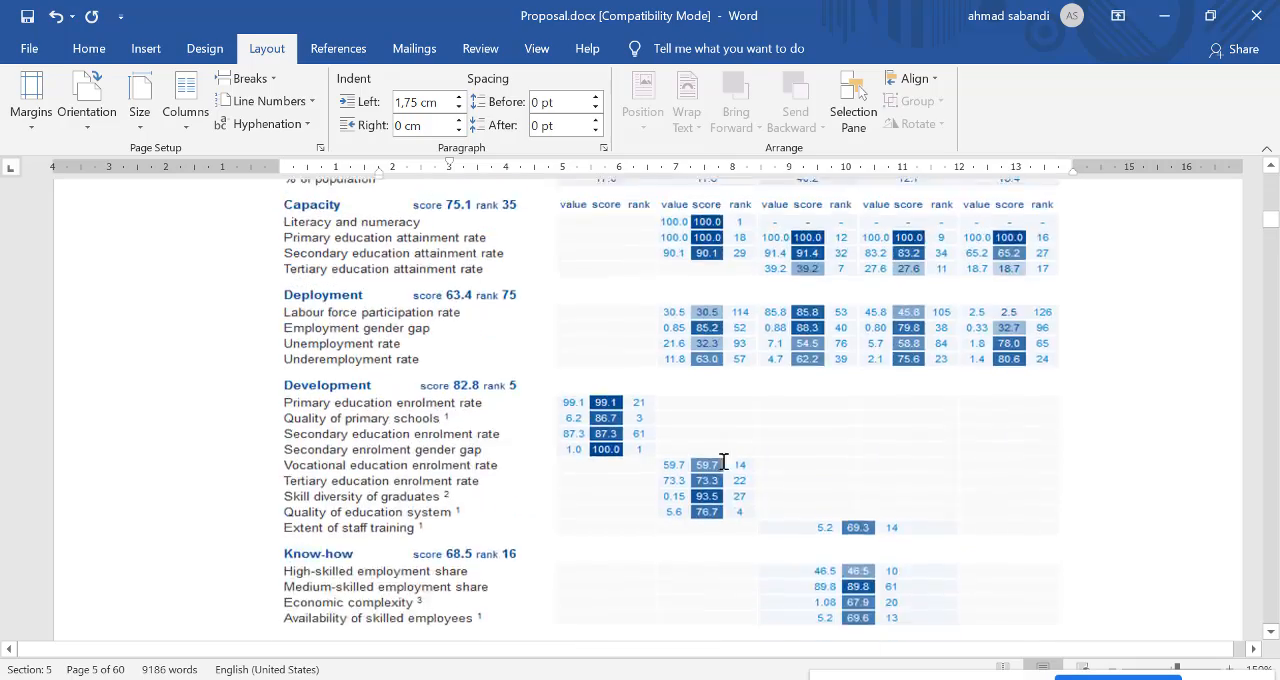
pyautogui.scroll(-8, 721, 468)
pyautogui.scroll(-5, 721, 468)
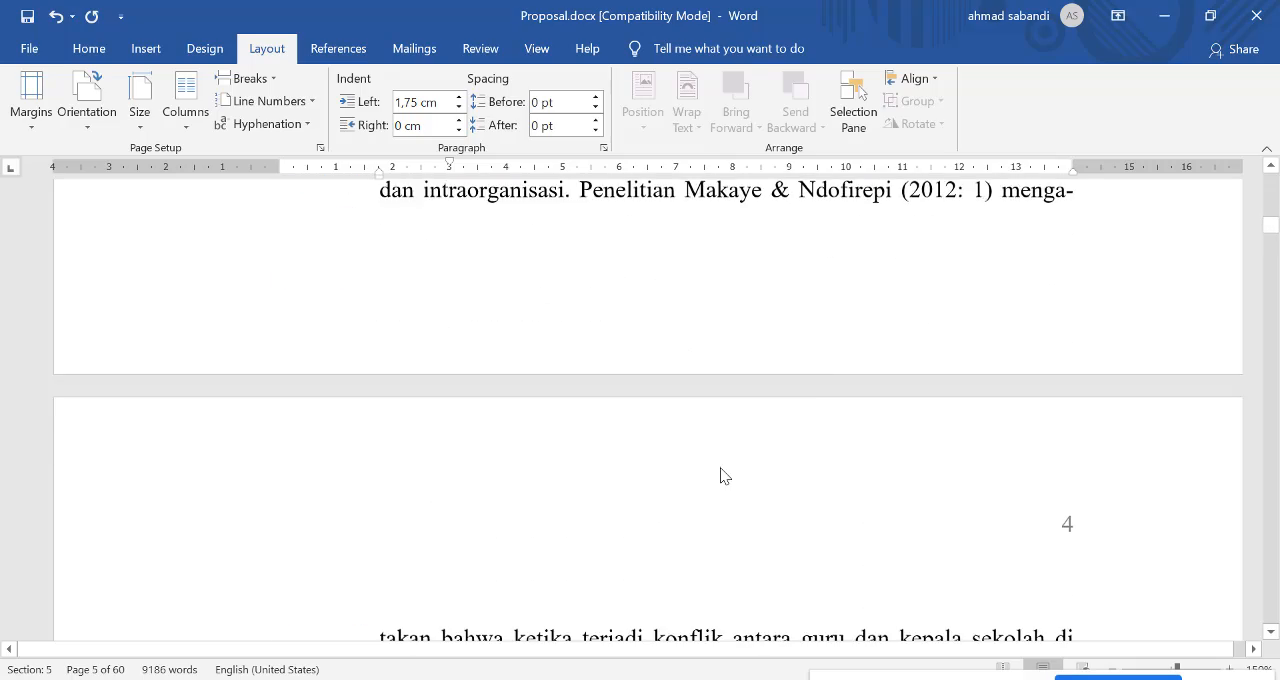
pyautogui.scroll(-7, 721, 468)
pyautogui.scroll(-6, 721, 468)
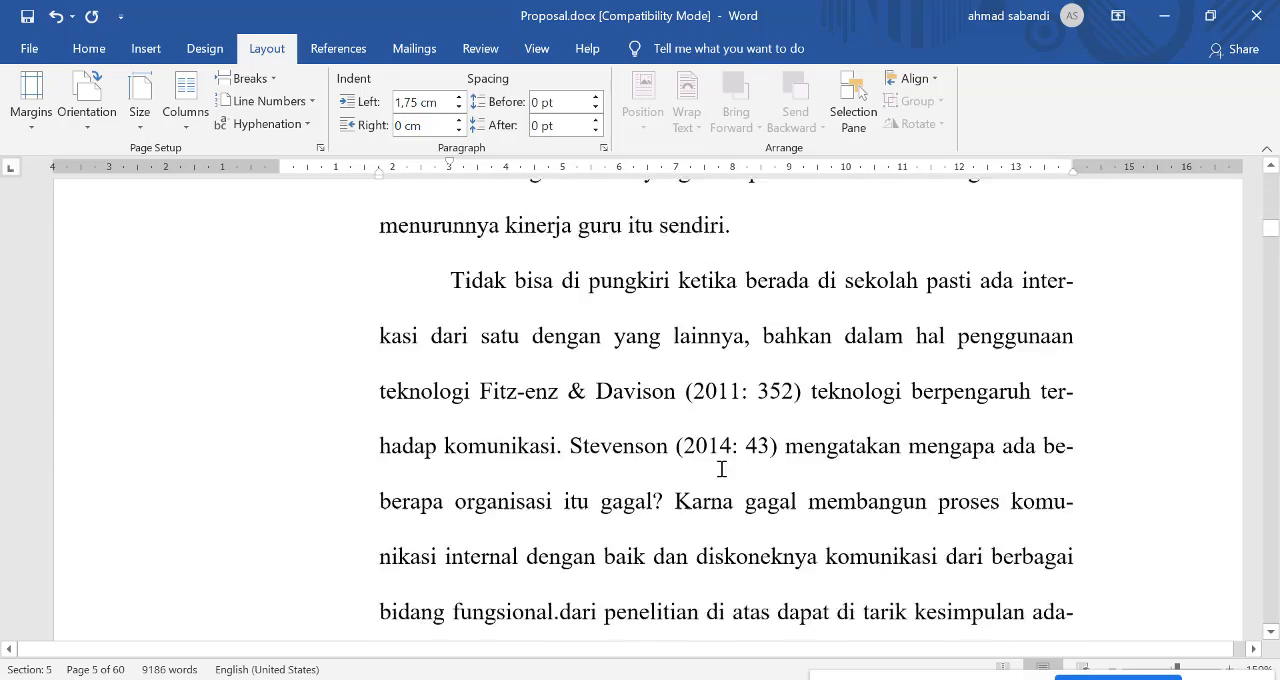
pyautogui.scroll(-12, 721, 468)
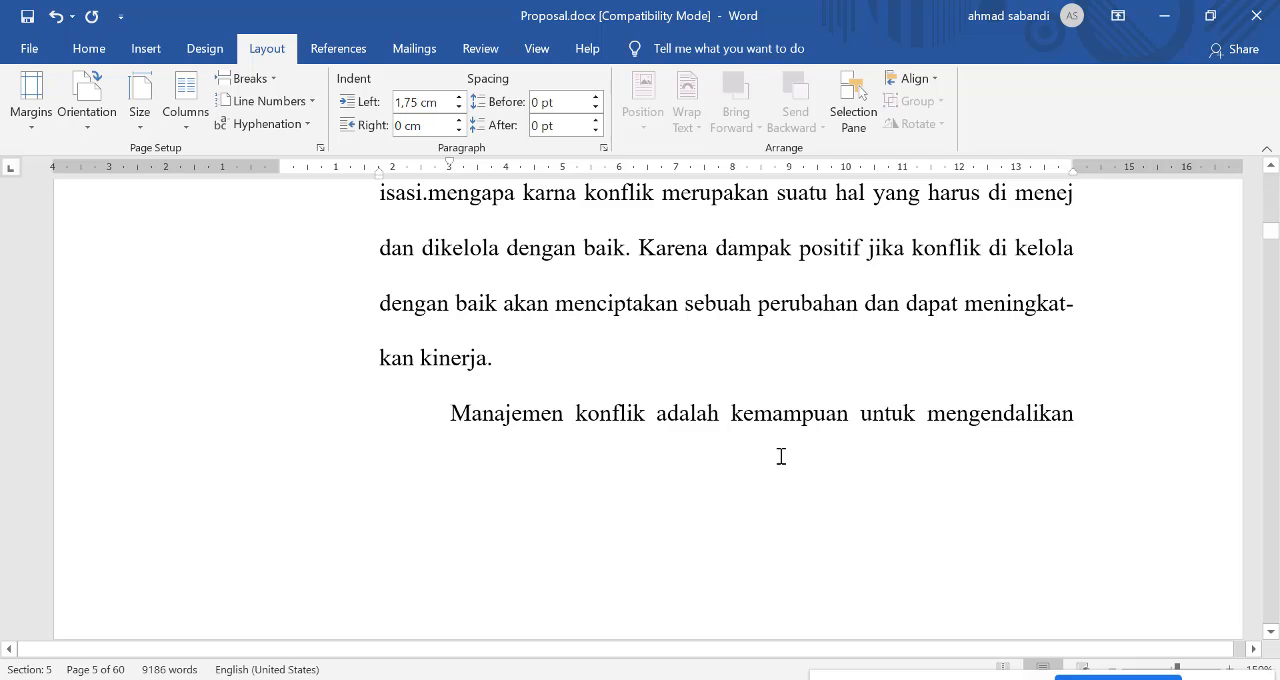
pyautogui.scroll(-3, 695, 430)
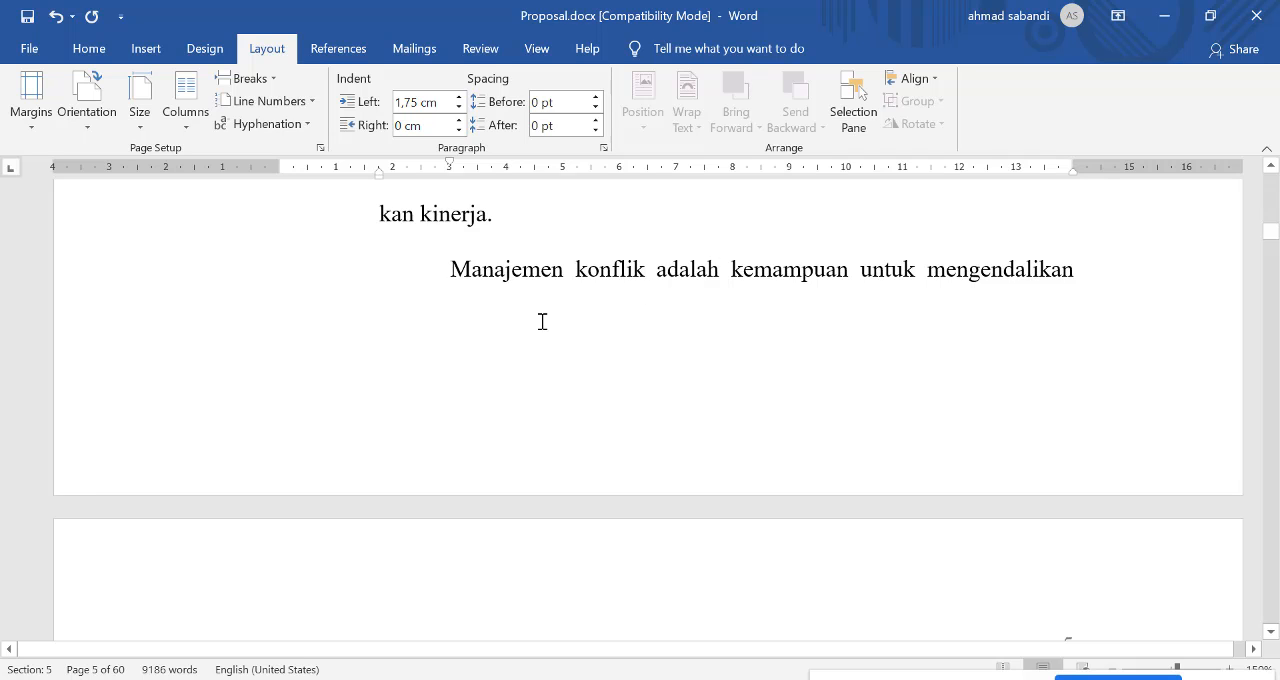
pyautogui.scroll(-12, 501, 381)
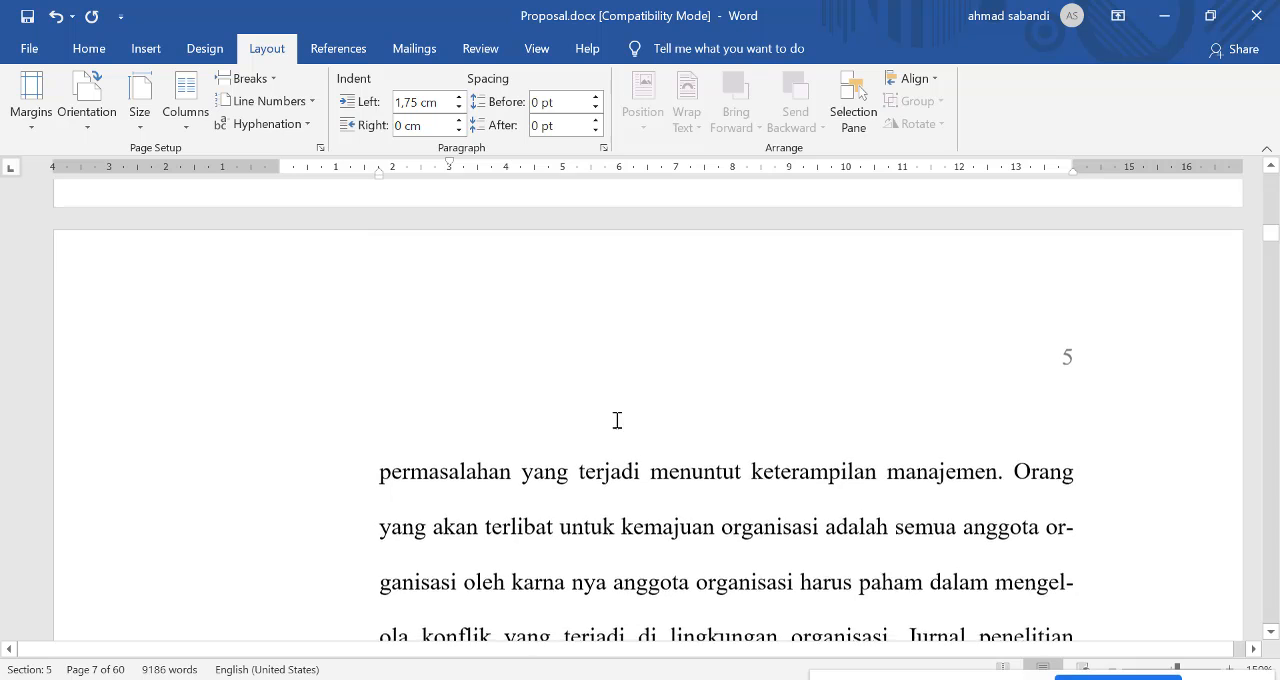
# Step: Turn on Widow/Orphan control for the paragraph beginning "Manajemen konflik adalah kemampuan"
pyautogui.scroll(13, 681, 401)
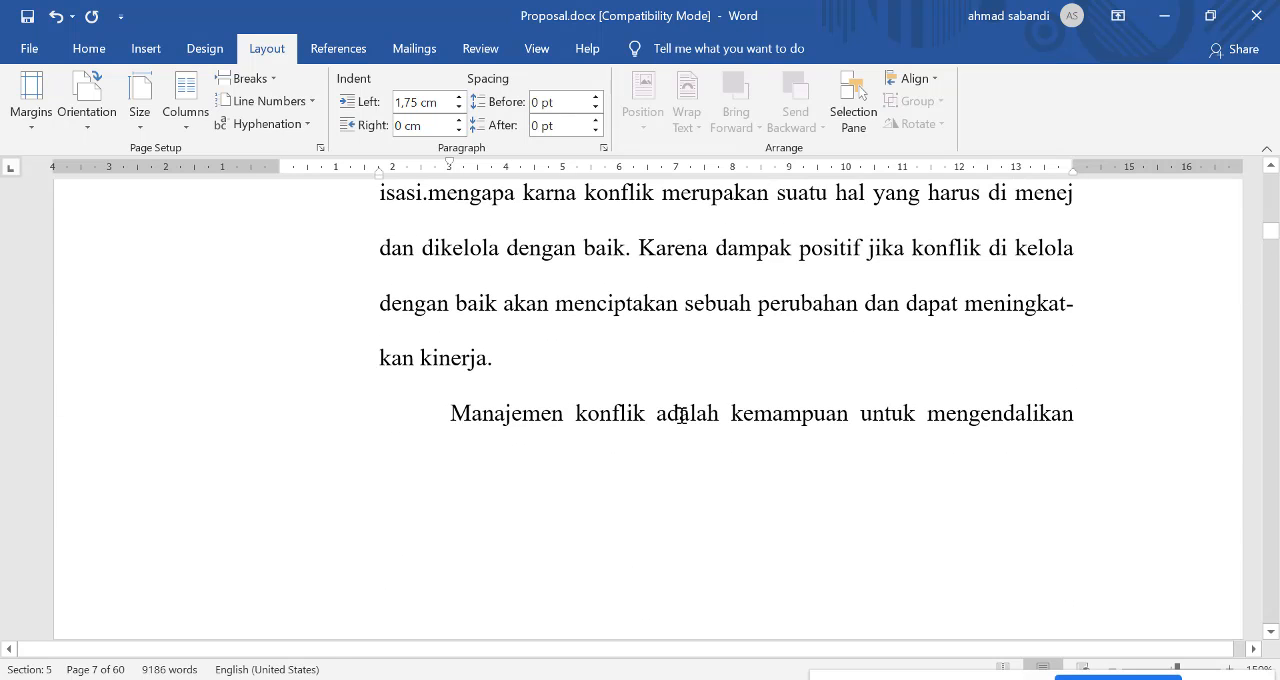
pyautogui.click(690, 412)
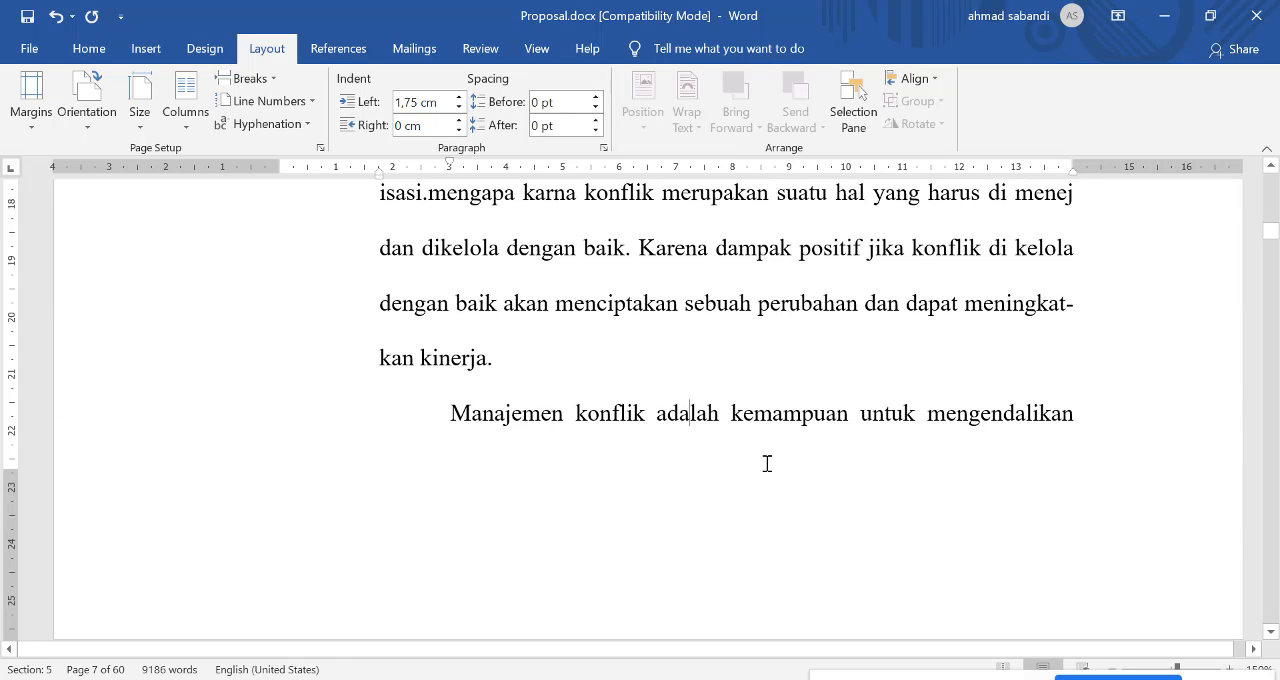
pyautogui.scroll(-6, 767, 463)
pyautogui.scroll(4, 671, 363)
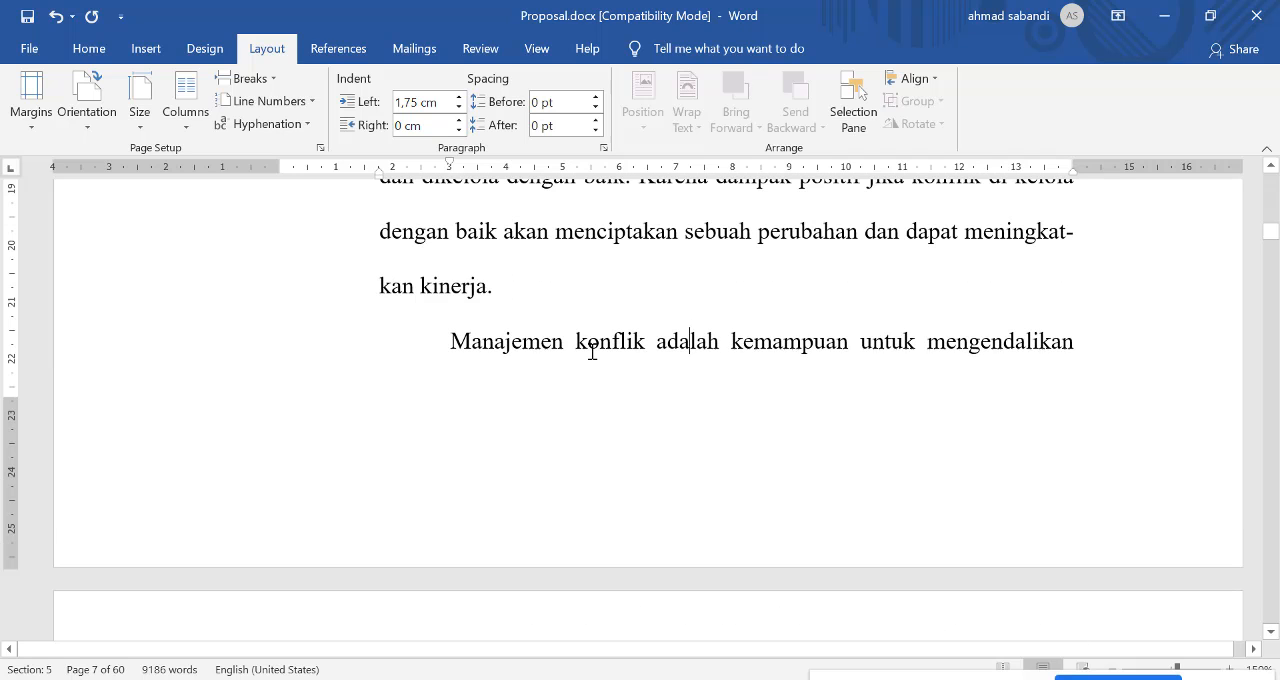
pyautogui.click(603, 147)
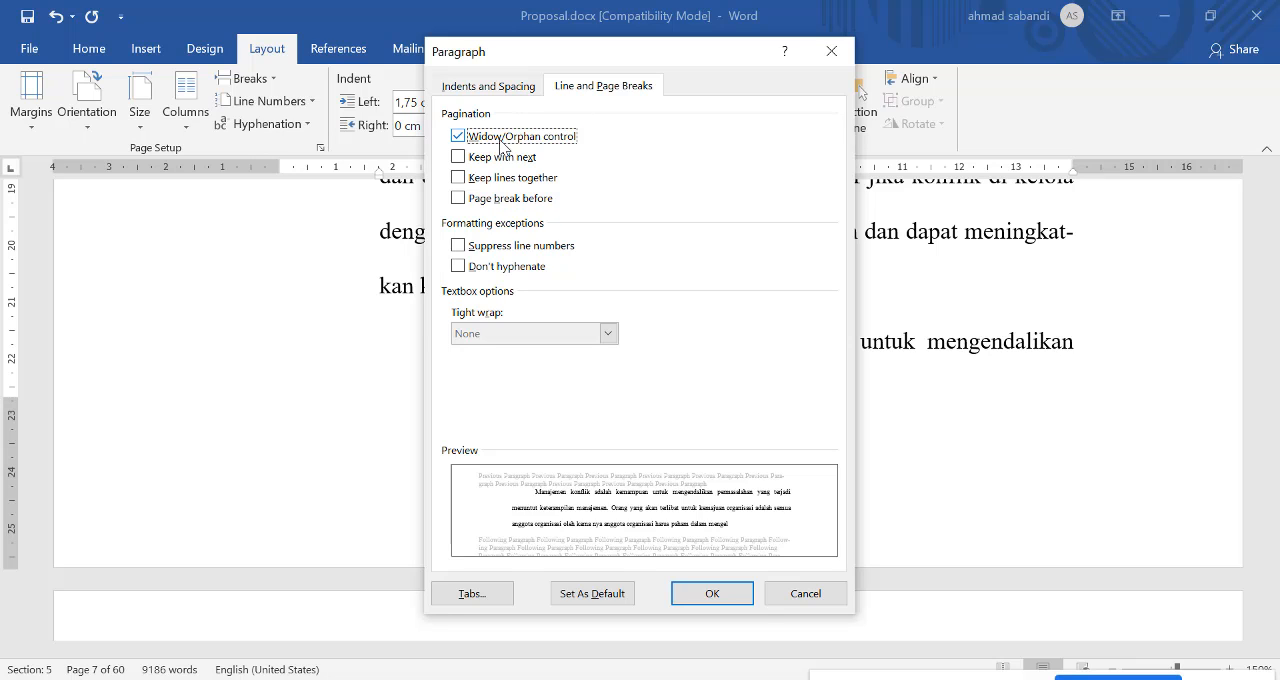
pyautogui.click(724, 591)
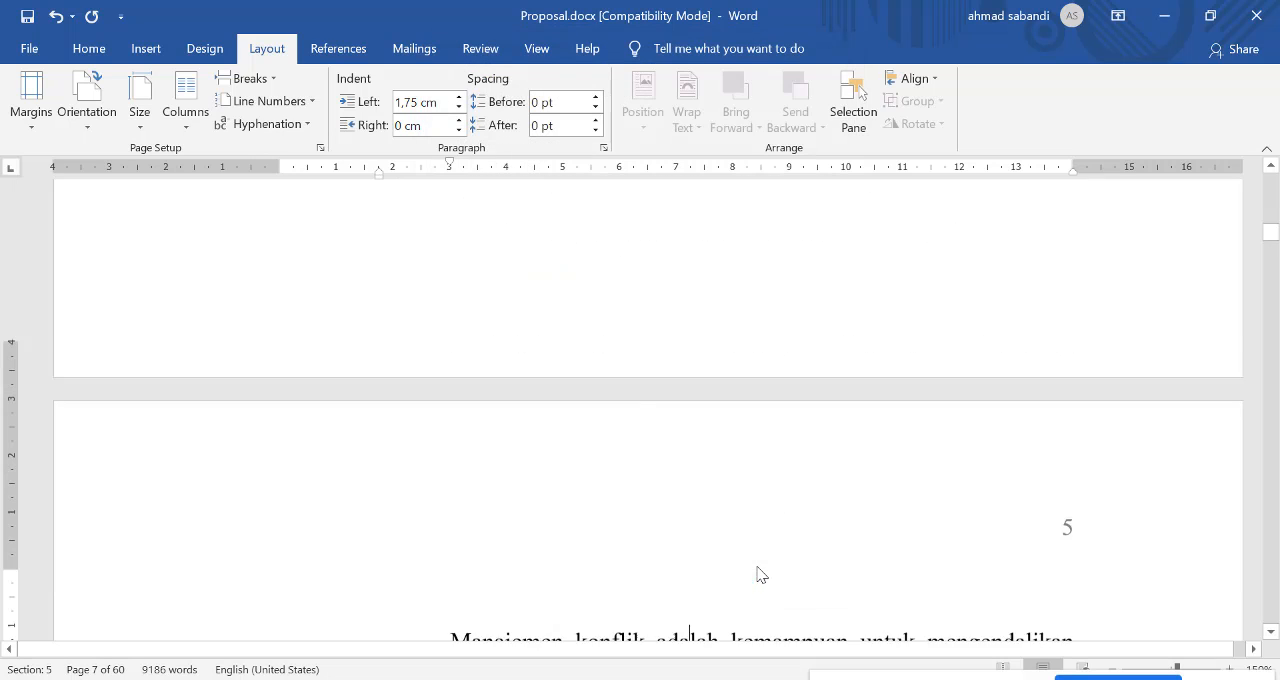
pyautogui.scroll(-1, 760, 576)
pyautogui.scroll(-2, 690, 598)
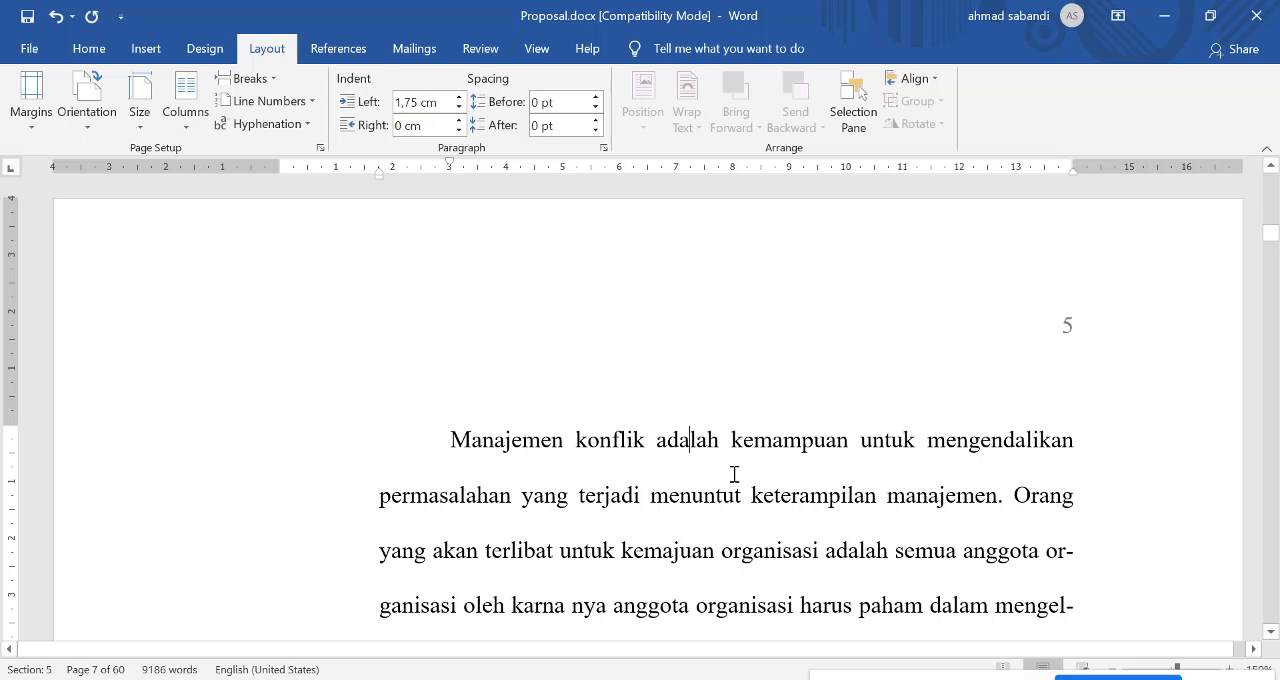
# Step: Try deleting "dan dikelola dengan baik." from the paragraph before "Manajemen konflik" to test the page break, and undo the deletion
pyautogui.scroll(6, 729, 456)
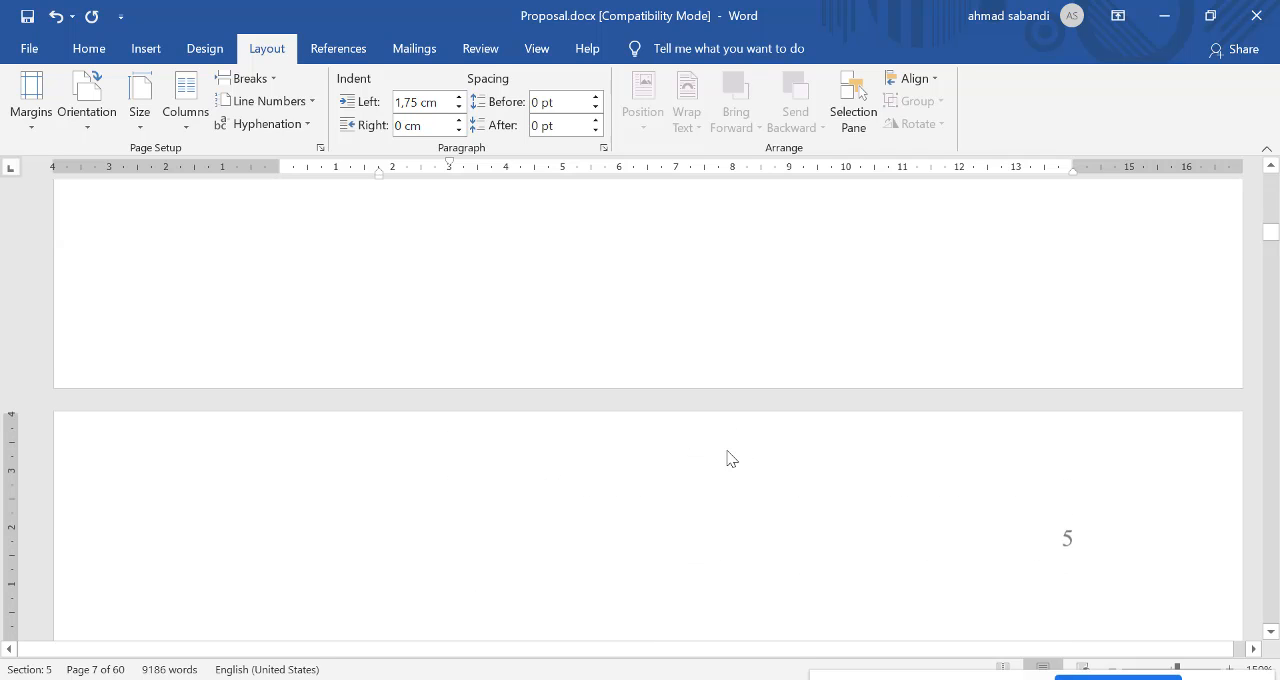
pyautogui.scroll(2, 729, 451)
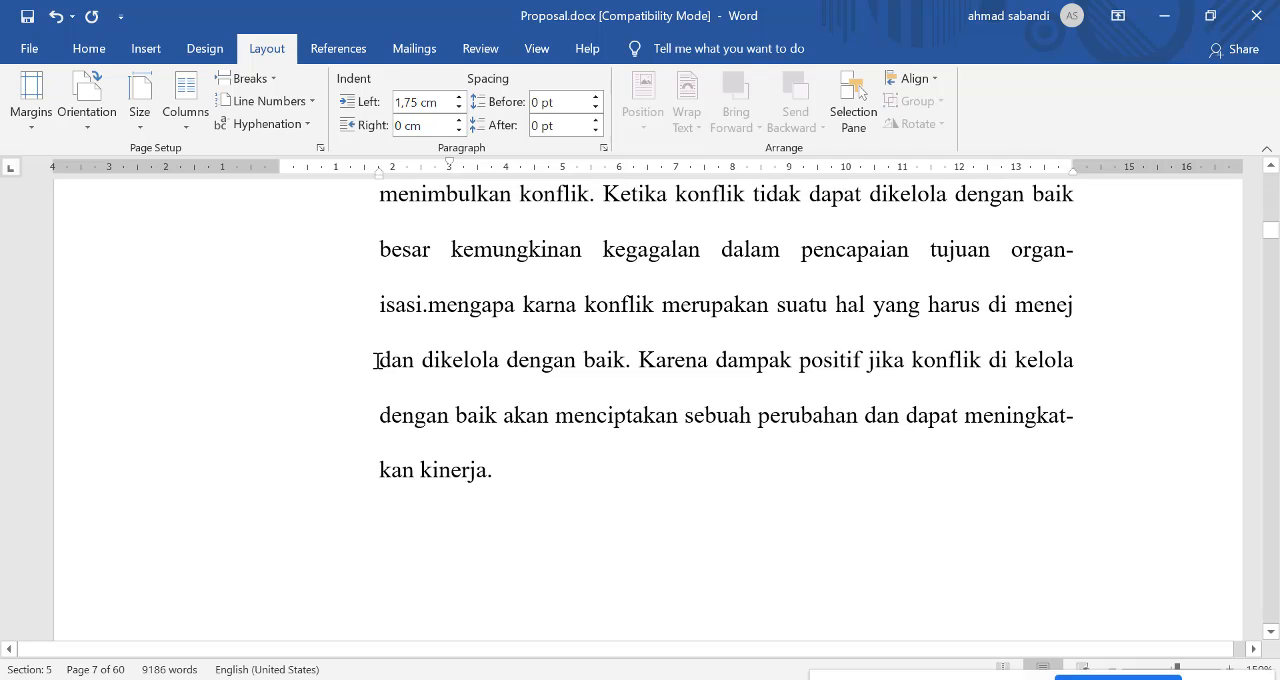
pyautogui.moveTo(378, 361); pyautogui.dragTo(643, 360)
pyautogui.press('Delete')
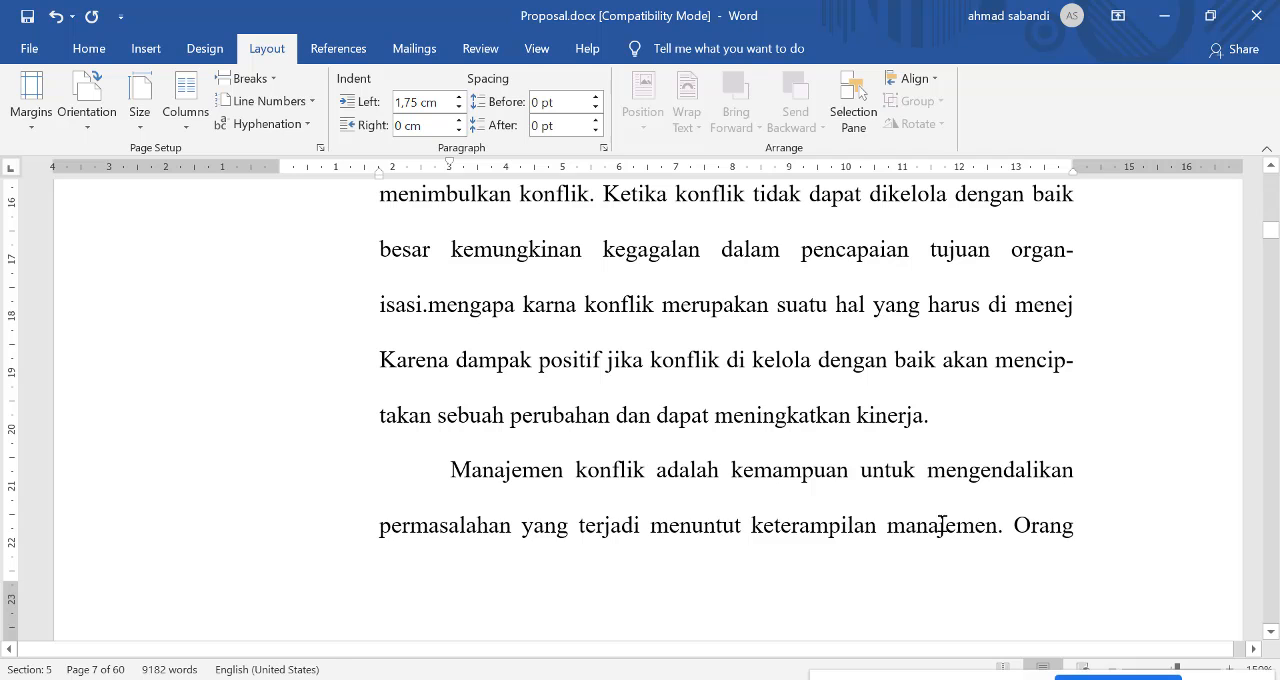
pyautogui.hotkey('ctrl', 'z')
pyautogui.click(604, 498)
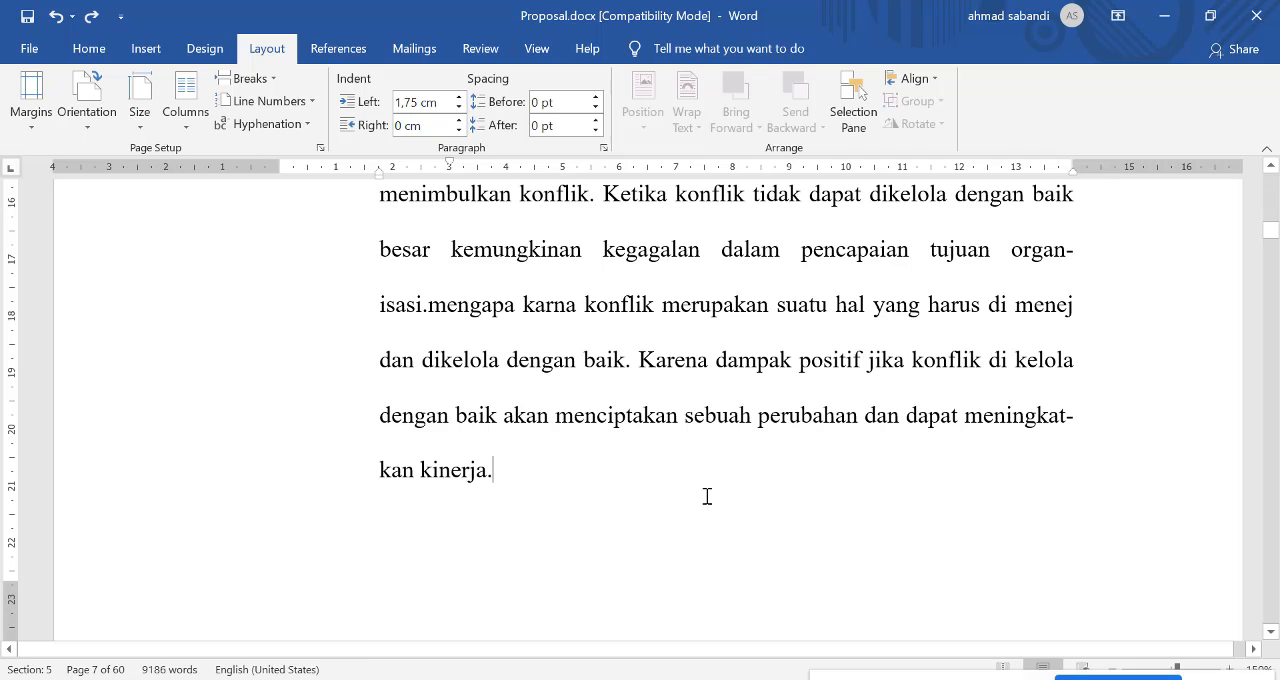
# Step: Look back at the Country Score Card picture on page 3 and examine how the surrounding pages break
pyautogui.scroll(4, 740, 477)
pyautogui.scroll(4, 690, 468)
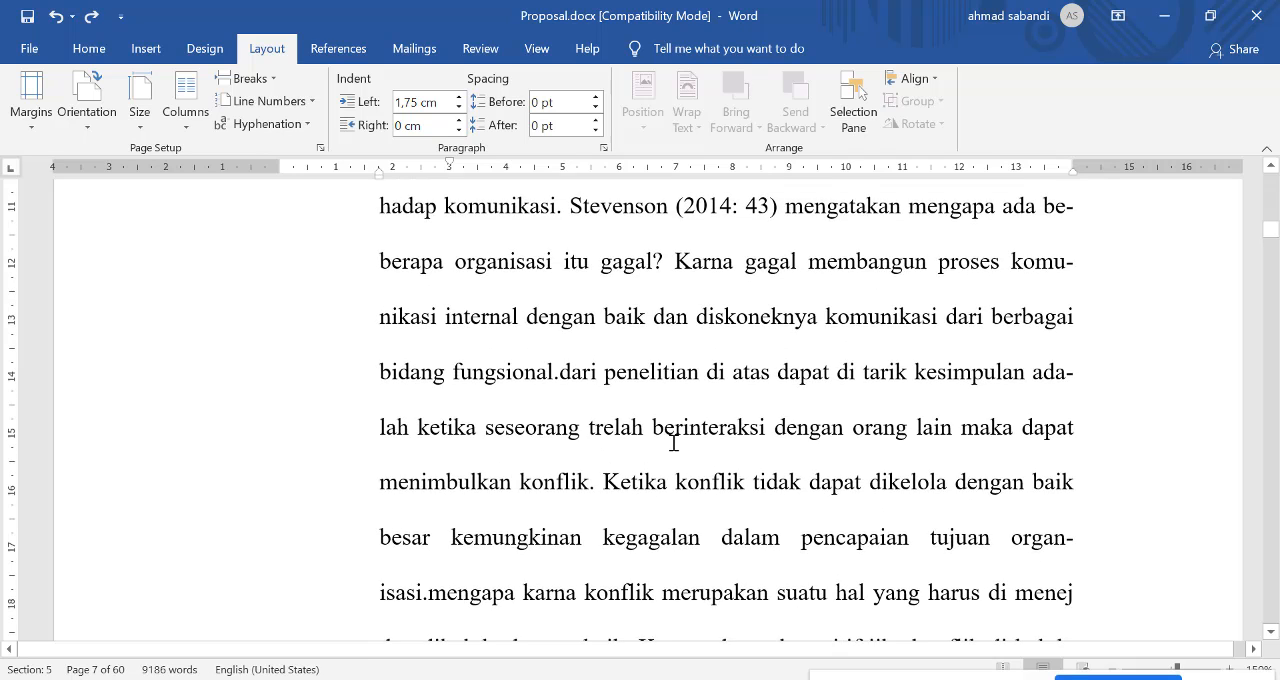
pyautogui.scroll(3, 680, 458)
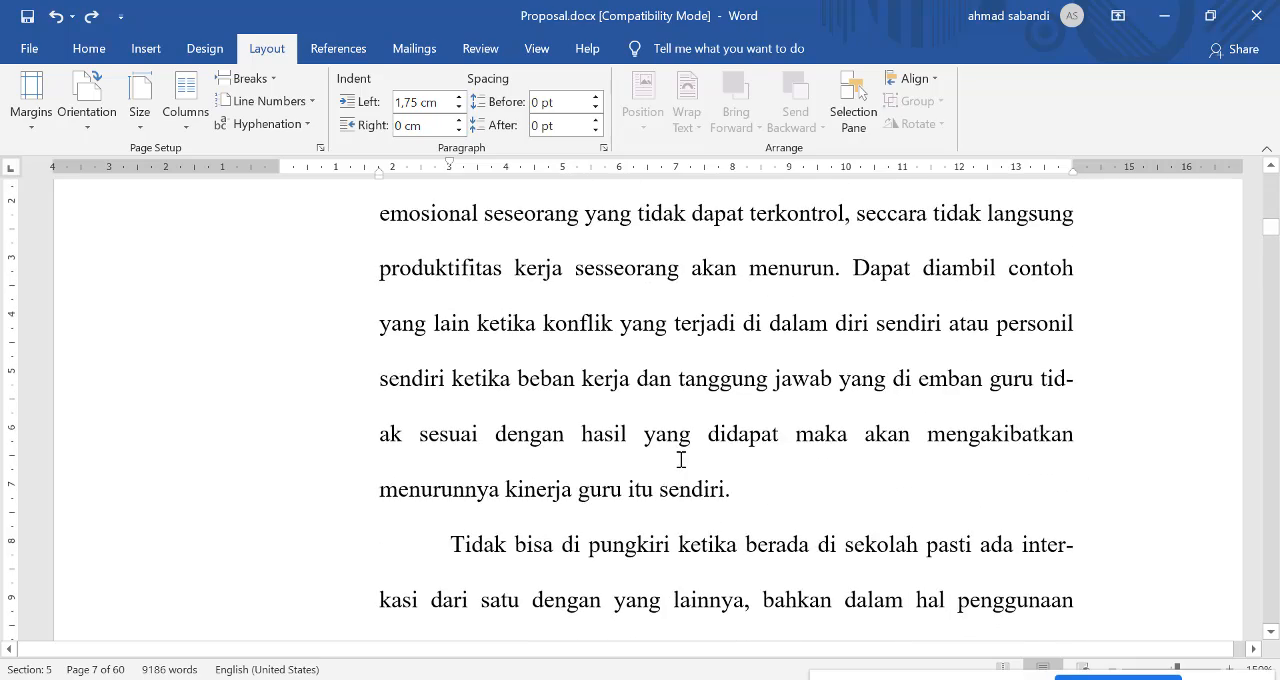
pyautogui.scroll(6, 817, 456)
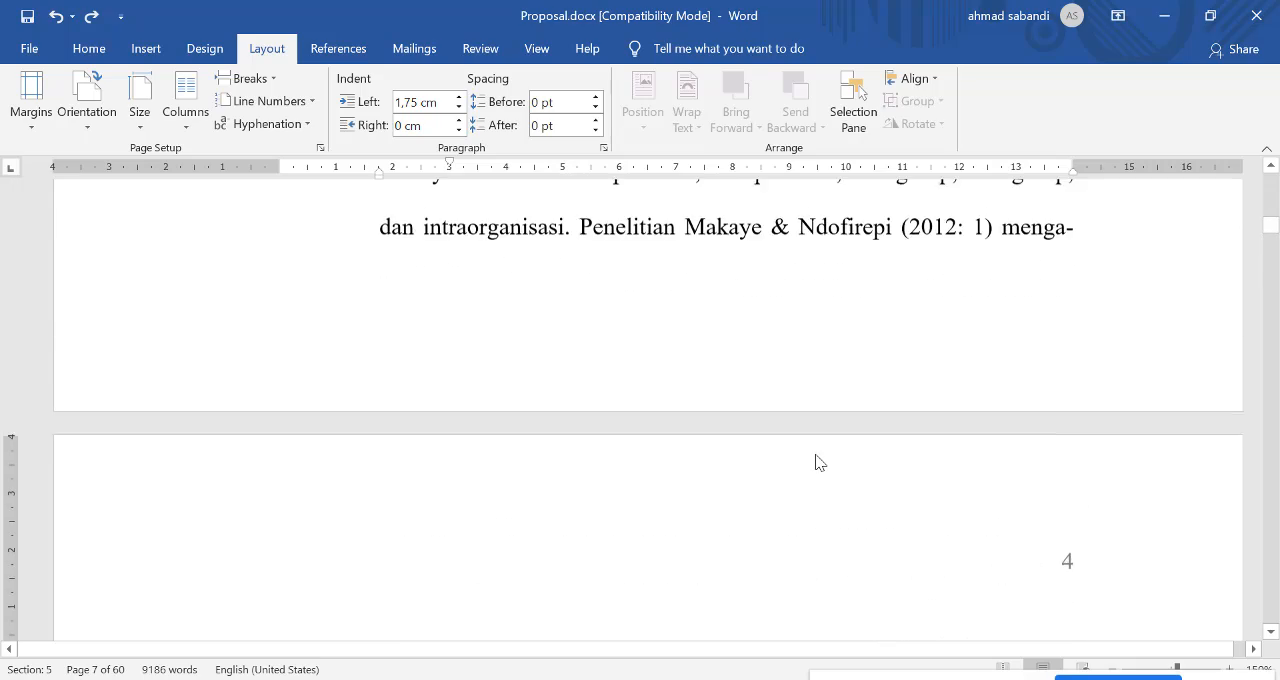
pyautogui.scroll(10, 818, 453)
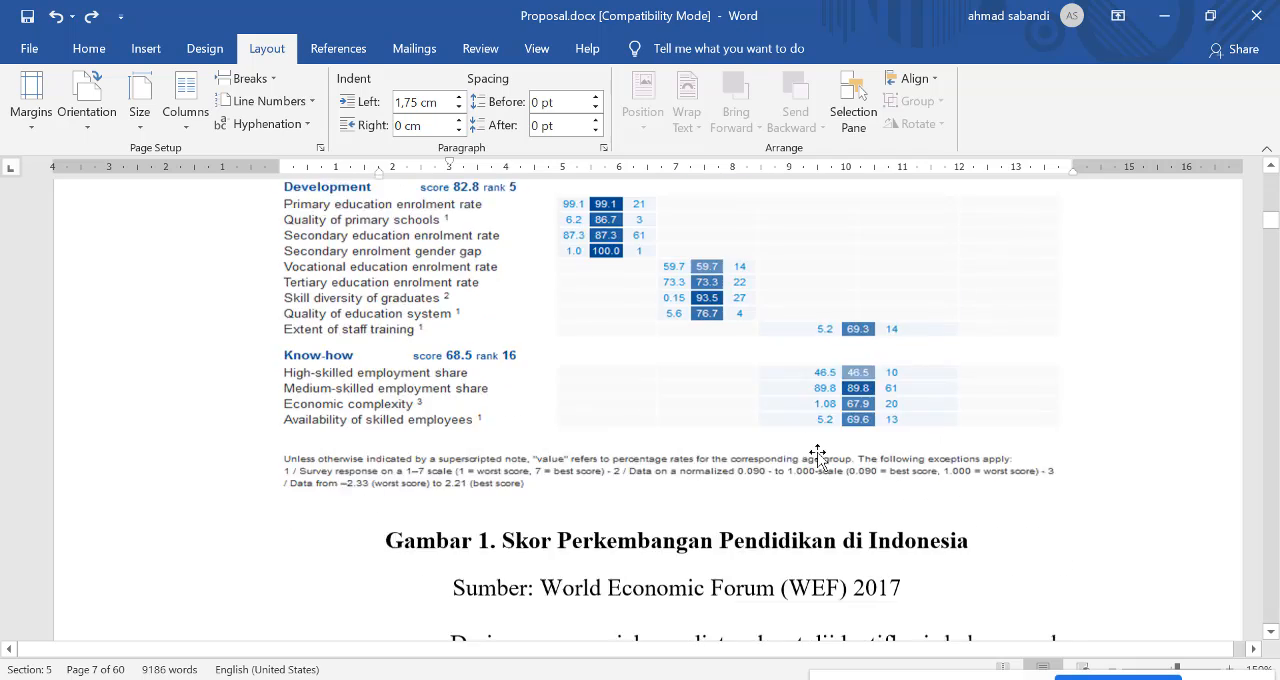
pyautogui.scroll(3, 621, 443)
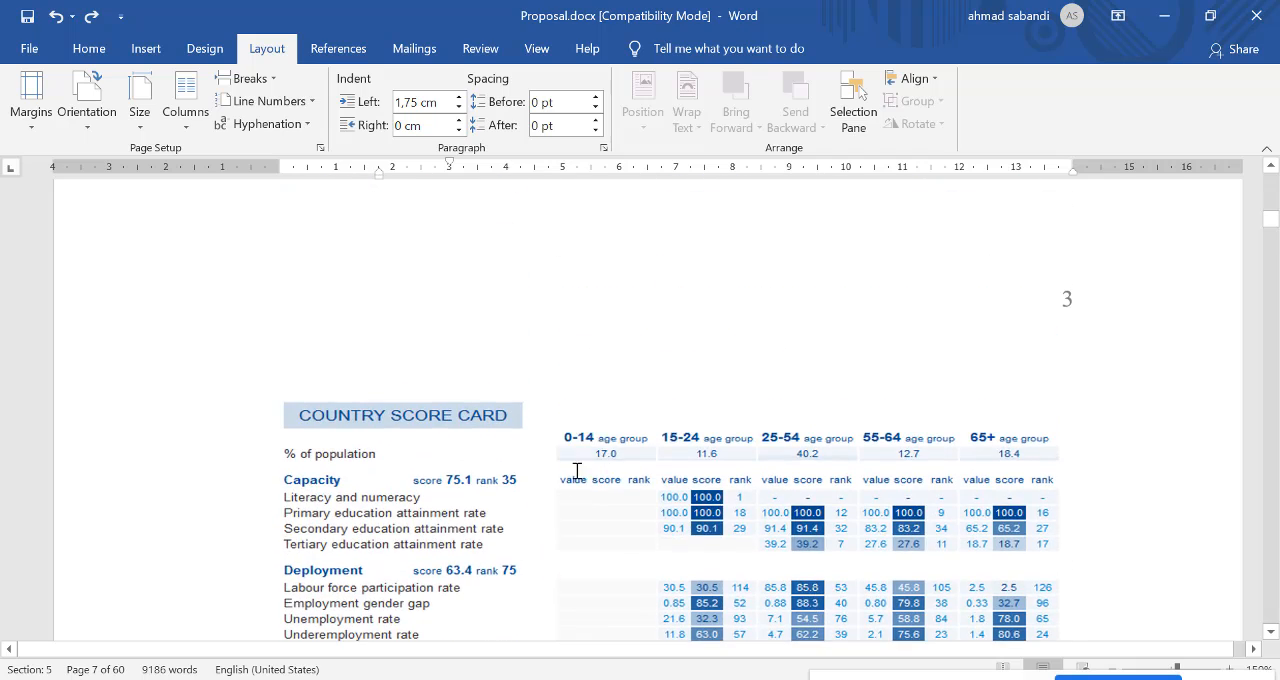
pyautogui.click(578, 570)
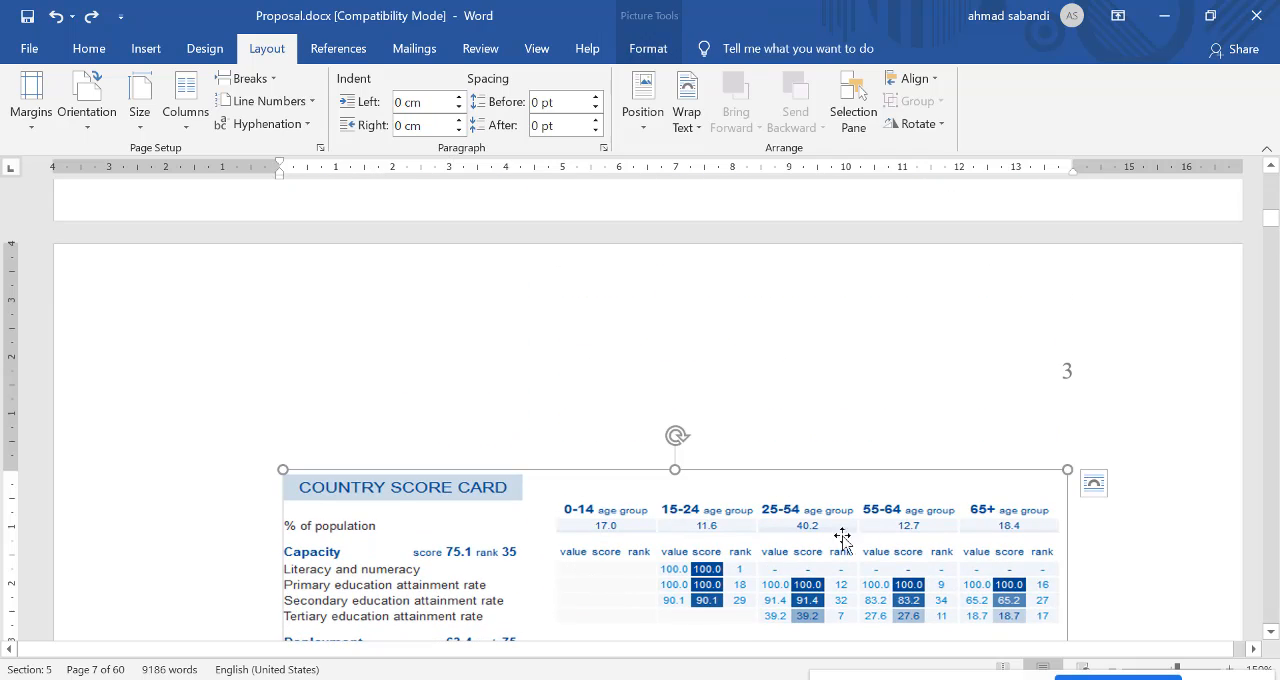
pyautogui.scroll(-3, 1037, 541)
pyautogui.scroll(-8, 1037, 541)
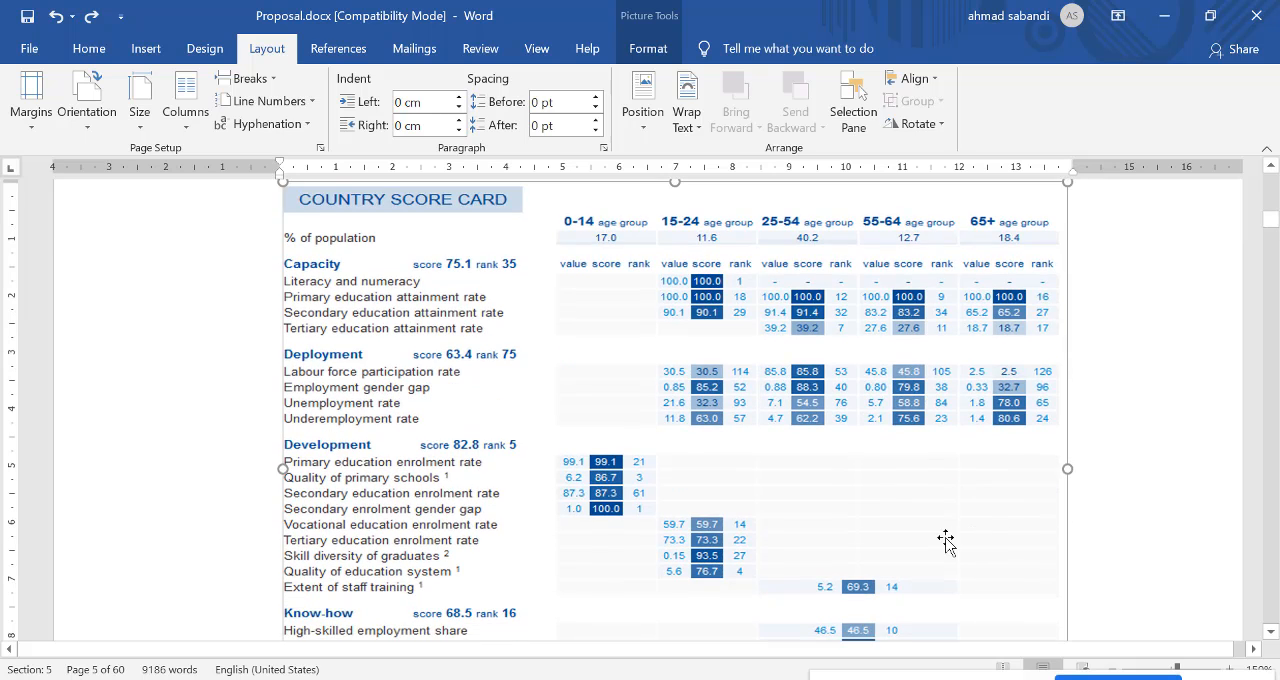
pyautogui.scroll(12, 930, 495)
pyautogui.scroll(3, 975, 495)
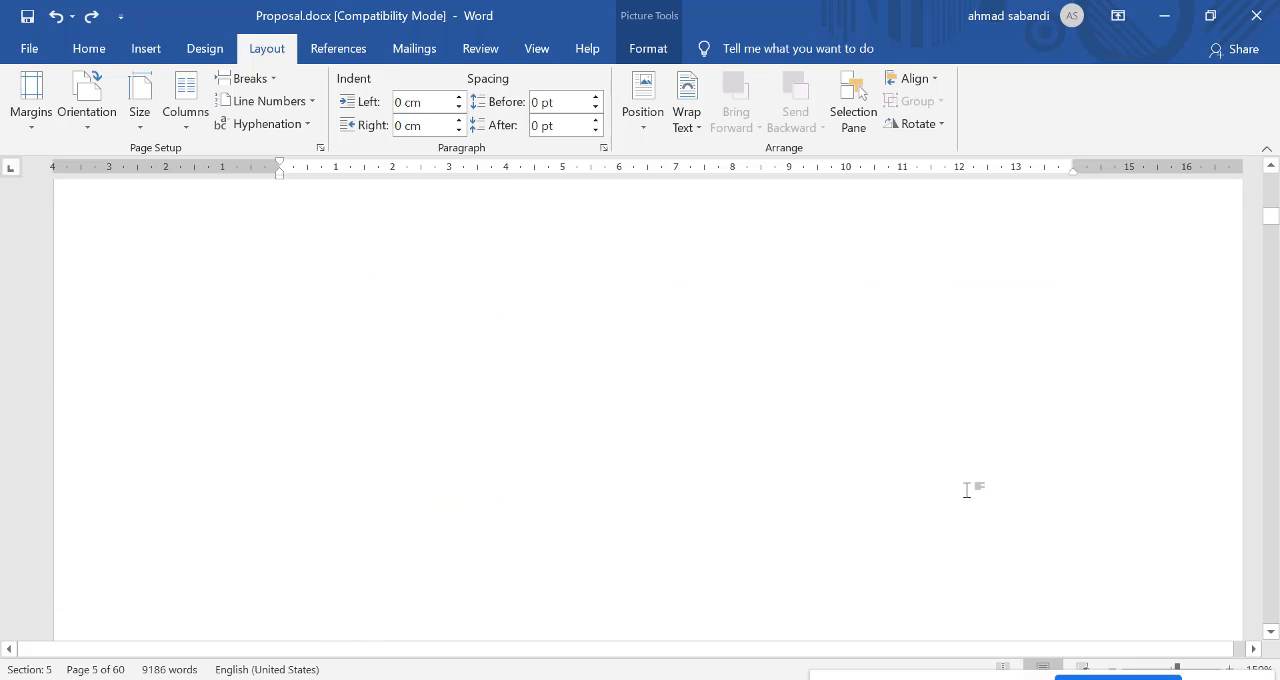
pyautogui.scroll(3, 785, 467)
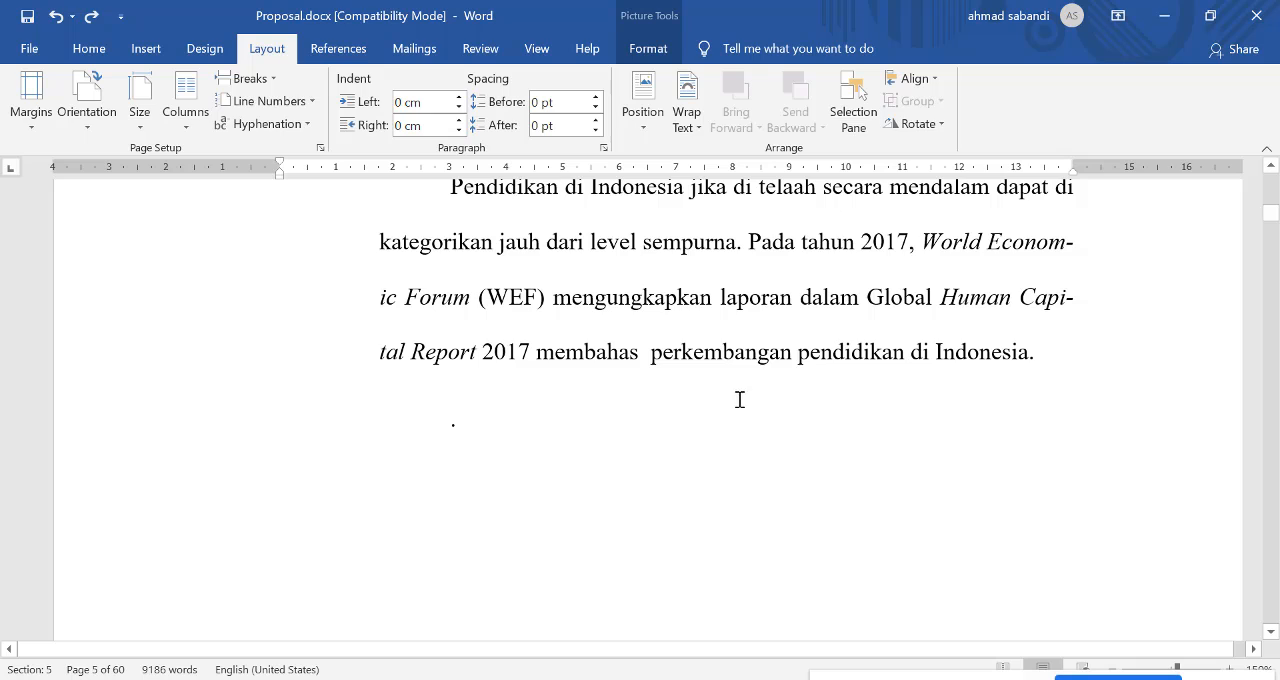
pyautogui.scroll(-10, 808, 469)
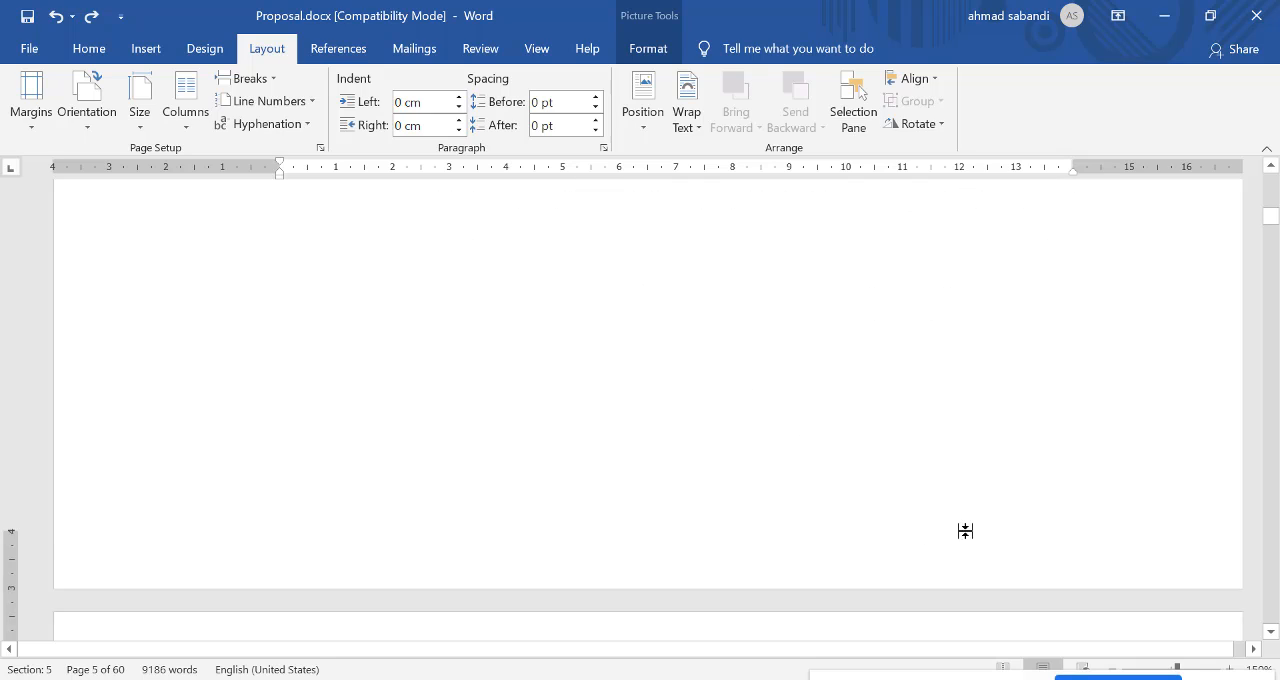
pyautogui.scroll(-15, 811, 560)
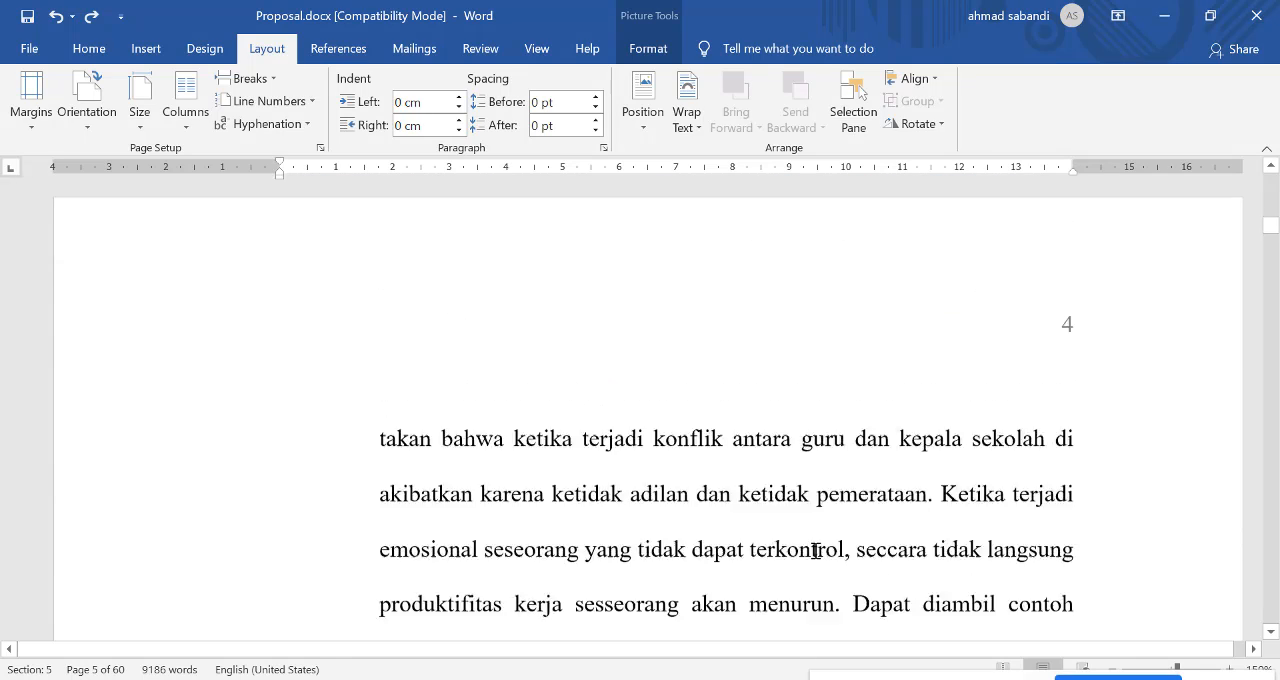
pyautogui.scroll(-5, 823, 551)
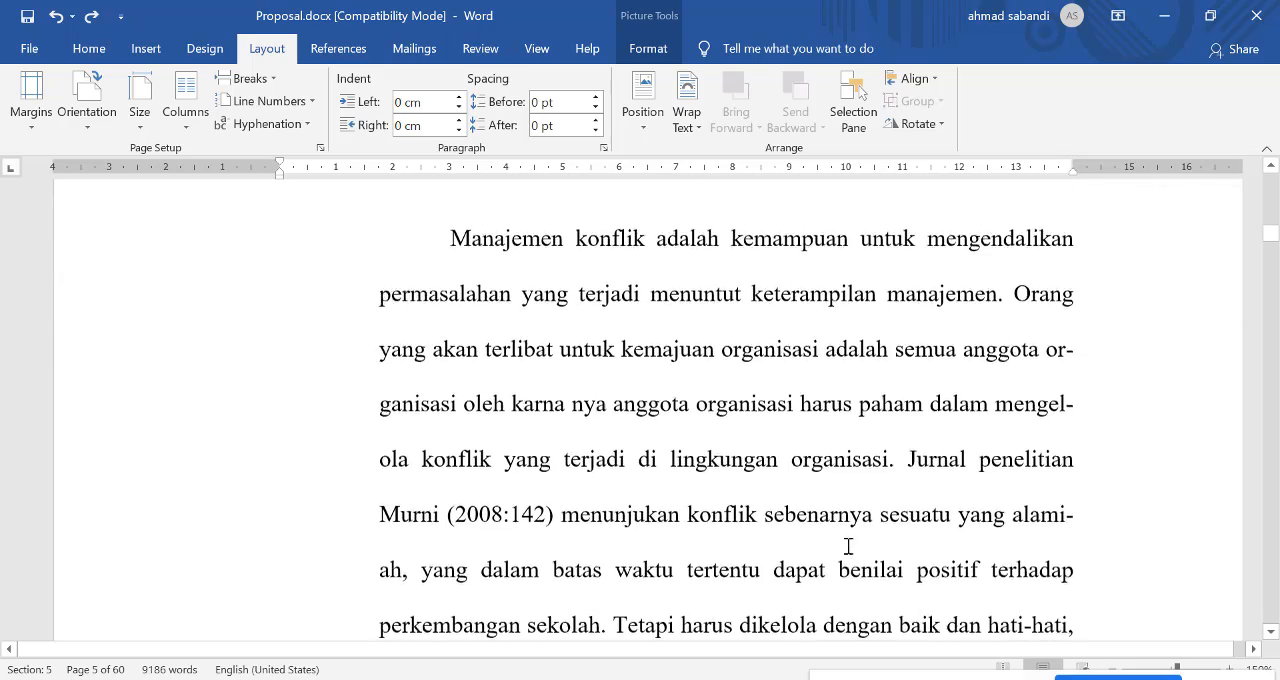
# Step: Look through the document in a multi-page overview for a table, and view "Tabel 1. Jendela Johari" with the text above it
pyautogui.keyDown('ctrl'); pyautogui.scroll(-4, 857, 540); pyautogui.keyUp('ctrl')
pyautogui.keyDown('ctrl'); pyautogui.scroll(-9, 857, 540); pyautogui.keyUp('ctrl')
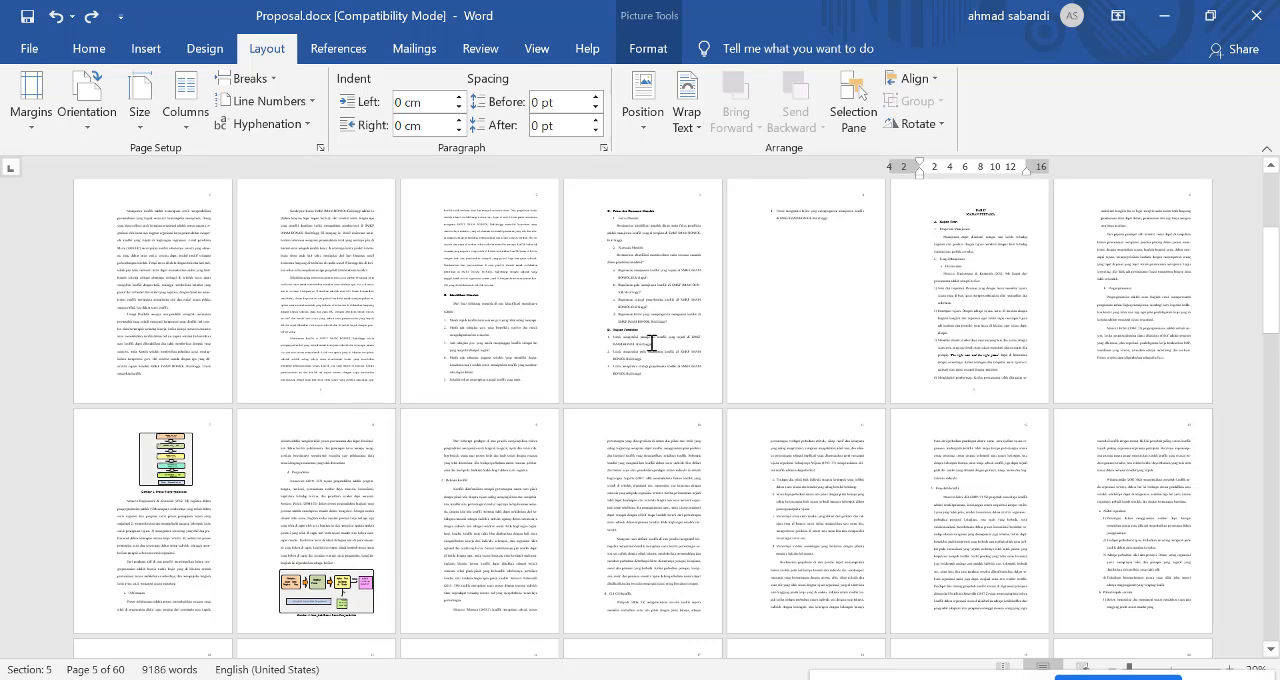
pyautogui.scroll(-1, 604, 487)
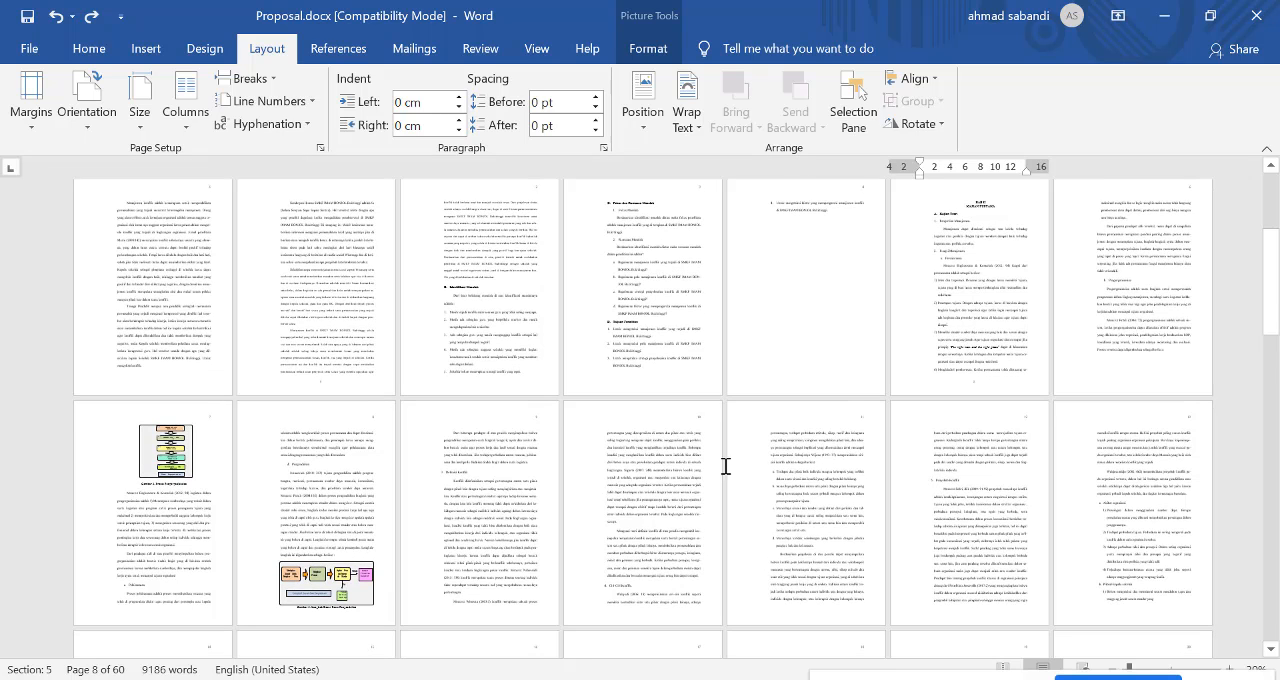
pyautogui.scroll(-5, 592, 449)
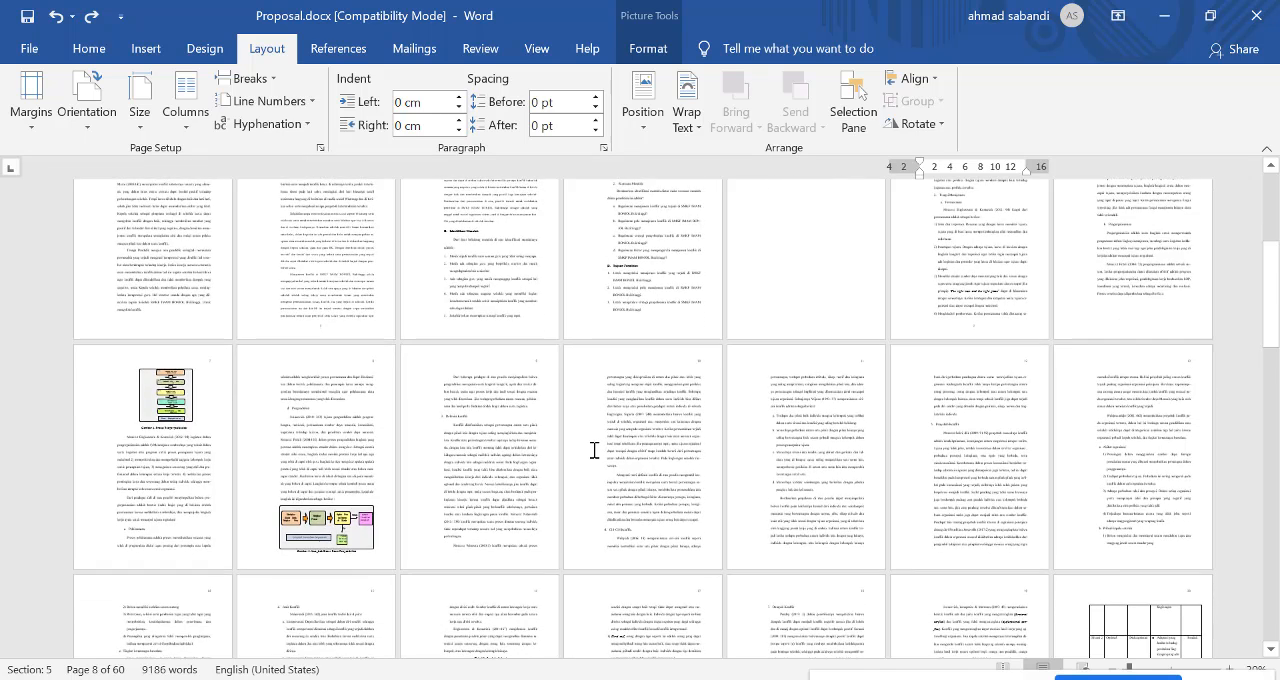
pyautogui.scroll(-10, 694, 449)
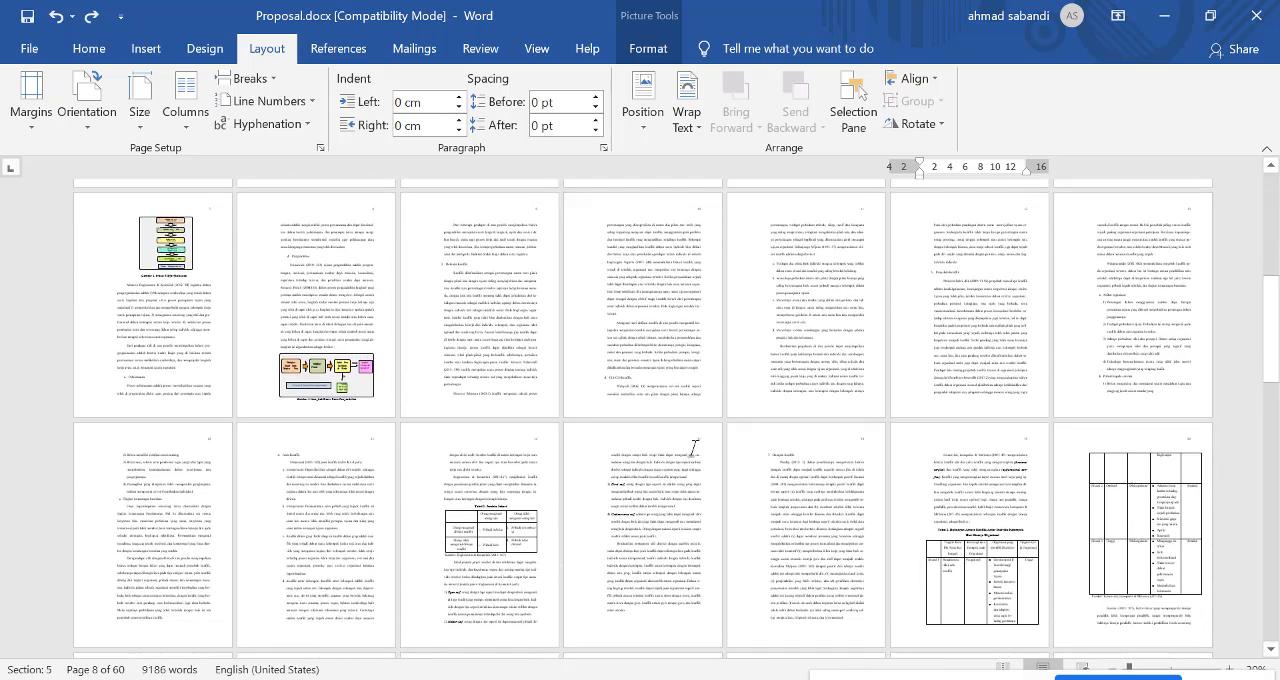
pyautogui.scroll(-4, 694, 449)
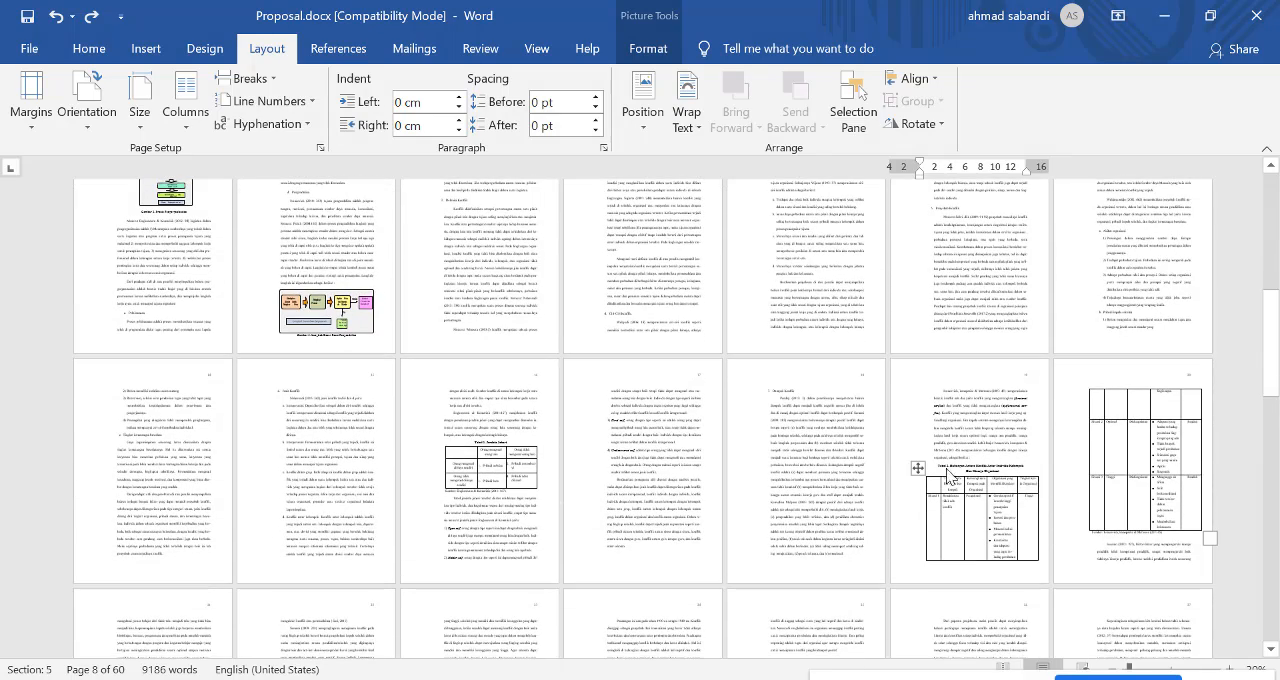
pyautogui.scroll(-5, 746, 458)
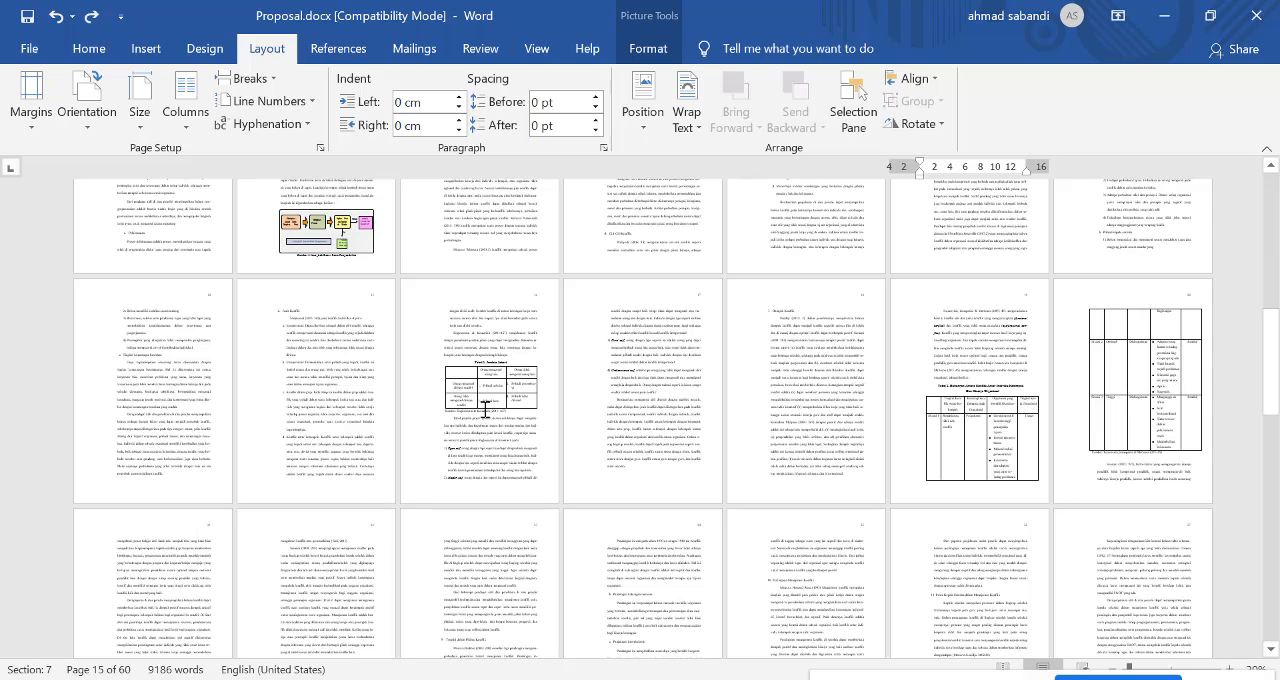
pyautogui.click(494, 403)
pyautogui.scroll(10, 636, 407)
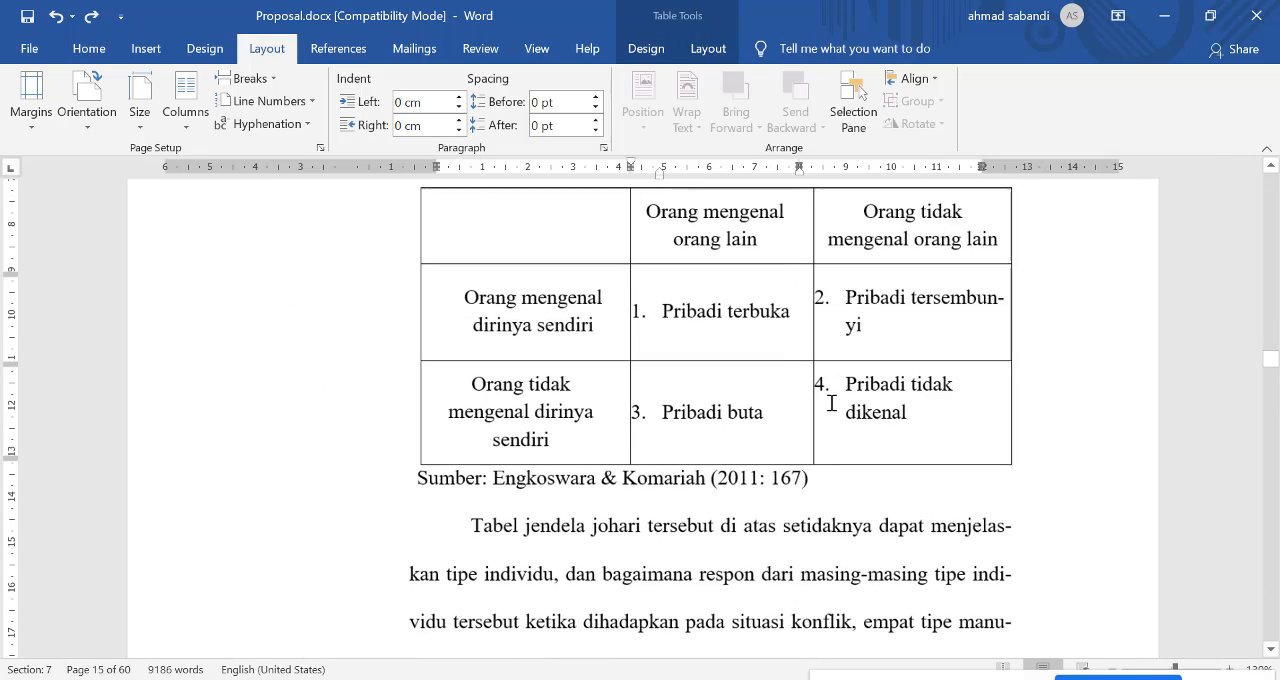
pyautogui.scroll(5, 830, 403)
pyautogui.scroll(-3, 801, 394)
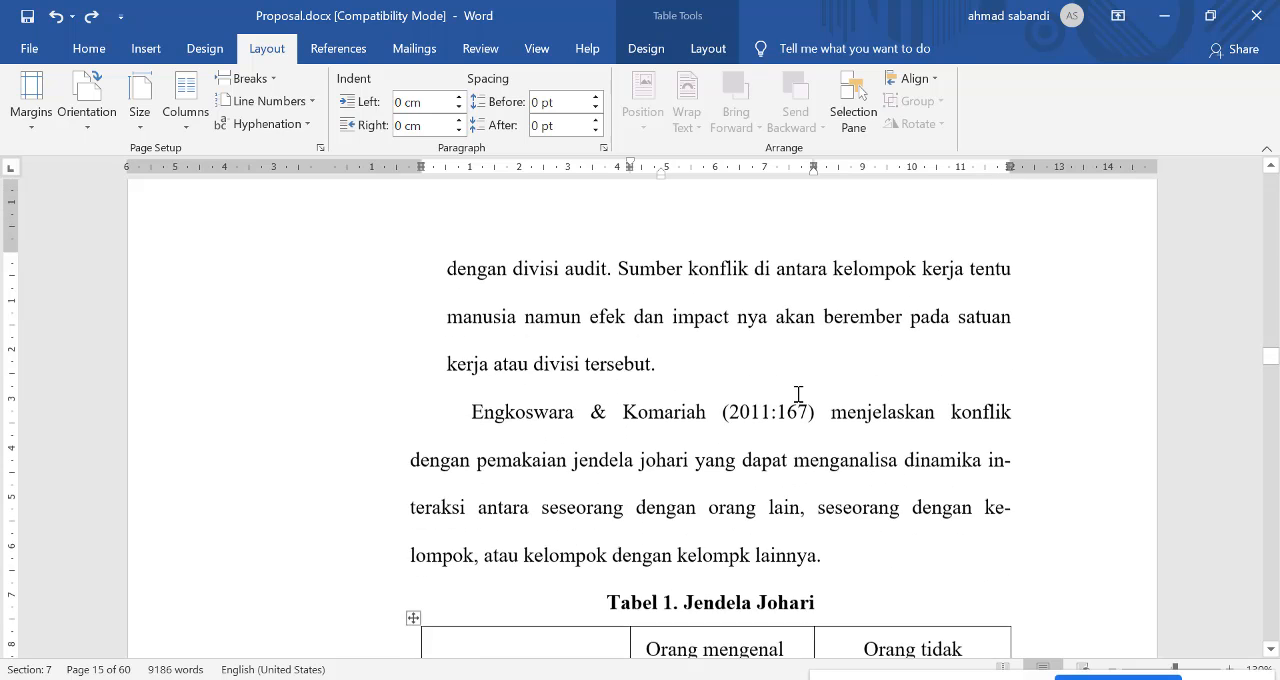
# Step: Replace the paragraph above "Tabel 1. Jendela Johari" with three copies of itself to make the table split across two pages
pyautogui.moveTo(480, 346); pyautogui.dragTo(926, 480)
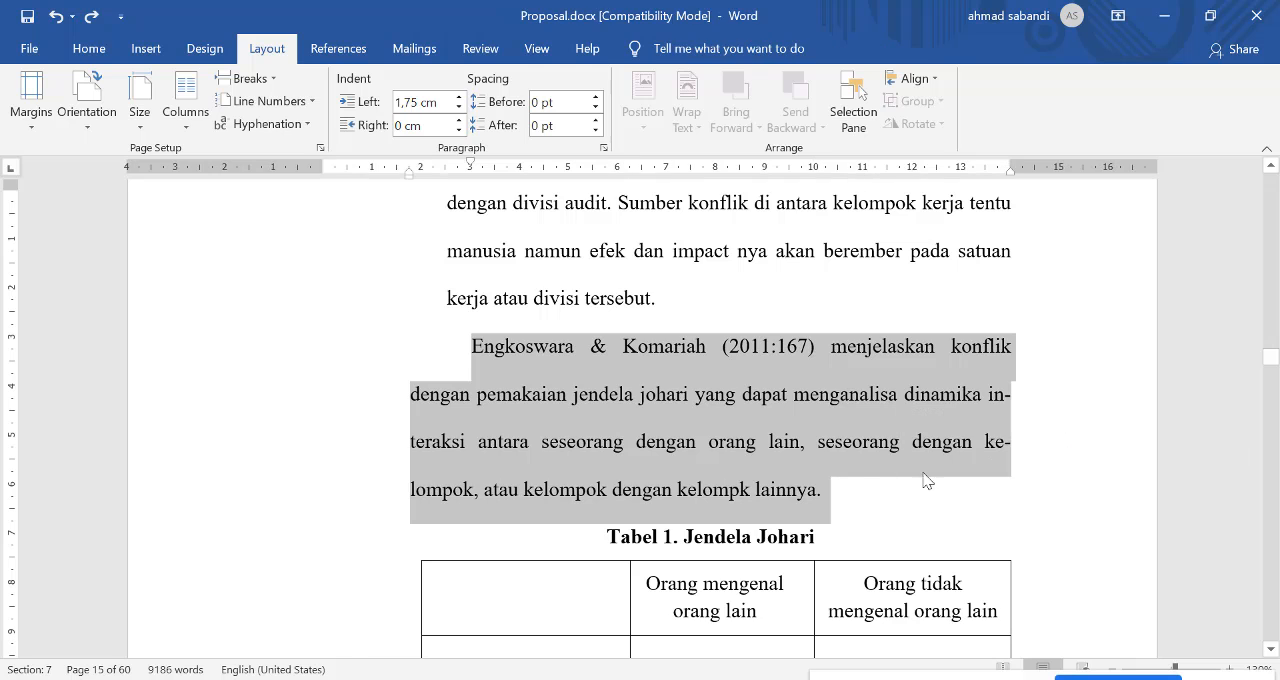
pyautogui.write('Engkoswara & Komariah (2011:167) menjelaskan konflik dengan pemakaian jendela johari yang dapat menganalisa dinamika interaksi antara seseorang dengan orang lain, seseorang dengan kelompok, atau kelompok dengan kelompk lainnya.')
pyautogui.write('Engkoswara & Komariah (2011:167) menjelaskan konflik dengan pemakaian jendela johari yang dapat menganalisa dinamika interaksi antara seseorang dengan orang lain, seseorang dengan kelompok, atau kelompok dengan kelompk lainnya.')
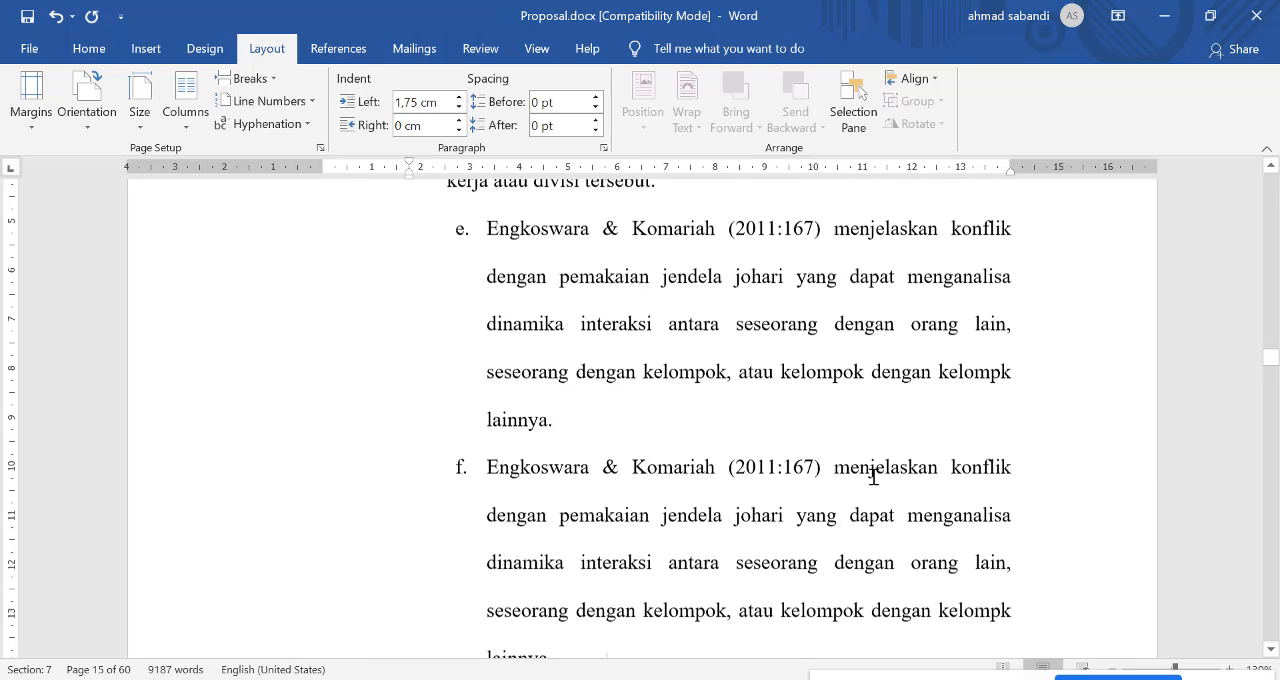
pyautogui.scroll(-3, 871, 474)
pyautogui.hotkey('ctrl', 'v')
pyautogui.scroll(-3, 951, 474)
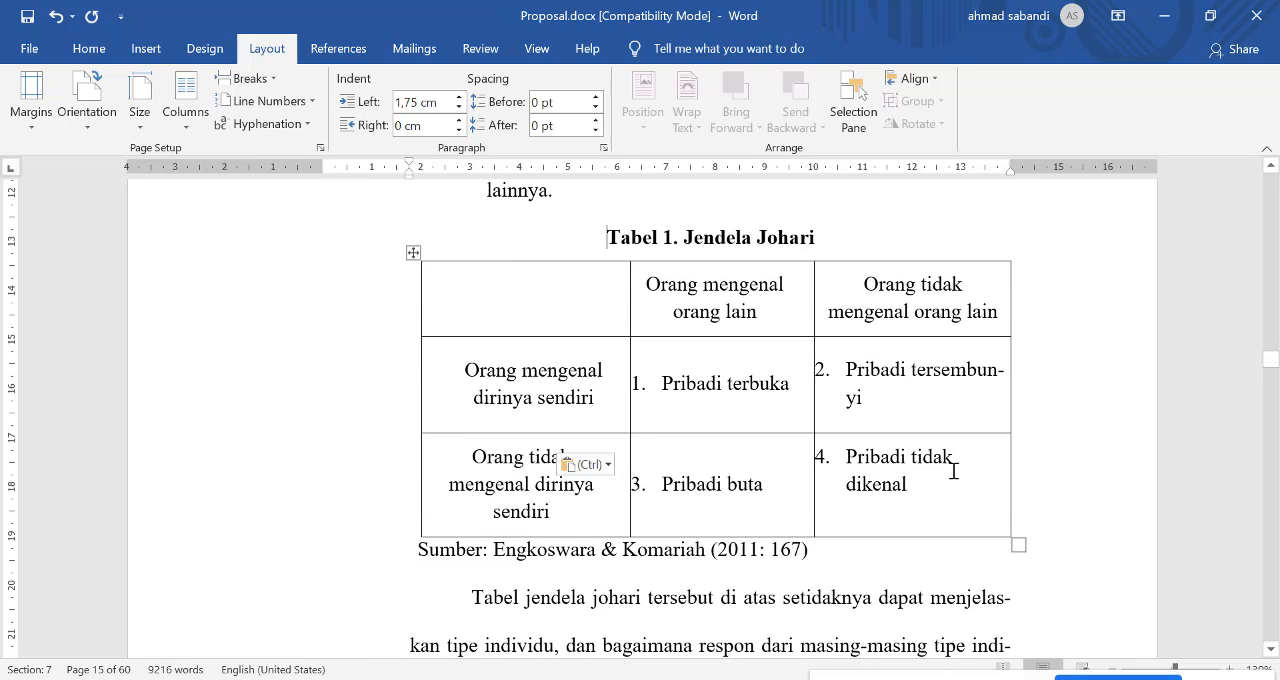
pyautogui.scroll(3, 953, 471)
pyautogui.scroll(-3, 949, 471)
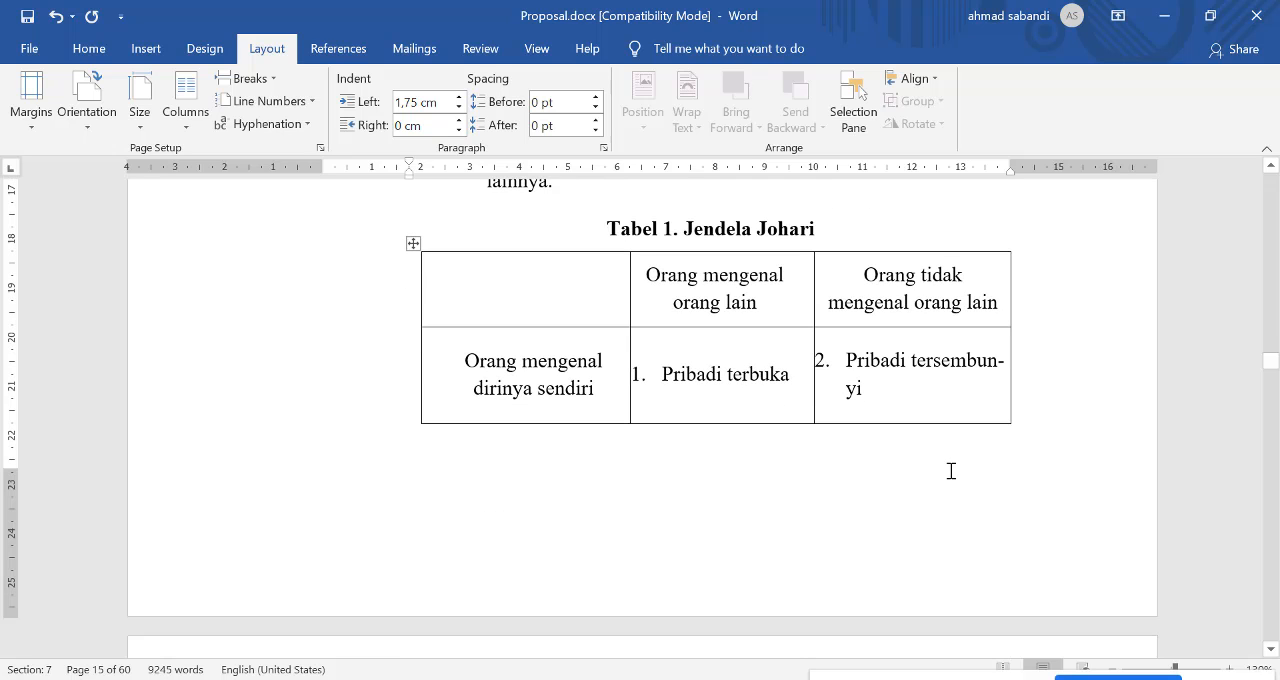
pyautogui.press('ctrl')
pyautogui.scroll(-3, 630, 497)
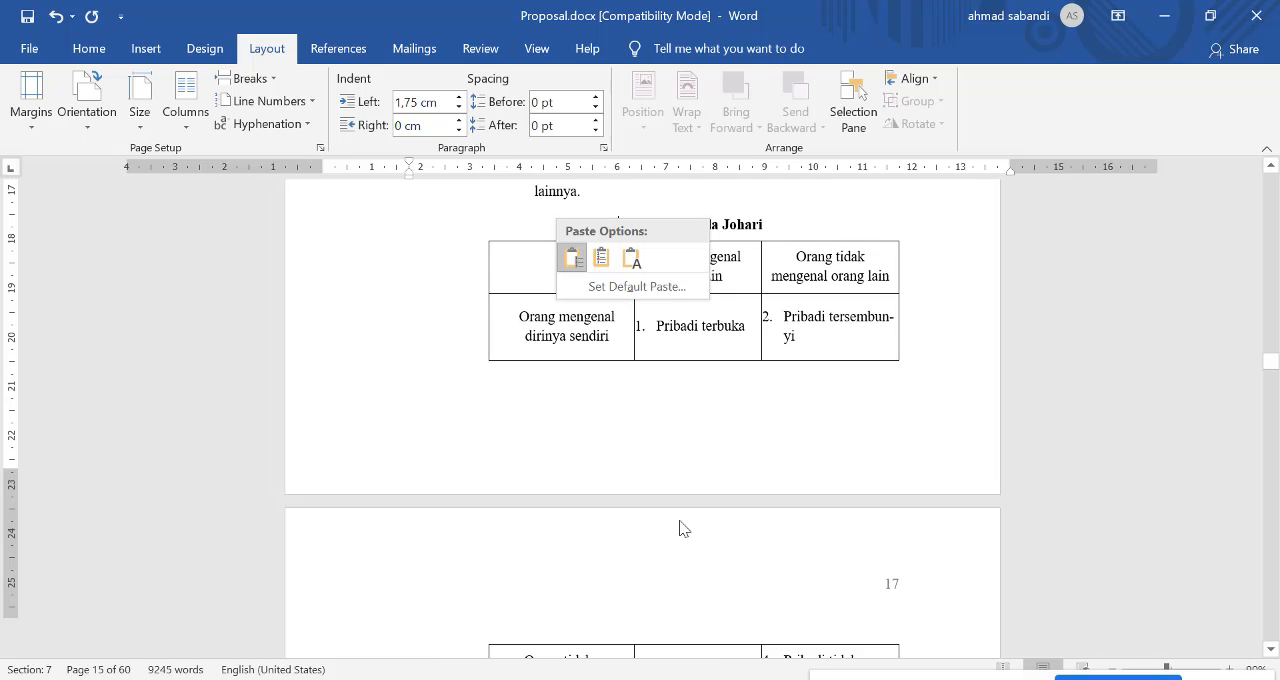
pyautogui.scroll(-3, 882, 494)
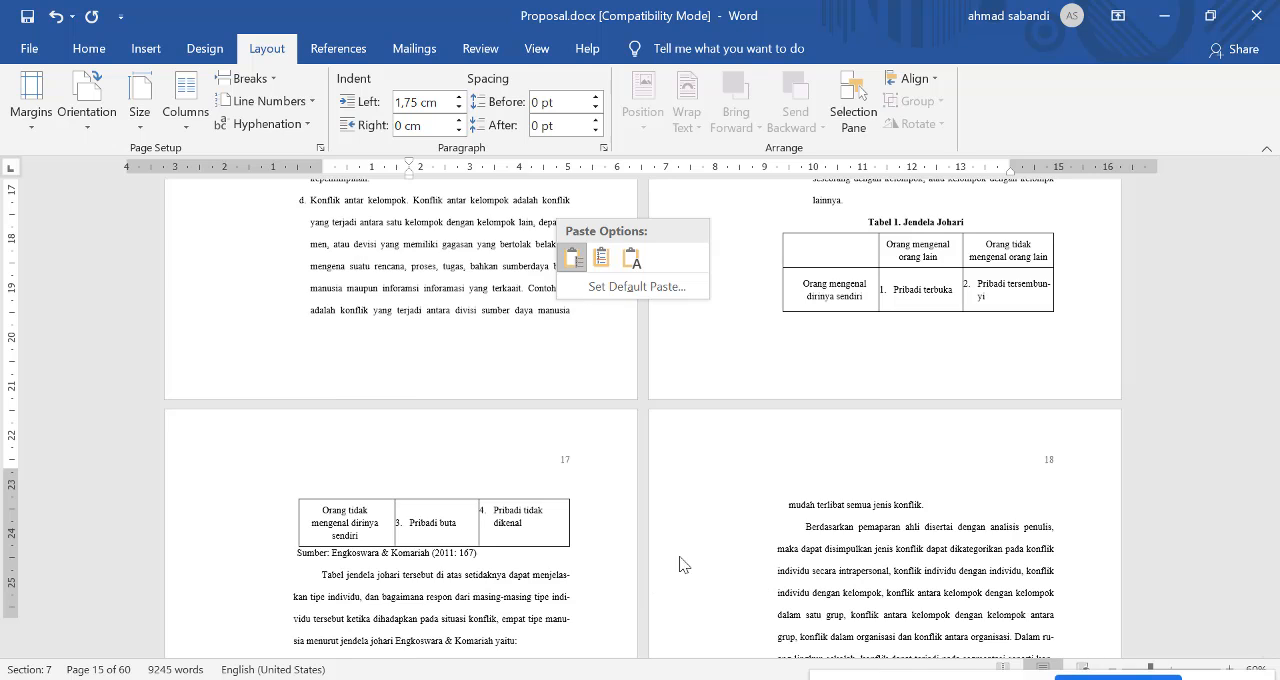
pyautogui.scroll(2, 829, 401)
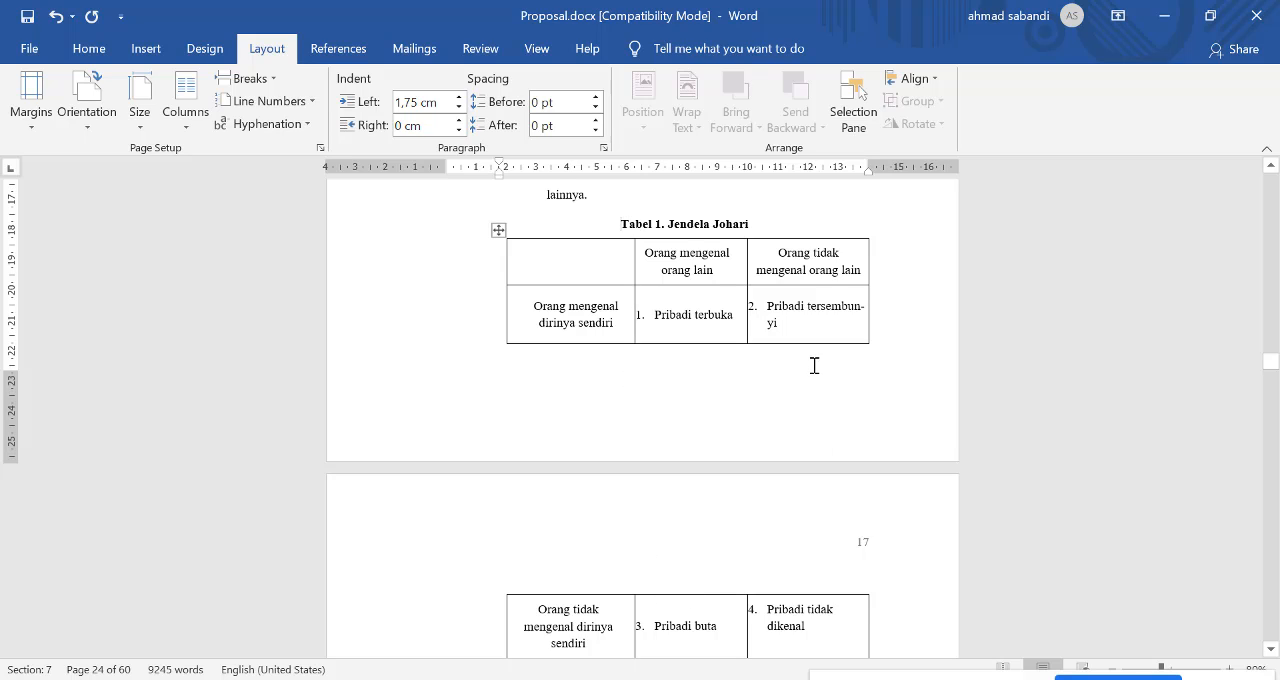
# Step: Insert empty paragraphs before the "Tabel 1. Jendela Johari" caption to push the caption and table onto page 17
pyautogui.press('Return')
pyautogui.press('Return')
pyautogui.press('Return')
pyautogui.press('Return')
pyautogui.press('Return')
pyautogui.press('Return')
pyautogui.press('Return')
pyautogui.press('Return')
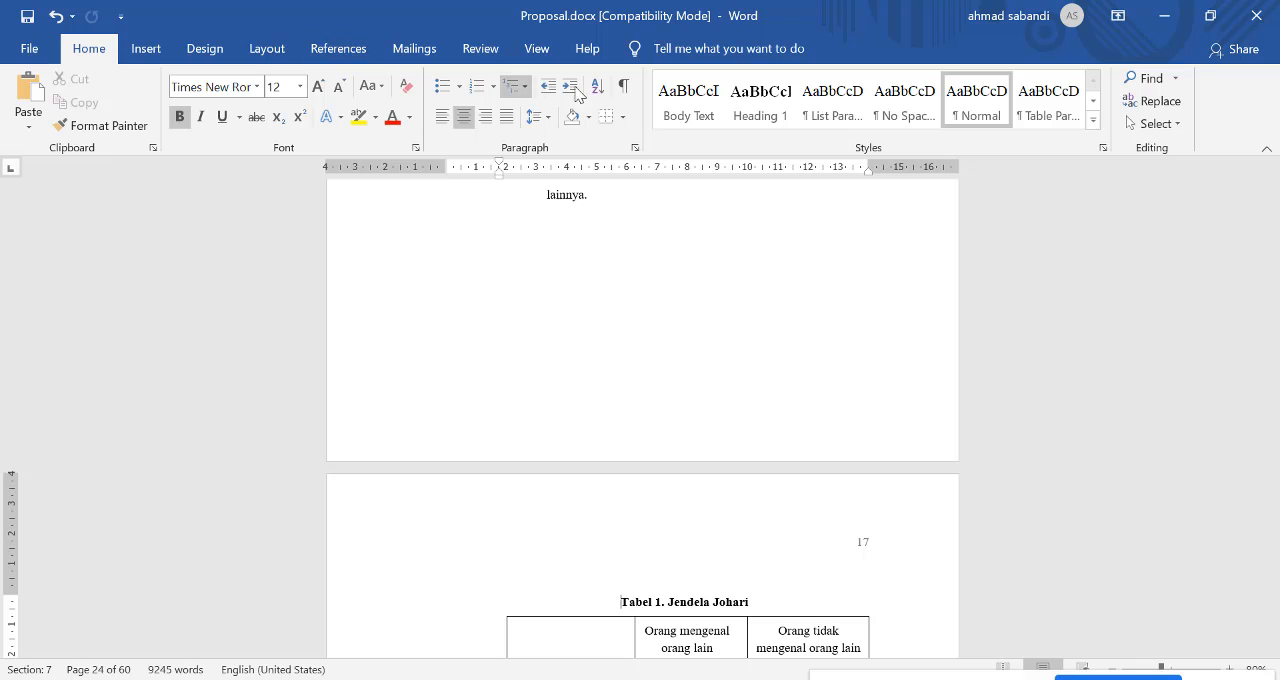
# Step: Show the formatting marks and remove the empty paragraphs before the "Tabel 1. Jendela Johari" caption
pyautogui.click(623, 86)
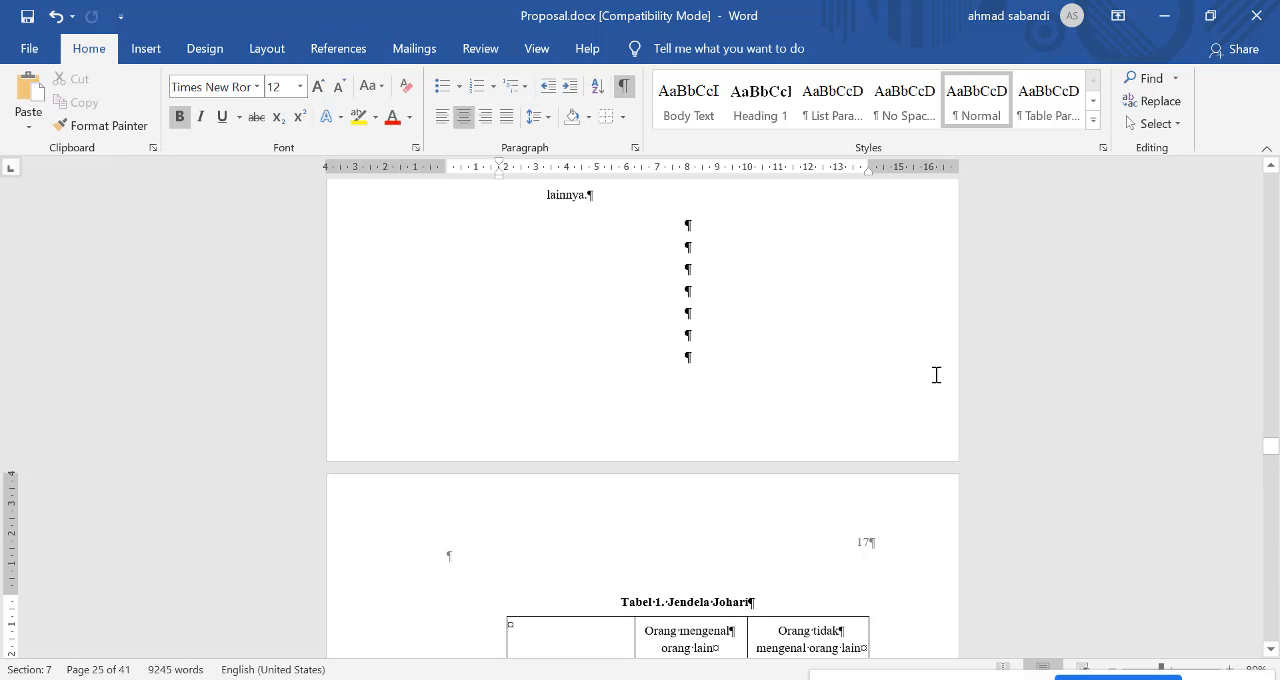
pyautogui.scroll(2, 933, 376)
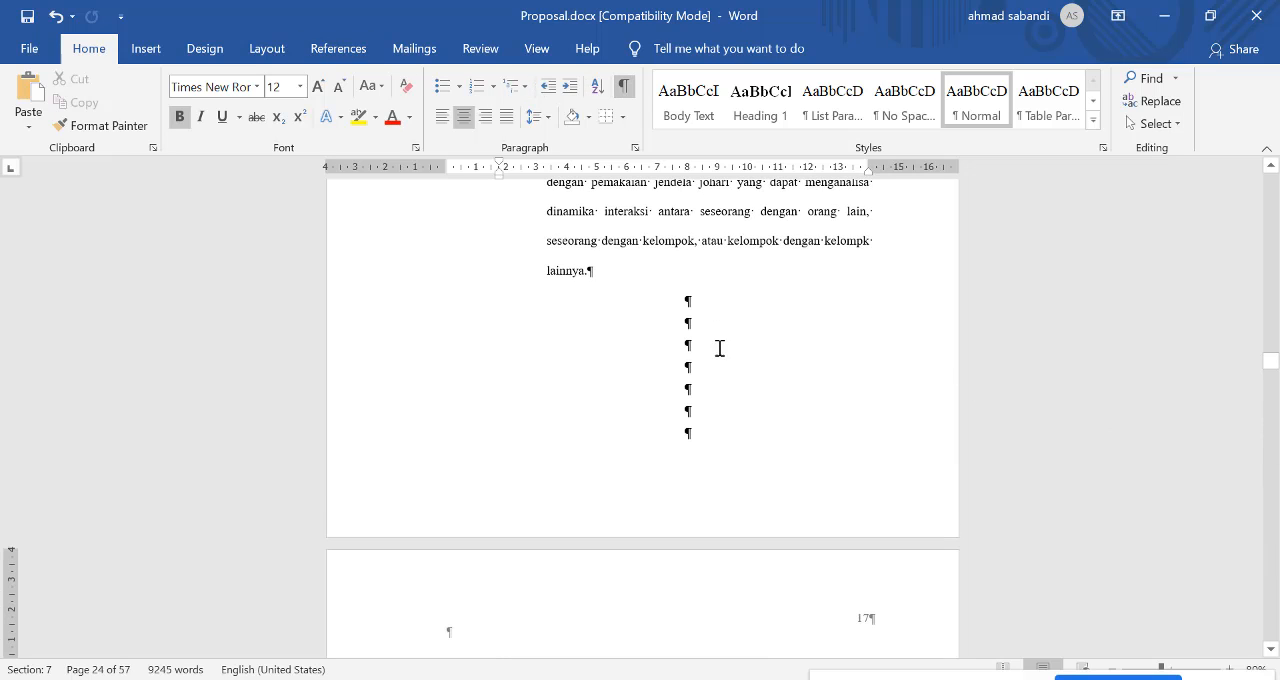
pyautogui.moveTo(716, 301); pyautogui.dragTo(728, 436)
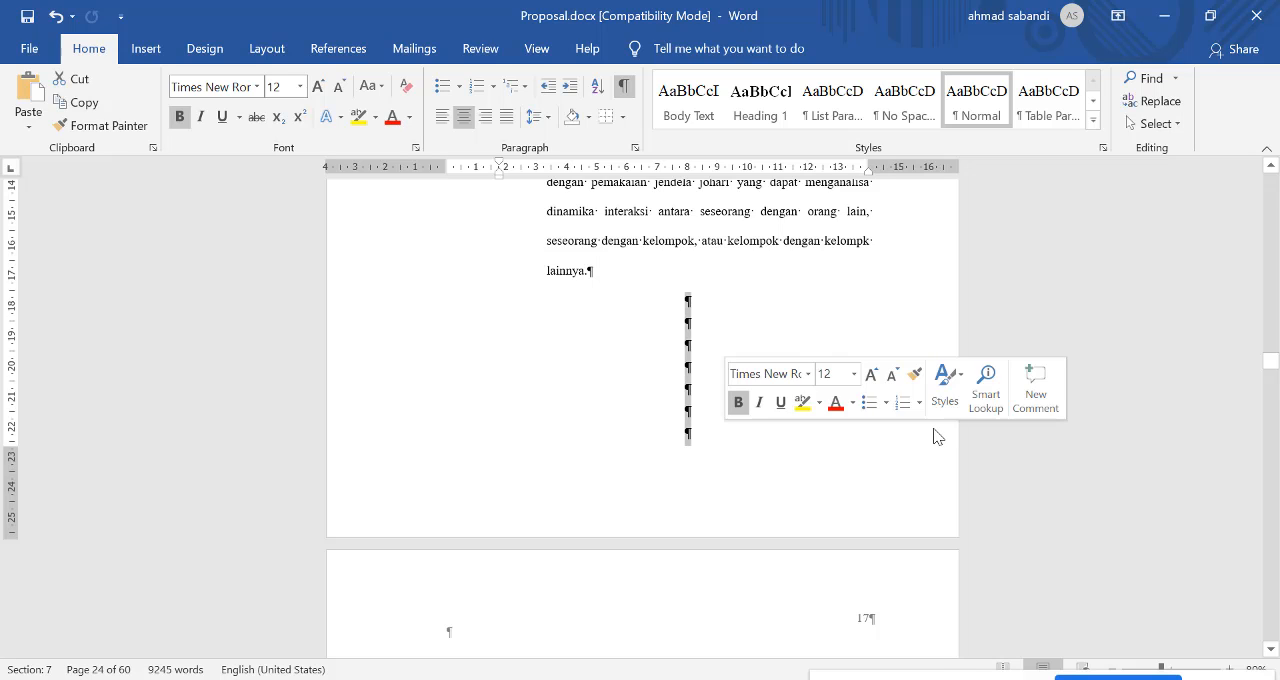
pyautogui.write('Tabel 1. Jendela Johari \tOrang mengenal orang lain\tOrang tidak mengenal orang lain Orang mengenal dirinya sendiri\t1.\tPribadi terbuka\t2.\tPribadi tersembunyi')
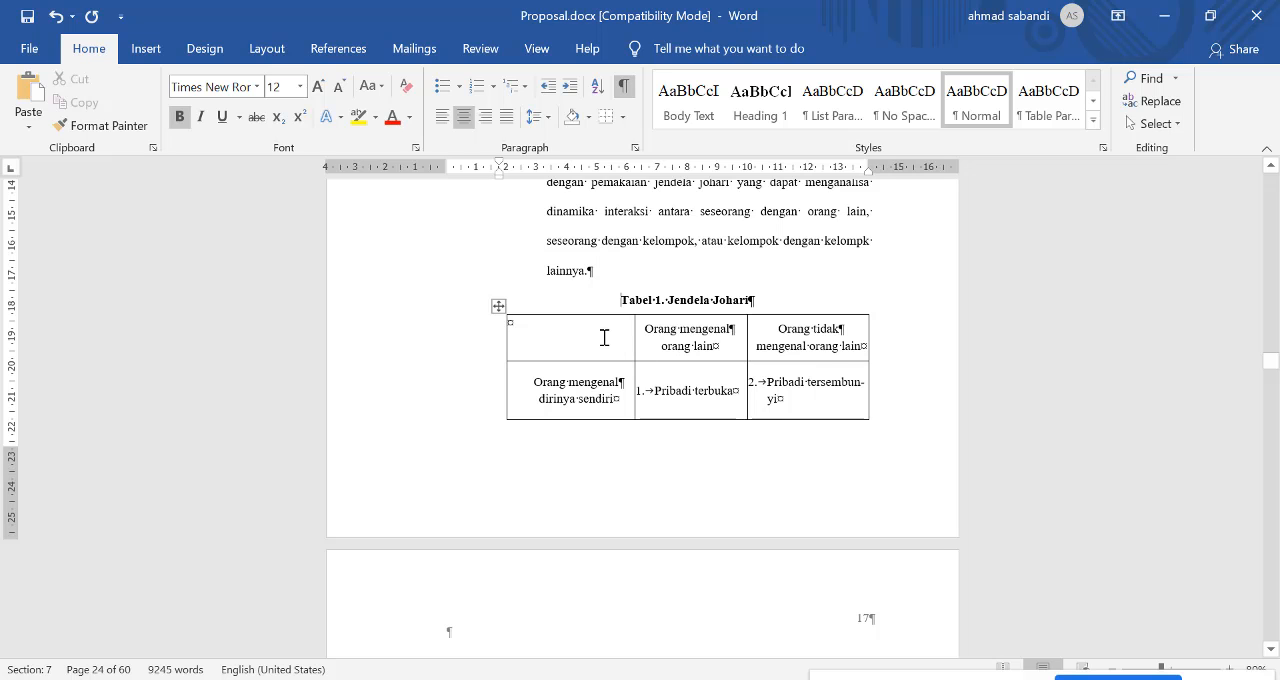
# Step: Turn on Keep with next for the "Tabel 1. Jendela Johari" caption, the table split across two pages and its source line
pyautogui.scroll(-4, 877, 514)
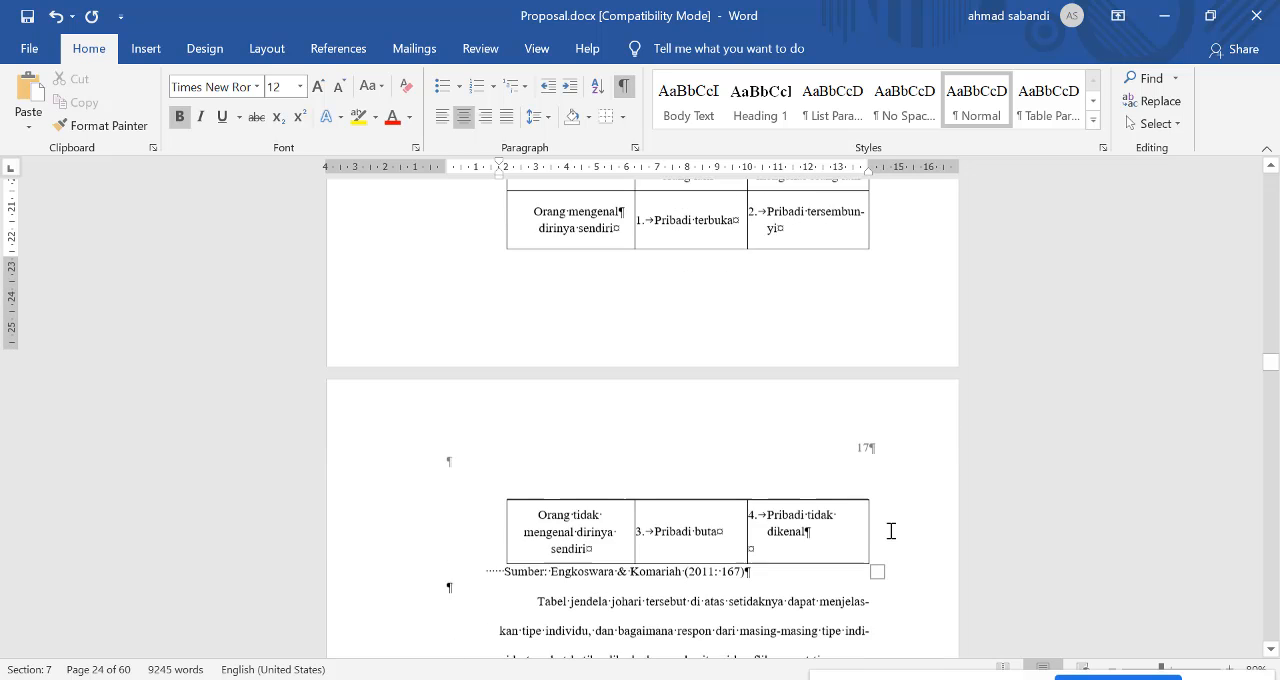
pyautogui.scroll(3, 726, 385)
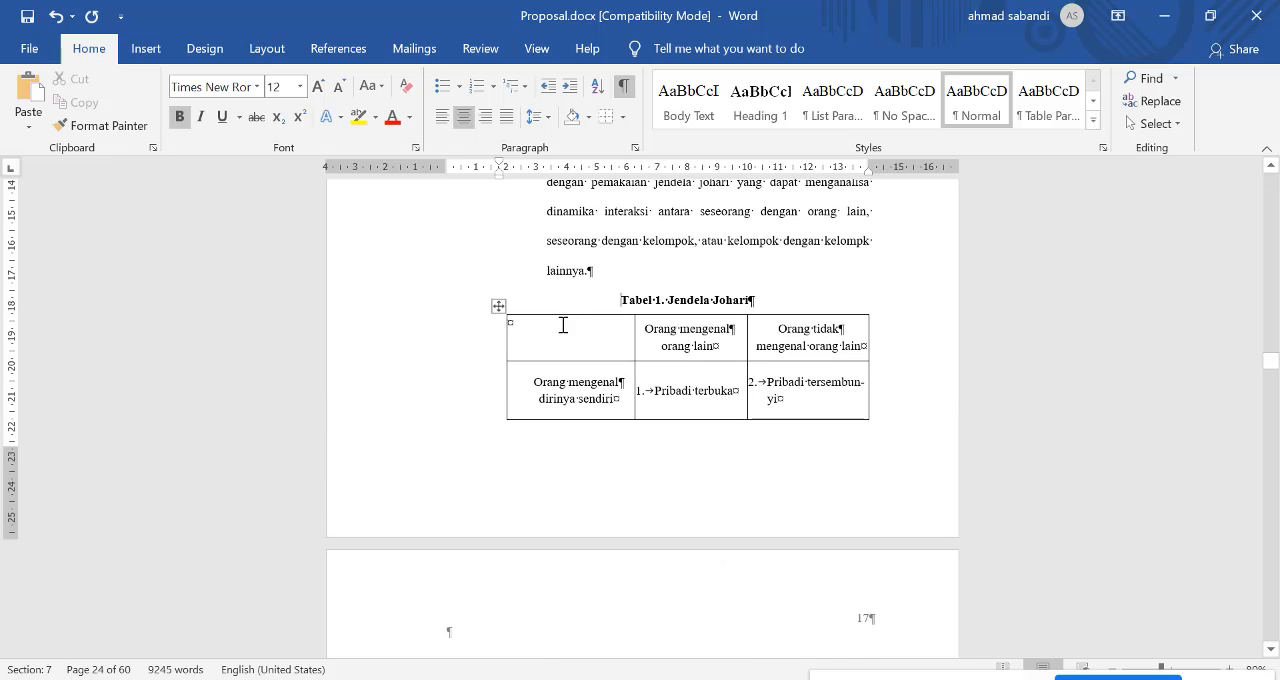
pyautogui.moveTo(621, 300); pyautogui.dragTo(843, 401)
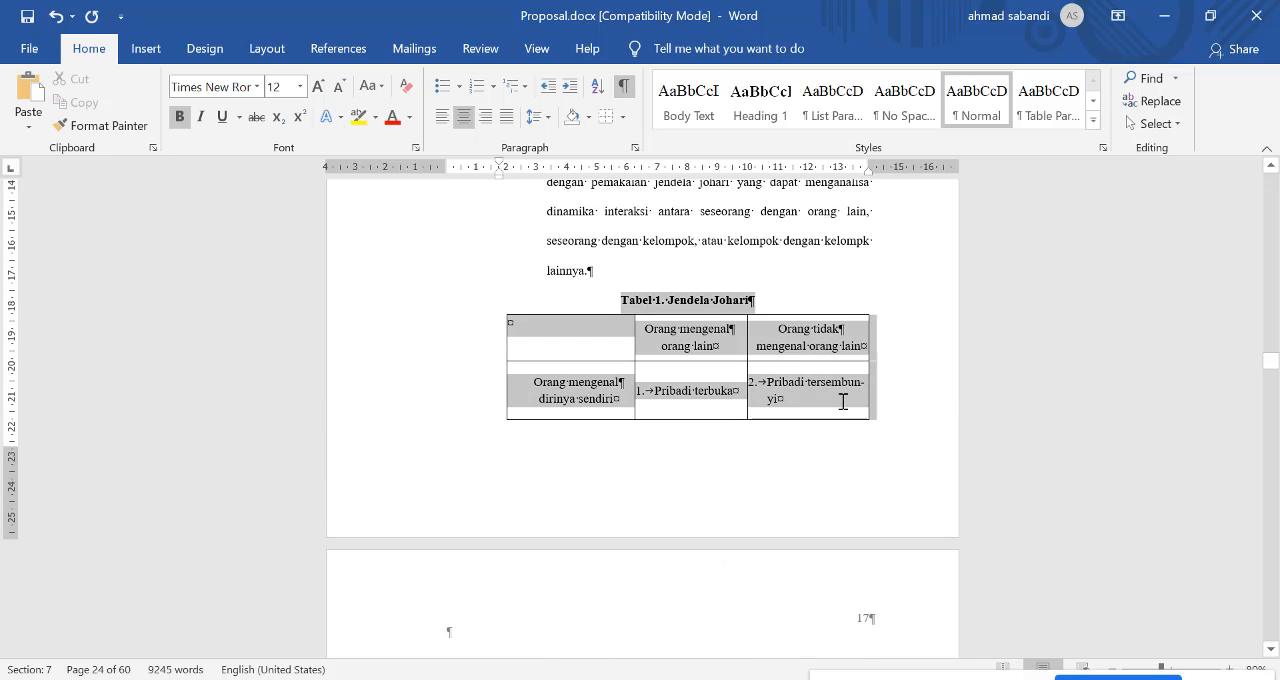
pyautogui.moveTo(897, 638)
pyautogui.mouseDown()
pyautogui.moveTo(903, 666)
pyautogui.moveTo(890, 615)
pyautogui.mouseUp()
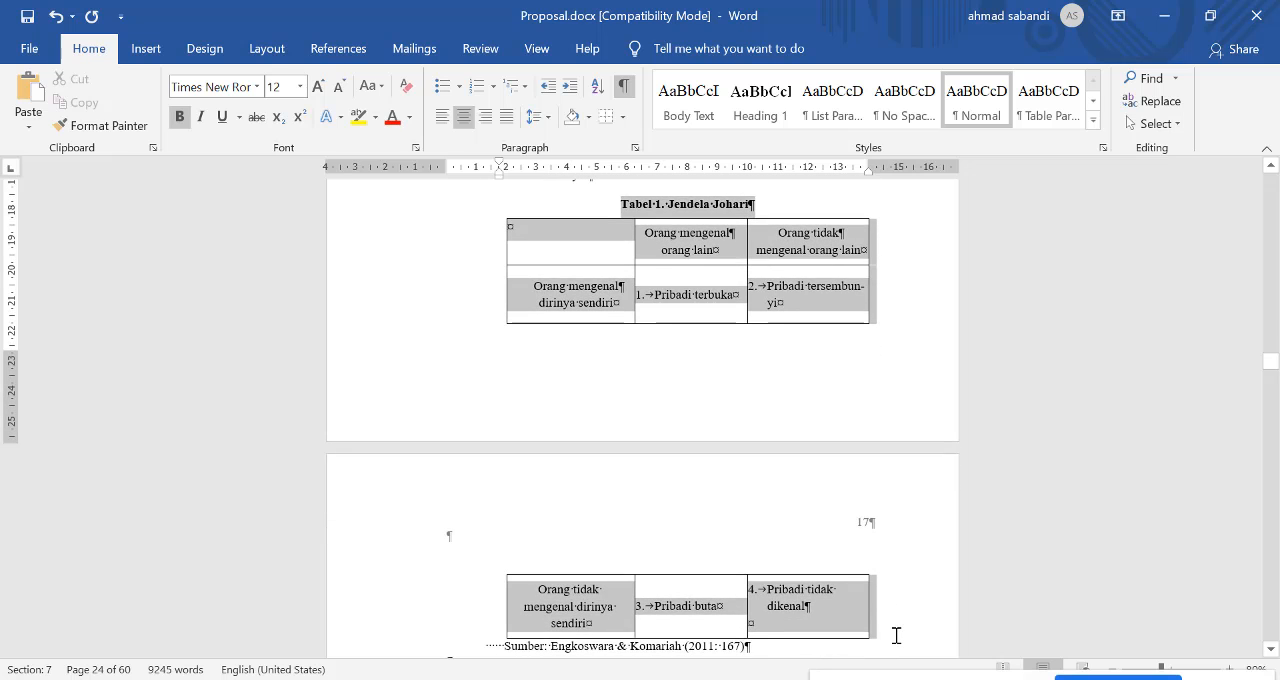
pyautogui.moveTo(814, 637); pyautogui.dragTo(757, 503)
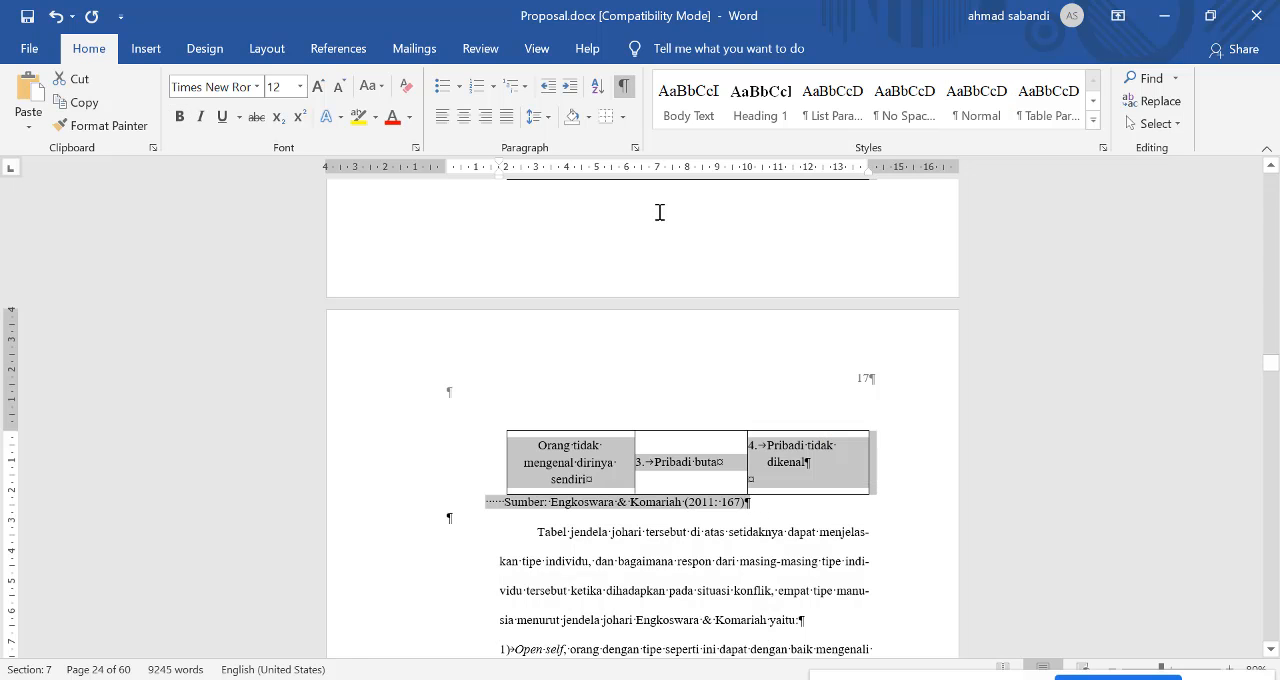
pyautogui.scroll(2, 657, 218)
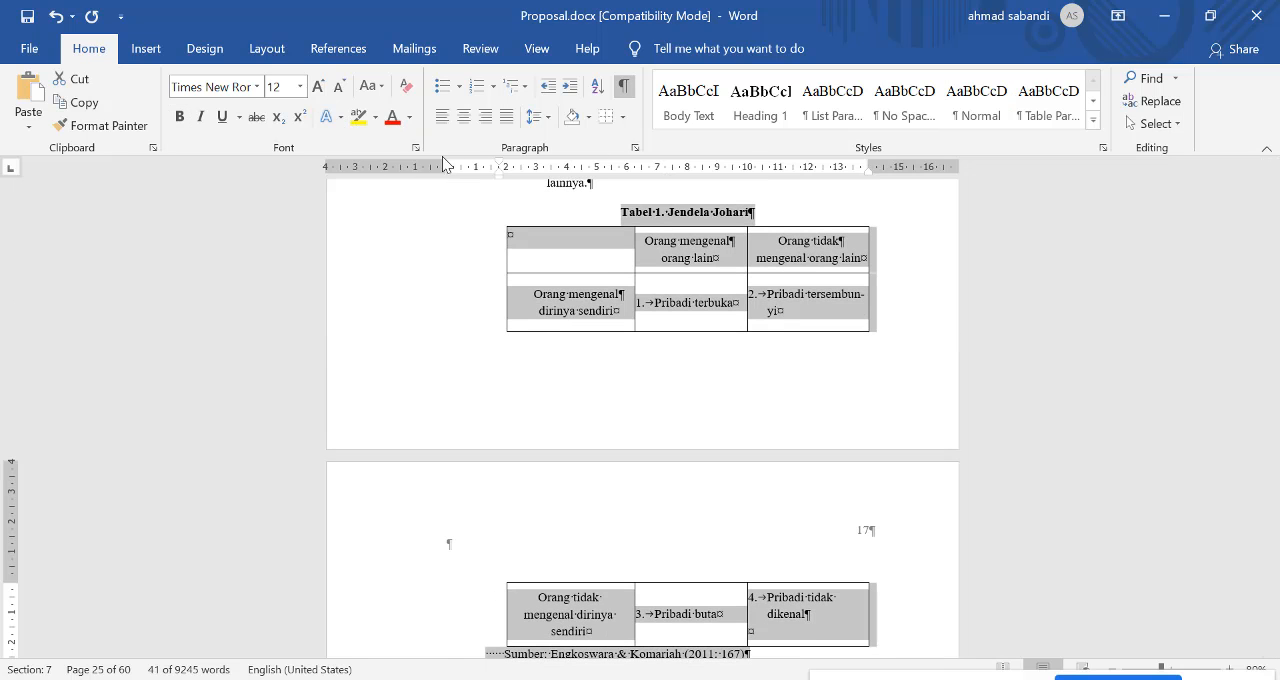
pyautogui.click(636, 148)
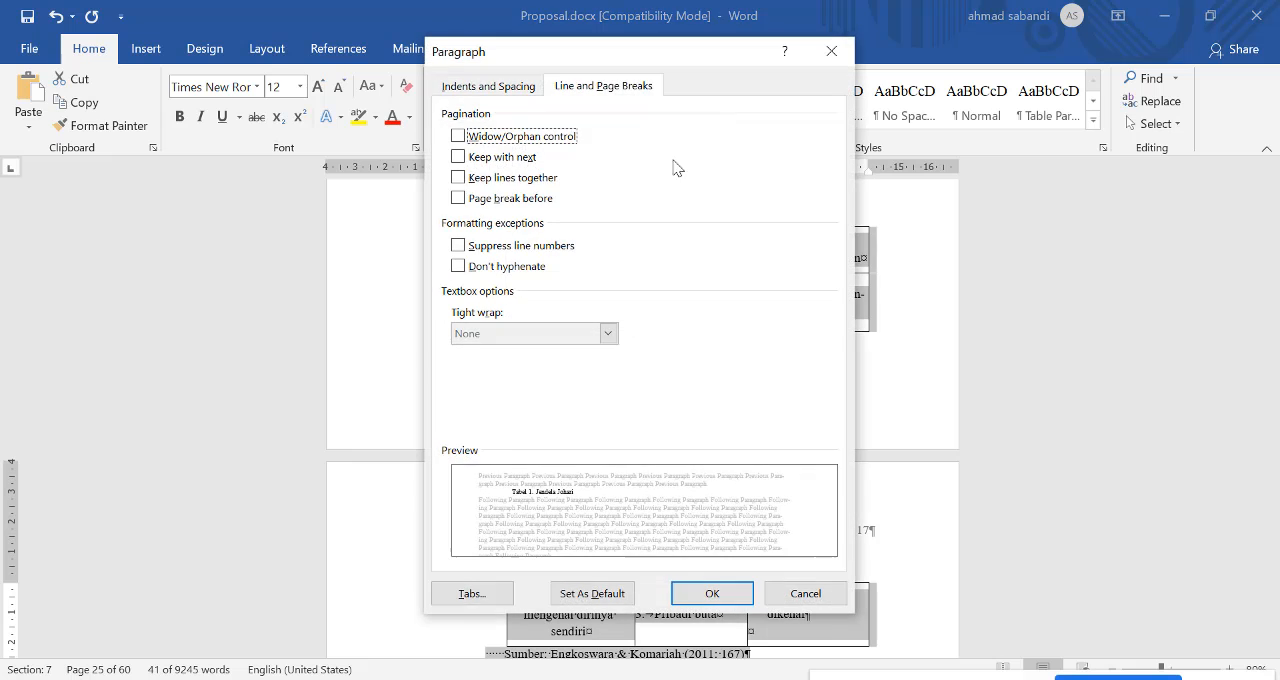
pyautogui.click(483, 160)
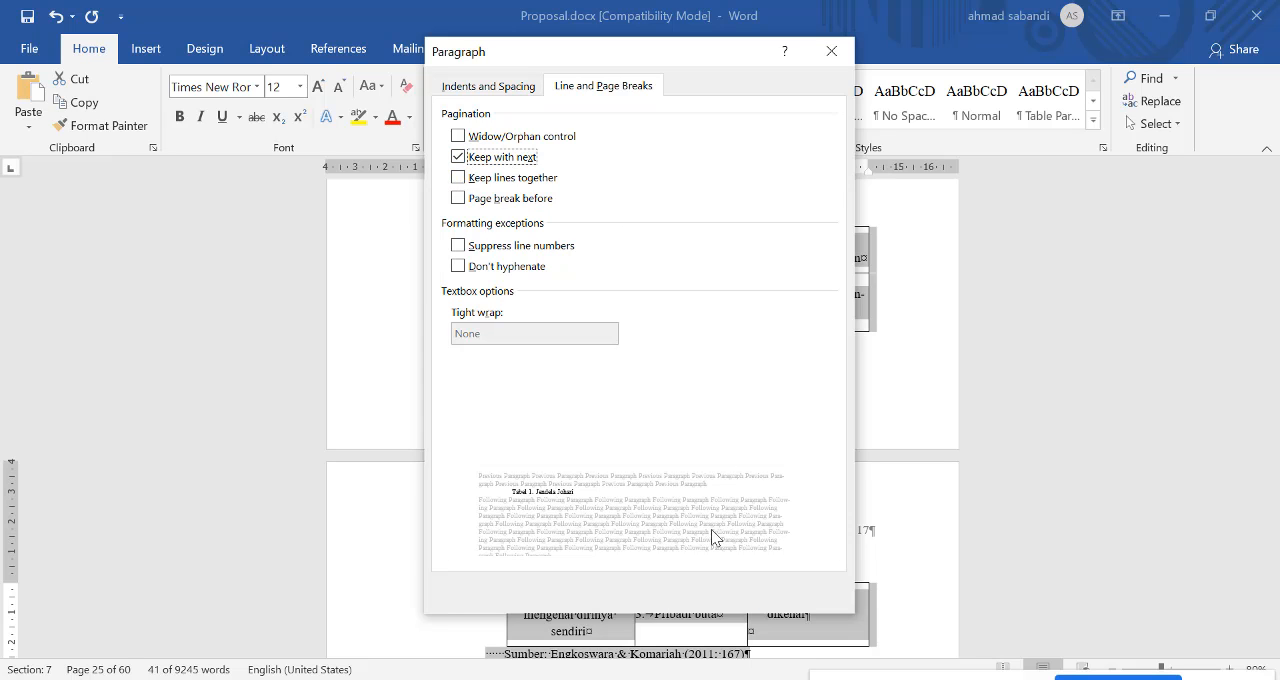
pyautogui.click(720, 594)
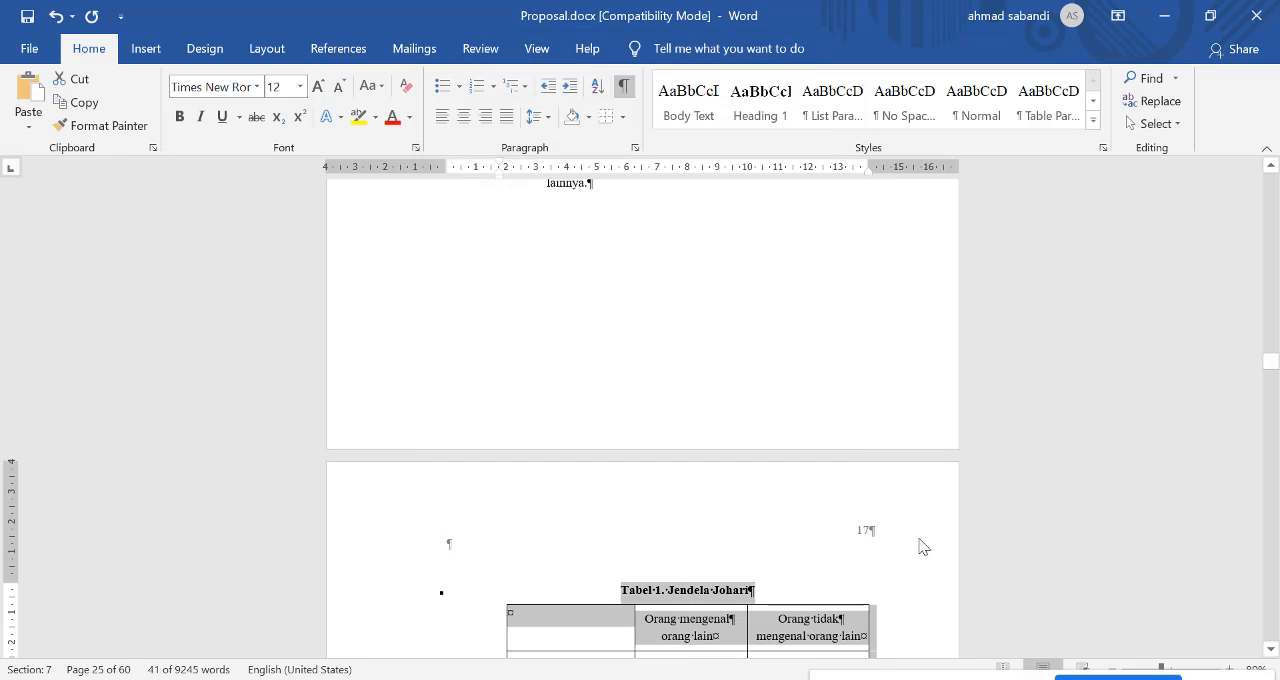
pyautogui.scroll(-3, 922, 546)
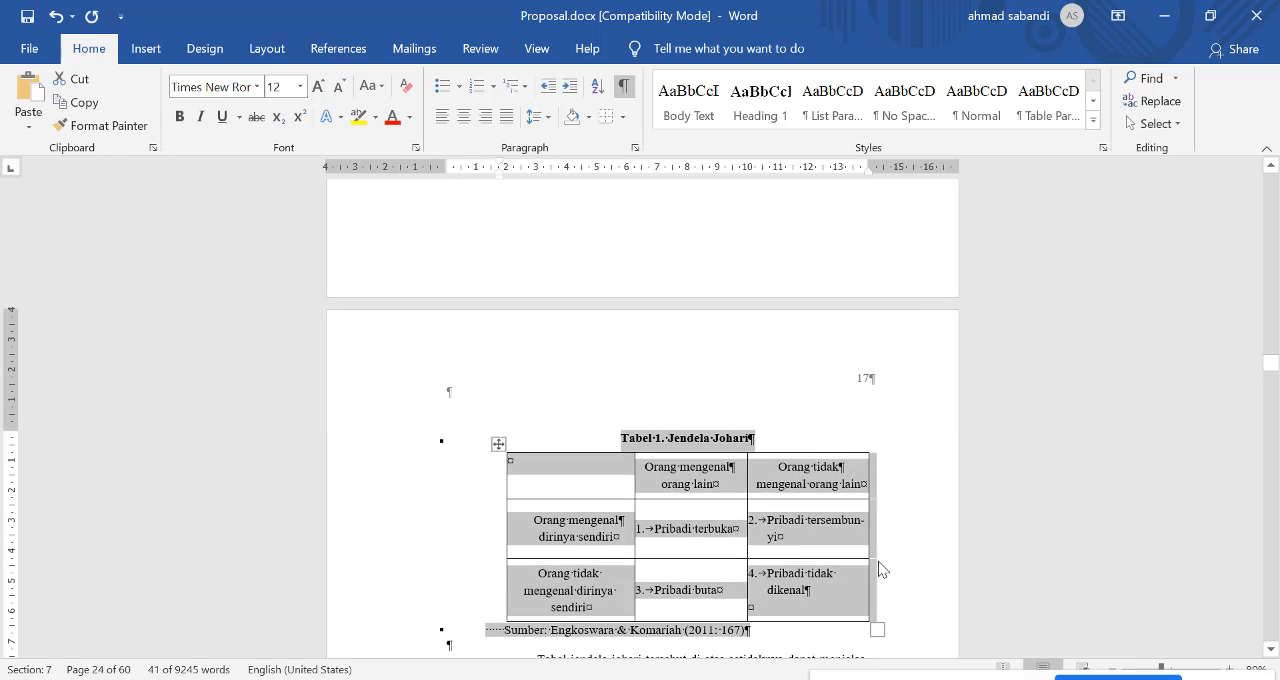
# Step: Undo the Keep with next setting and insert a page break directly before the "Tabel 1. Jendela Johari" caption
pyautogui.hotkey('ctrl', 'z')
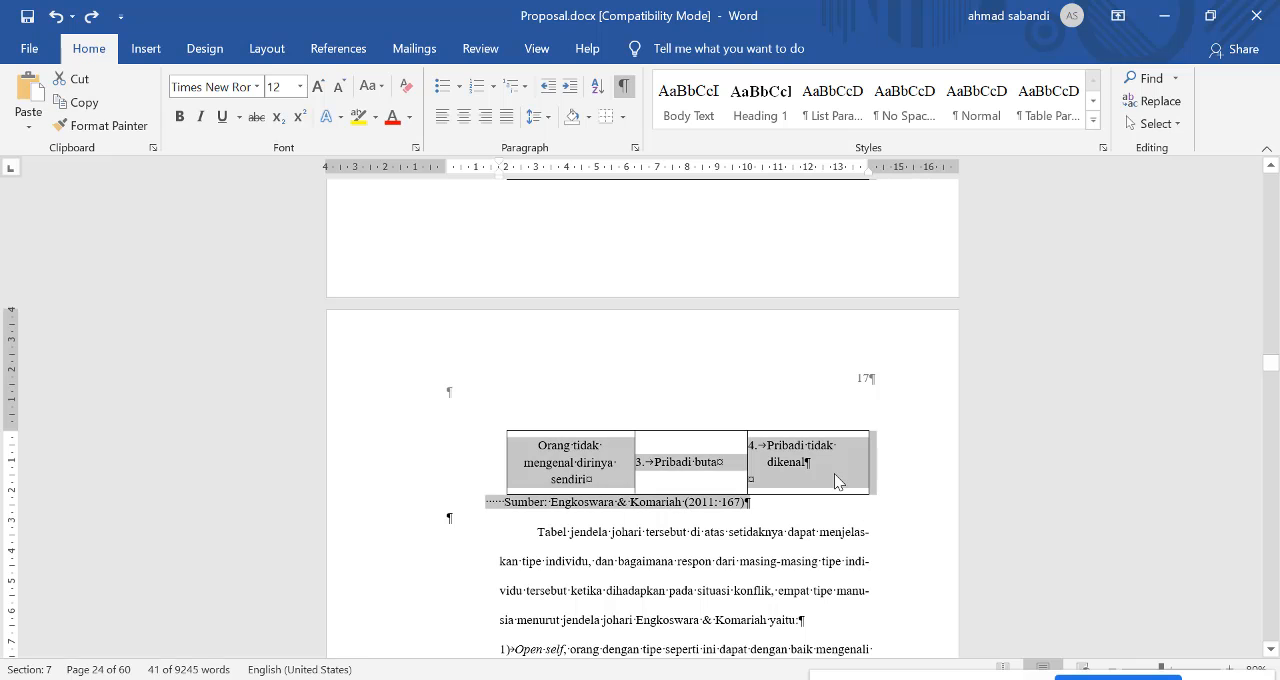
pyautogui.scroll(5, 677, 420)
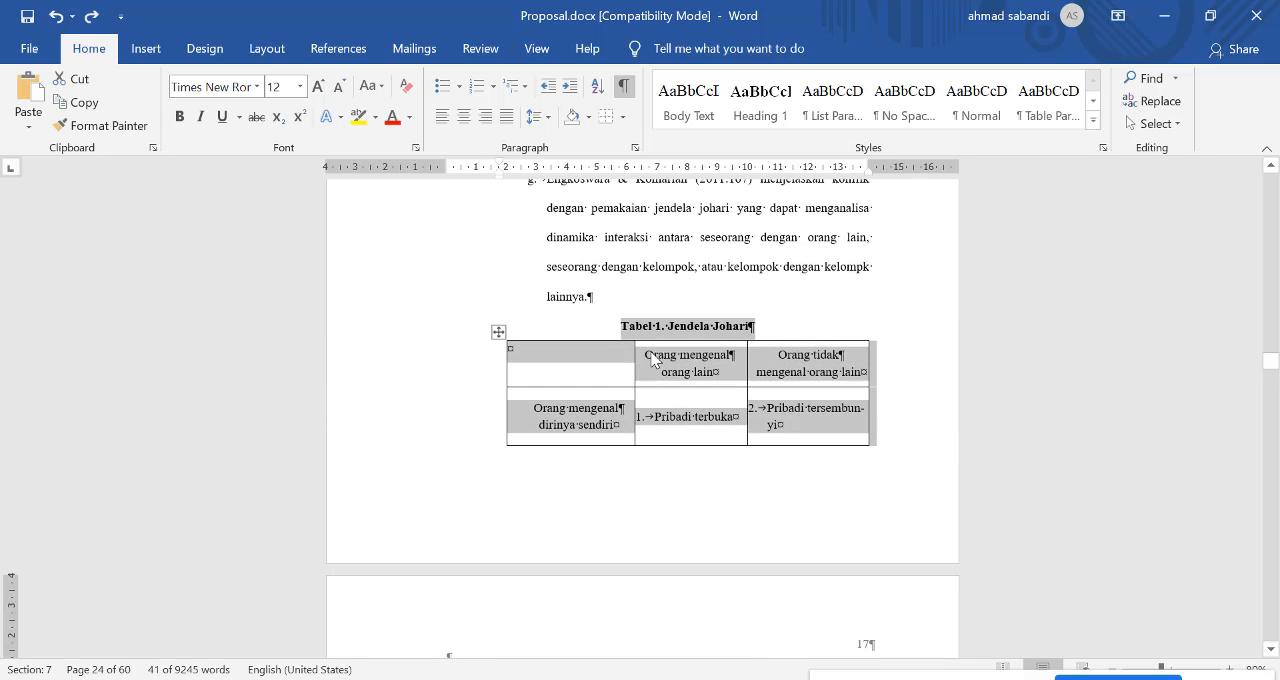
pyautogui.click(612, 302)
pyautogui.click(620, 326)
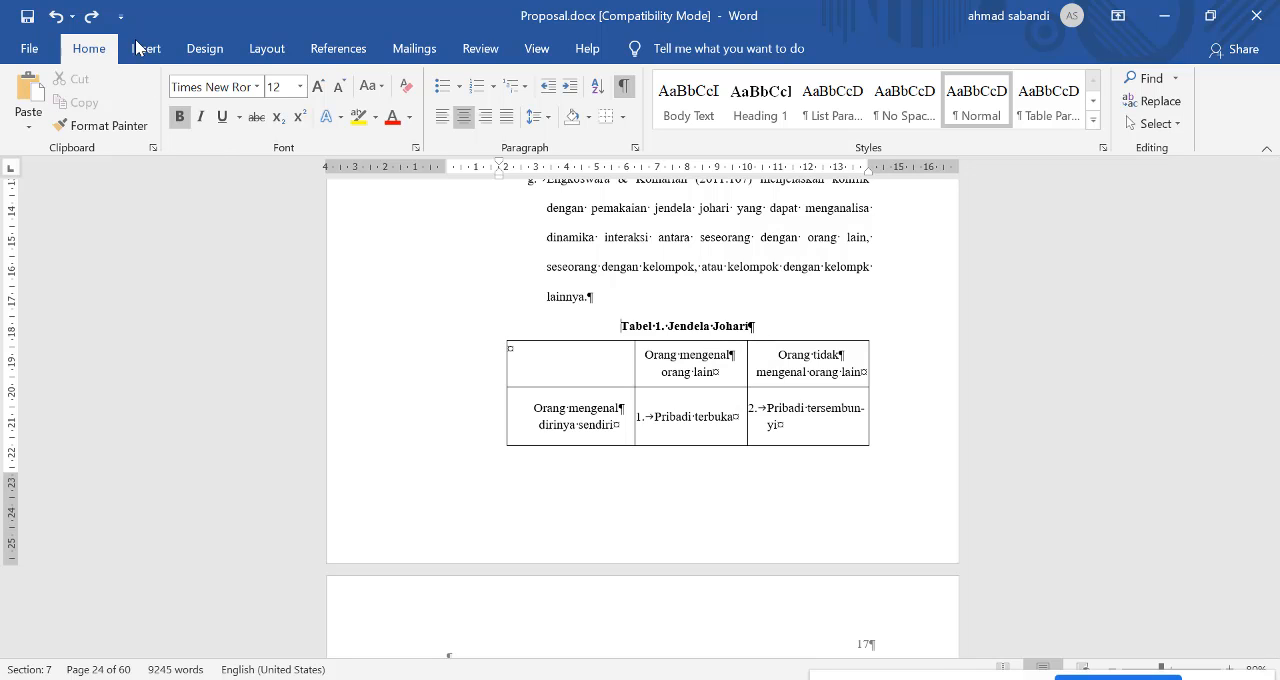
pyautogui.click(266, 49)
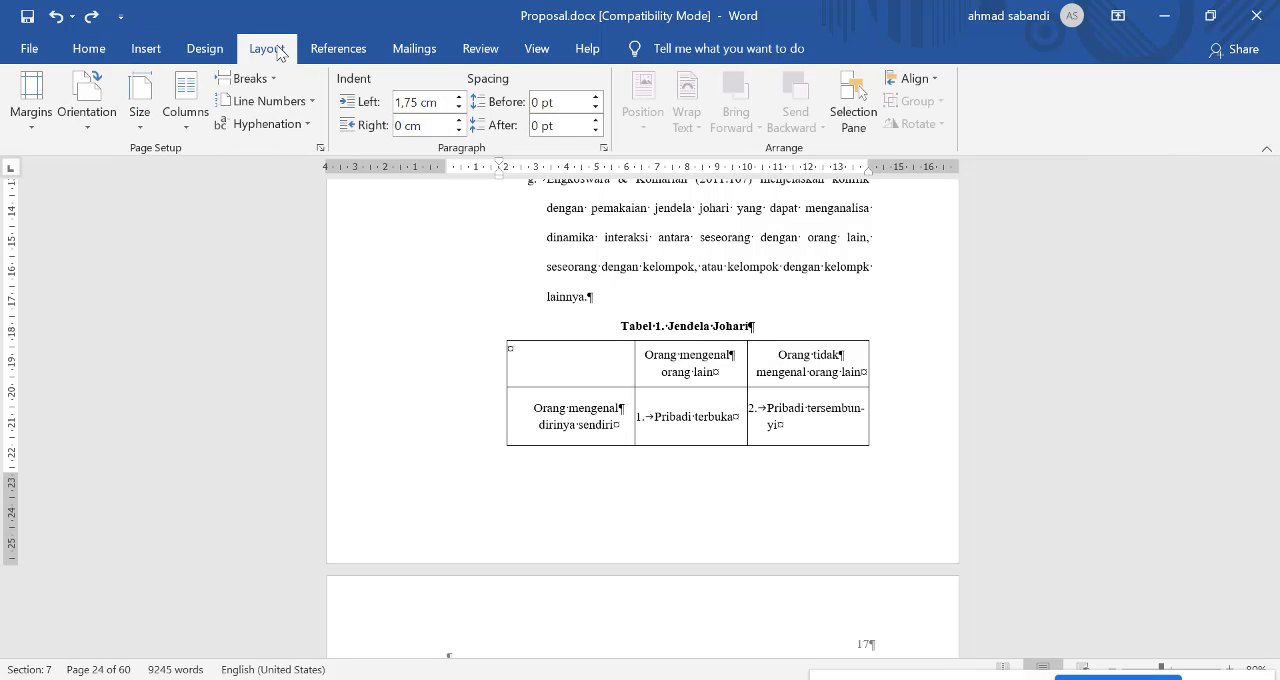
pyautogui.click(250, 79)
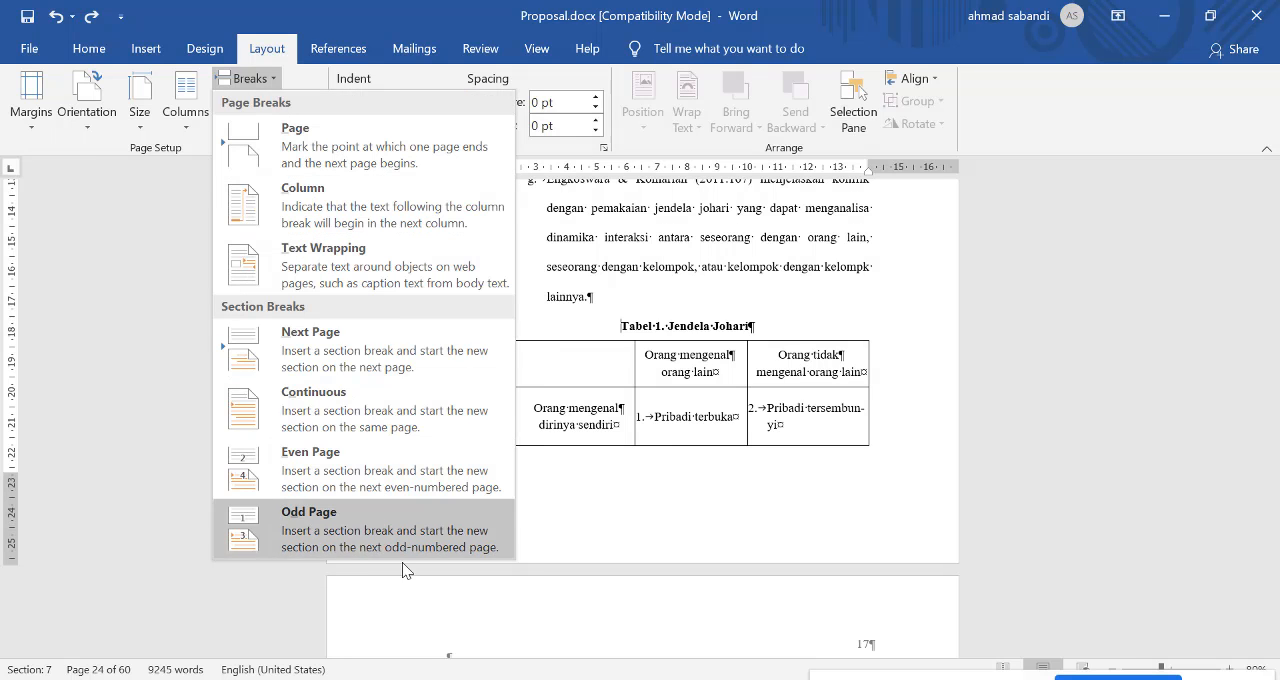
pyautogui.click(270, 143)
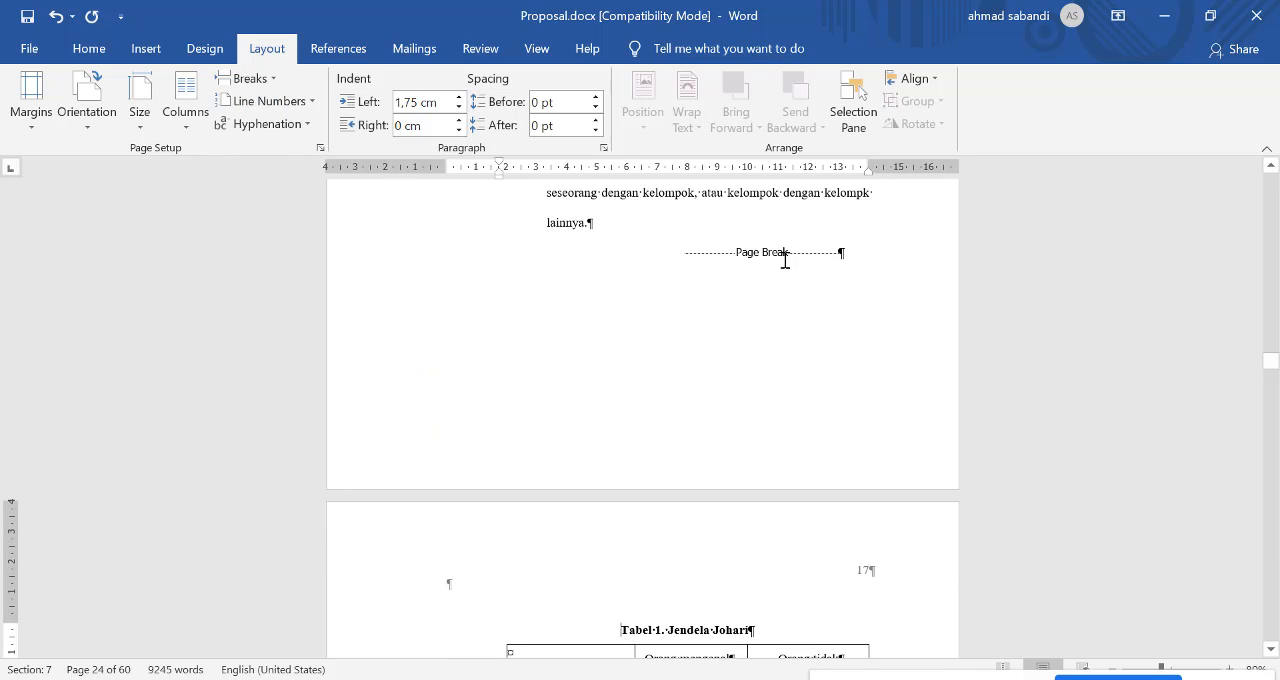
pyautogui.scroll(-4, 706, 403)
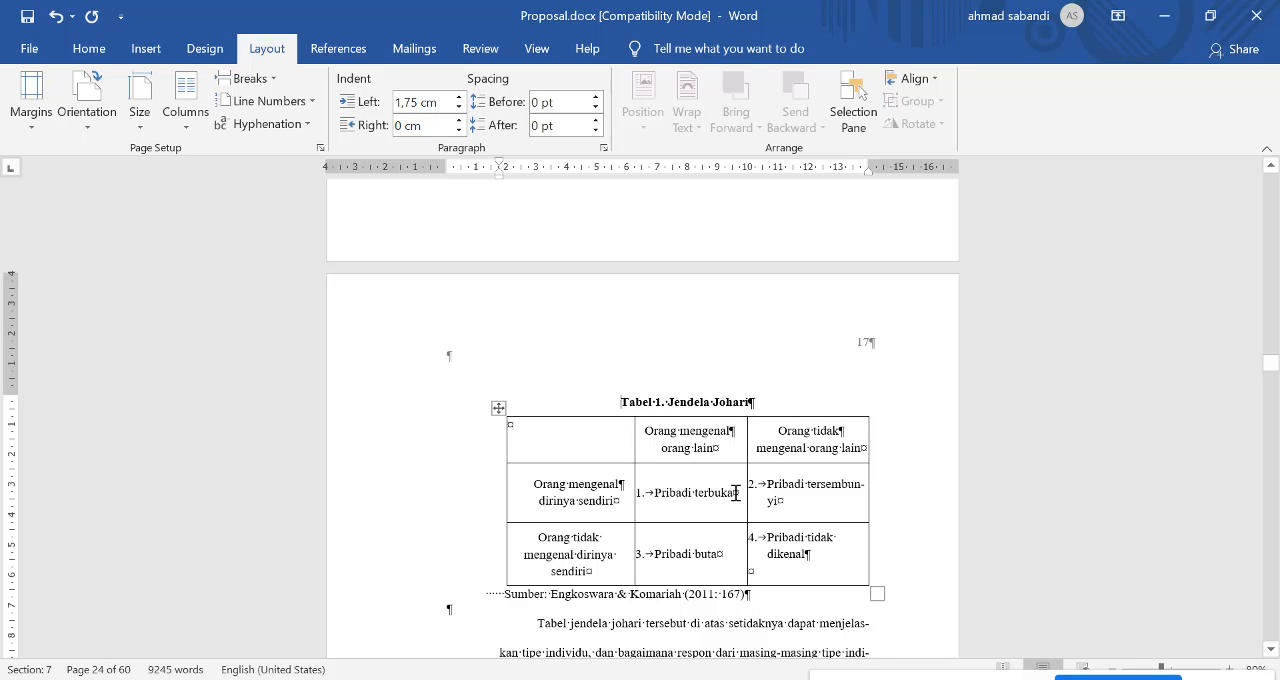
pyautogui.scroll(2, 720, 402)
pyautogui.click(612, 474)
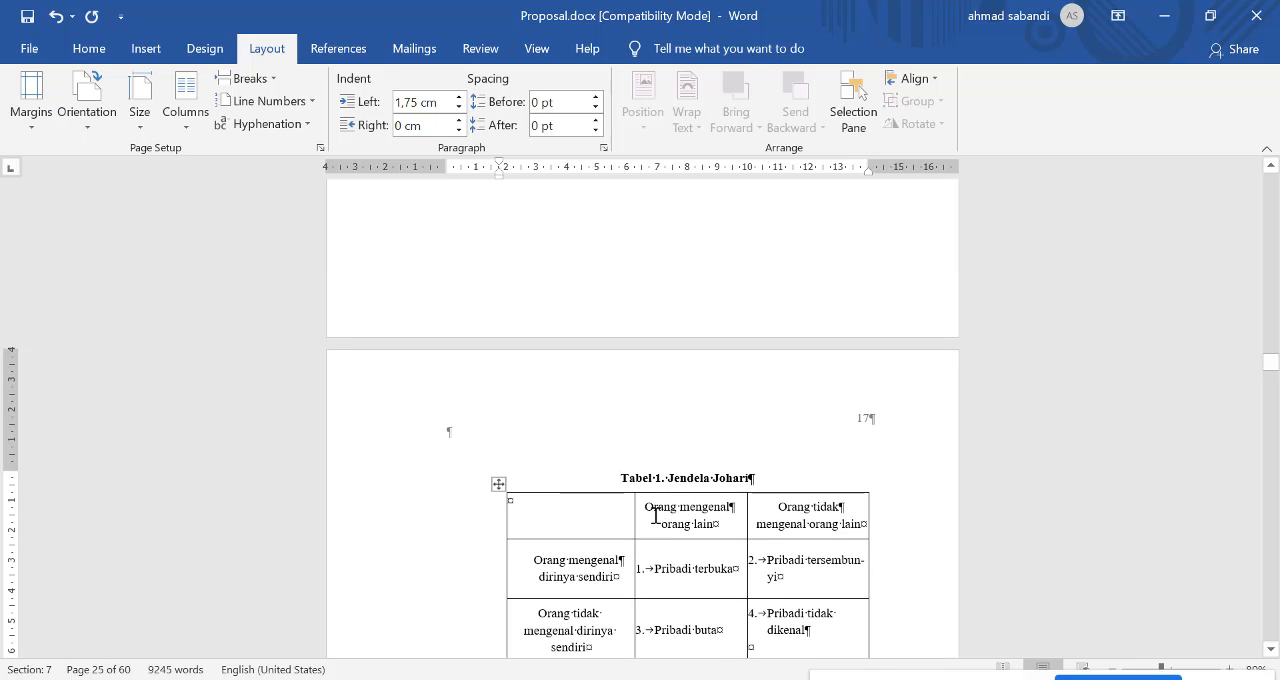
pyautogui.scroll(-1, 726, 509)
pyautogui.scroll(-1, 726, 509)
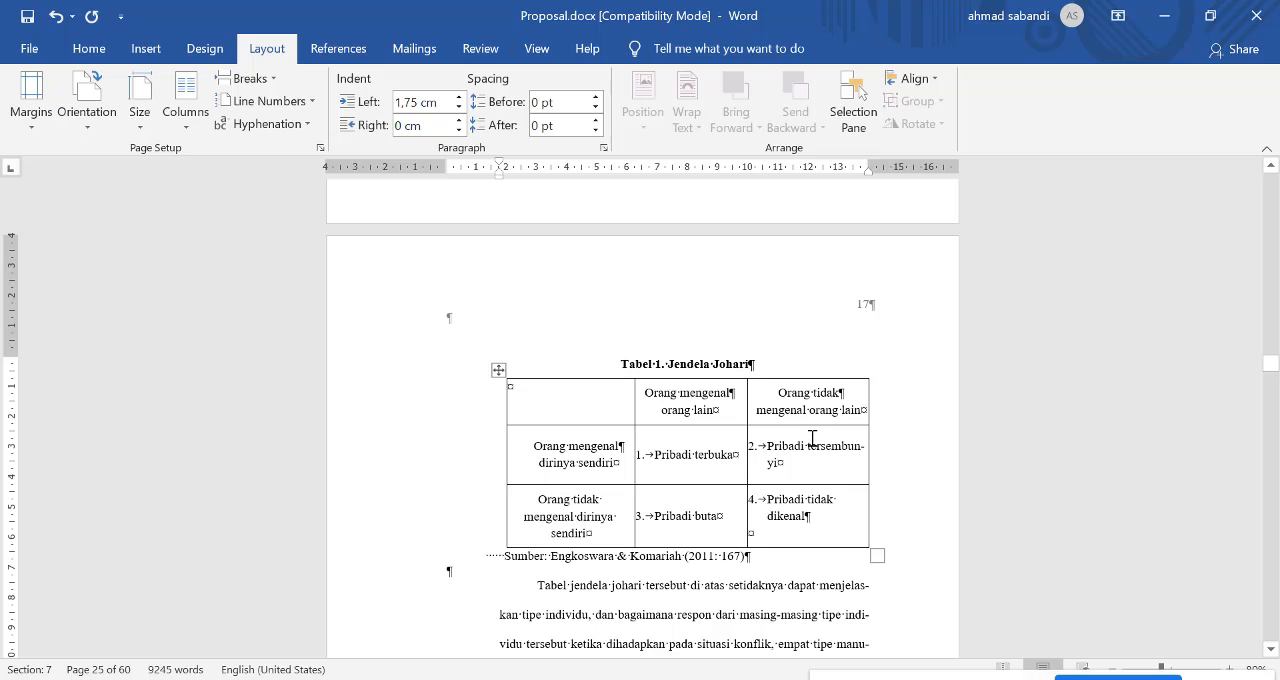
# Step: Delete the whole list item g paragraph directly above the page break
pyautogui.scroll(5, 812, 437)
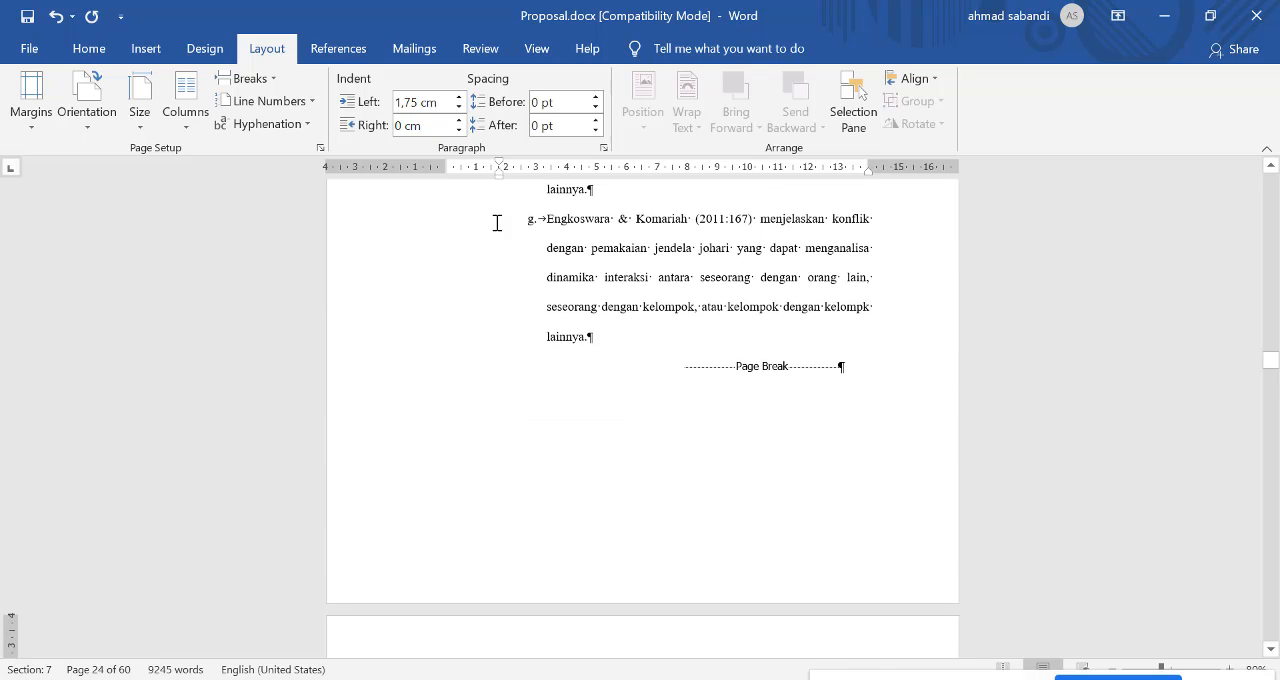
pyautogui.moveTo(609, 233); pyautogui.dragTo(586, 323)
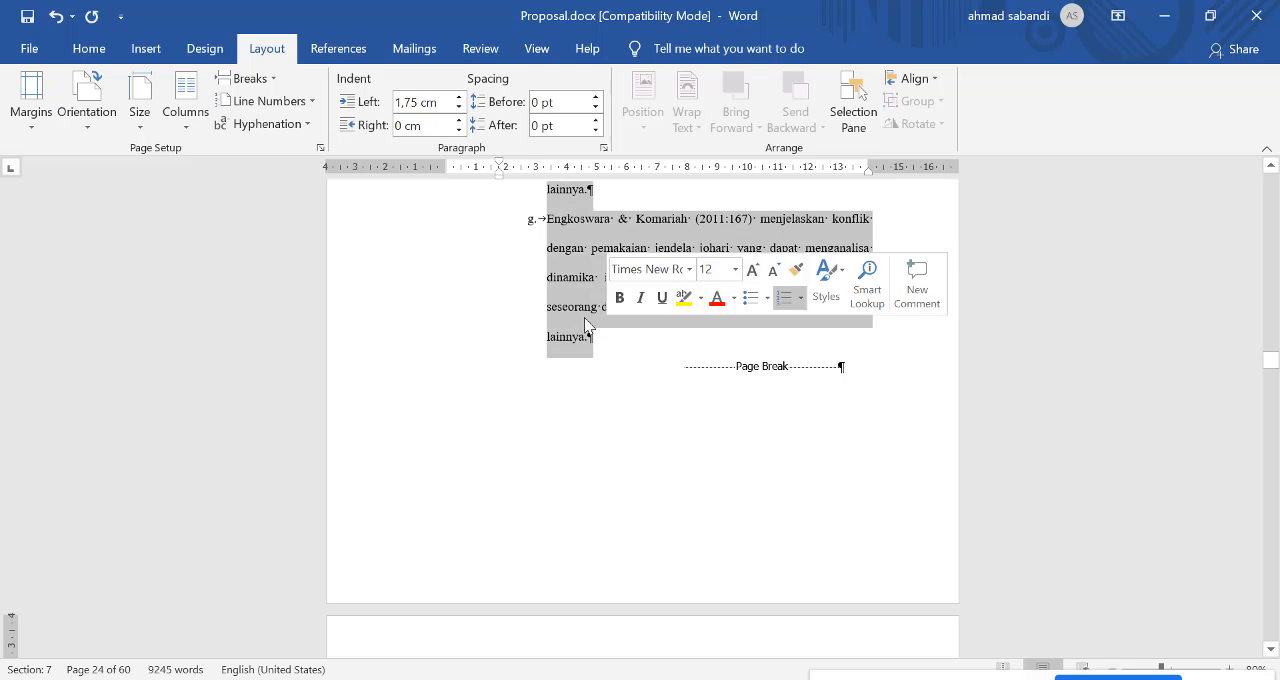
pyautogui.click(517, 266)
pyautogui.tripleClick(580, 264)
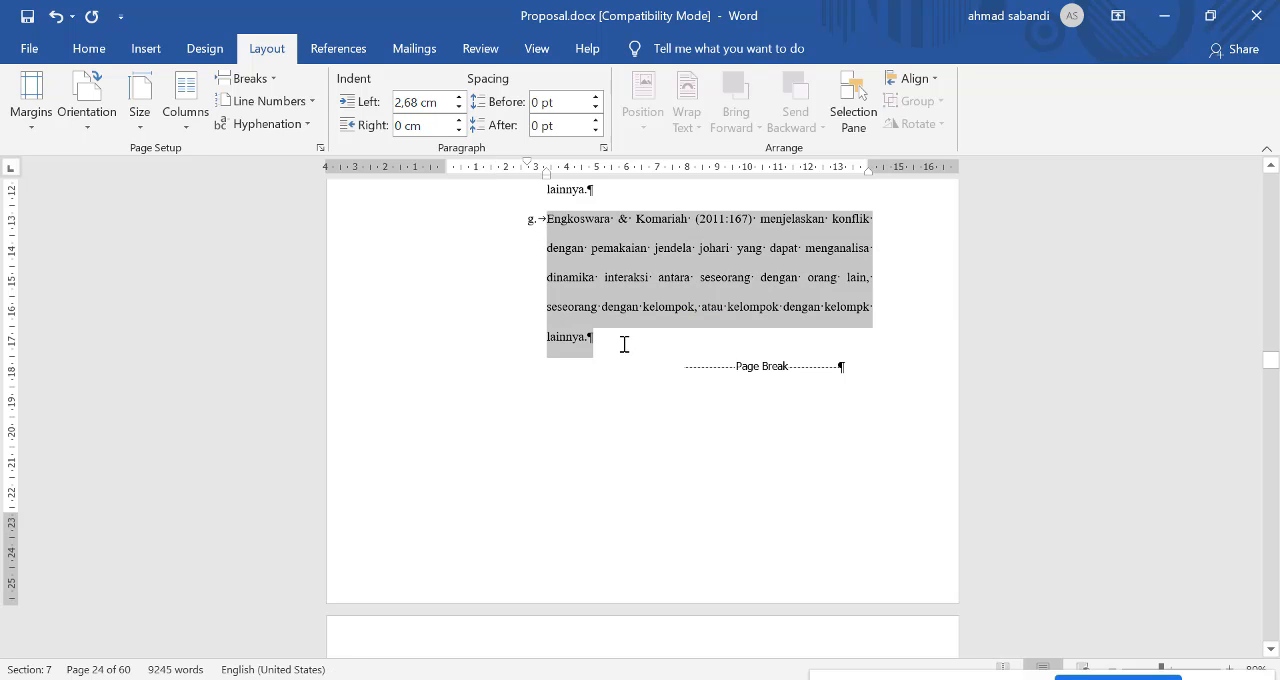
pyautogui.press('Delete')
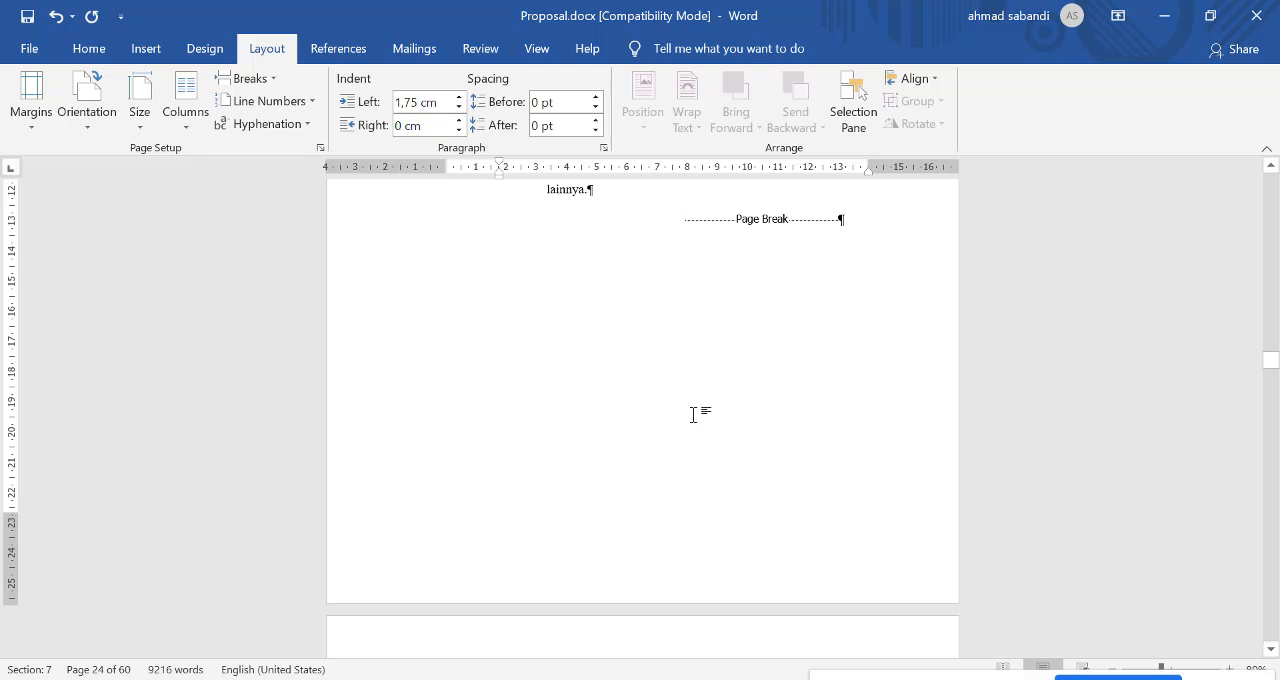
pyautogui.scroll(-3, 700, 340)
pyautogui.scroll(-2, 650, 327)
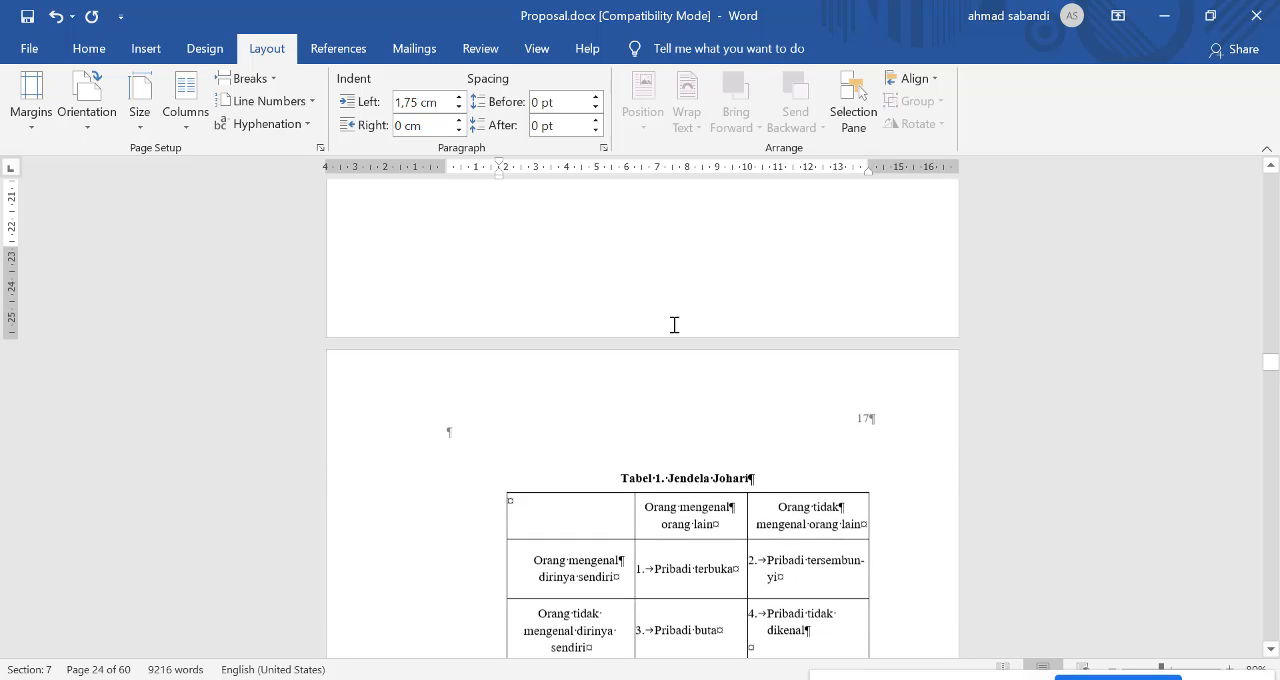
pyautogui.scroll(-3, 723, 306)
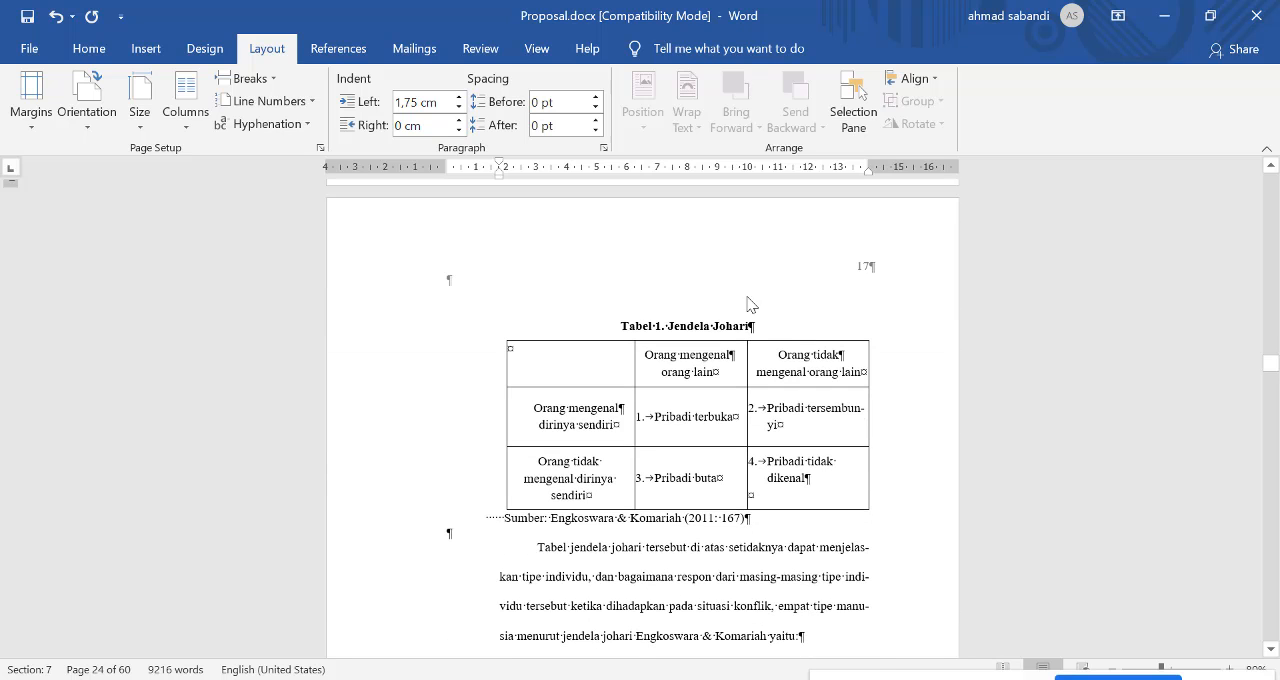
# Step: Remove the page break and its leftover empty paragraph before the "Tabel 1. Jendela Johari" caption
pyautogui.scroll(5, 750, 300)
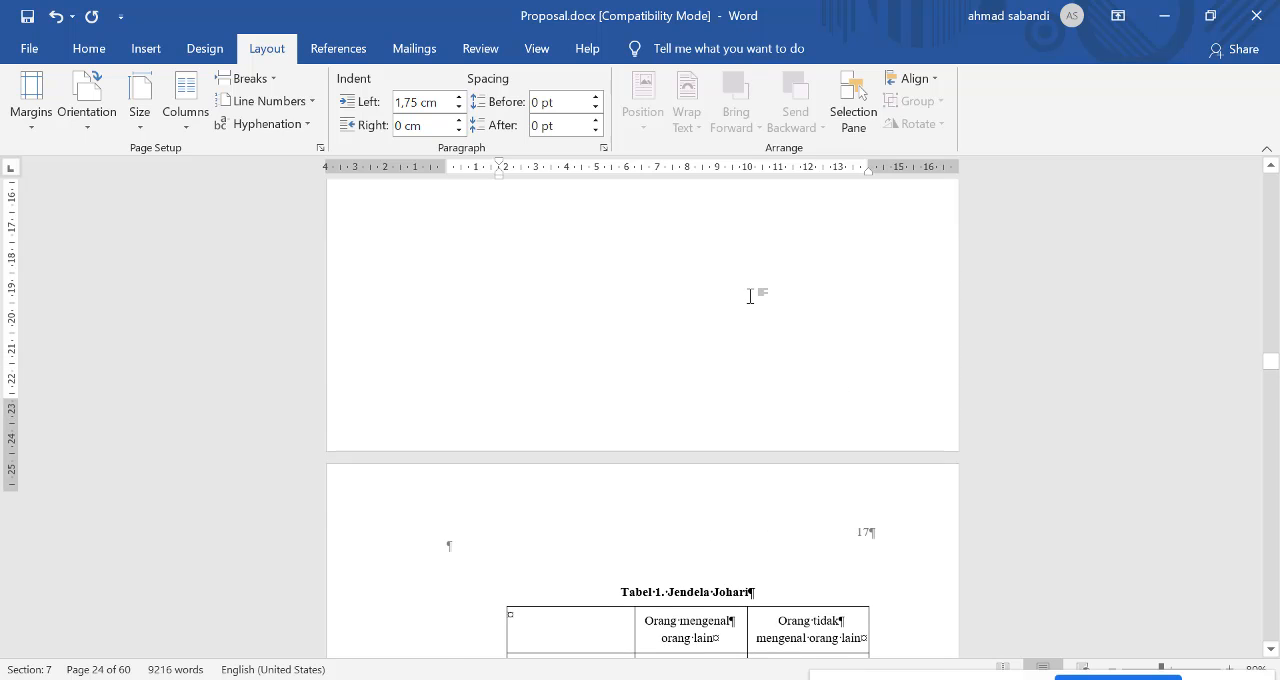
pyautogui.scroll(4, 750, 296)
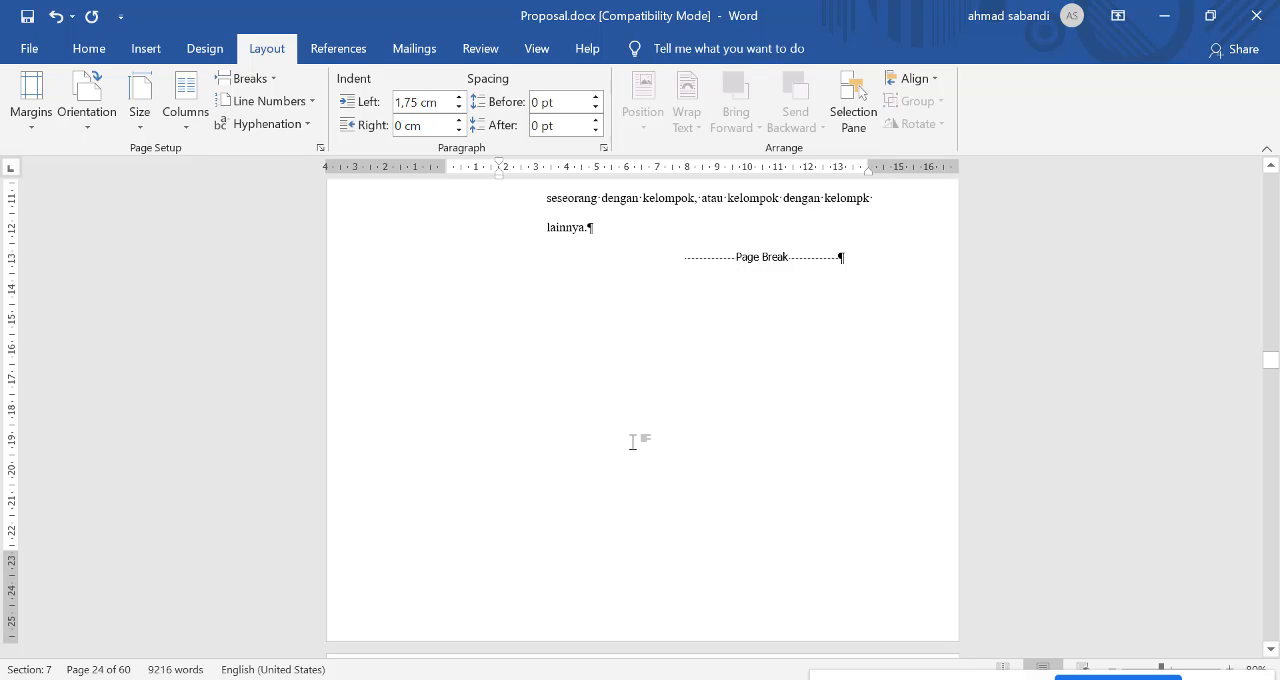
pyautogui.press('Delete')
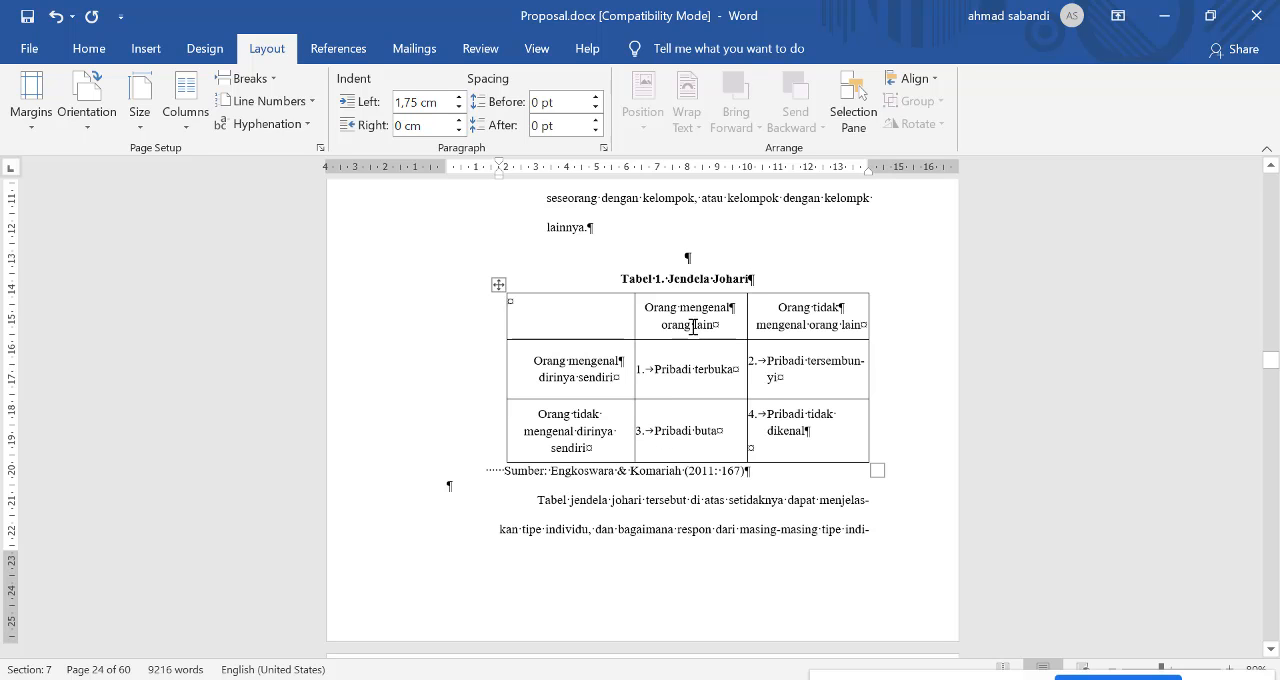
pyautogui.press('Delete')
# Step: Apply the Keep with next pagination option to the "Tabel 1. Jendela Johari" caption, all table rows and the source line
pyautogui.moveTo(619, 257); pyautogui.dragTo(862, 451)
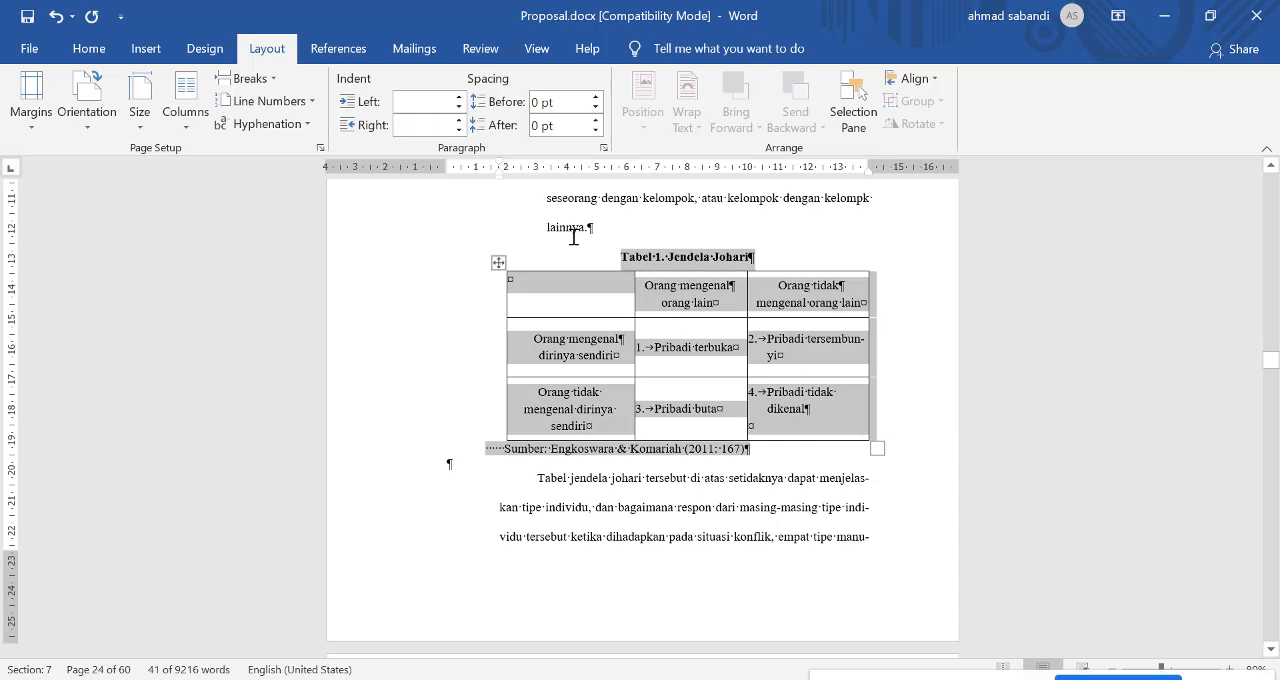
pyautogui.click(604, 148)
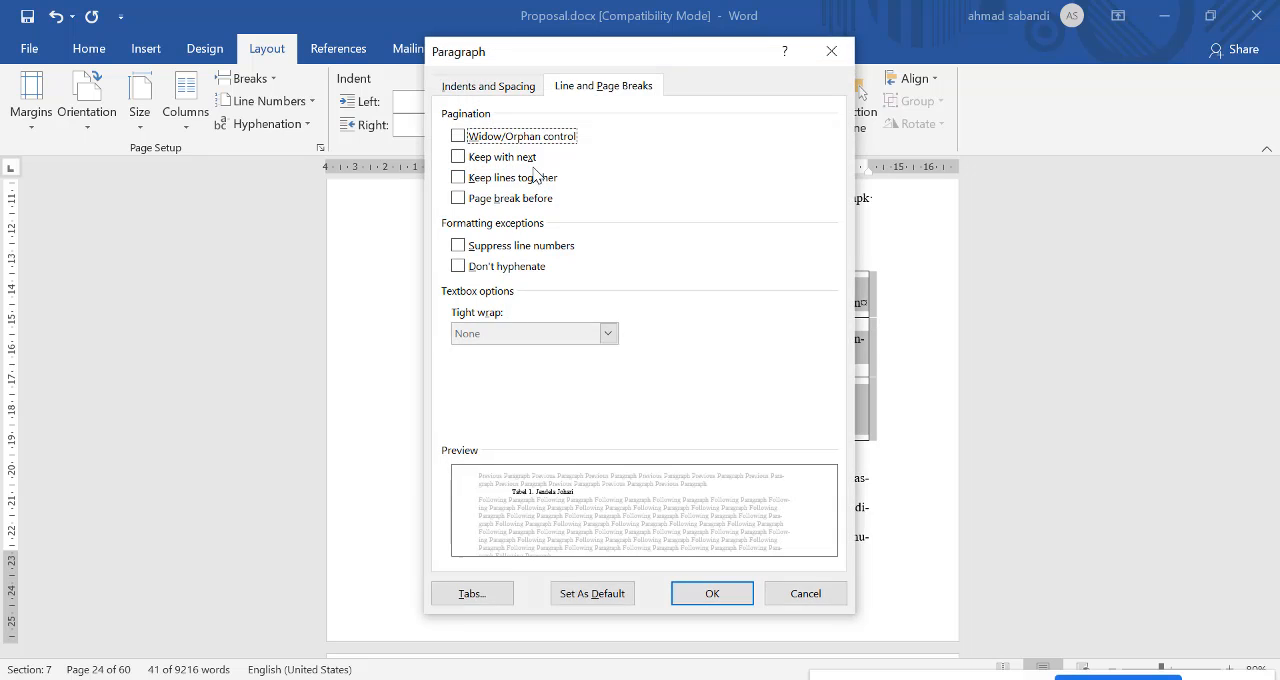
pyautogui.click(505, 158)
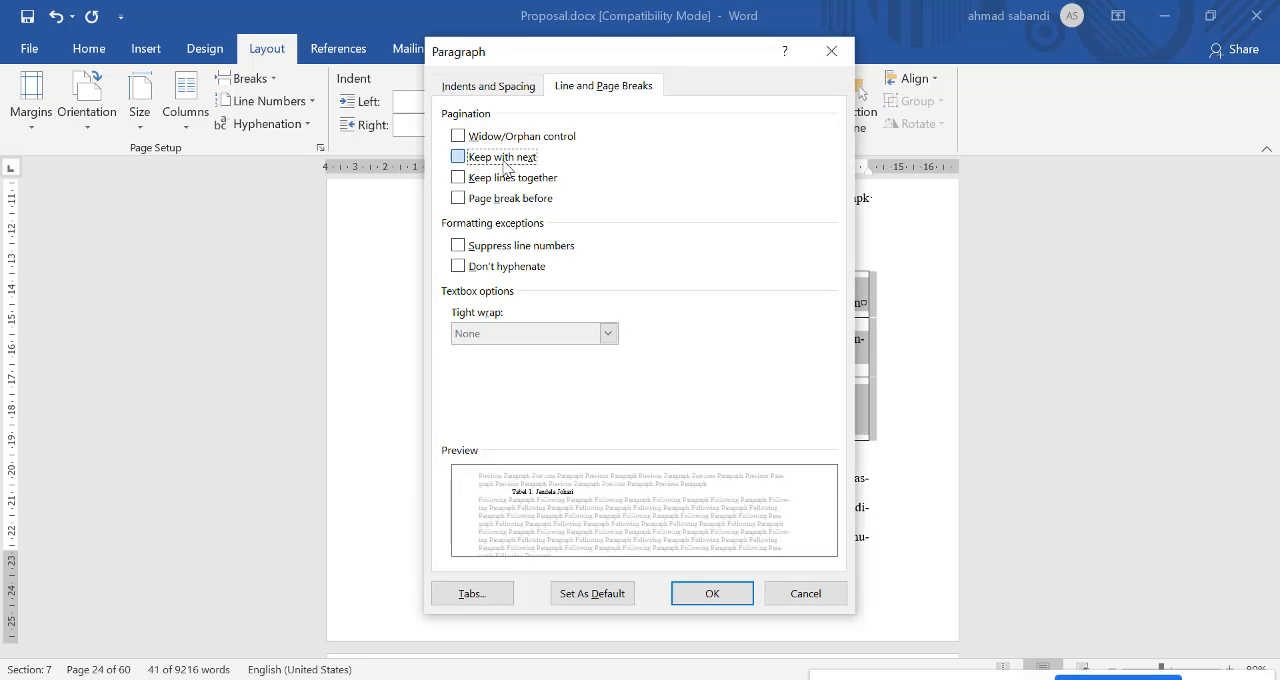
pyautogui.click(722, 596)
# Step: Copy the second line of list item f and paste it twice before "interaksi" in the same paragraph to push the table down
pyautogui.scroll(3, 720, 355)
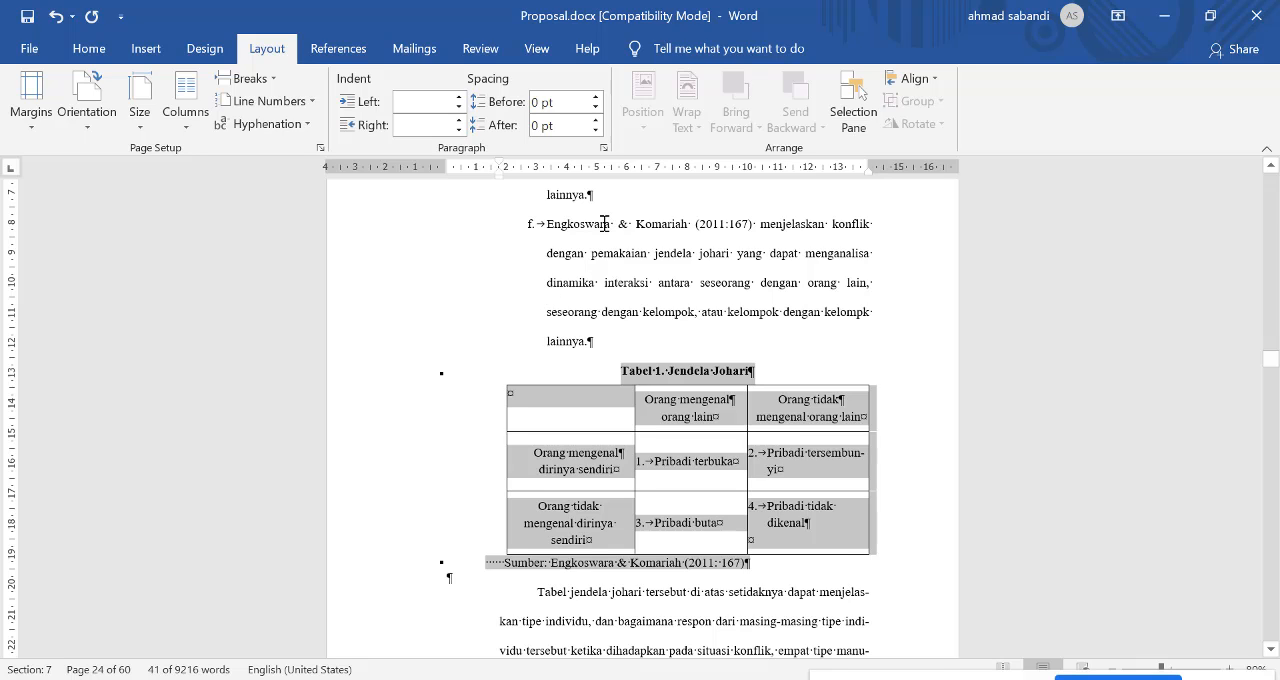
pyautogui.moveTo(547, 224); pyautogui.dragTo(830, 225)
pyautogui.moveTo(540, 254); pyautogui.dragTo(879, 263)
pyautogui.hotkey('ctrl', 'c')
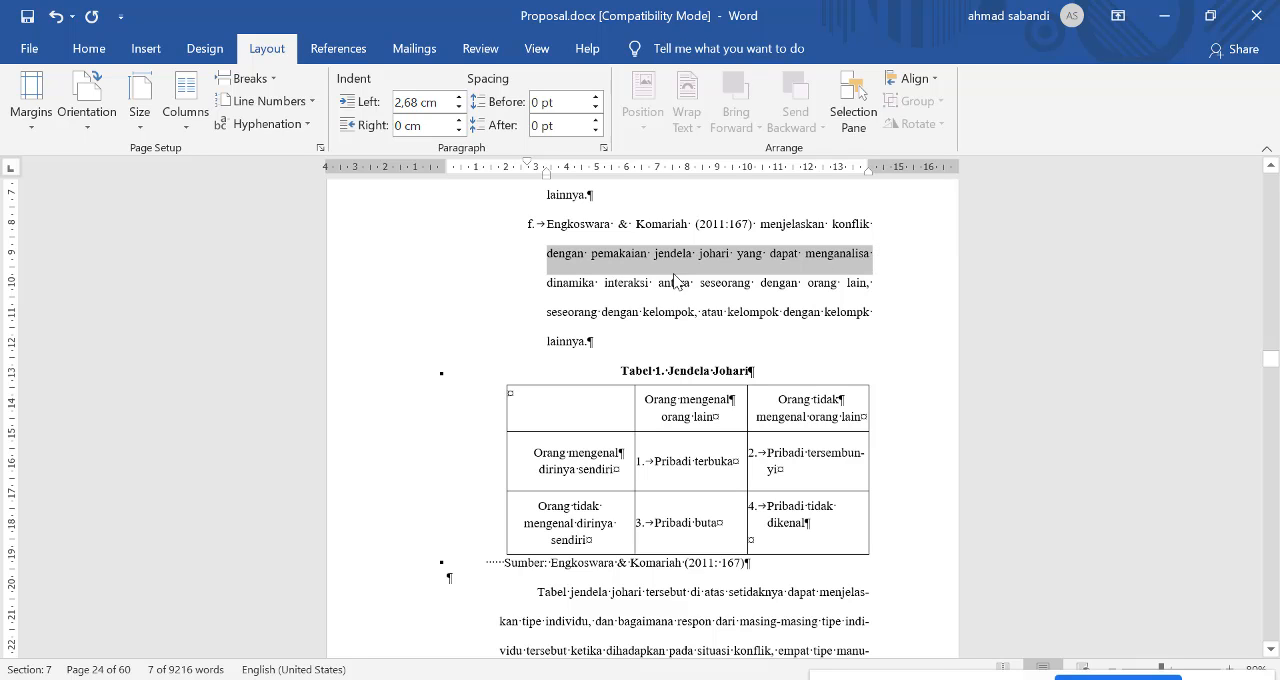
pyautogui.click(605, 283)
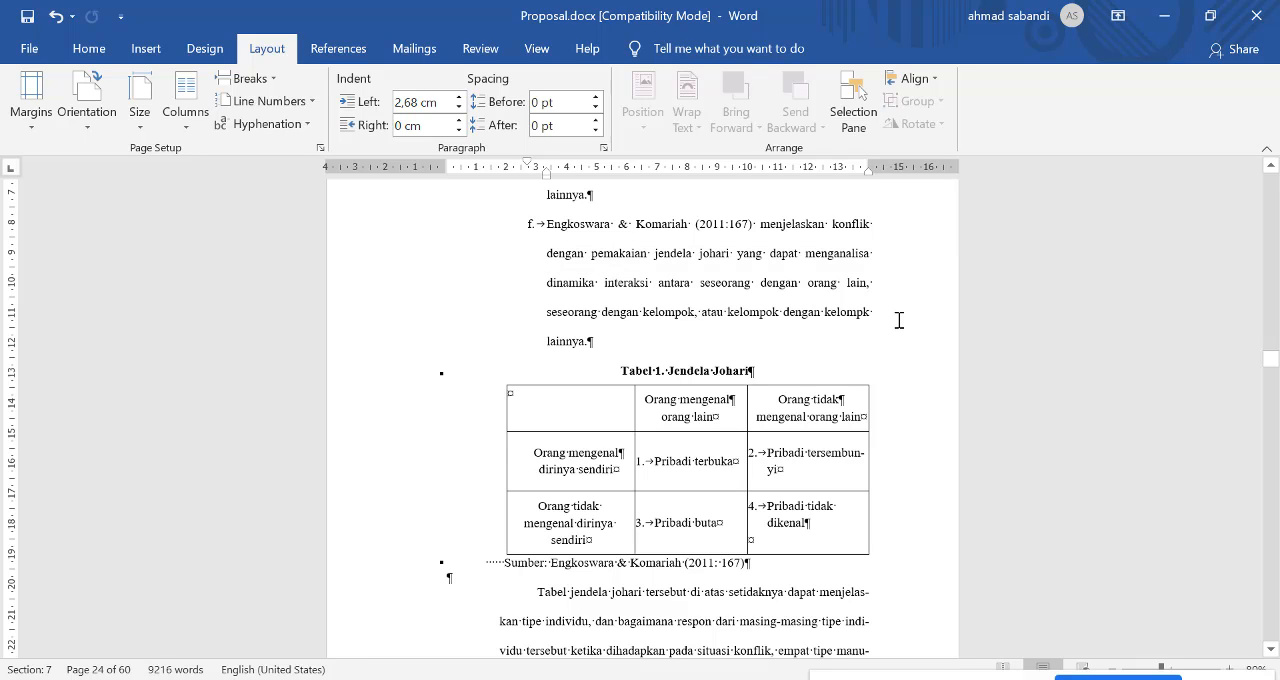
pyautogui.hotkey('ctrl', 'v')
# Step: Paste the copied line once more before "interaksi" in list item f to push the caption and table onto the following page
pyautogui.hotkey('ctrl', 'v')
pyautogui.scroll(-2, 886, 348)
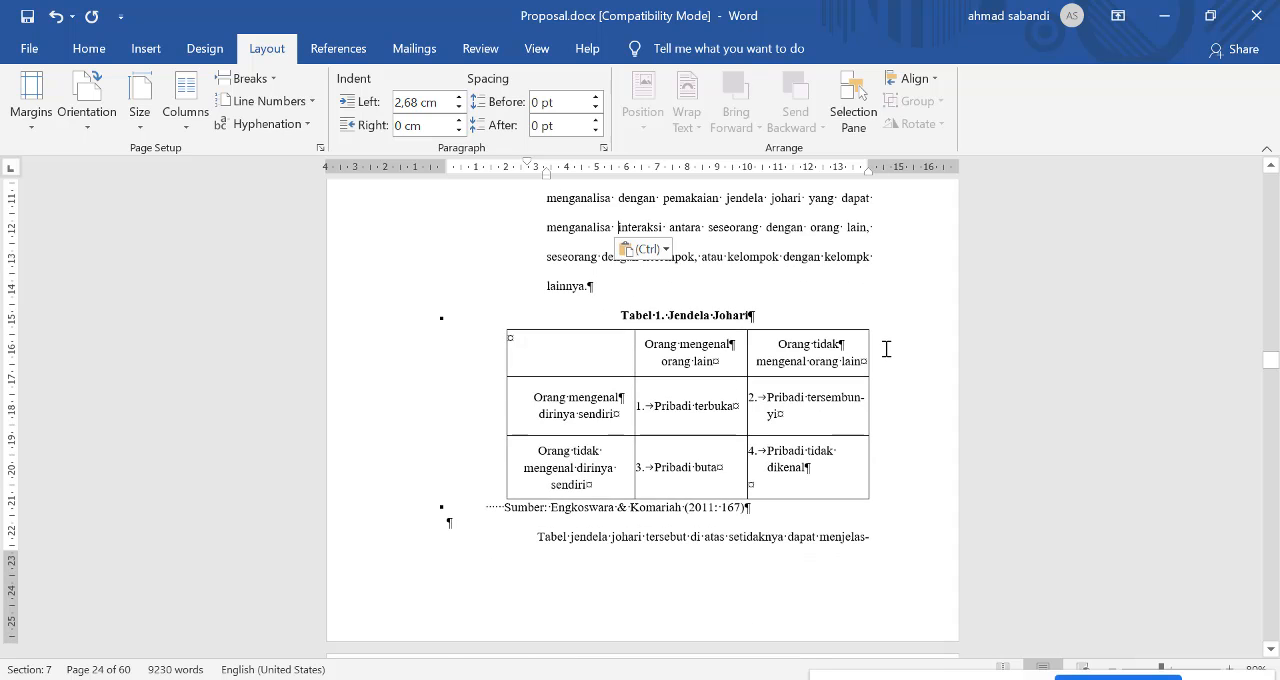
pyautogui.hotkey('ctrl', 'v')
pyautogui.press('ctrl')
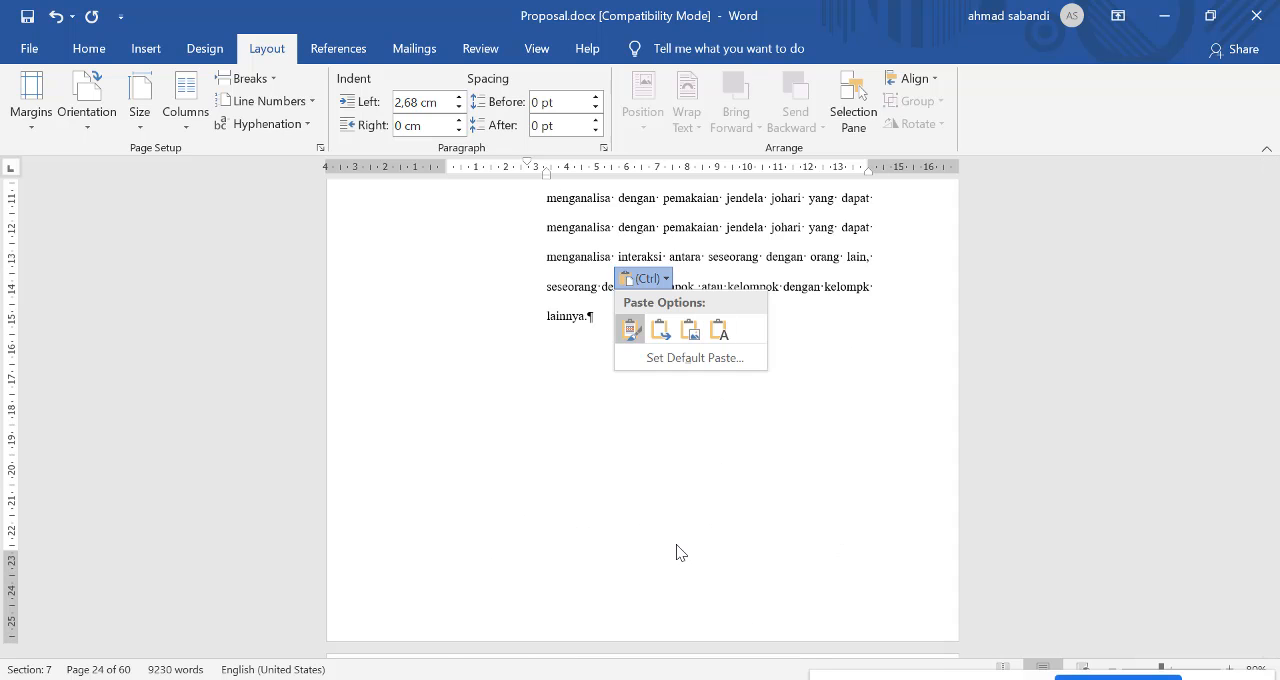
pyautogui.keyDown('ctrl'); pyautogui.scroll(-3, 712, 583); pyautogui.keyUp('ctrl')
pyautogui.keyDown('ctrl'); pyautogui.scroll(-2, 764, 551); pyautogui.keyUp('ctrl')
pyautogui.keyDown('ctrl'); pyautogui.scroll(5, 762, 550); pyautogui.keyUp('ctrl')
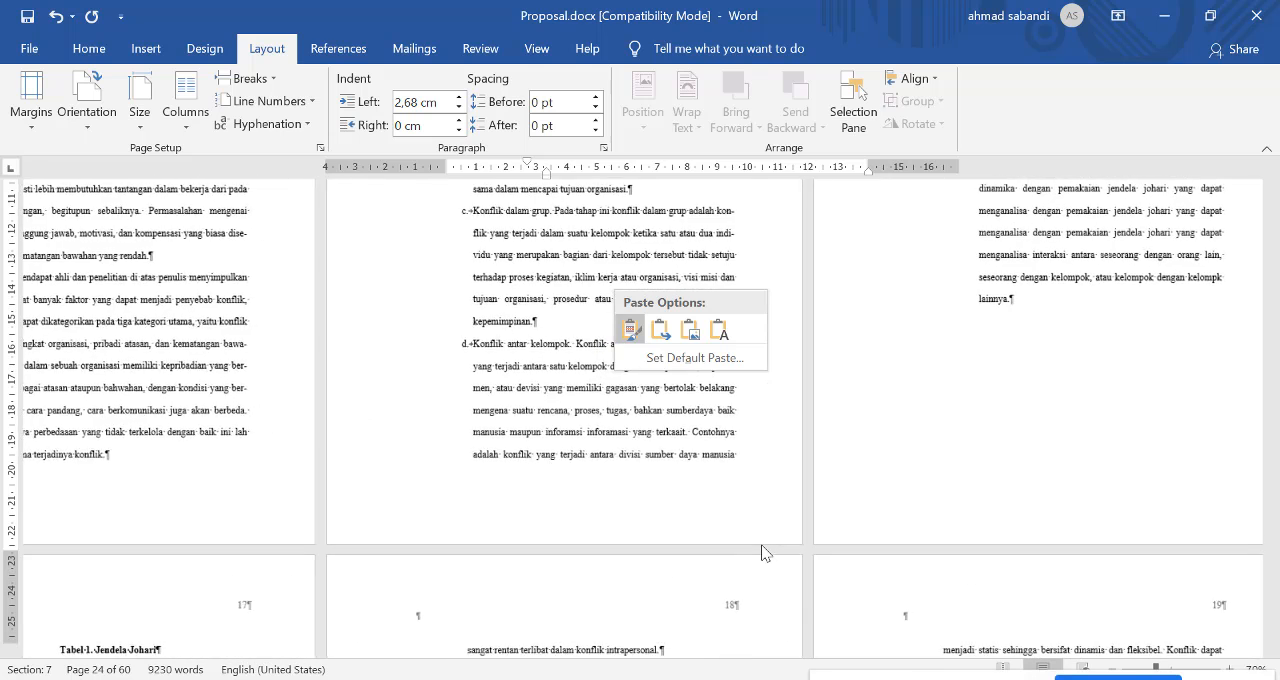
pyautogui.keyDown('ctrl'); pyautogui.scroll(3, 694, 476); pyautogui.keyUp('ctrl')
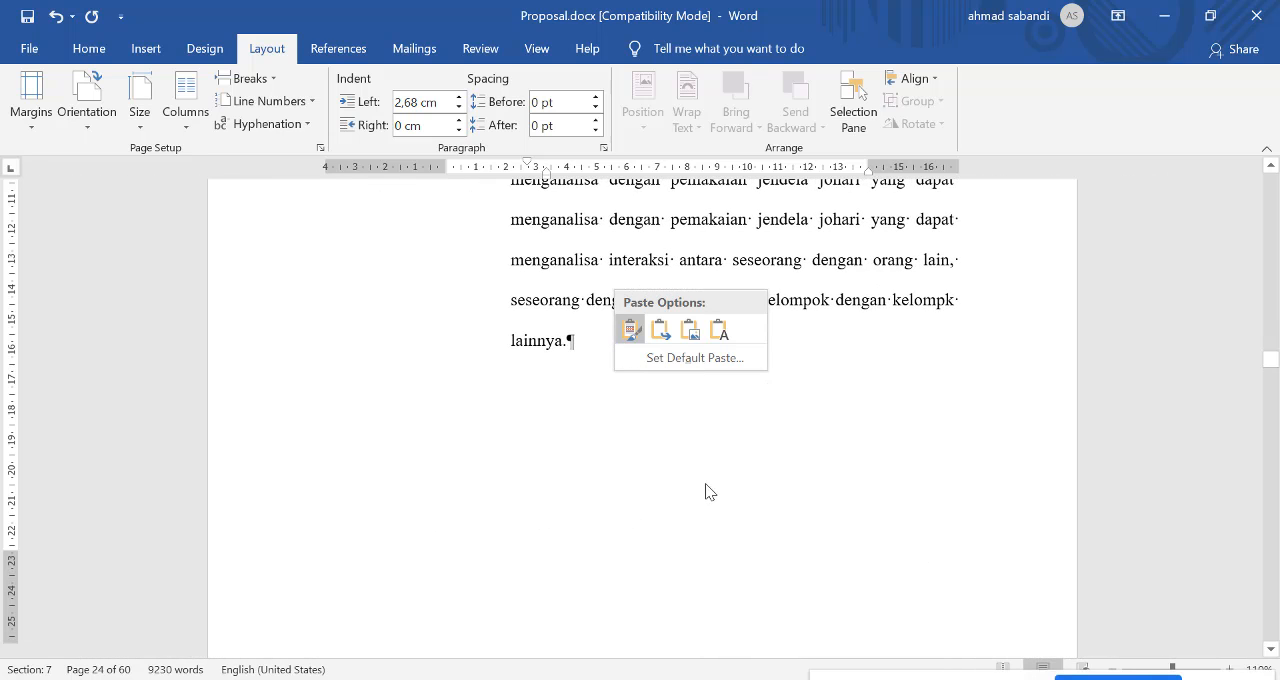
pyautogui.scroll(-5, 754, 509)
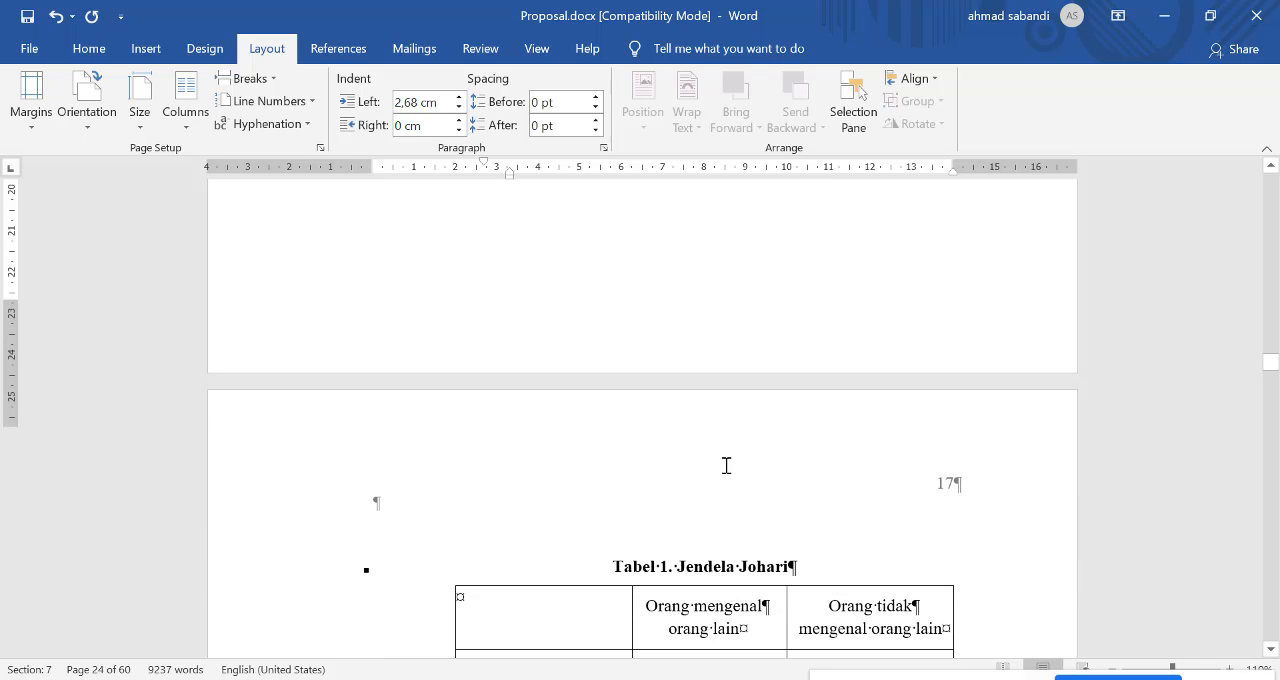
pyautogui.scroll(5, 760, 440)
pyautogui.scroll(3, 761, 441)
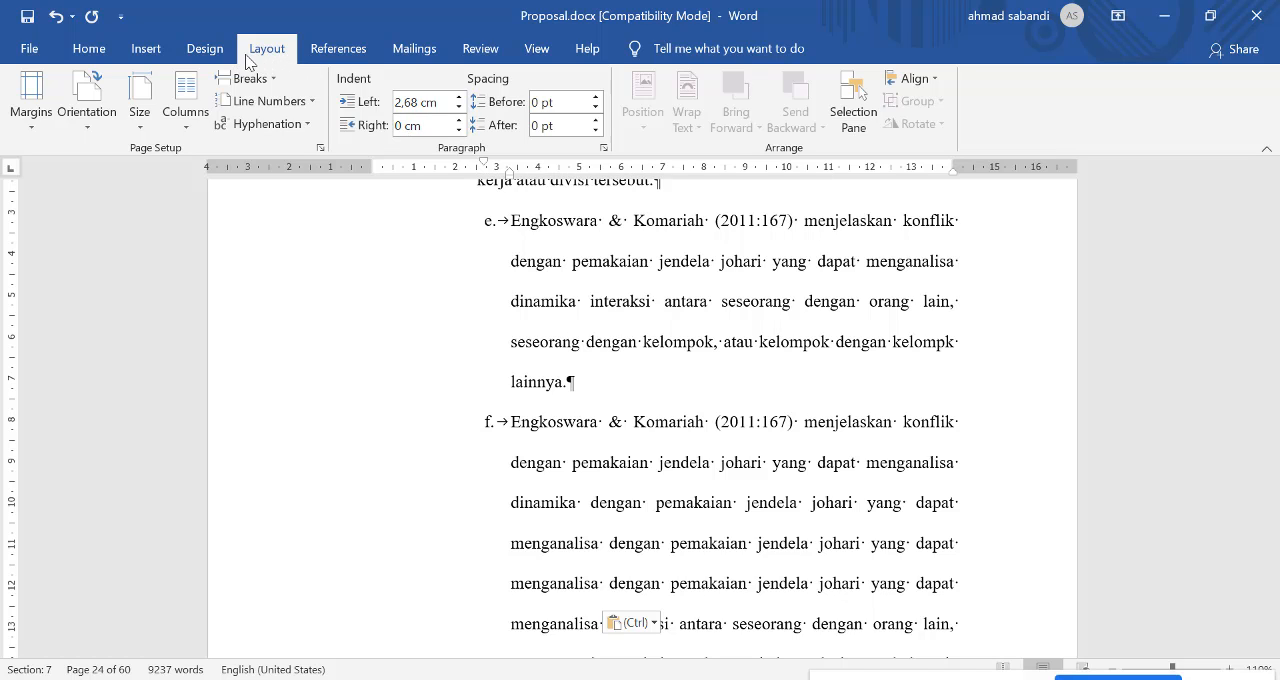
# Step: Try a column break before "interaksi" in list item f and undo it
pyautogui.click(270, 80)
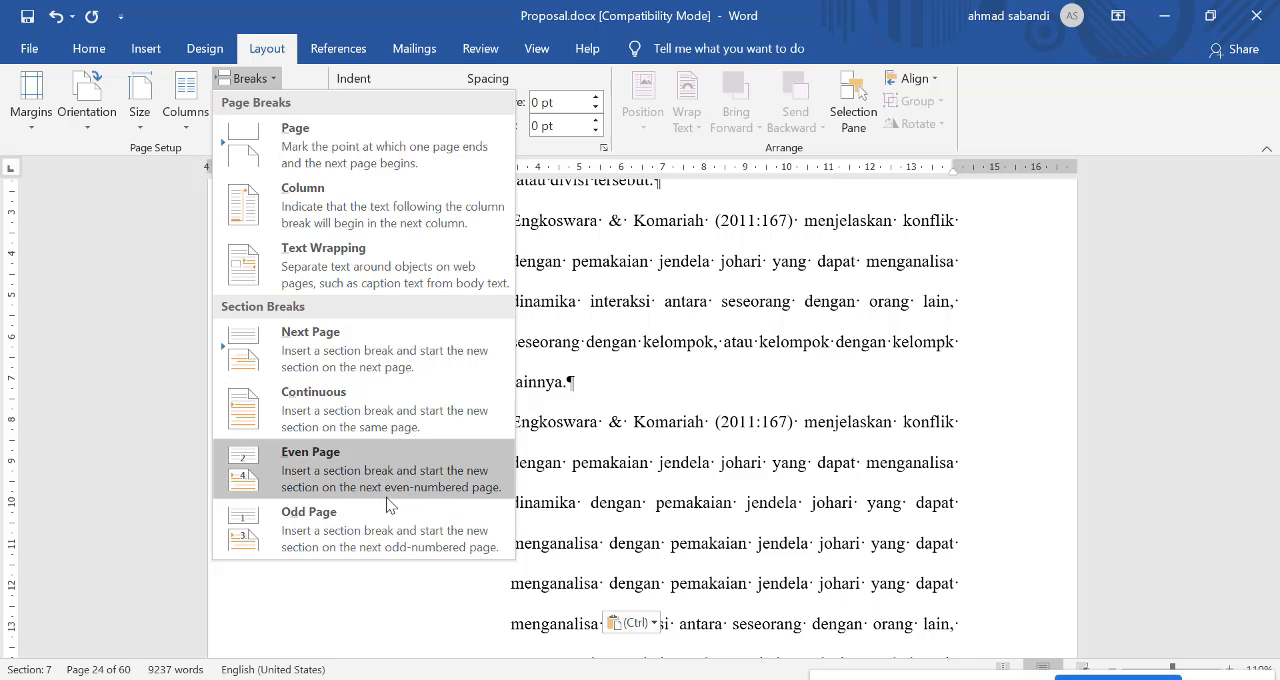
pyautogui.click(376, 209)
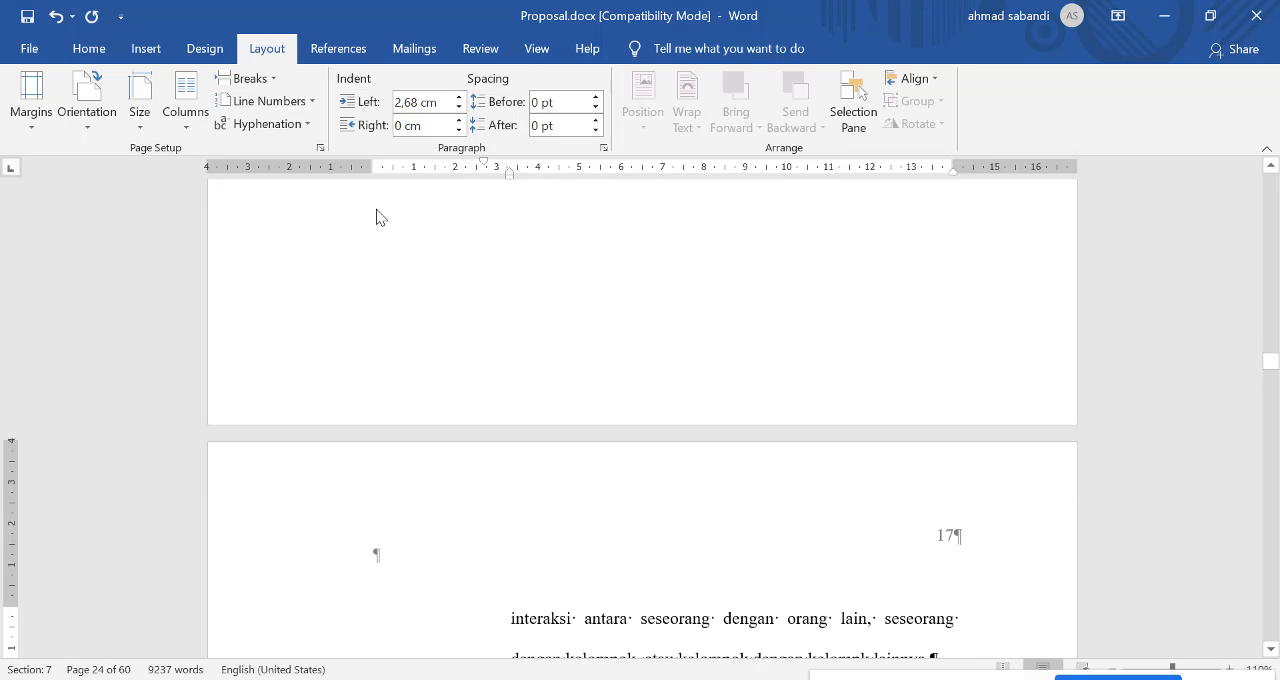
pyautogui.scroll(-3, 721, 351)
pyautogui.scroll(5, 691, 334)
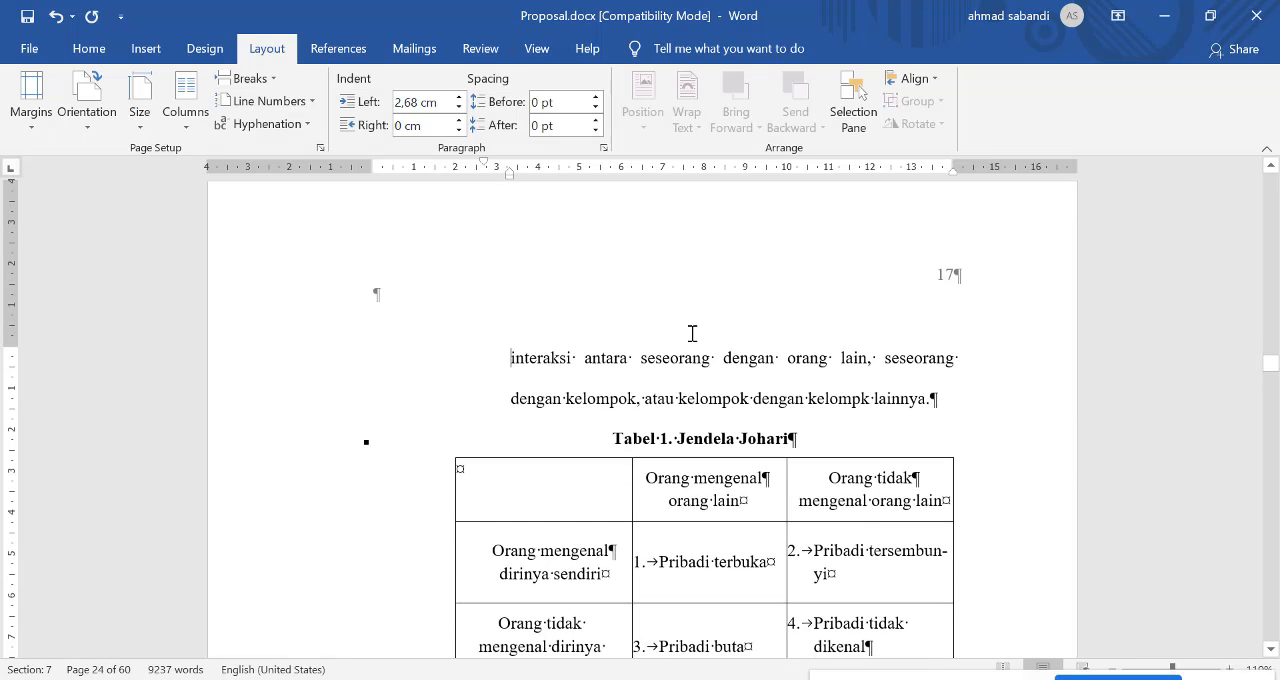
pyautogui.scroll(4, 656, 325)
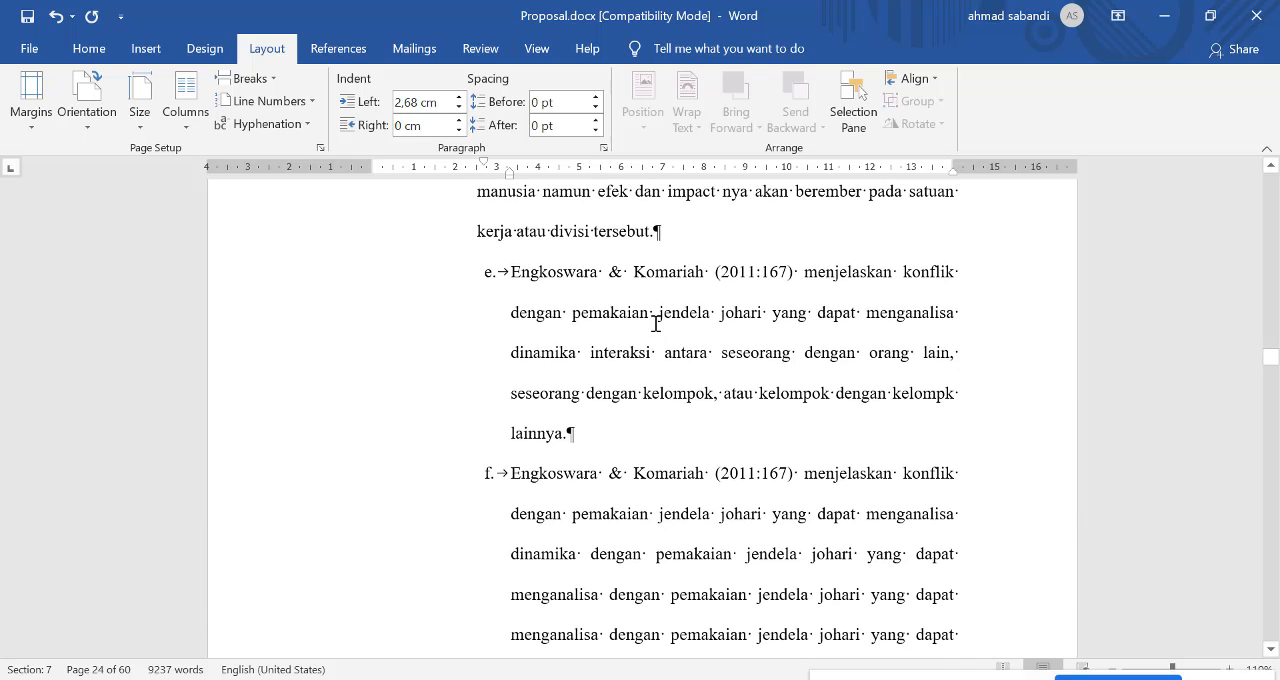
pyautogui.scroll(2, 656, 325)
pyautogui.scroll(-6, 657, 323)
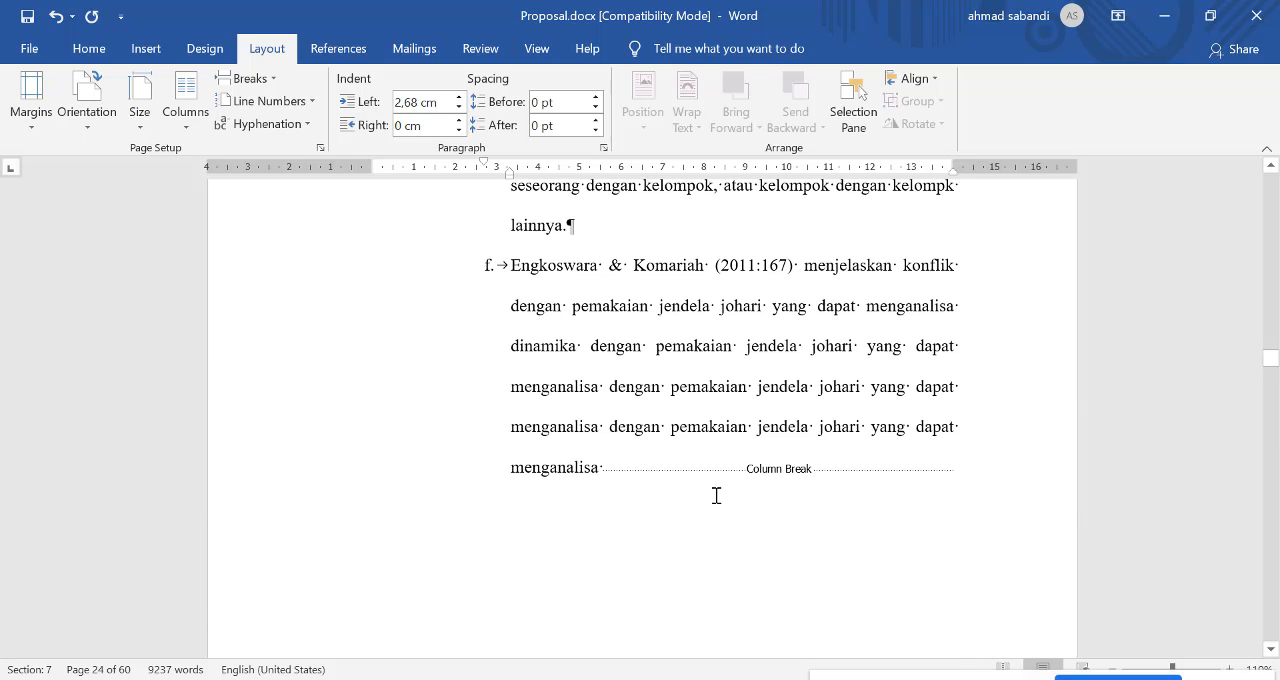
pyautogui.click(698, 486)
pyautogui.press('Delete')
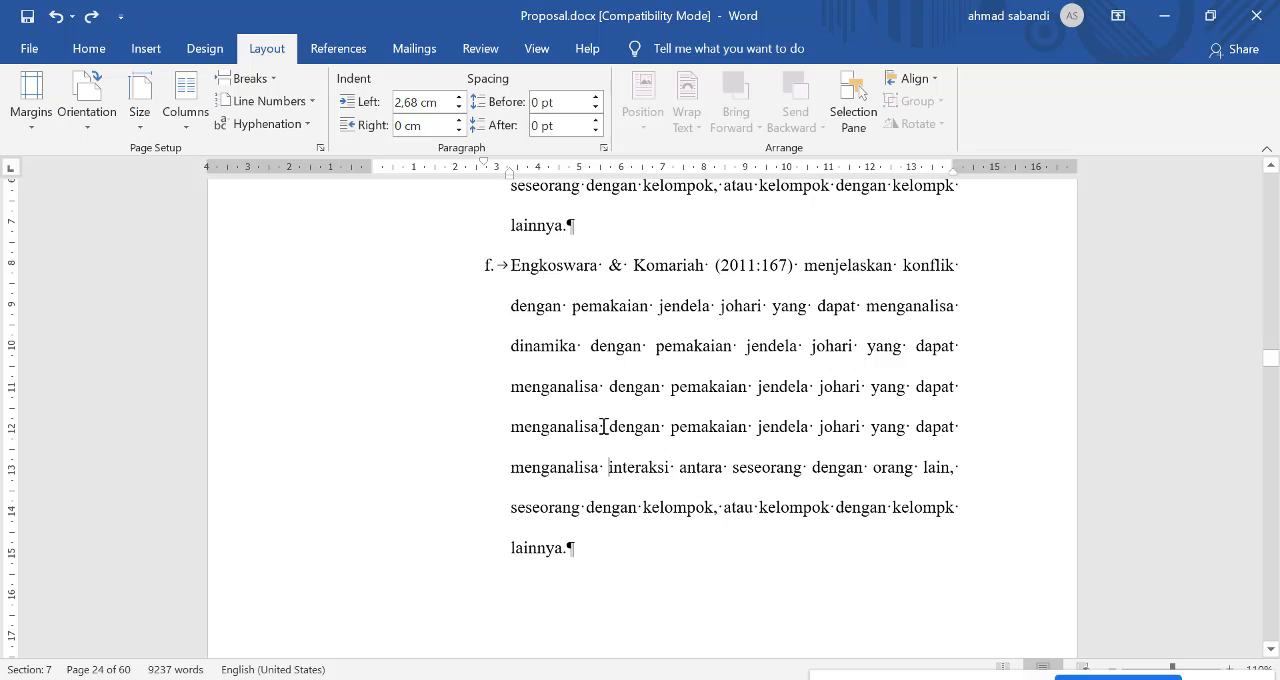
# Step: Insert a column break before the introductory paragraph under the heading "6. Jenis Konflik"
pyautogui.scroll(10, 505, 335)
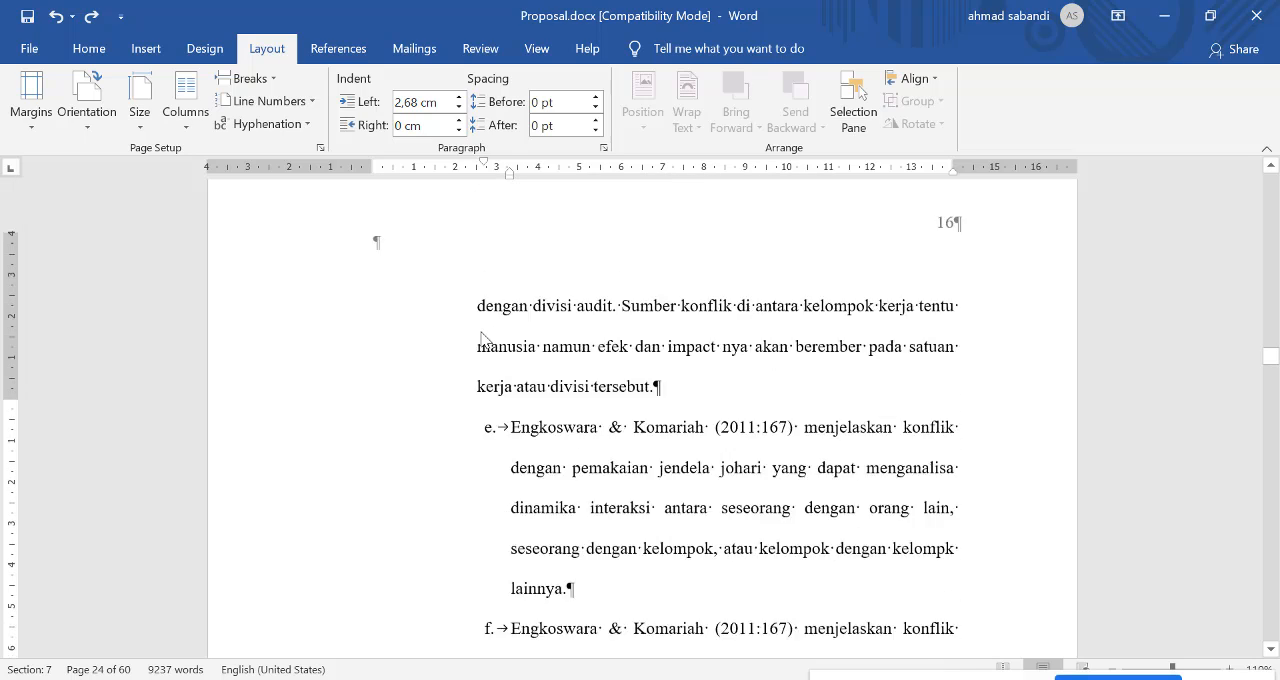
pyautogui.scroll(10, 485, 333)
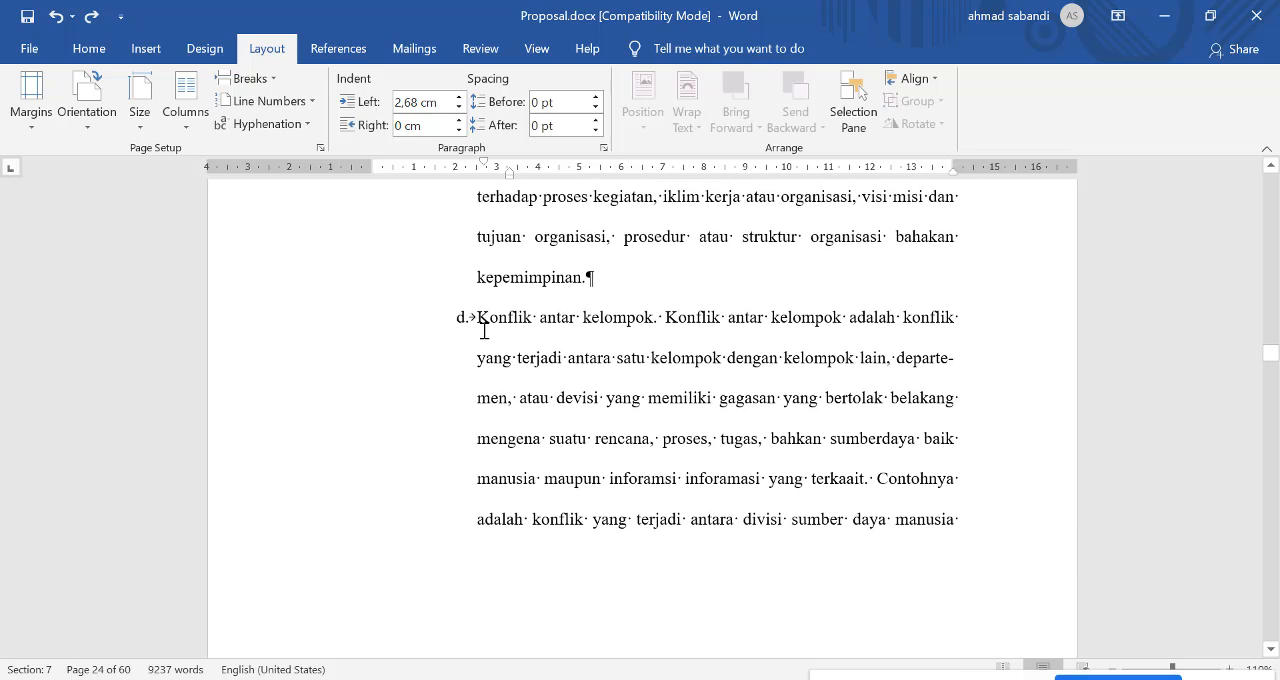
pyautogui.scroll(8, 484, 328)
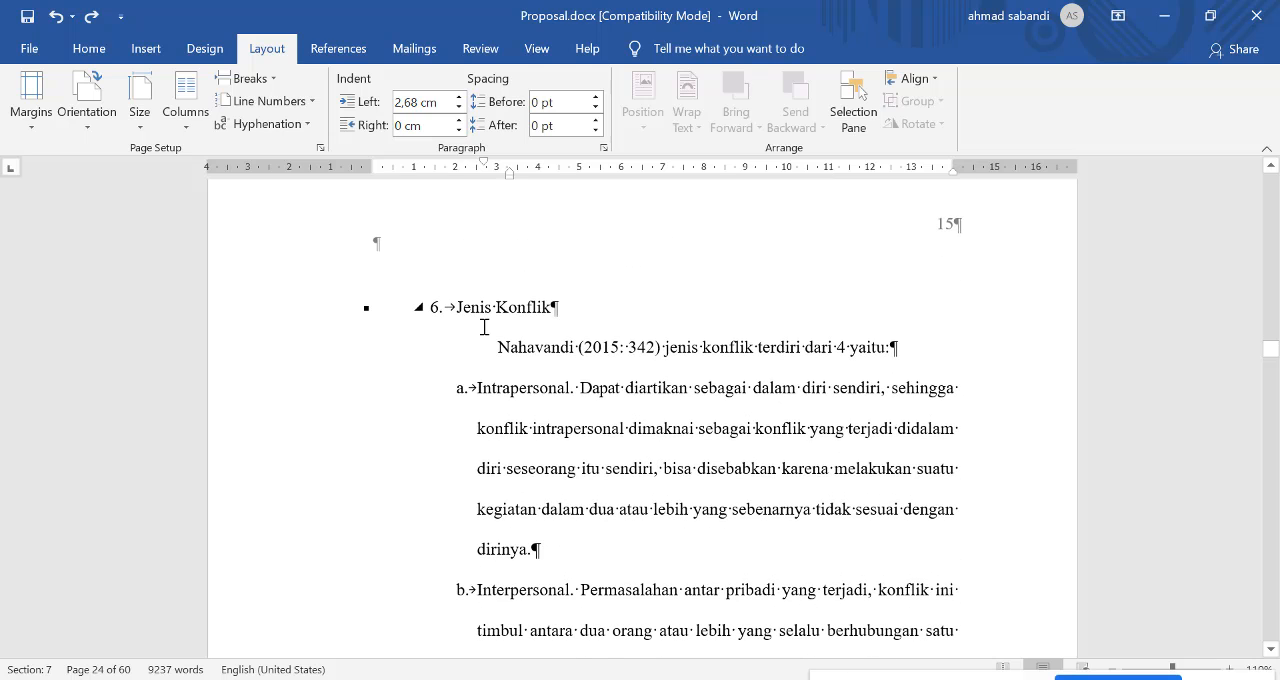
pyautogui.click(471, 346)
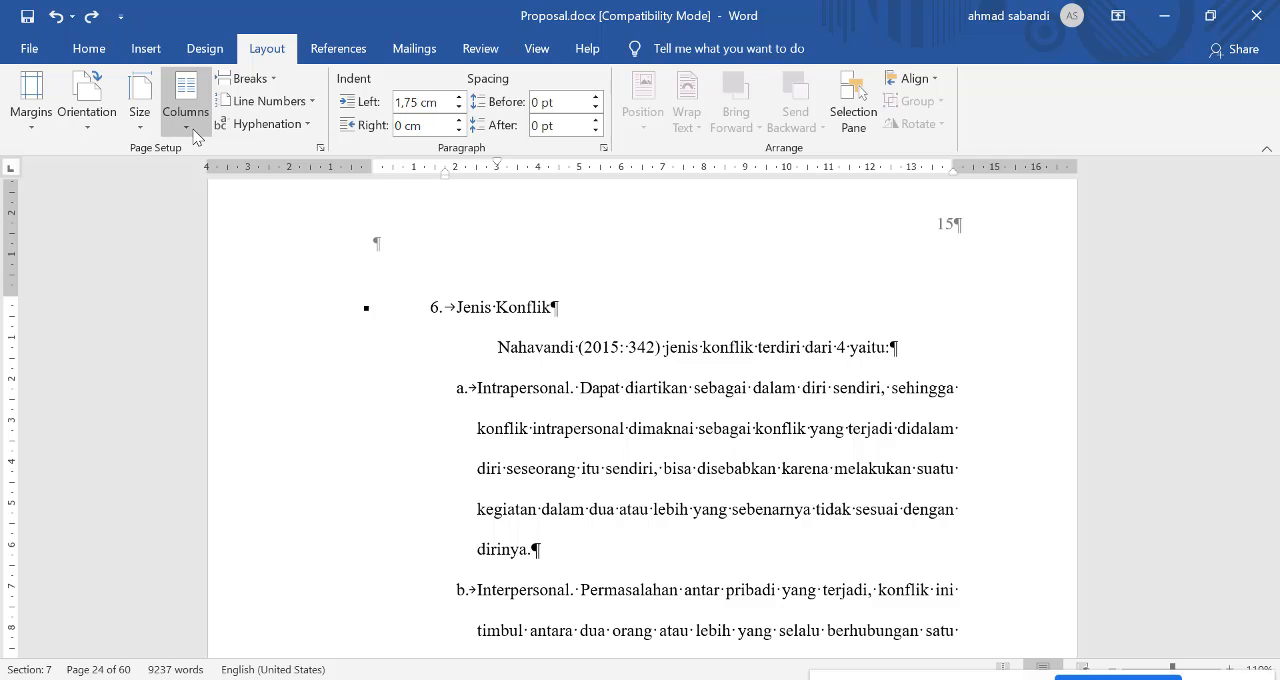
pyautogui.click(274, 83)
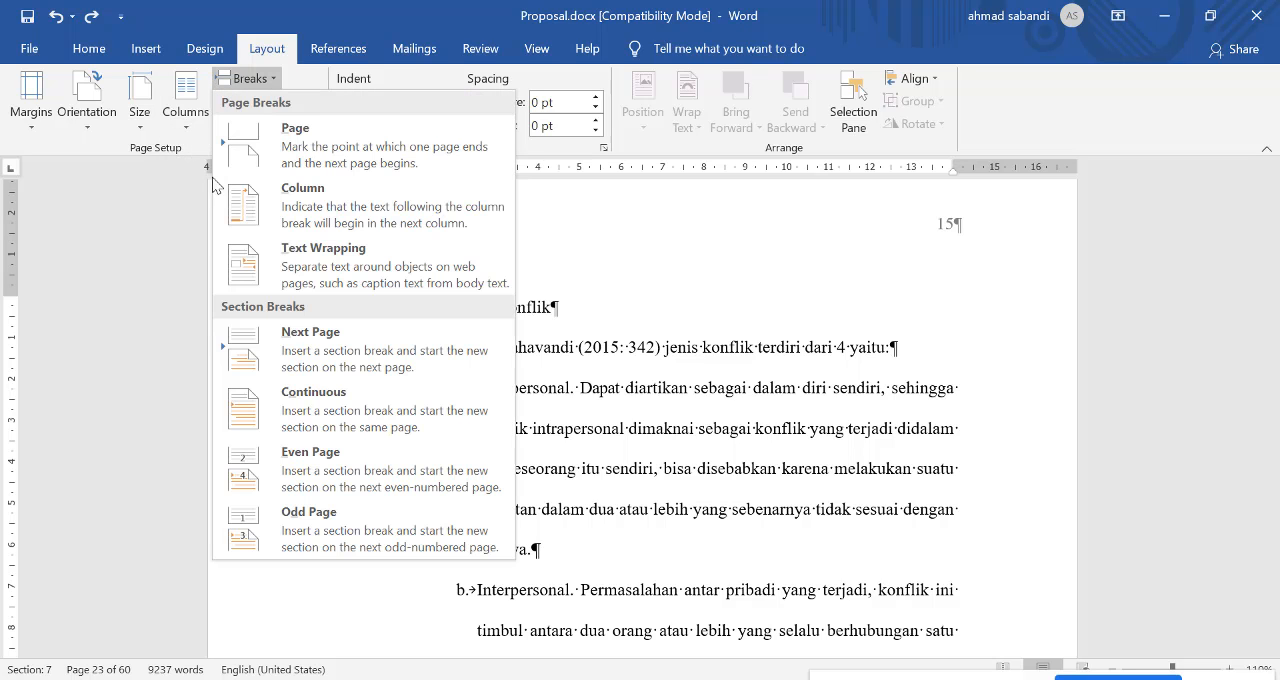
pyautogui.click(299, 193)
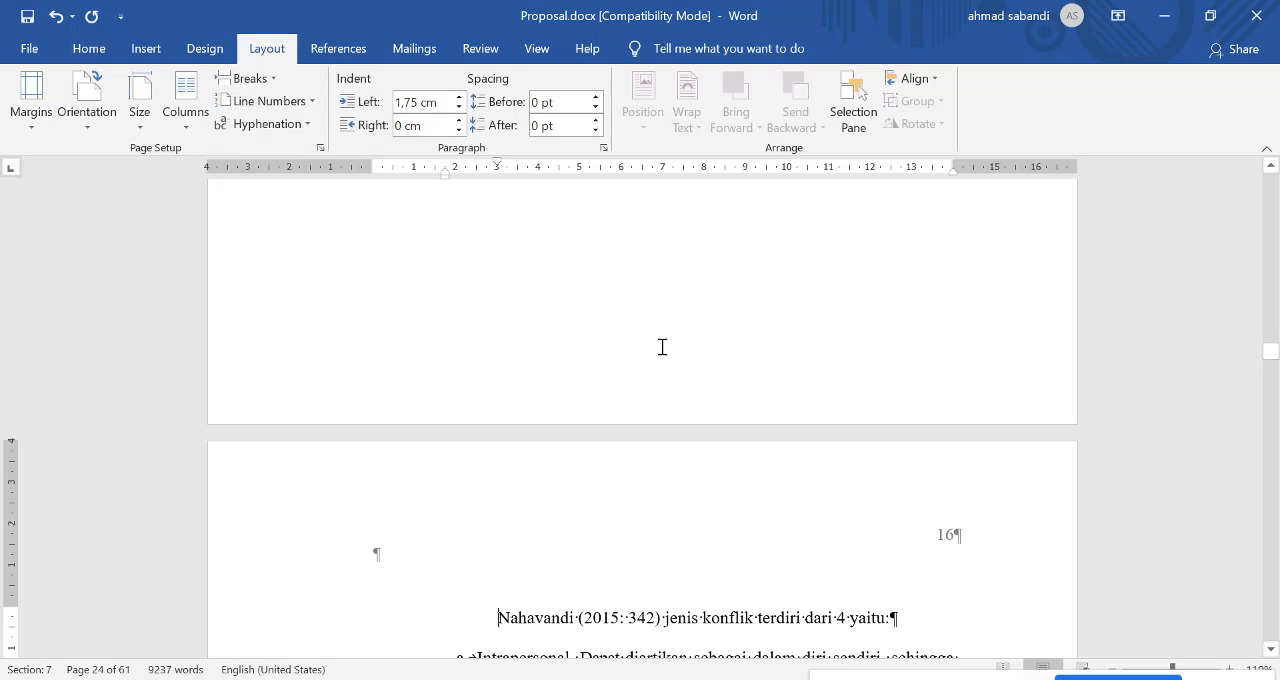
pyautogui.scroll(-2, 662, 347)
pyautogui.scroll(5, 611, 303)
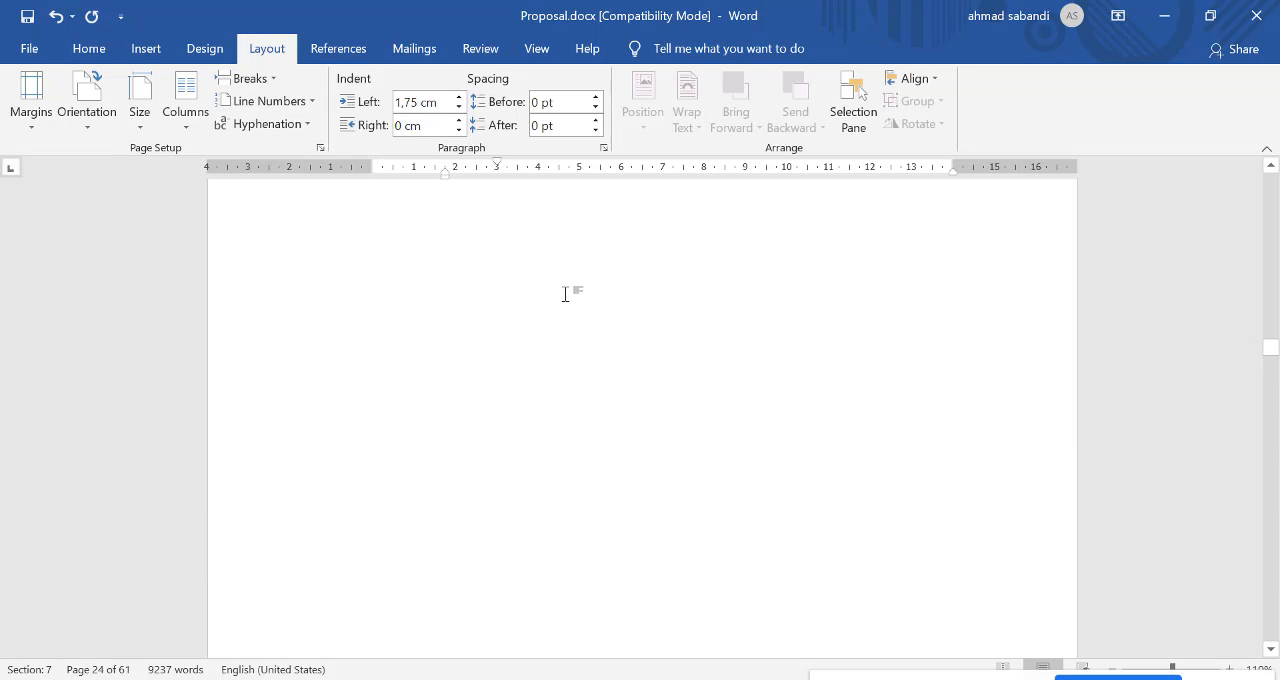
pyautogui.scroll(6, 563, 296)
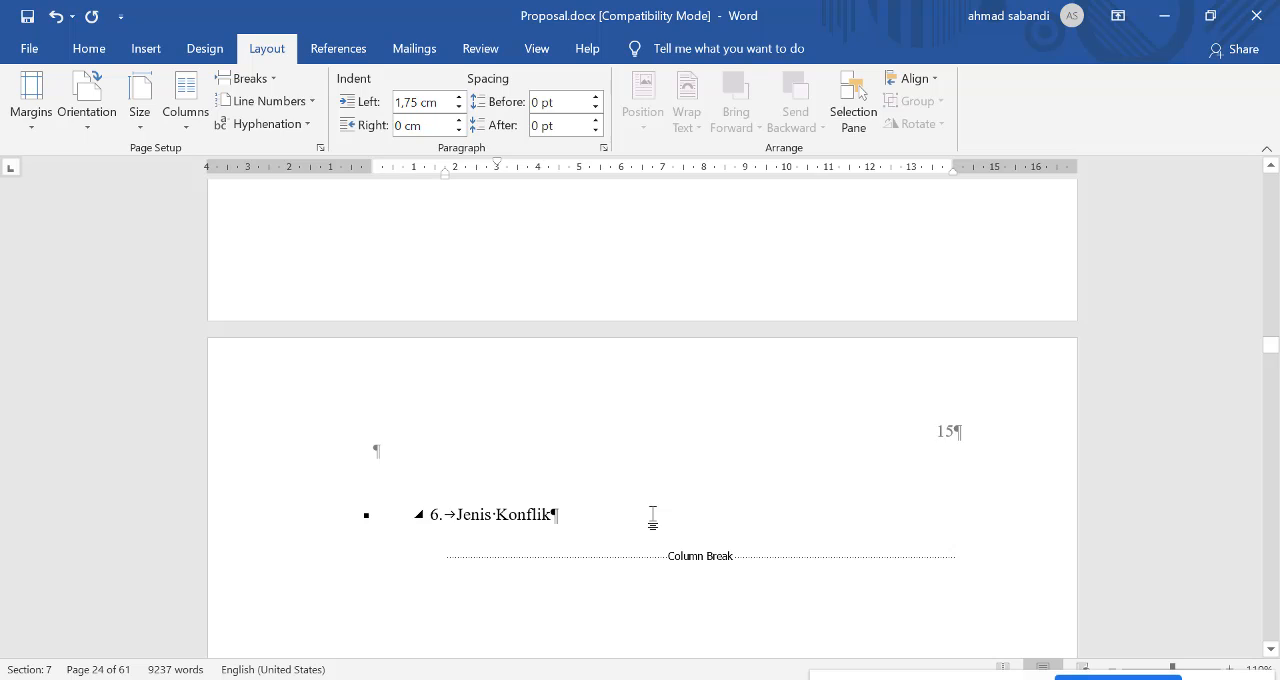
# Step: Insert a page break directly before the "Tabel 1. Jendela Johari" caption
pyautogui.scroll(-10, 652, 515)
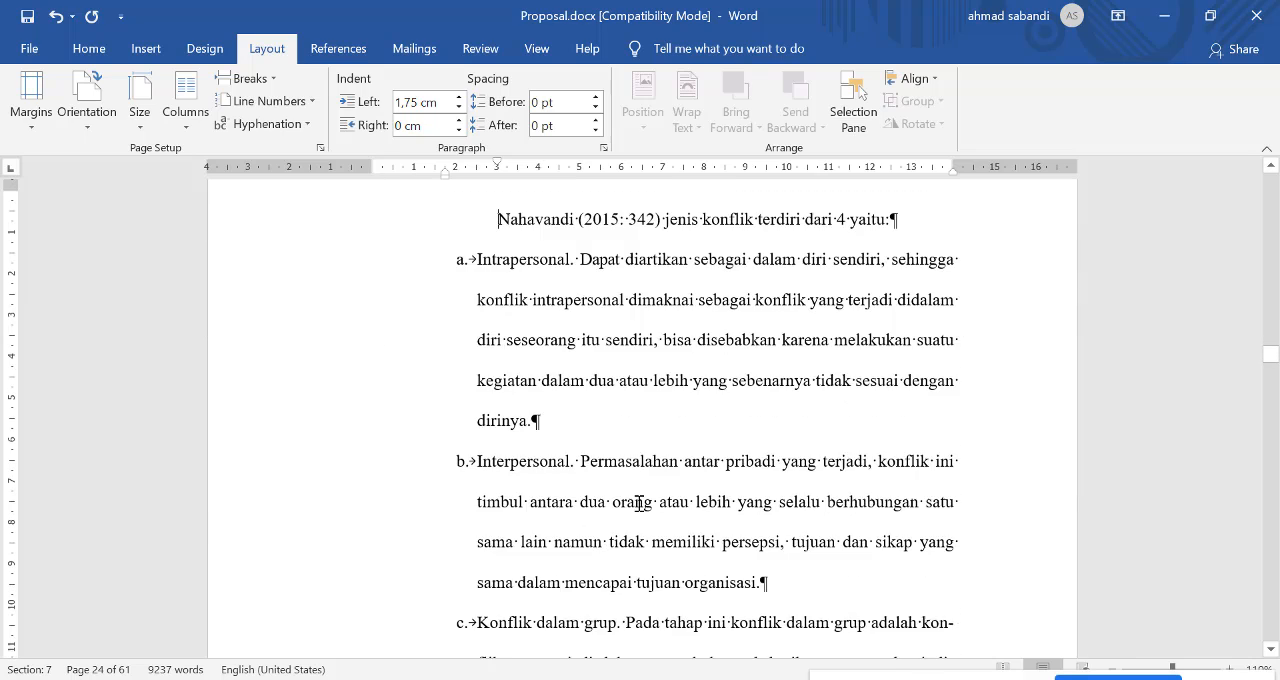
pyautogui.scroll(-10, 638, 502)
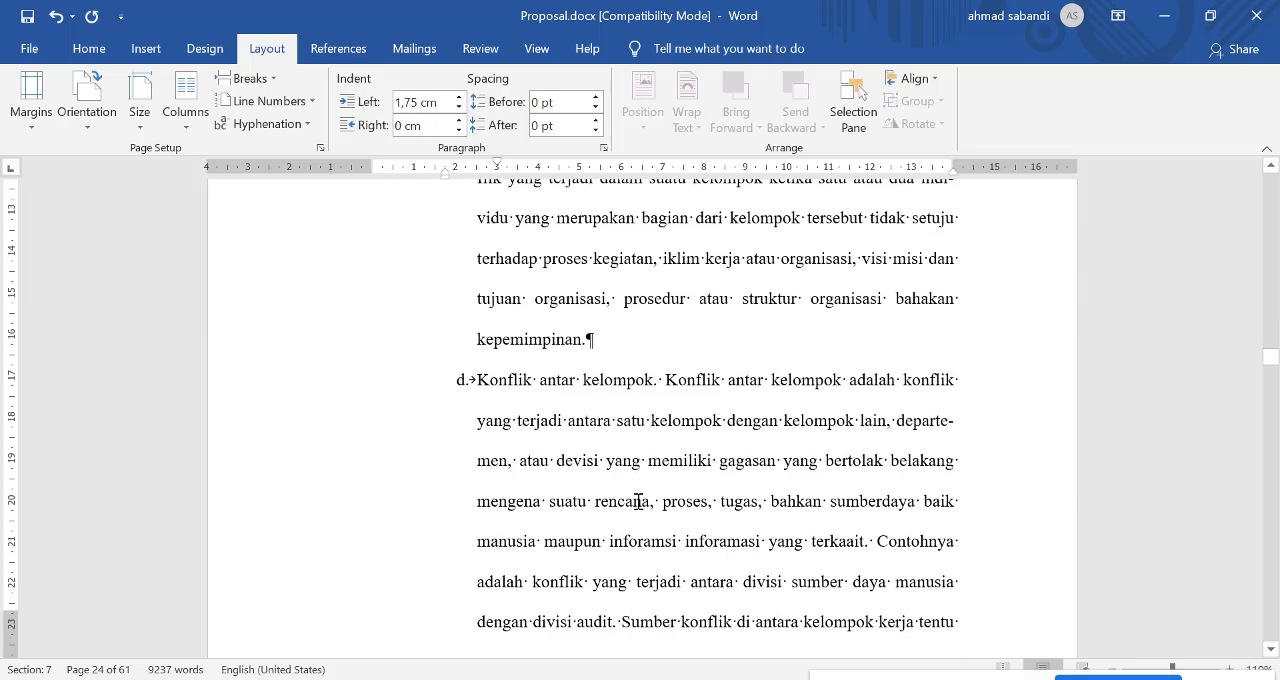
pyautogui.scroll(-3, 638, 501)
pyautogui.scroll(4, 630, 482)
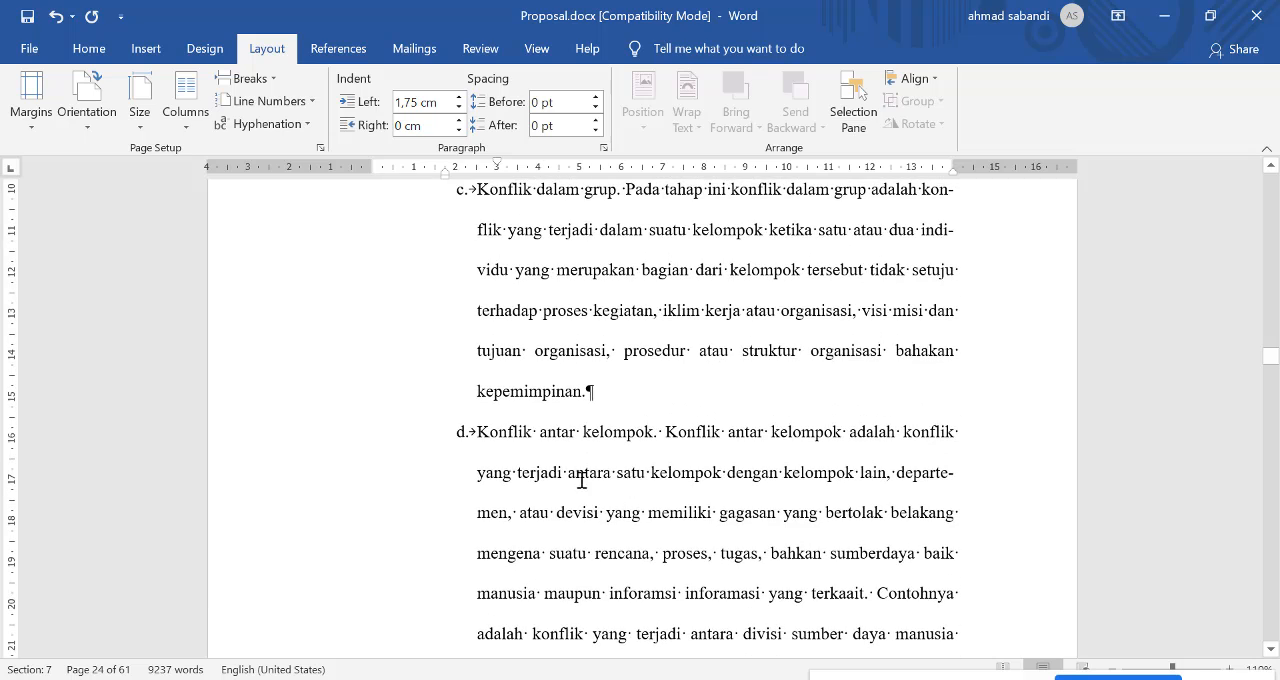
pyautogui.scroll(-6, 575, 485)
pyautogui.scroll(-2, 566, 490)
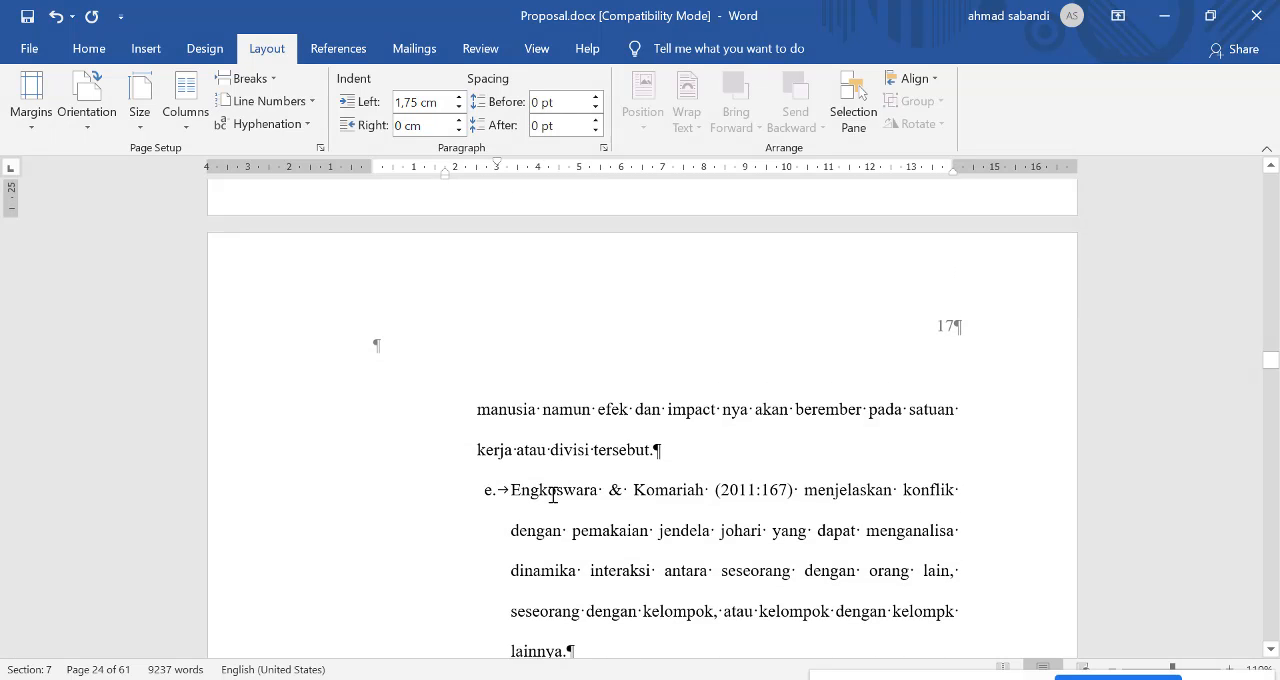
pyautogui.scroll(-10, 486, 482)
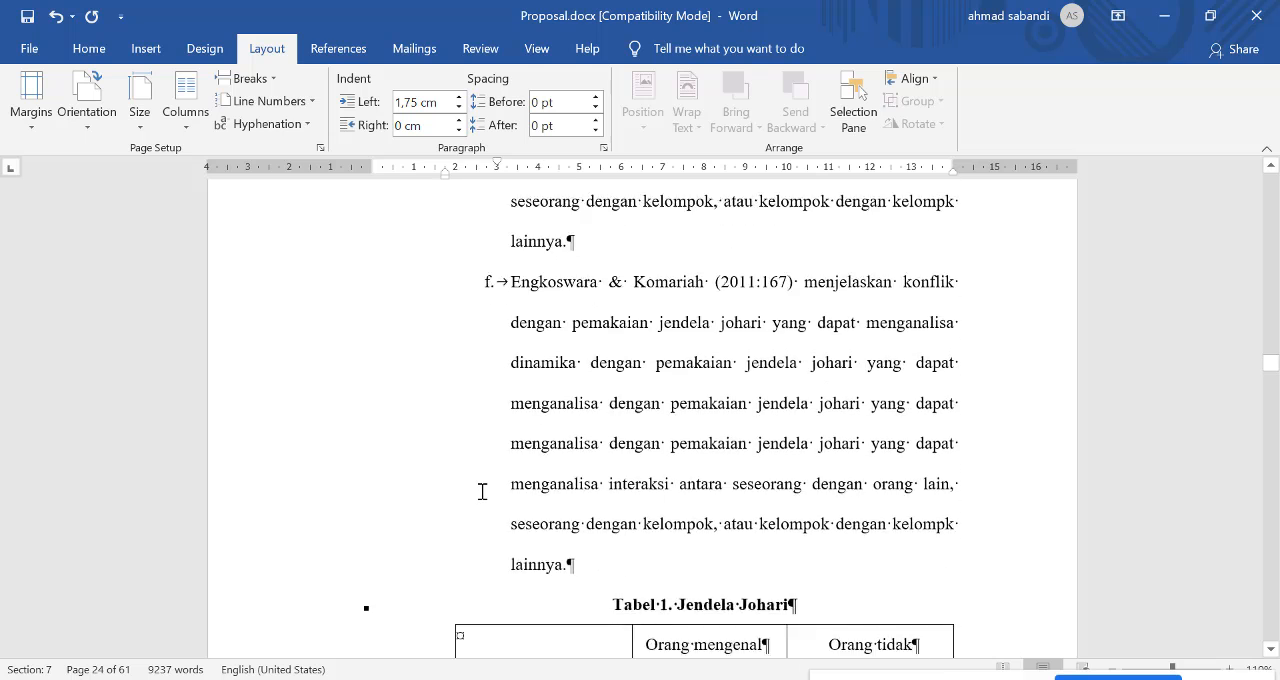
pyautogui.click(611, 492)
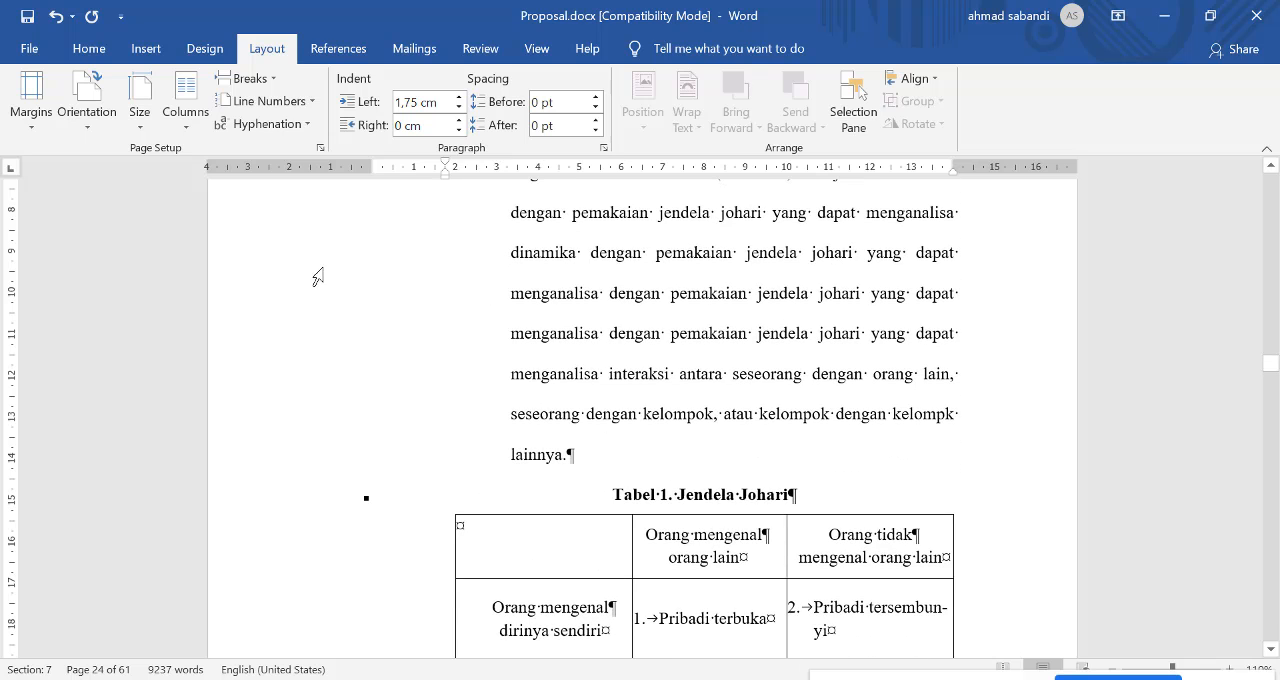
pyautogui.click(262, 78)
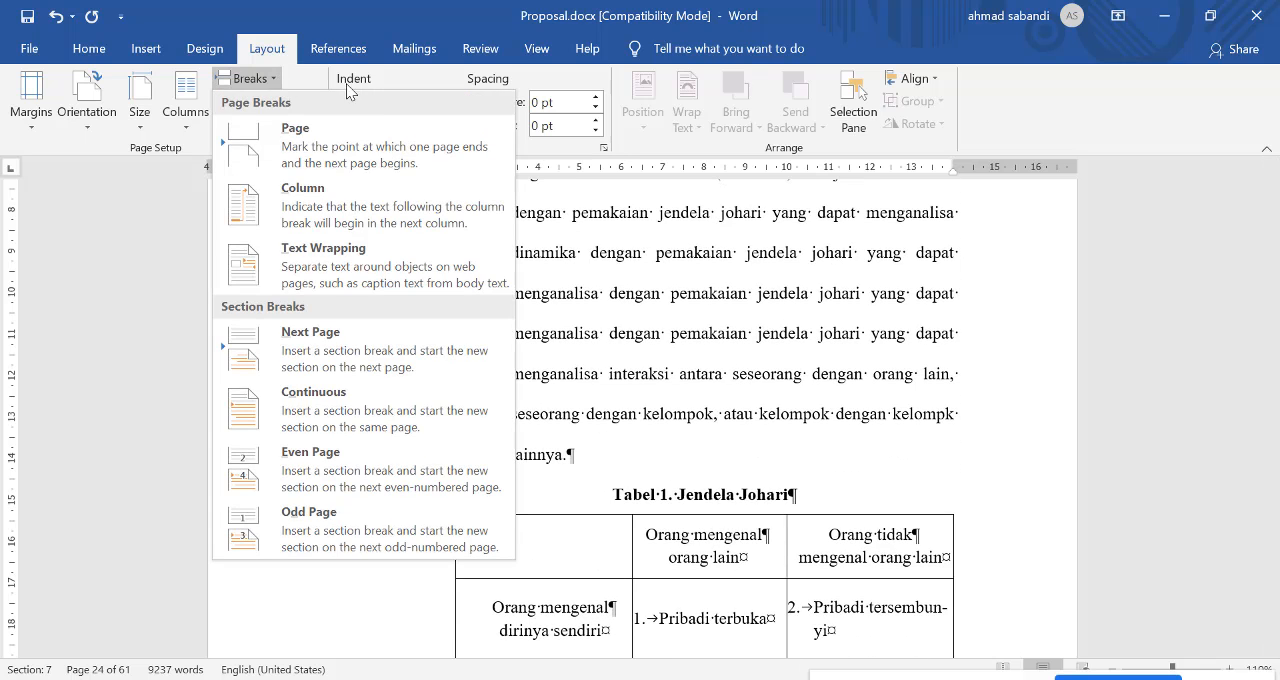
pyautogui.click(371, 133)
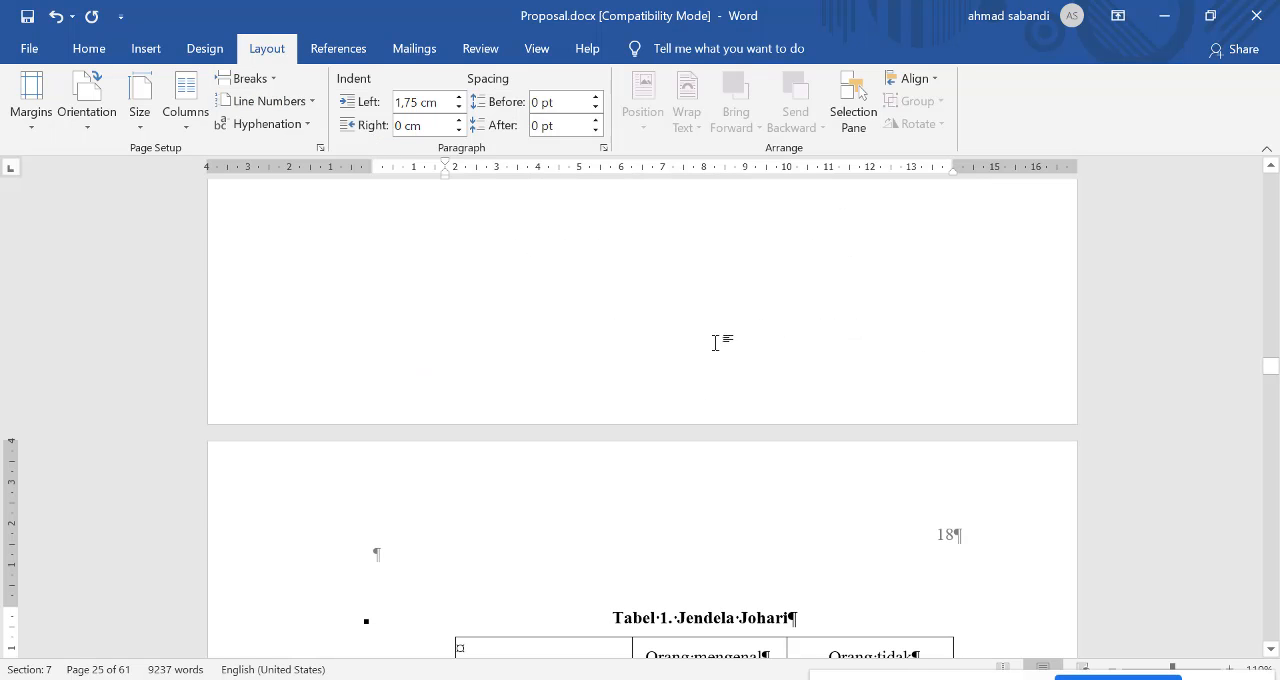
pyautogui.scroll(2, 713, 350)
pyautogui.scroll(-8, 700, 360)
pyautogui.scroll(3, 636, 368)
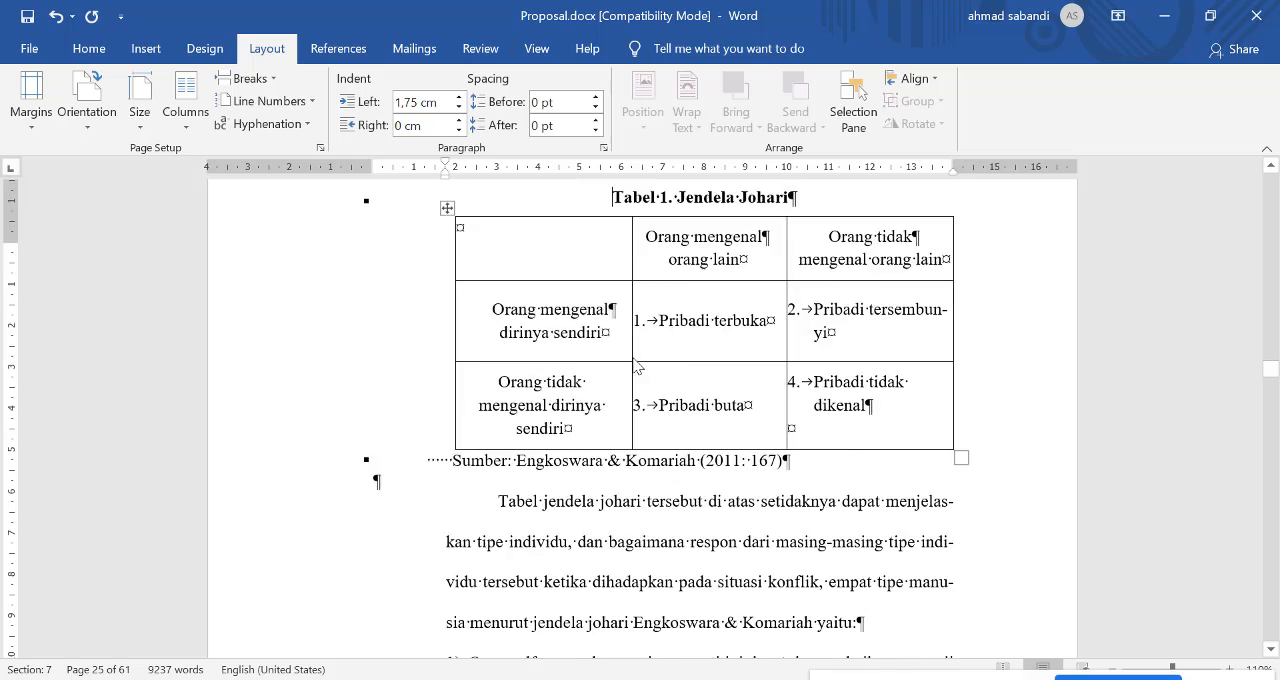
pyautogui.scroll(8, 636, 368)
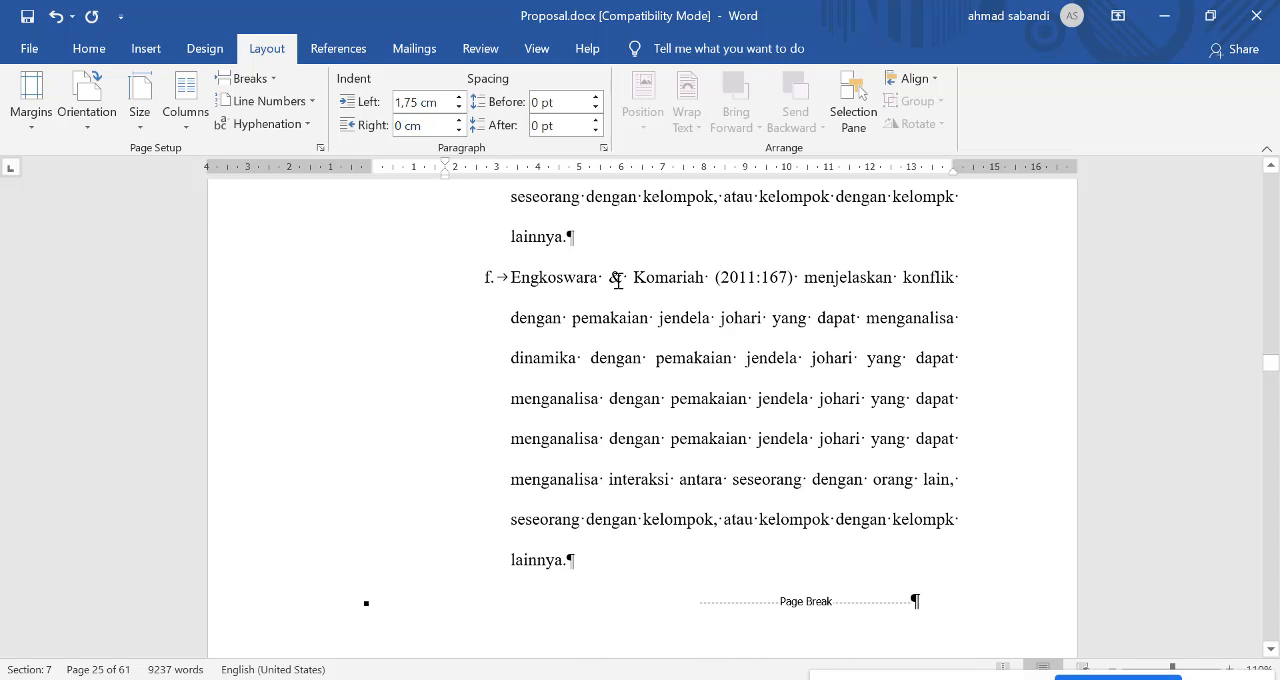
# Step: Set the section containing list item f to two columns and check the text flow after the column break
pyautogui.click(618, 282)
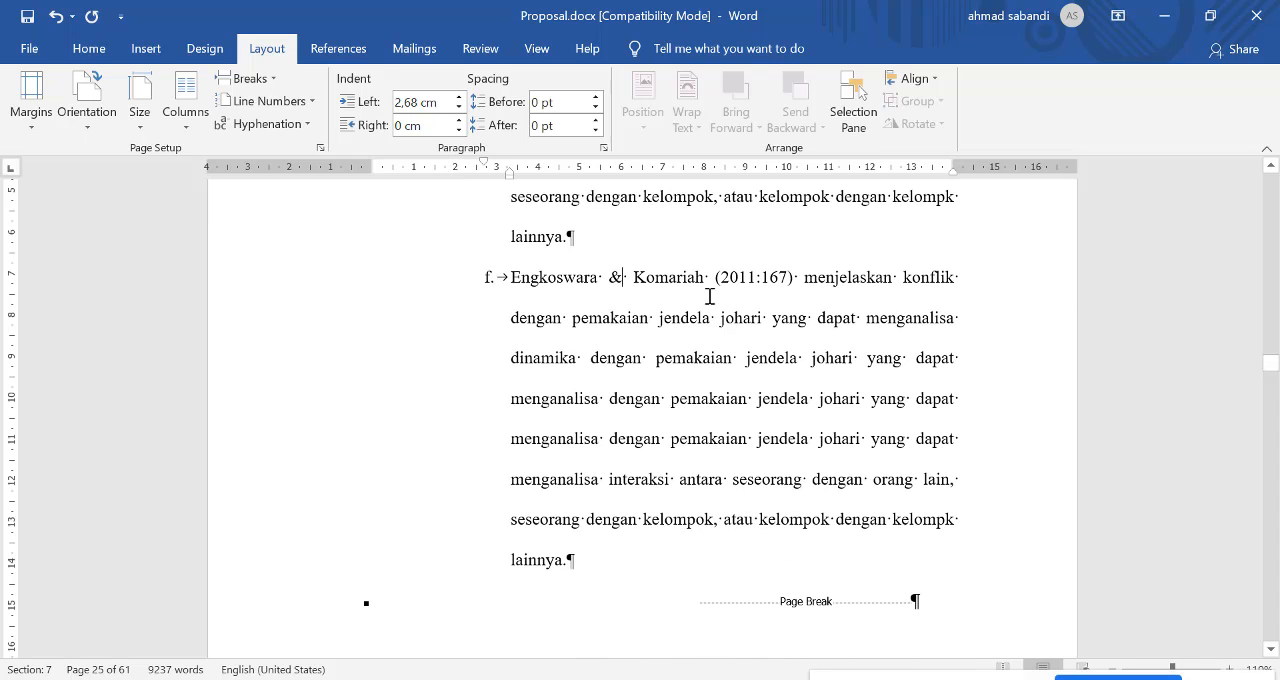
pyautogui.click(192, 98)
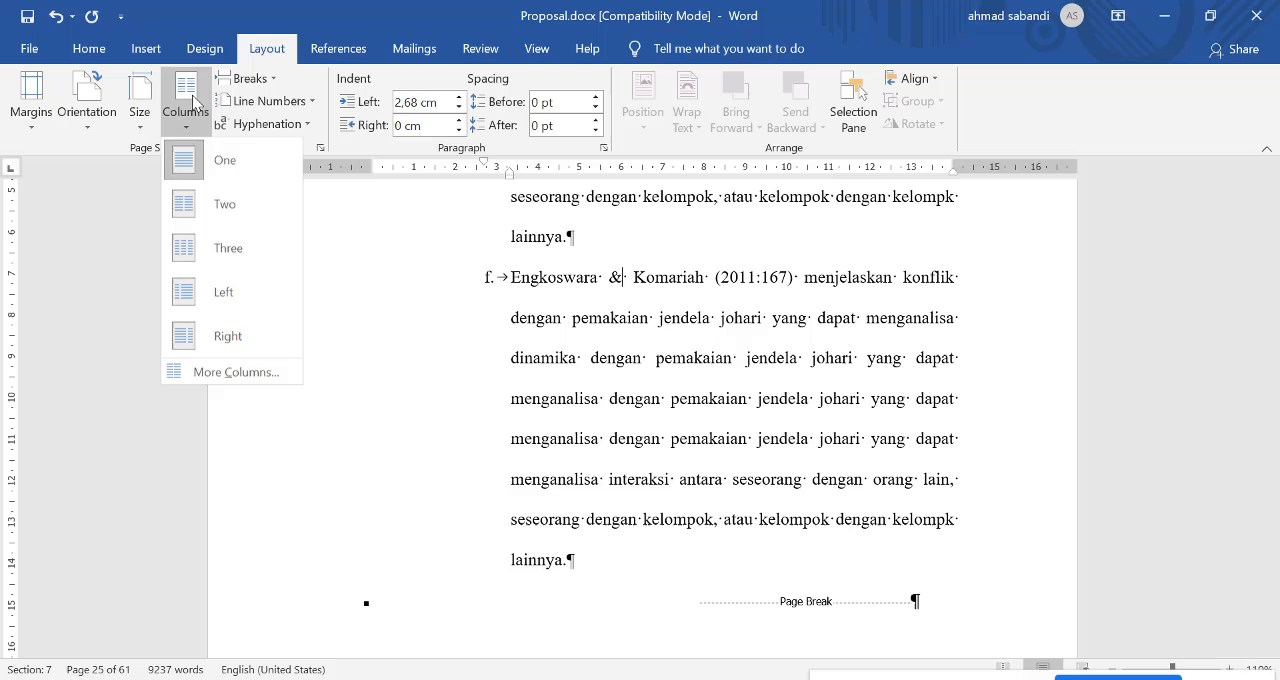
pyautogui.click(186, 207)
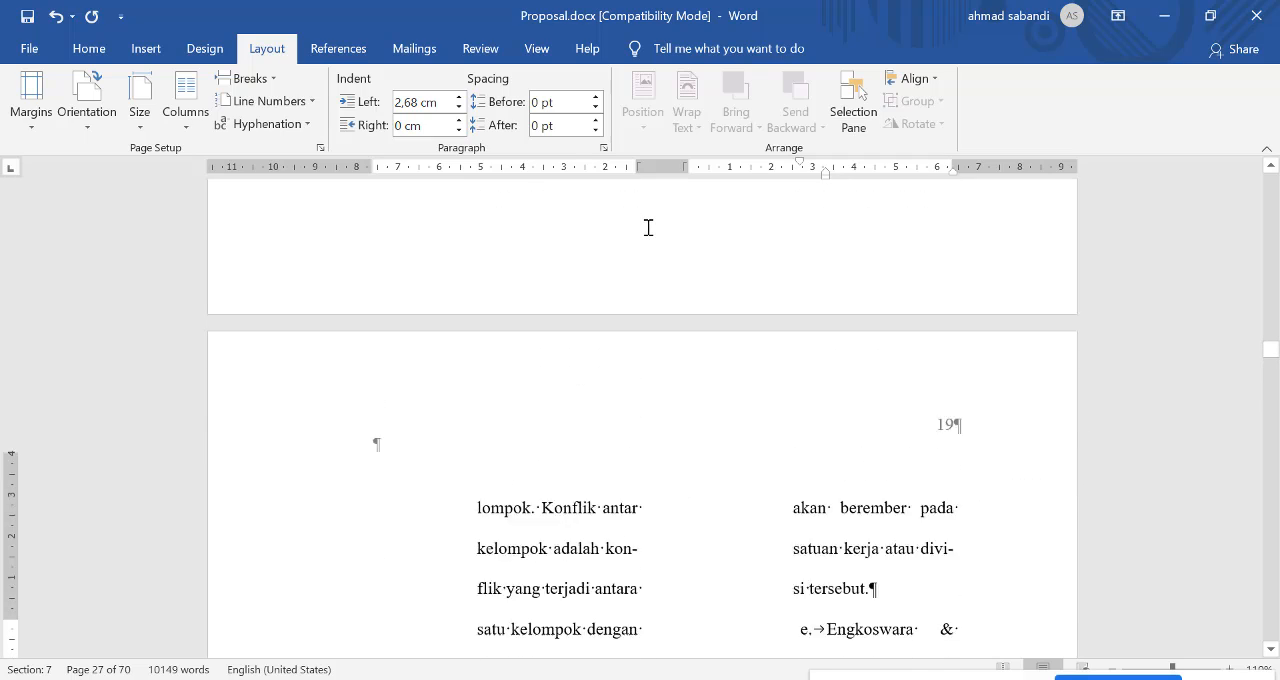
pyautogui.scroll(9, 648, 228)
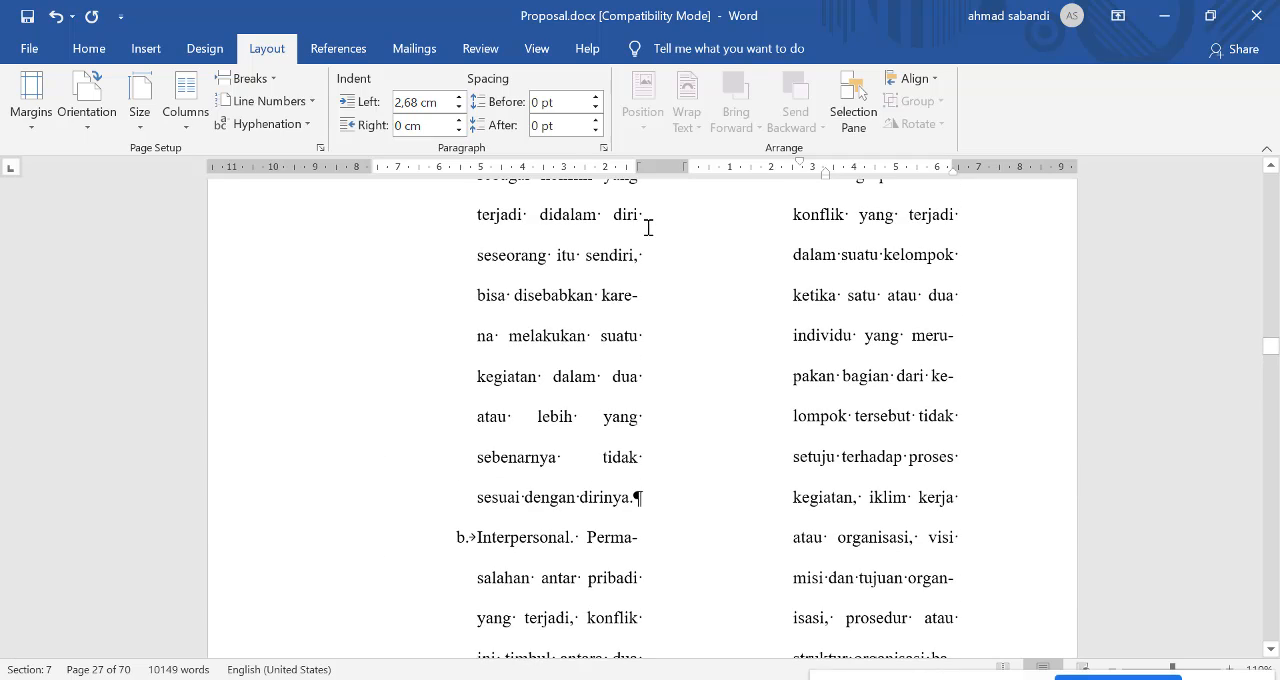
pyautogui.scroll(3, 648, 228)
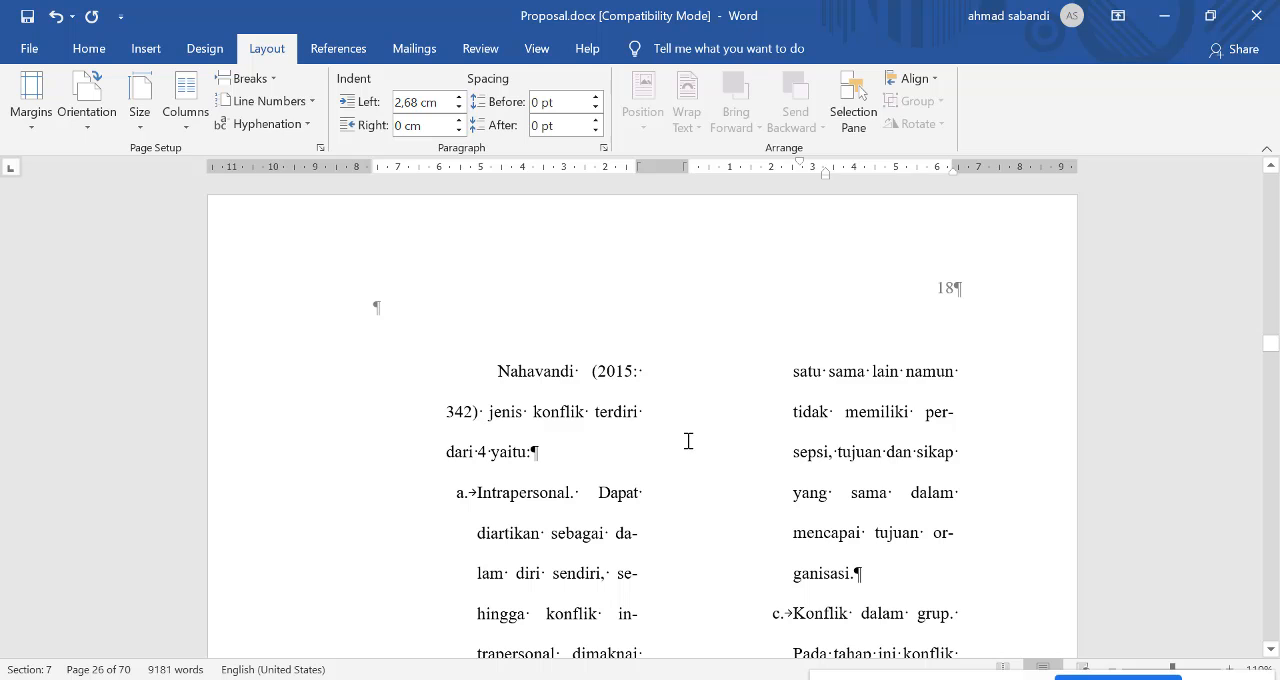
pyautogui.scroll(-2, 700, 449)
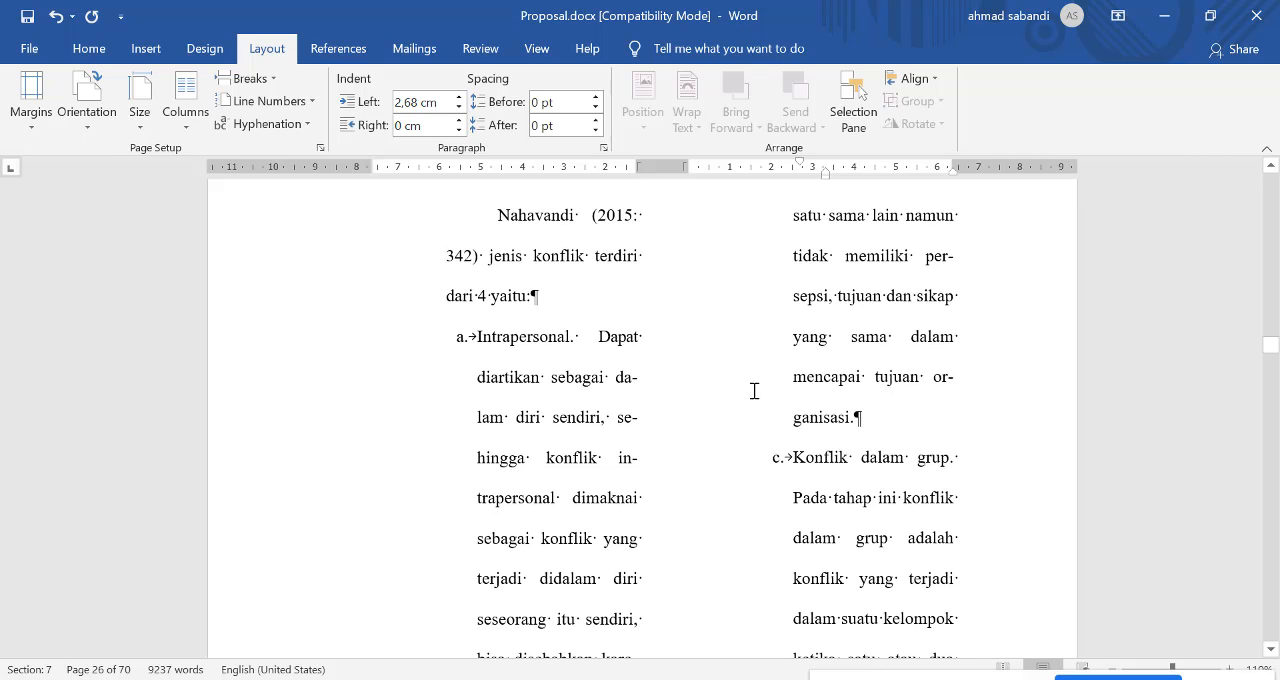
# Step: Set the left indentation of the introductory paragraph above list item a, on the page numbered 18, to 0 cm
pyautogui.scroll(-4, 703, 387)
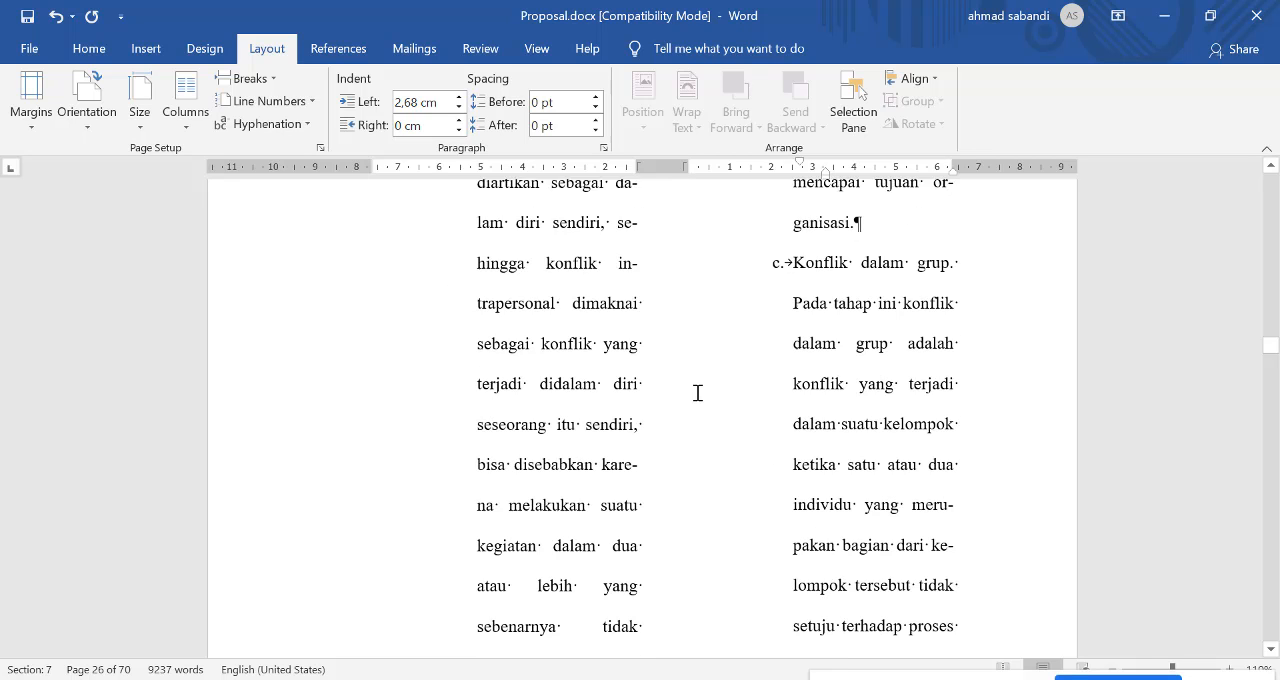
pyautogui.scroll(-1, 697, 393)
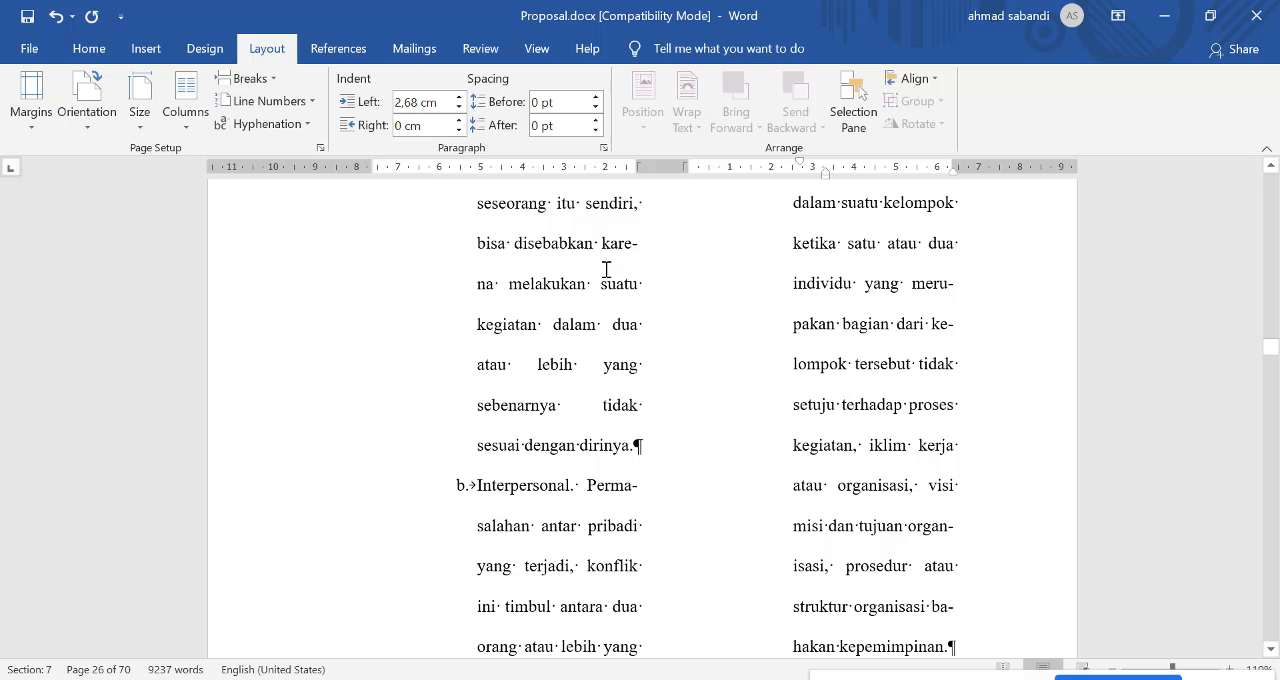
pyautogui.scroll(1, 708, 274)
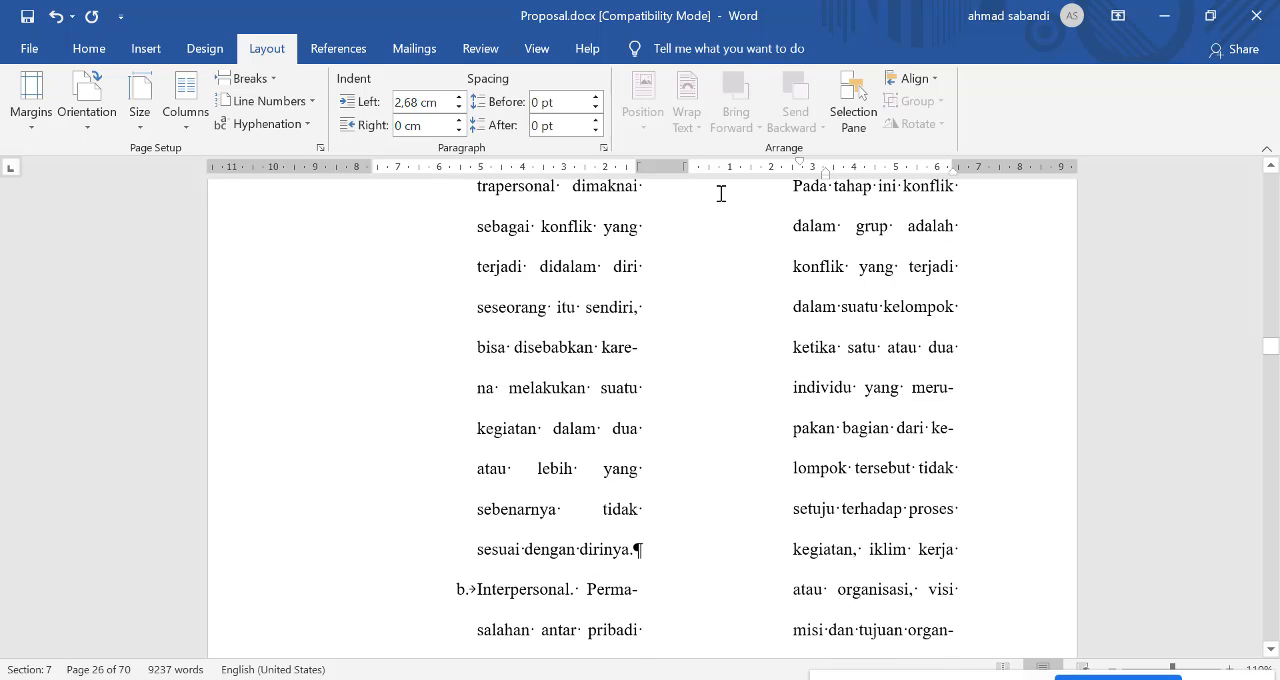
pyautogui.scroll(4, 734, 291)
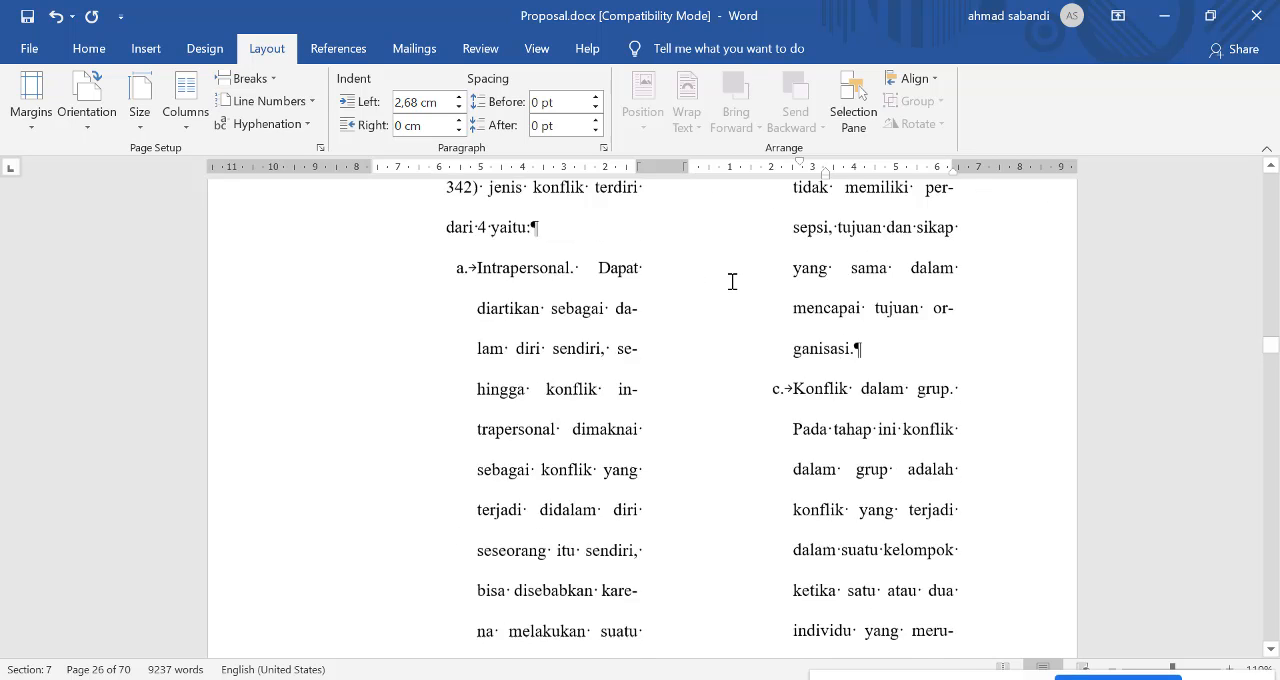
pyautogui.click(537, 352)
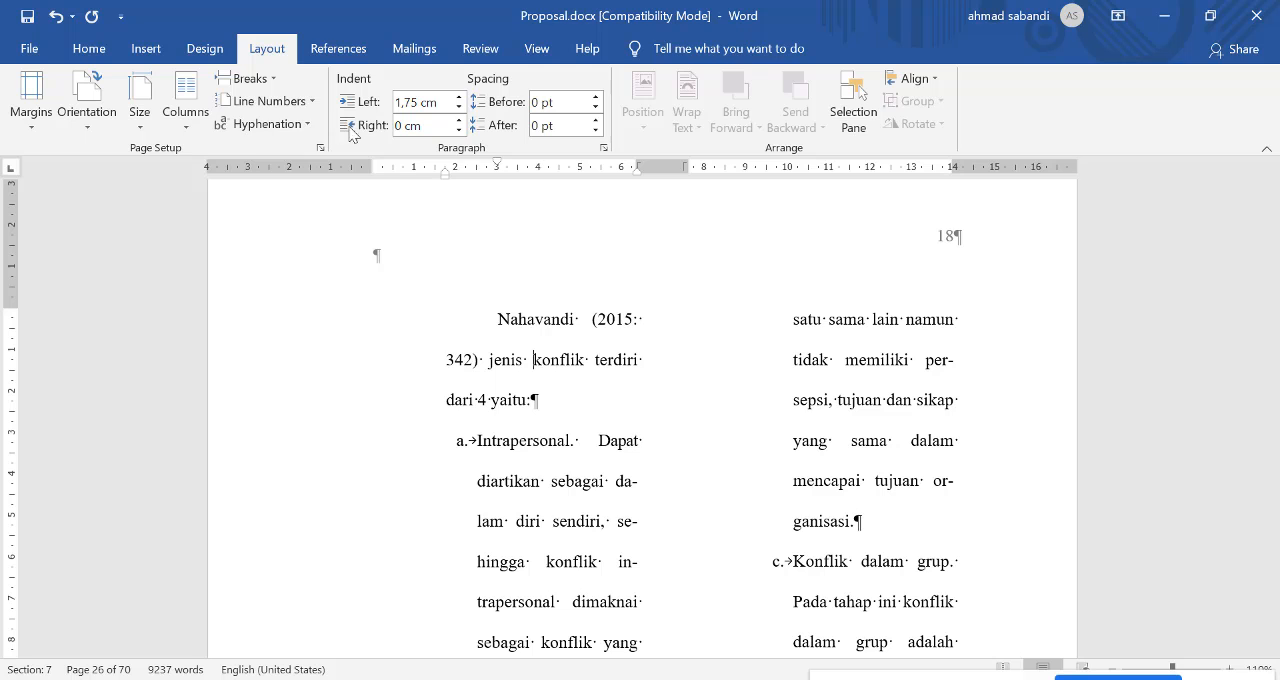
pyautogui.click(603, 148)
pyautogui.click(488, 86)
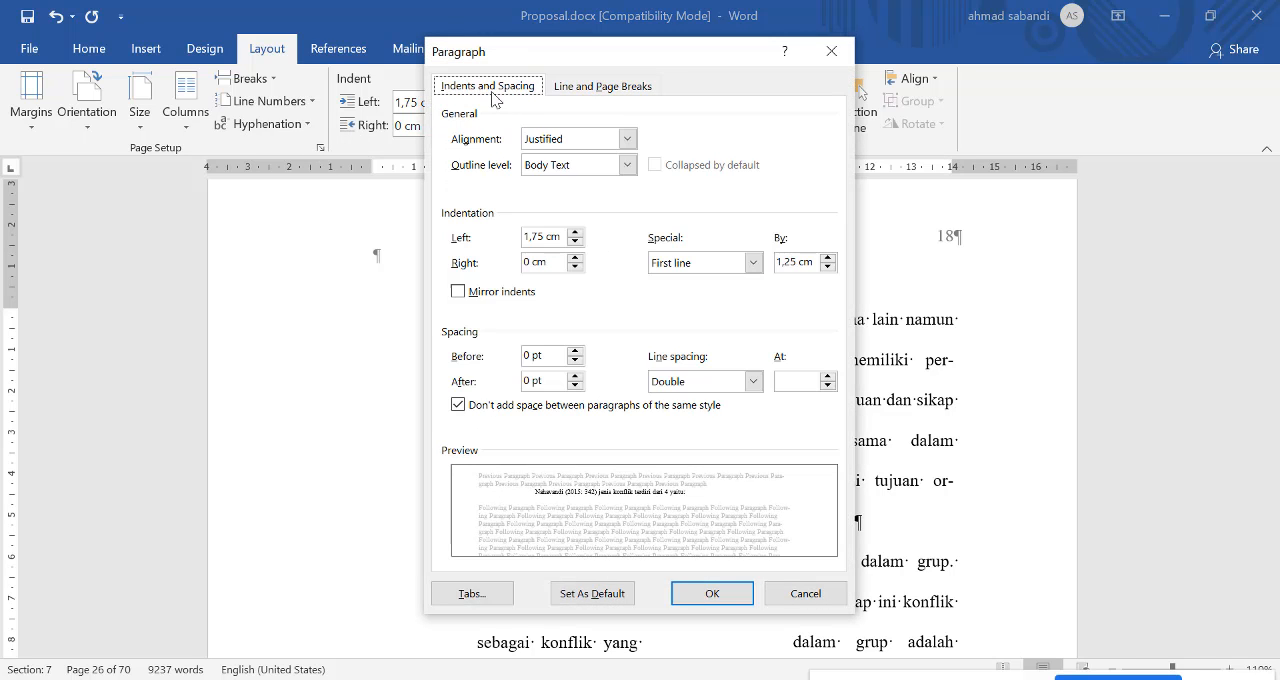
pyautogui.moveTo(544, 236); pyautogui.dragTo(483, 236)
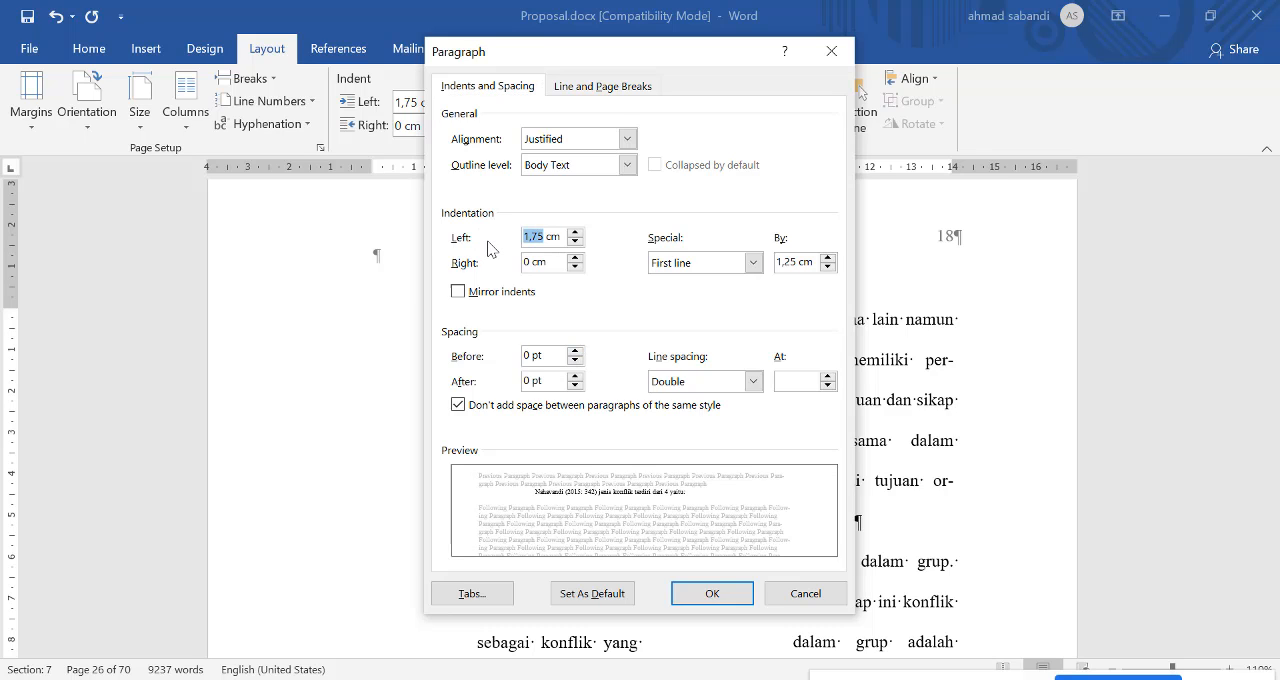
pyautogui.write('0')
pyautogui.click(734, 596)
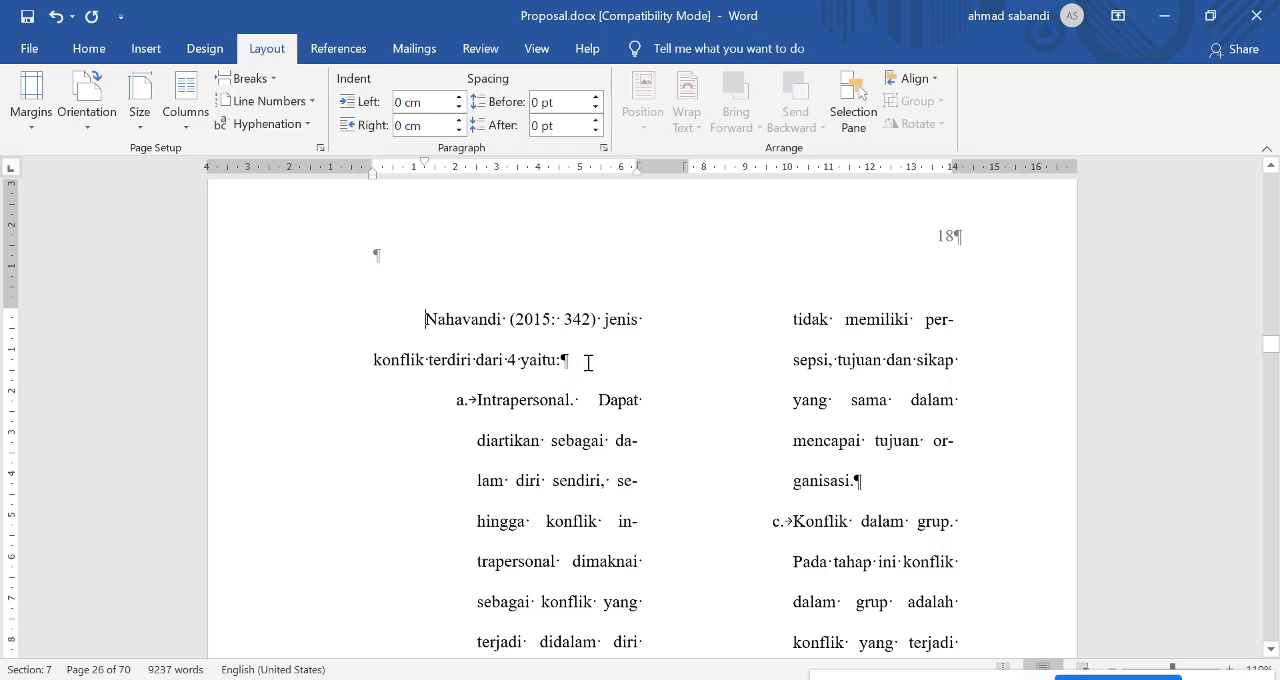
# Step: Set the left indentation of list item a ("Intrapersonal") to 0 cm
pyautogui.click(580, 480)
pyautogui.click(603, 147)
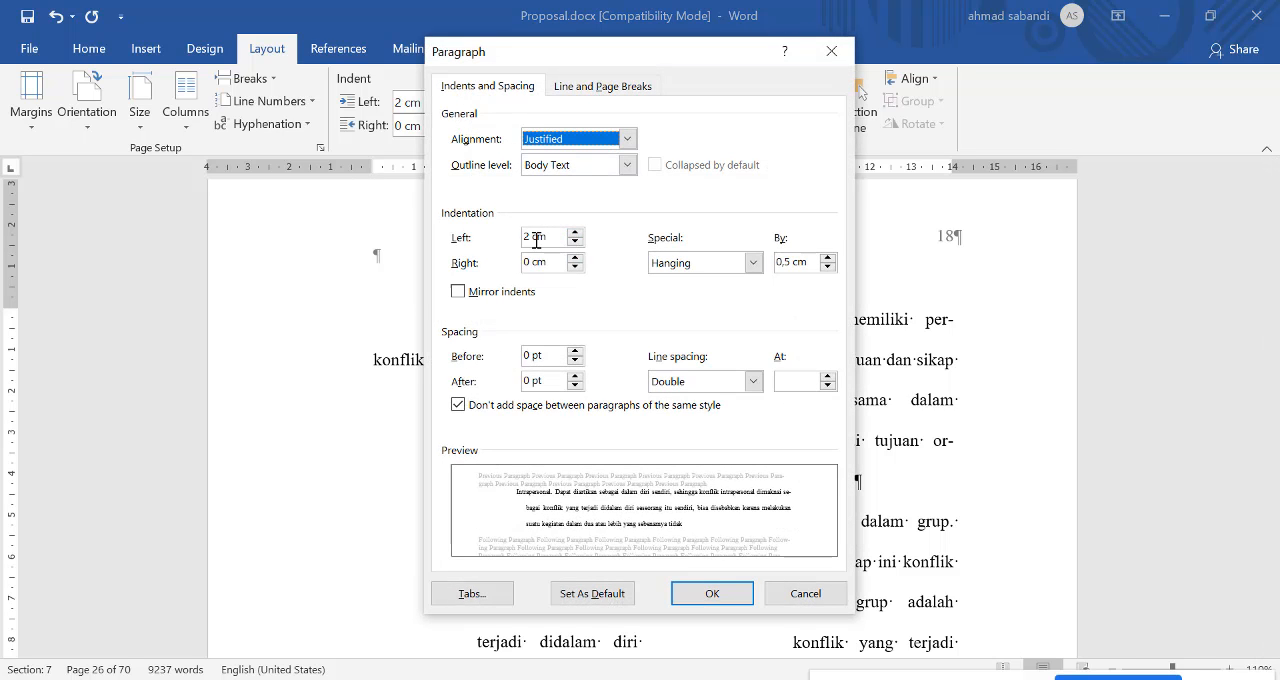
pyautogui.moveTo(530, 239); pyautogui.dragTo(519, 240)
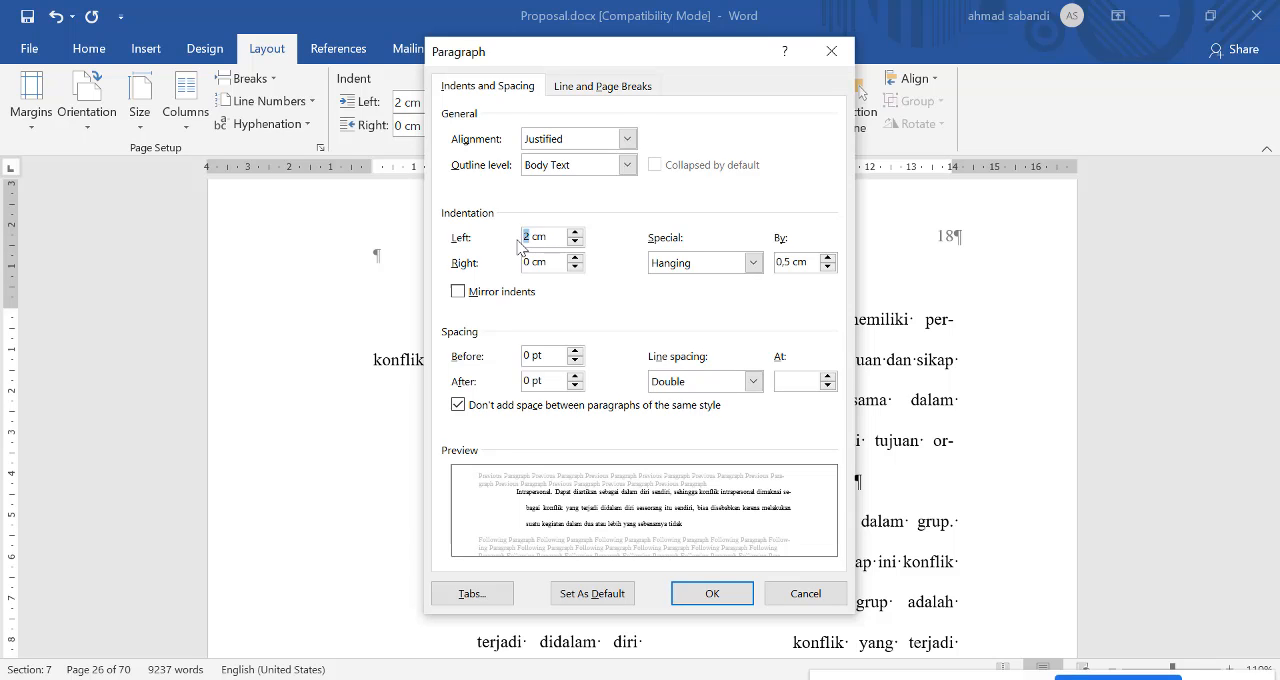
pyautogui.press('Return')
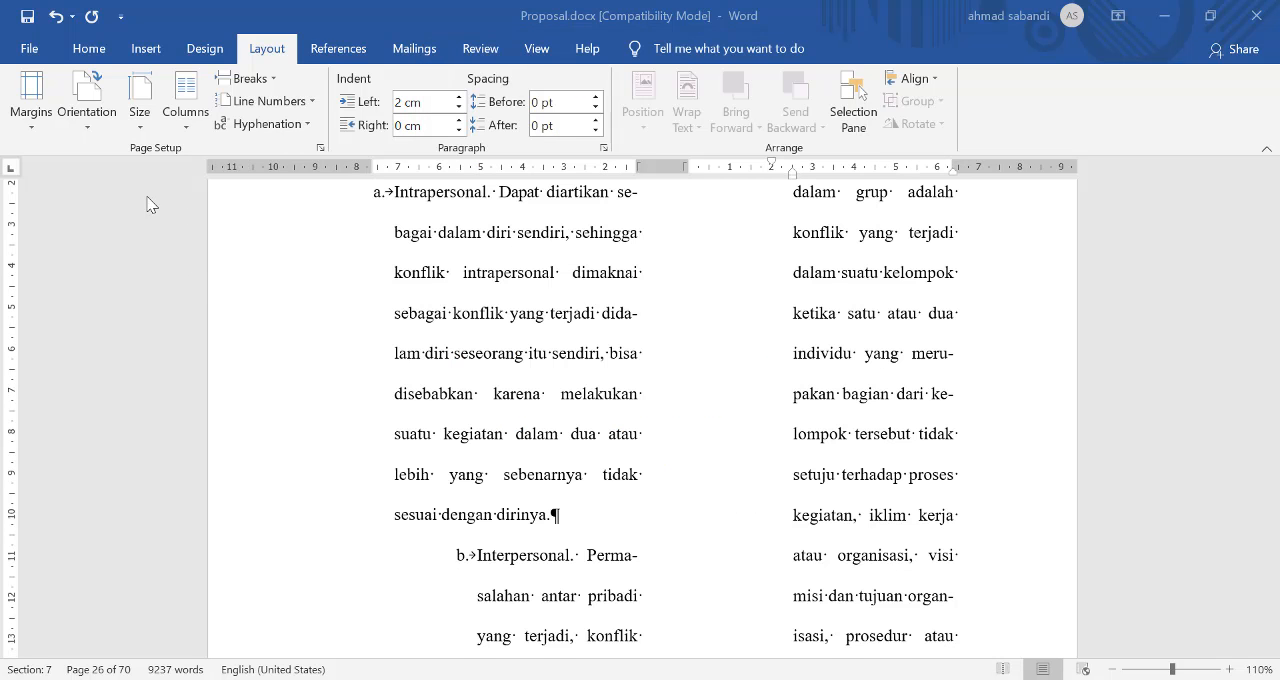
# Step: Review the available break types and examine the column break under "6. Jenis Konflik" and the page break after the conflict list
pyautogui.scroll(3, 559, 263)
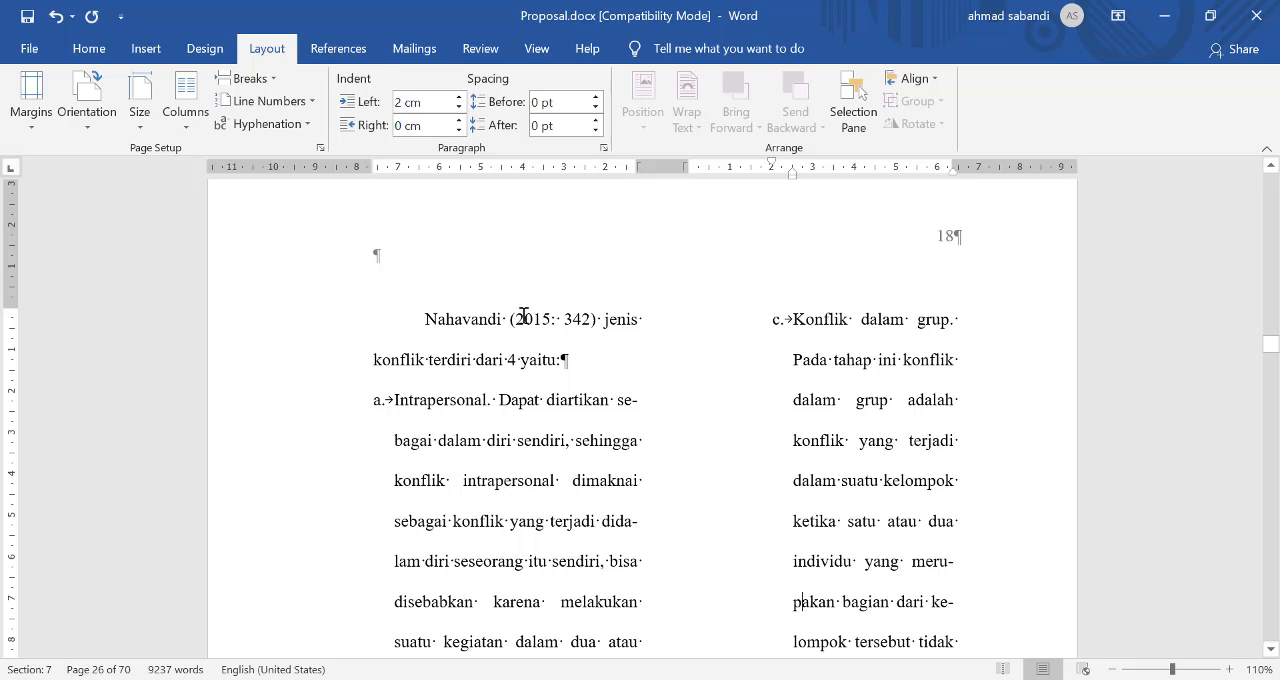
pyautogui.scroll(-1, 604, 393)
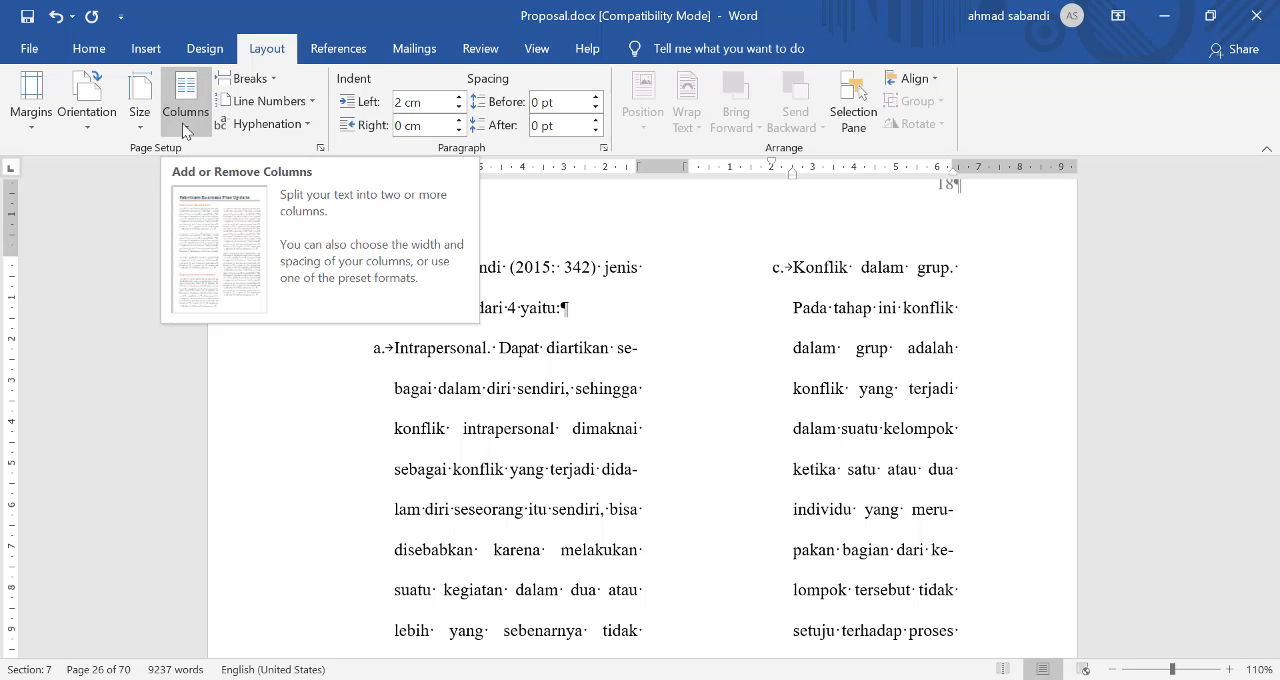
pyautogui.click(250, 78)
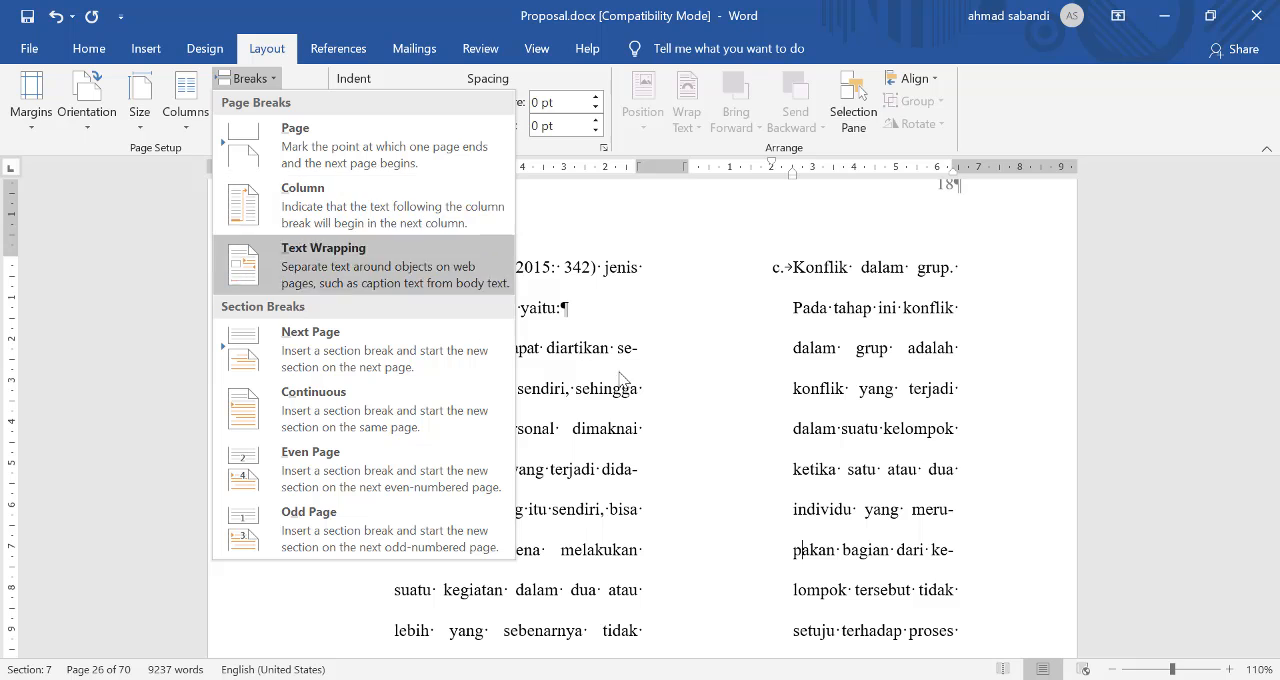
pyautogui.click(579, 429)
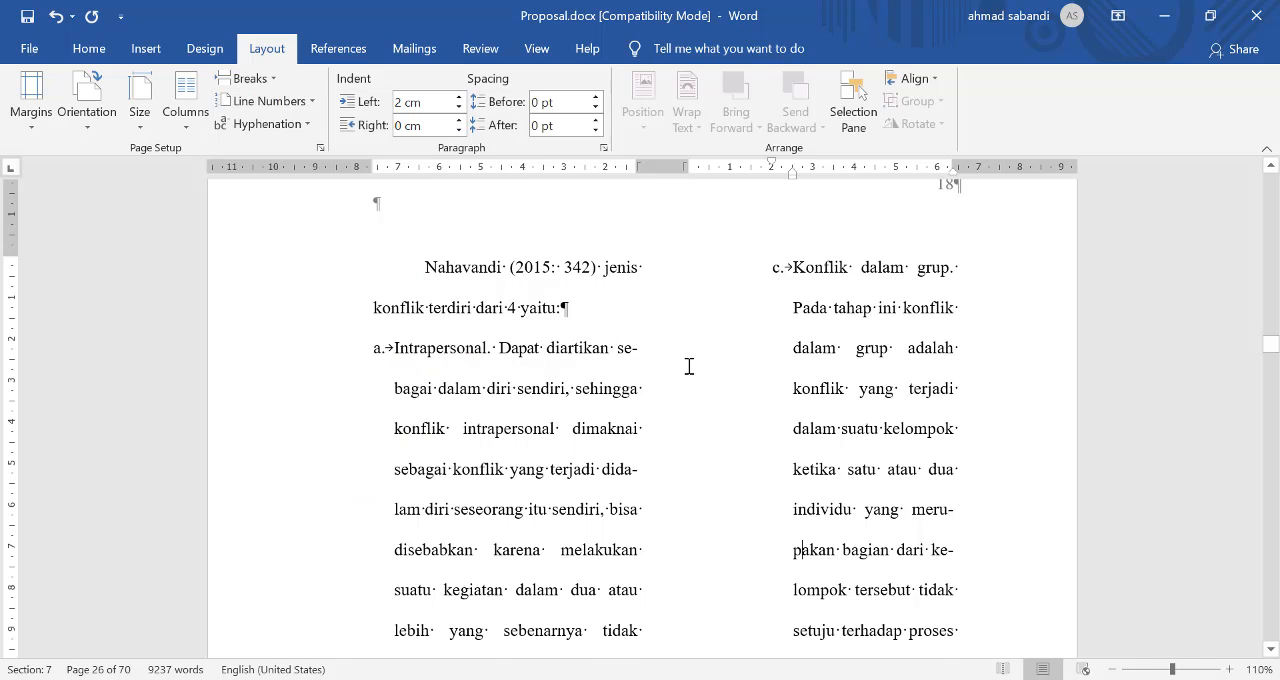
pyautogui.scroll(6, 689, 366)
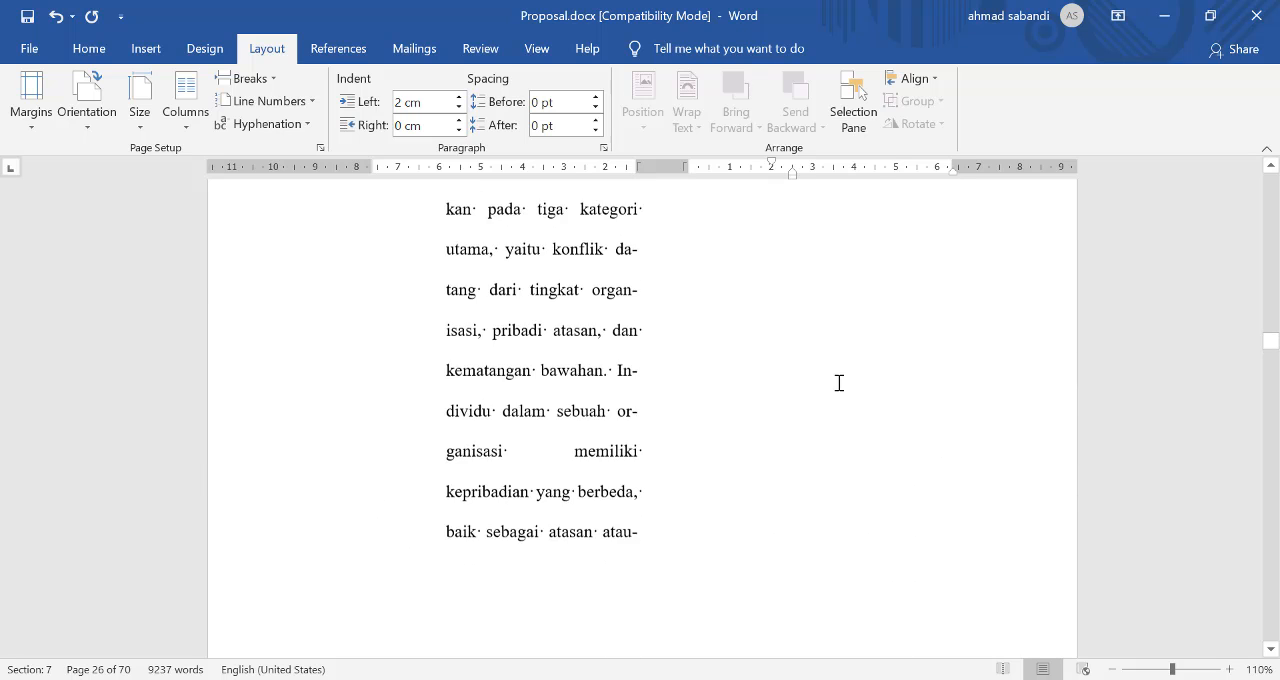
pyautogui.scroll(5, 839, 383)
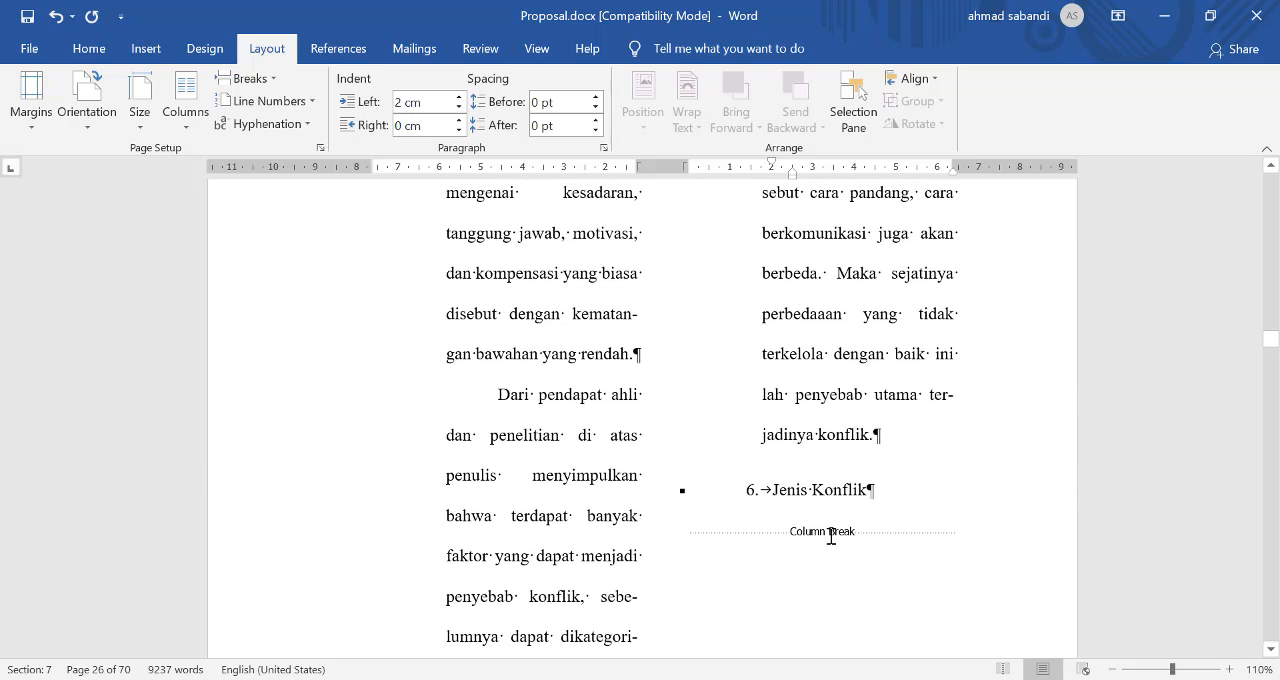
pyautogui.scroll(-12, 830, 537)
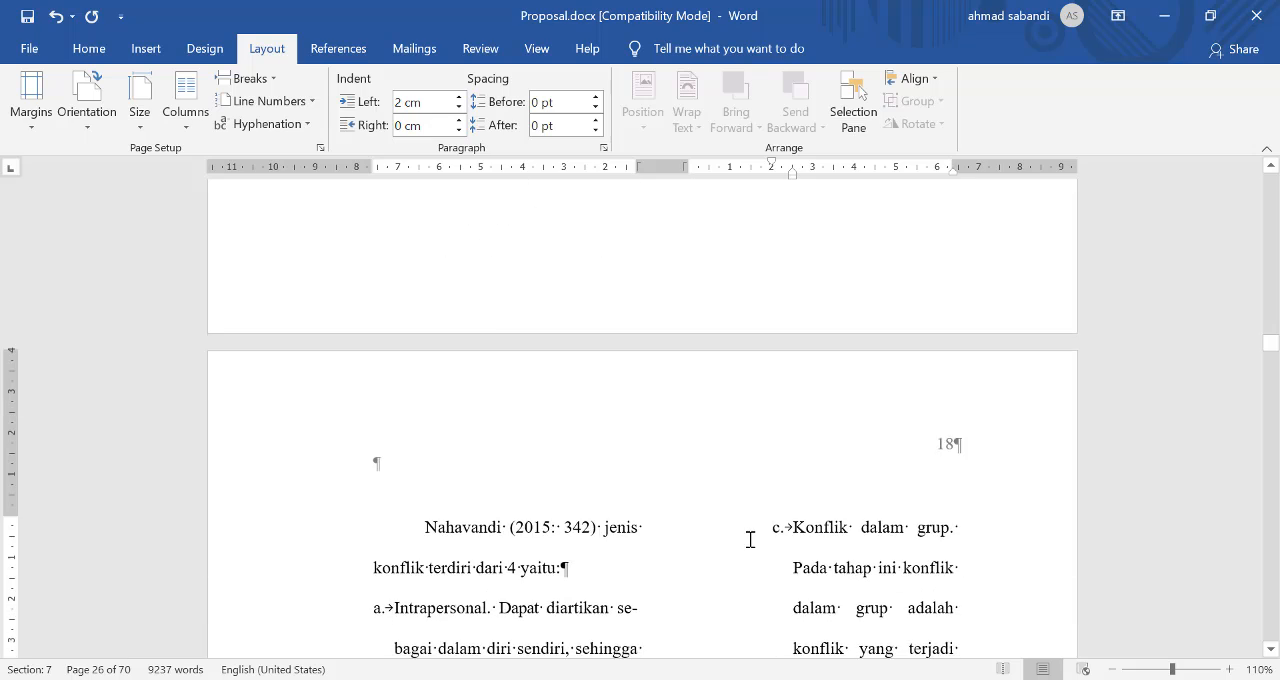
pyautogui.scroll(-12, 665, 543)
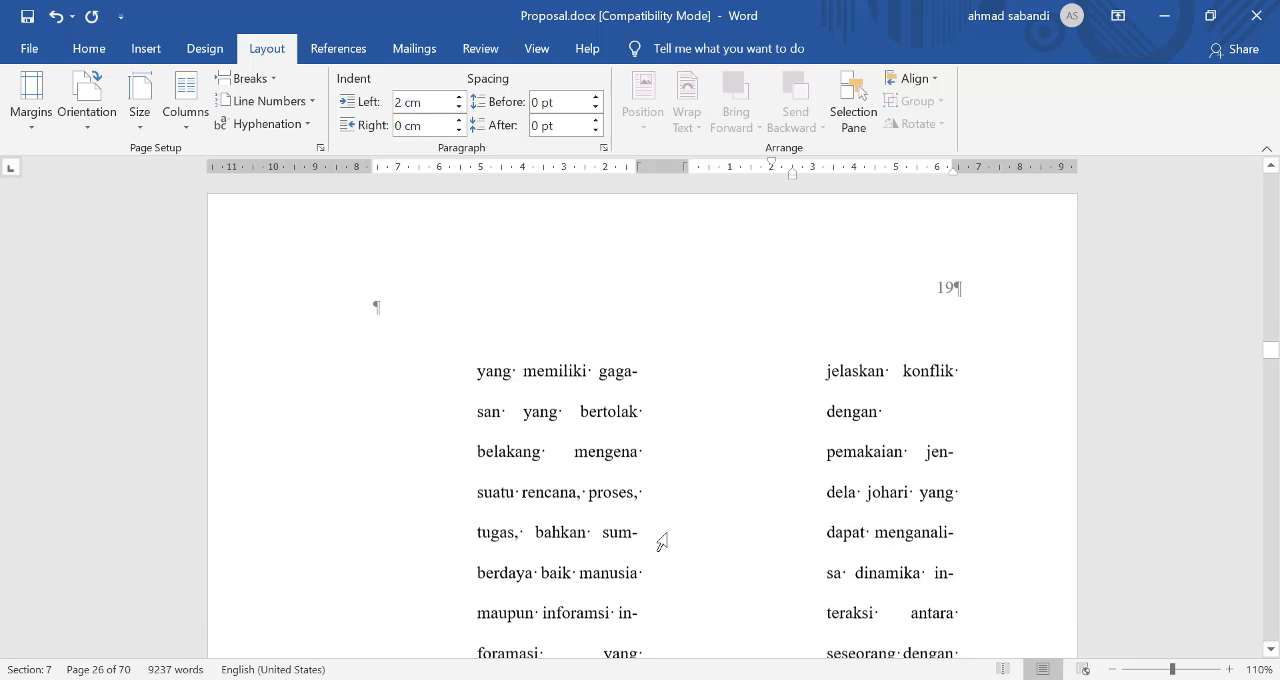
pyautogui.scroll(-5, 662, 541)
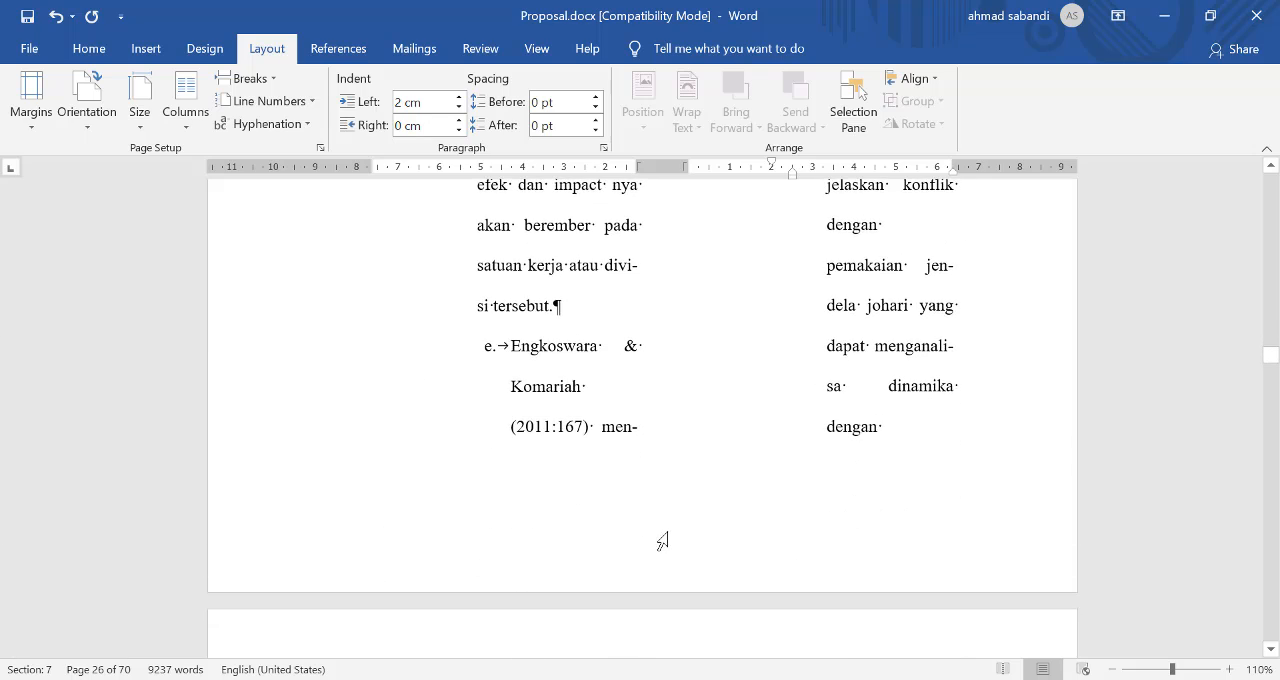
pyautogui.scroll(-3, 662, 541)
pyautogui.scroll(-15, 669, 532)
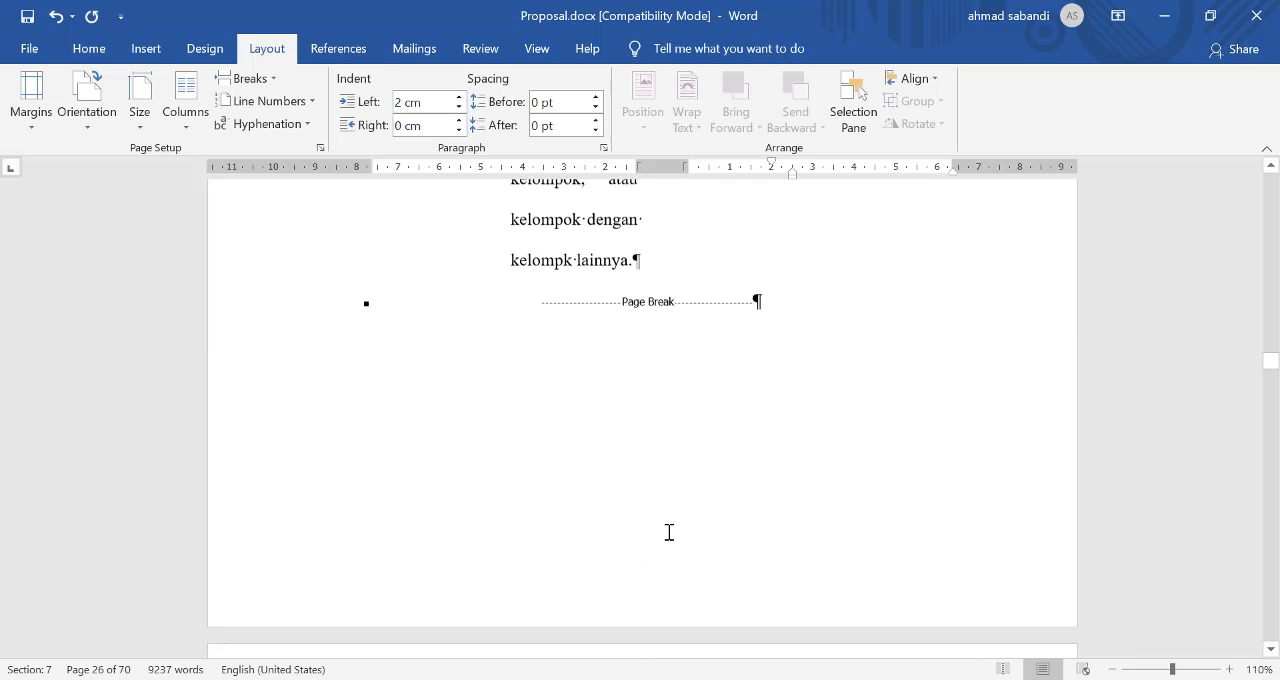
pyautogui.scroll(3, 668, 471)
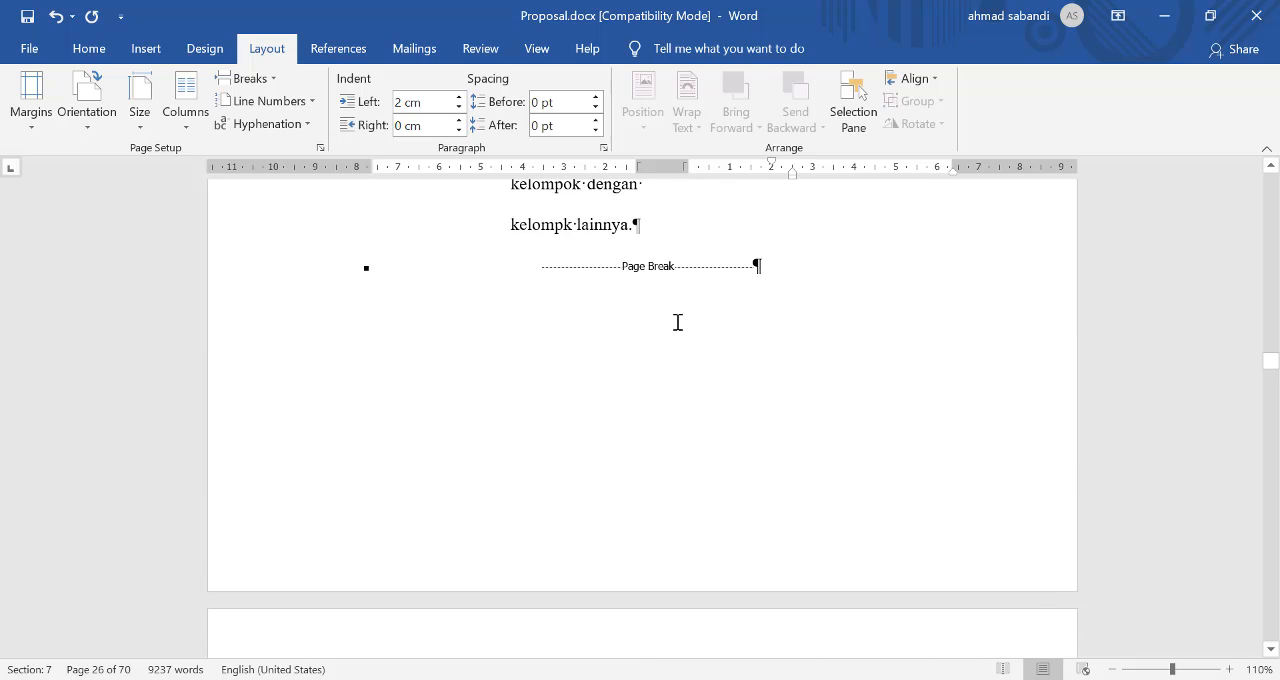
pyautogui.scroll(10, 700, 310)
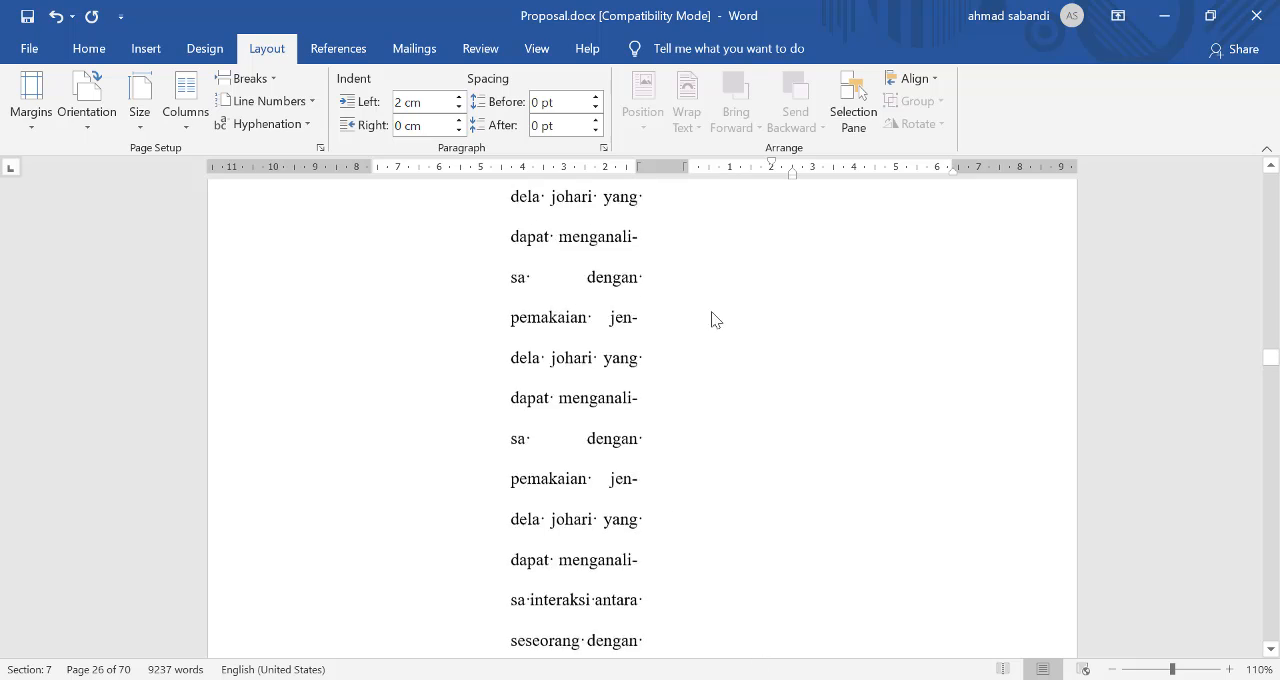
pyautogui.scroll(10, 667, 315)
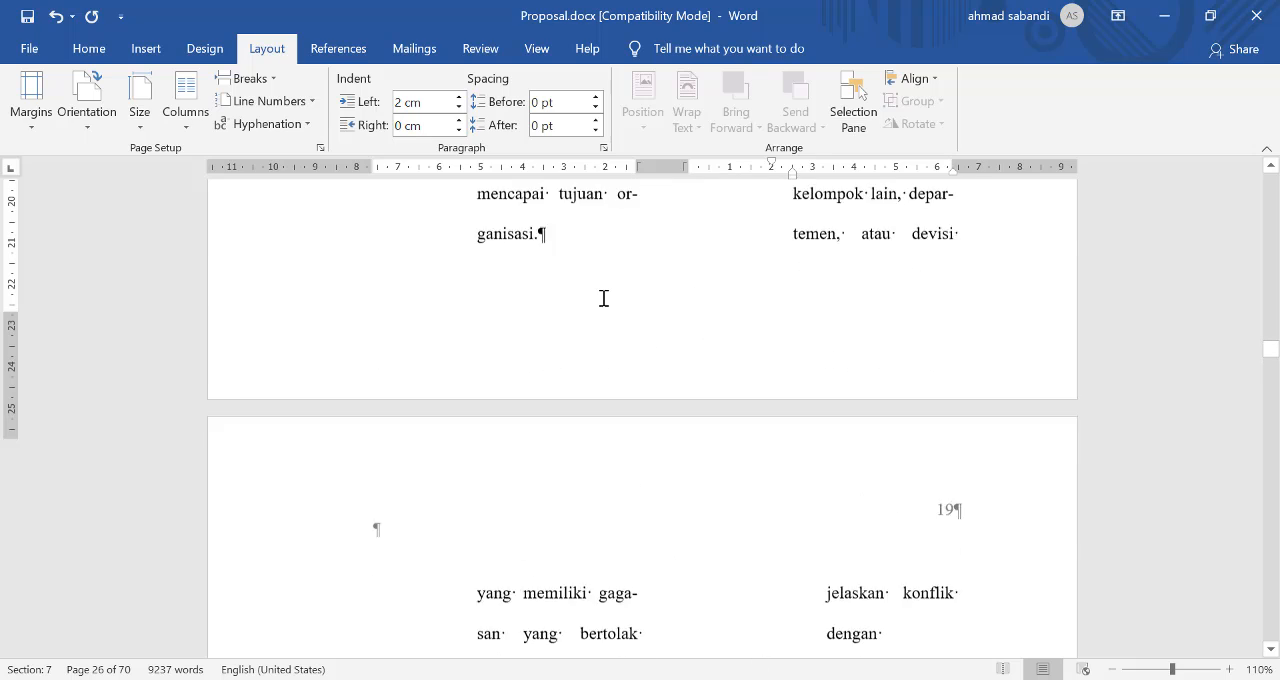
pyautogui.scroll(3, 601, 297)
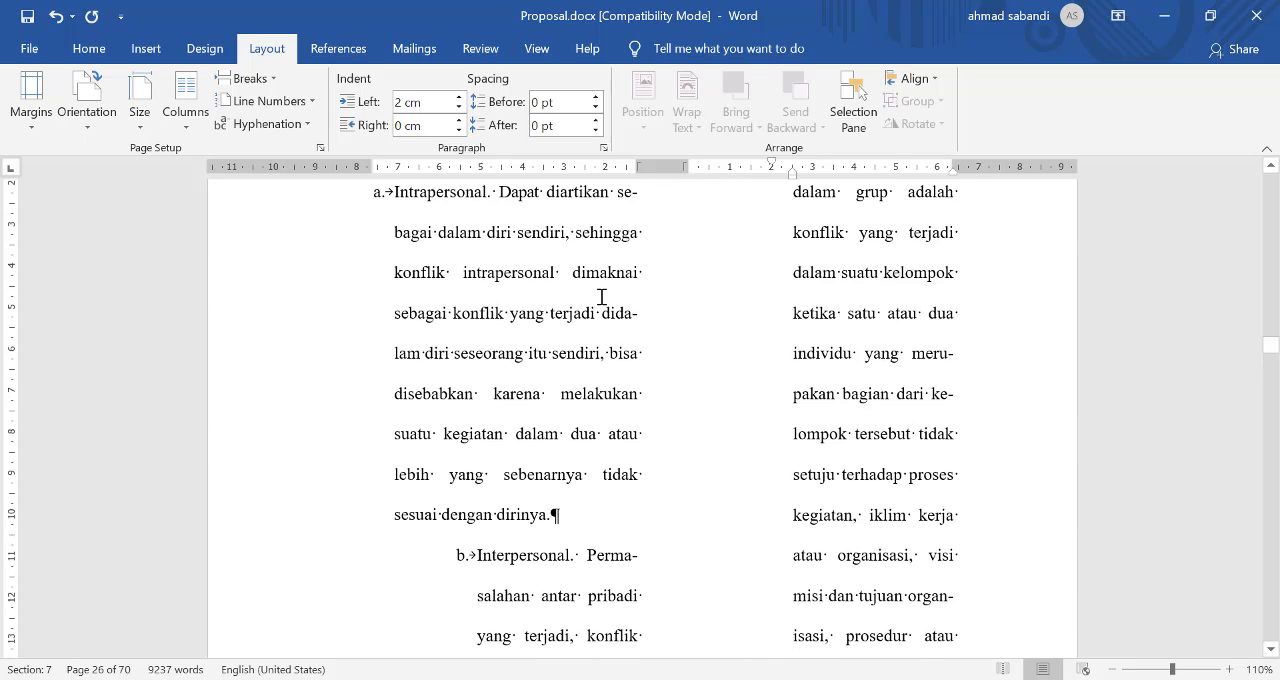
# Step: Copy the paragraph formatting of list item a ("Intrapersonal") onto list item b ("Interpersonal") with Format Painter
pyautogui.scroll(-2, 602, 297)
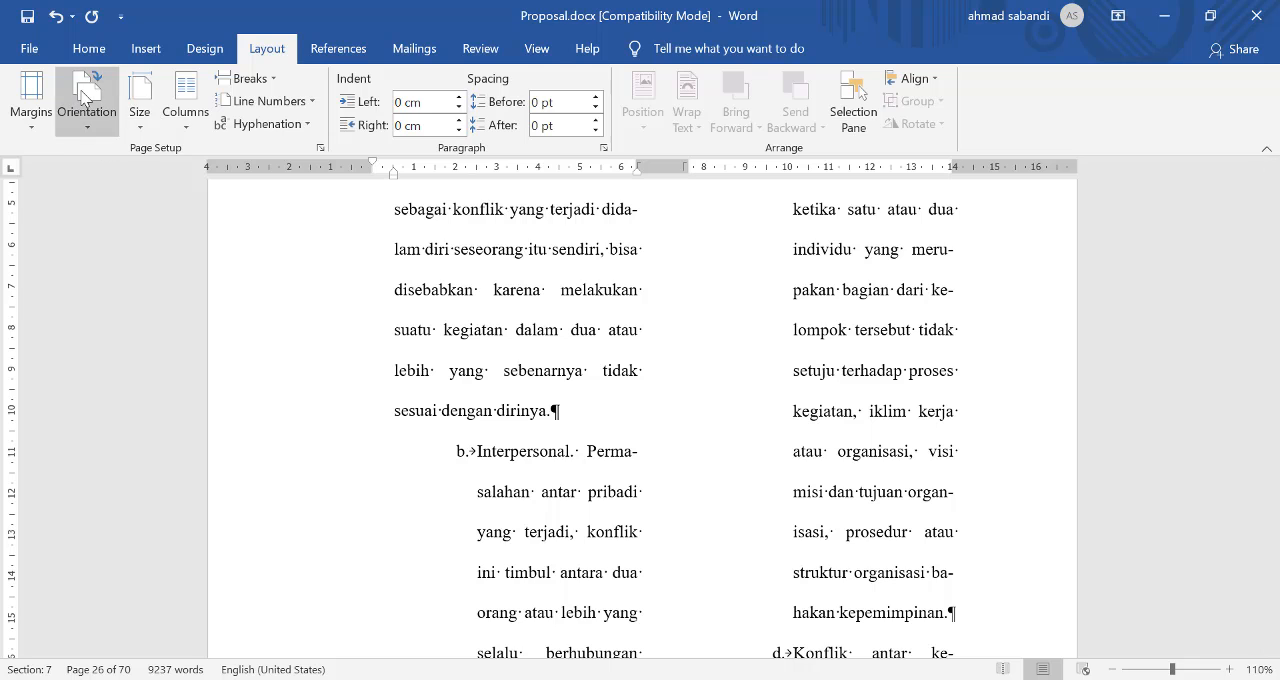
pyautogui.click(89, 48)
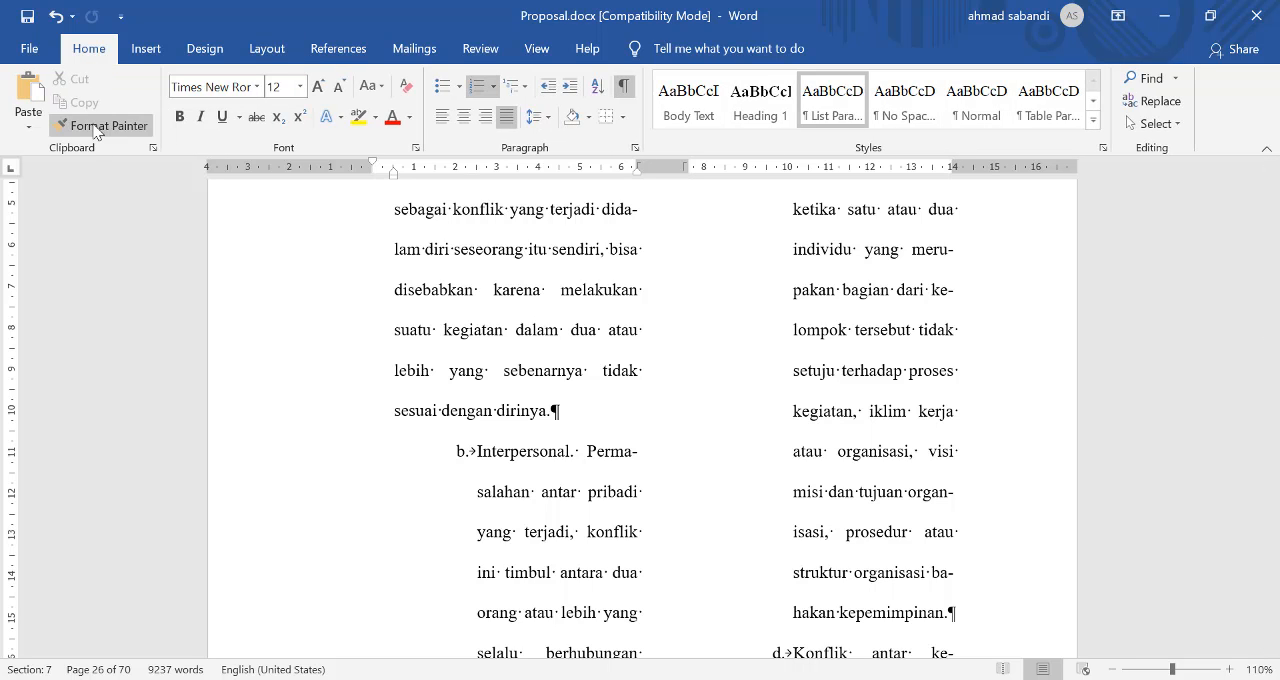
pyautogui.click(101, 125)
pyautogui.click(540, 491)
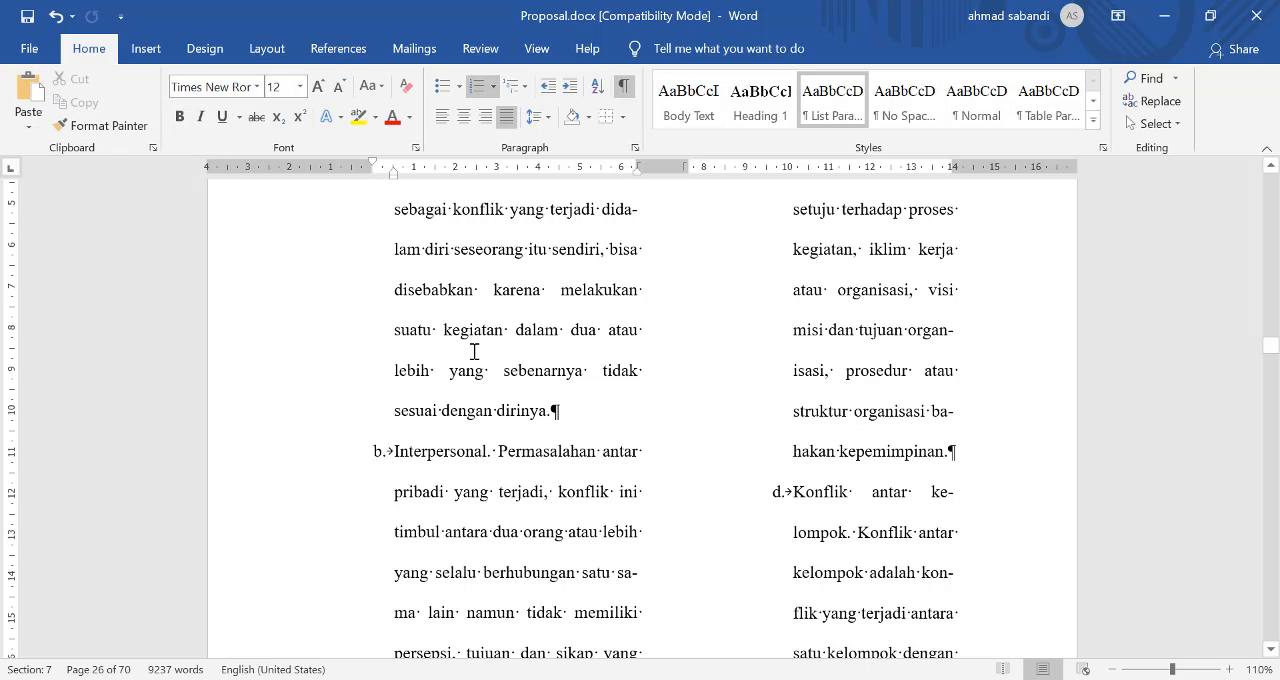
# Step: Apply list item b's formatting to items c ("Konflik dalam grup") and d ("Konflik antar kelompok") with Format Painter
pyautogui.click(100, 125)
pyautogui.scroll(-3, 640, 380)
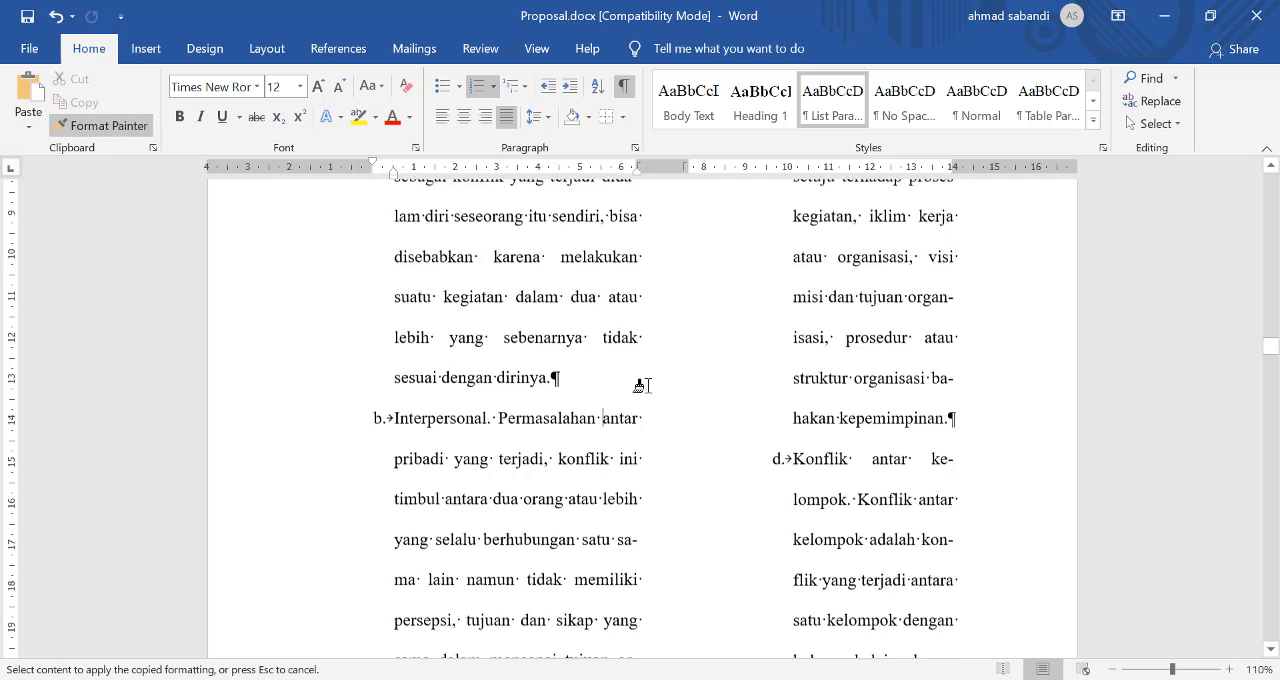
pyautogui.scroll(5, 760, 393)
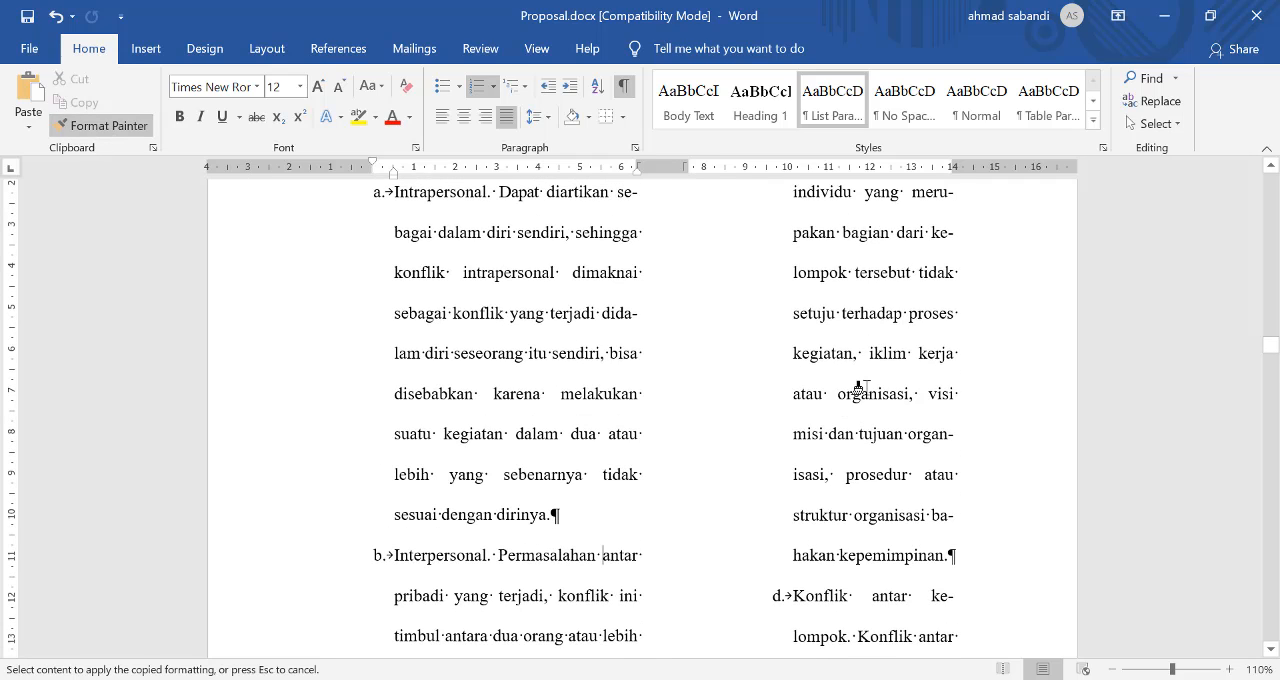
pyautogui.click(860, 387)
pyautogui.click(104, 125)
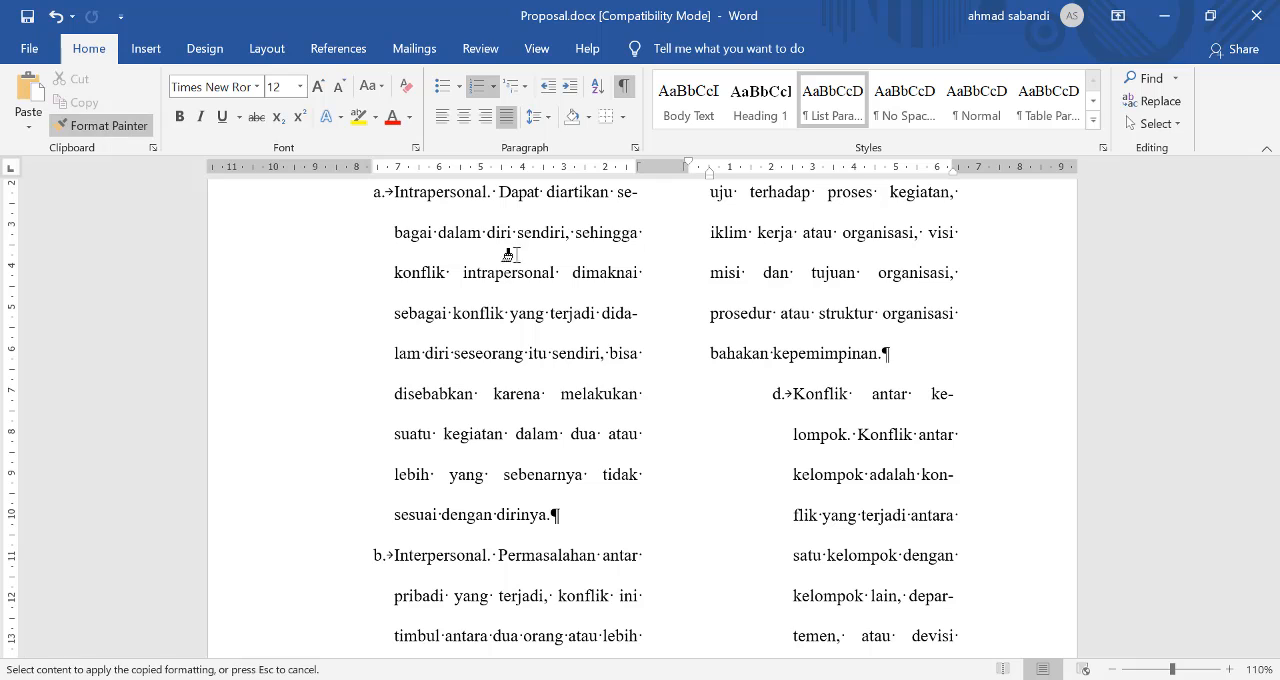
pyautogui.click(848, 451)
# Step: Apply list item d's paragraph formatting to items e and f with Format Painter
pyautogui.scroll(-5, 830, 430)
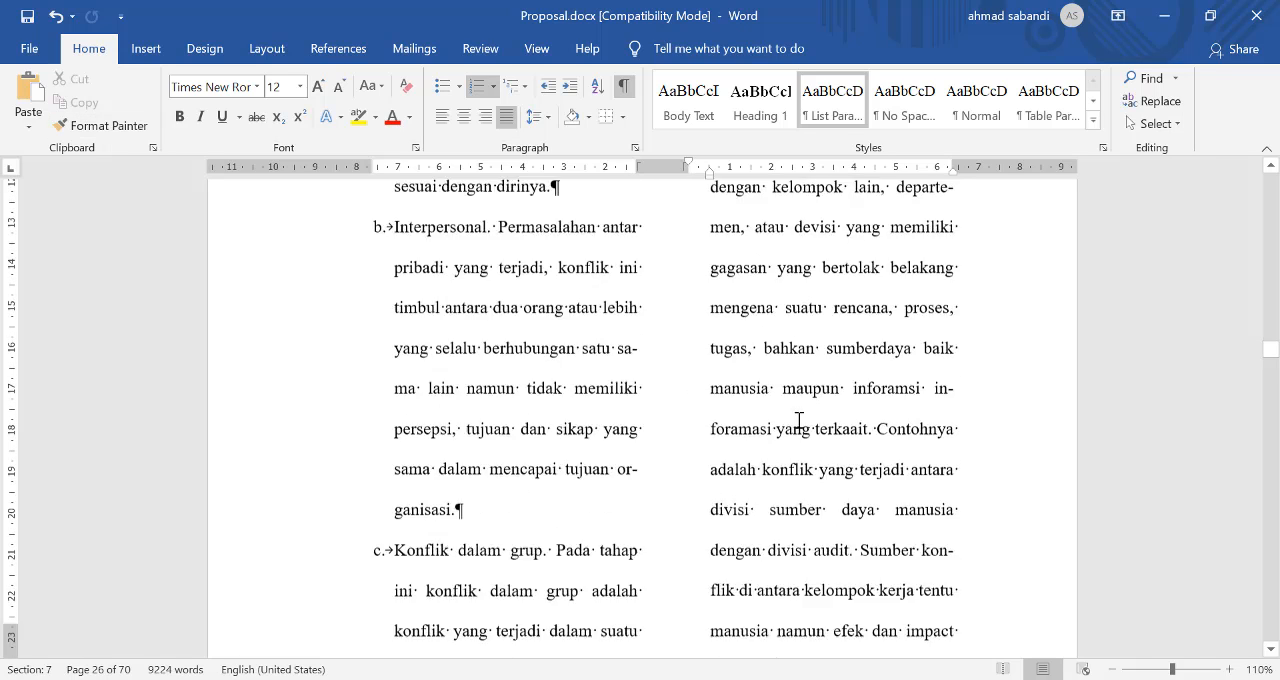
pyautogui.scroll(-5, 800, 414)
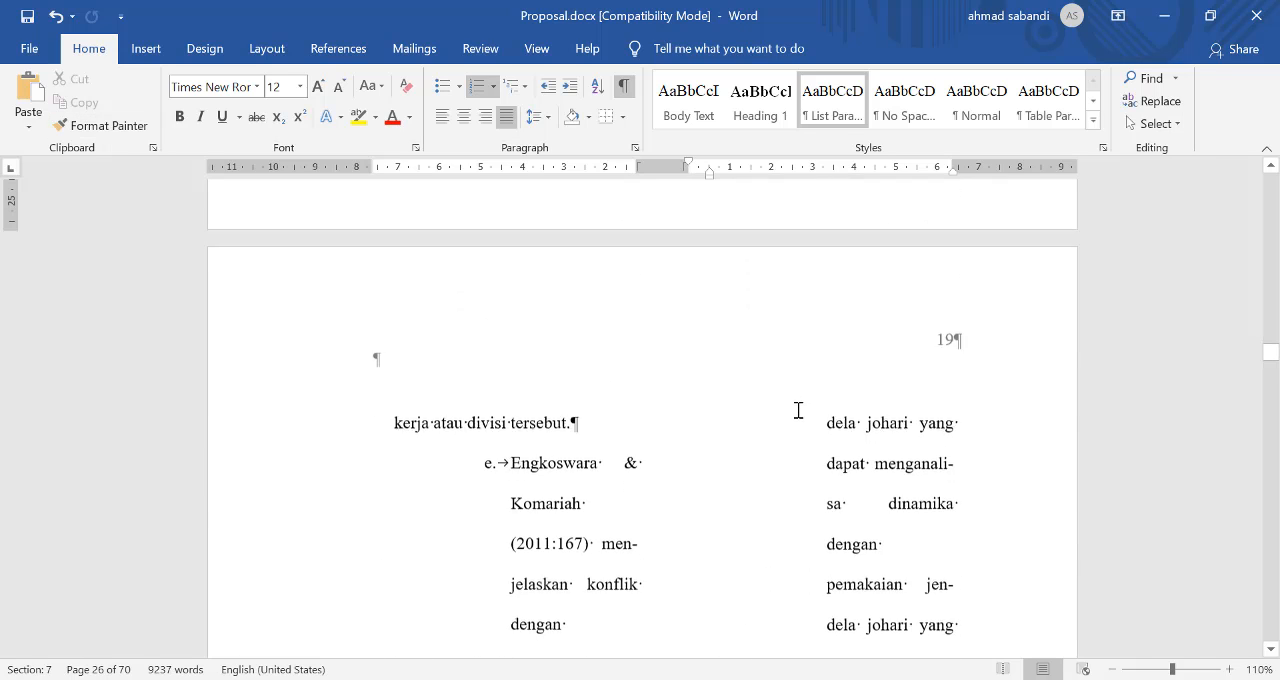
pyautogui.click(104, 125)
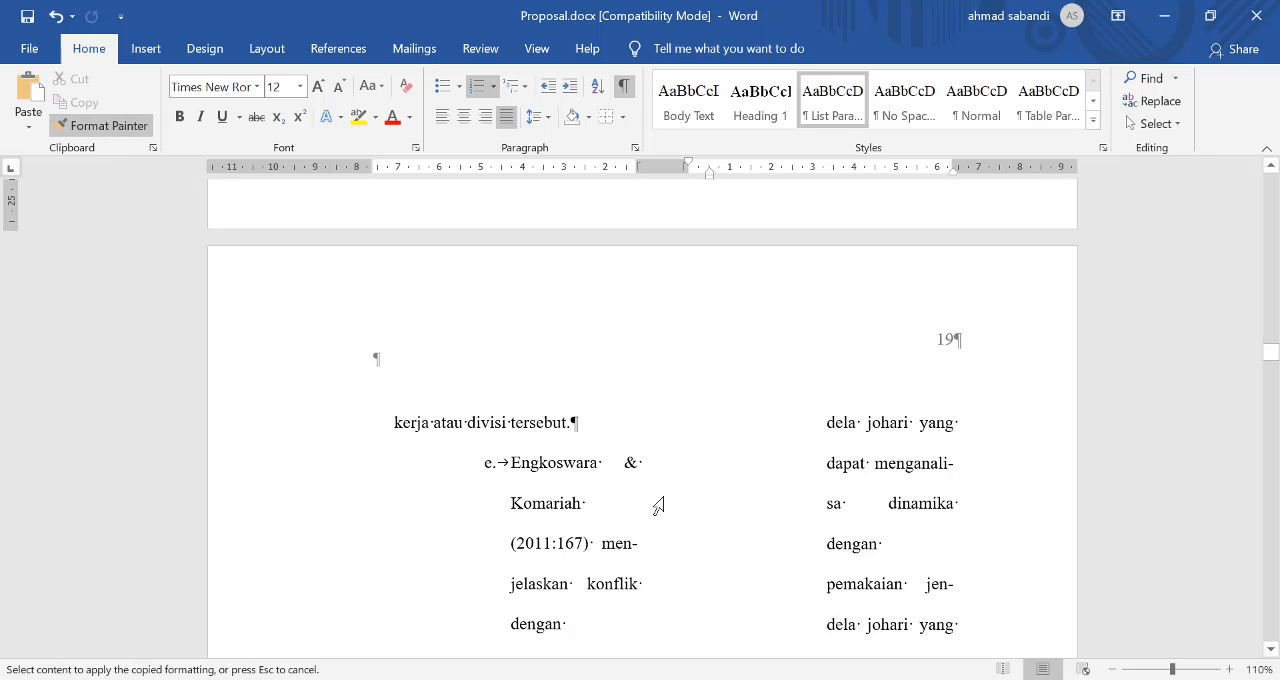
pyautogui.click(602, 518)
pyautogui.scroll(-4, 686, 503)
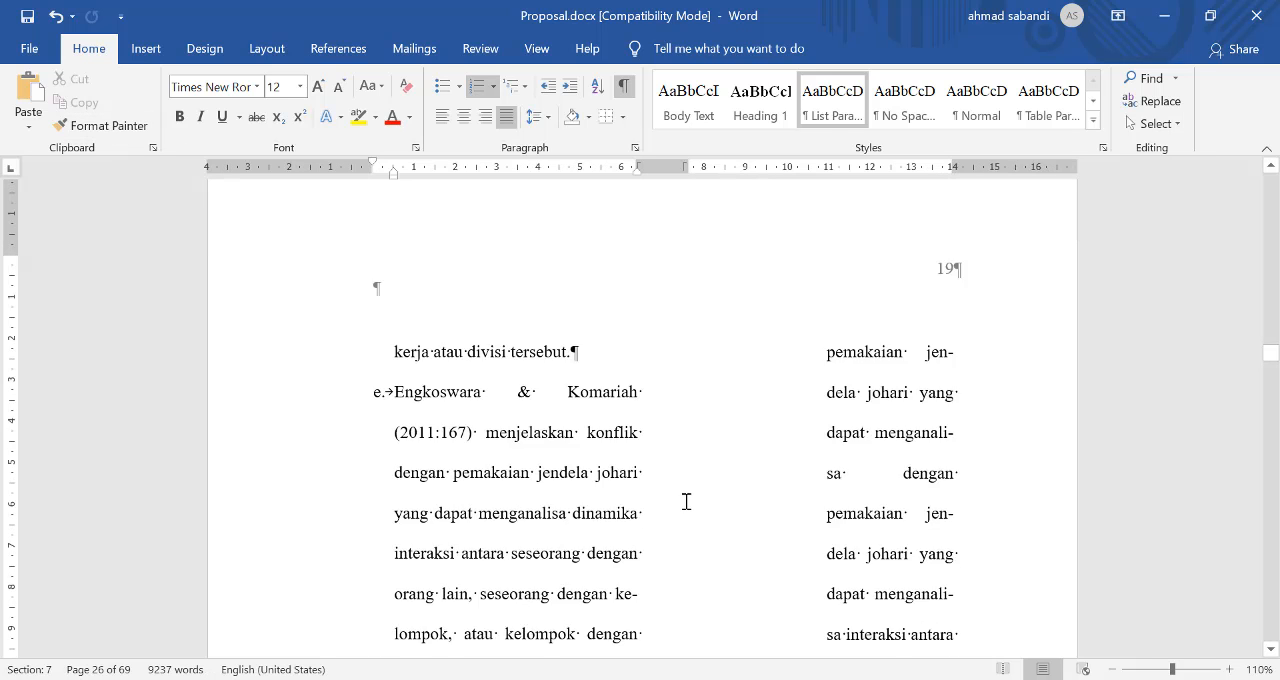
pyautogui.click(109, 127)
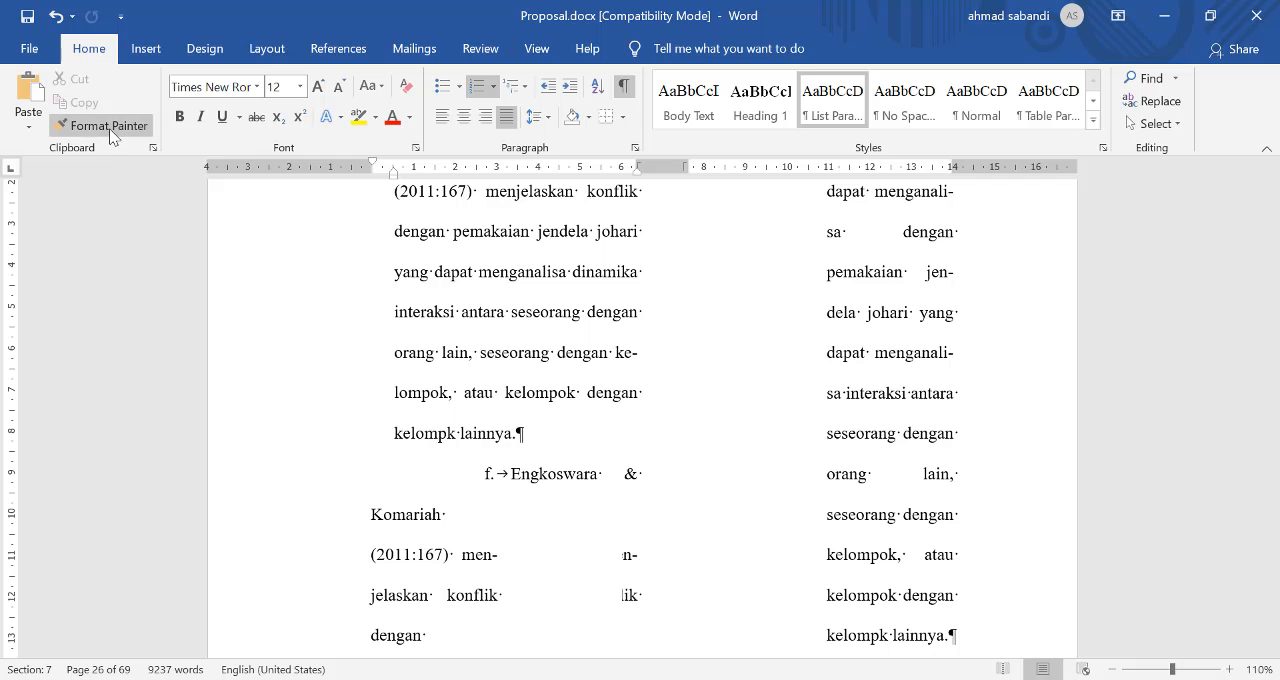
pyautogui.click(529, 519)
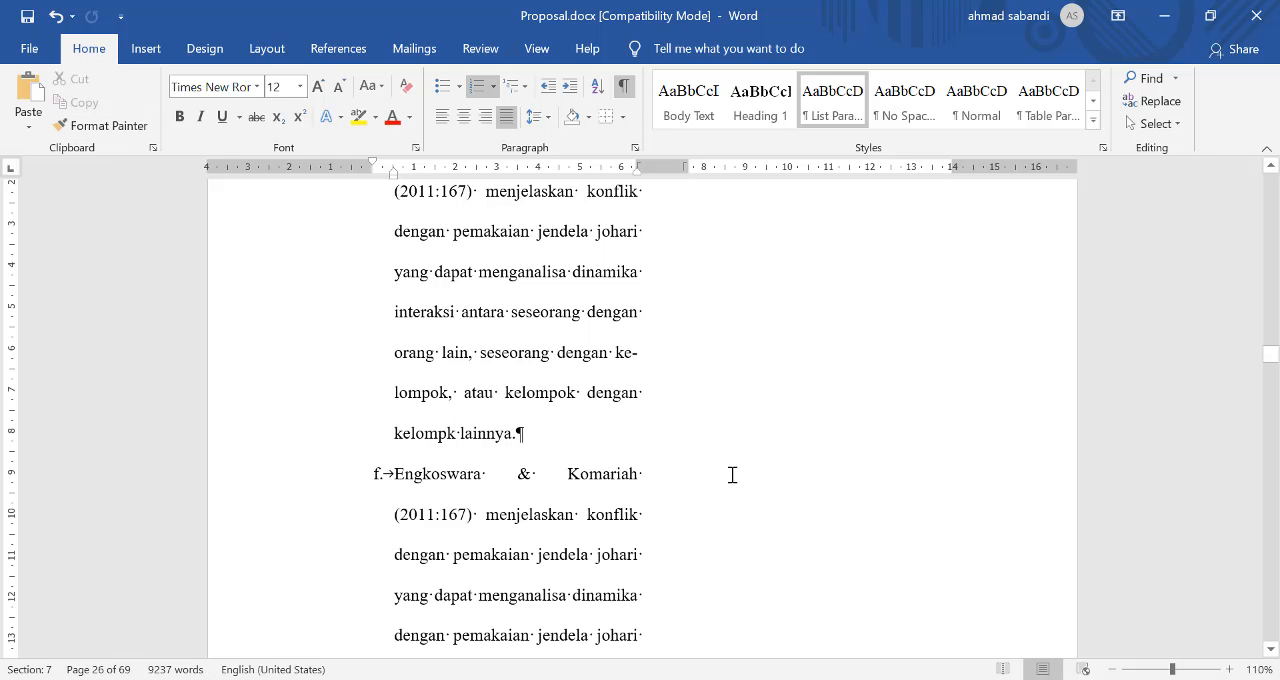
# Step: Turn on Widow/Orphan control for list item d ("Konflik antar kelompok"), which continues onto page 19
pyautogui.scroll(-4, 722, 474)
pyautogui.scroll(3, 814, 448)
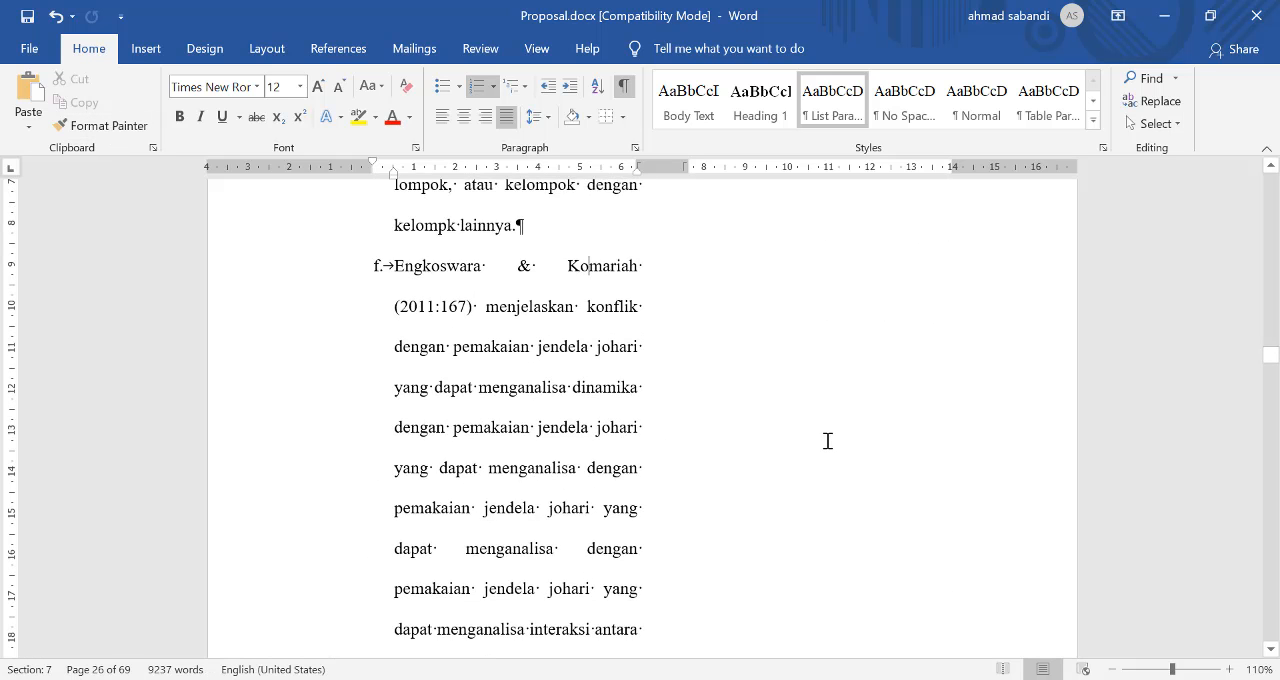
pyautogui.scroll(5, 827, 441)
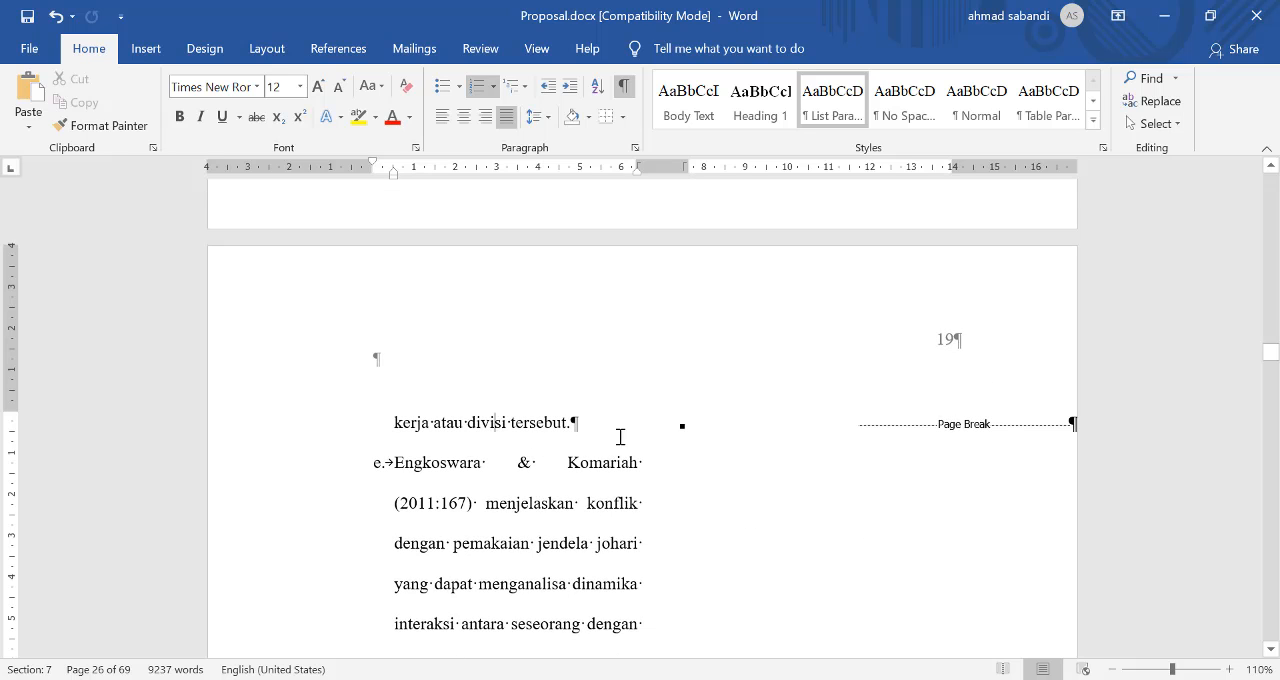
pyautogui.scroll(4, 914, 403)
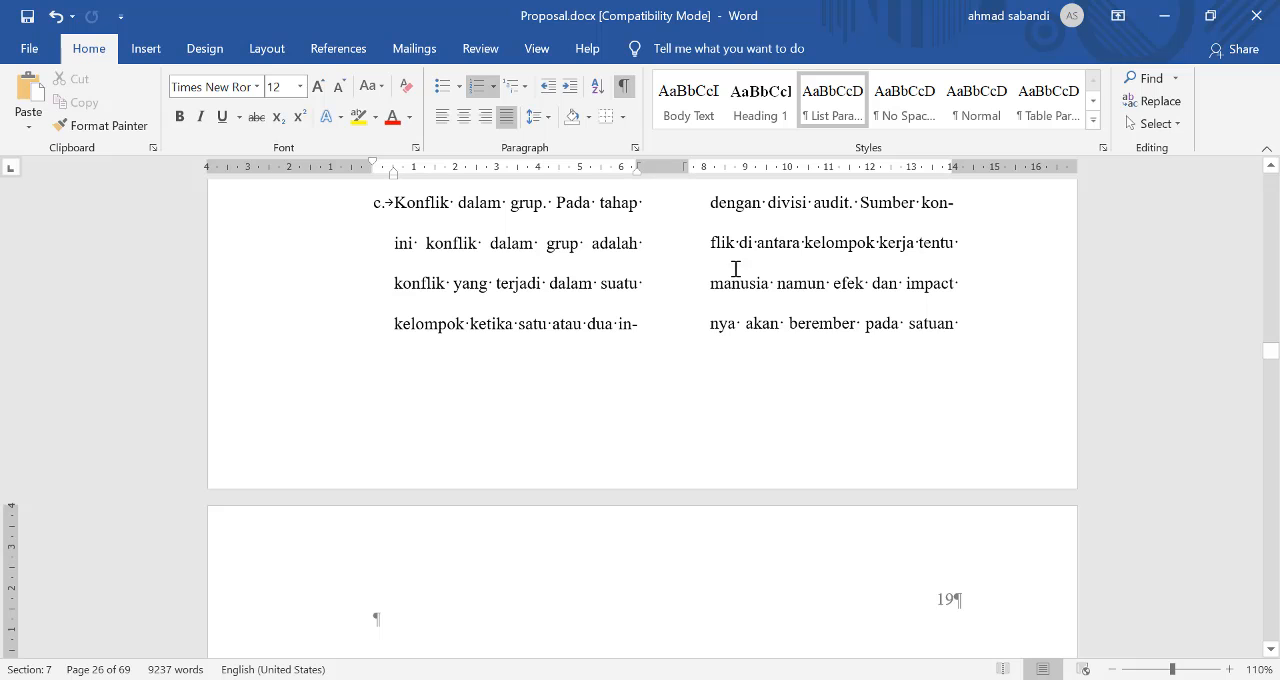
pyautogui.click(637, 148)
pyautogui.click(588, 87)
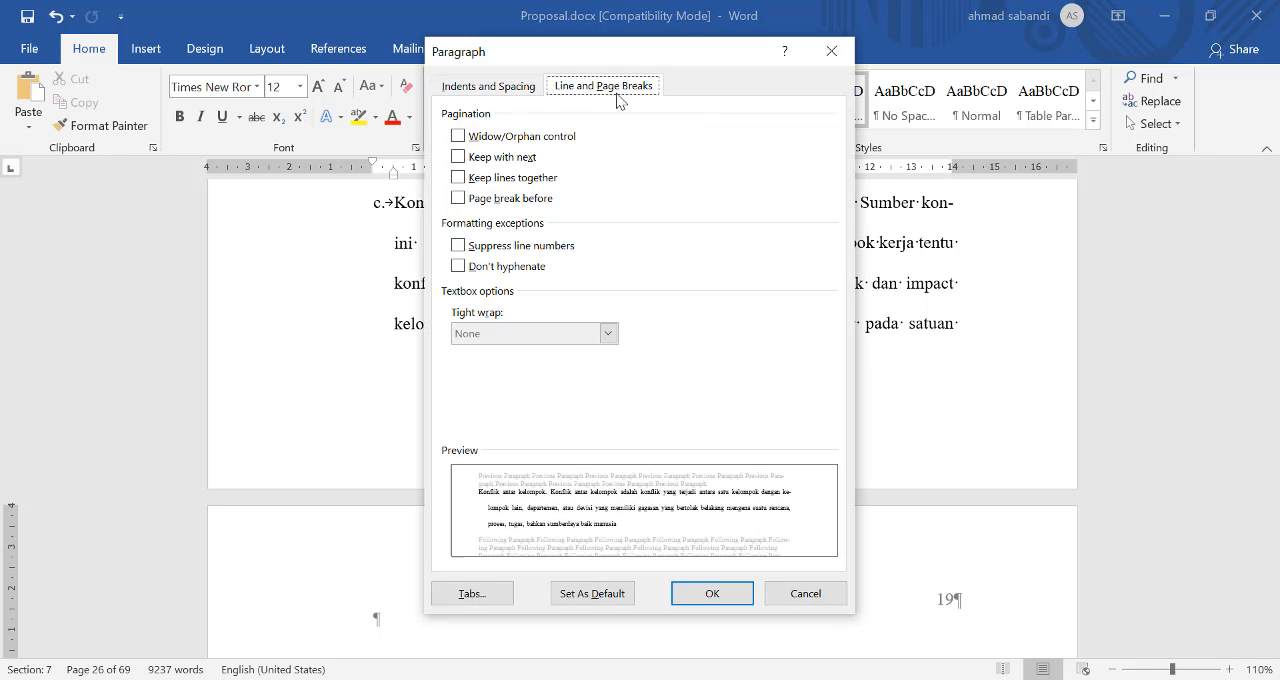
pyautogui.click(497, 138)
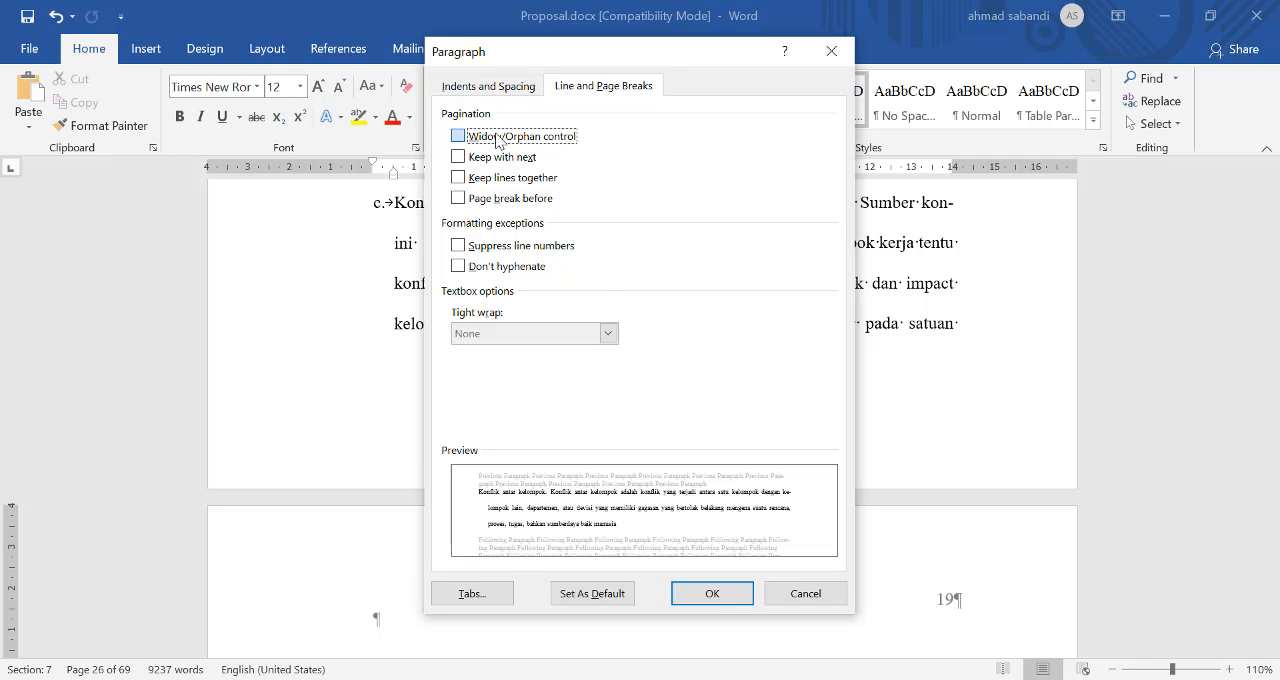
pyautogui.click(710, 592)
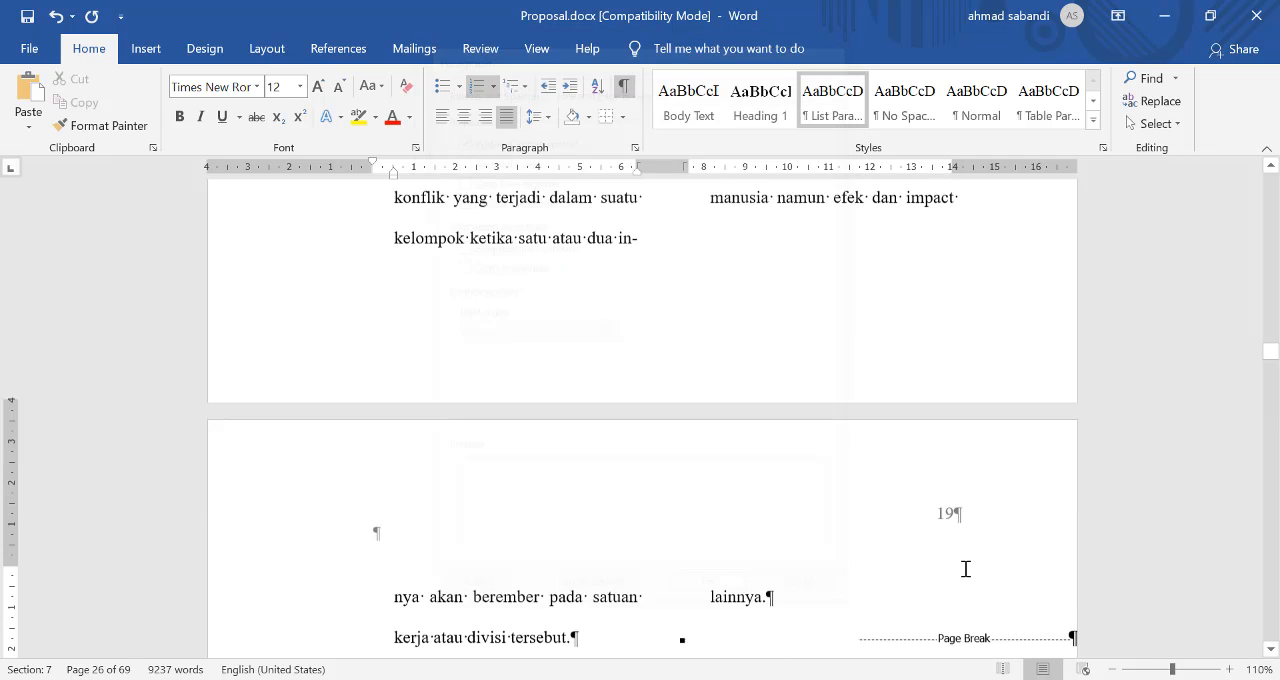
# Step: Copy list item d's paragraph formatting onto item f, ending in "lainnya.", with Format Painter
pyautogui.scroll(-3, 830, 563)
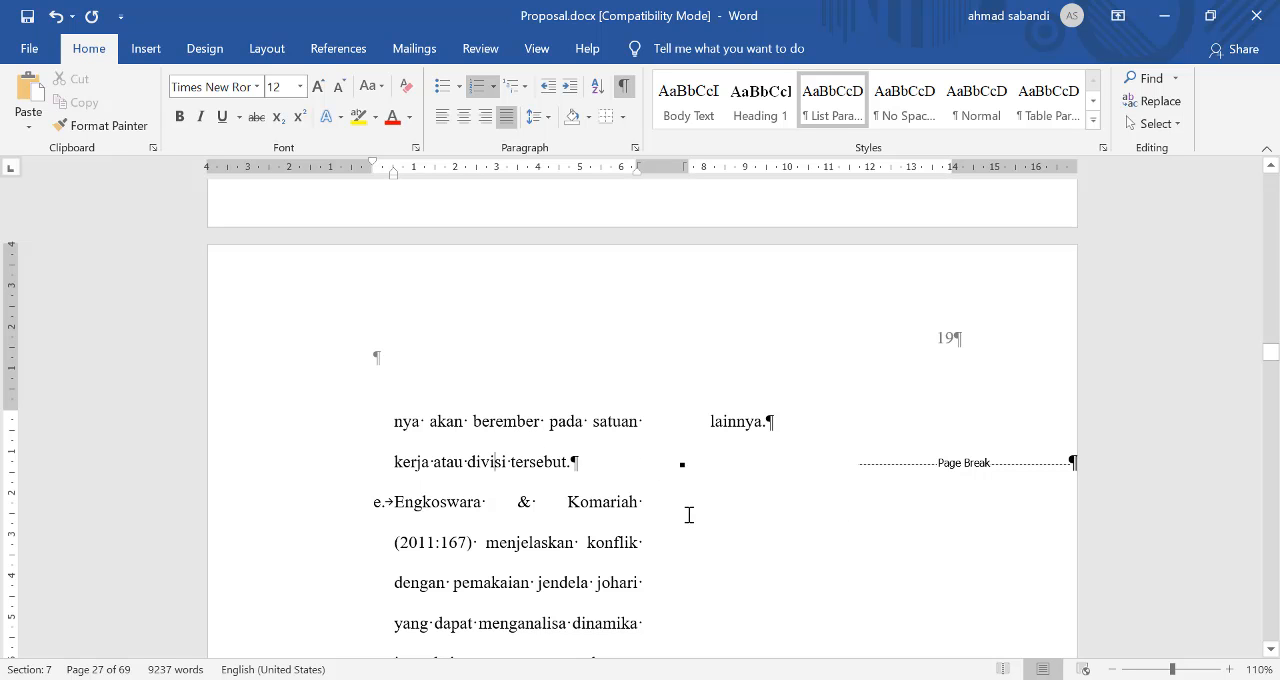
pyautogui.scroll(-15, 629, 503)
pyautogui.scroll(6, 629, 494)
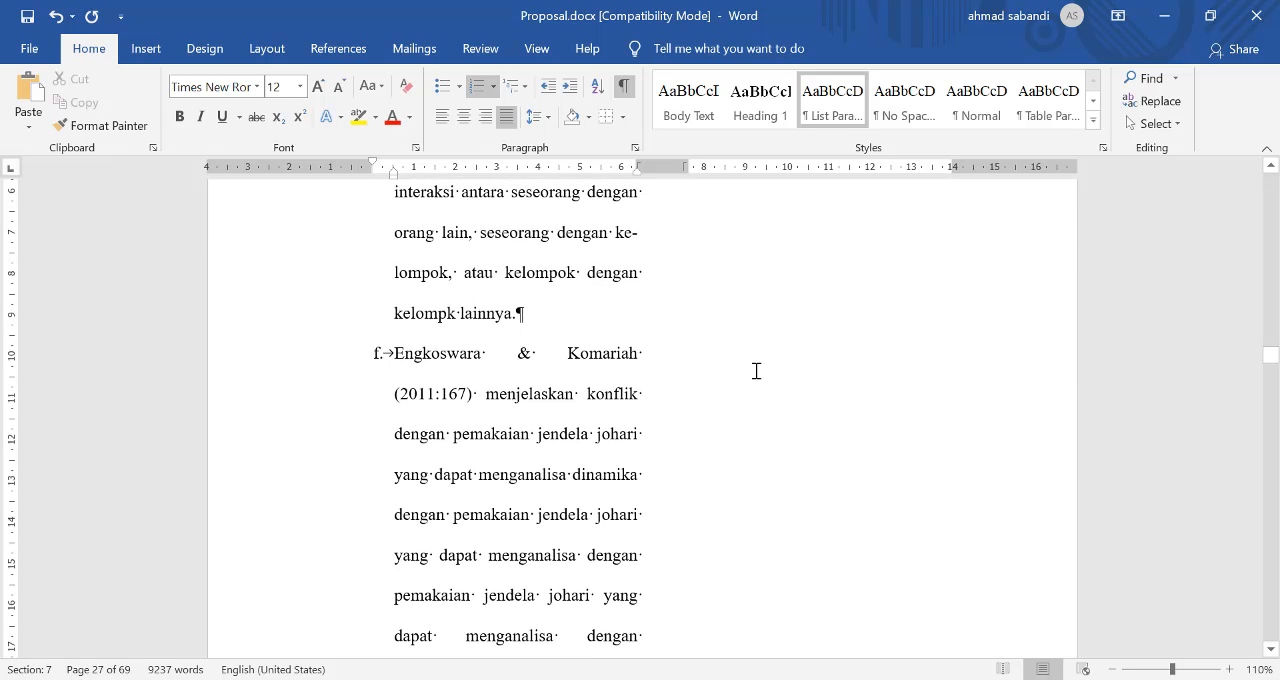
pyautogui.scroll(12, 760, 368)
pyautogui.click(737, 421)
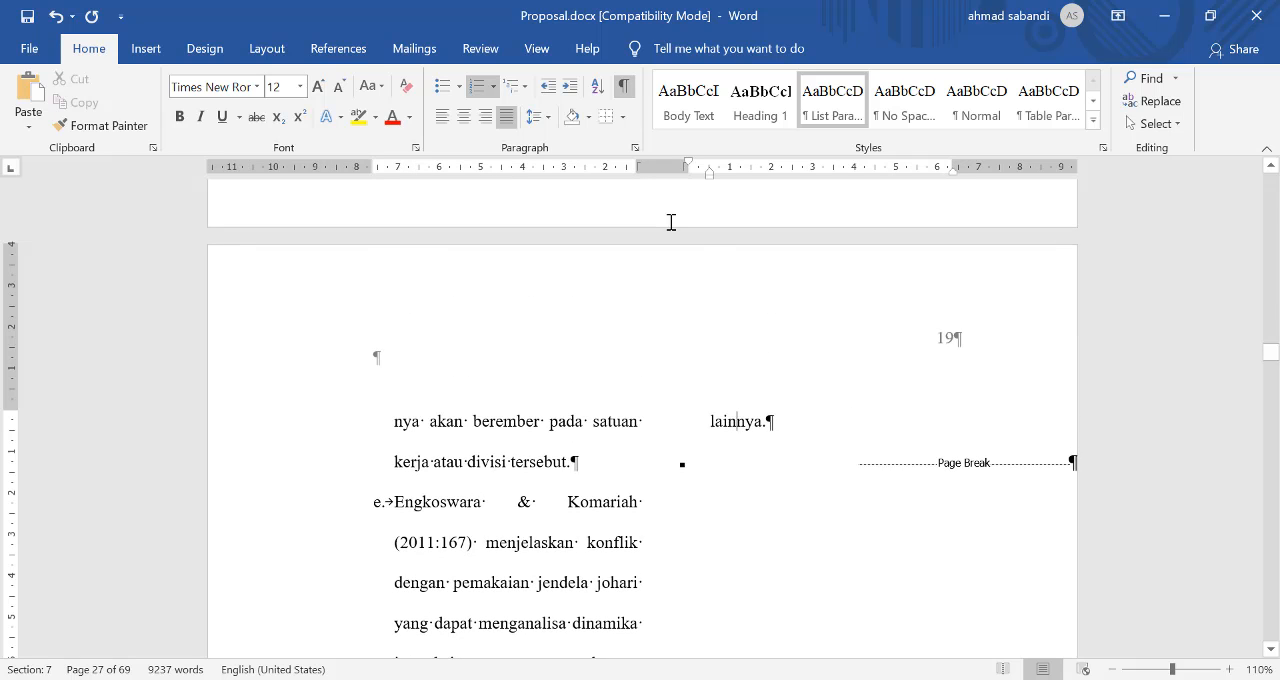
pyautogui.click(453, 416)
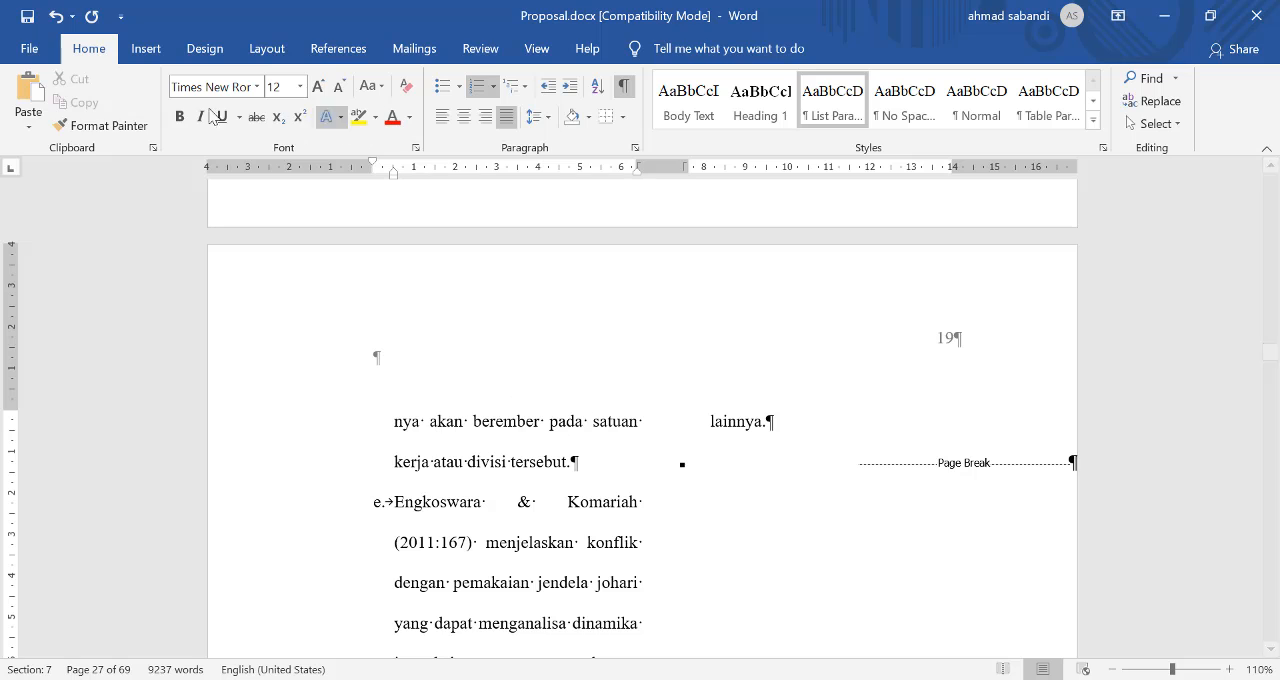
pyautogui.click(110, 126)
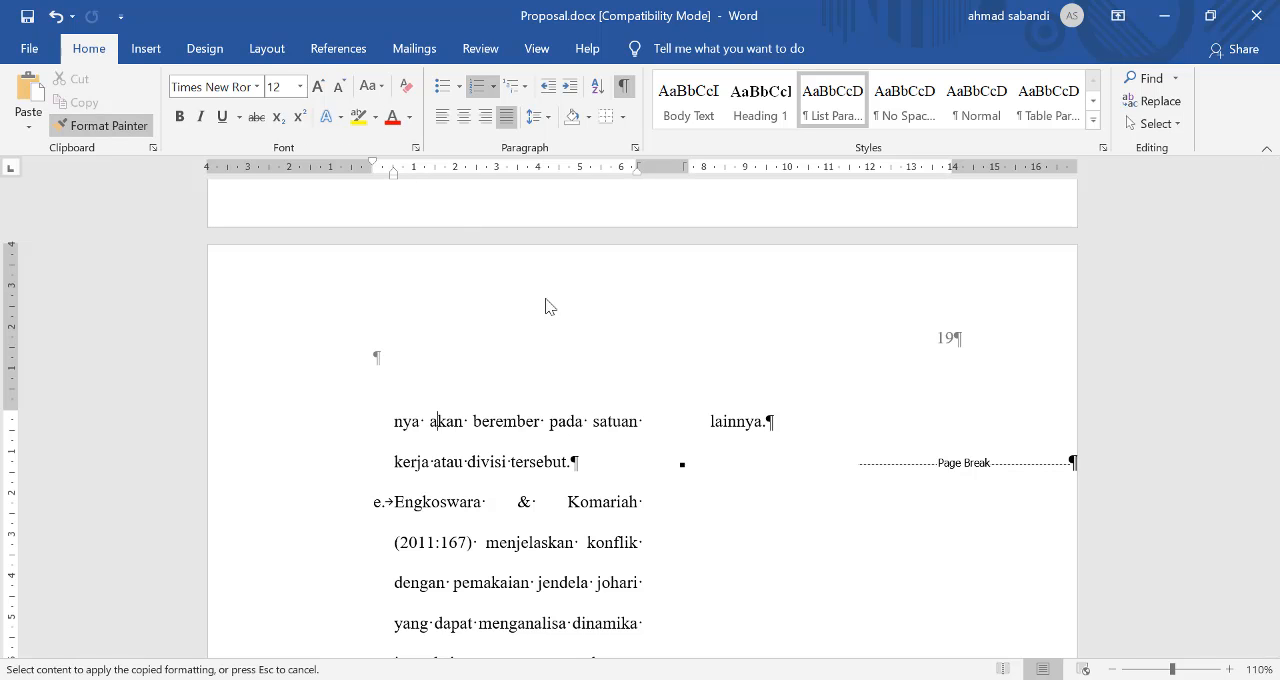
pyautogui.click(737, 421)
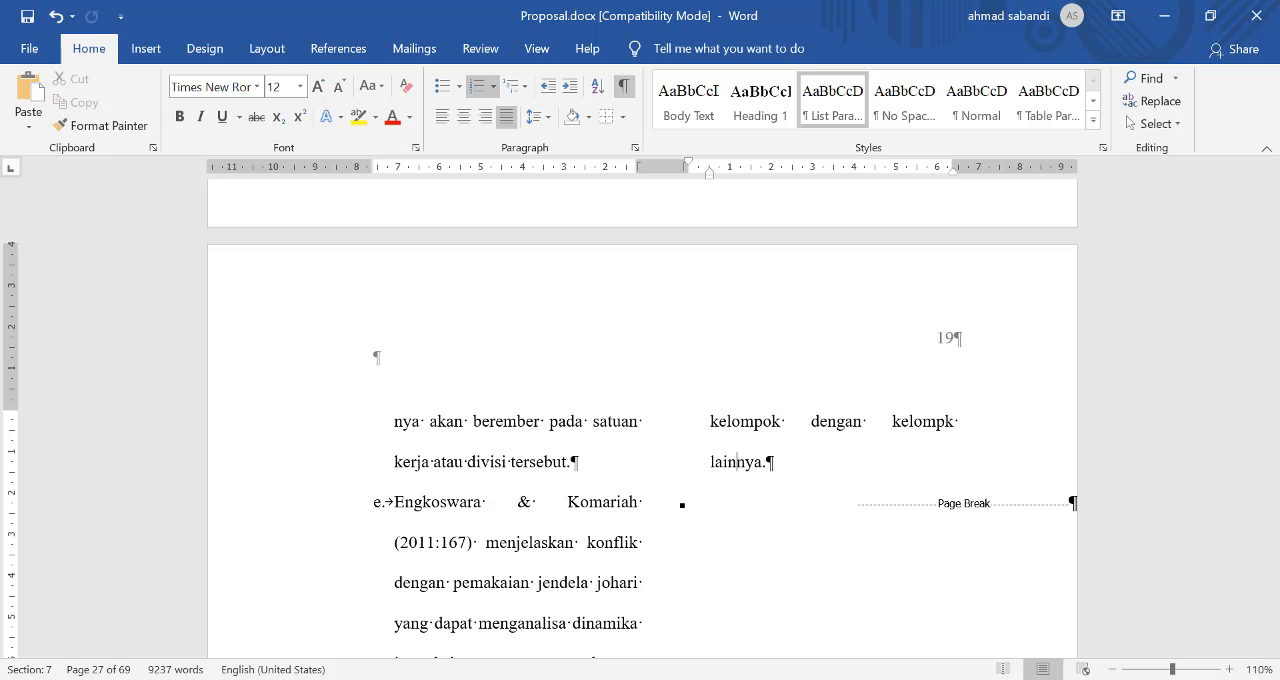
# Step: Switch to the Mengenal.pptx presentation in PowerPoint
pyautogui.hotkey('alt', 'Tab')
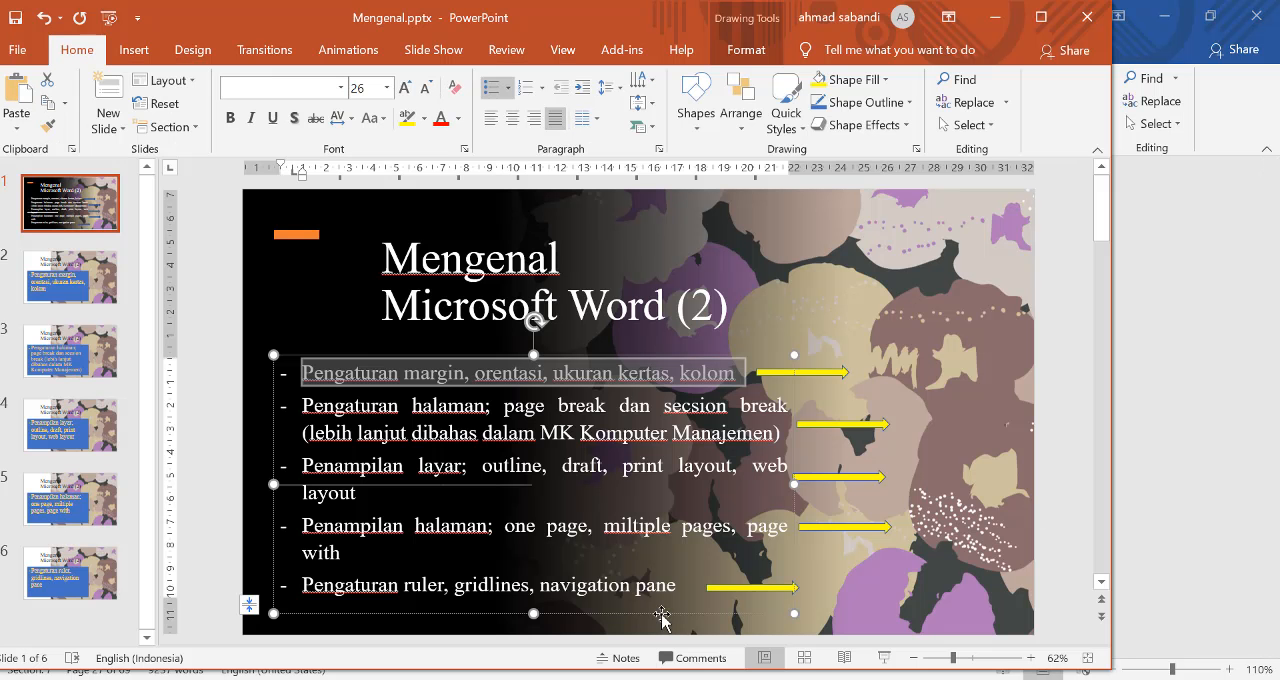
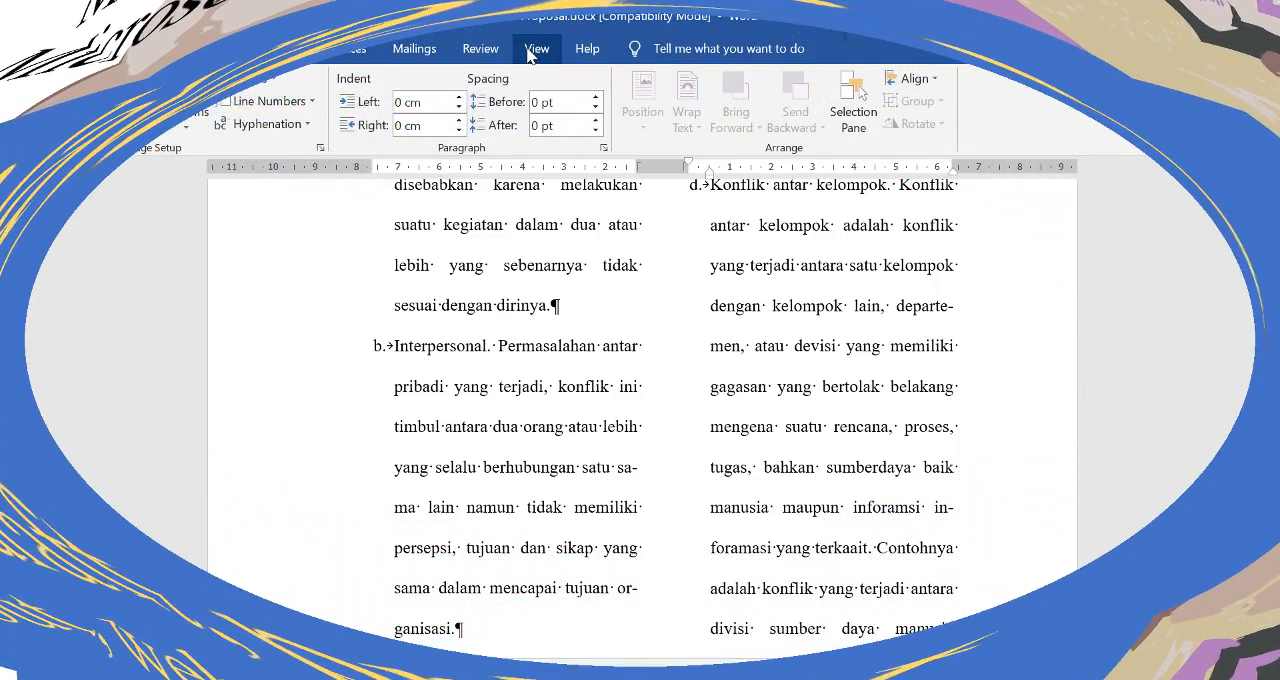
# Step: Place the insertion point in the body paragraph ending in "meningkatkan kinerja." and switch the proposal to Outline view
pyautogui.click(534, 50)
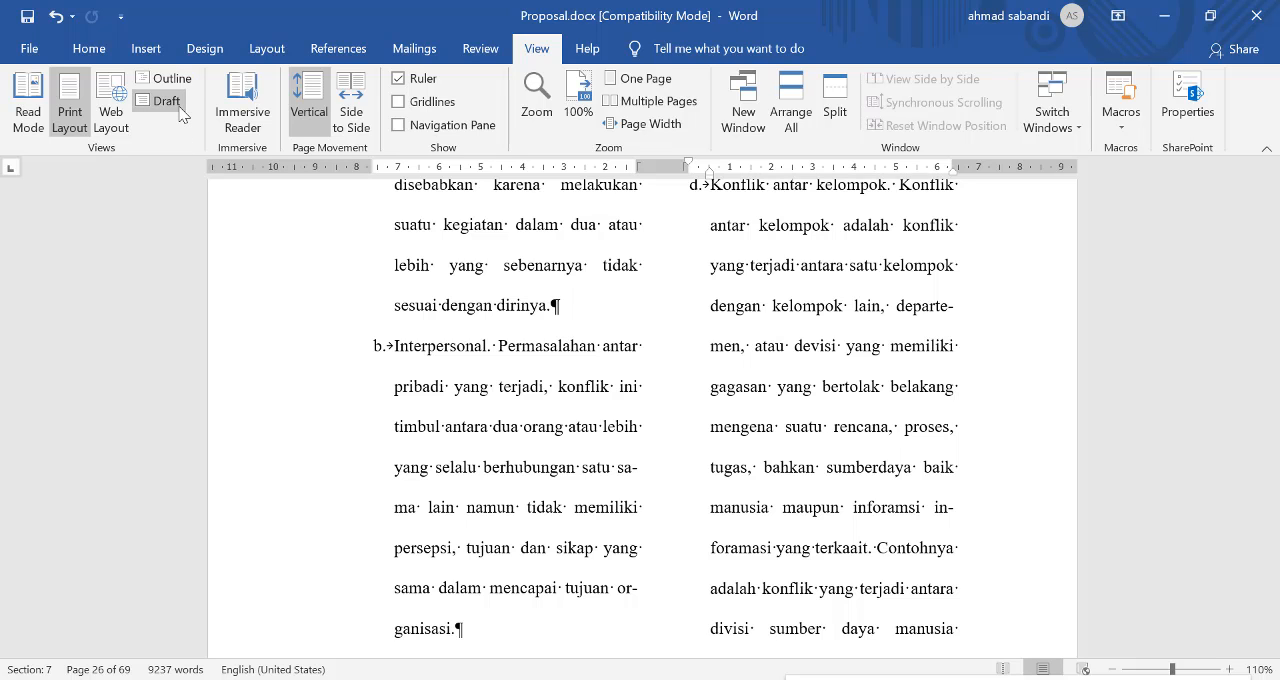
pyautogui.scroll(5, 657, 340)
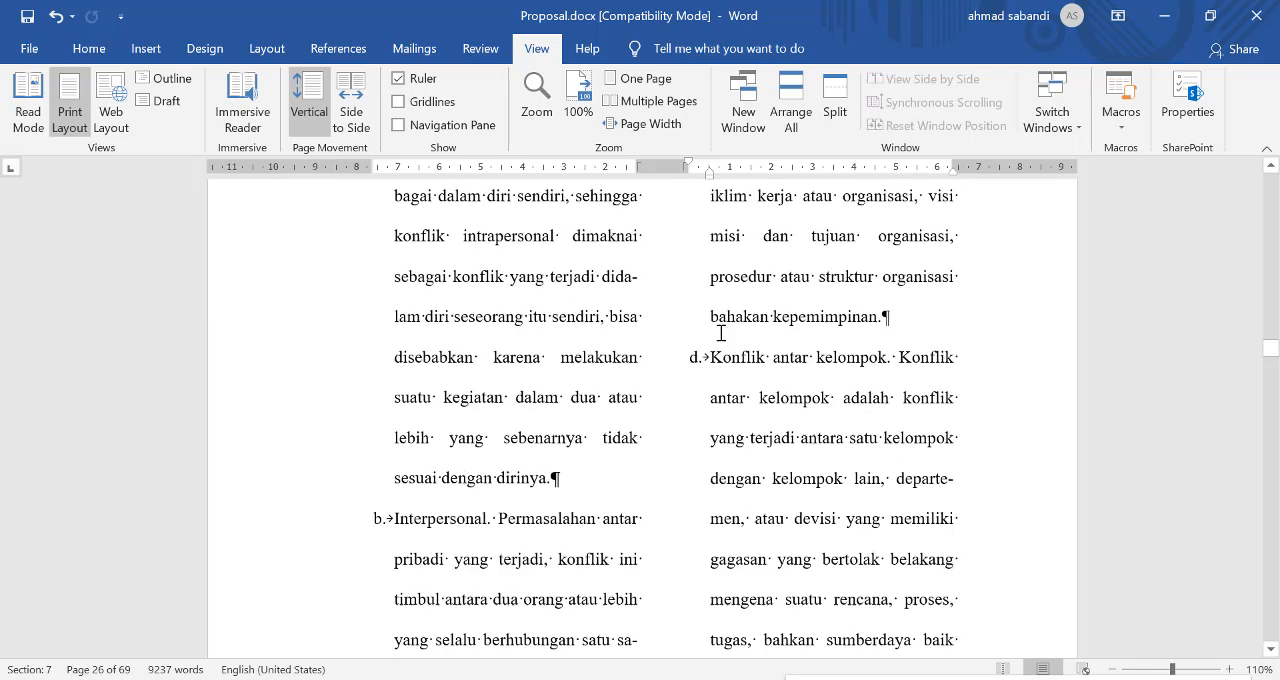
pyautogui.scroll(15, 657, 340)
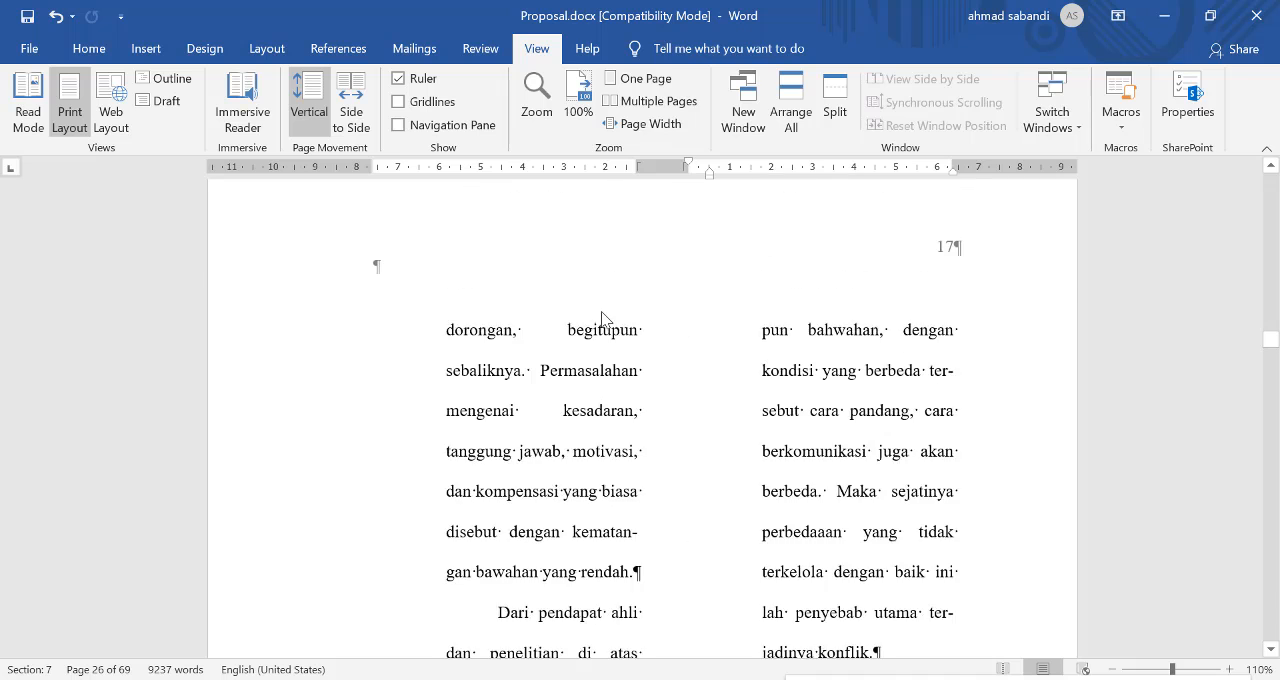
pyautogui.scroll(3, 539, 278)
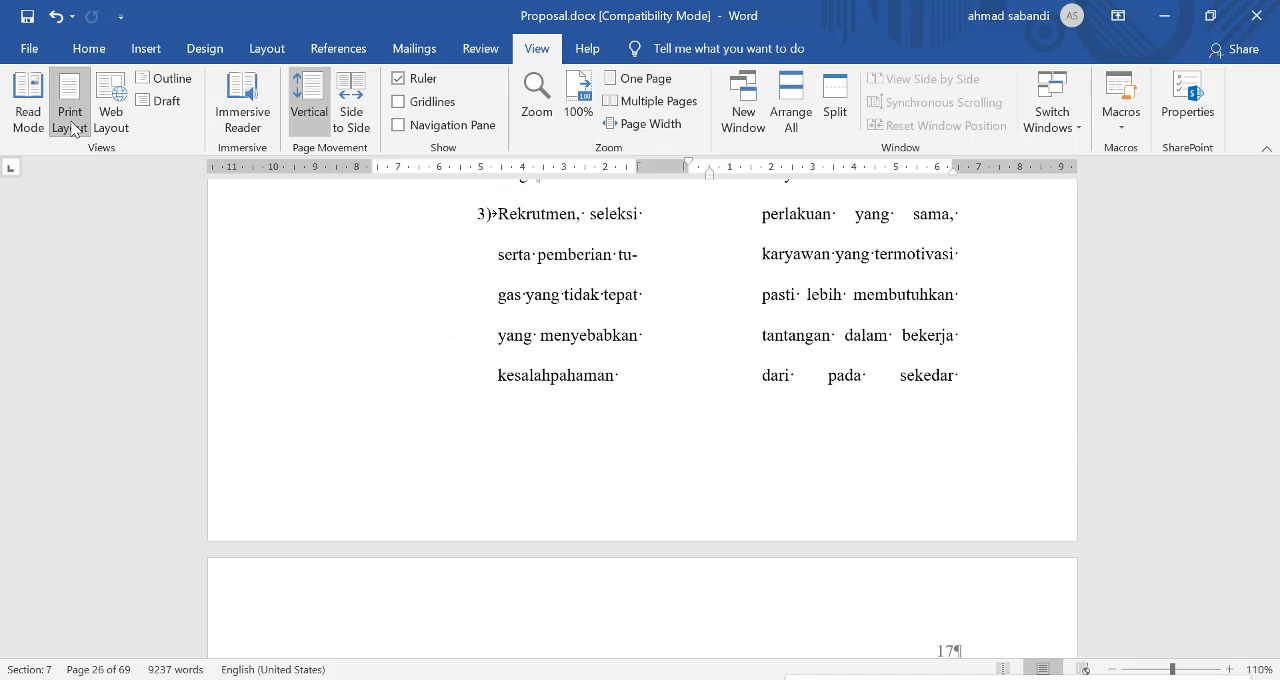
pyautogui.scroll(10, 571, 291)
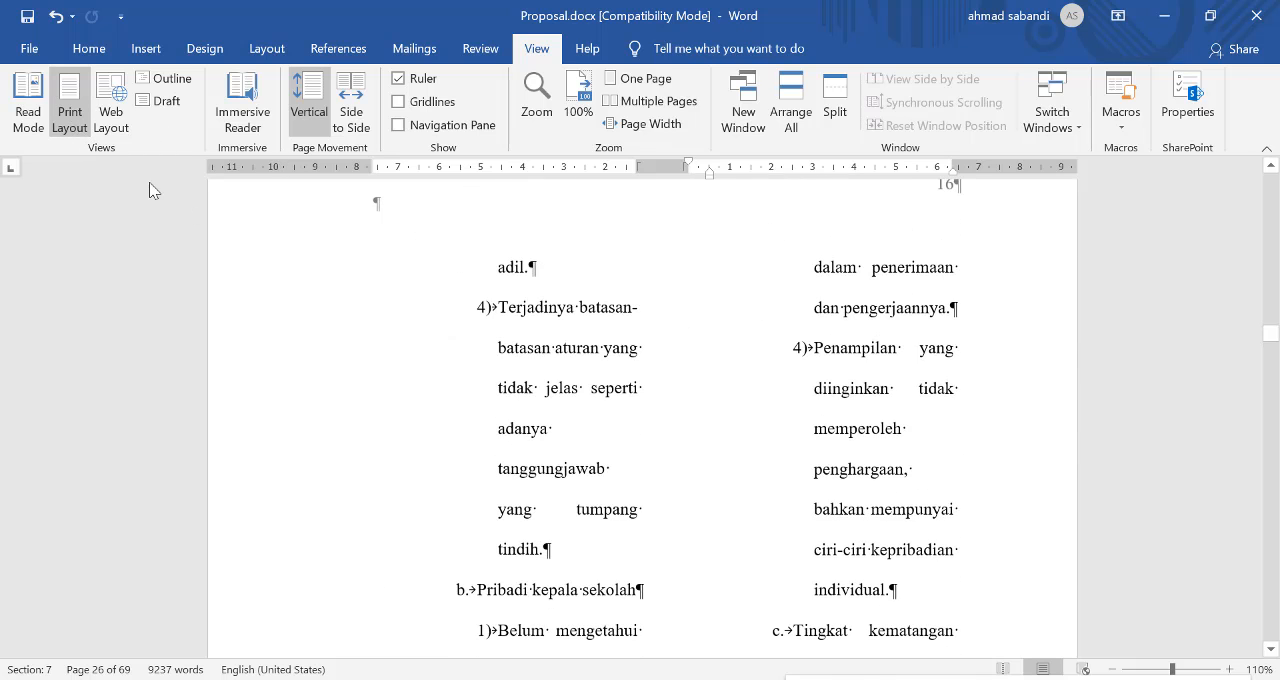
pyautogui.scroll(5, 686, 346)
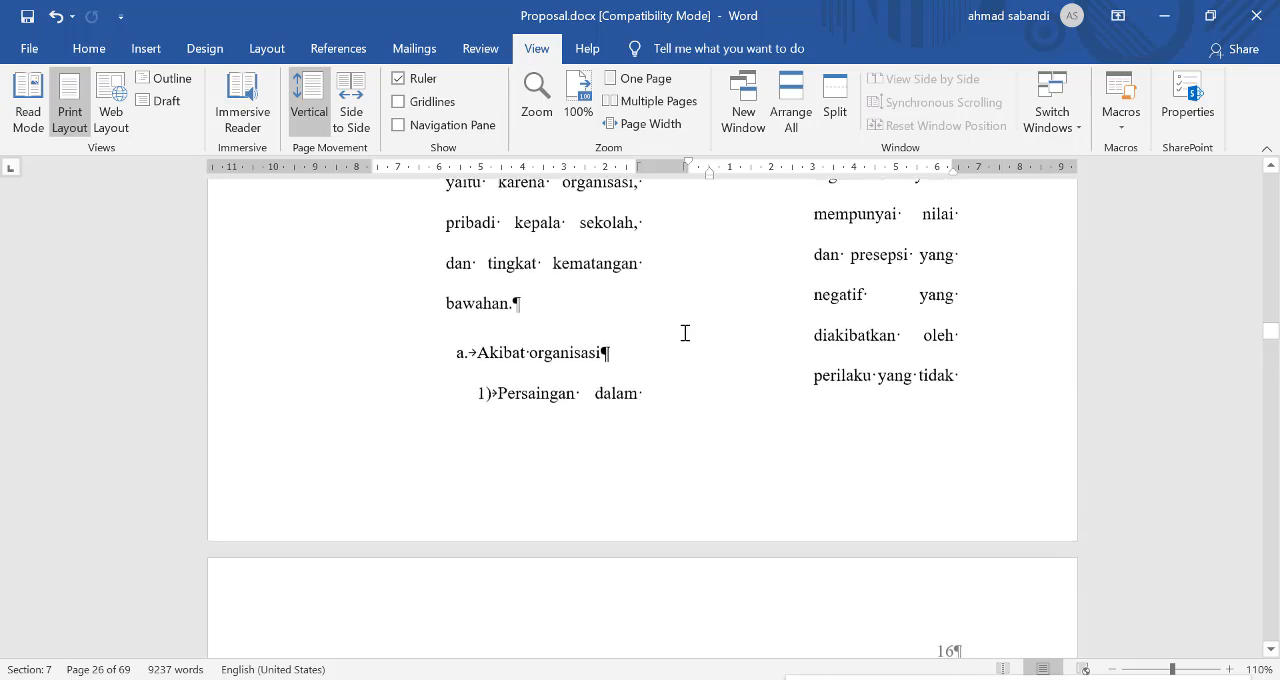
pyautogui.scroll(12, 685, 333)
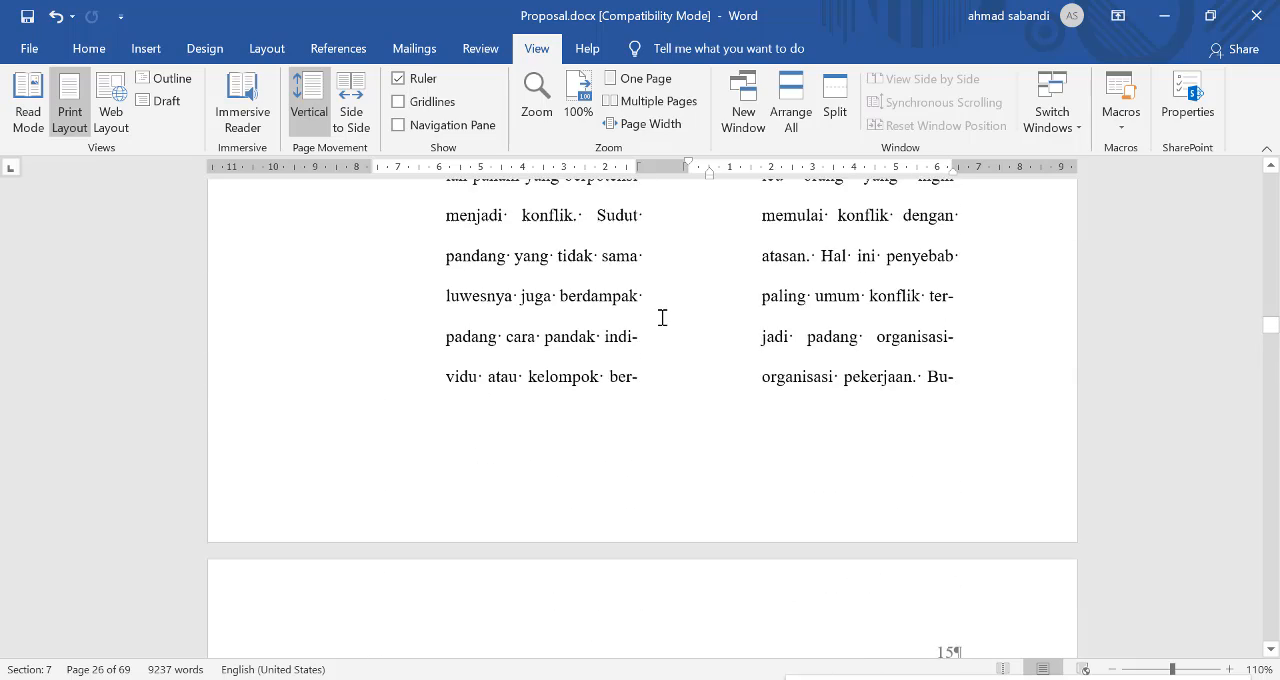
pyautogui.scroll(10, 662, 317)
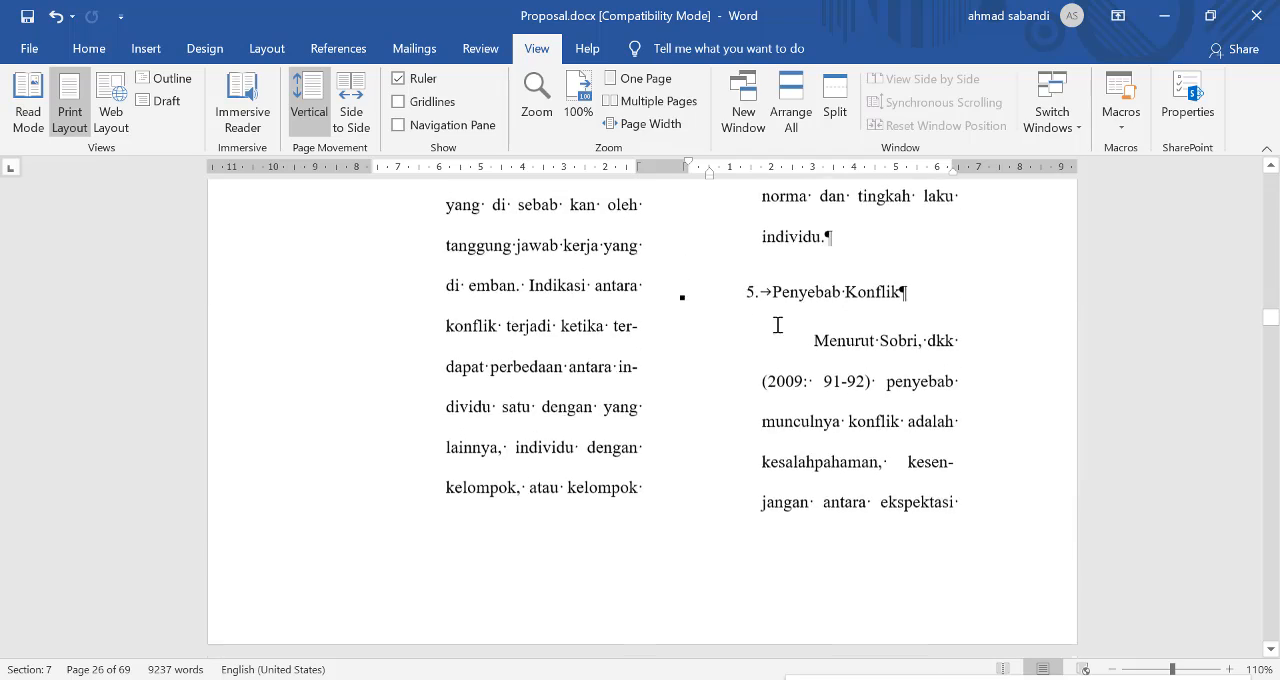
pyautogui.scroll(12, 777, 325)
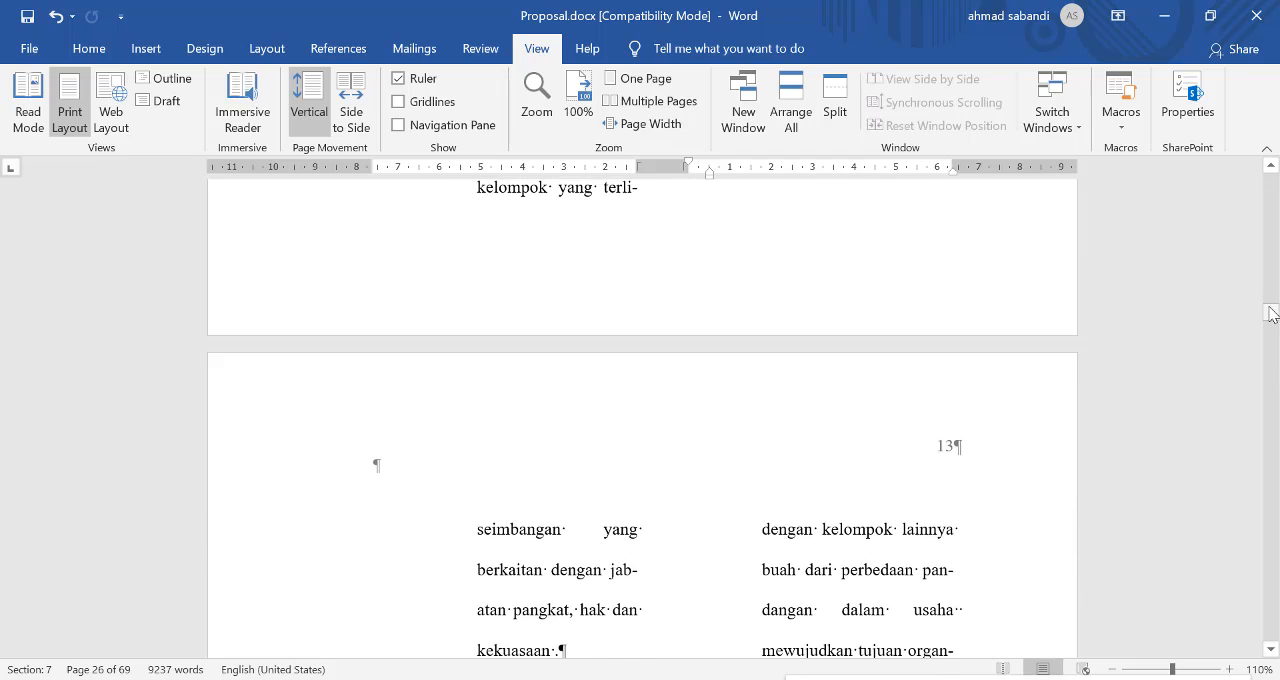
pyautogui.moveTo(1271, 314); pyautogui.dragTo(1271, 225)
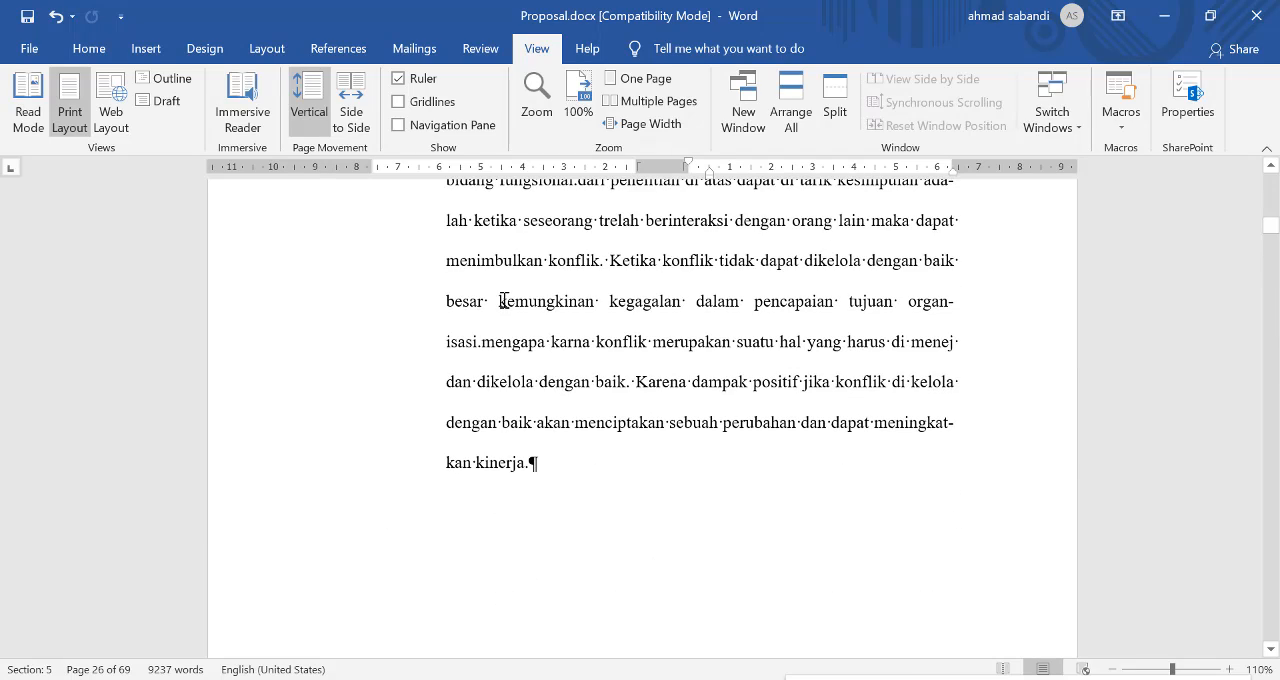
pyautogui.click(503, 300)
pyautogui.scroll(3, 520, 300)
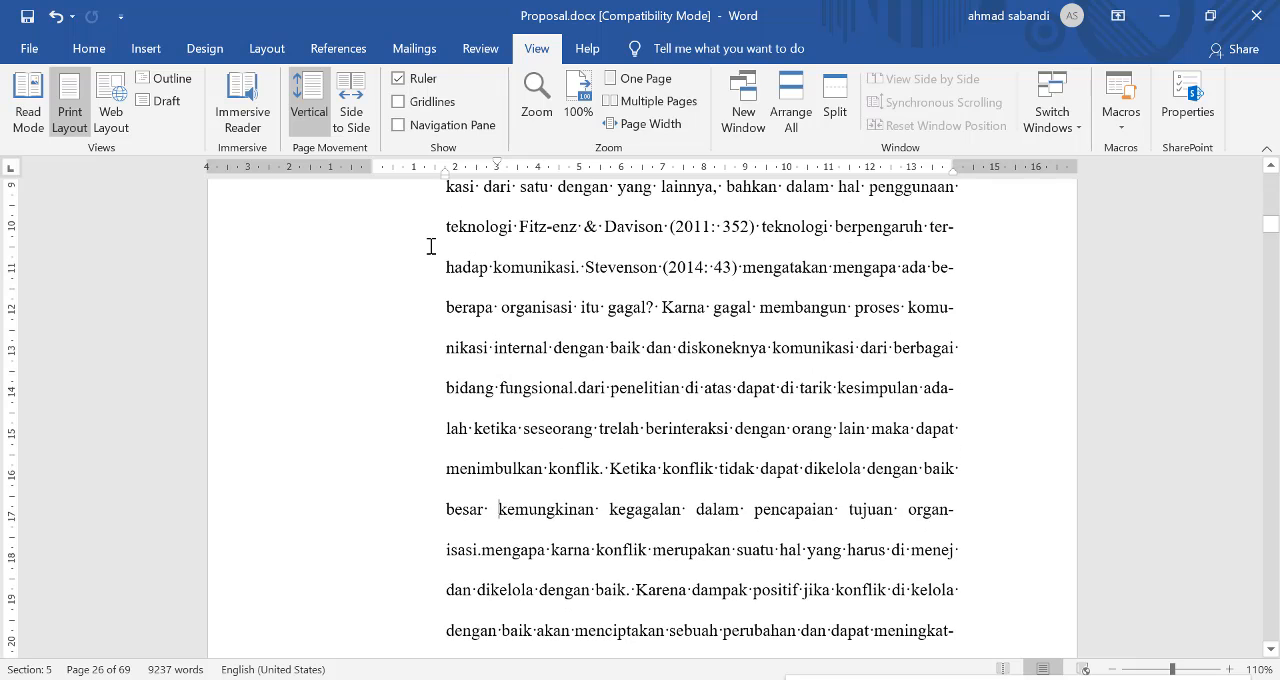
pyautogui.click(171, 79)
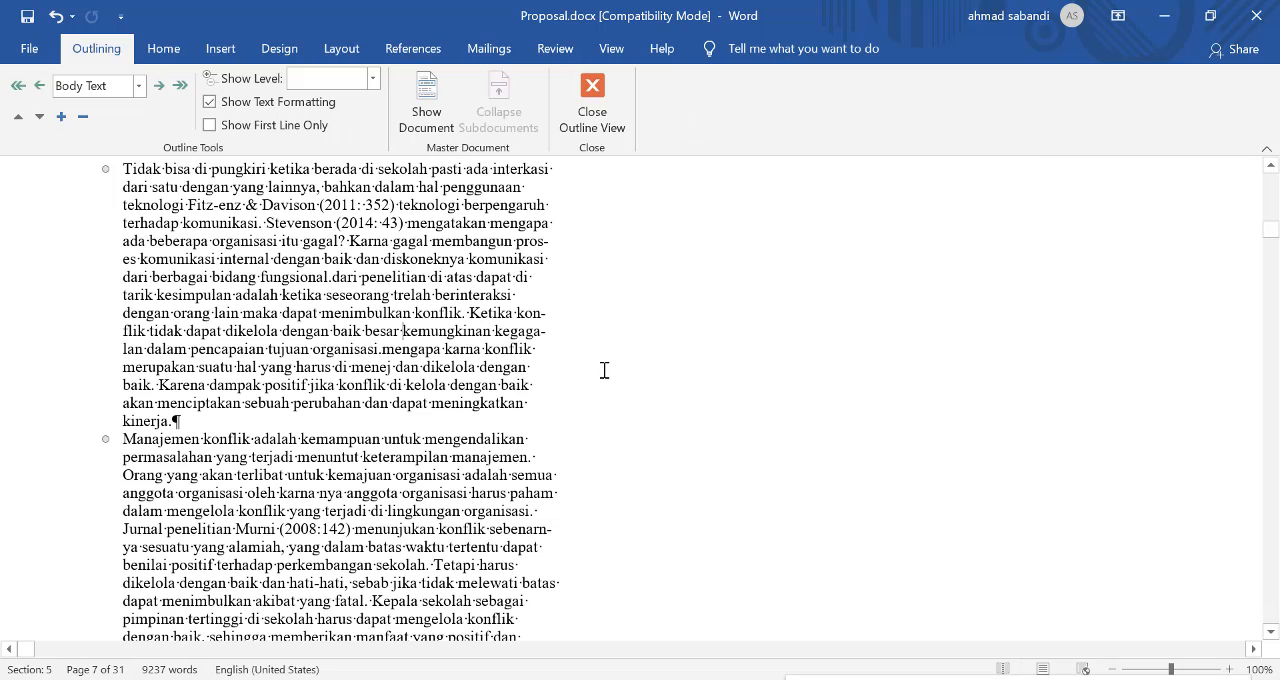
# Step: Limit the outline to Level 1 headings and place the insertion point in the DAFTAR ISI heading
pyautogui.scroll(5, 300, 300)
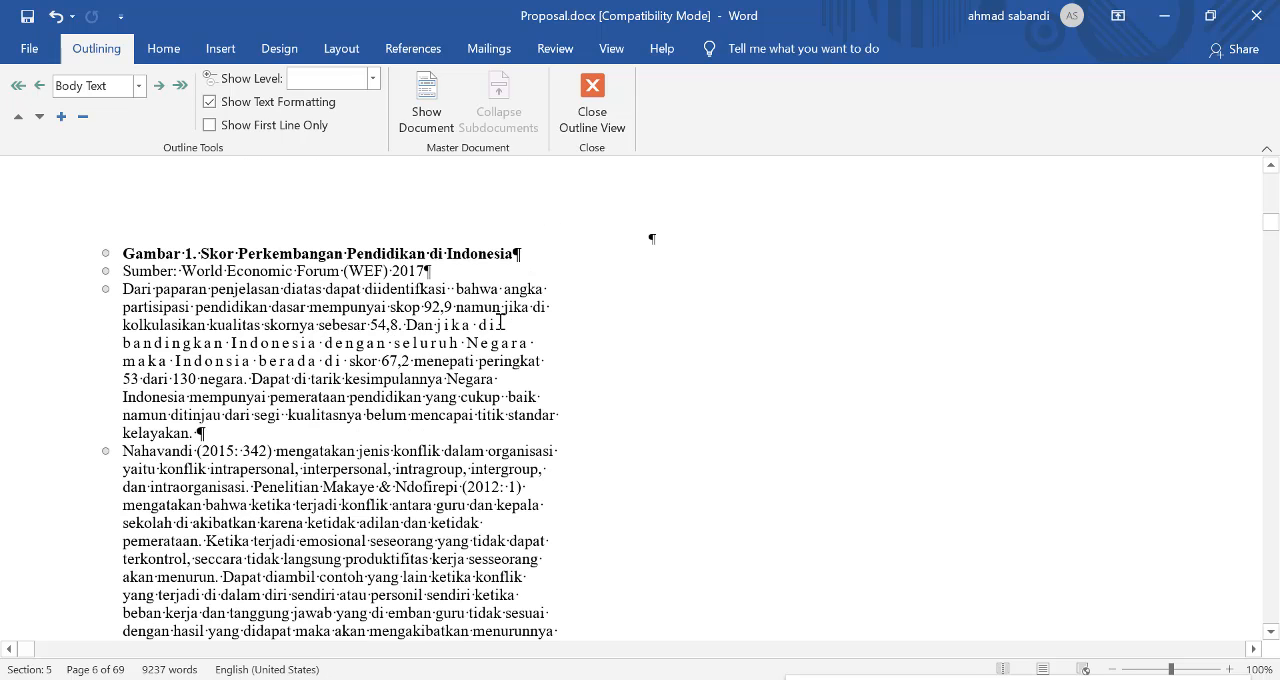
pyautogui.click(336, 78)
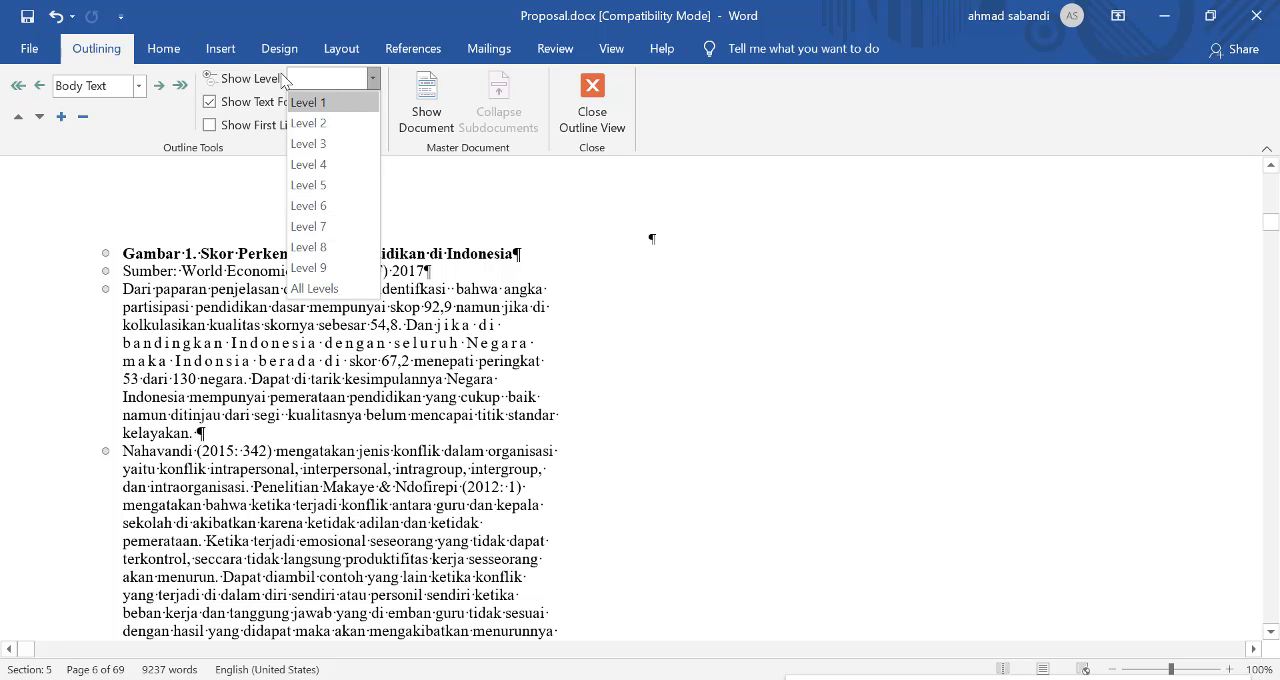
pyautogui.click(336, 103)
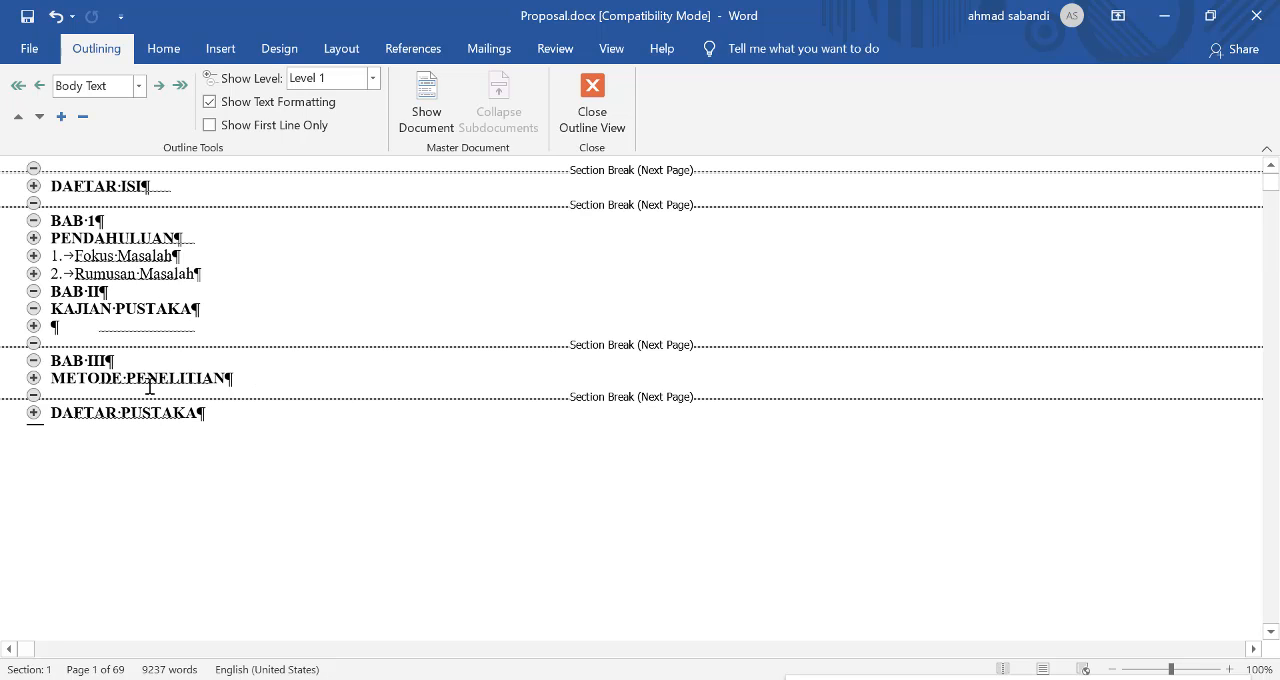
pyautogui.click(97, 188)
# Step: Expand the outline to show Level 2 headings and then Level 3 headings
pyautogui.click(334, 81)
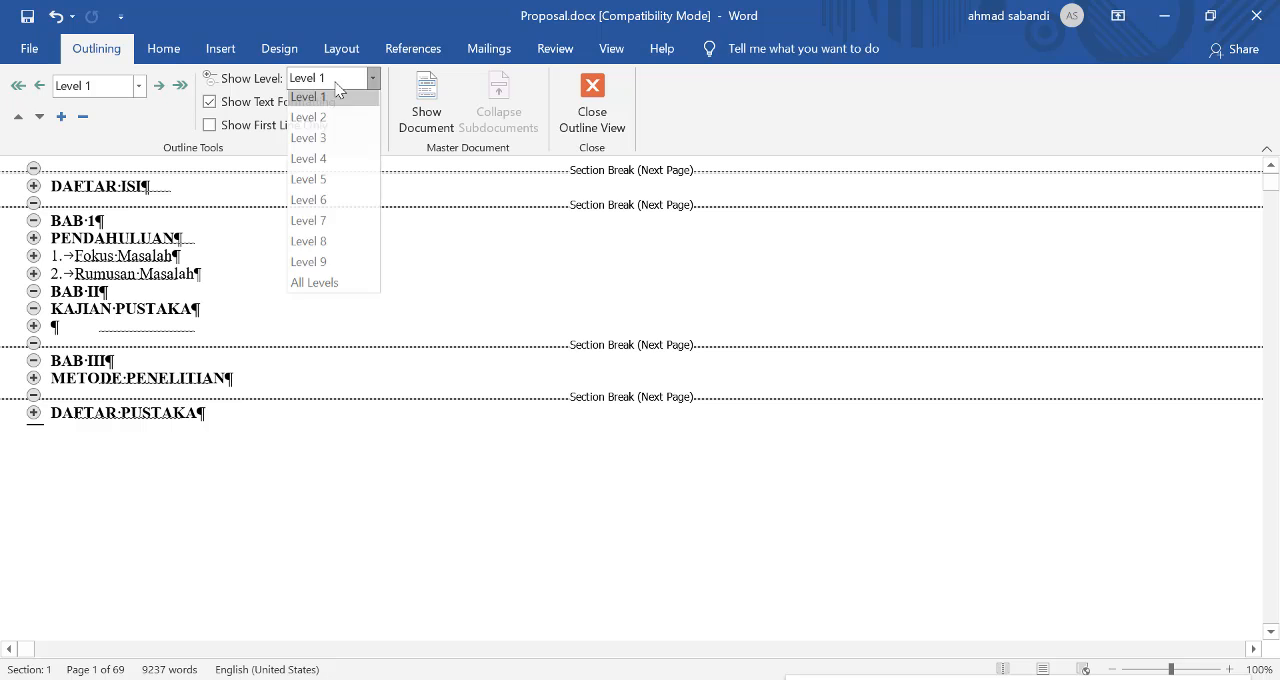
pyautogui.click(332, 121)
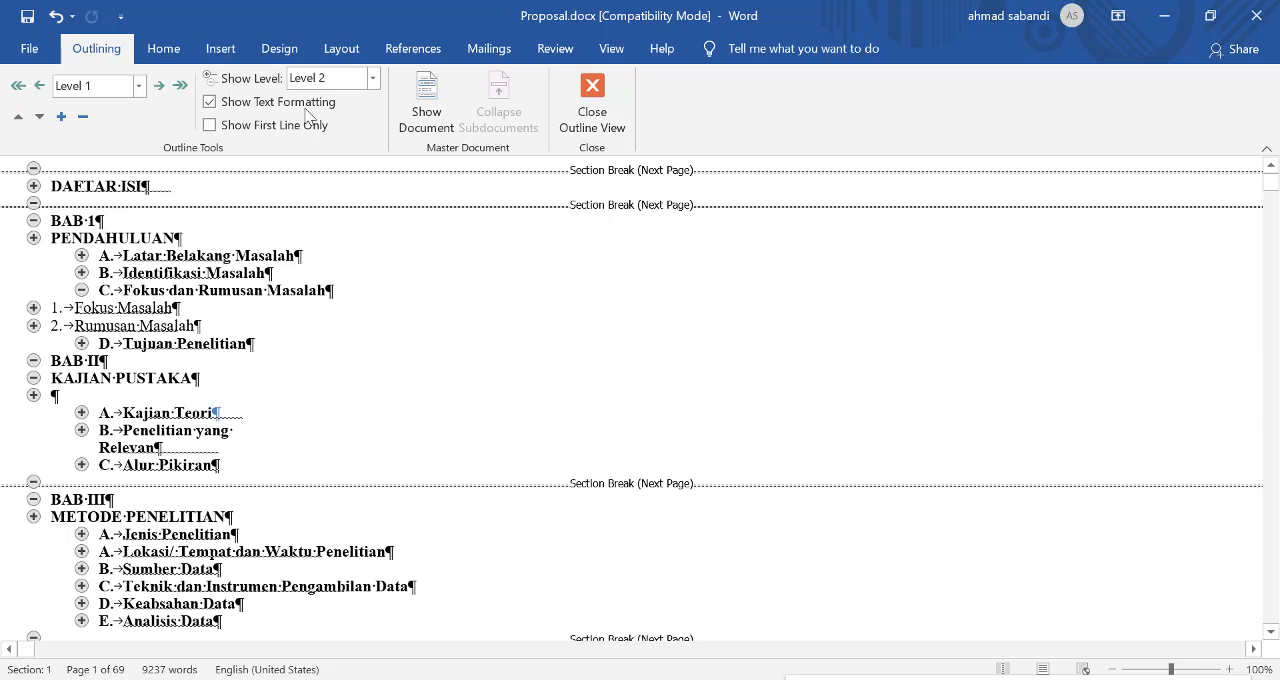
pyautogui.click(336, 76)
pyautogui.click(332, 141)
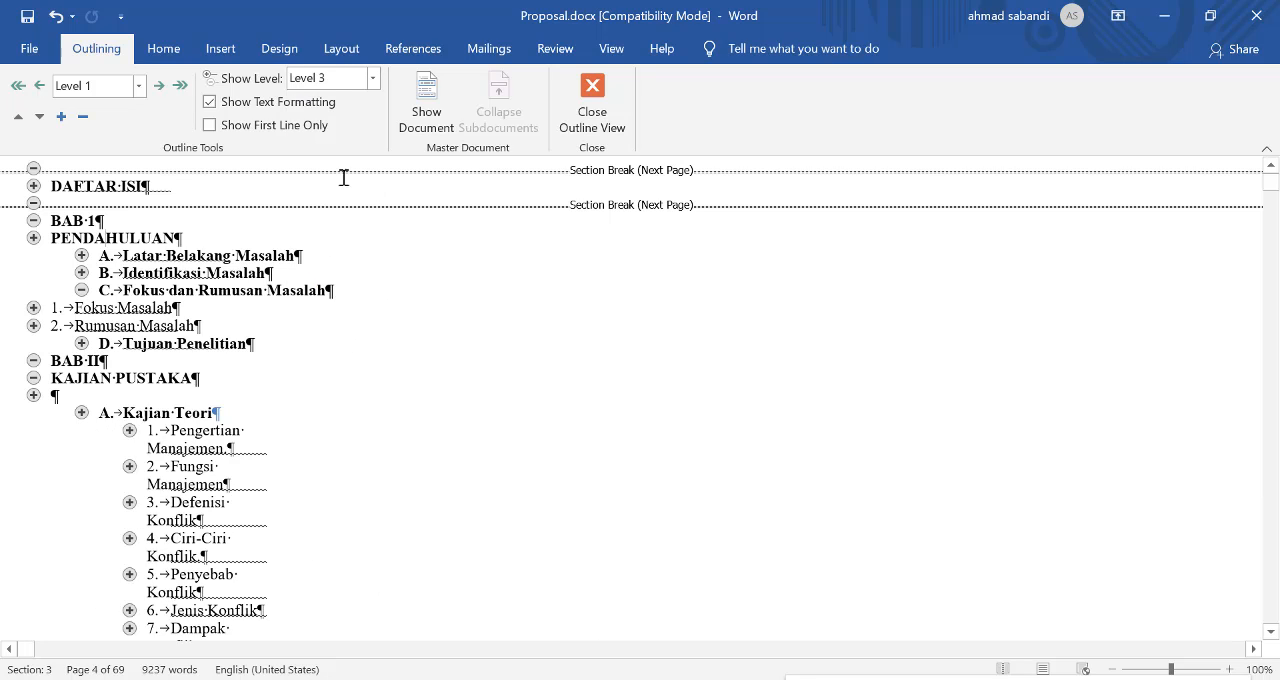
# Step: Reduce the outline to Level 2 headings and review it through DAFTAR PUSTAKA
pyautogui.click(305, 72)
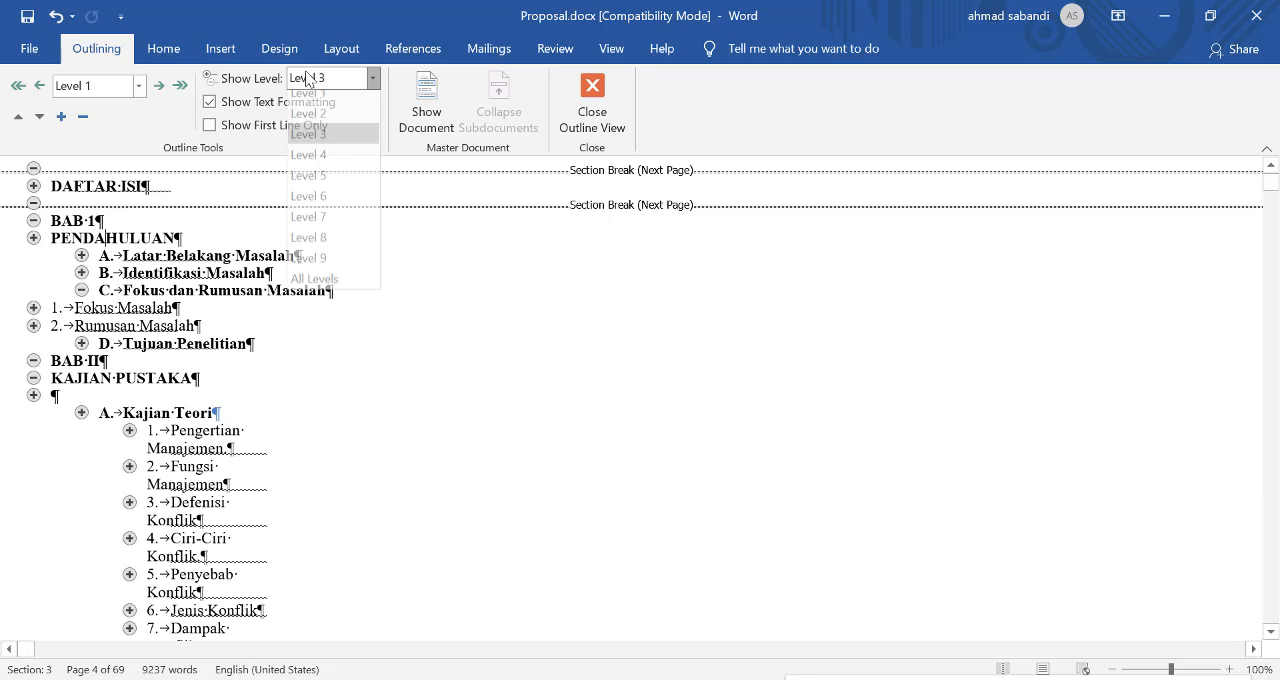
pyautogui.click(327, 121)
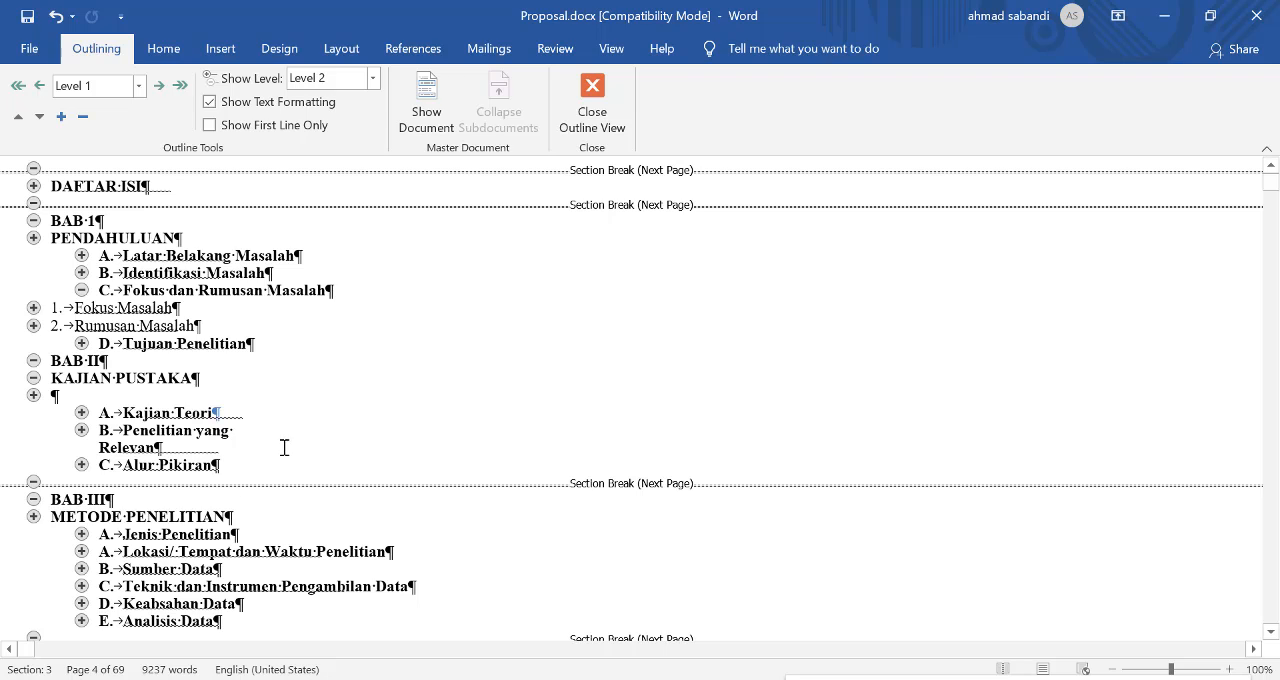
pyautogui.scroll(-1, 276, 487)
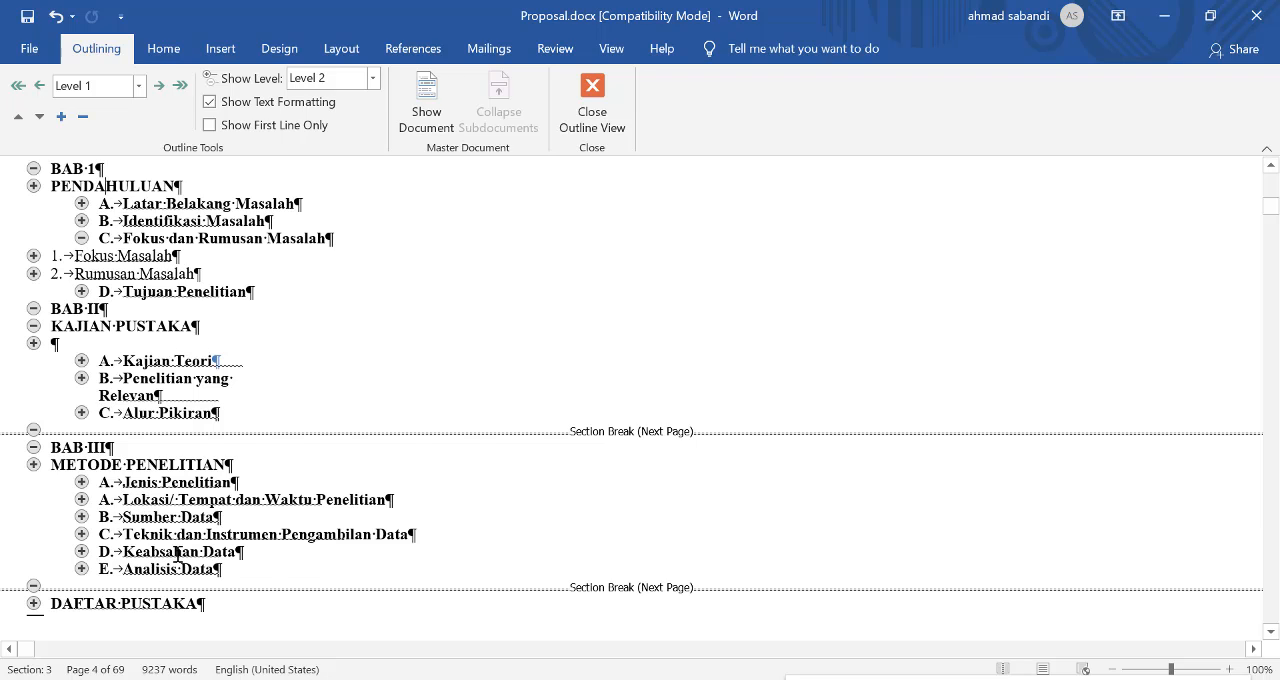
# Step: Go to the "Jenis Penelitian" heading under BAB III and examine the chapter's subheadings in Print Layout
pyautogui.click(175, 488)
pyautogui.click(338, 50)
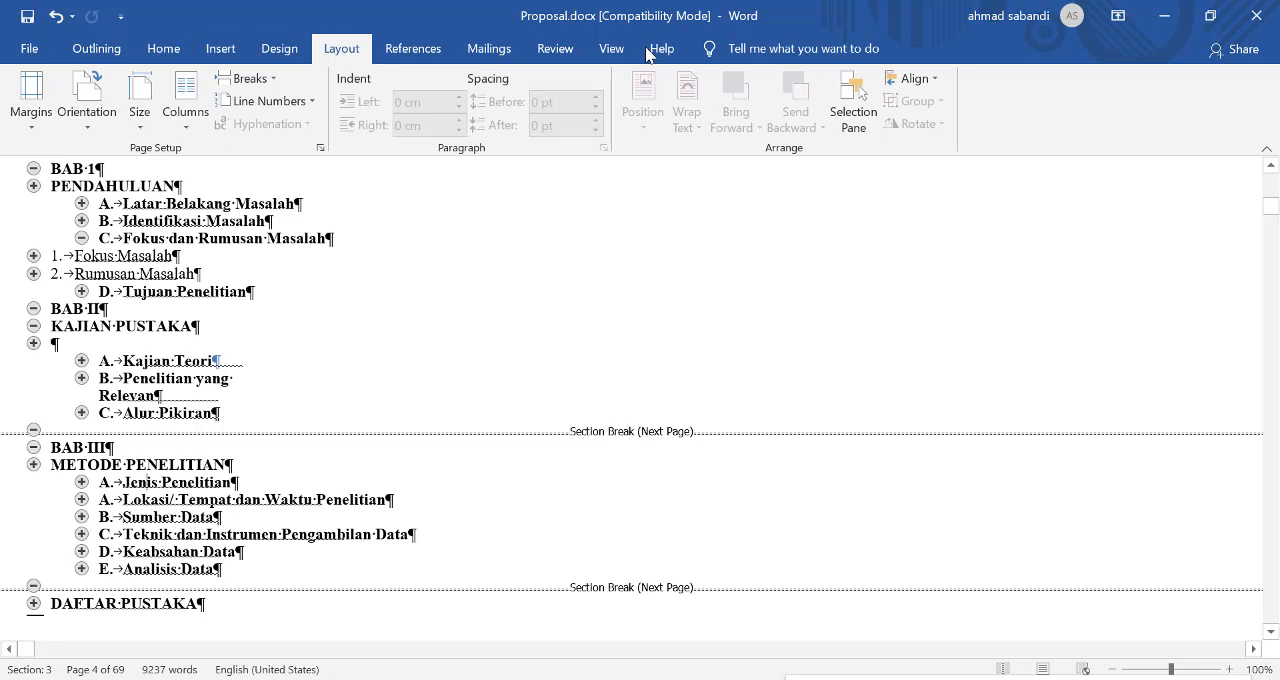
pyautogui.click(611, 49)
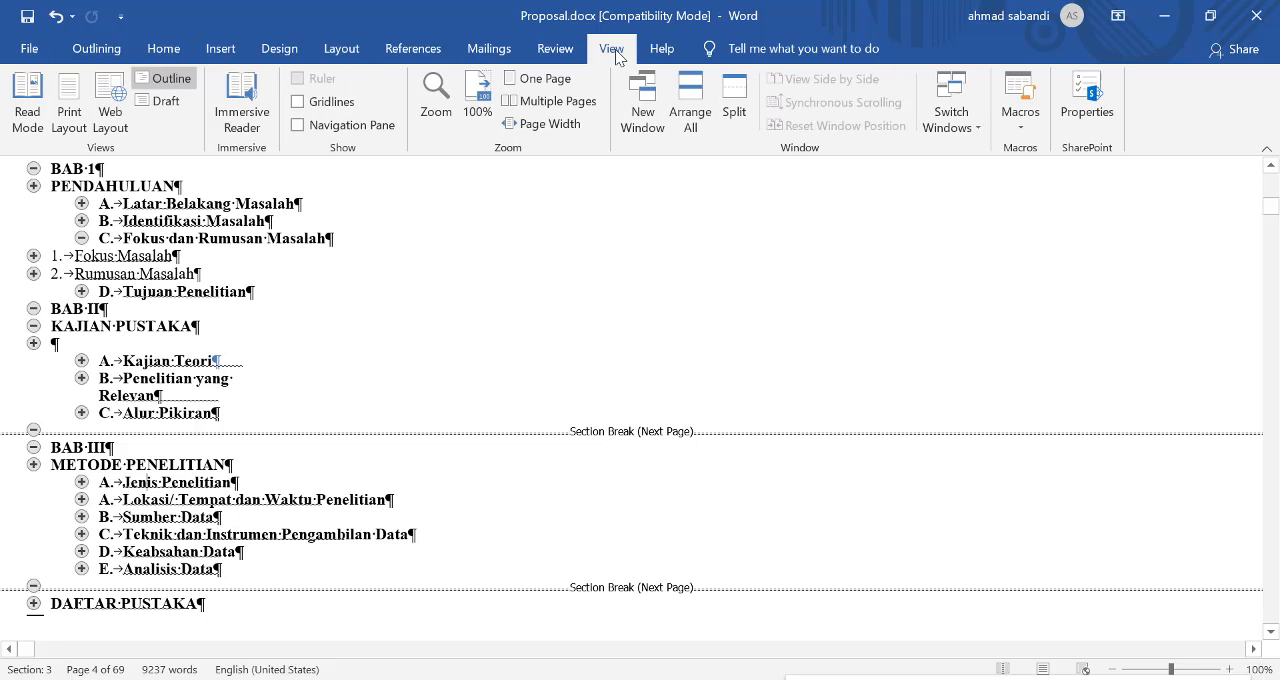
pyautogui.click(69, 115)
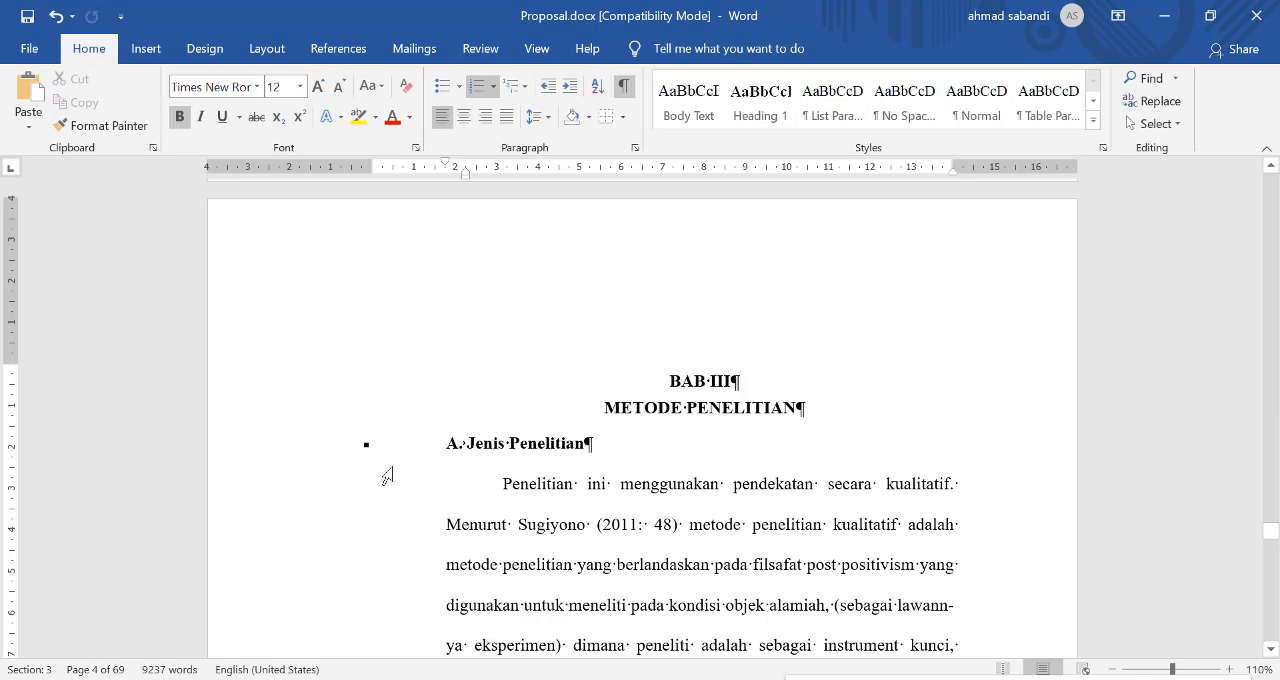
pyautogui.scroll(-3, 510, 446)
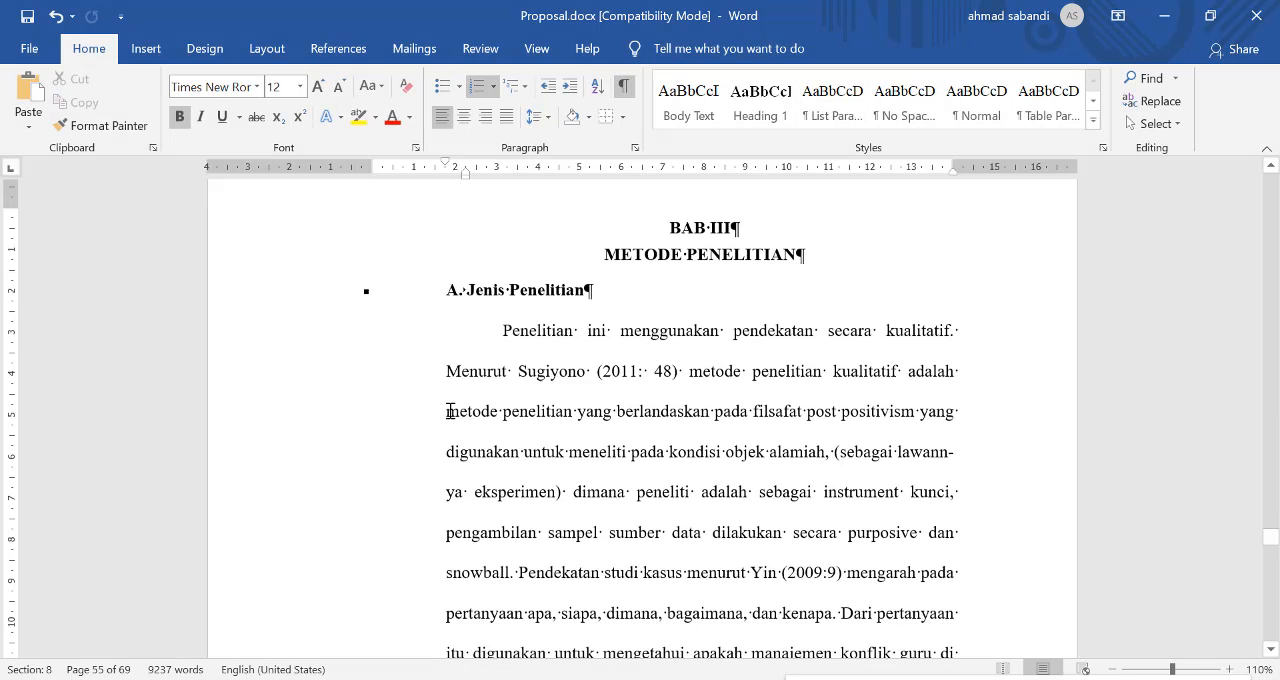
pyautogui.scroll(-12, 503, 558)
pyautogui.scroll(-4, 500, 540)
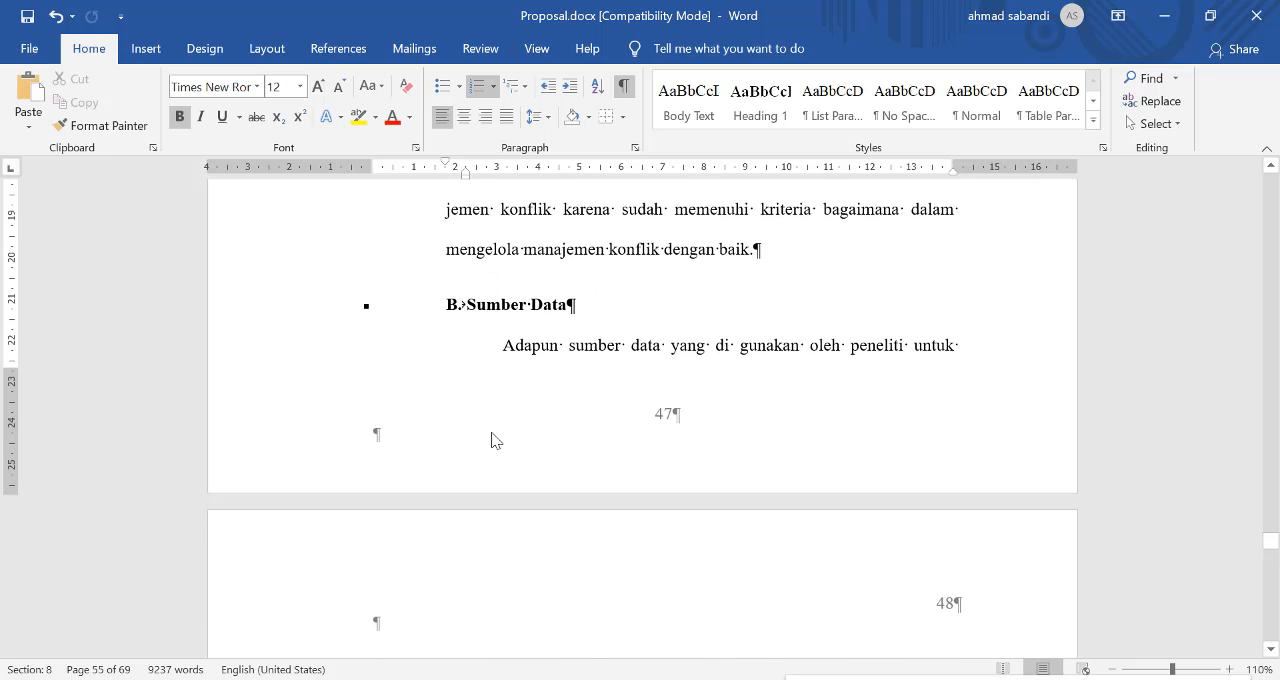
pyautogui.scroll(9, 540, 400)
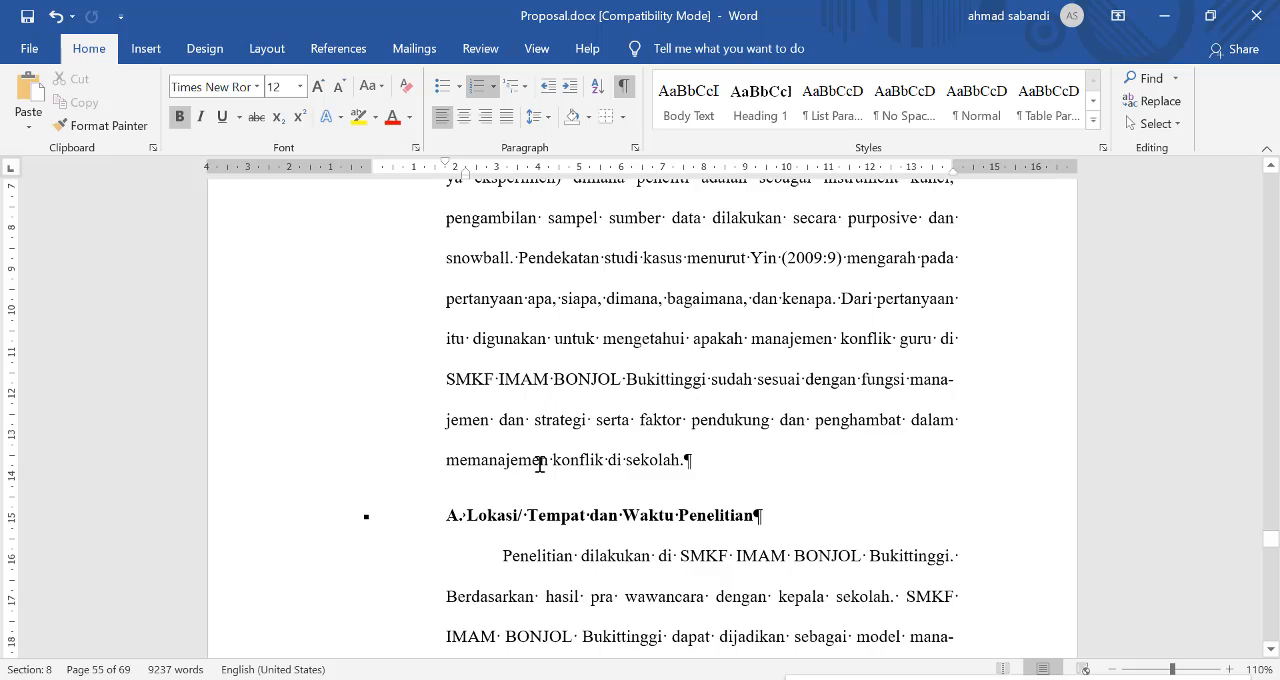
# Step: Check the lettering of the METODE PENELITIAN subheadings in Outline view and return to Print Layout at "Jenis Penelitian"
pyautogui.click(268, 50)
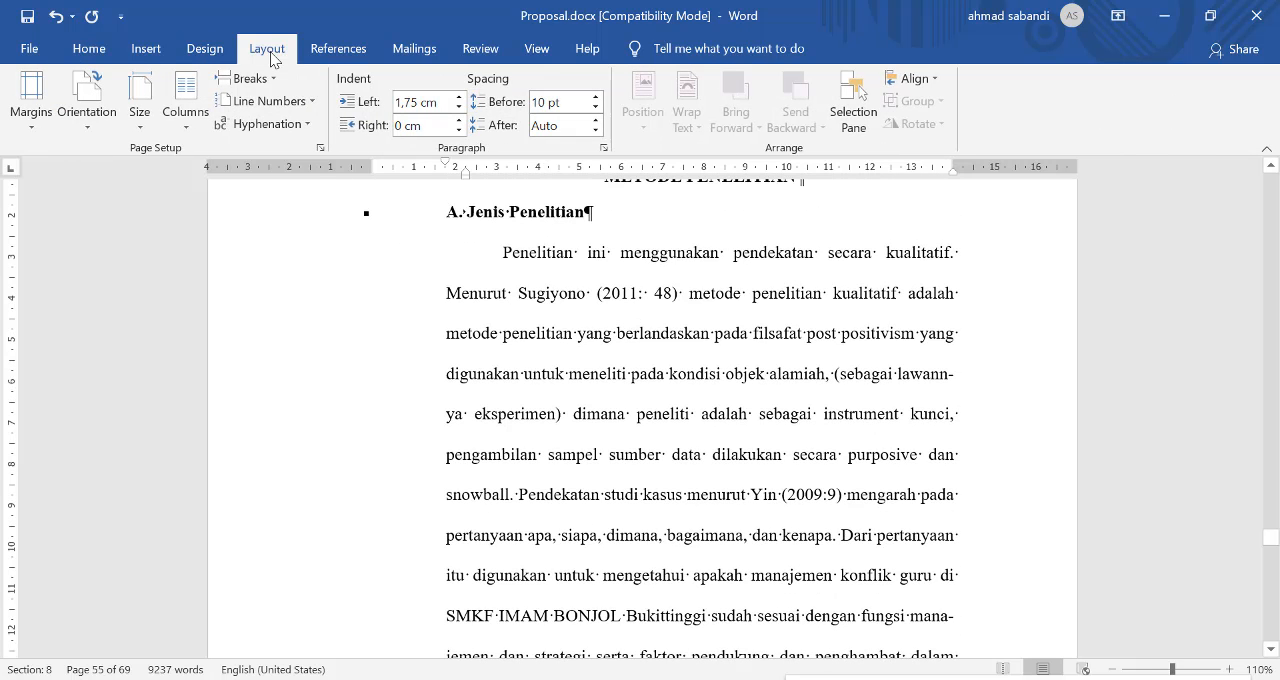
pyautogui.hotkey('ctrl', 'alt', 'o')
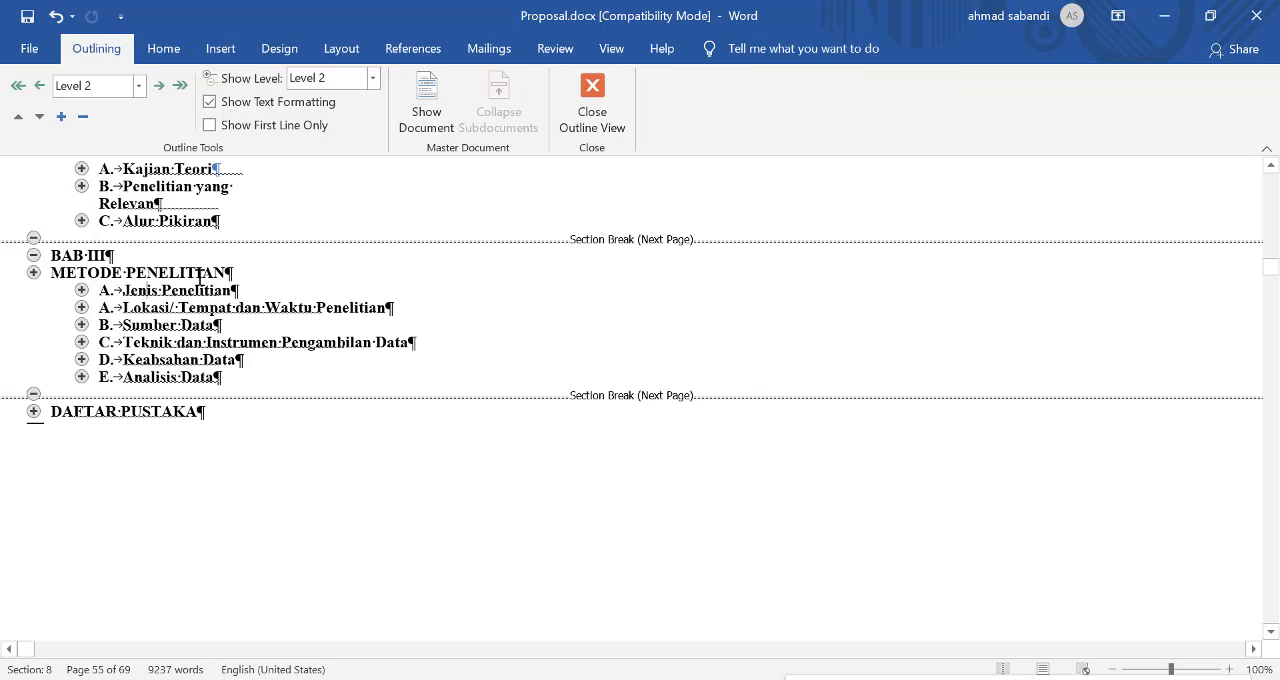
pyautogui.click(106, 324)
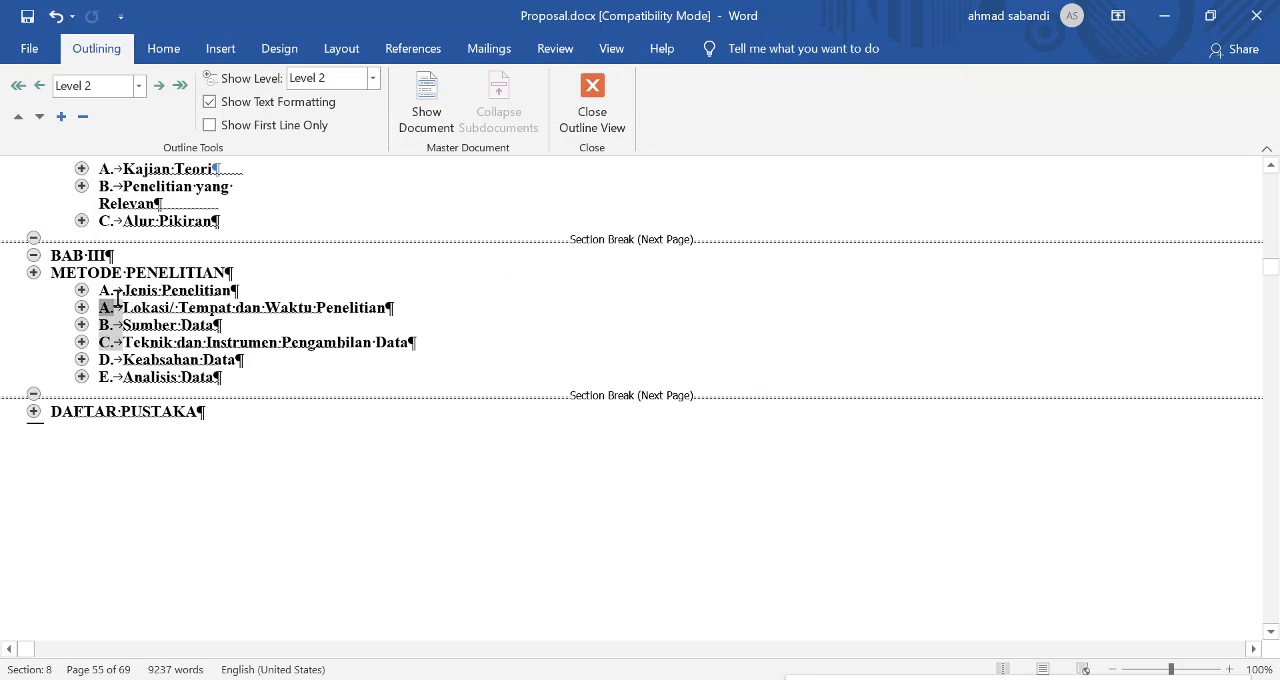
pyautogui.click(108, 308)
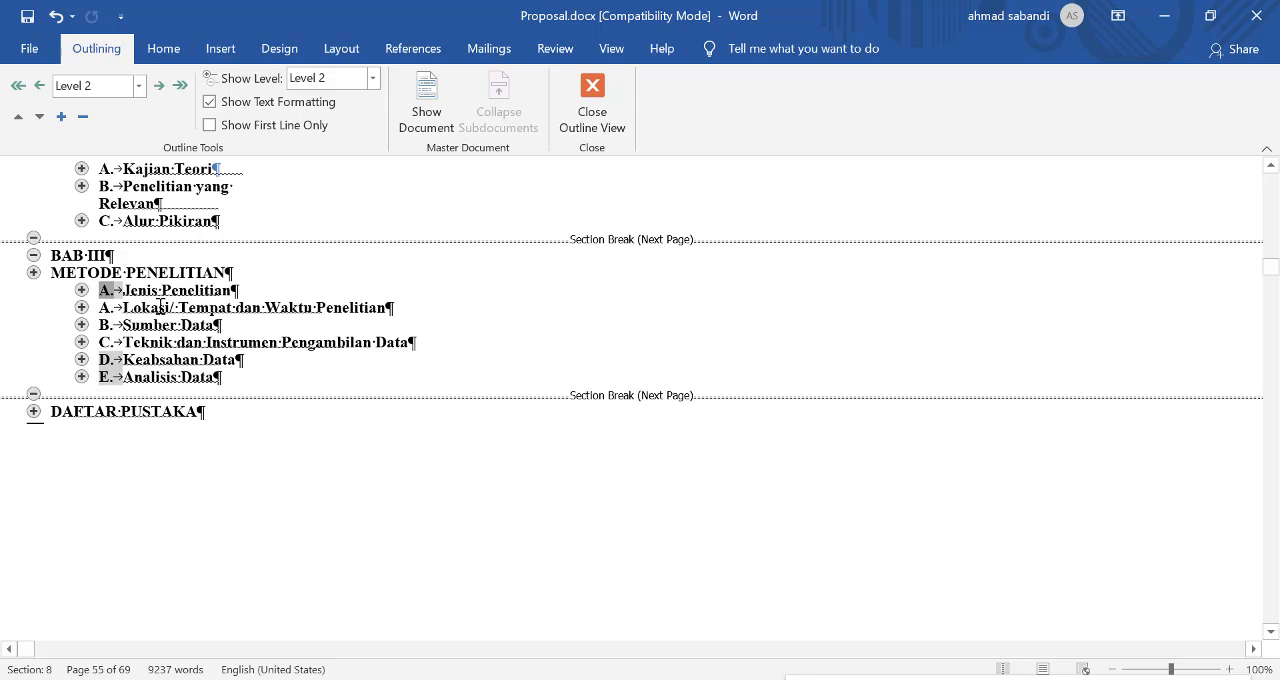
pyautogui.scroll(1, 160, 307)
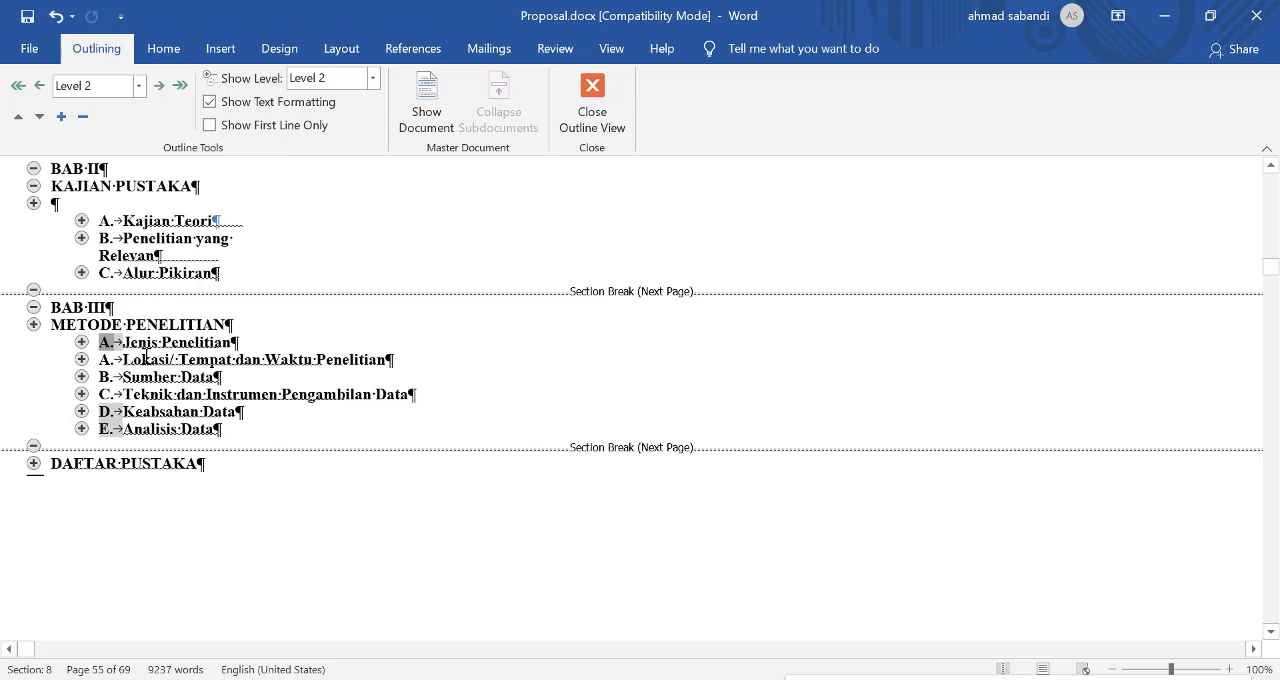
pyautogui.click(108, 362)
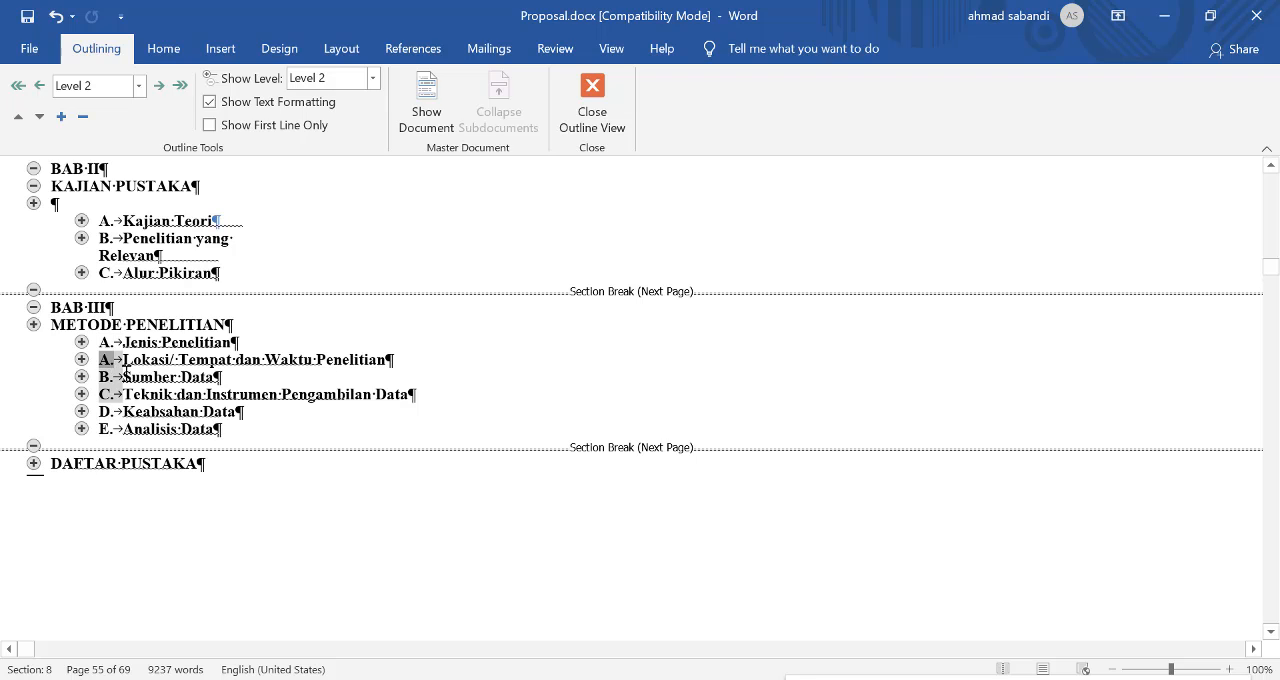
pyautogui.click(170, 343)
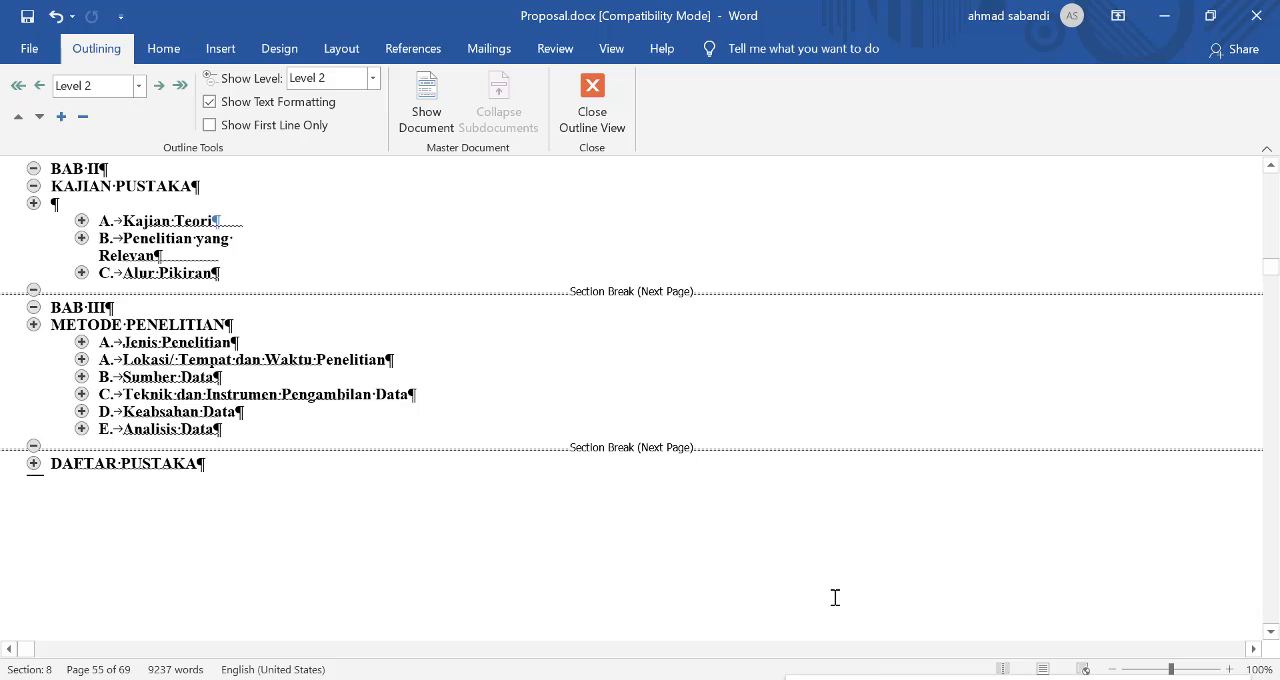
pyautogui.click(613, 110)
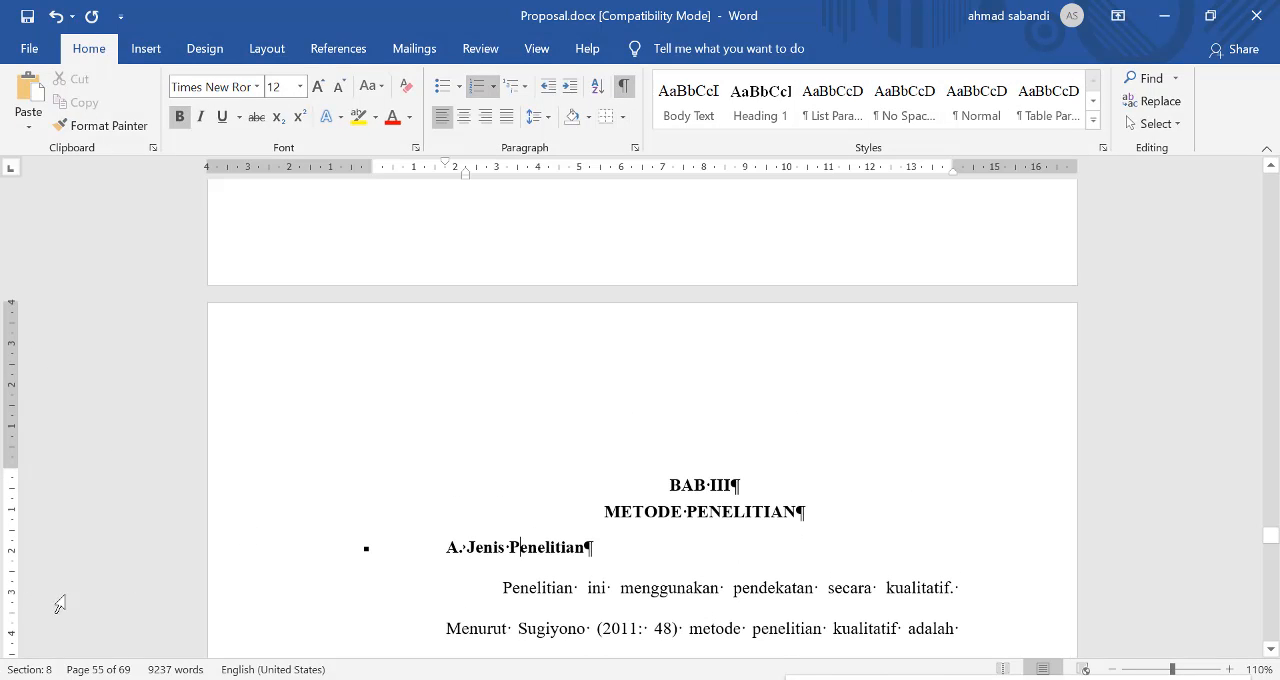
# Step: Copy the formatting of the "Jenis Penelitian" heading to "Lokasi/ Tempat dan Waktu Penelitian" to continue the subheading lettering
pyautogui.click(108, 125)
pyautogui.scroll(-1, 570, 480)
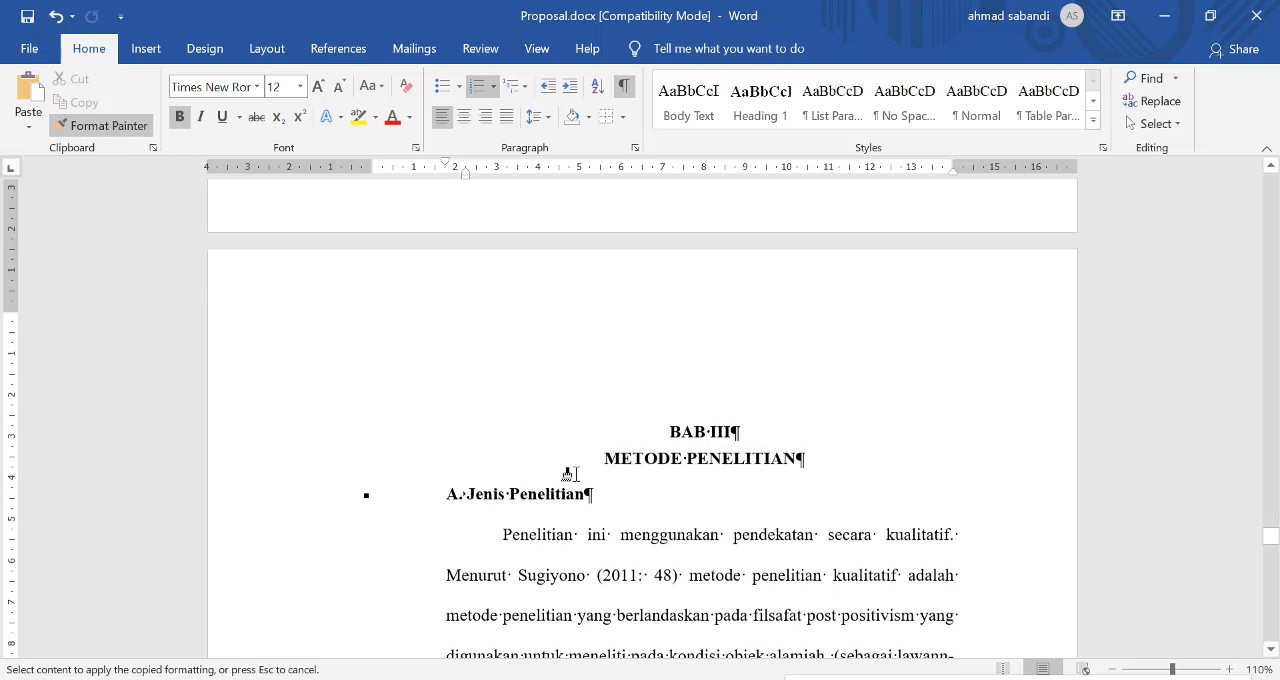
pyautogui.scroll(-5, 570, 474)
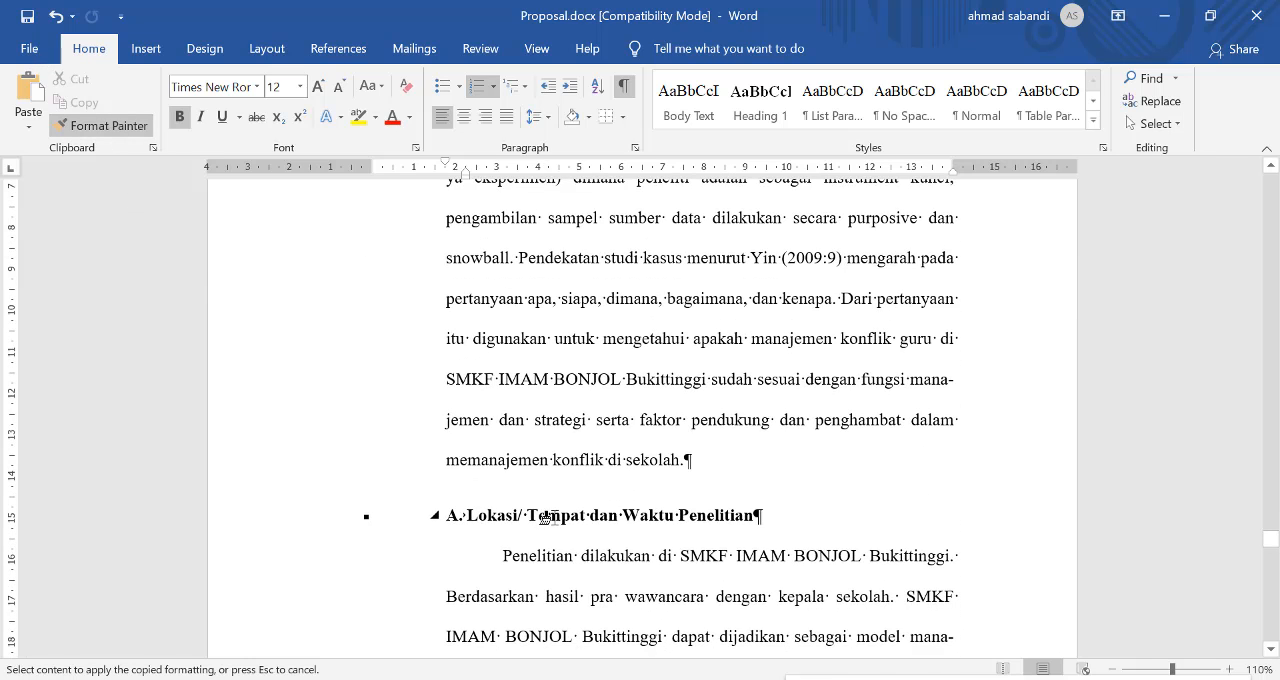
pyautogui.click(545, 516)
# Step: Copy the formatting of the "Lokasi/ Tempat dan Waktu Penelitian" heading to the "Sumber Data" heading
pyautogui.scroll(-1, 598, 518)
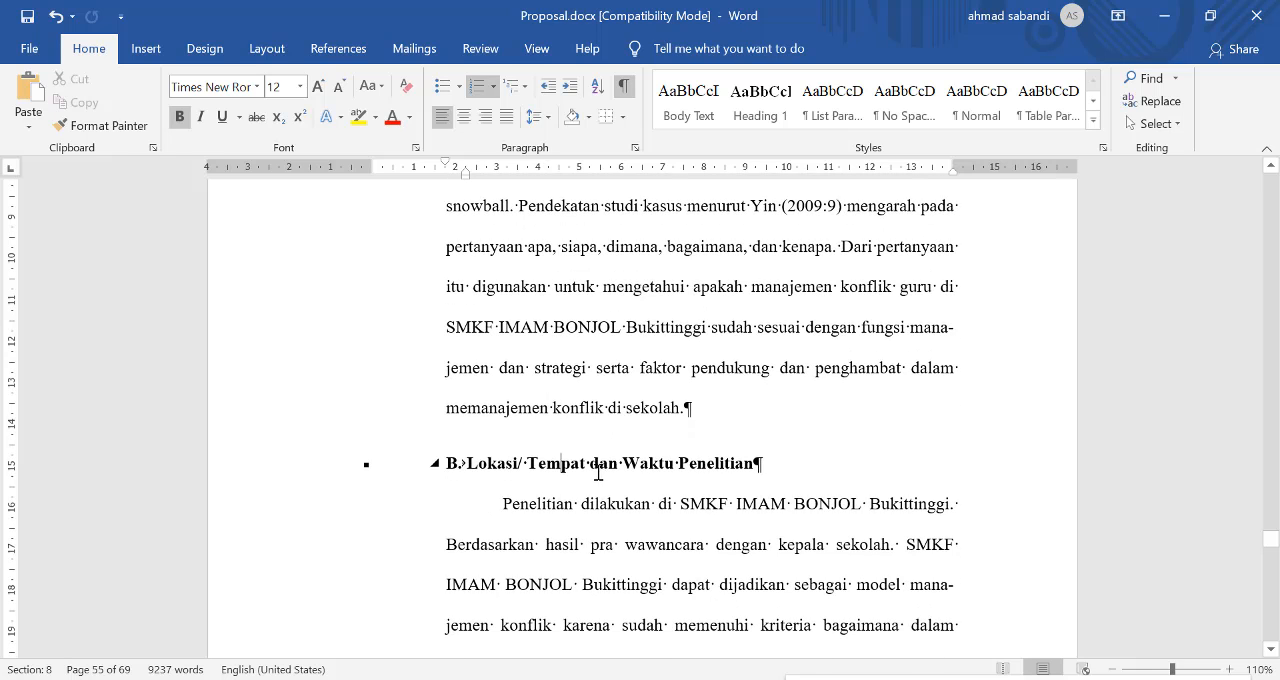
pyautogui.rightClick(591, 457)
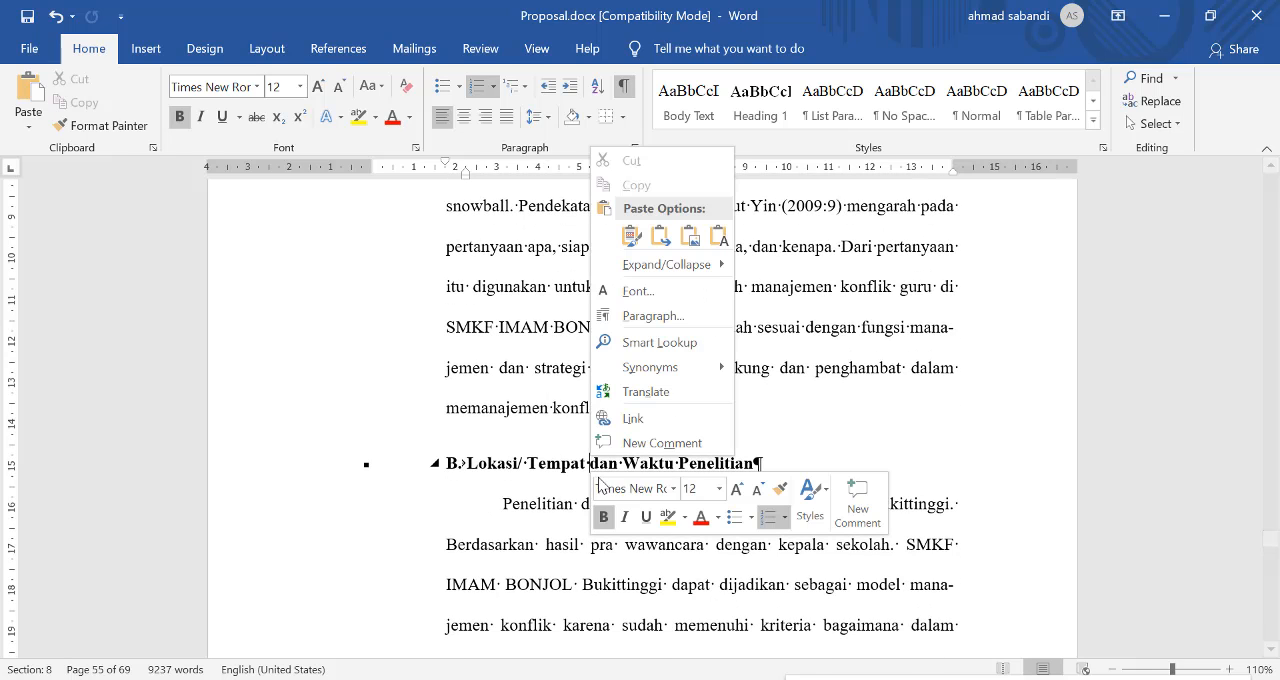
pyautogui.click(781, 495)
pyautogui.scroll(-5, 466, 503)
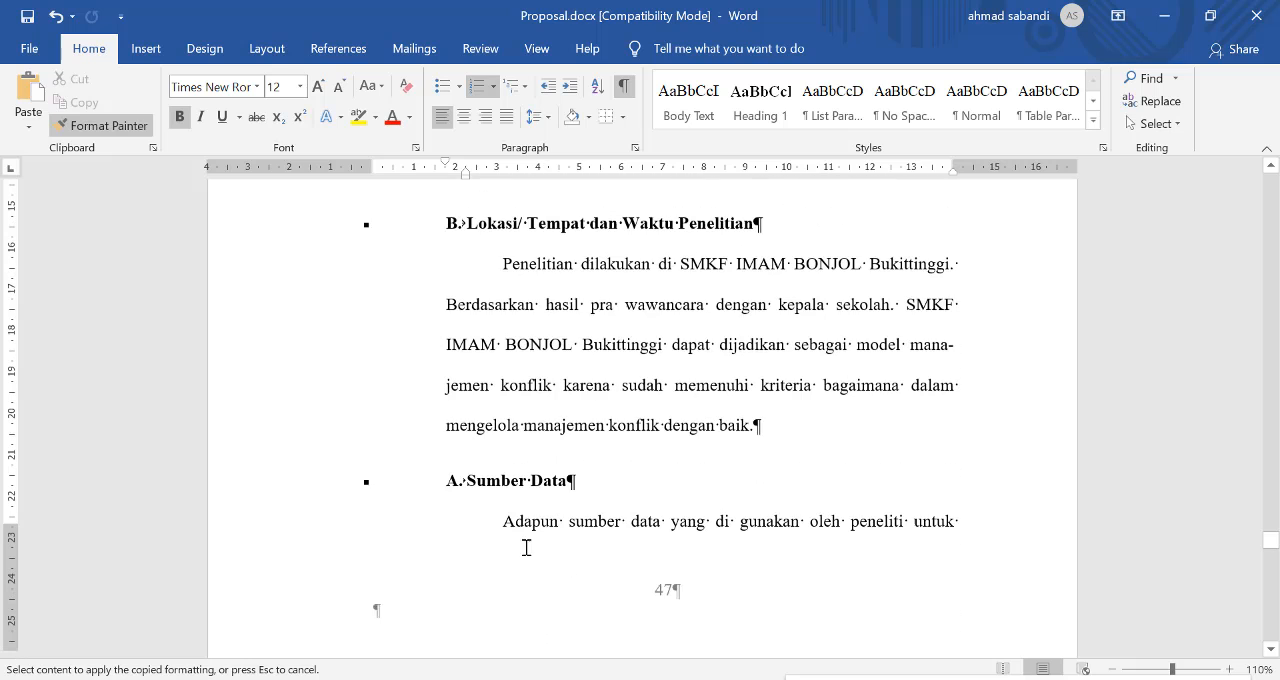
pyautogui.click(505, 460)
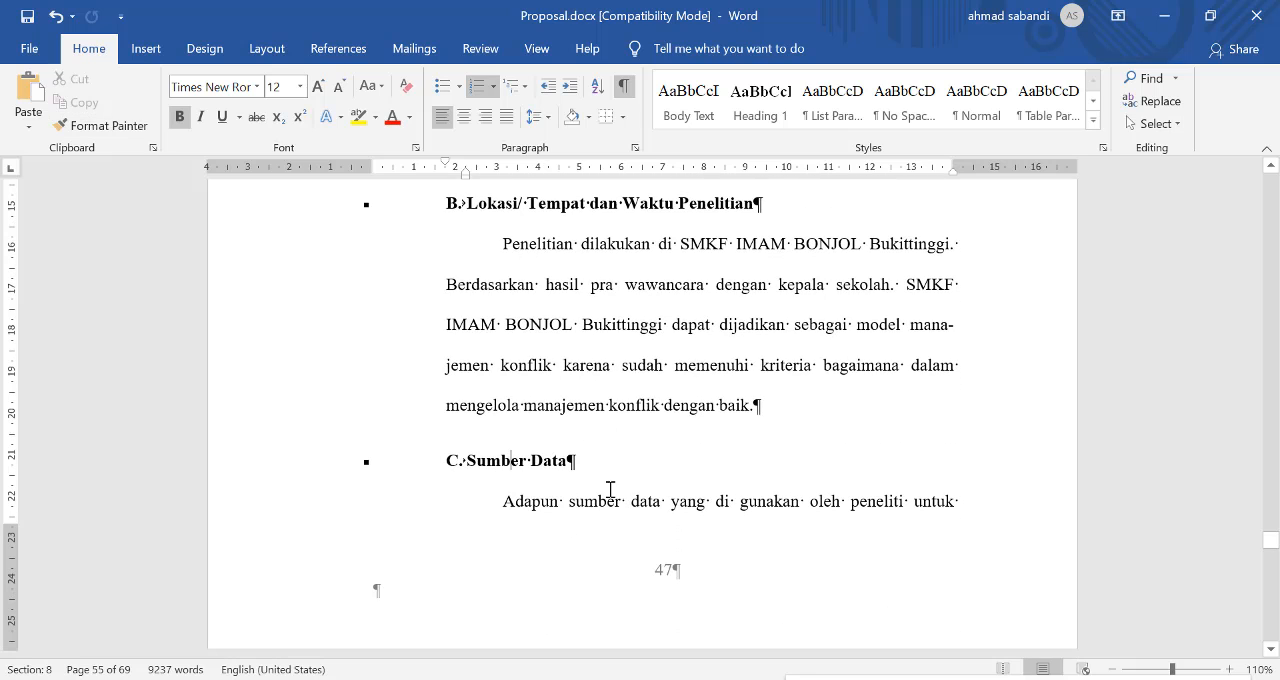
# Step: Copy the formatting of the "Sumber Data" heading to "Teknik dan Instrumen Pengambilan Data"
pyautogui.scroll(-1, 523, 415)
pyautogui.rightClick(505, 408)
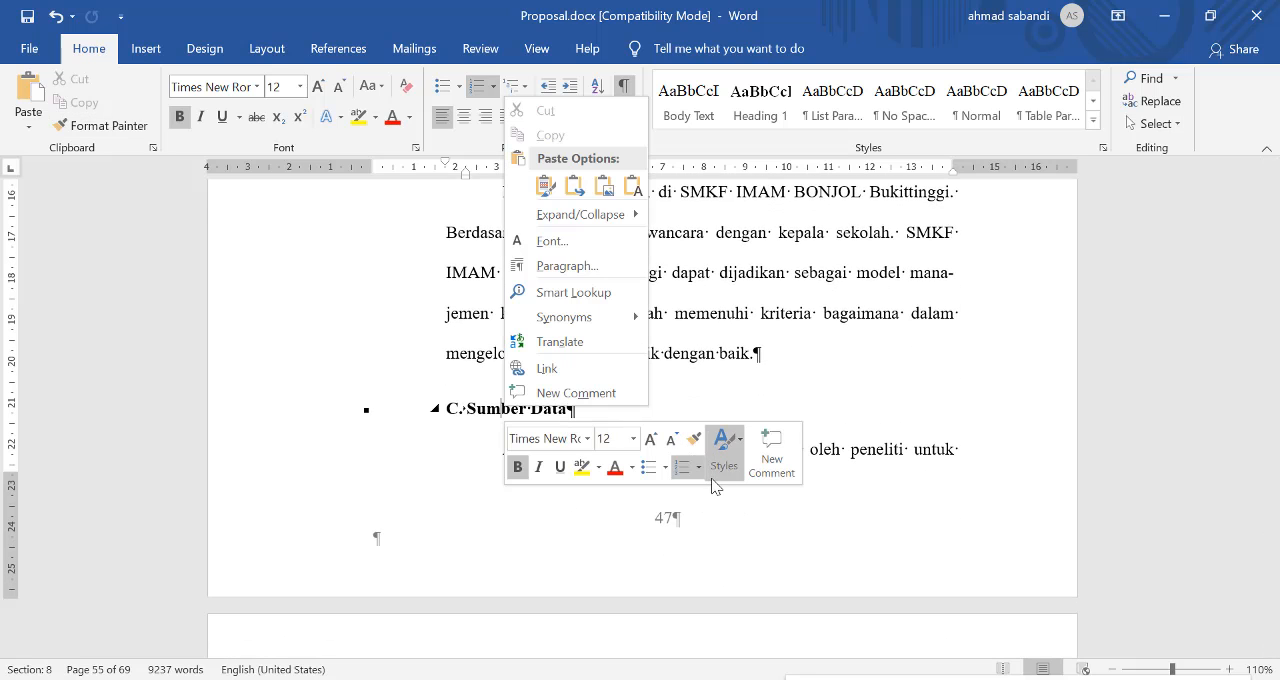
pyautogui.click(694, 438)
pyautogui.scroll(-14, 480, 450)
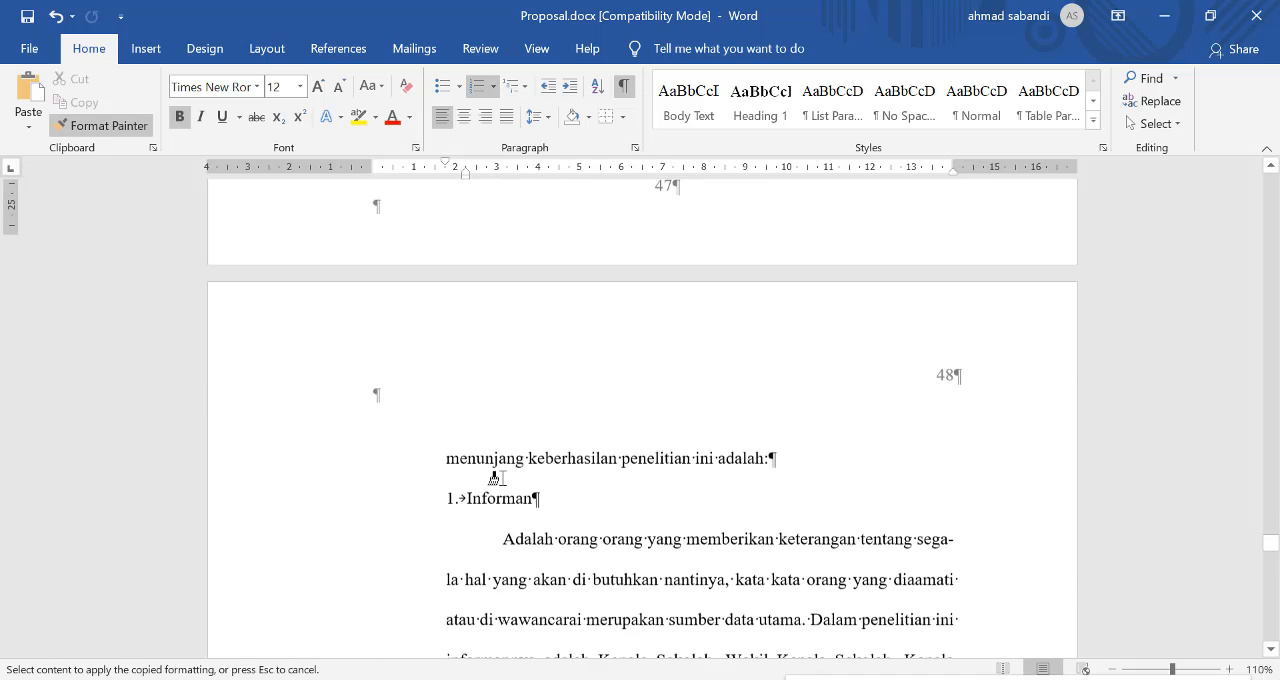
pyautogui.scroll(-6, 505, 470)
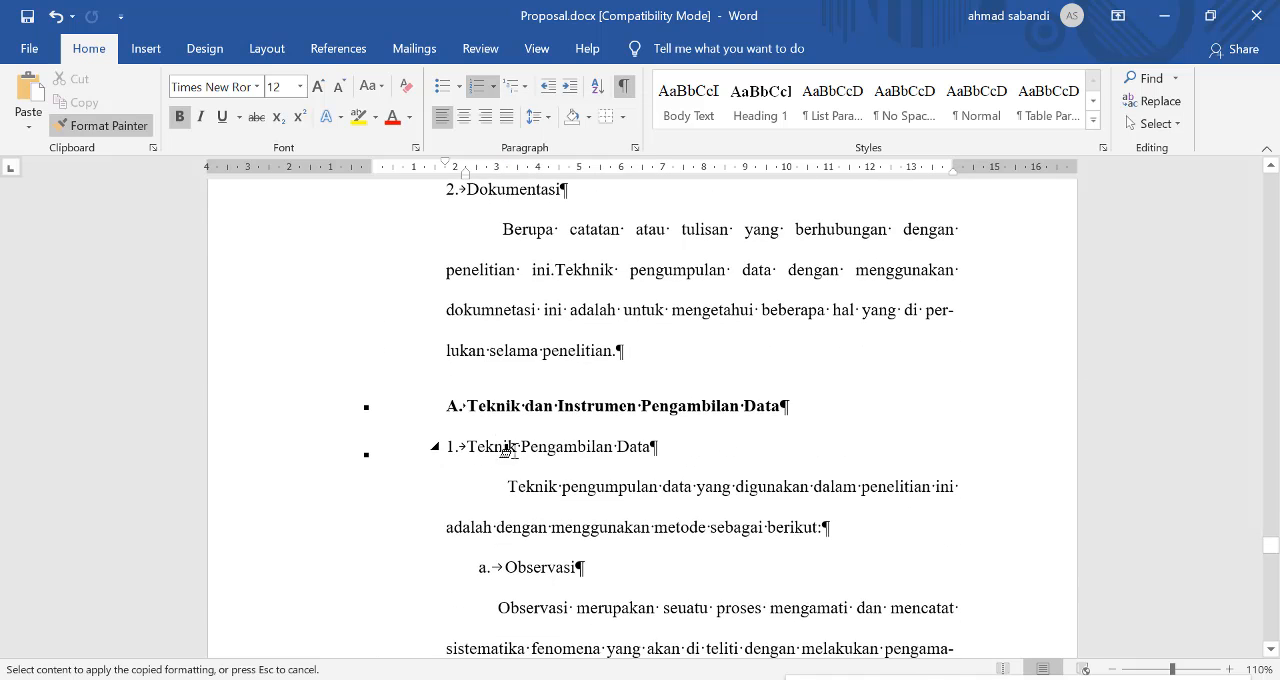
pyautogui.click(507, 407)
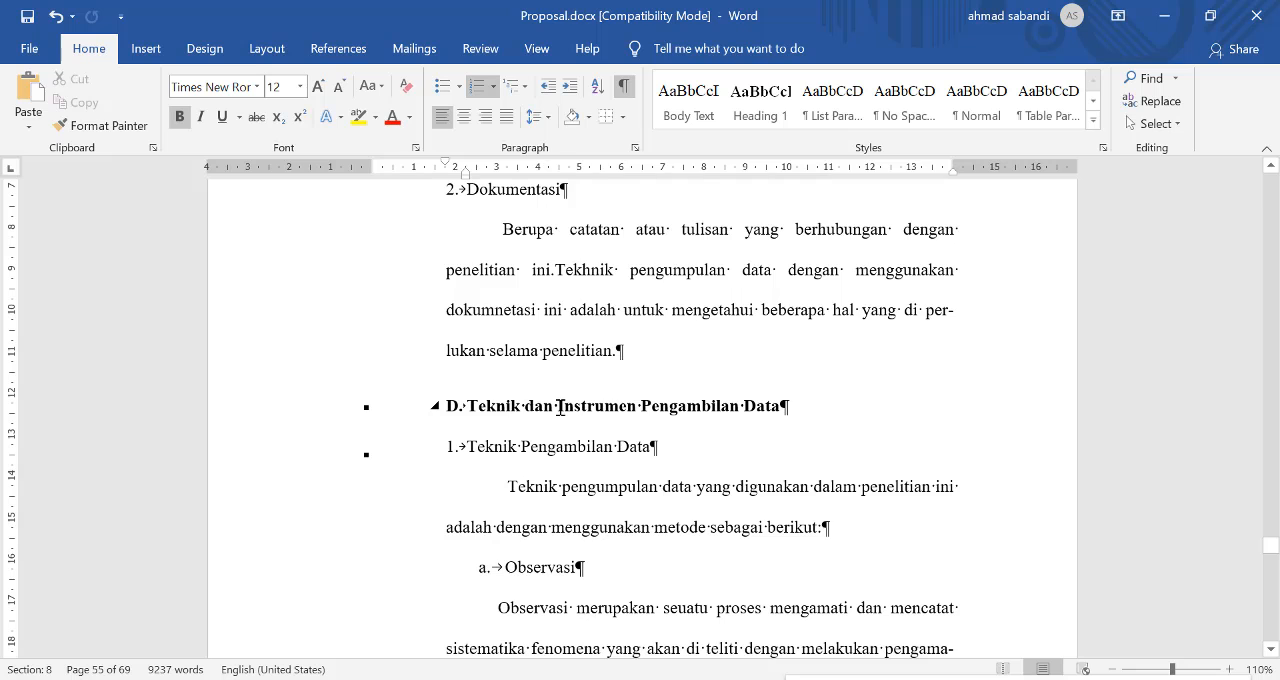
# Step: Copy the formatting of the "Teknik dan Instrumen Pengambilan Data" heading to the "Keabsahan Data" heading
pyautogui.rightClick(560, 406)
pyautogui.click(749, 440)
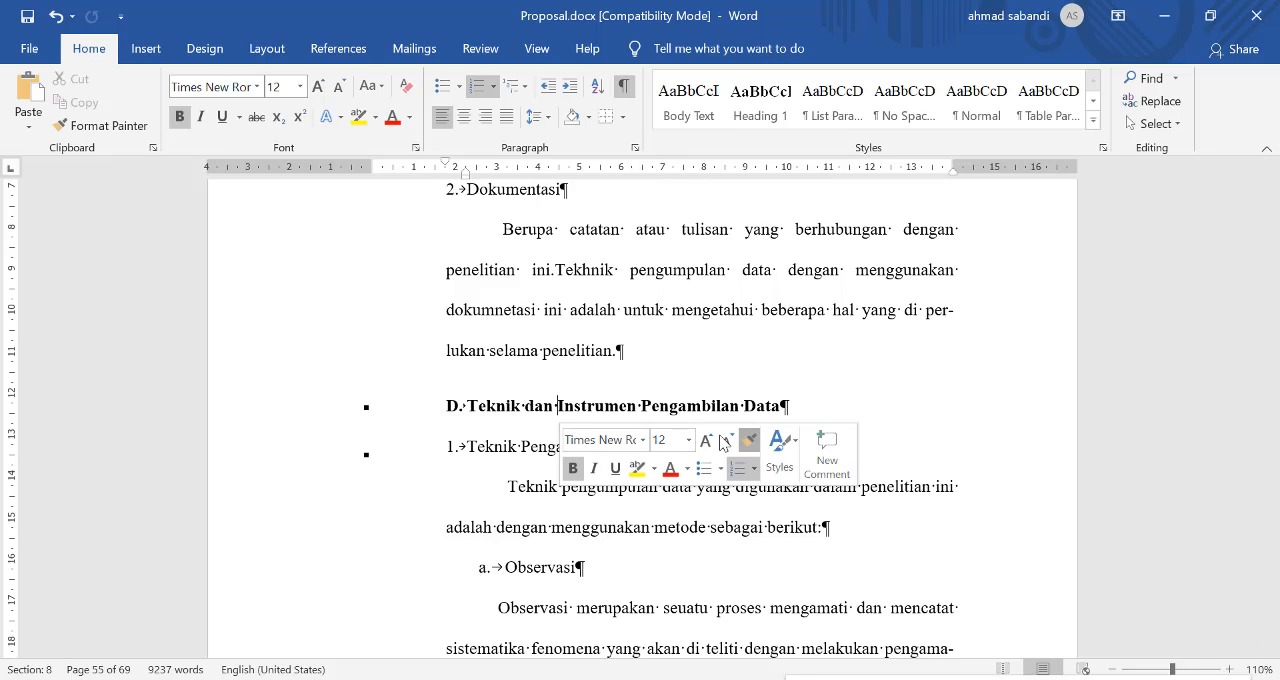
pyautogui.scroll(-8, 520, 470)
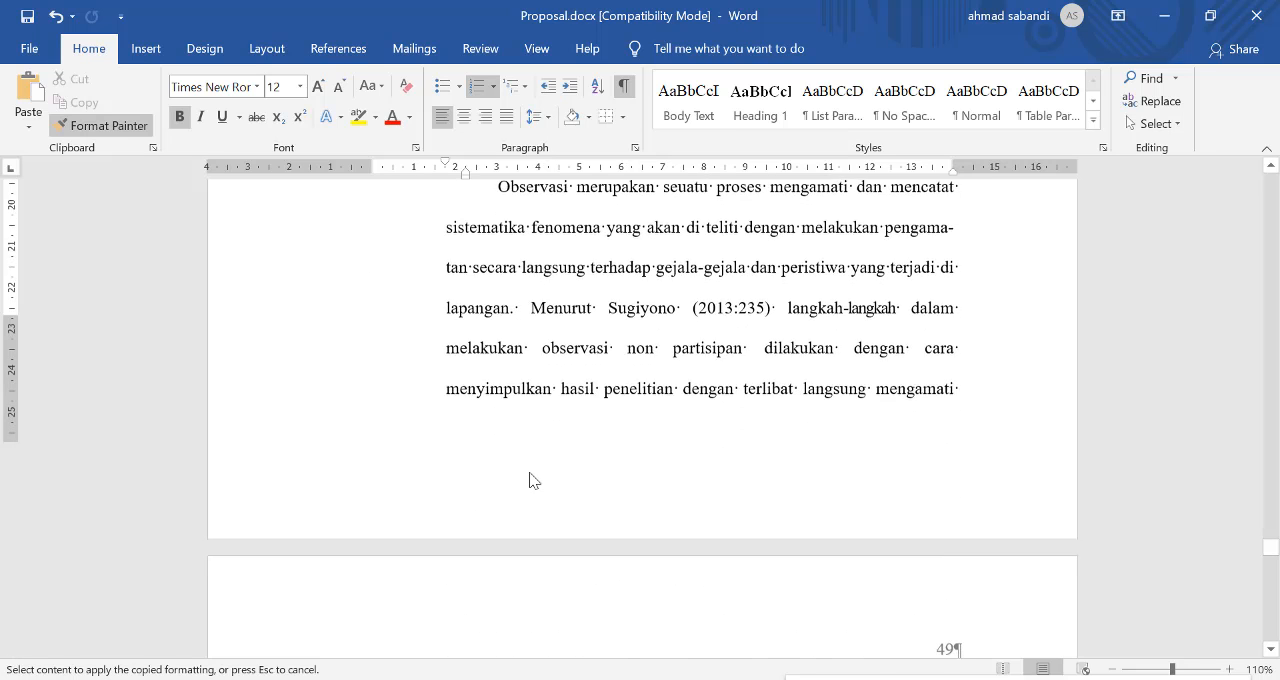
pyautogui.scroll(-12, 533, 481)
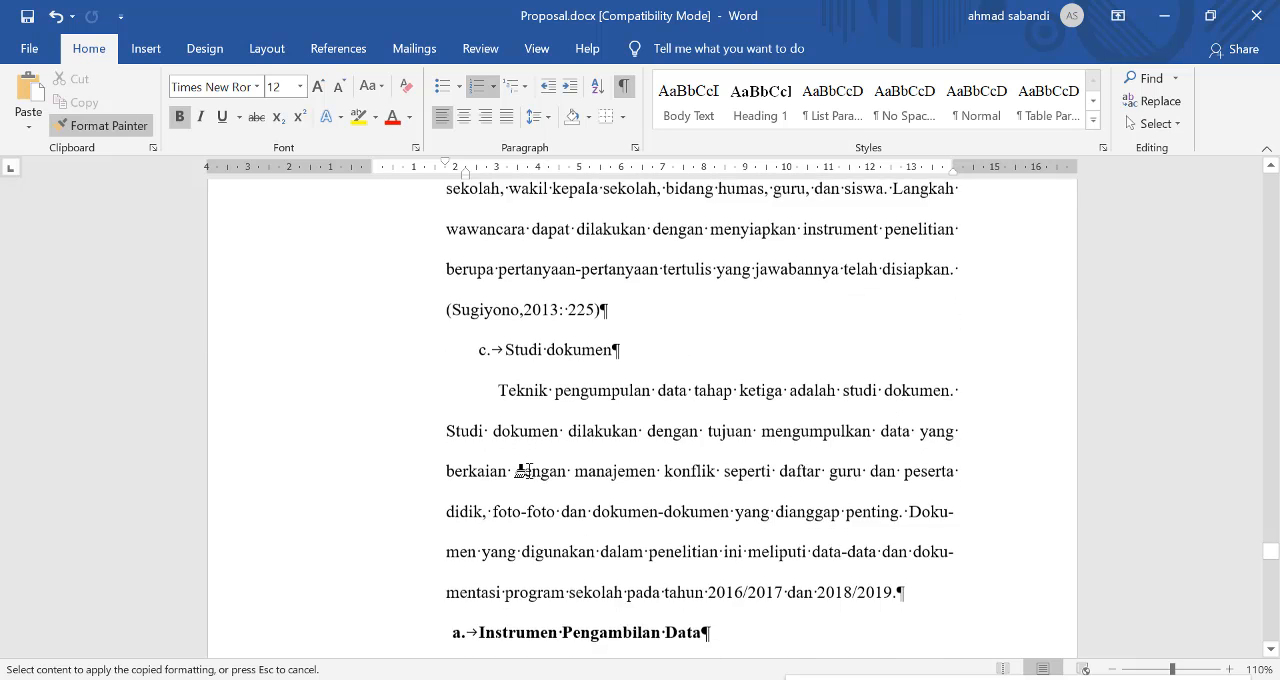
pyautogui.scroll(-4, 522, 470)
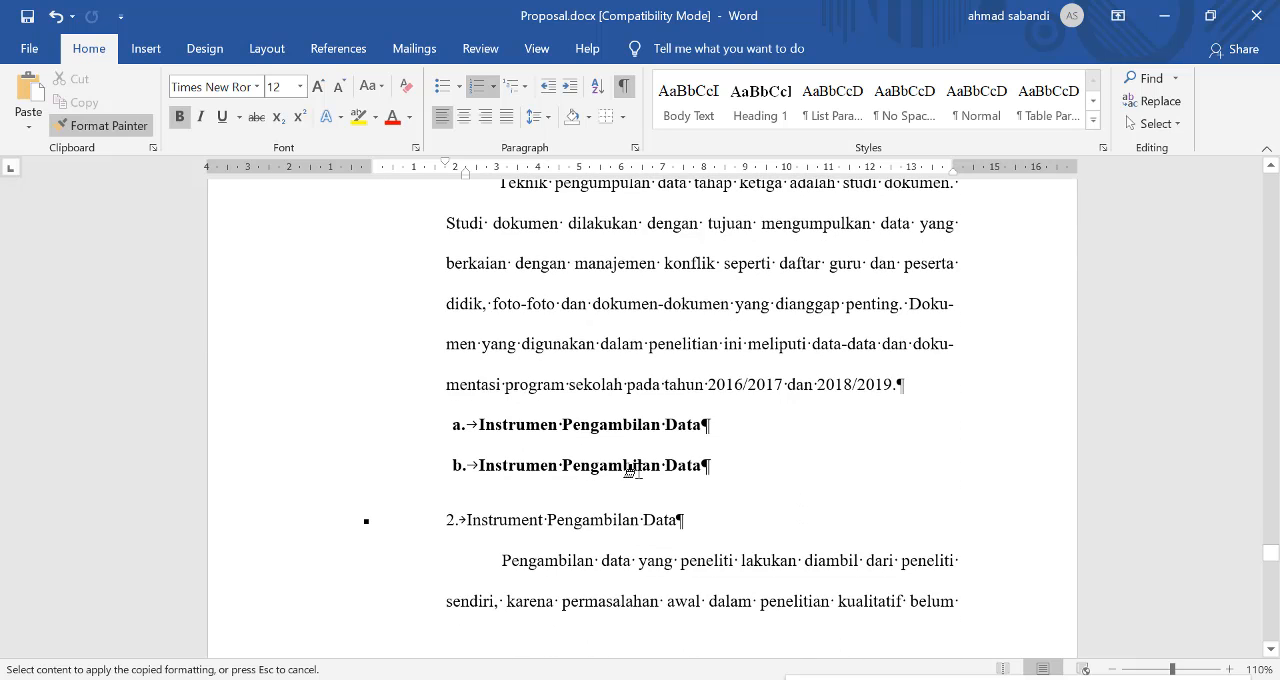
pyautogui.scroll(-4, 632, 470)
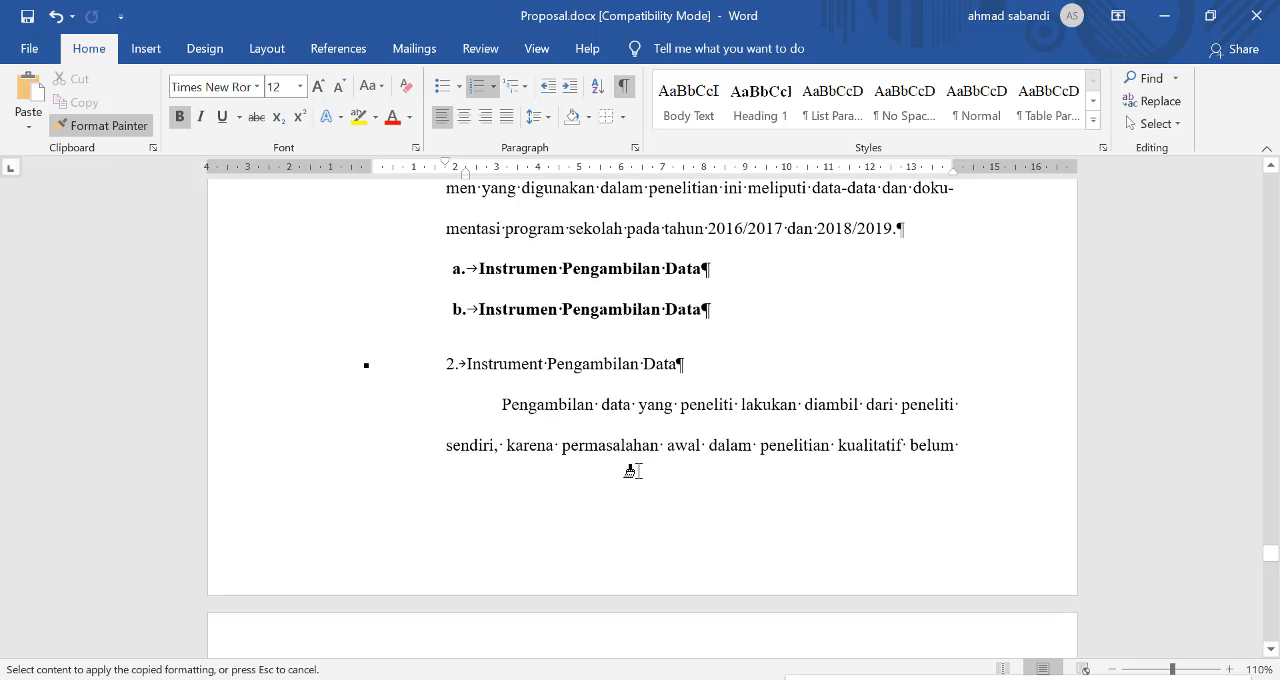
pyautogui.scroll(-9, 636, 469)
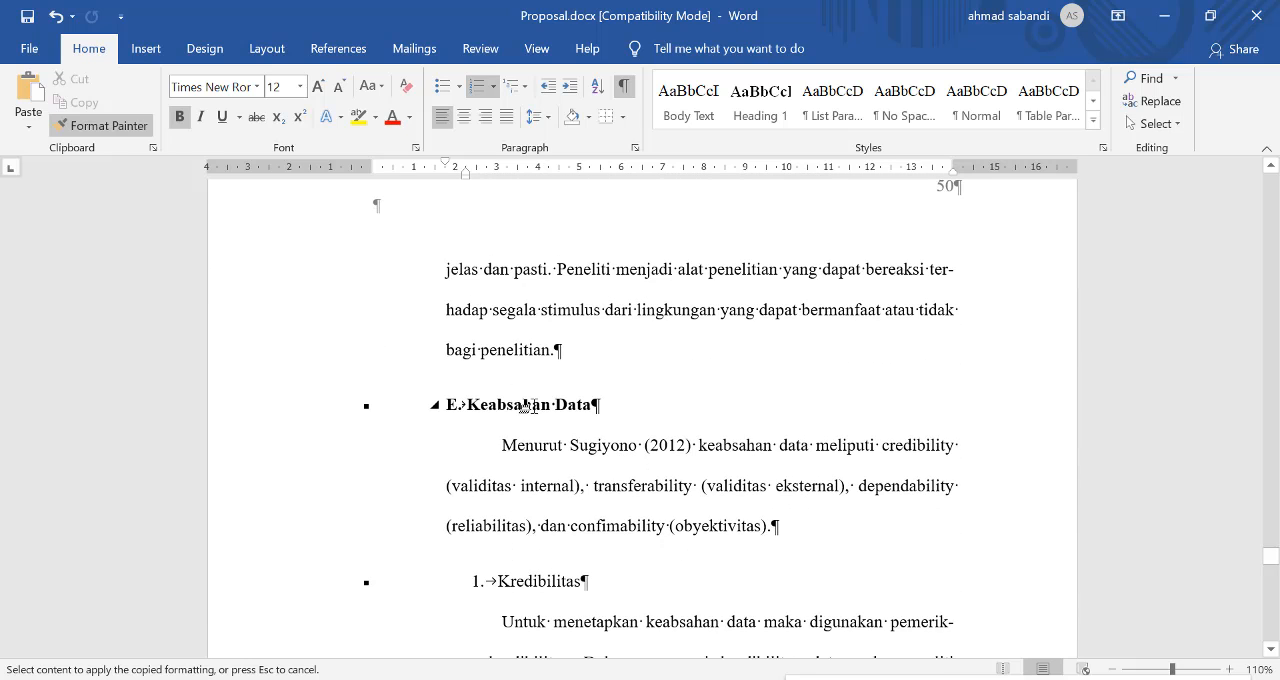
pyautogui.click(527, 405)
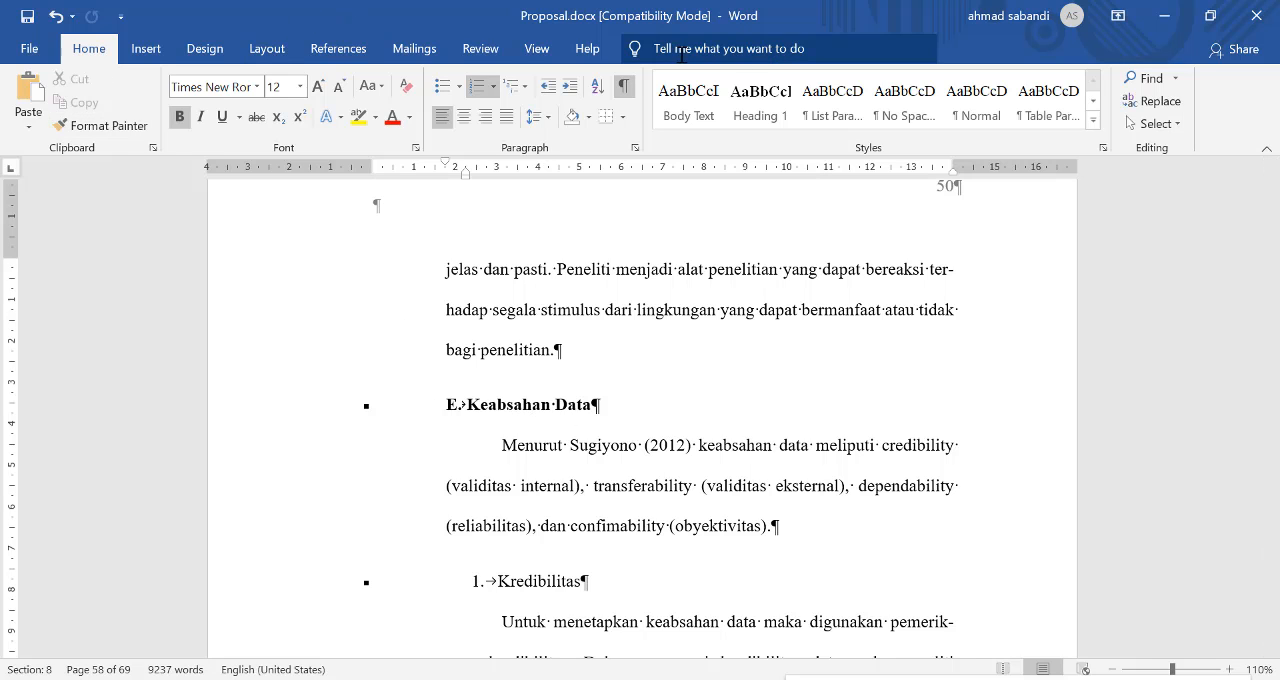
# Step: Return to Outline view and check the lettering of the METODE PENELITIAN subheadings at a larger zoom
pyautogui.click(537, 48)
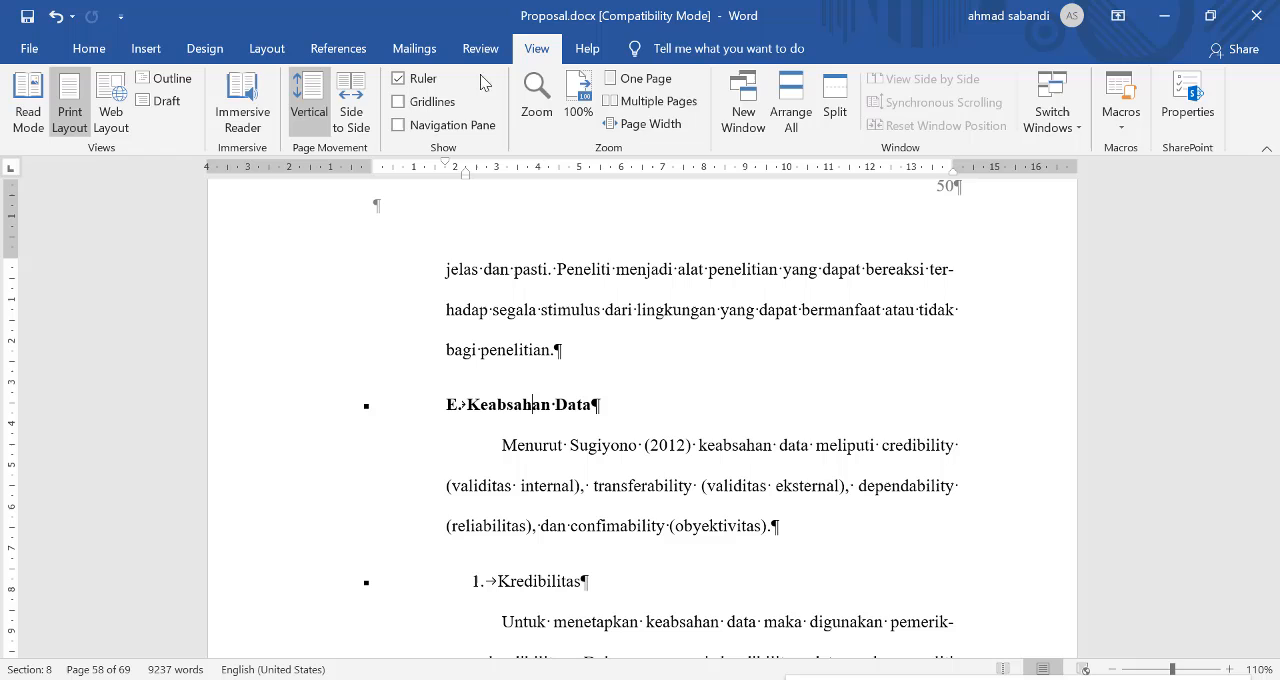
pyautogui.click(170, 79)
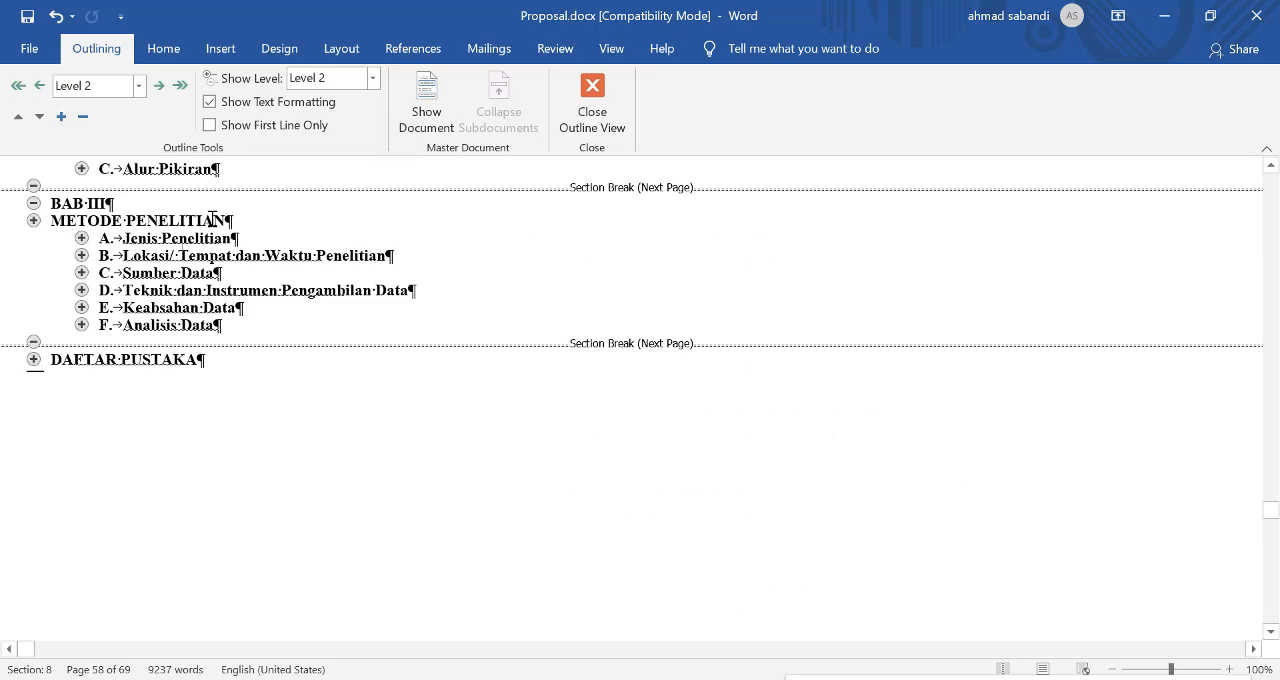
pyautogui.scroll(1, 213, 220)
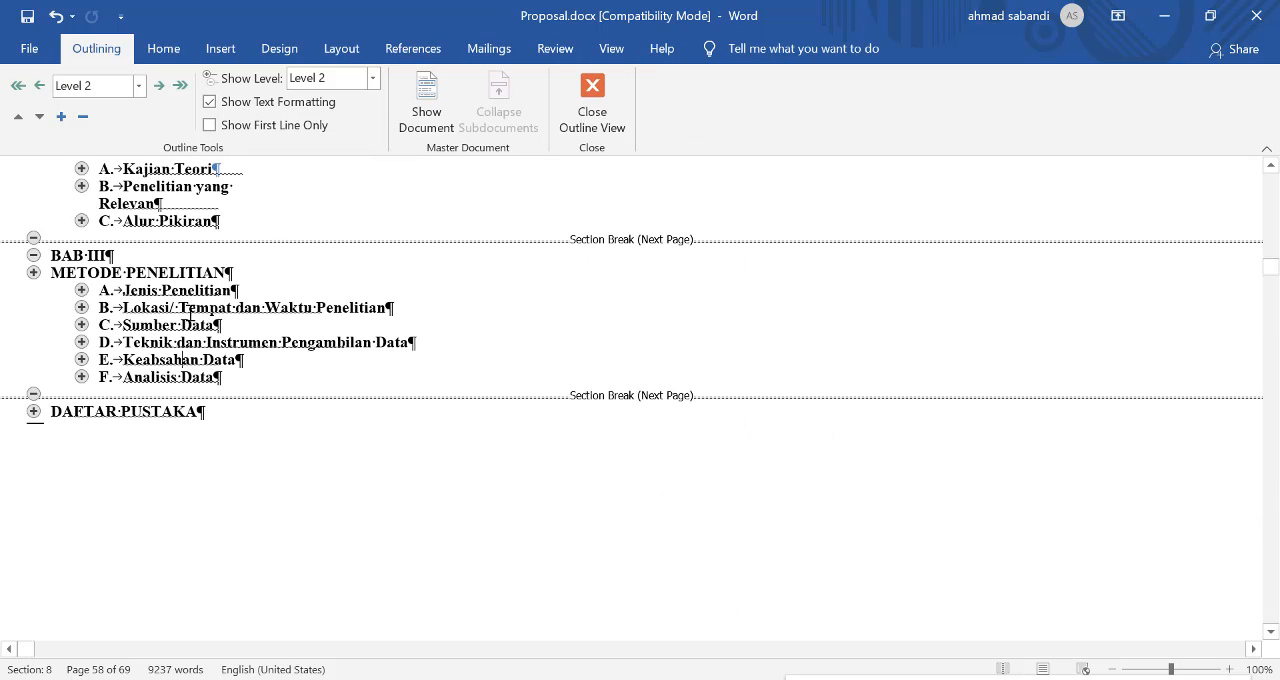
pyautogui.keyDown('ctrl'); pyautogui.scroll(3, 180, 309); pyautogui.keyUp('ctrl')
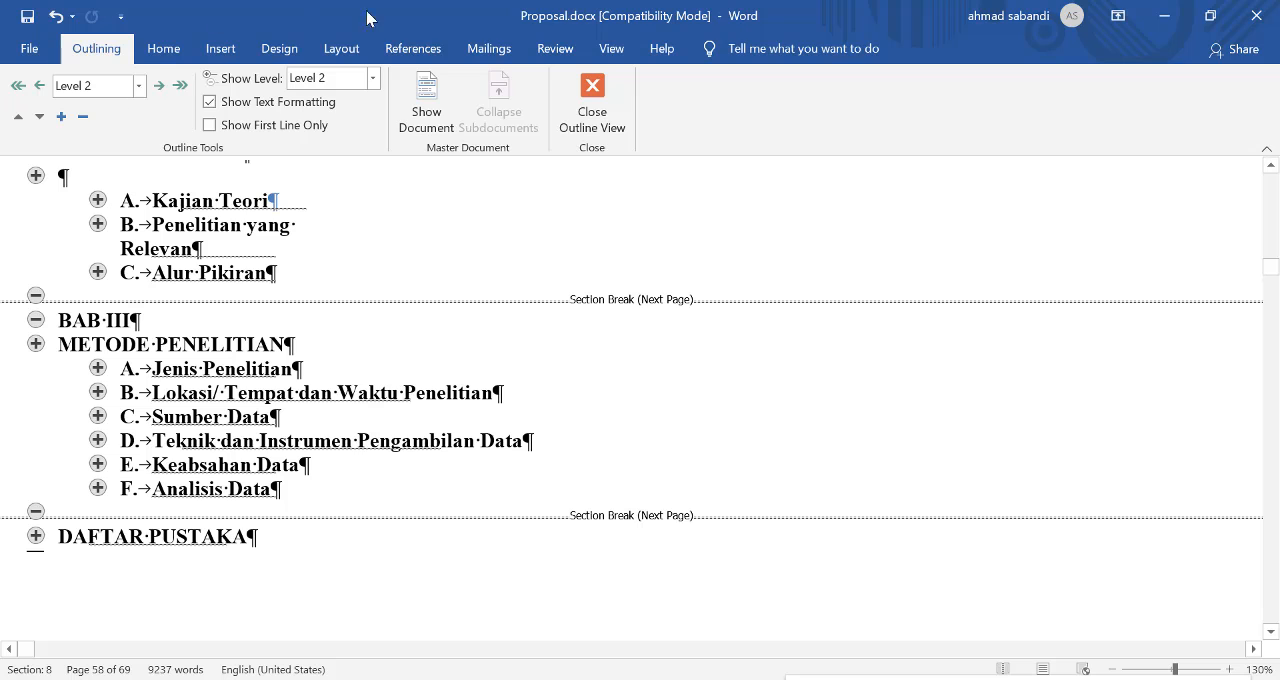
# Step: Switch to Draft view and examine how body text, section breaks, page breaks and the "Gambar 1" area are displayed
pyautogui.click(608, 48)
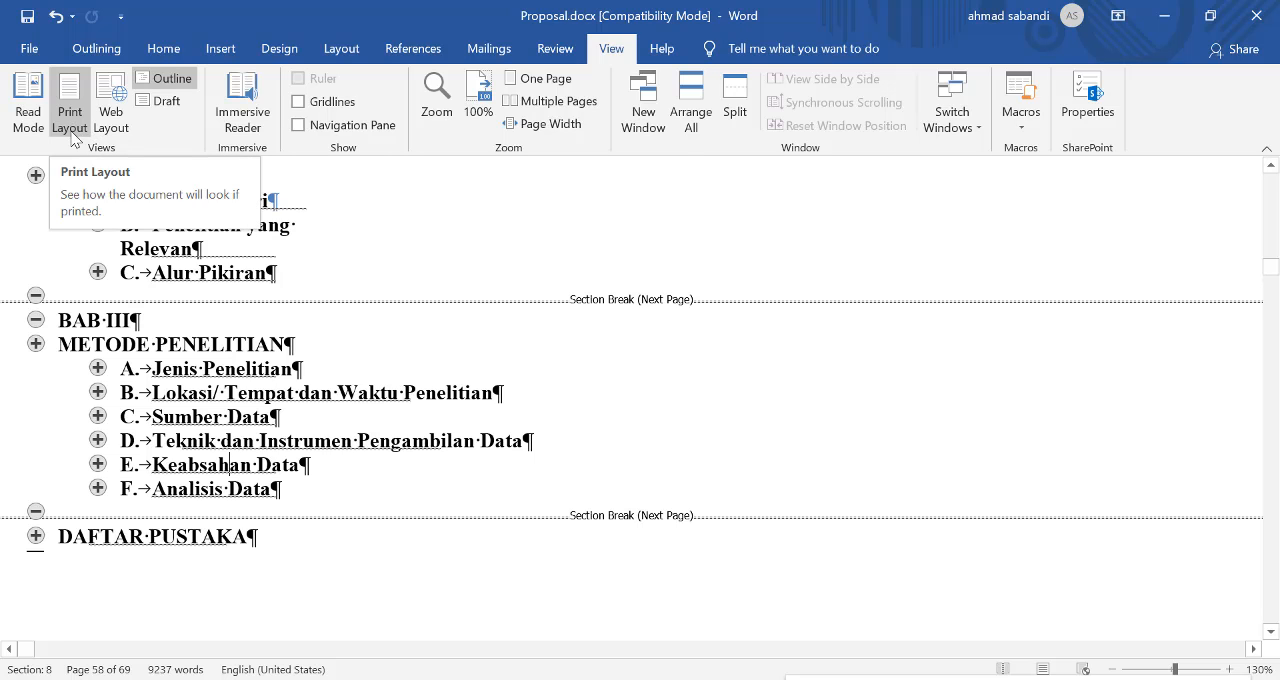
pyautogui.click(166, 104)
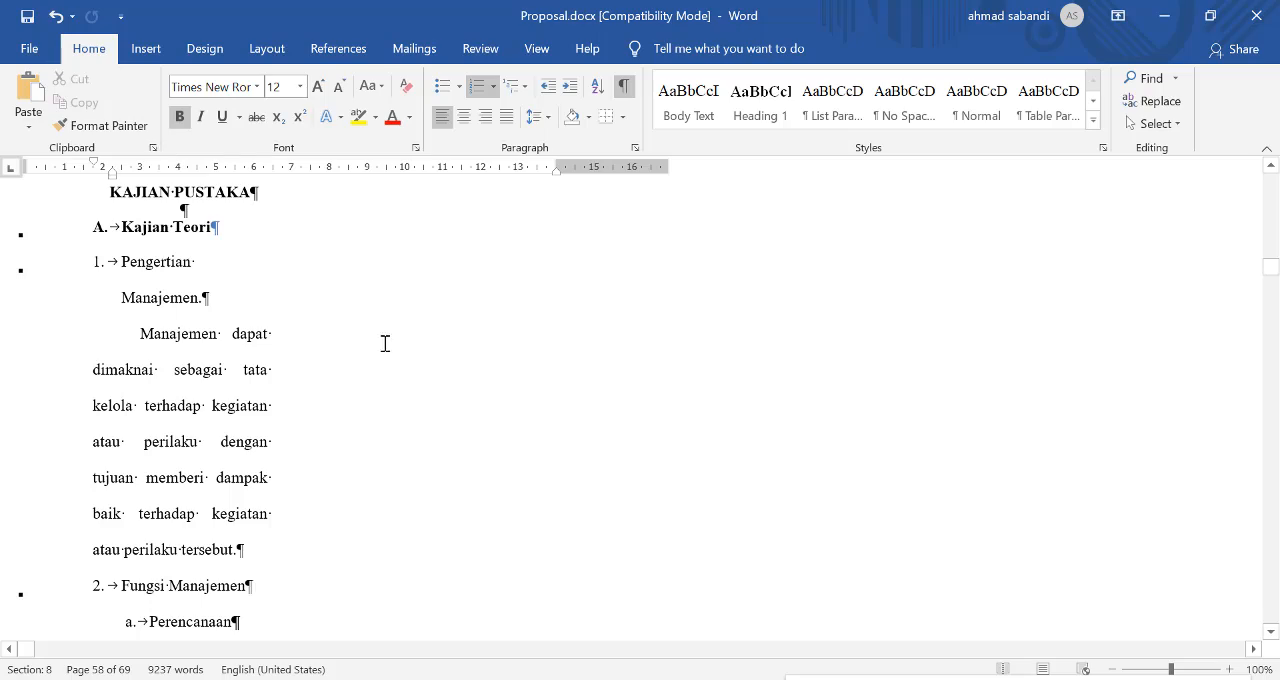
pyautogui.scroll(15, 385, 343)
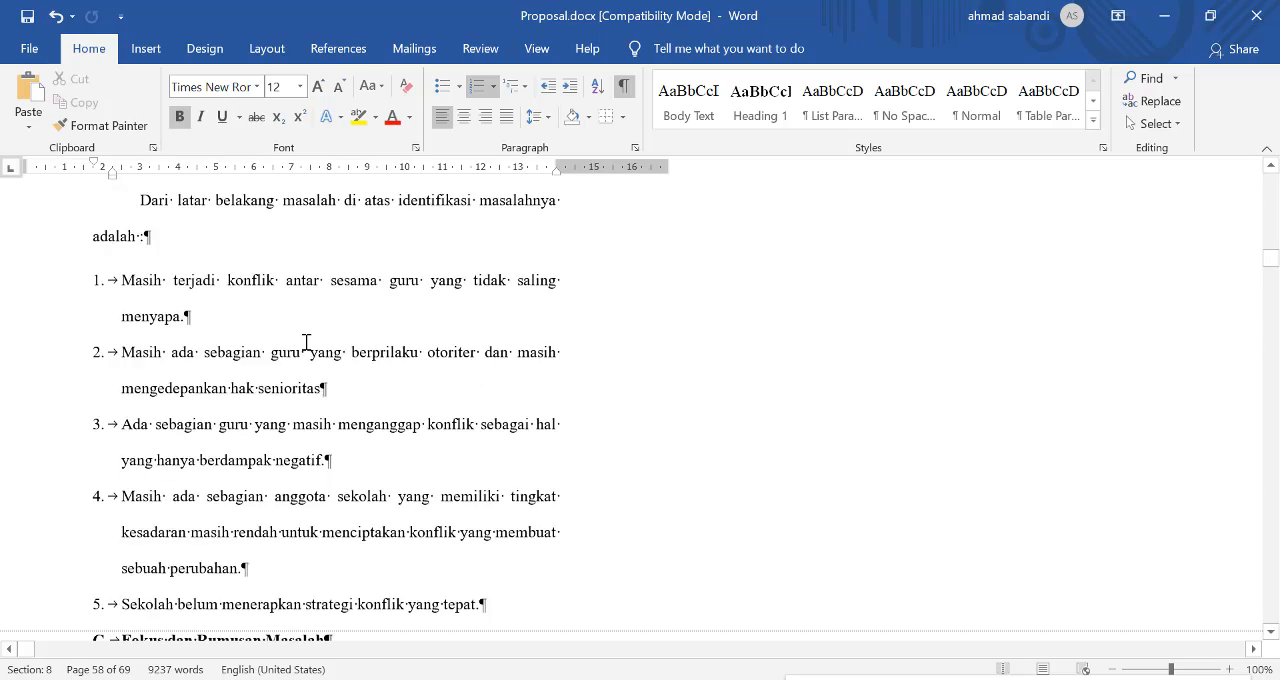
pyautogui.scroll(12, 306, 343)
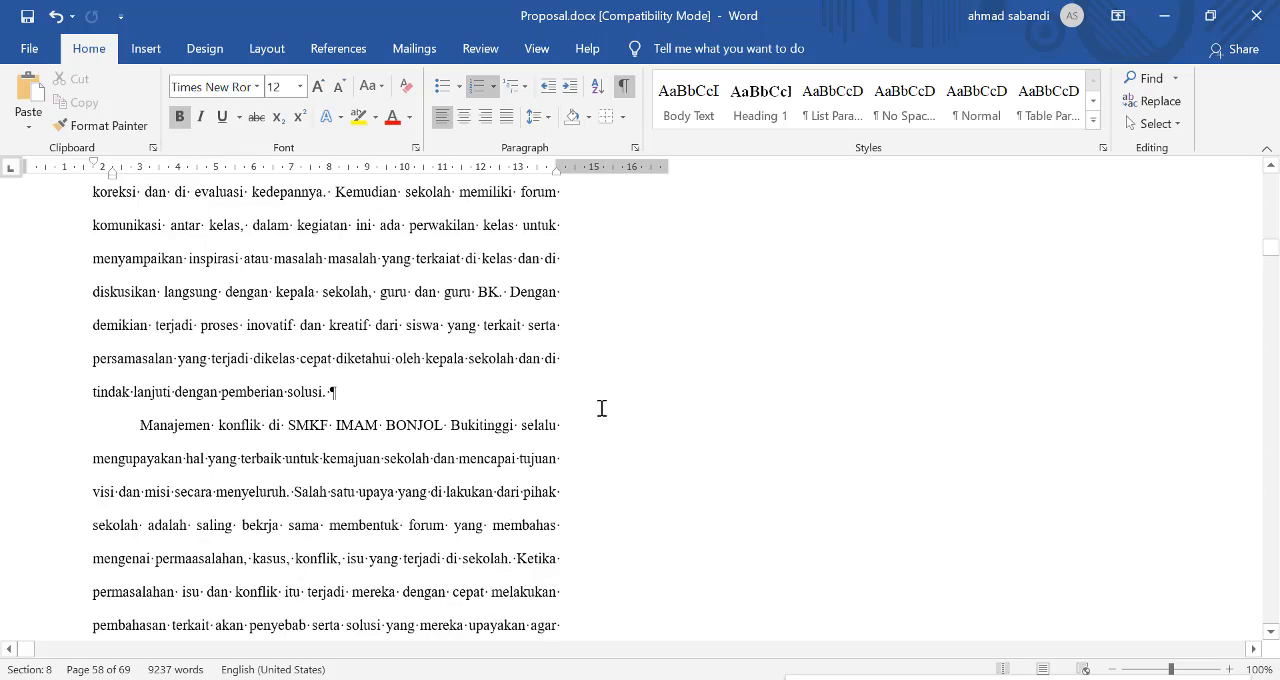
pyautogui.scroll(8, 602, 408)
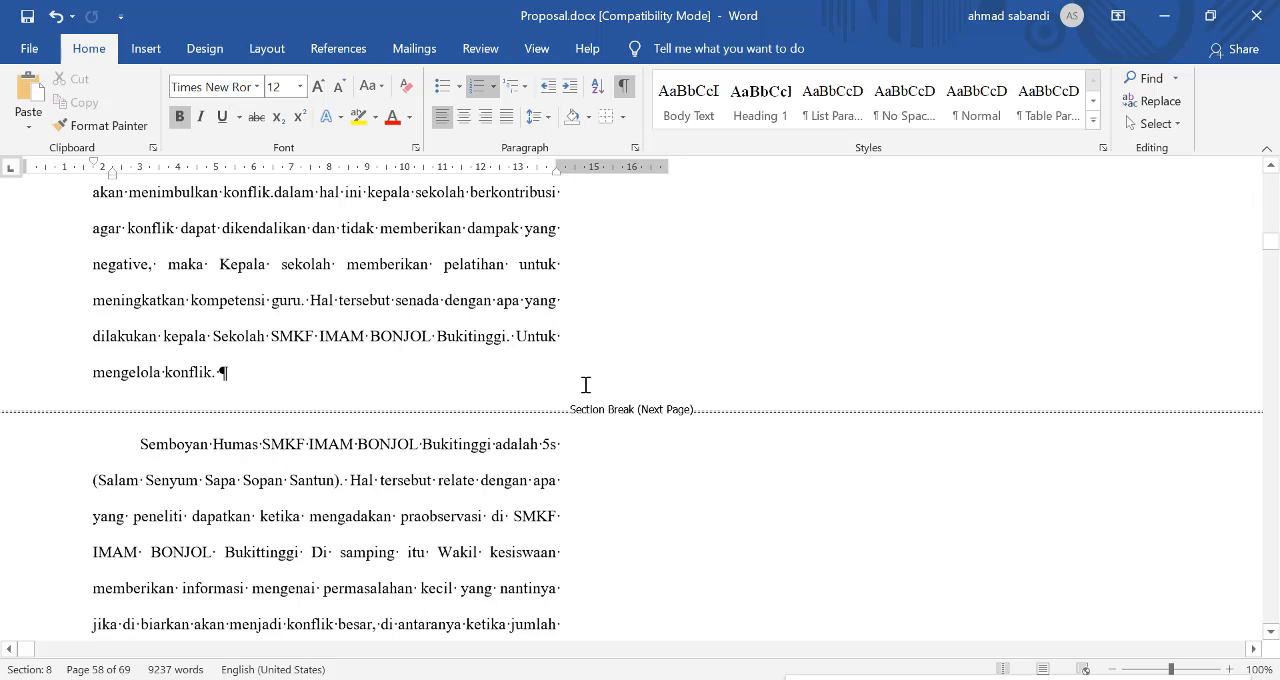
pyautogui.keyDown('ctrl'); pyautogui.scroll(1, 690, 372); pyautogui.keyUp('ctrl')
pyautogui.scroll(1, 800, 371)
pyautogui.scroll(-1, 925, 374)
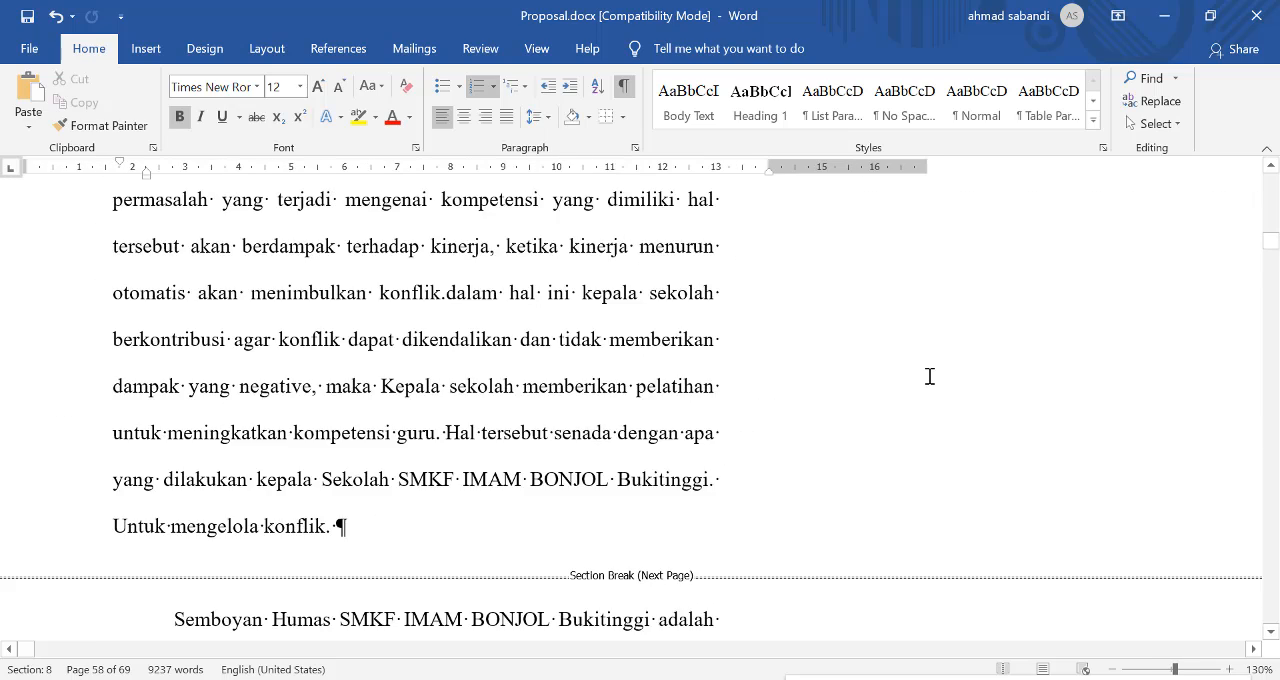
pyautogui.scroll(3, 929, 377)
pyautogui.scroll(15, 1257, 357)
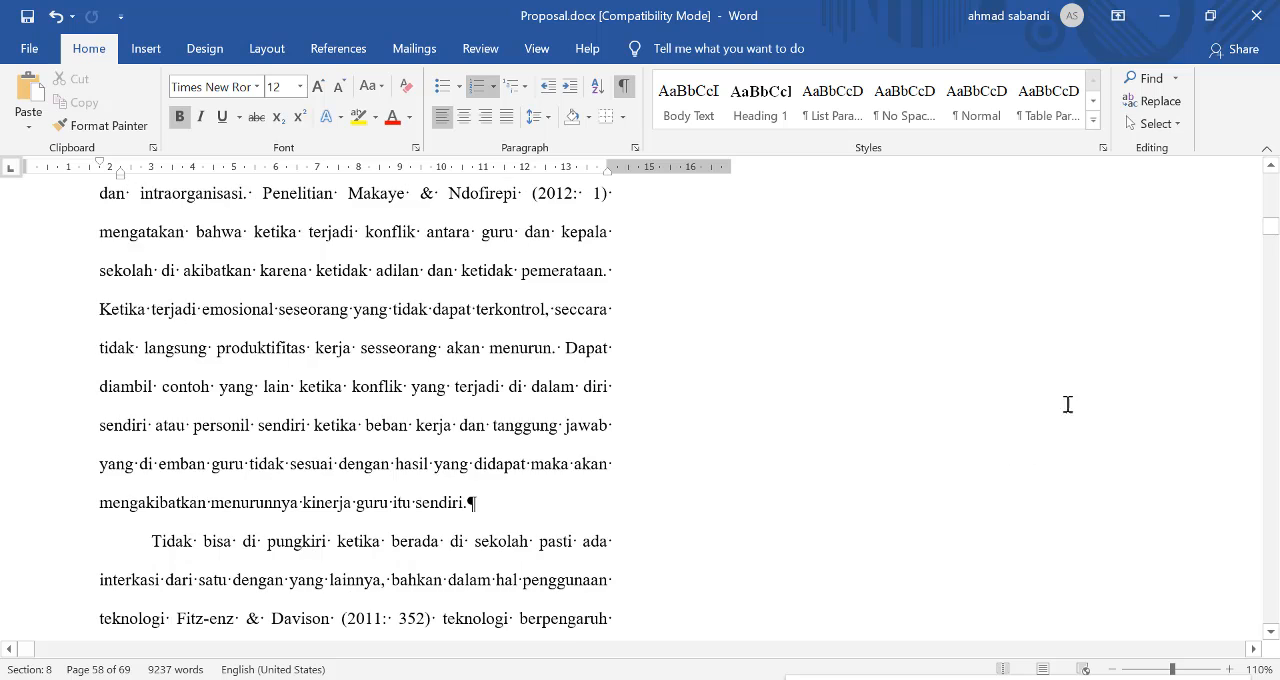
pyautogui.scroll(12, 1109, 416)
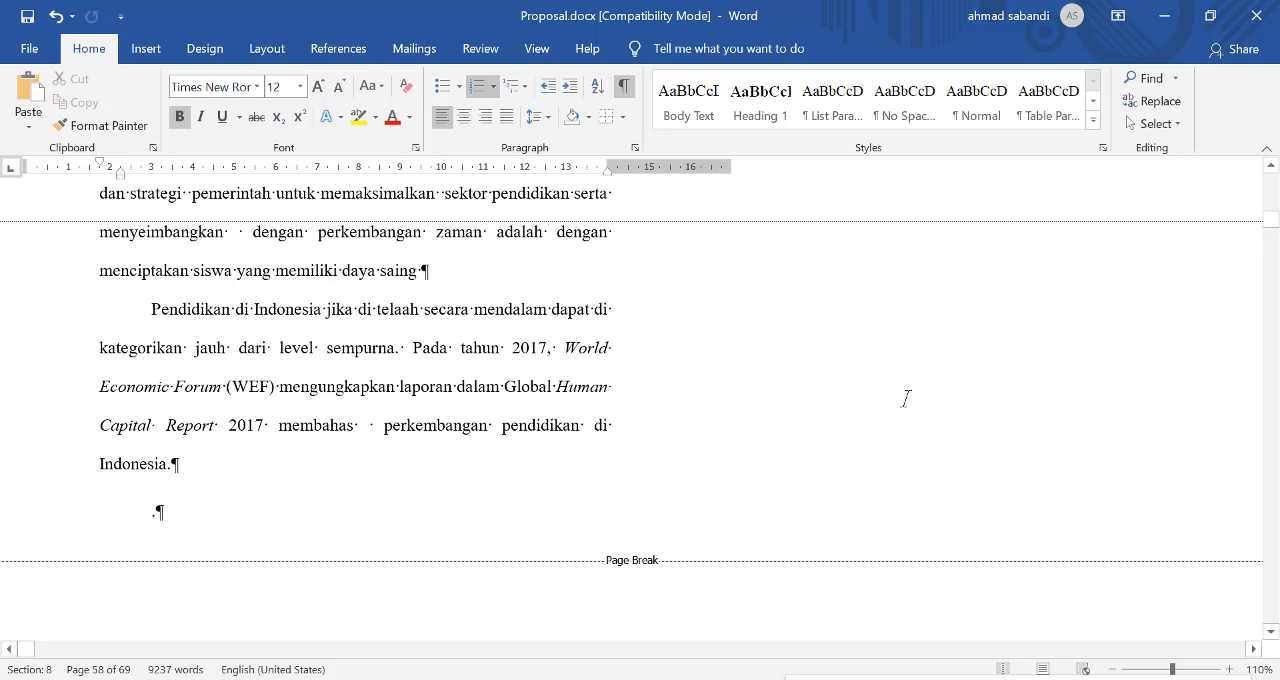
pyautogui.scroll(-1, 760, 432)
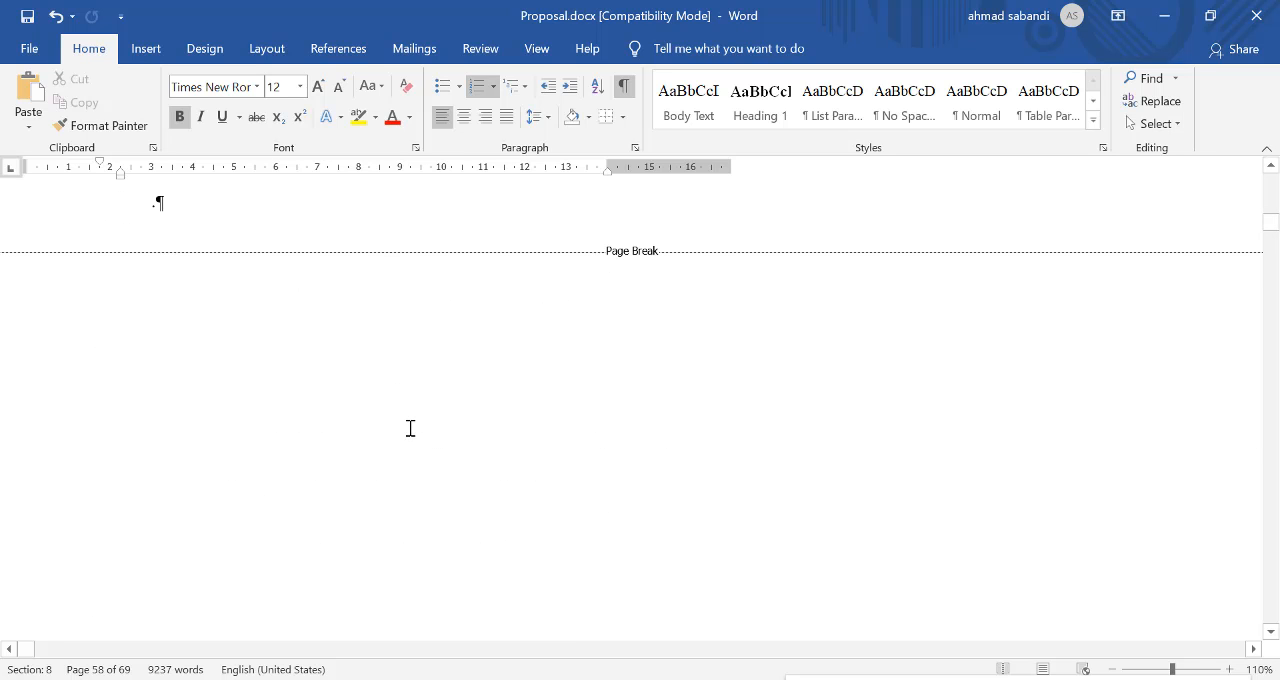
pyautogui.scroll(-3, 410, 428)
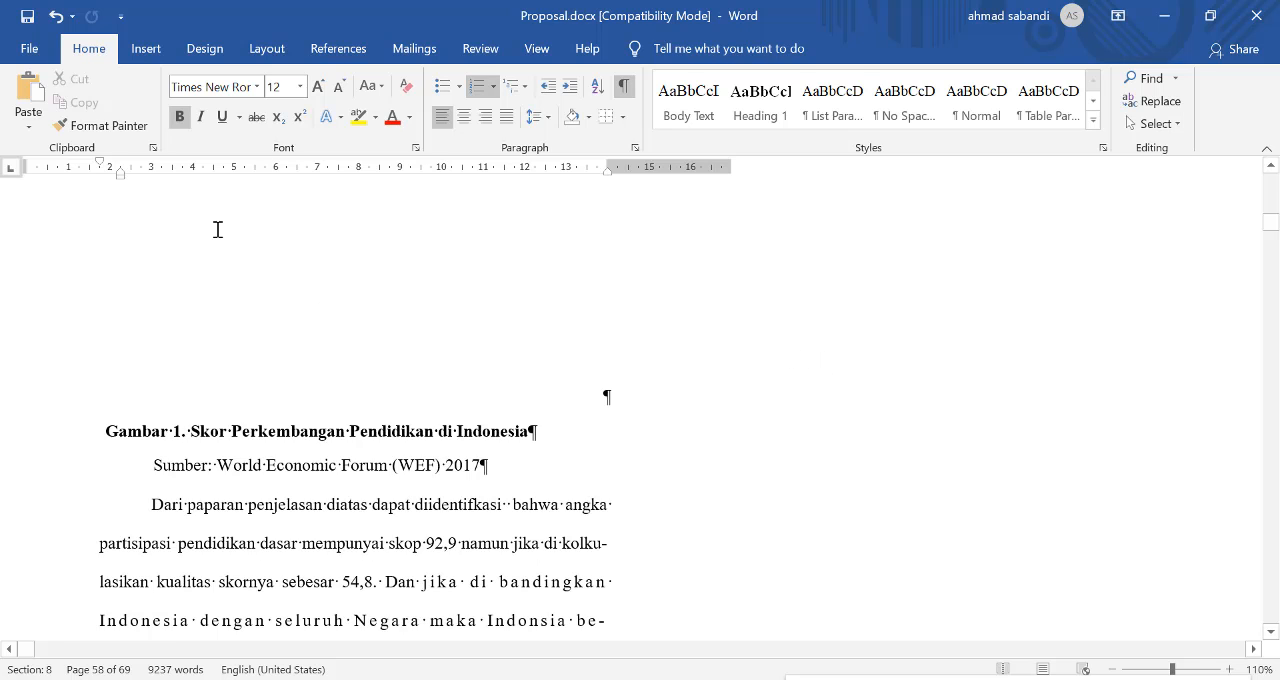
# Step: Switch to Web Layout and examine the "Gambar 1" figure and the paragraphs below it
pyautogui.click(536, 48)
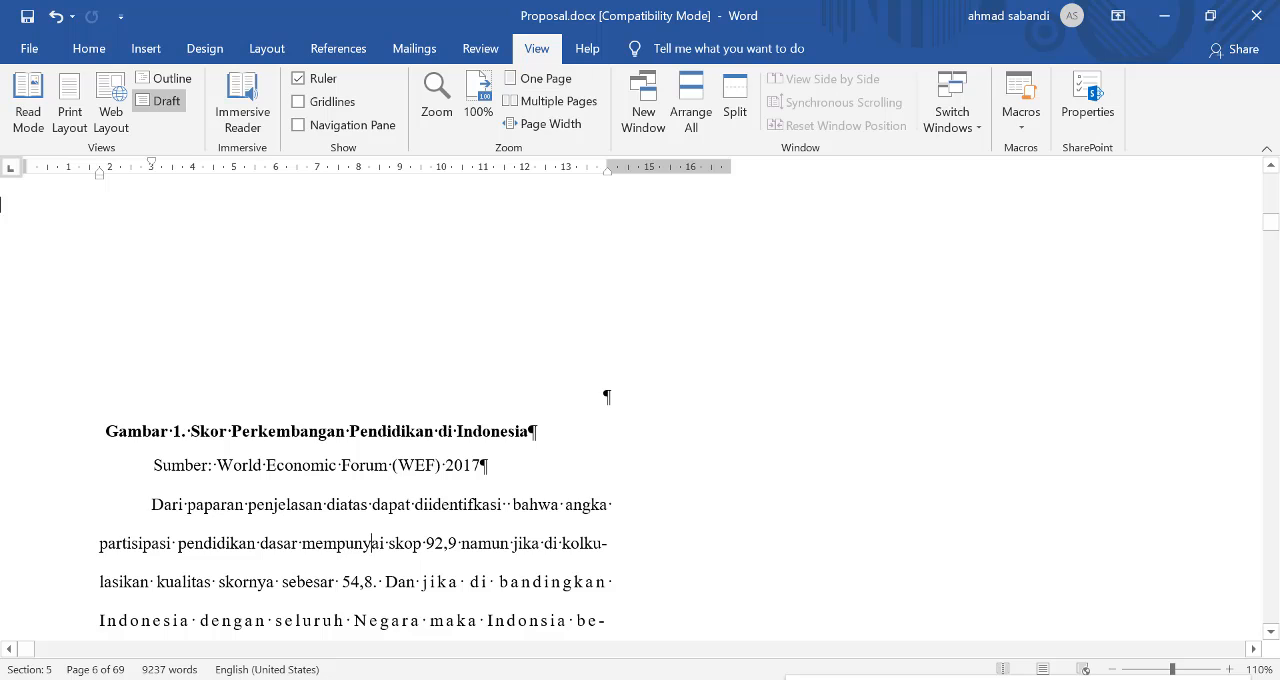
pyautogui.click(113, 128)
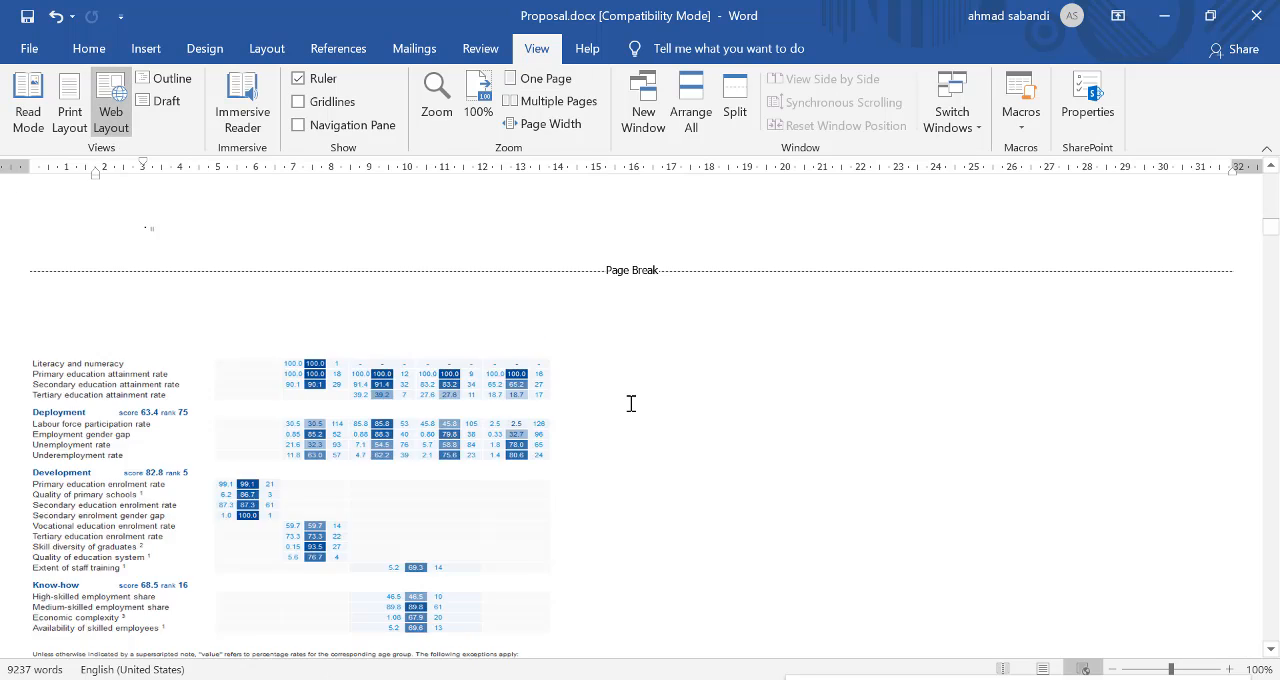
pyautogui.scroll(-3, 645, 414)
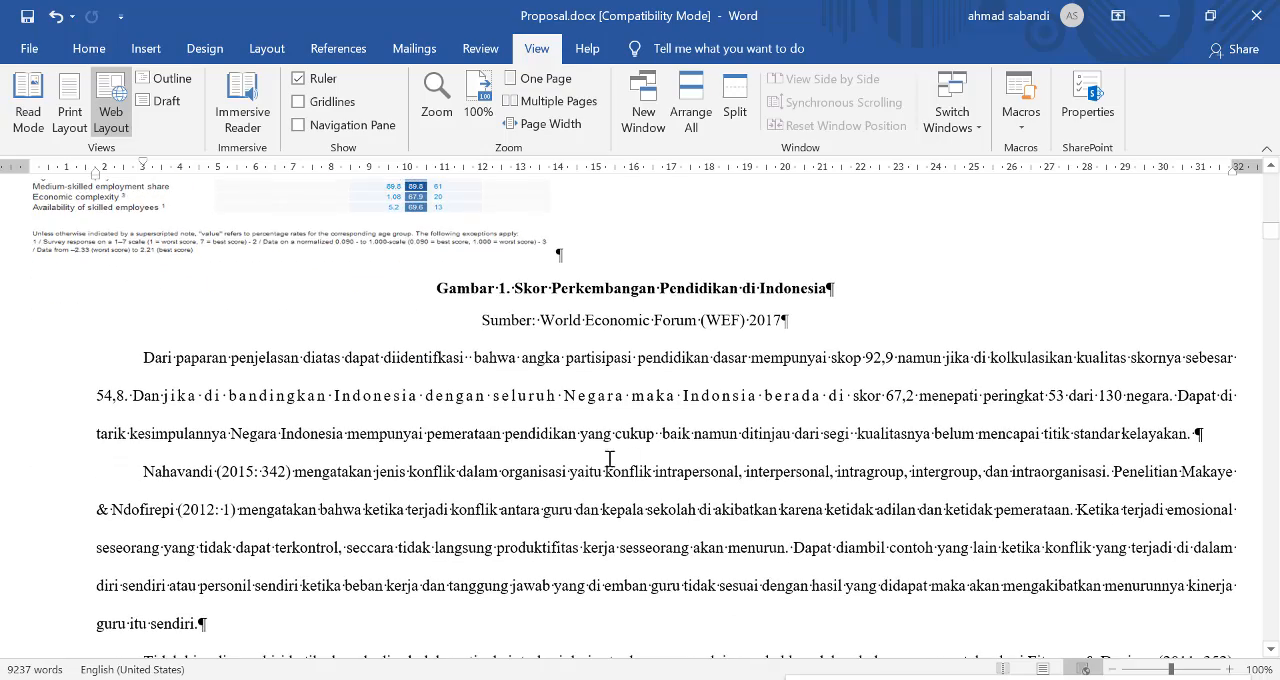
pyautogui.scroll(-1, 427, 442)
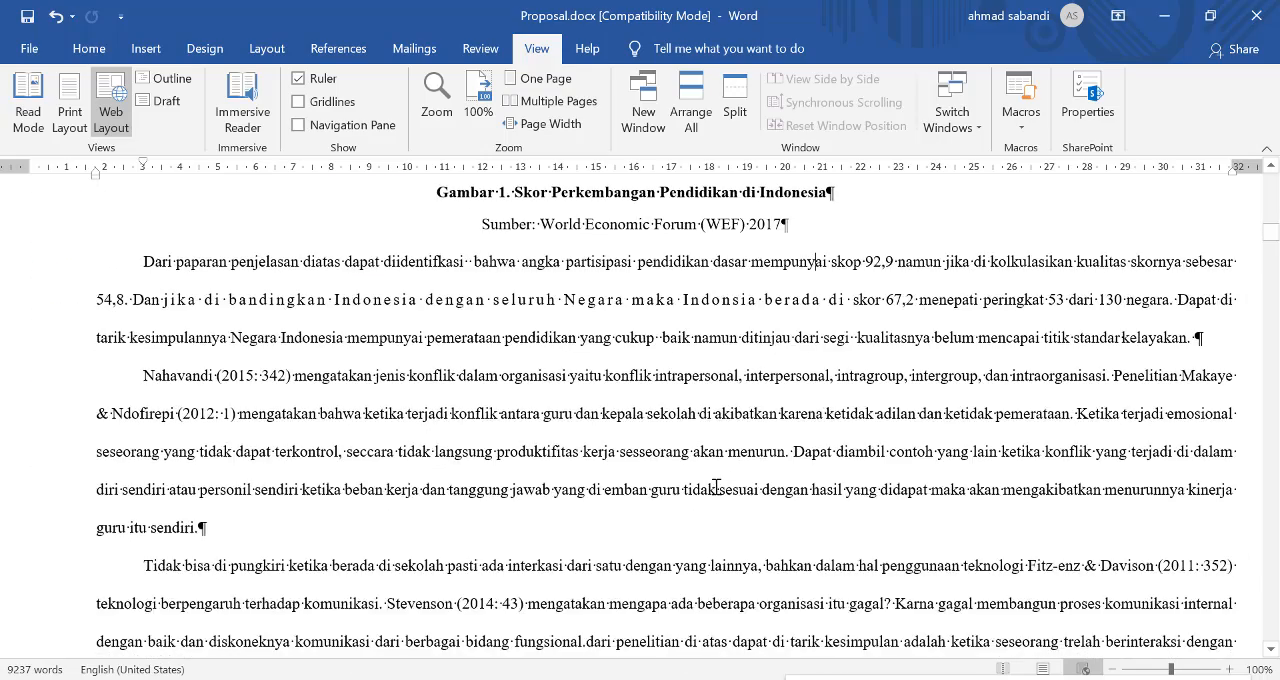
# Step: Examine in Web Layout how the section breaks and paragraphs are displayed between the "Identifikasi Masalah" heading and the start of BAB 1
pyautogui.scroll(-8, 716, 487)
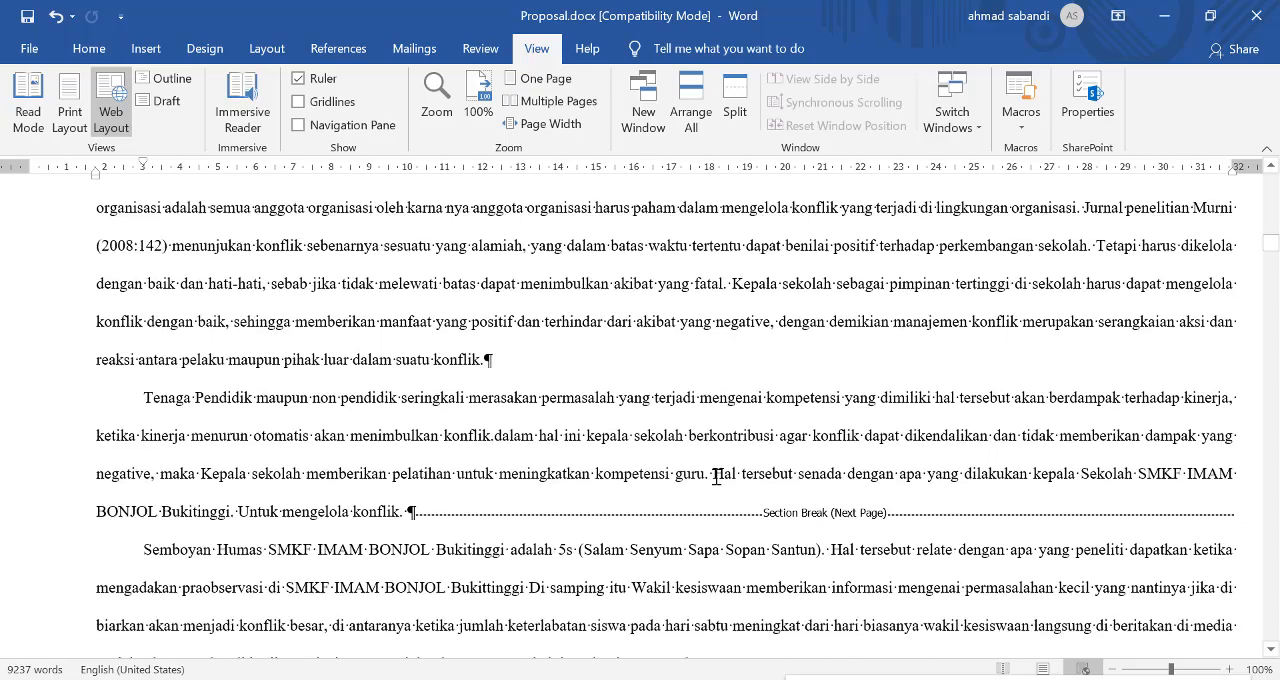
pyautogui.scroll(-6, 716, 476)
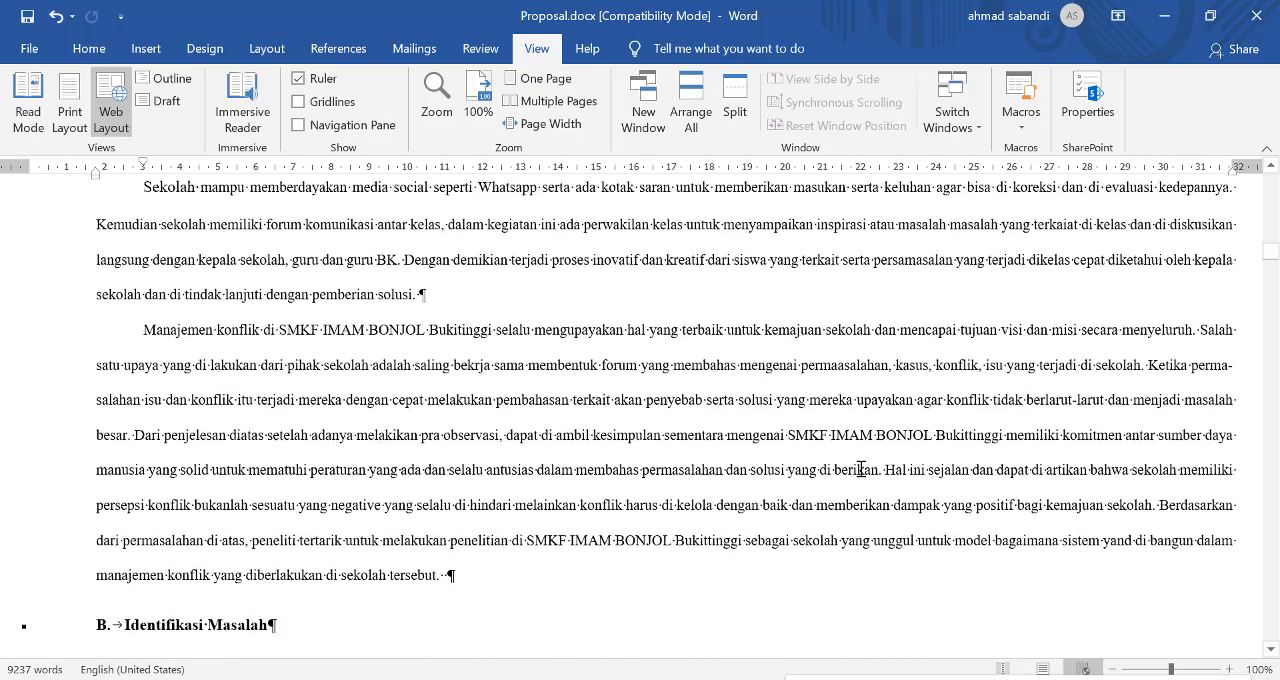
pyautogui.scroll(4, 860, 469)
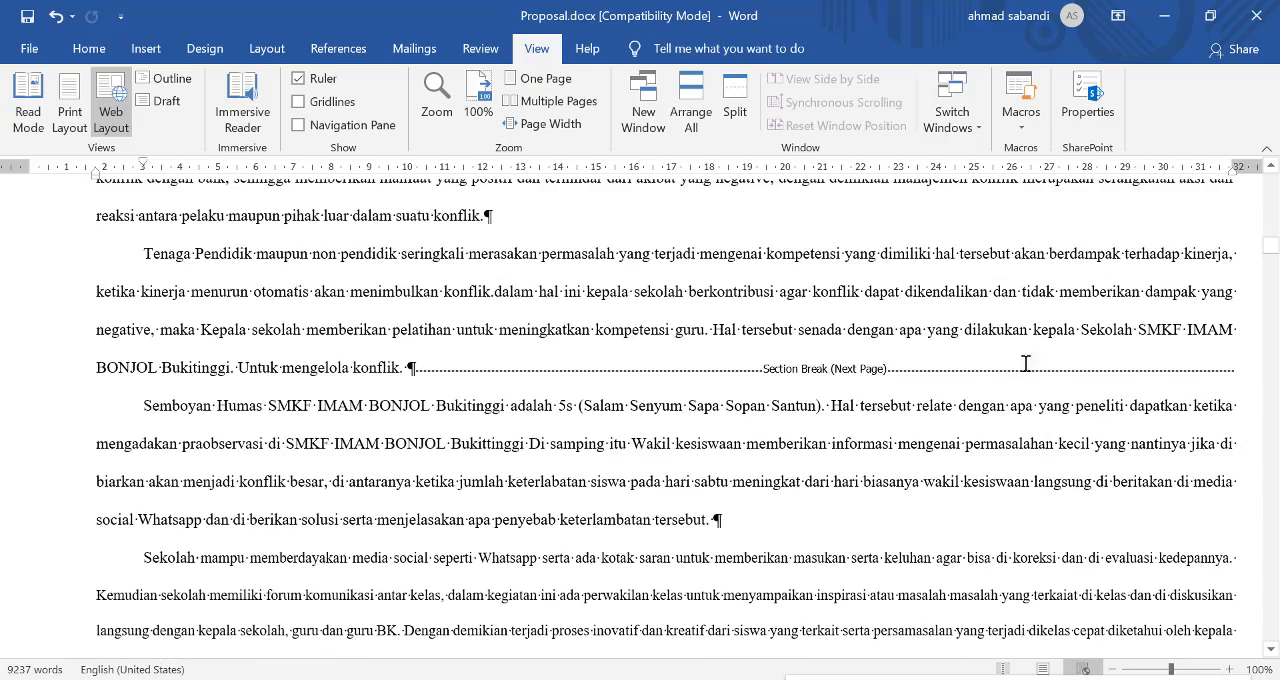
pyautogui.scroll(-10, 837, 371)
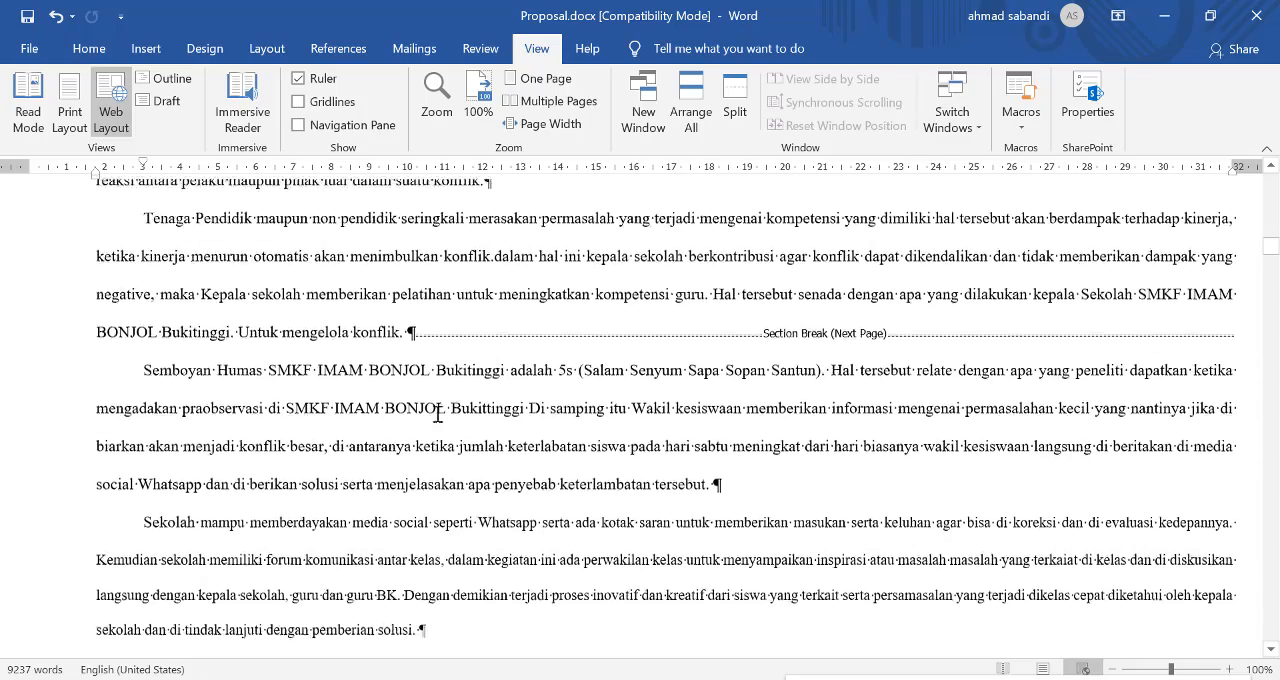
pyautogui.scroll(15, 700, 445)
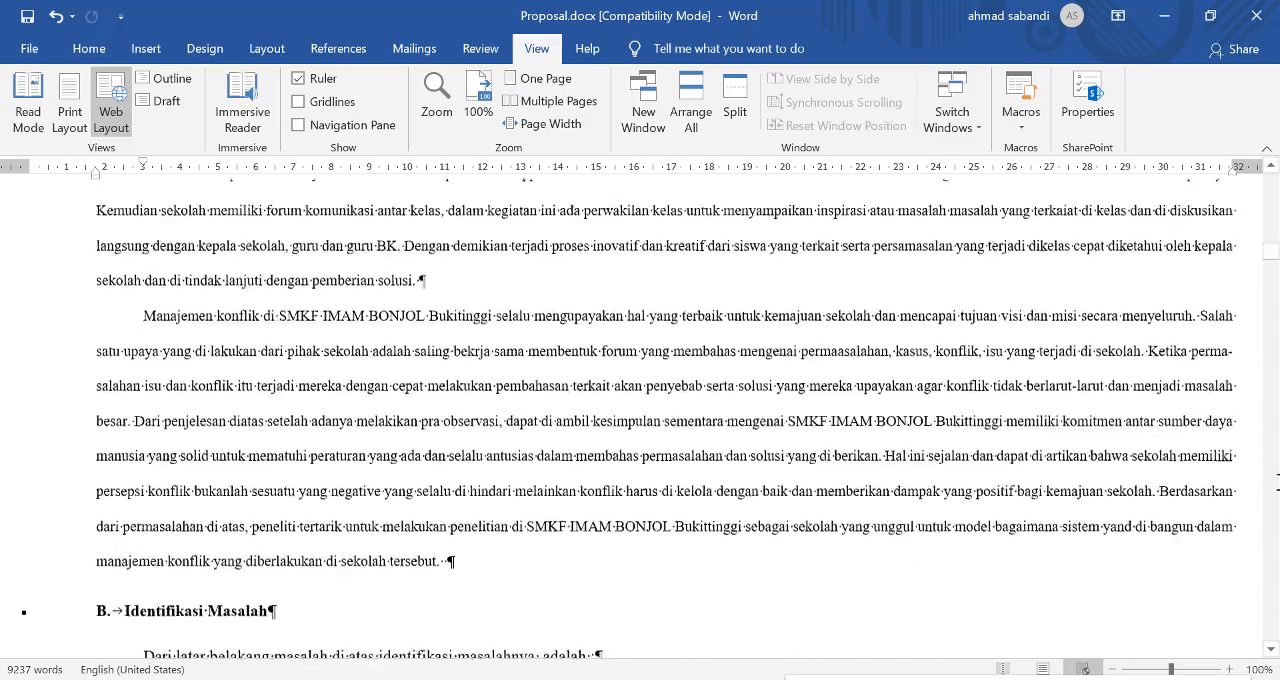
pyautogui.scroll(12, 845, 421)
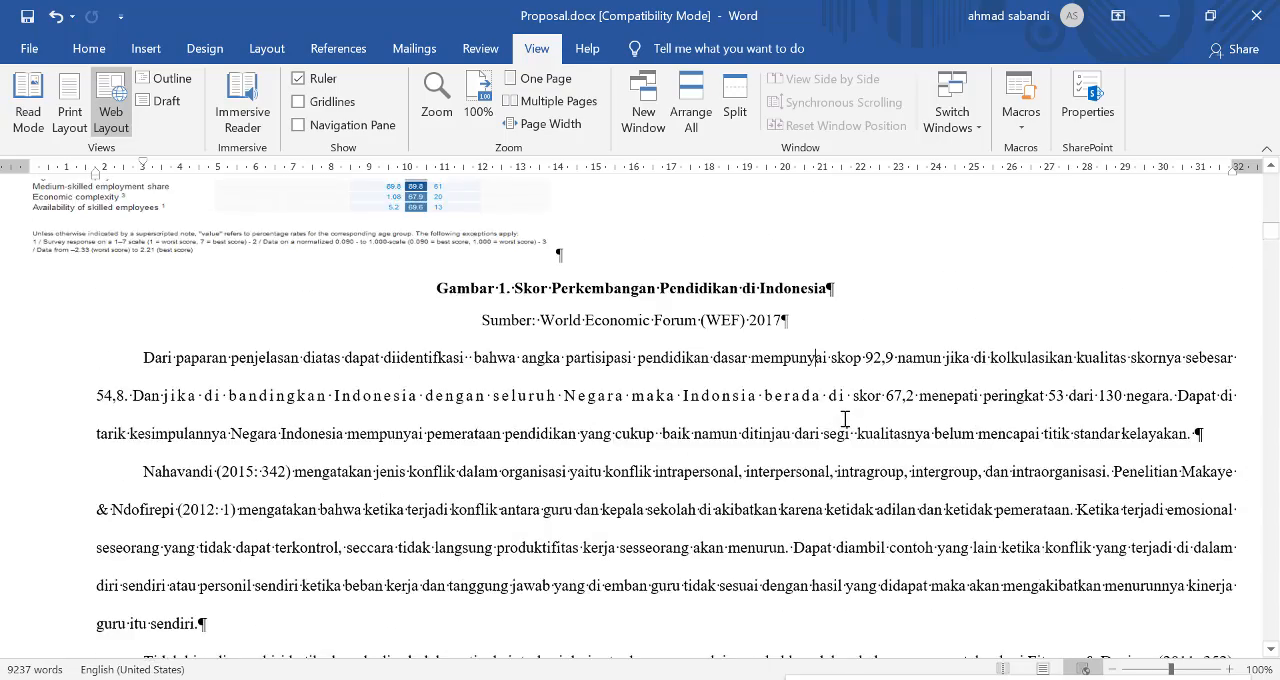
pyautogui.scroll(5, 837, 417)
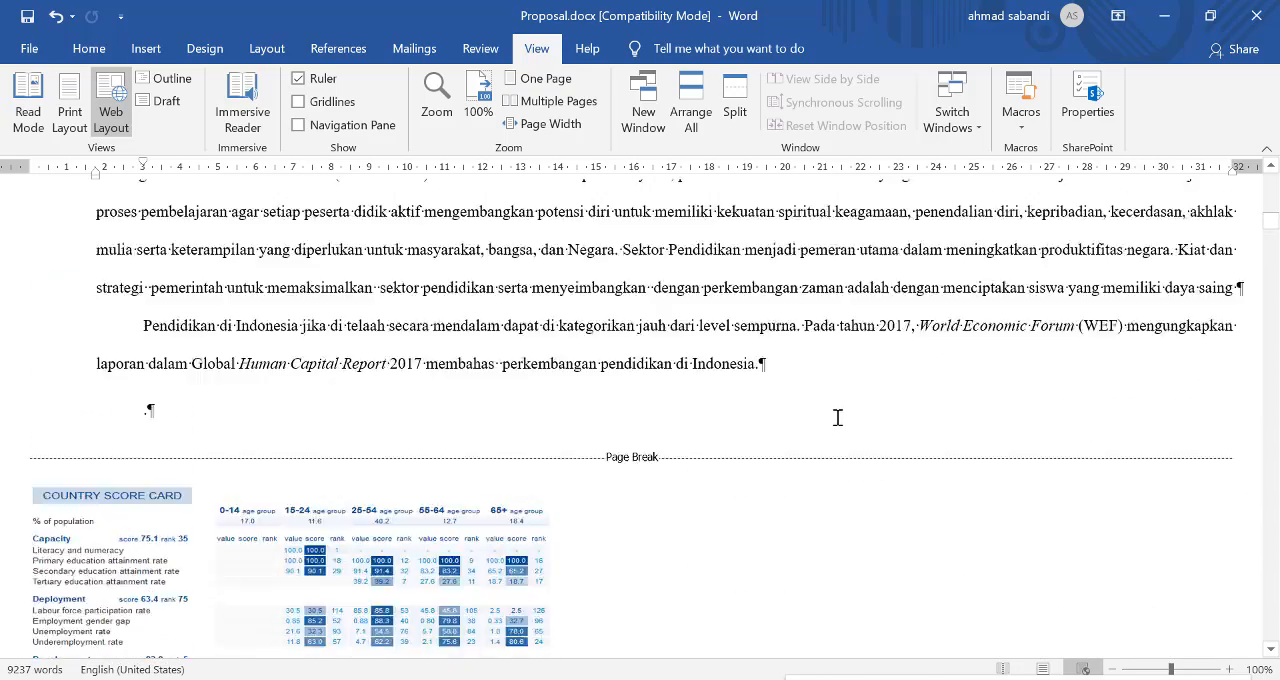
pyautogui.scroll(5, 518, 535)
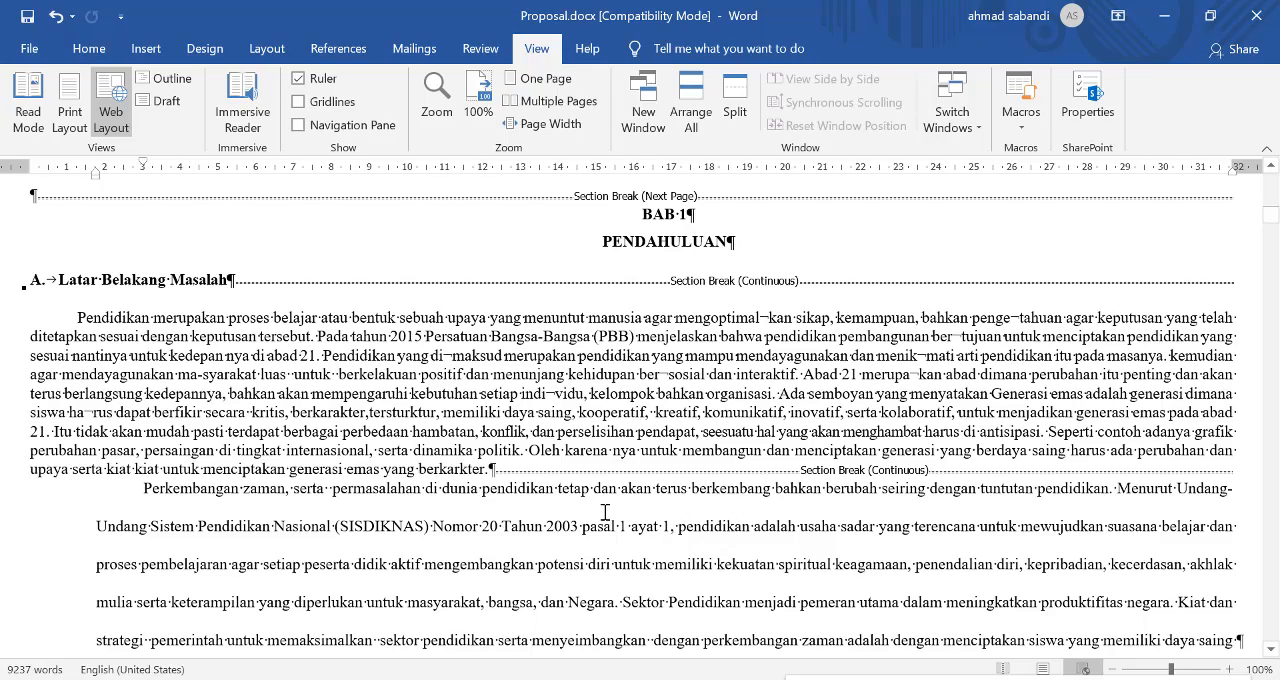
pyautogui.scroll(2, 604, 512)
# Step: Examine the Web Layout display from the "Gambar 1" figure through BAB II to the diagram under the "Pengendalian" heading
pyautogui.scroll(-15, 610, 530)
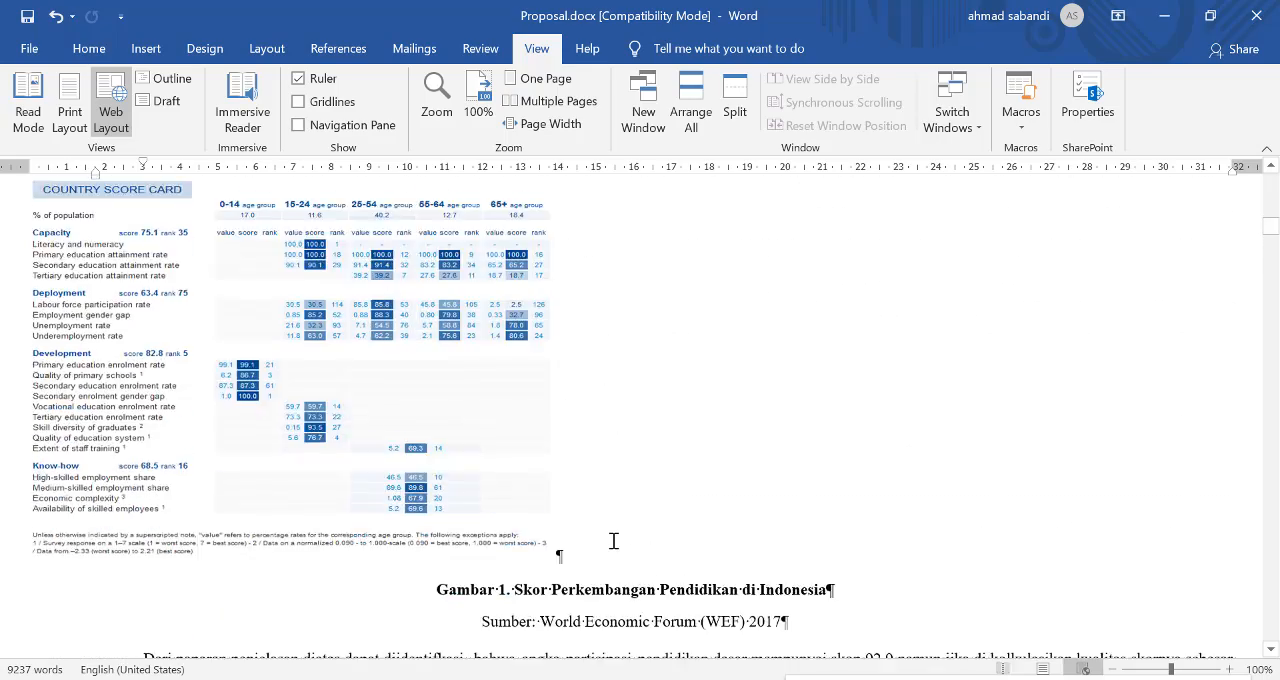
pyautogui.scroll(-13, 613, 541)
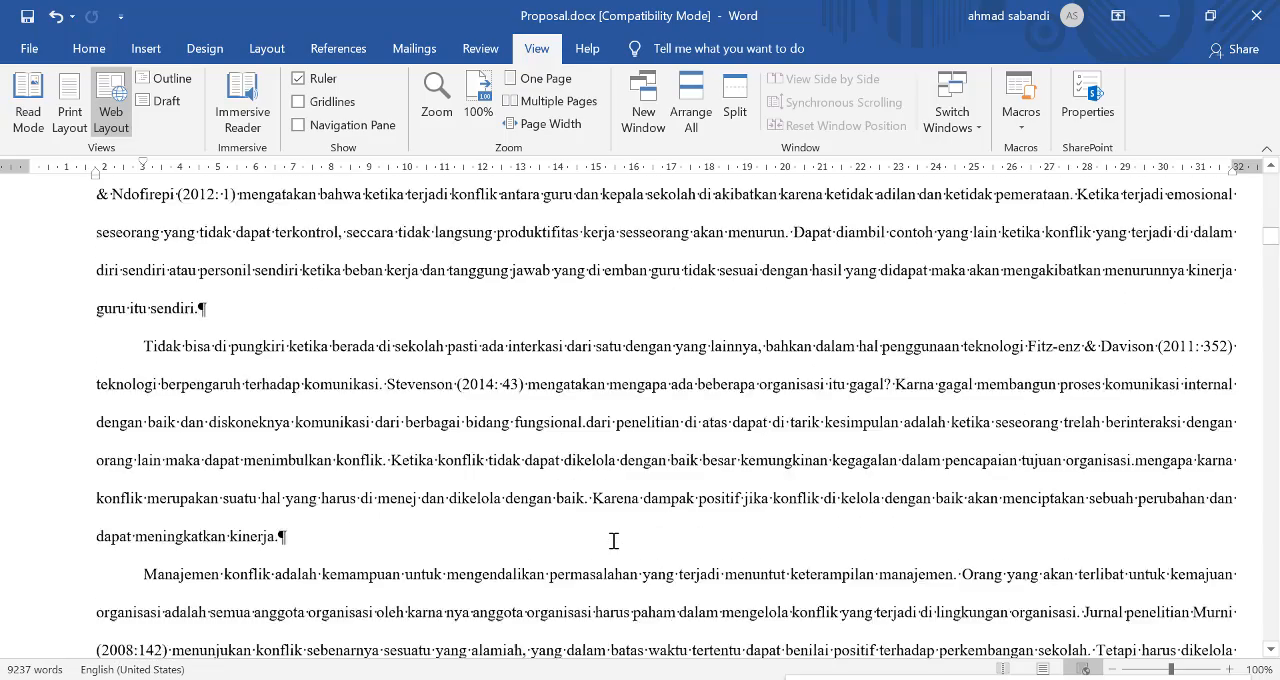
pyautogui.scroll(-7, 613, 541)
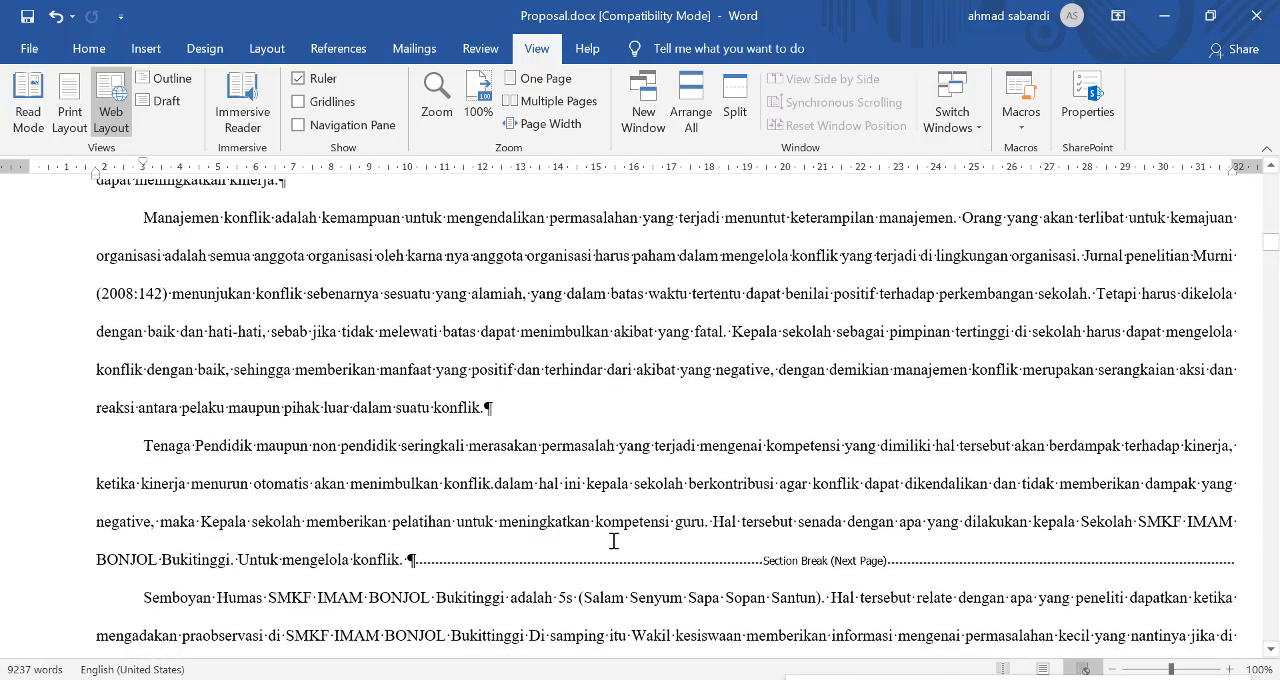
pyautogui.scroll(-5, 613, 541)
pyautogui.scroll(3, 613, 541)
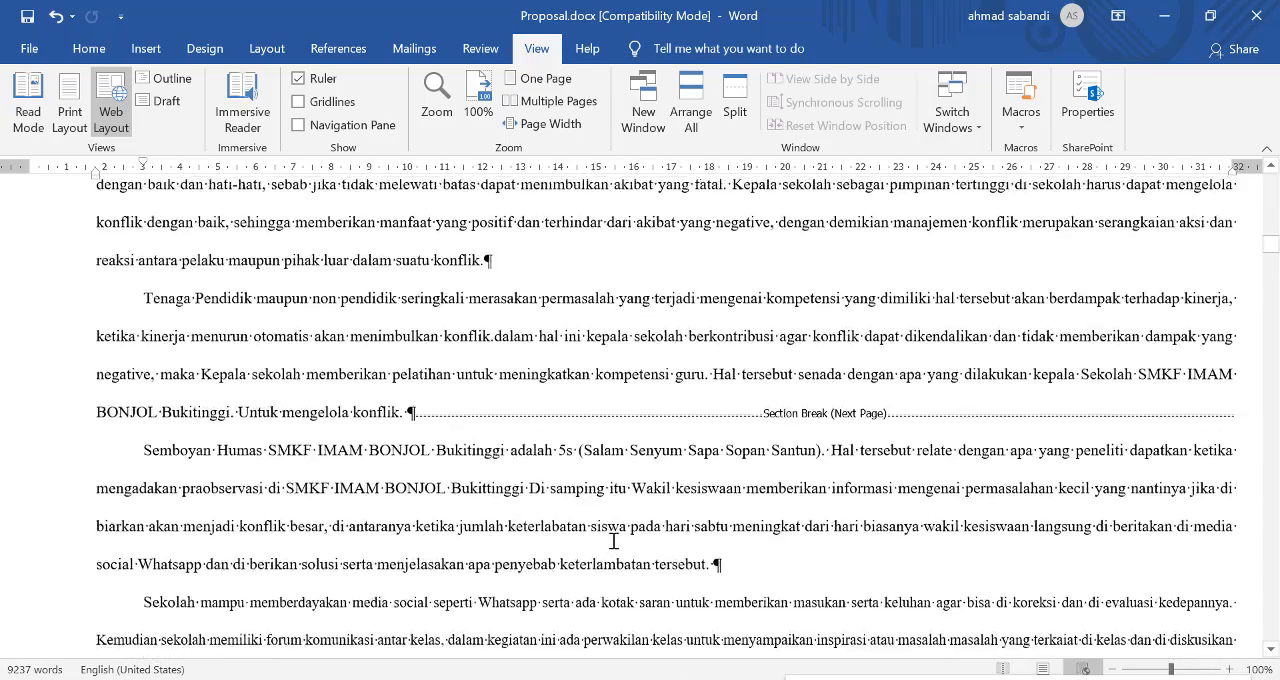
pyautogui.scroll(4, 613, 541)
pyautogui.scroll(4, 613, 541)
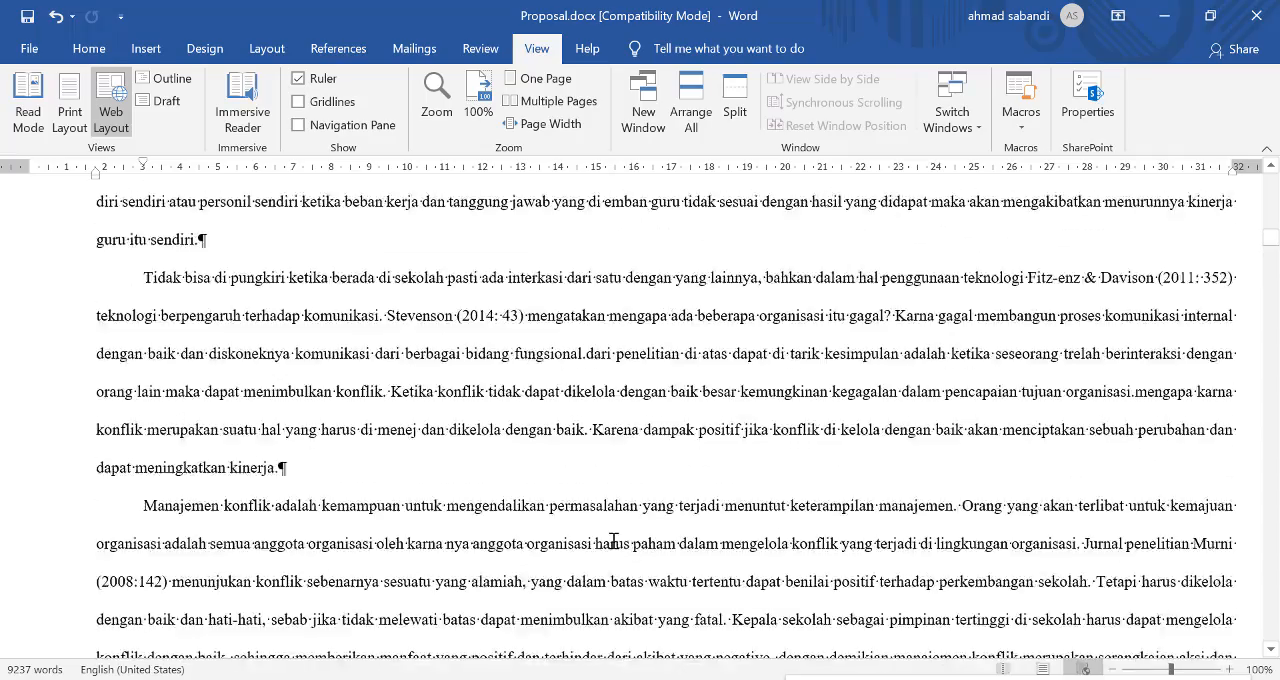
pyautogui.scroll(-20, 613, 541)
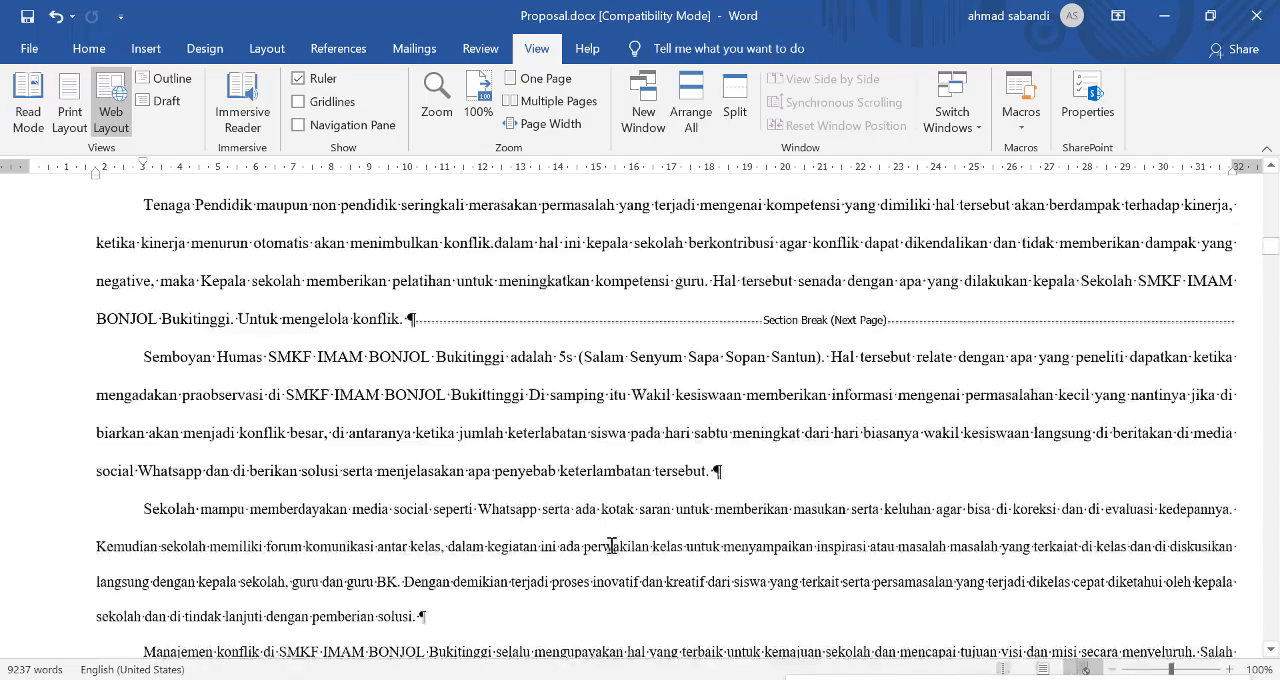
pyautogui.scroll(-20, 612, 545)
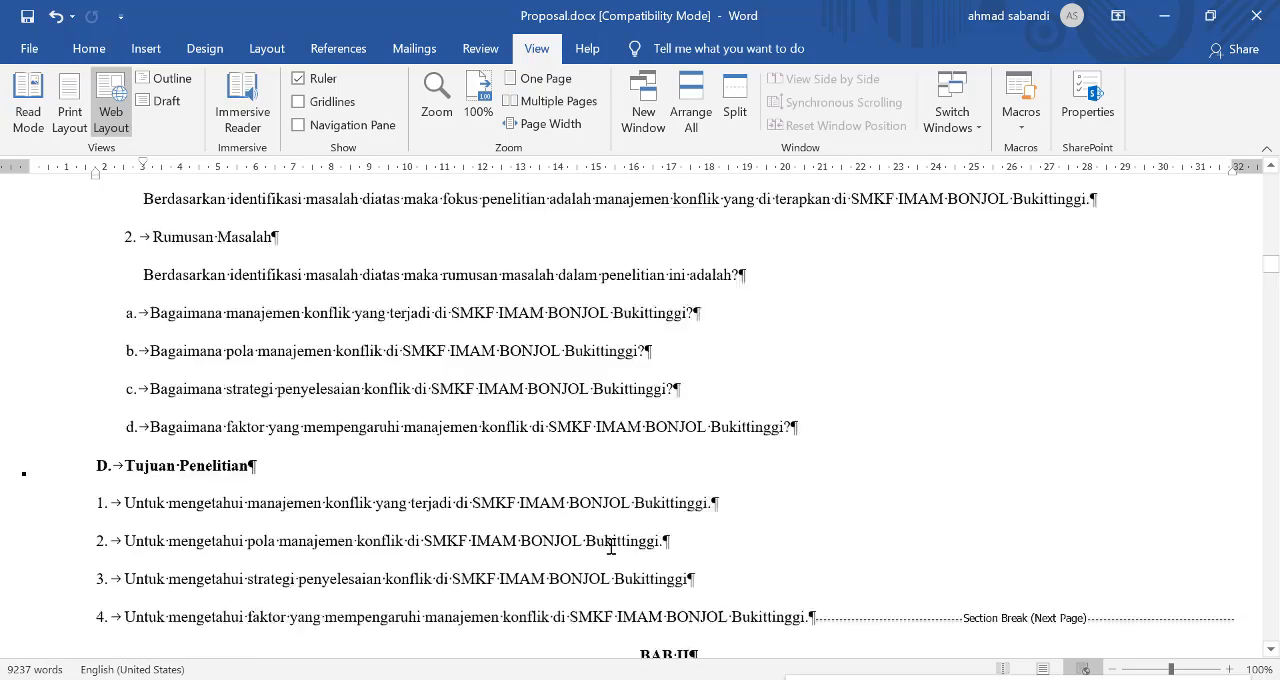
pyautogui.scroll(-20, 611, 546)
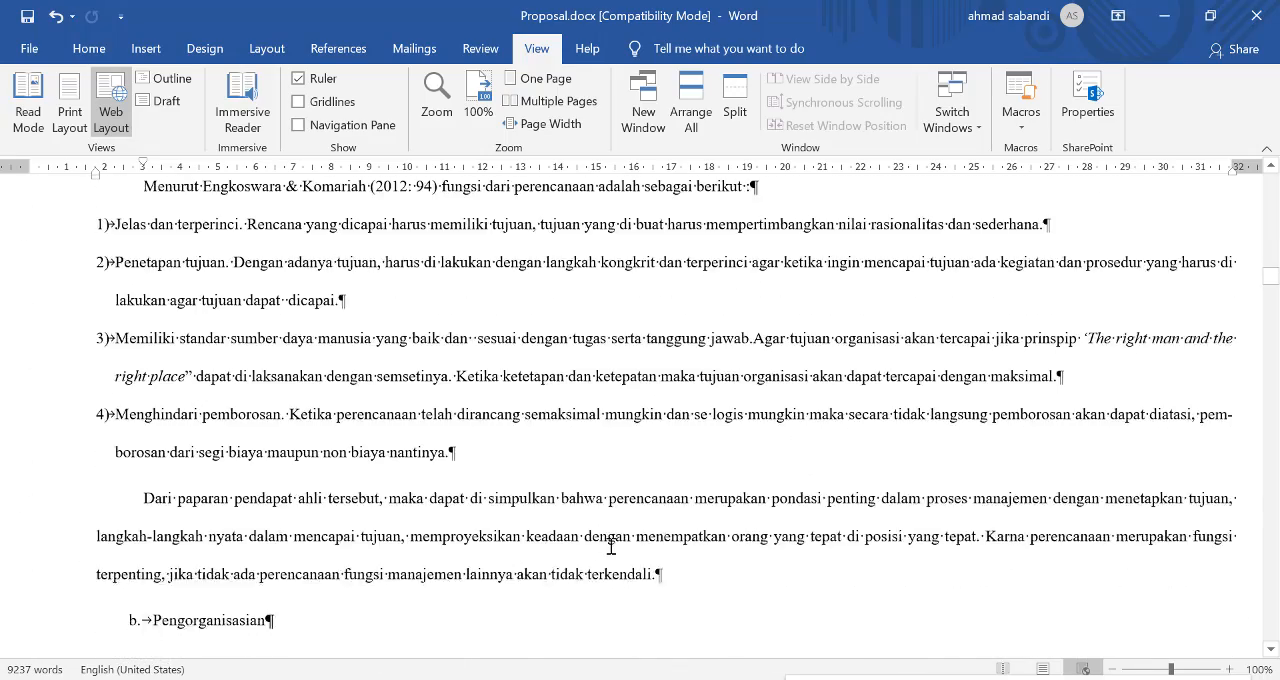
pyautogui.scroll(-20, 611, 546)
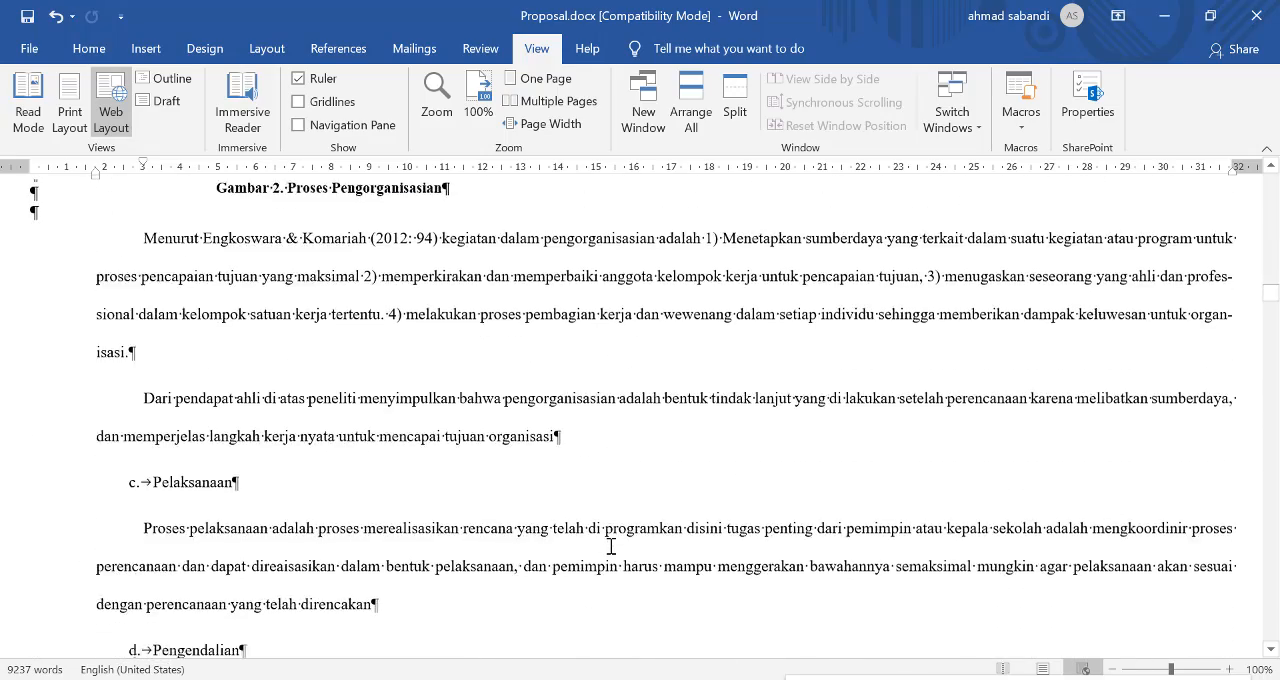
pyautogui.scroll(-10, 611, 547)
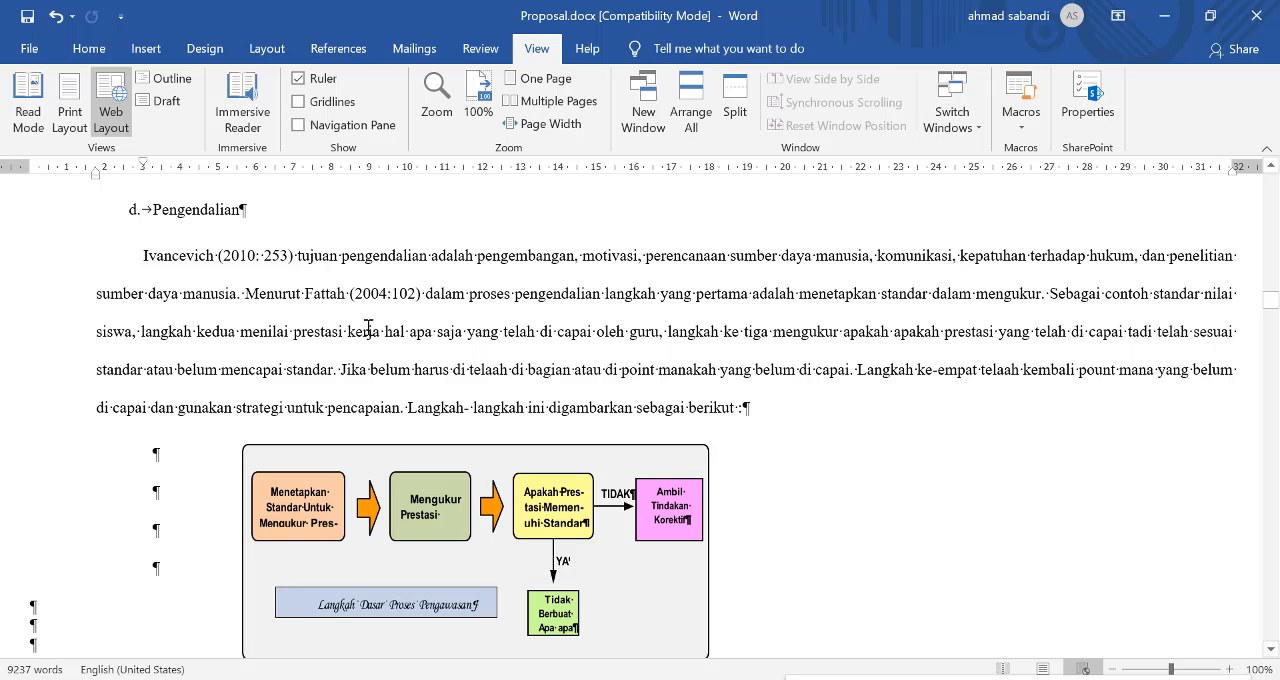
# Step: Compare the "Gambar 1" page in Print Layout and Web Layout by alternating between the two views, ending in Print Layout
pyautogui.click(70, 110)
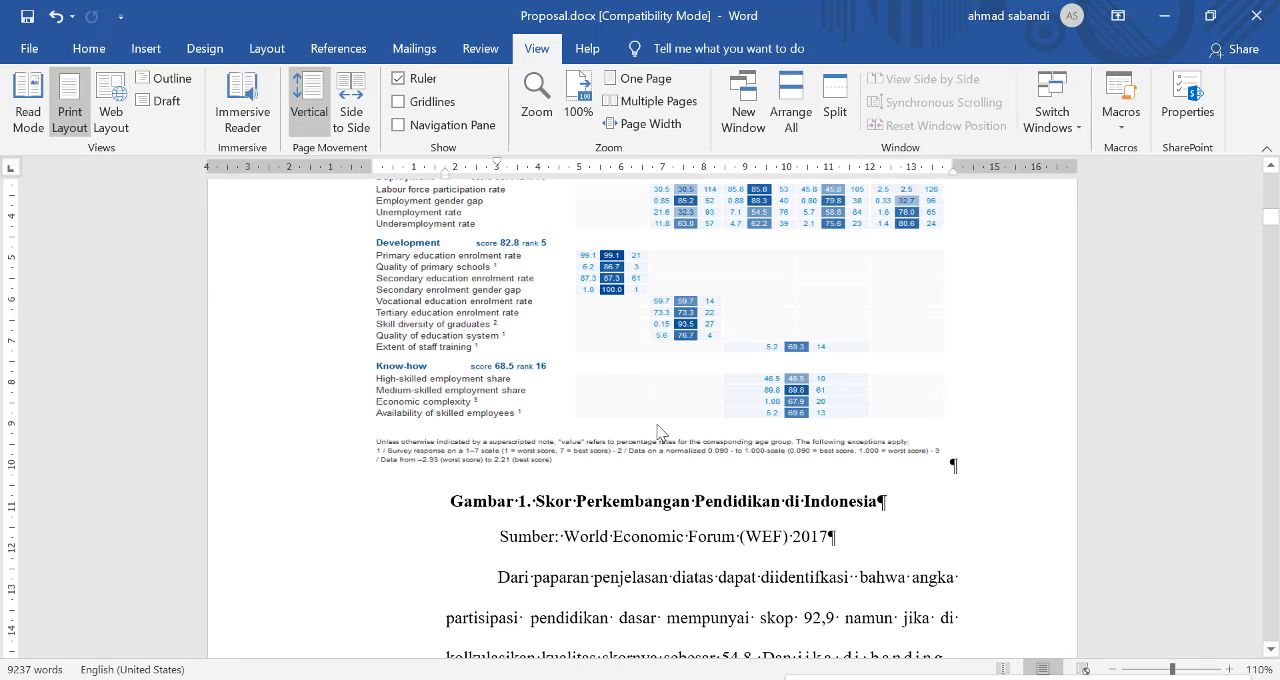
pyautogui.scroll(-10, 748, 500)
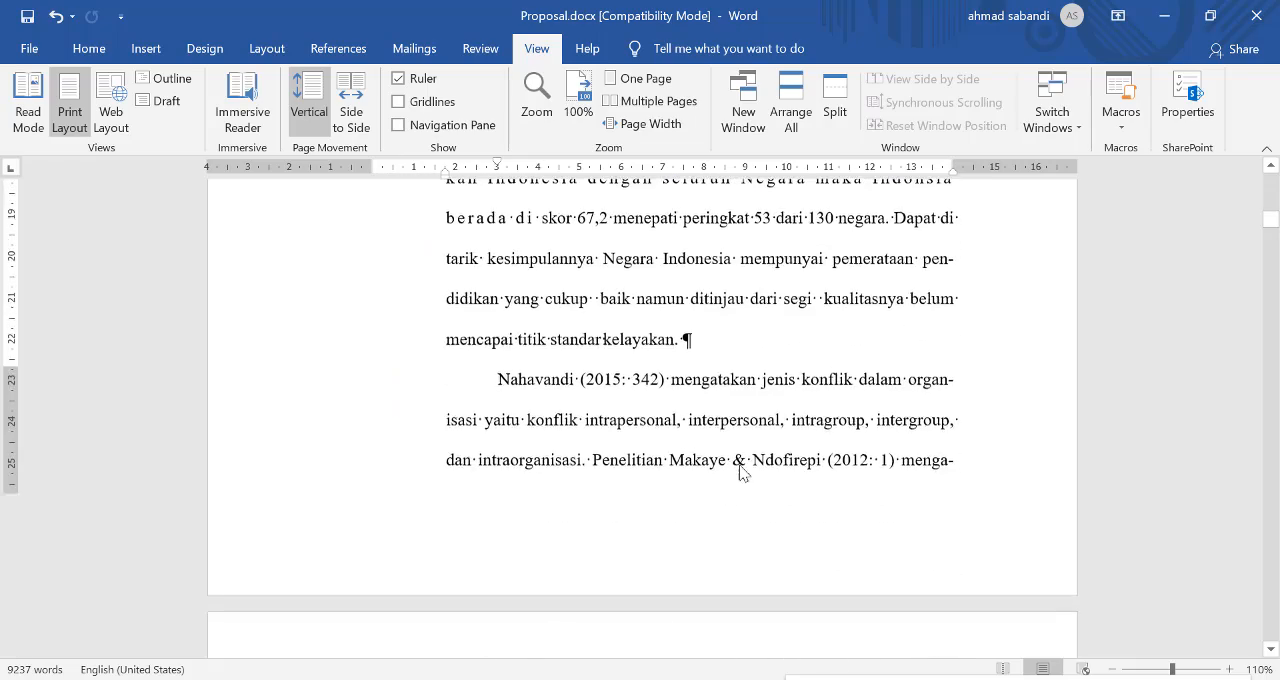
pyautogui.scroll(-7, 726, 459)
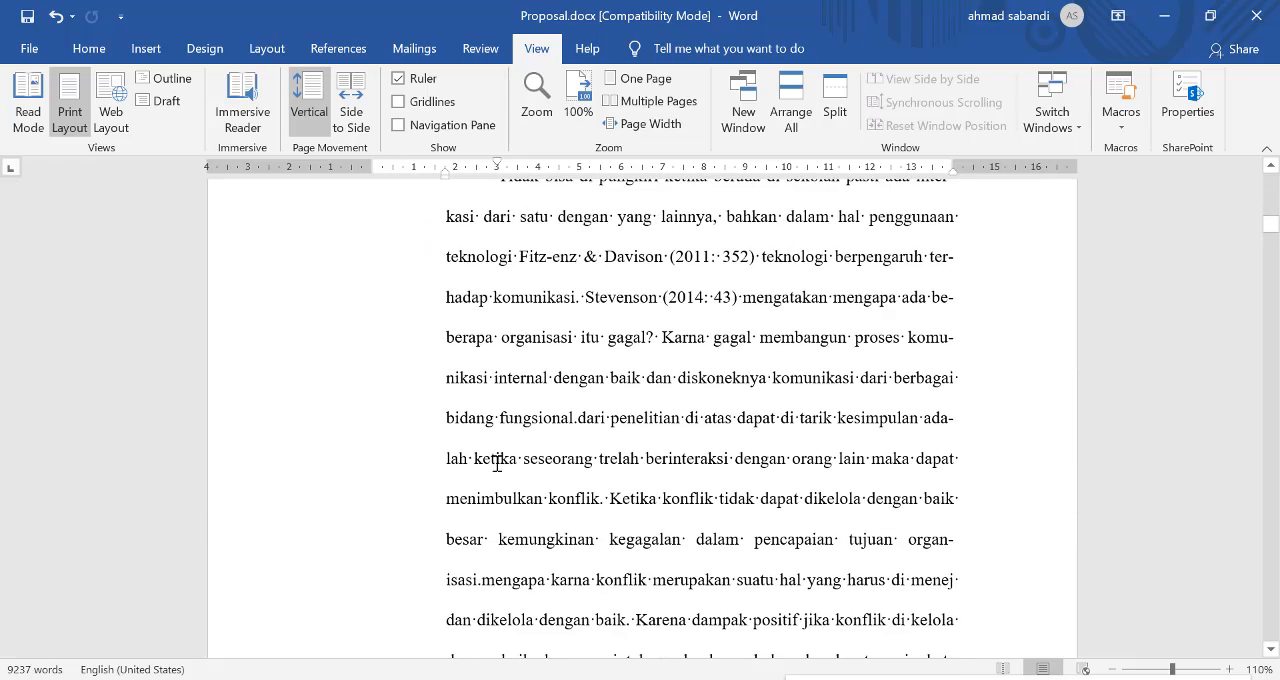
pyautogui.click(111, 110)
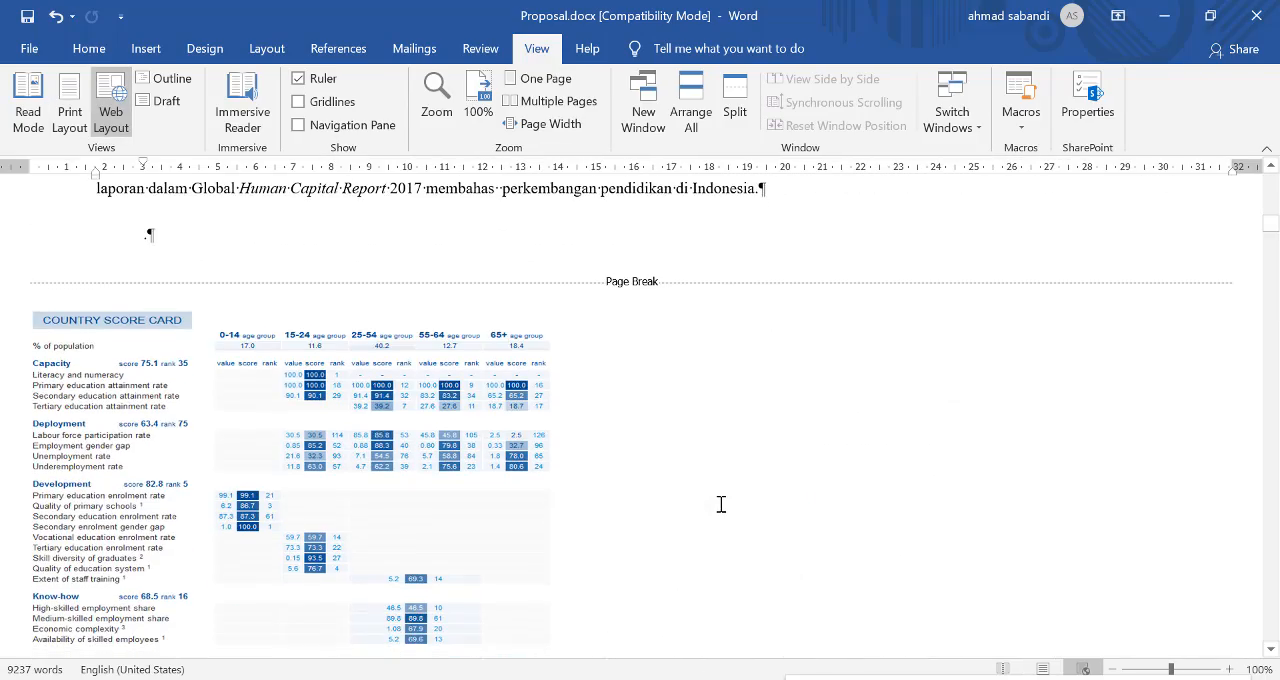
pyautogui.click(82, 108)
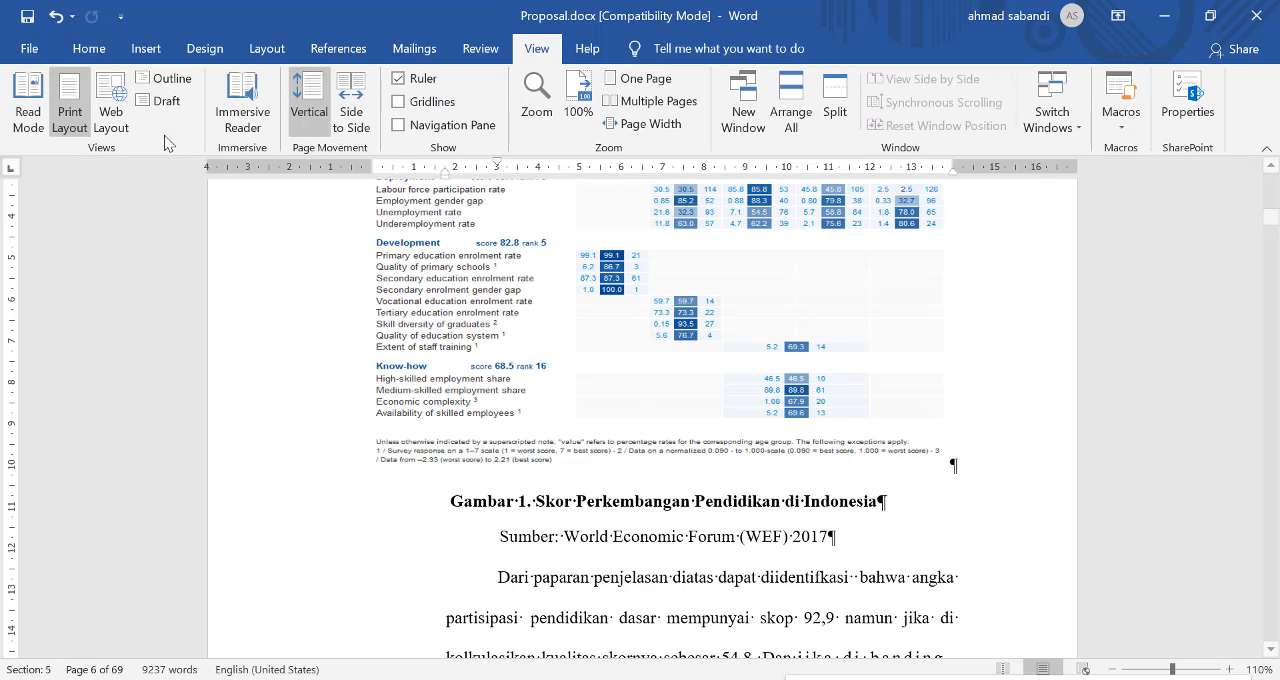
pyautogui.click(111, 108)
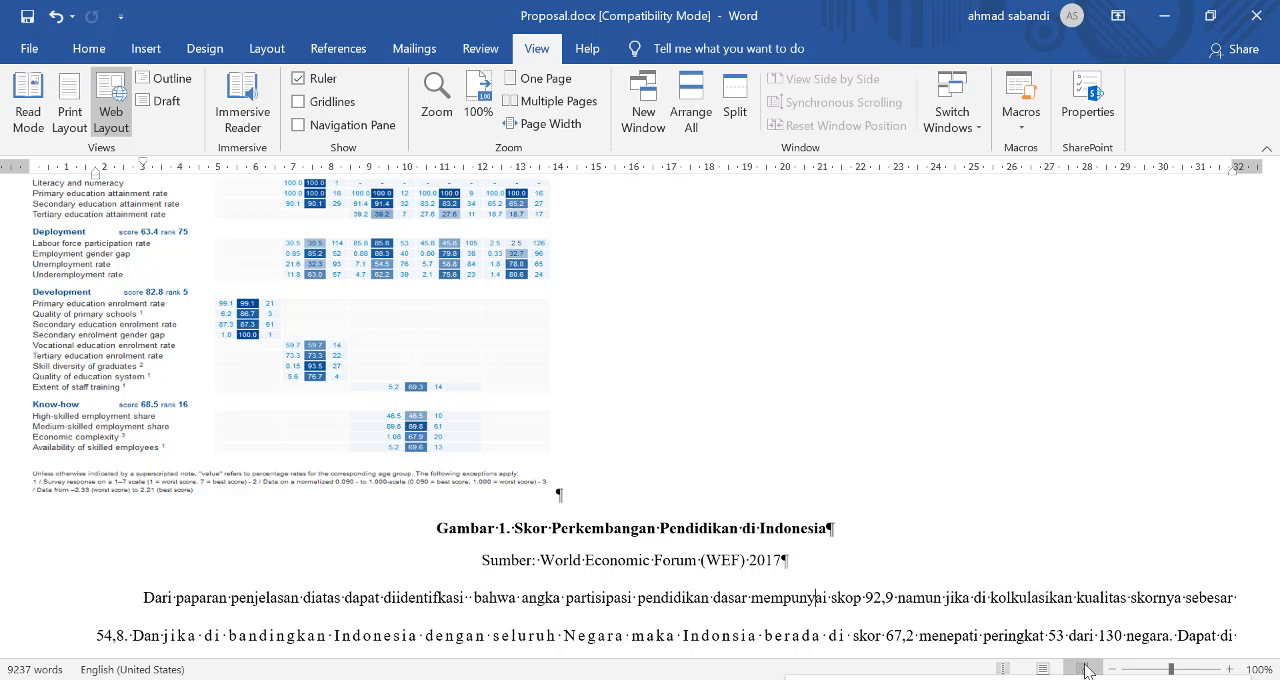
pyautogui.click(1043, 669)
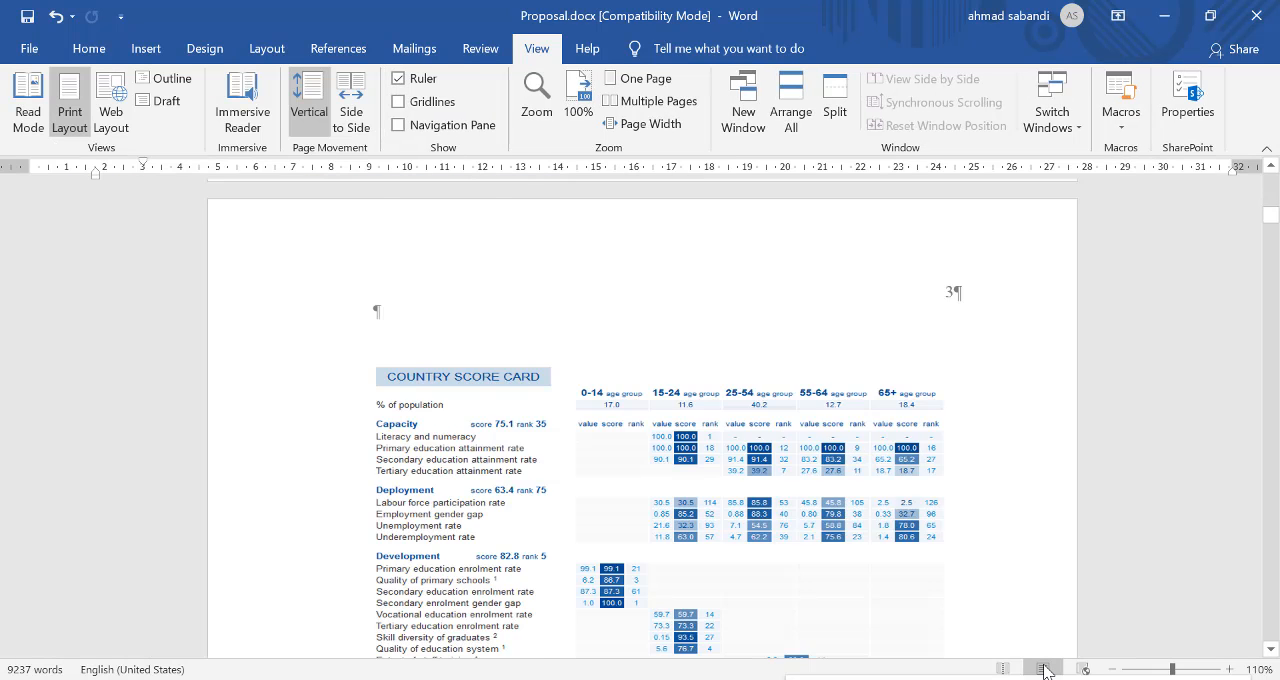
pyautogui.scroll(-9, 690, 481)
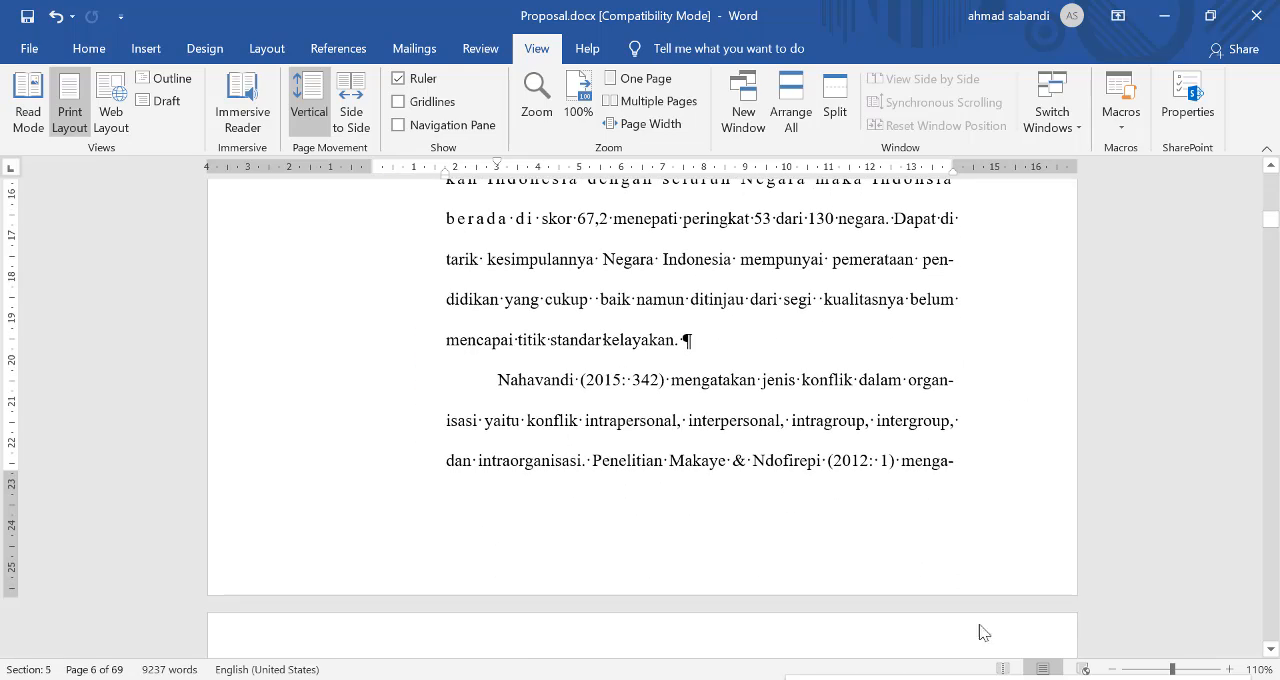
# Step: Switch to the Mengenal.pptx presentation in PowerPoint and view slide 5 about the page display options
pyautogui.hotkey('alt', 'Tab')
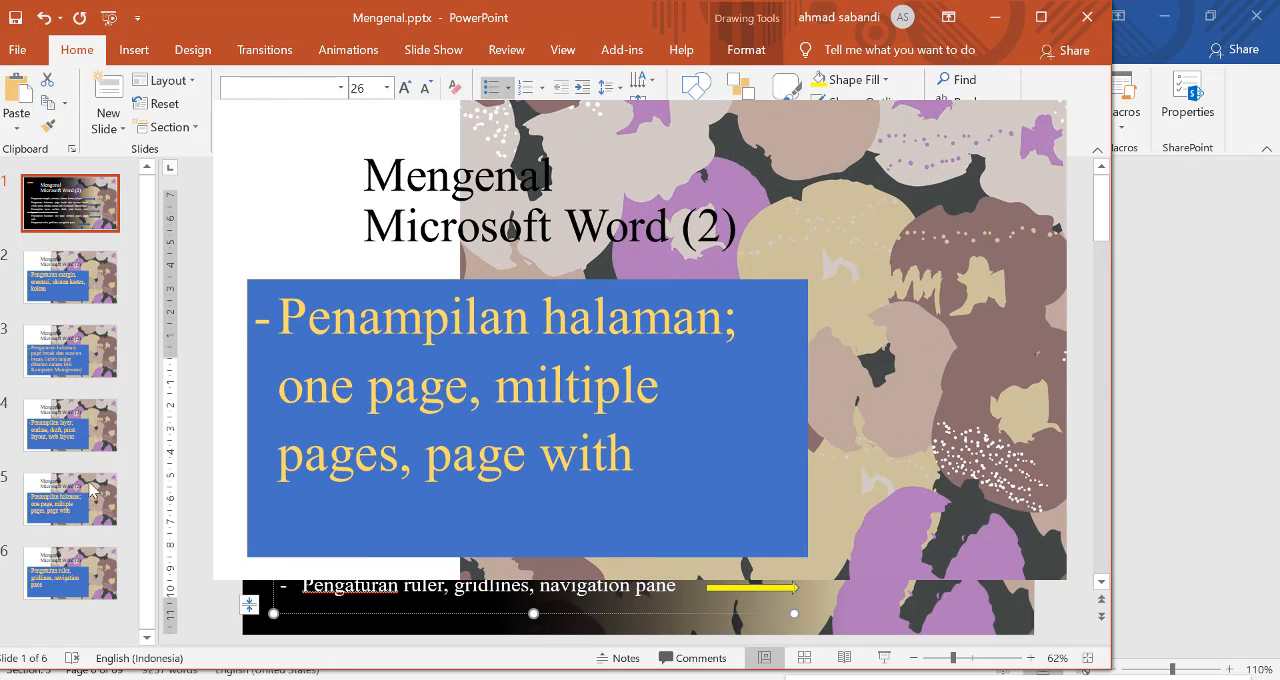
pyautogui.click(91, 490)
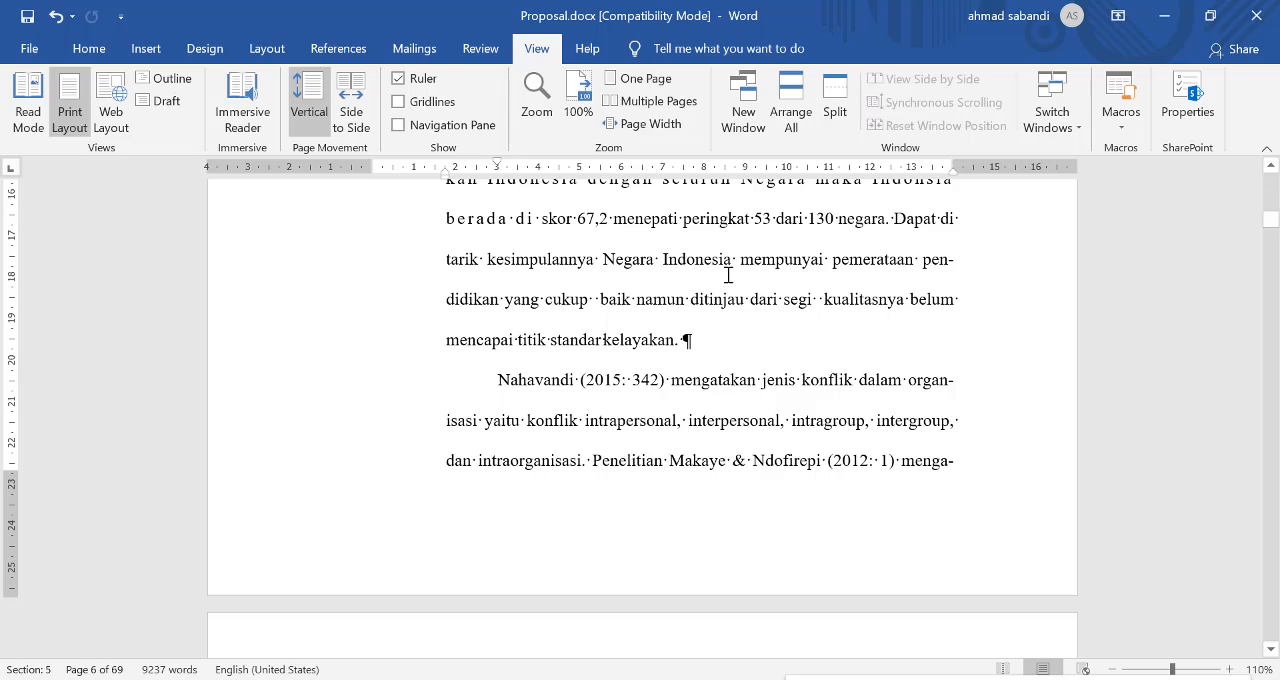
# Step: Return to Proposal.docx in Word, set the zoom to One Page, and look through the pages up to the "Identifikasi Masalah" heading
pyautogui.click(660, 84)
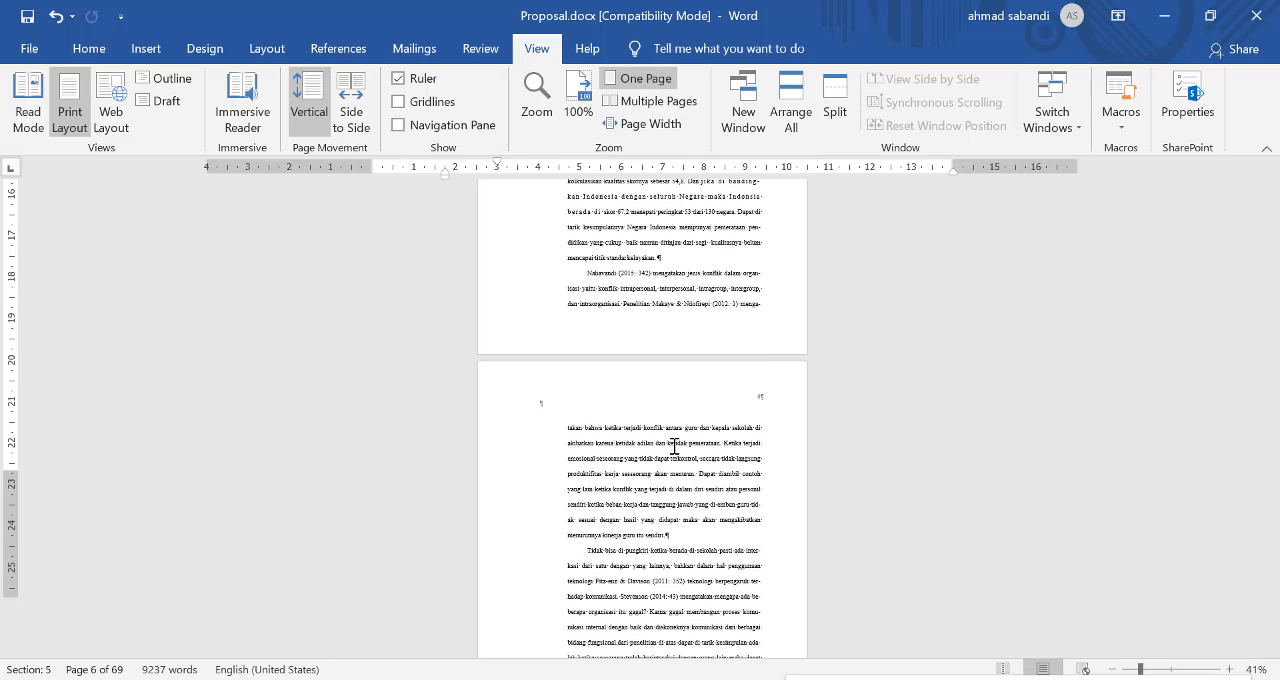
pyautogui.scroll(-5, 686, 503)
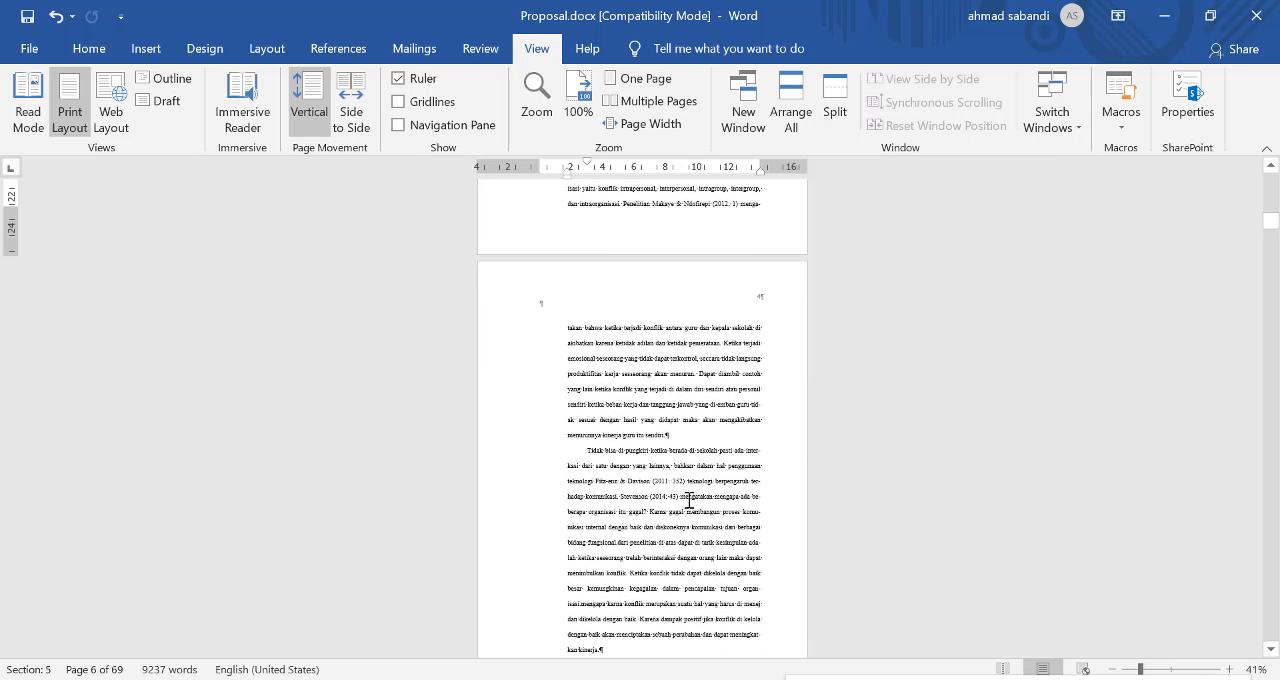
pyautogui.scroll(-12, 689, 503)
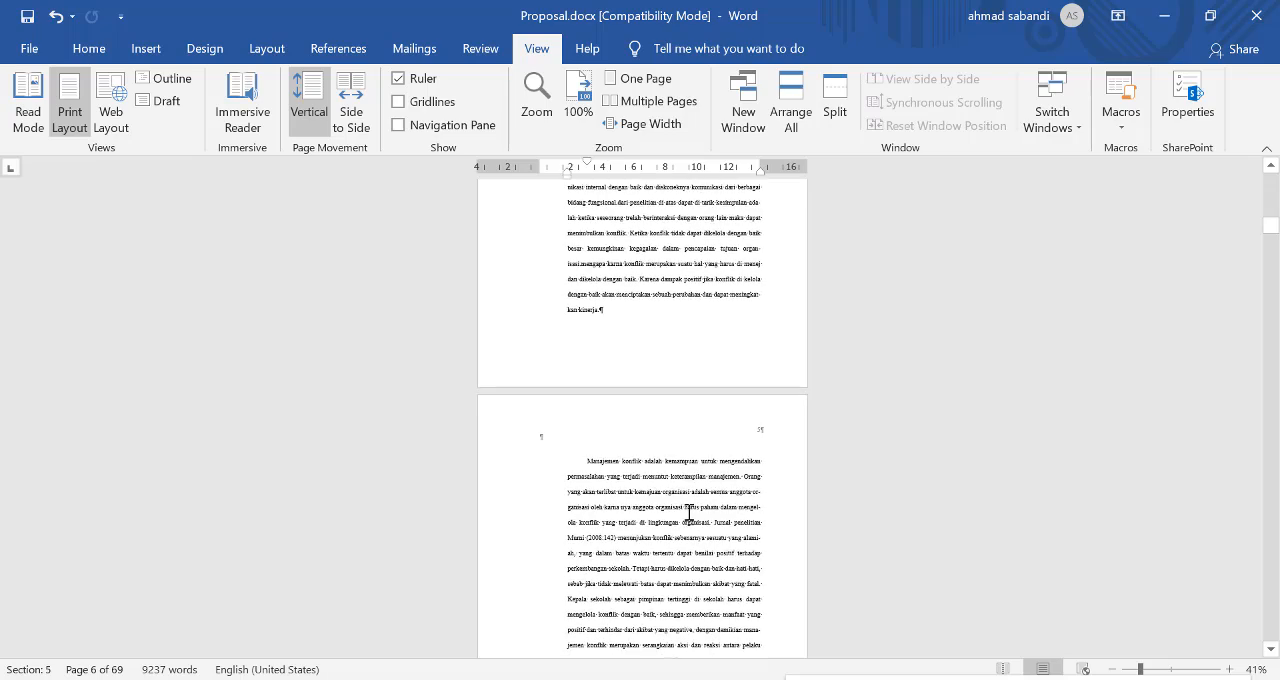
pyautogui.scroll(-15, 691, 517)
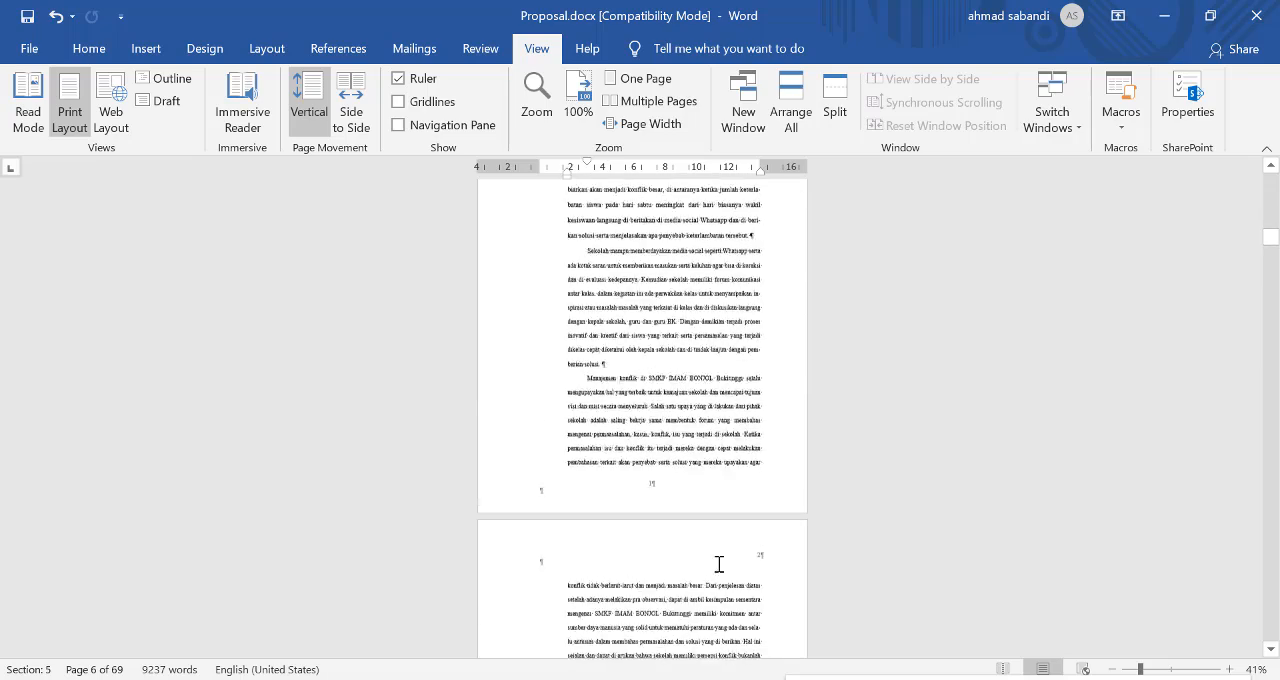
pyautogui.scroll(2, 719, 558)
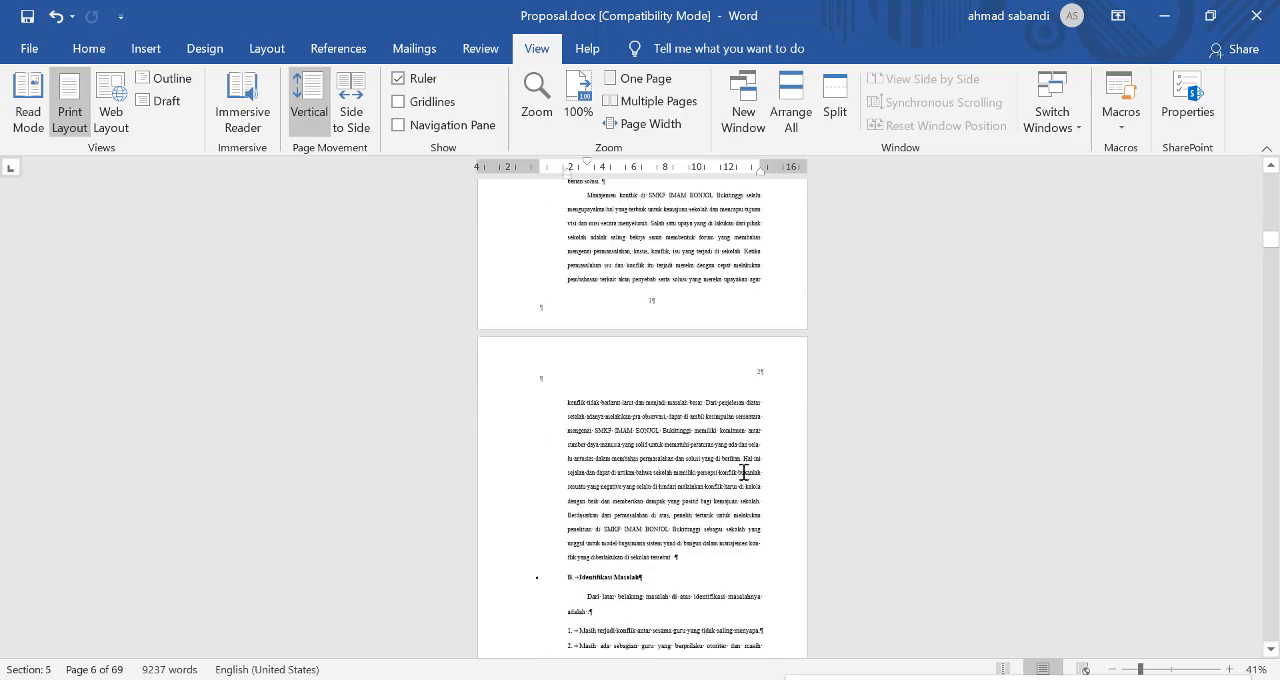
pyautogui.scroll(-2, 738, 407)
# Step: Hide the paragraph marks and other formatting symbols throughout the document
pyautogui.click(89, 48)
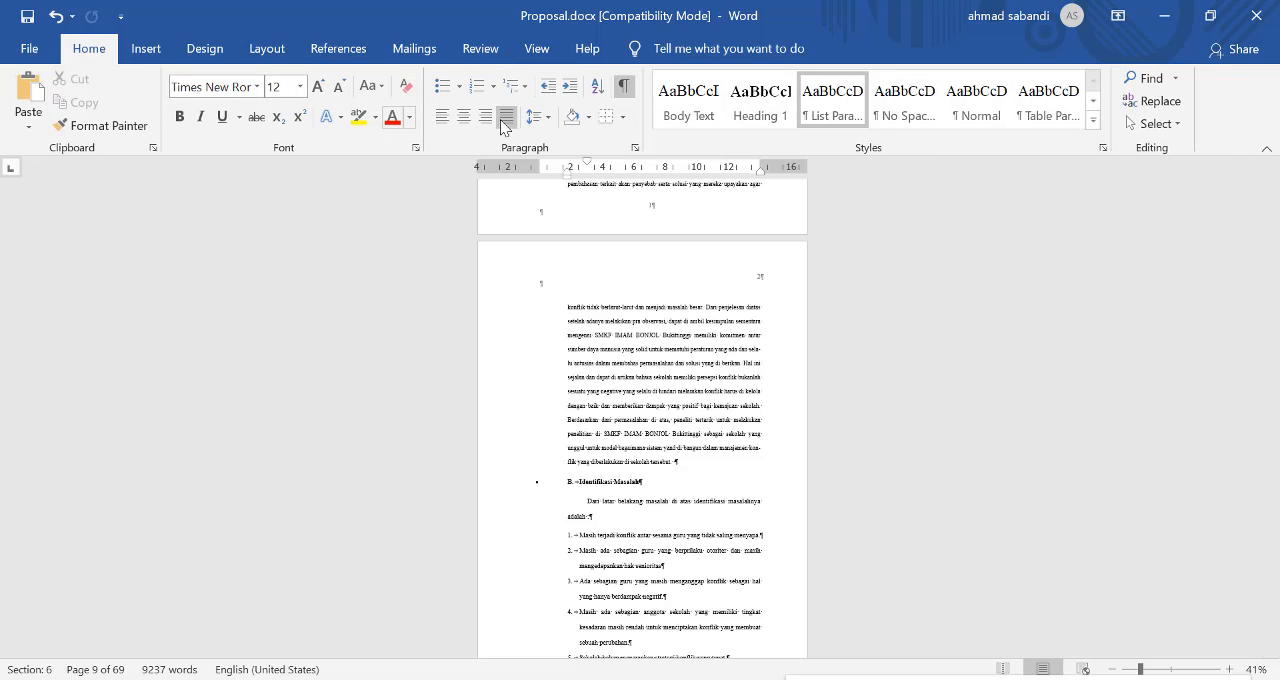
pyautogui.click(620, 90)
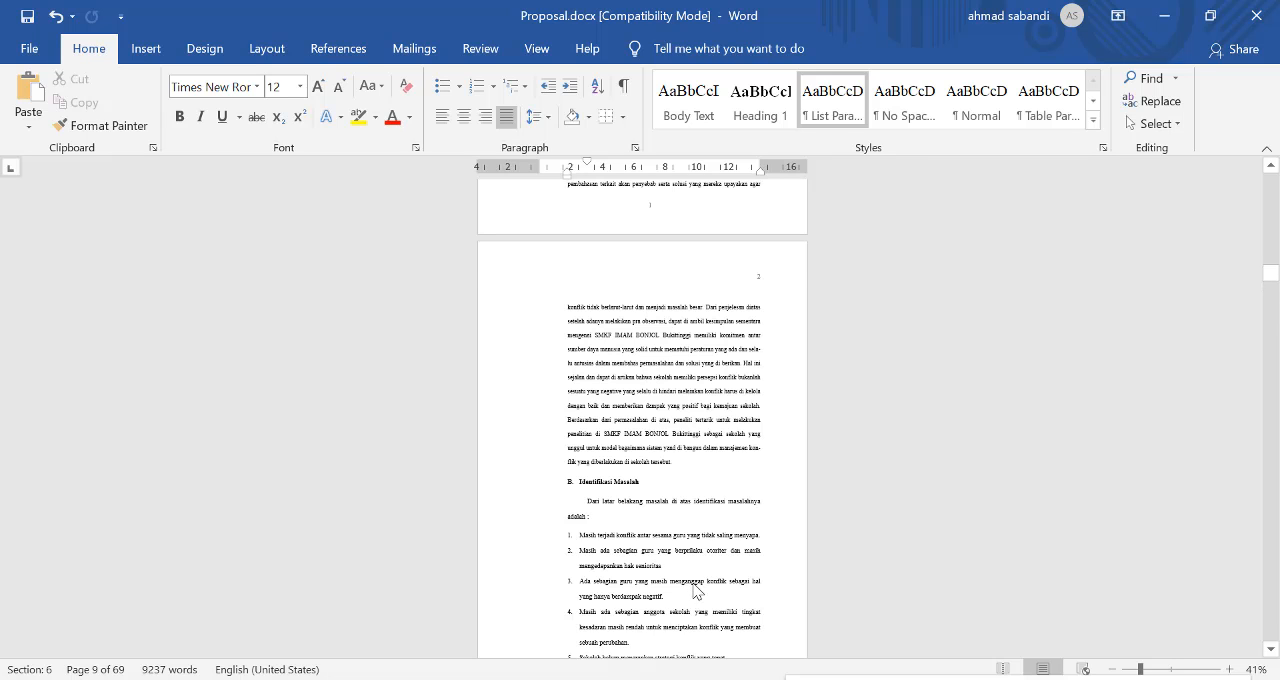
# Step: Look through the proposal in One Page zoom, from the "Identifikasi Masalah" page to the two-column pages of BAB II
pyautogui.scroll(1, 713, 505)
pyautogui.scroll(1, 705, 420)
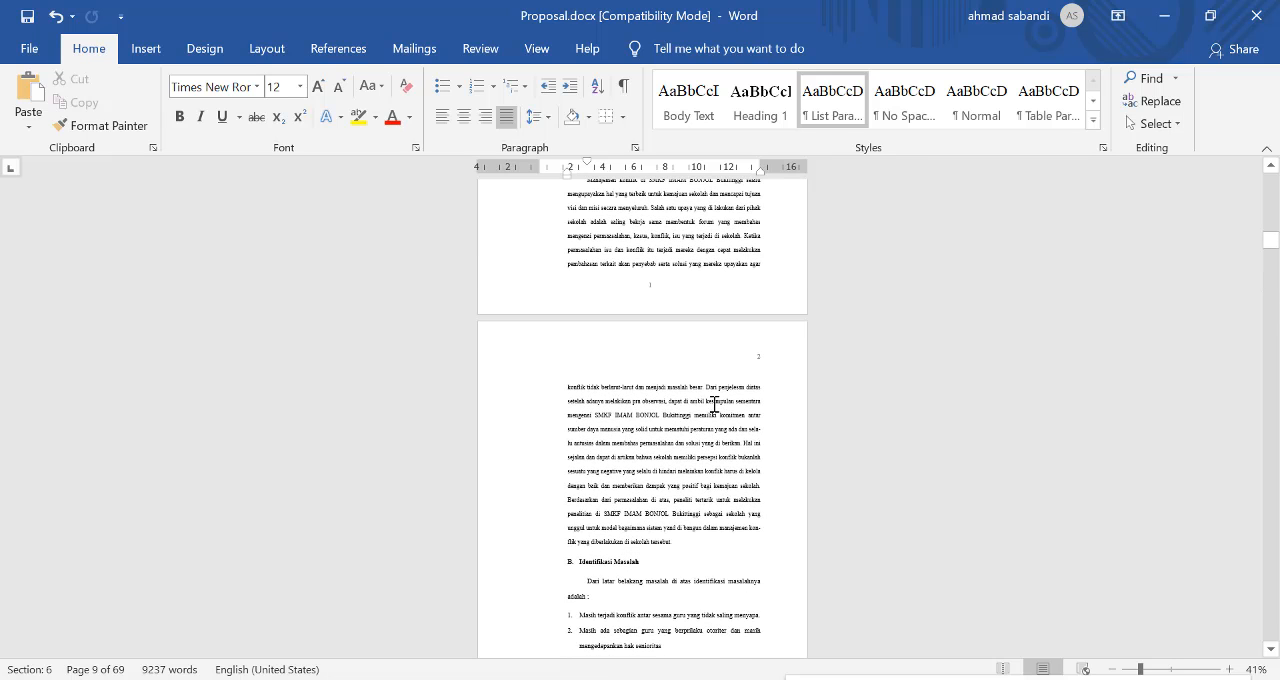
pyautogui.scroll(2, 614, 265)
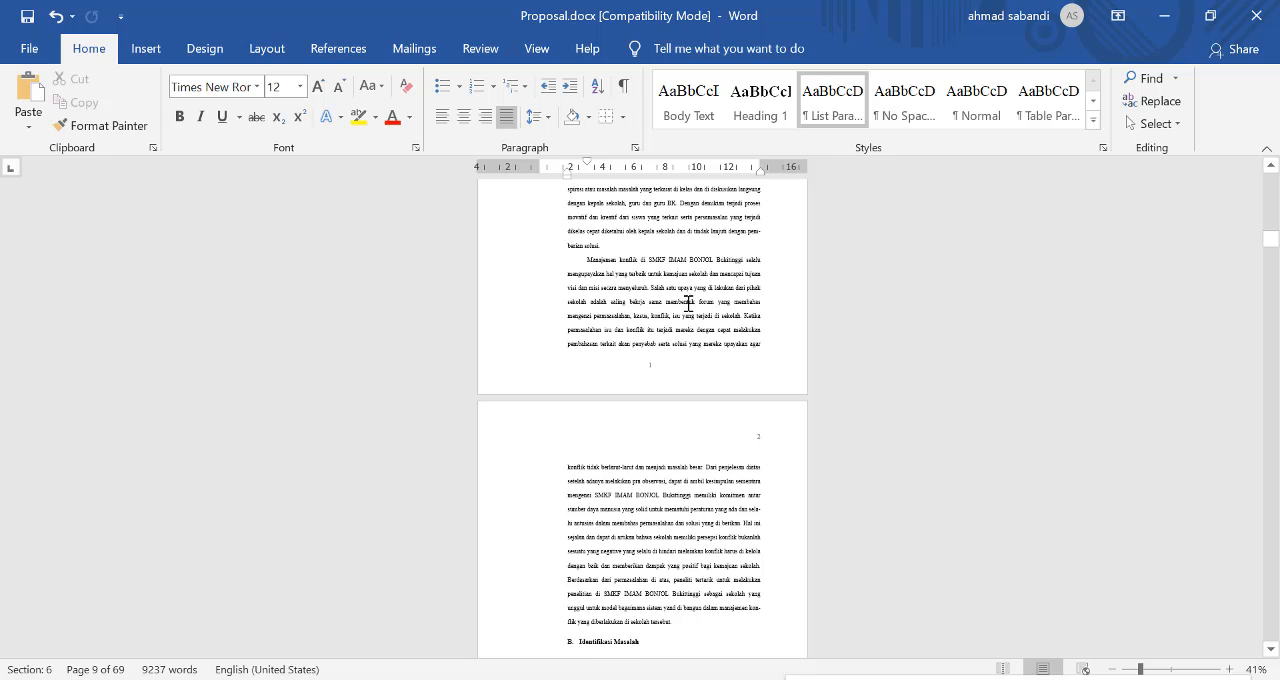
pyautogui.scroll(-17, 710, 420)
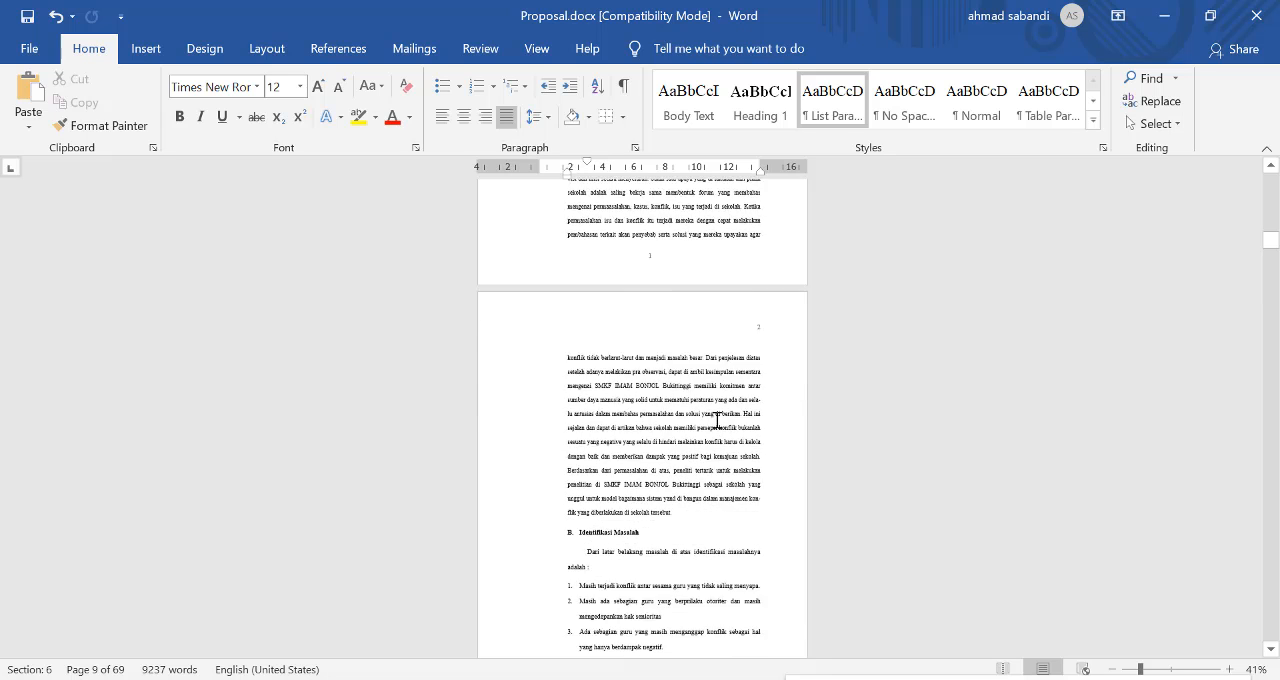
pyautogui.scroll(-12, 717, 418)
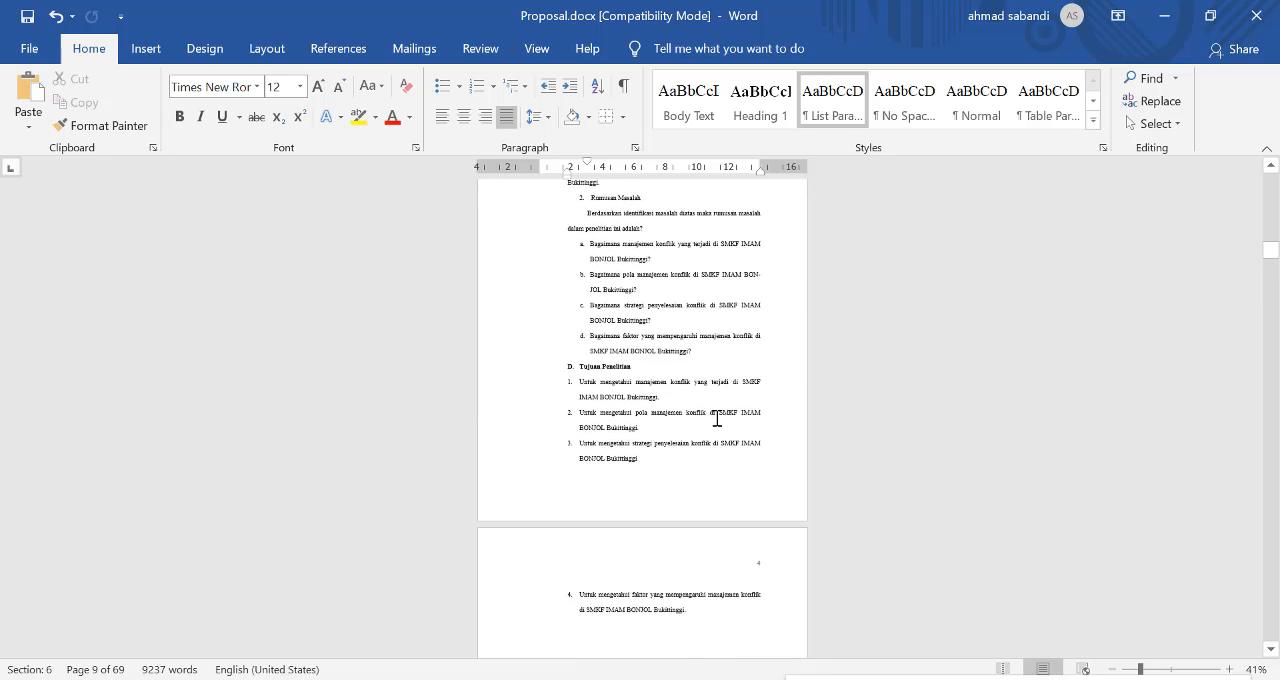
pyautogui.scroll(-8, 717, 416)
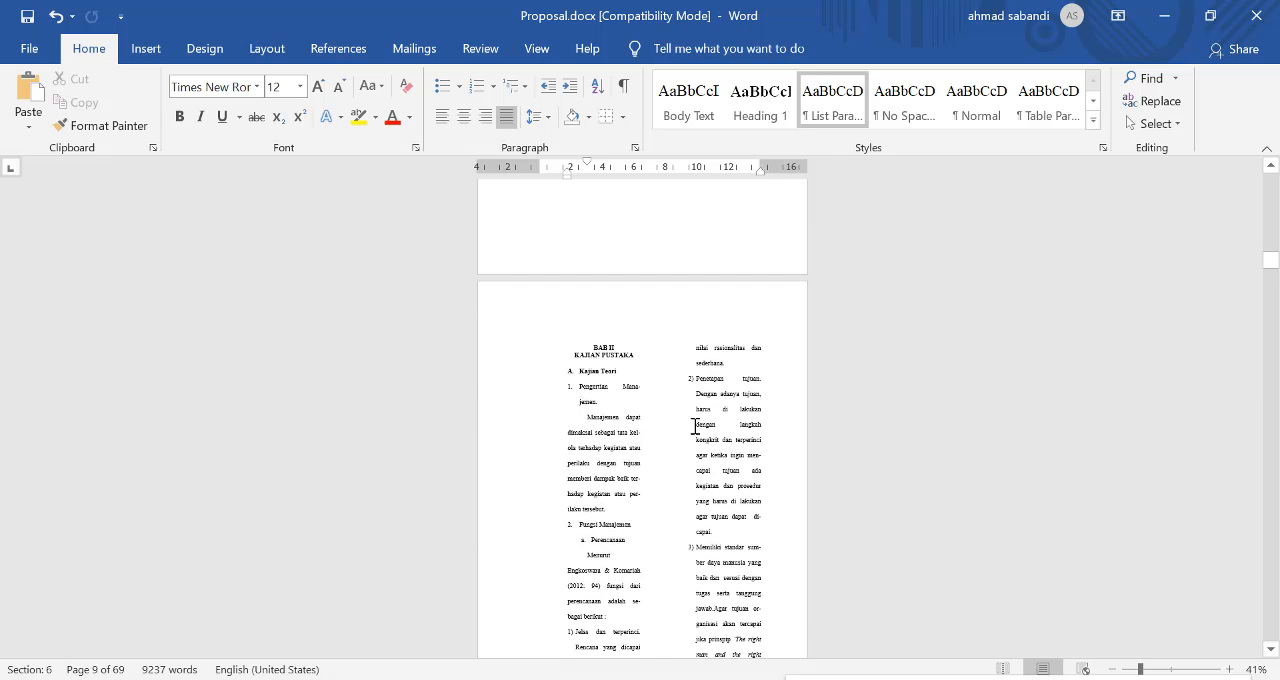
pyautogui.scroll(-14, 694, 424)
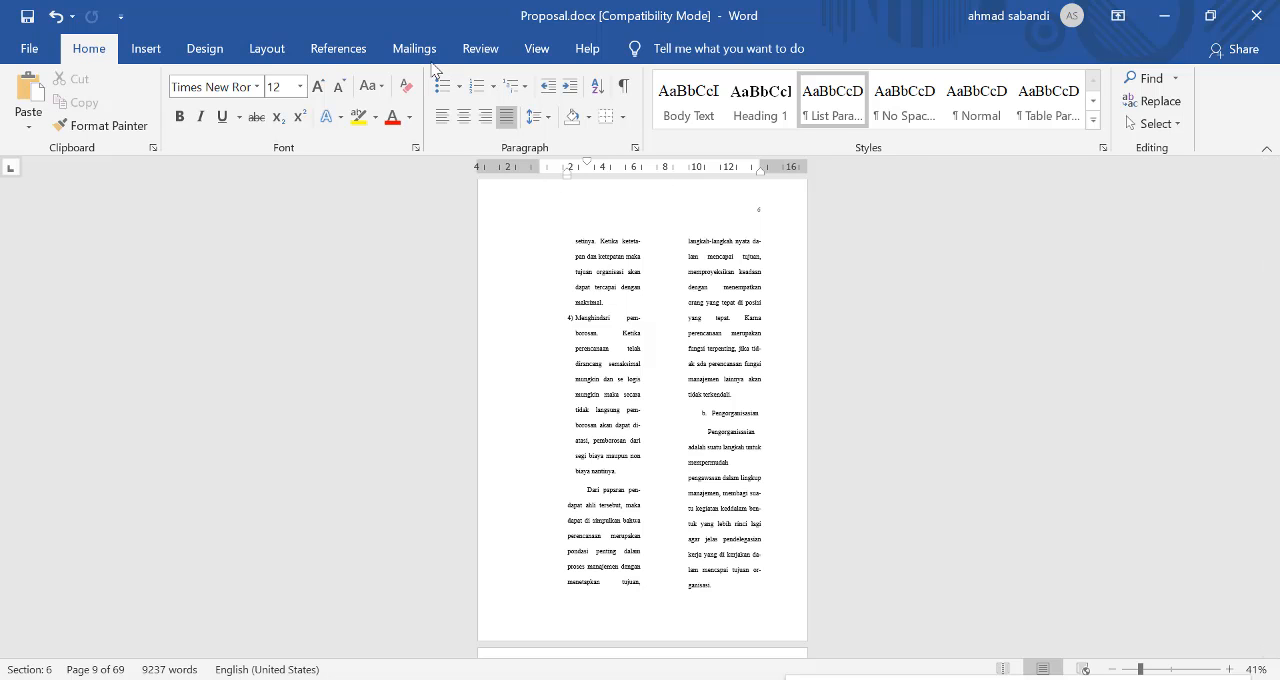
# Step: Set the zoom to Page Width and look back through the pages up to the "Fokus dan Rumusan Masalah" heading
pyautogui.click(538, 50)
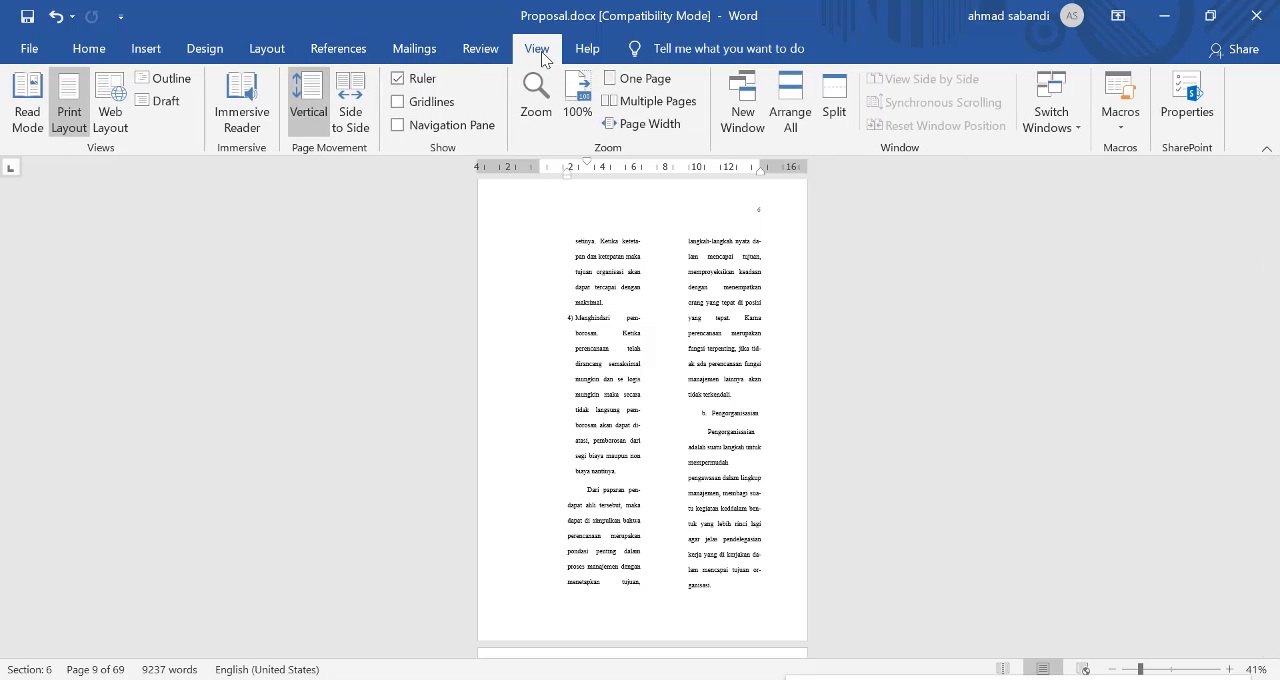
pyautogui.click(643, 130)
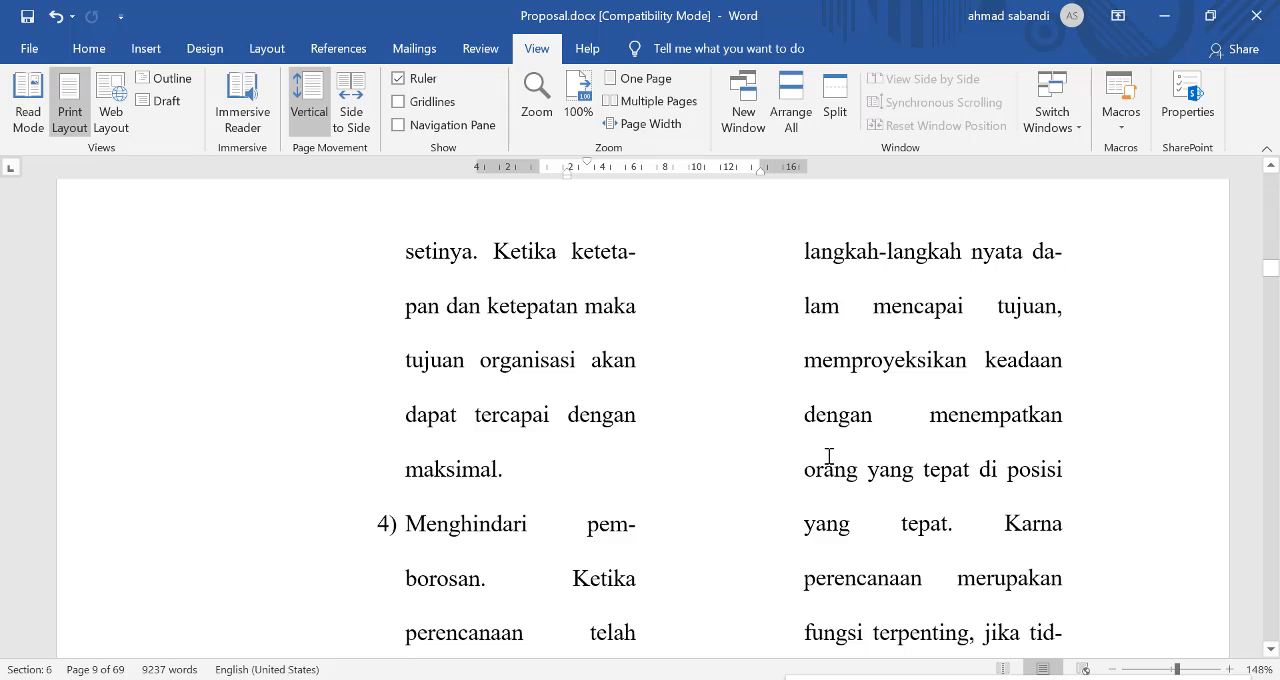
pyautogui.scroll(-3, 810, 446)
pyautogui.scroll(12, 700, 430)
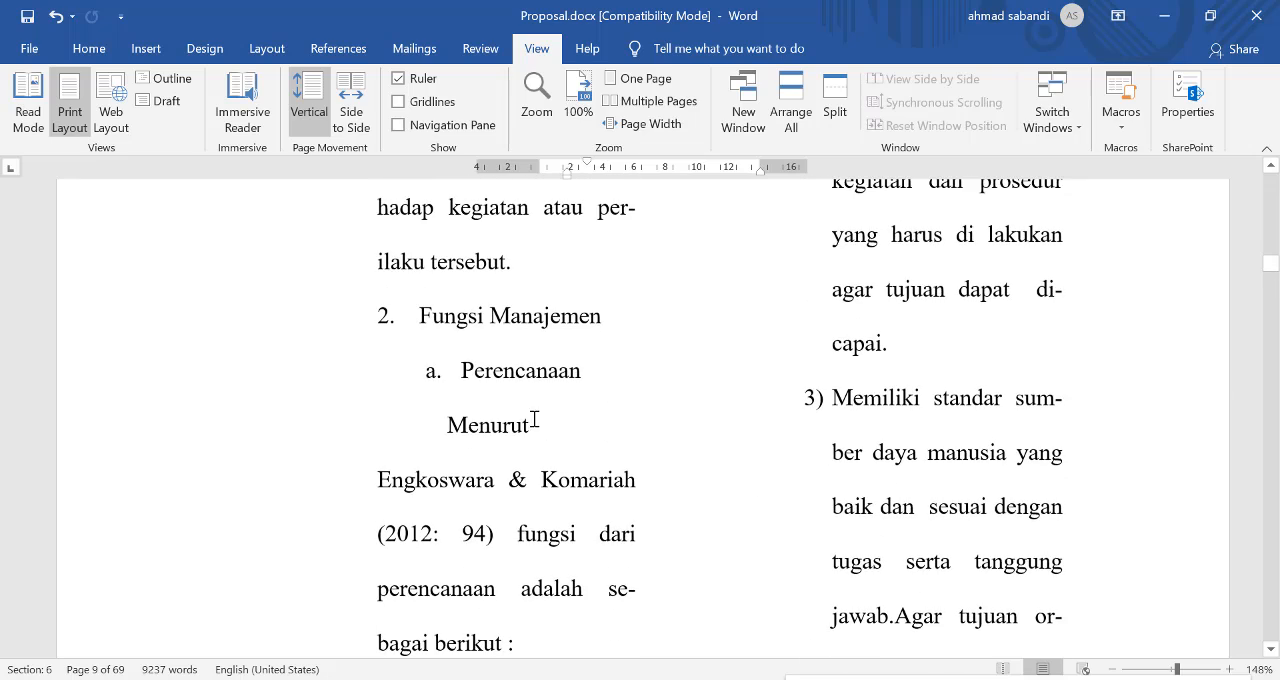
pyautogui.scroll(15, 550, 410)
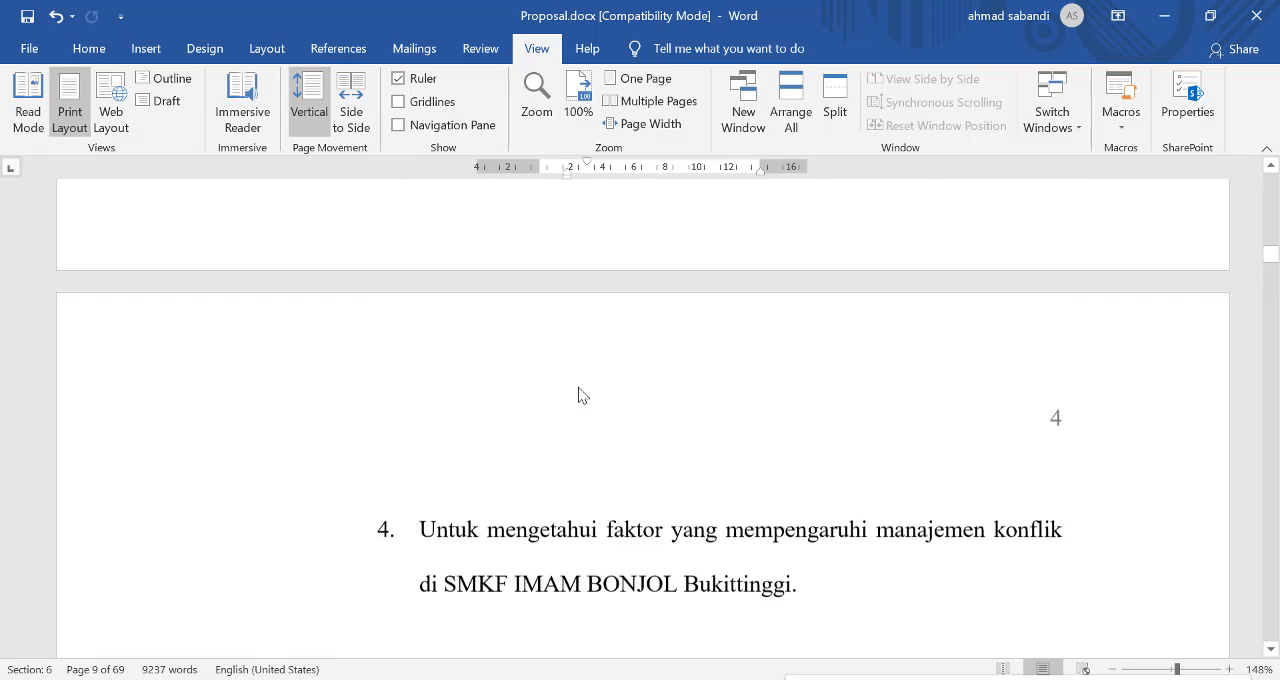
pyautogui.scroll(10, 590, 390)
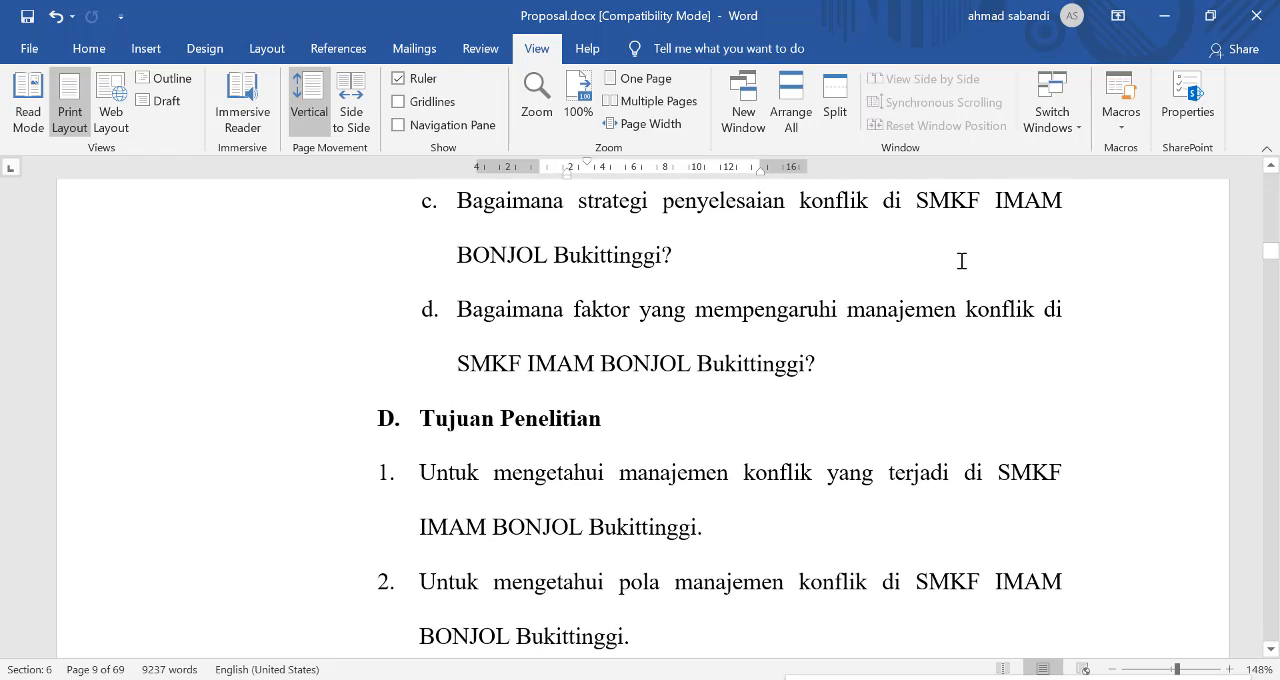
pyautogui.scroll(15, 690, 240)
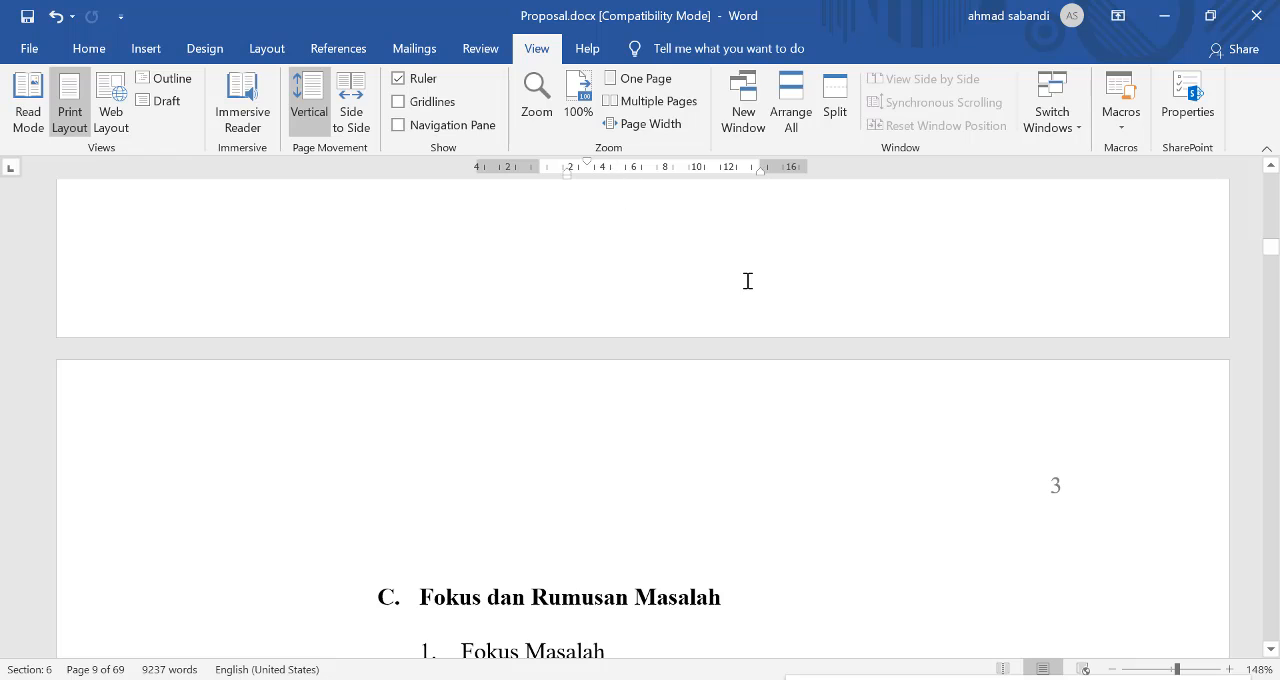
# Step: Set the zoom to Multiple Pages and look through the document from the cover and DAFTAR ISI to the BAB 1 pages
pyautogui.click(655, 101)
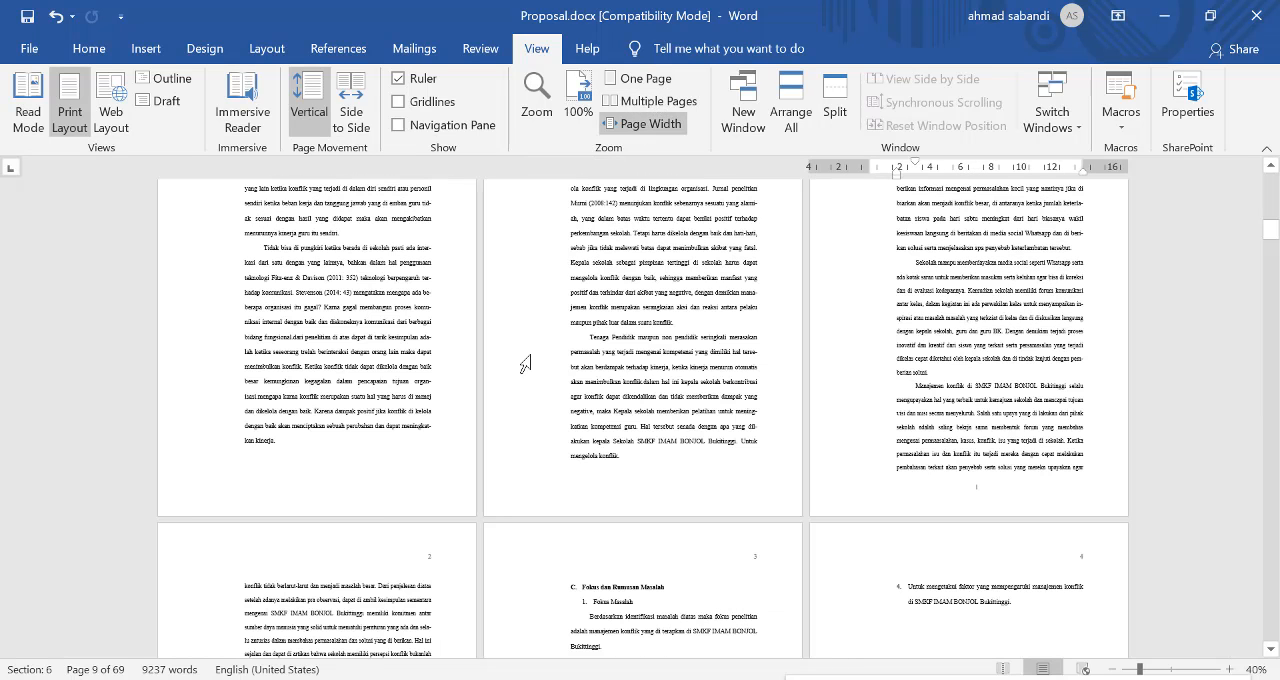
pyautogui.scroll(3, 571, 400)
pyautogui.scroll(6, 612, 362)
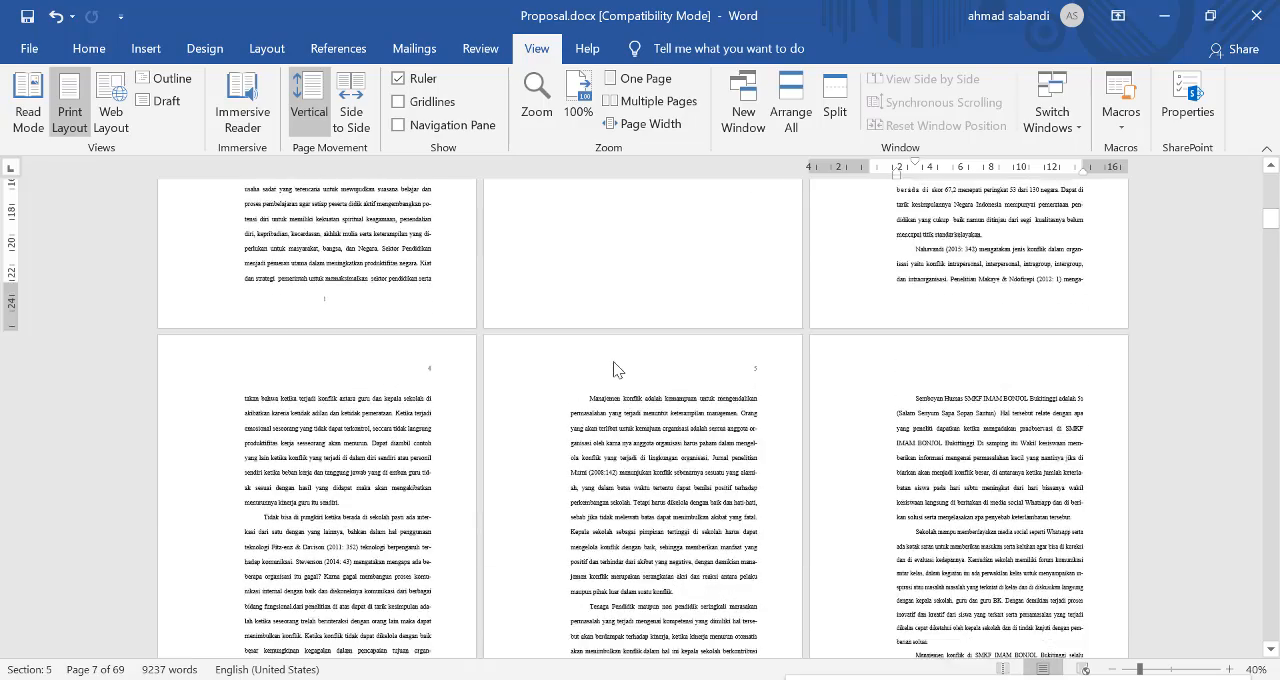
pyautogui.scroll(2, 509, 415)
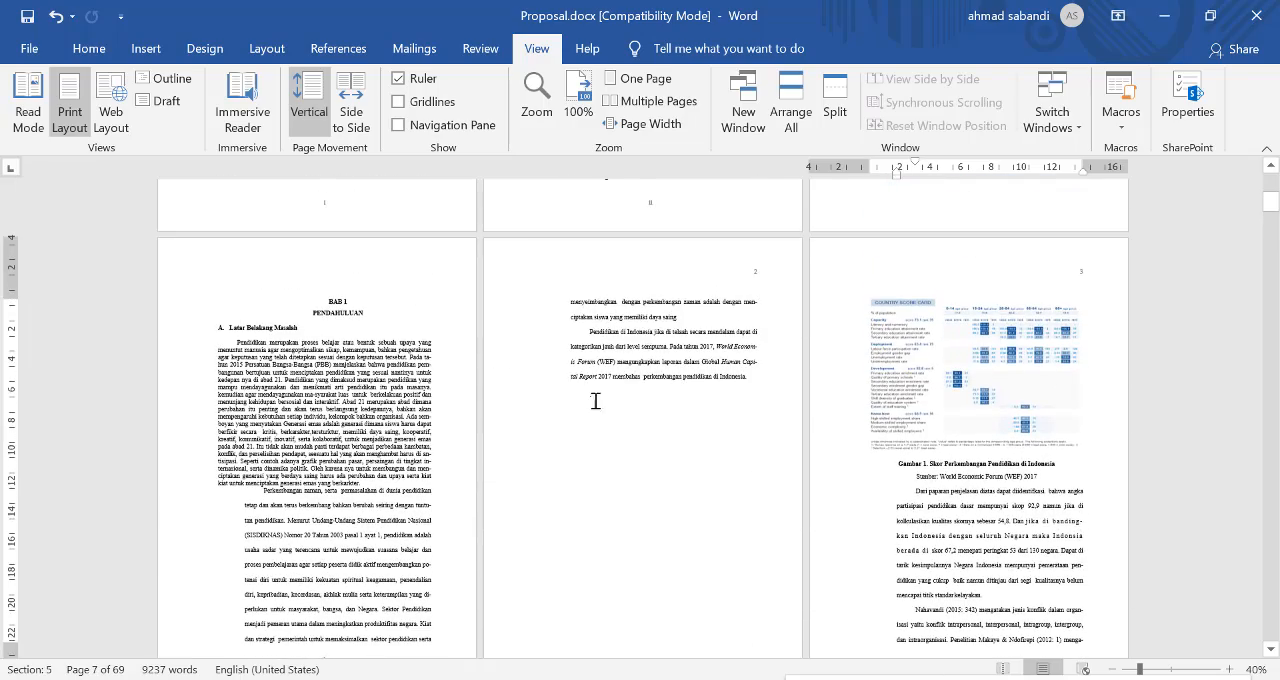
pyautogui.scroll(4, 727, 492)
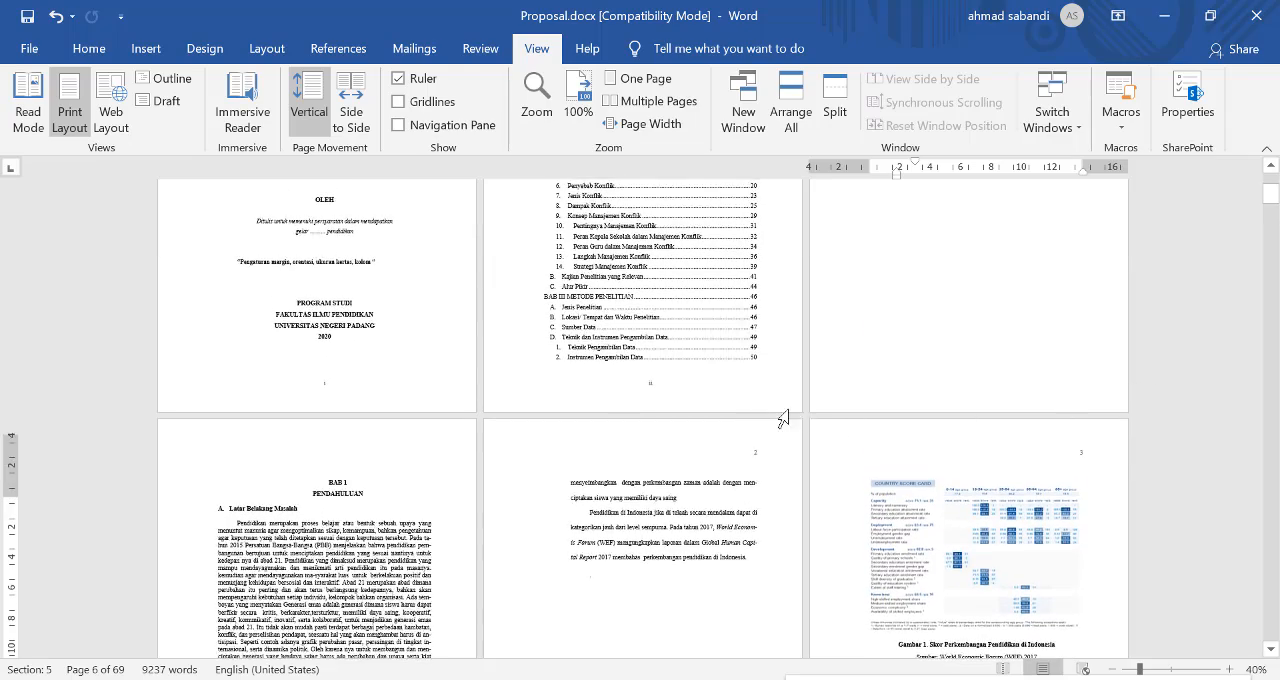
pyautogui.scroll(5, 489, 403)
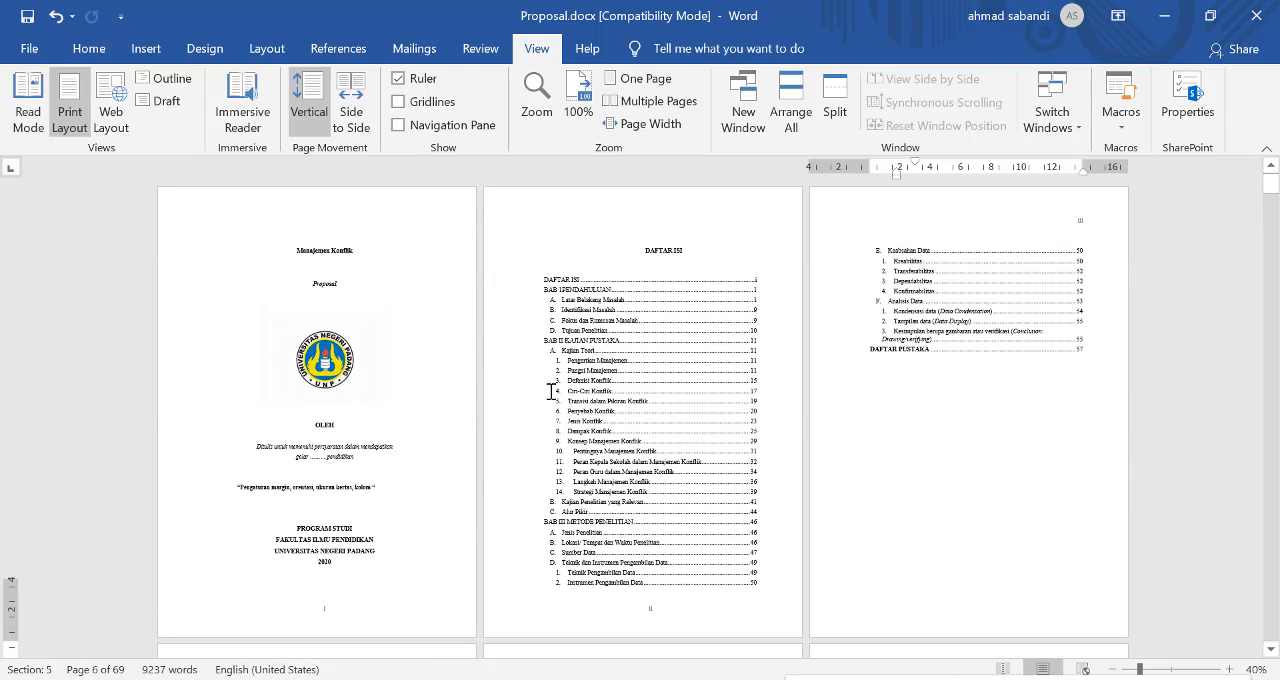
pyautogui.scroll(-6, 632, 450)
pyautogui.scroll(-10, 632, 450)
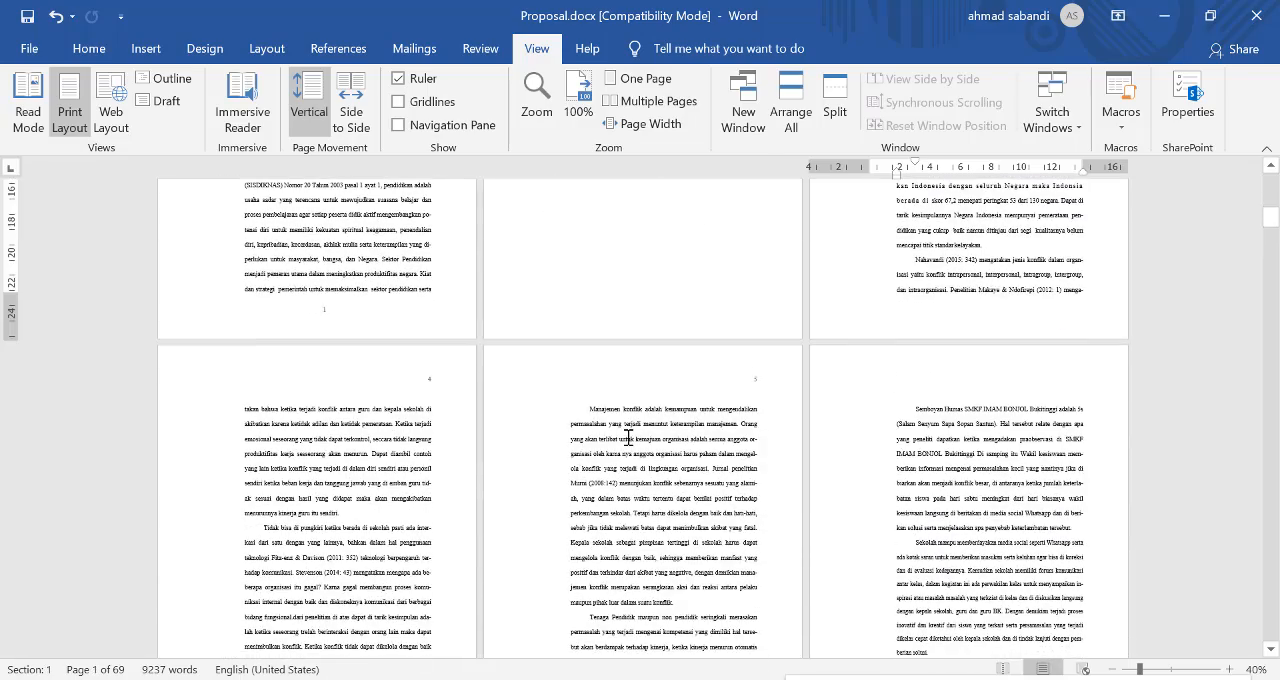
pyautogui.scroll(4, 623, 420)
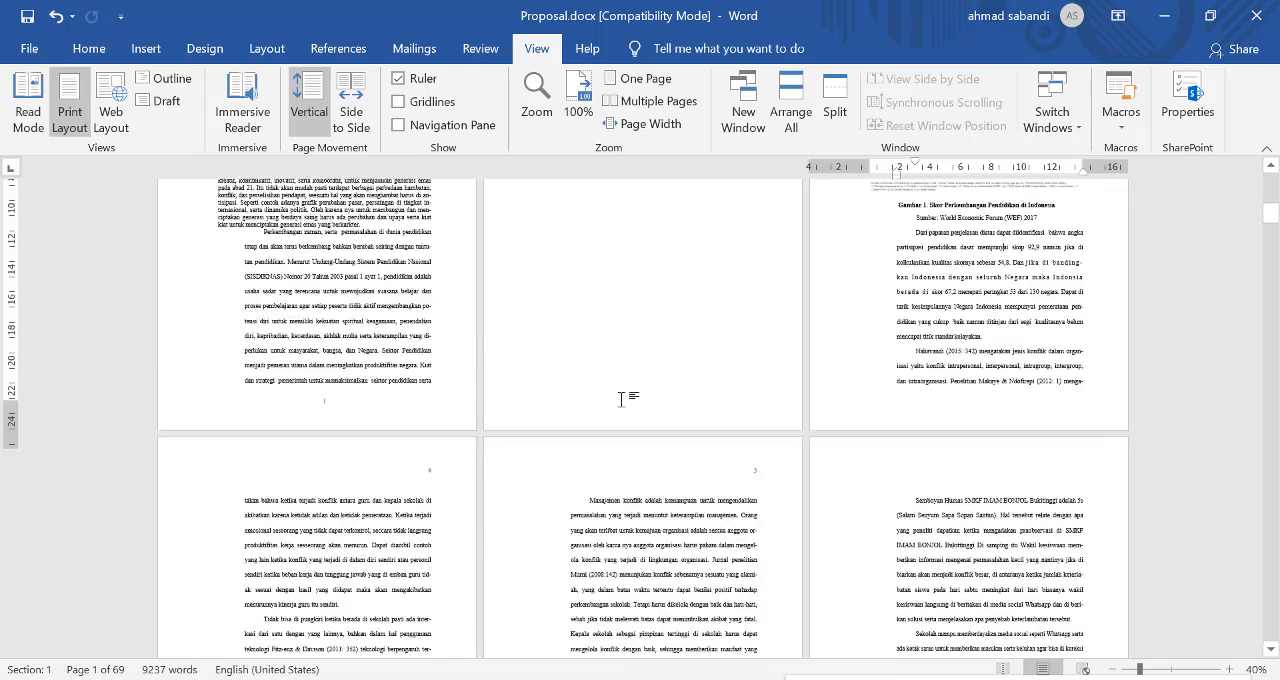
pyautogui.scroll(2, 910, 323)
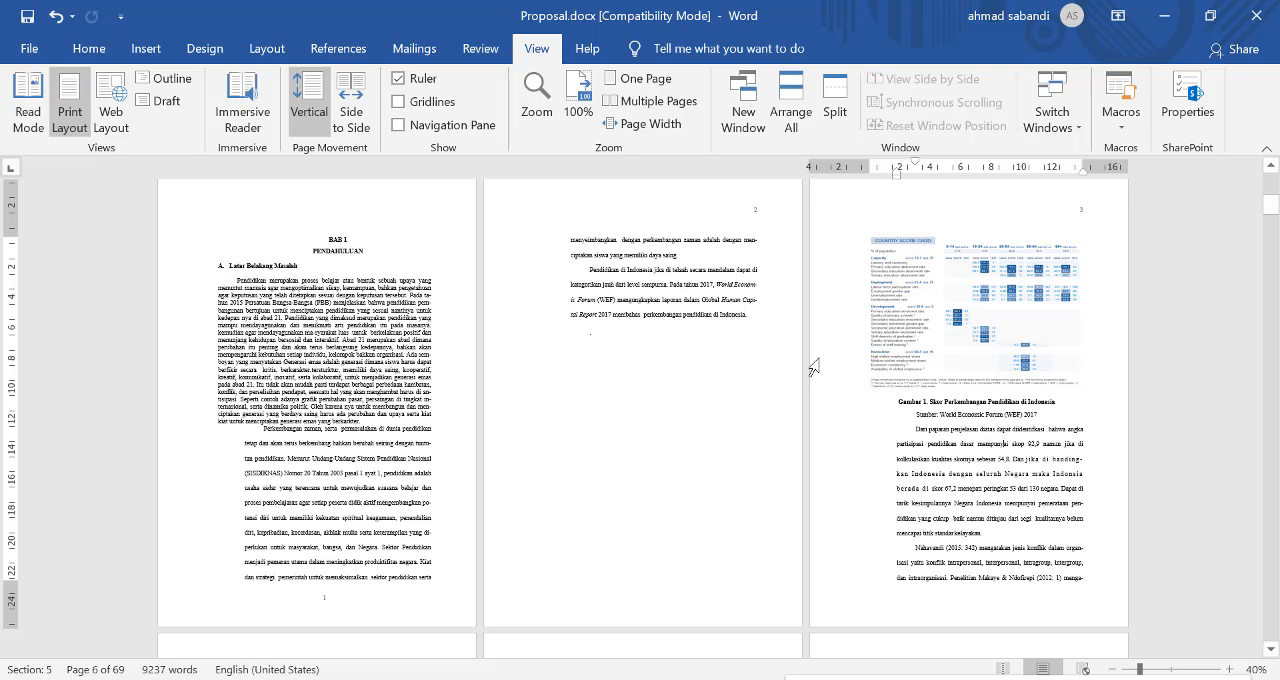
# Step: Zoom in to 120% on the World Economic Forum paragraph on page 2 and go to the "Gambar 1" caption
pyautogui.click(757, 323)
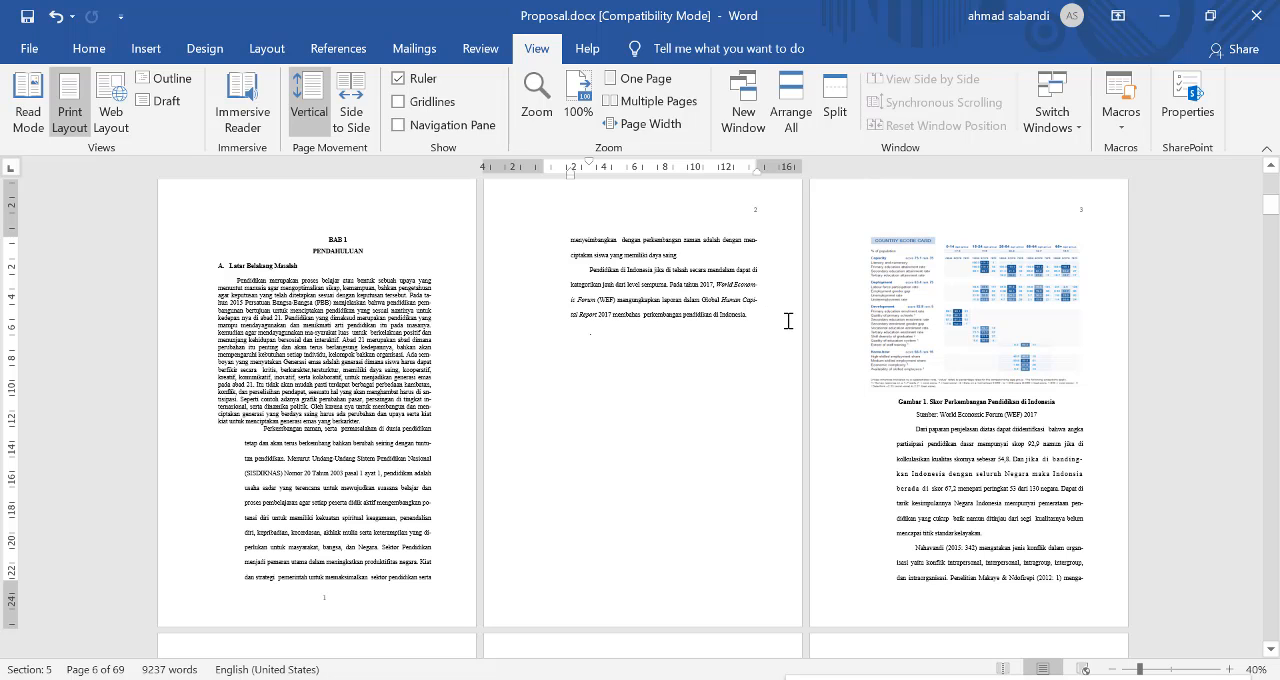
pyautogui.scroll(8, 793, 330)
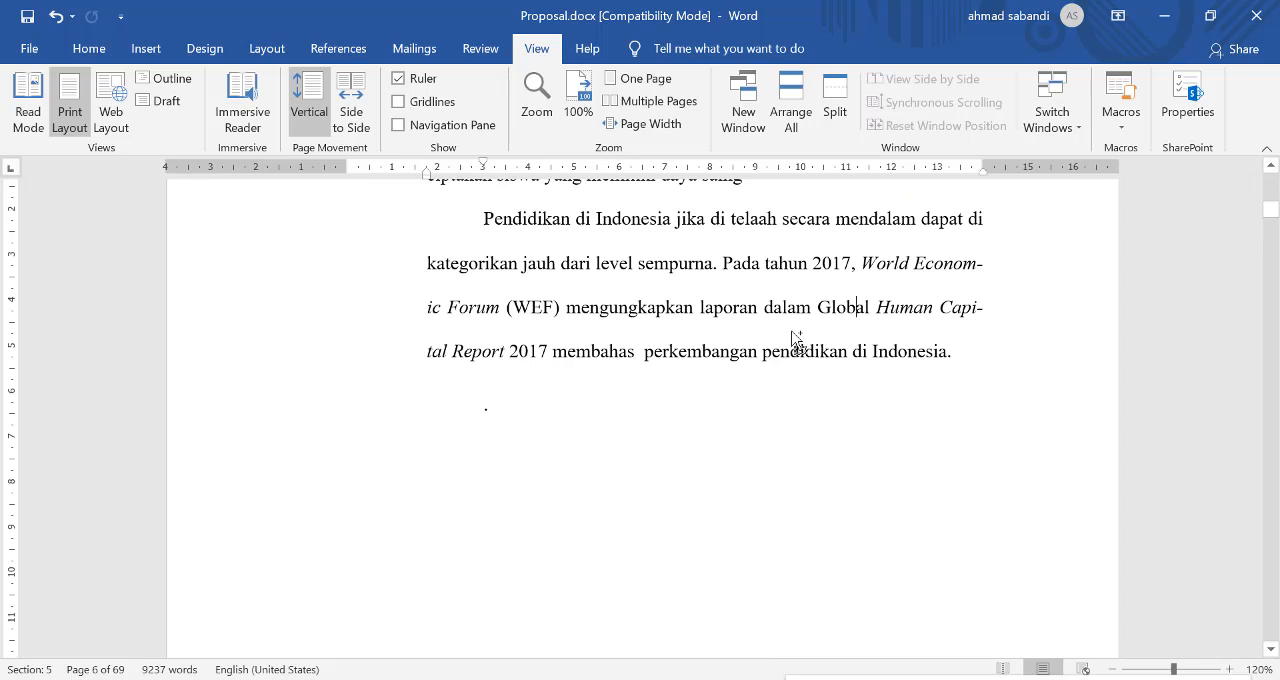
pyautogui.scroll(3, 829, 371)
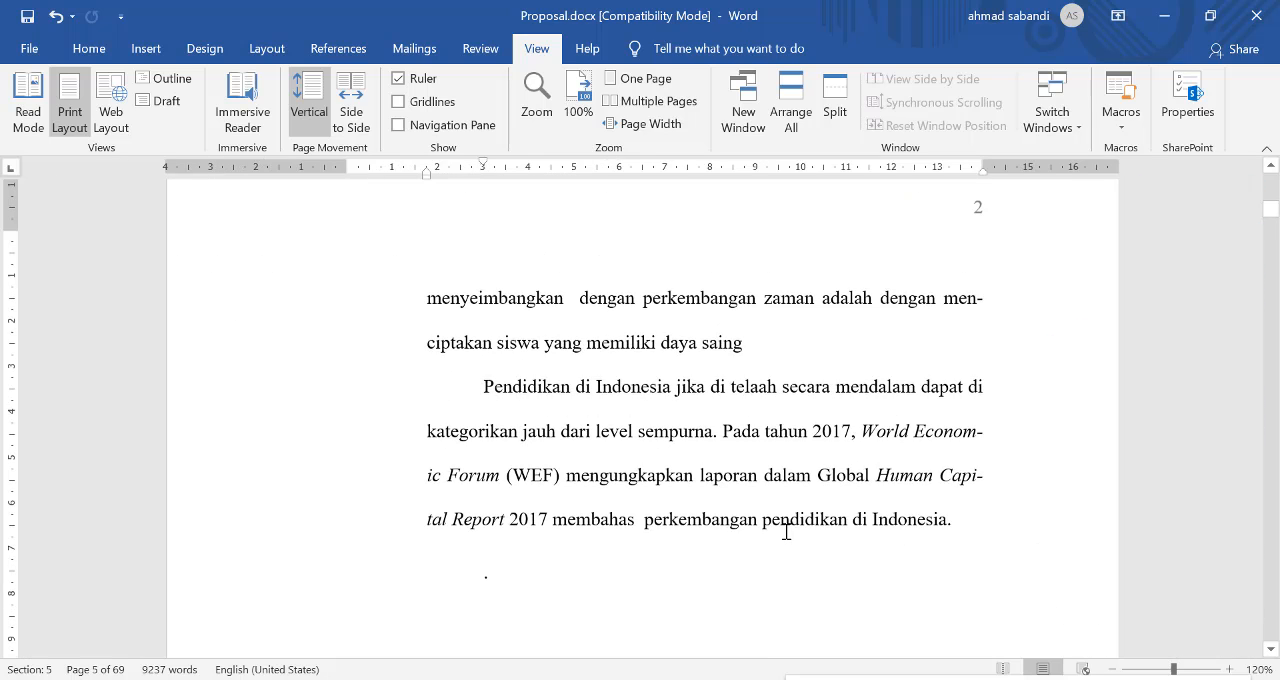
pyautogui.scroll(-6, 920, 531)
pyautogui.scroll(-17, 1066, 493)
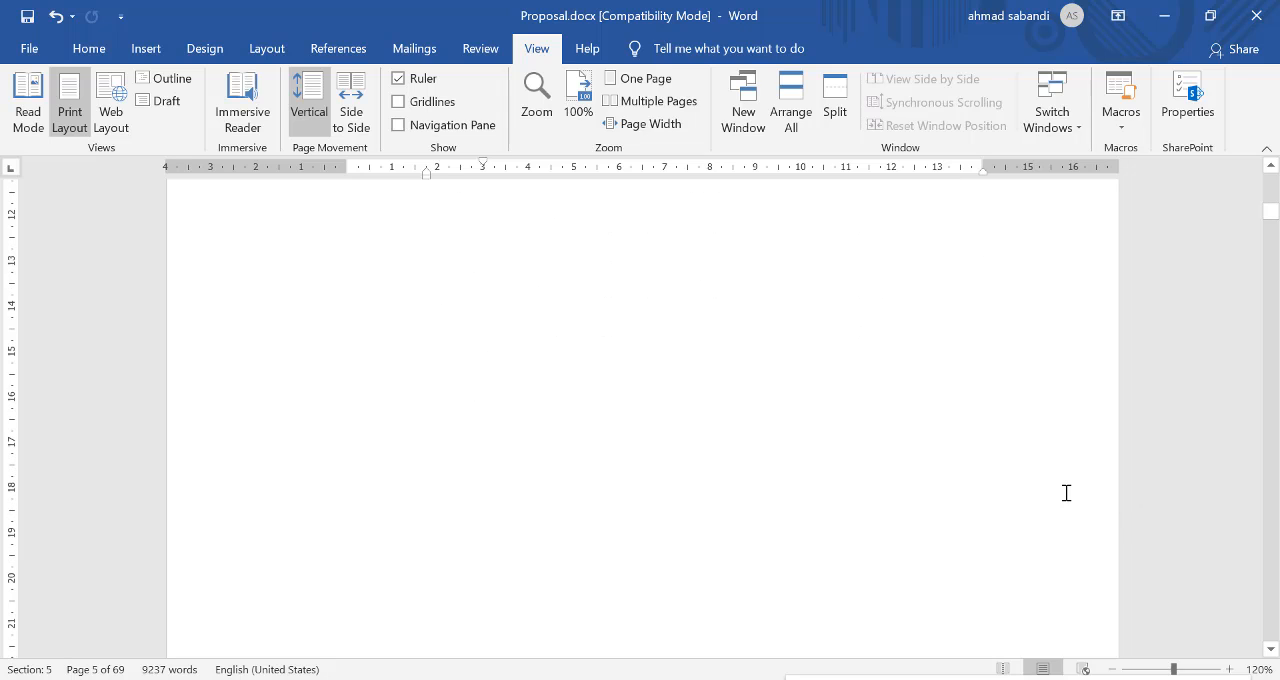
pyautogui.scroll(-14, 842, 495)
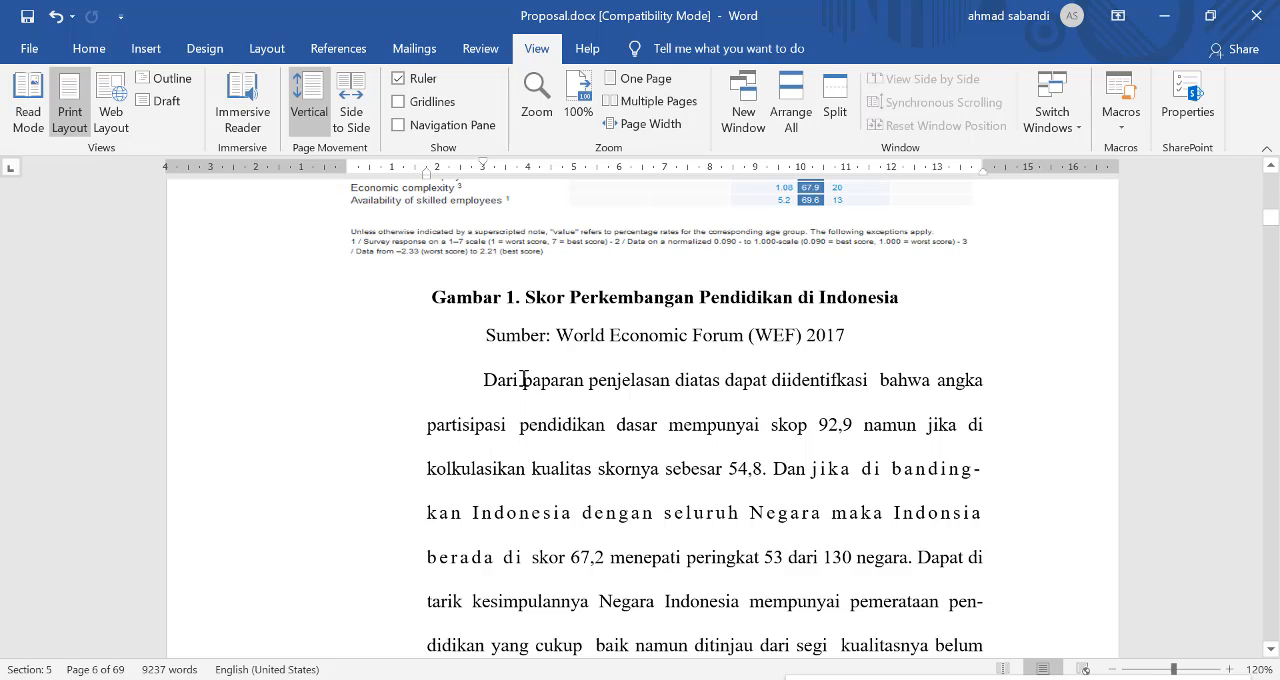
# Step: Replace "Dari paparan penjelasan diatas" at the start of the paragraph below the Gambar 1 source line with "Berdasarkan Gambar 1"
pyautogui.scroll(3, 553, 413)
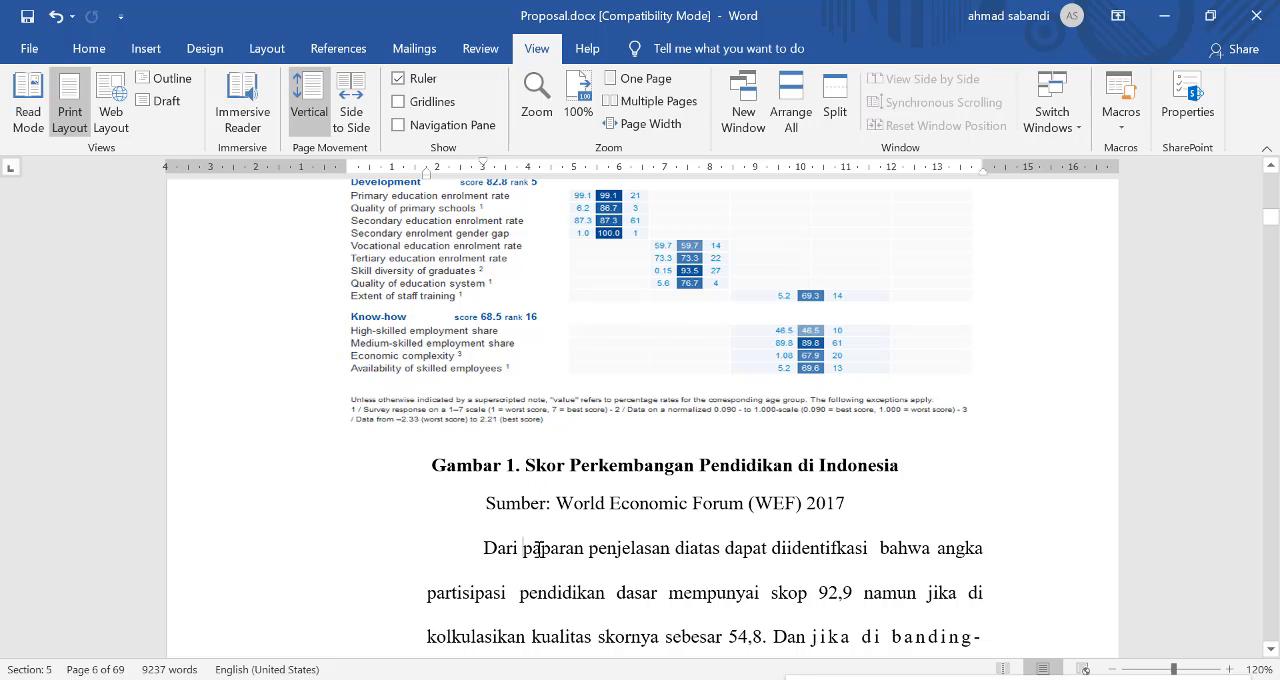
pyautogui.moveTo(539, 549); pyautogui.dragTo(652, 550)
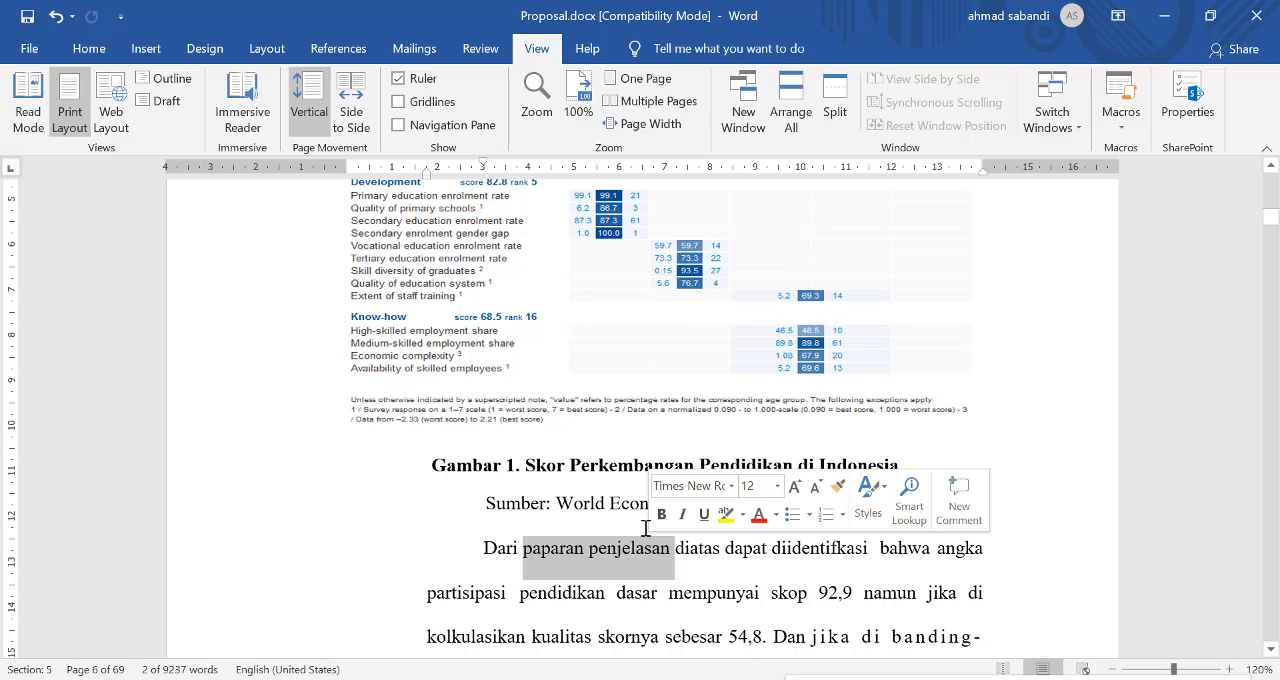
pyautogui.press('Home')
pyautogui.hotkey('ctrl', 'shift', 'Right')
pyautogui.hotkey('ctrl', 'shift', 'Right')
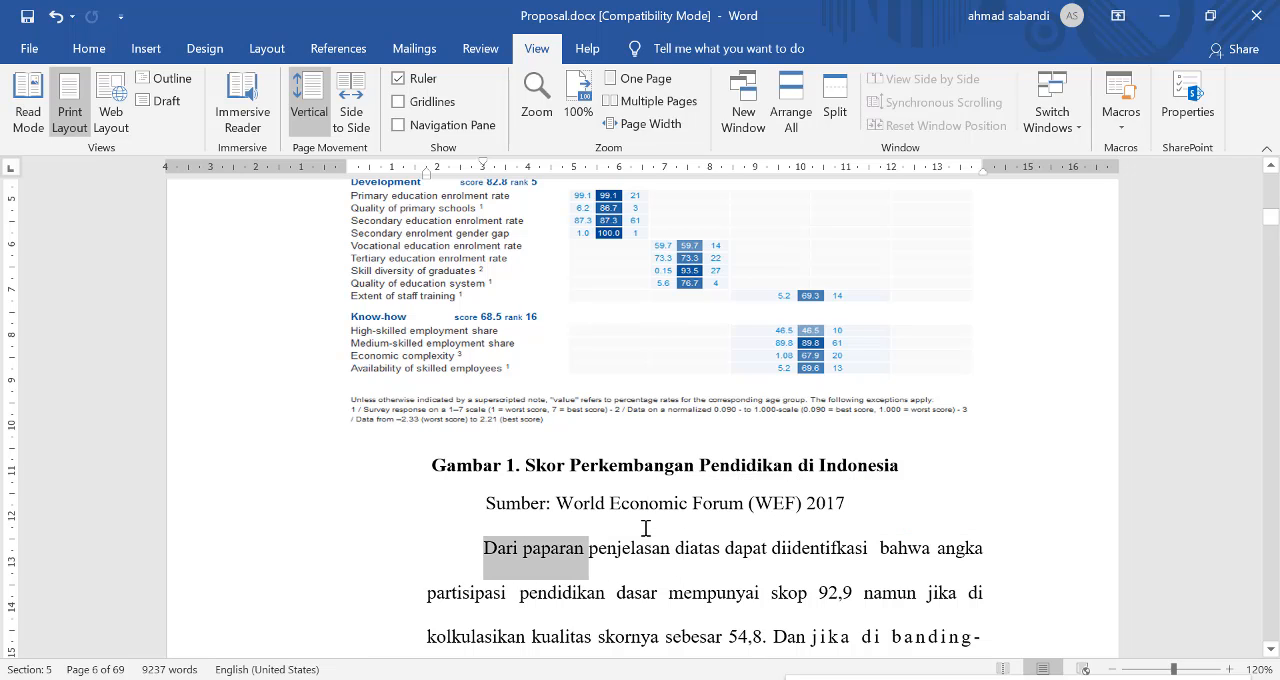
pyautogui.hotkey('ctrl', 'shift', 'Right')
pyautogui.hotkey('ctrl', 'shift', 'Right')
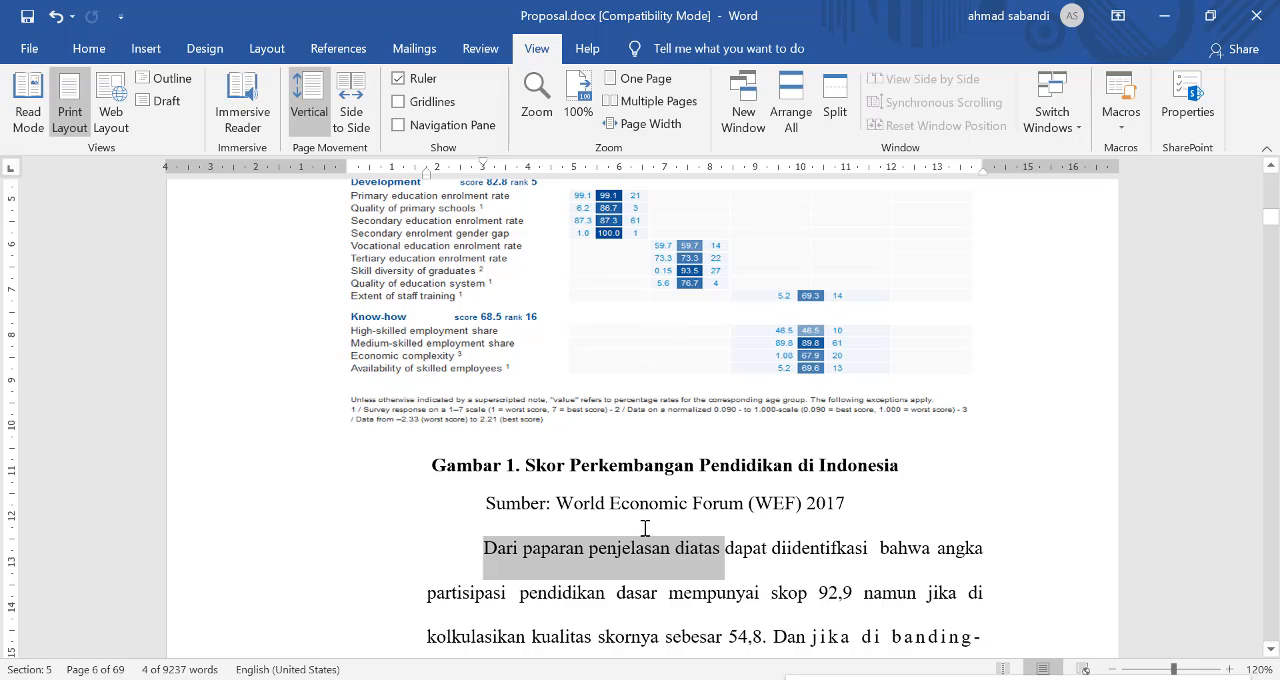
pyautogui.write('Berdasarka')
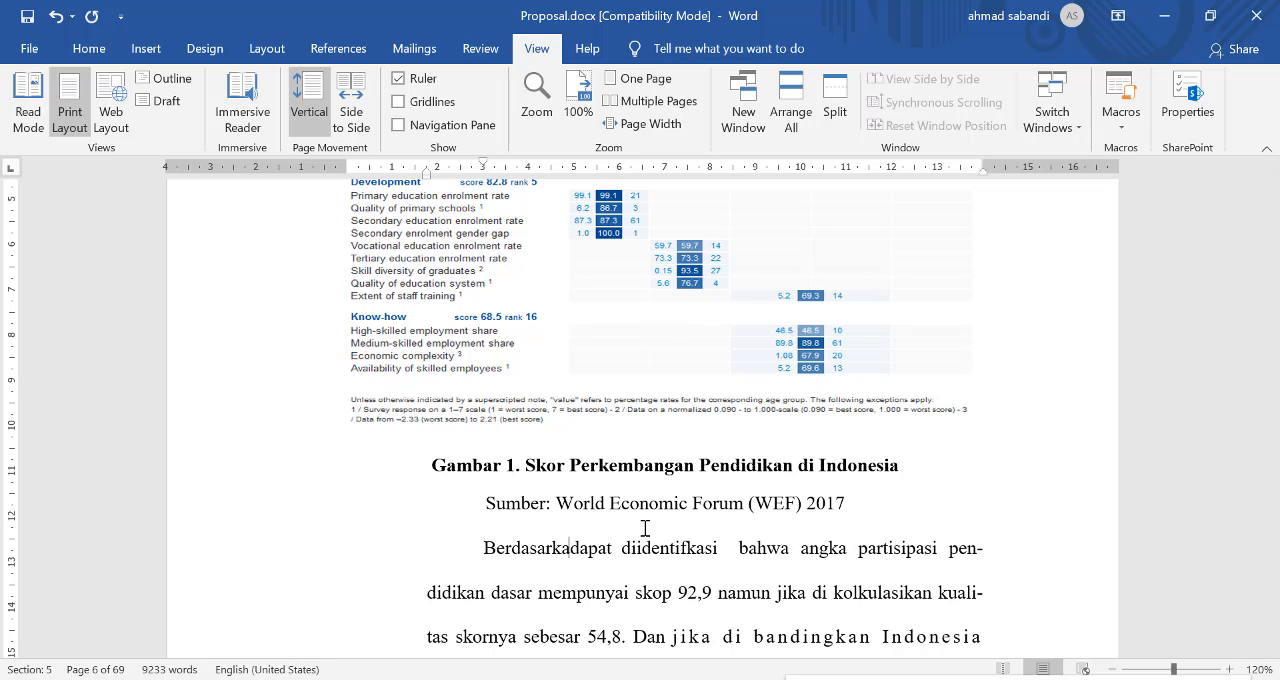
pyautogui.write('n gad')
pyautogui.press('BackSpace')
pyautogui.press('BackSpace')
pyautogui.press('BackSpace')
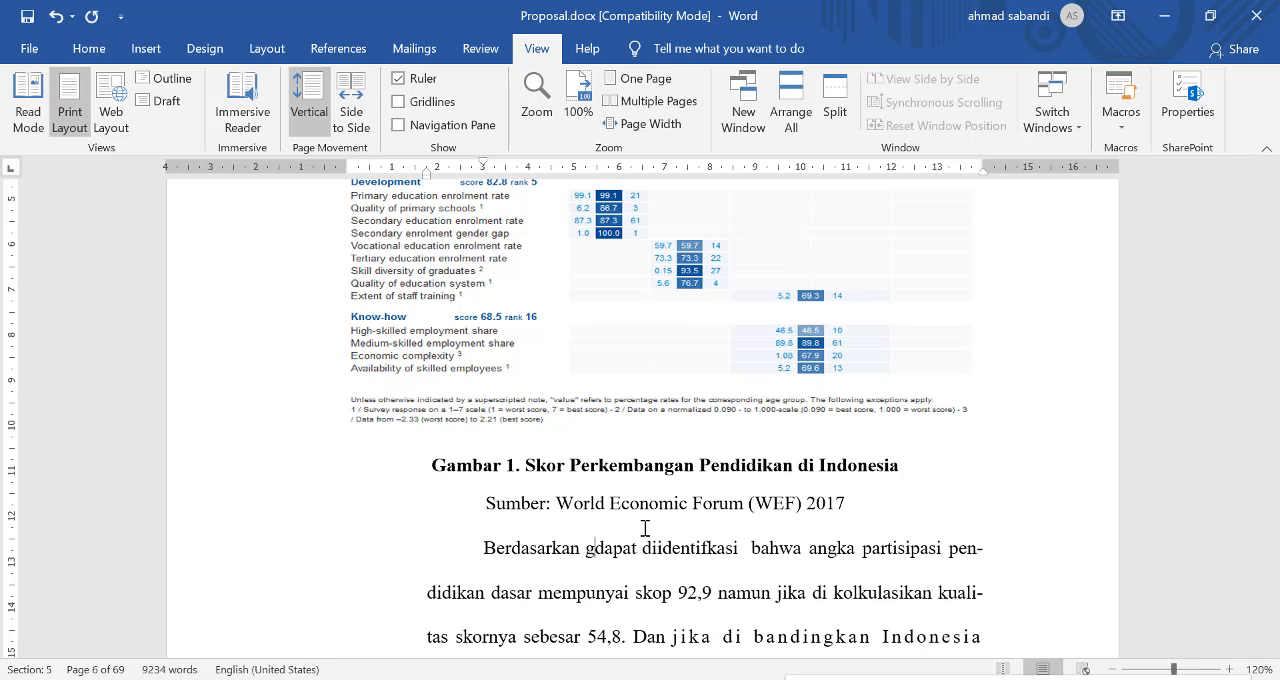
pyautogui.write('Gambar ')
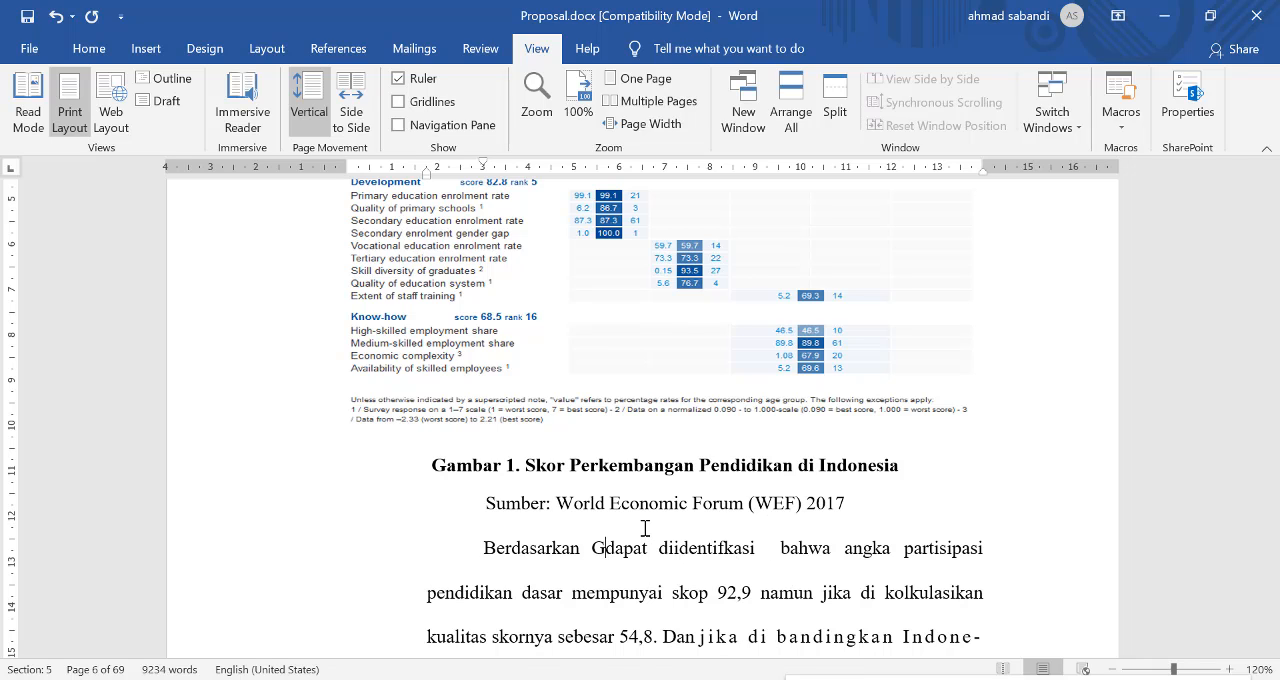
pyautogui.write('1')
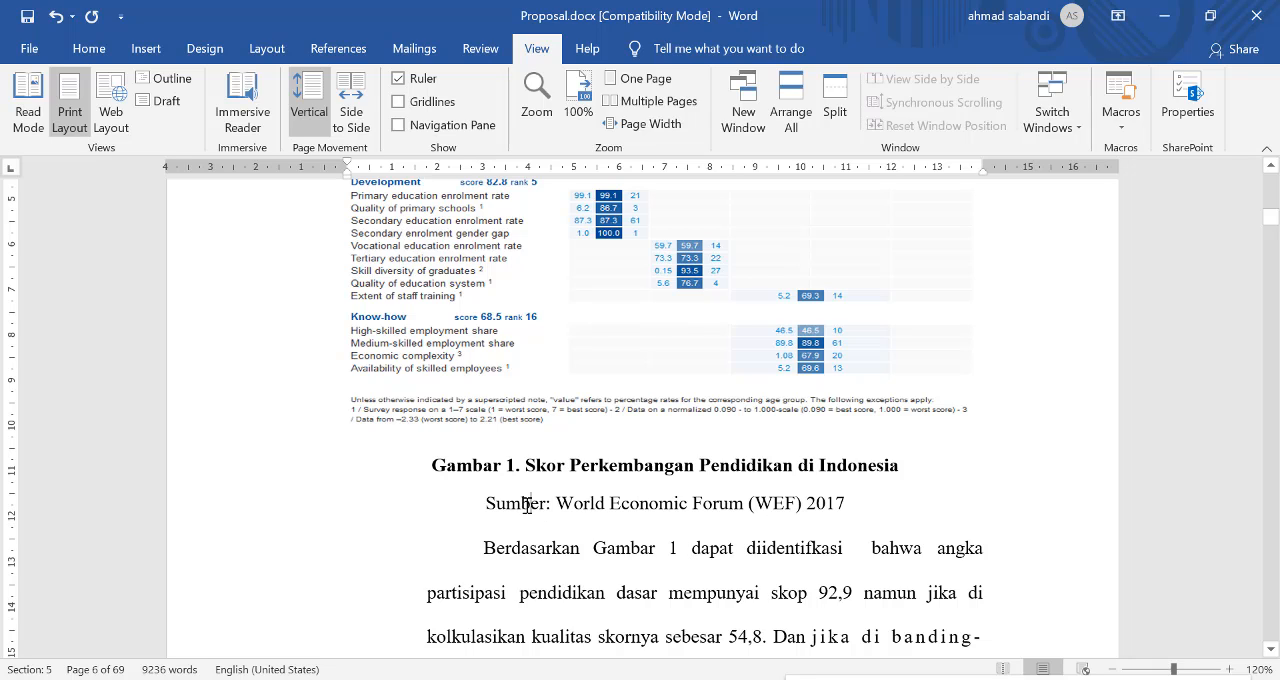
# Step: Select the picture above the "Gambar 1" caption and zoom the document out to 100%
pyautogui.click(417, 426)
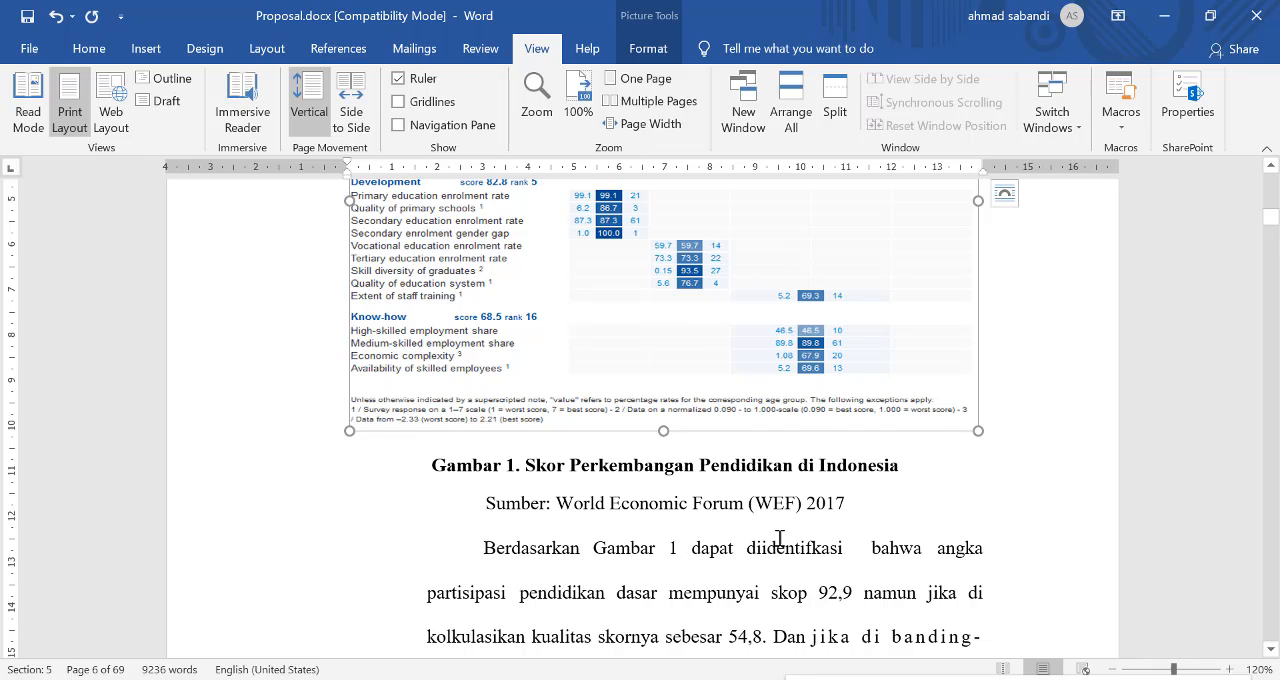
pyautogui.scroll(-5, 779, 538)
pyautogui.scroll(-2, 750, 540)
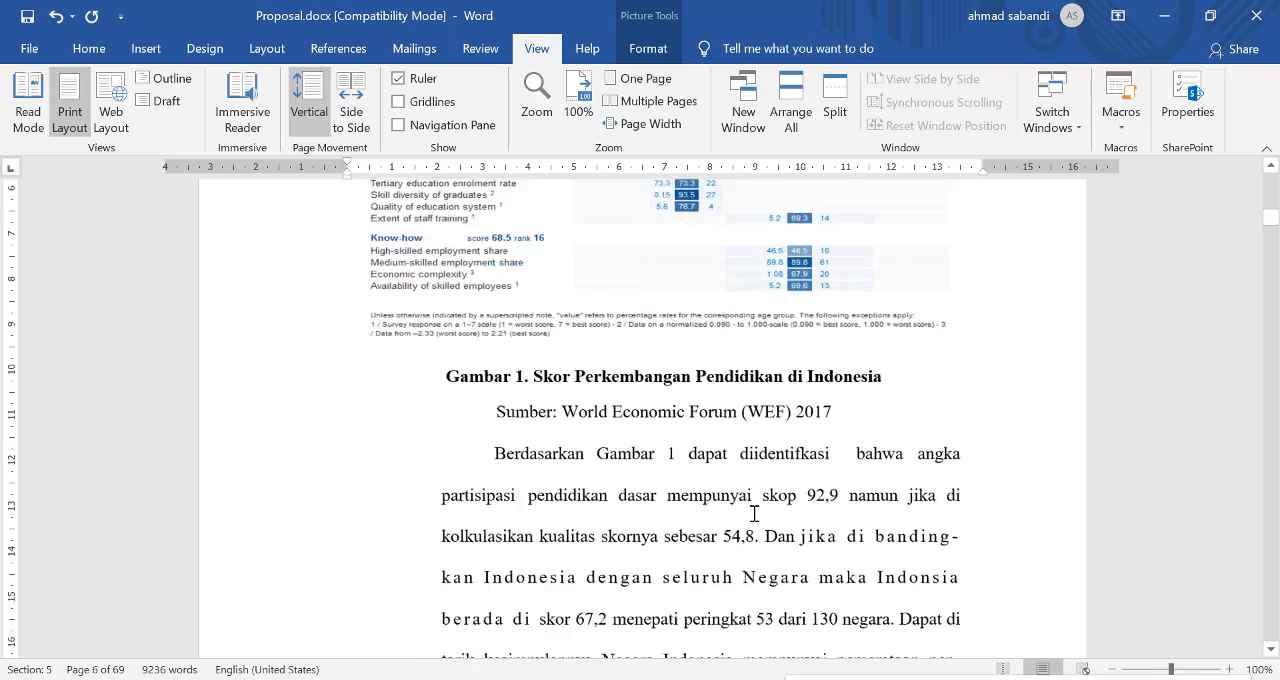
# Step: Move the paragraph starting "Berdasarkan Gambar 1" from below the Gambar 1 source line to after the World Economic Forum paragraph on page 2
pyautogui.scroll(-4, 754, 513)
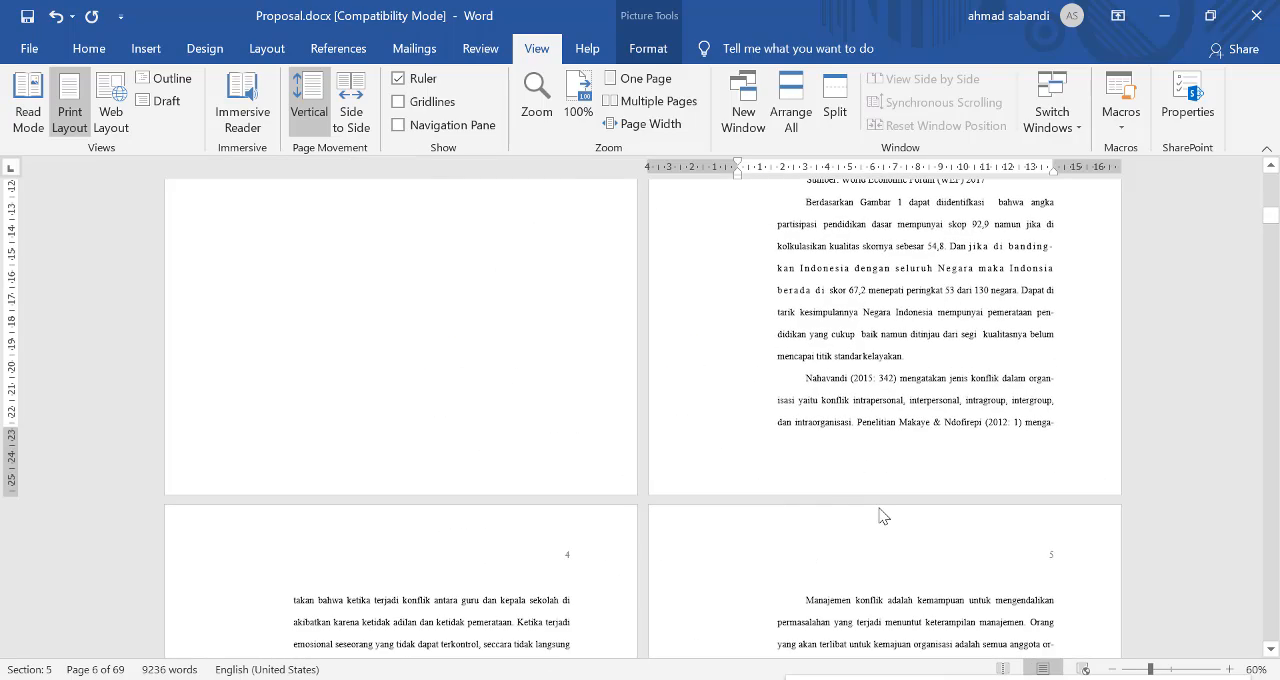
pyautogui.scroll(5, 808, 495)
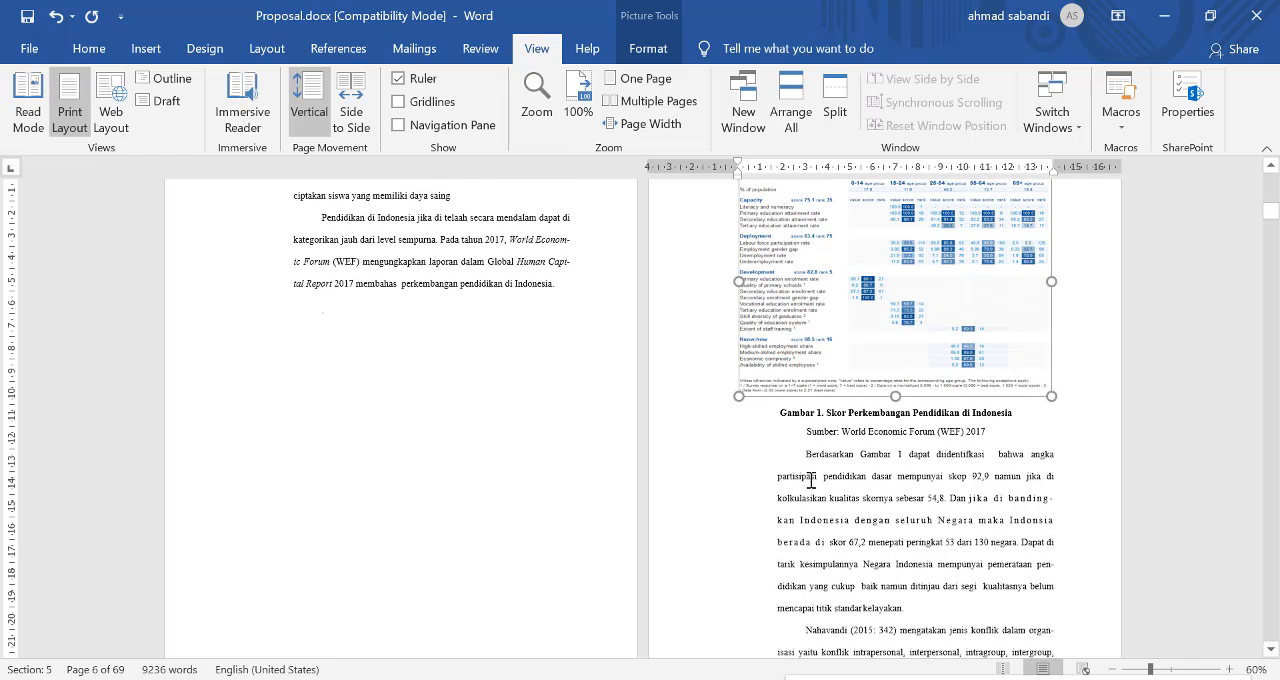
pyautogui.scroll(-1, 806, 455)
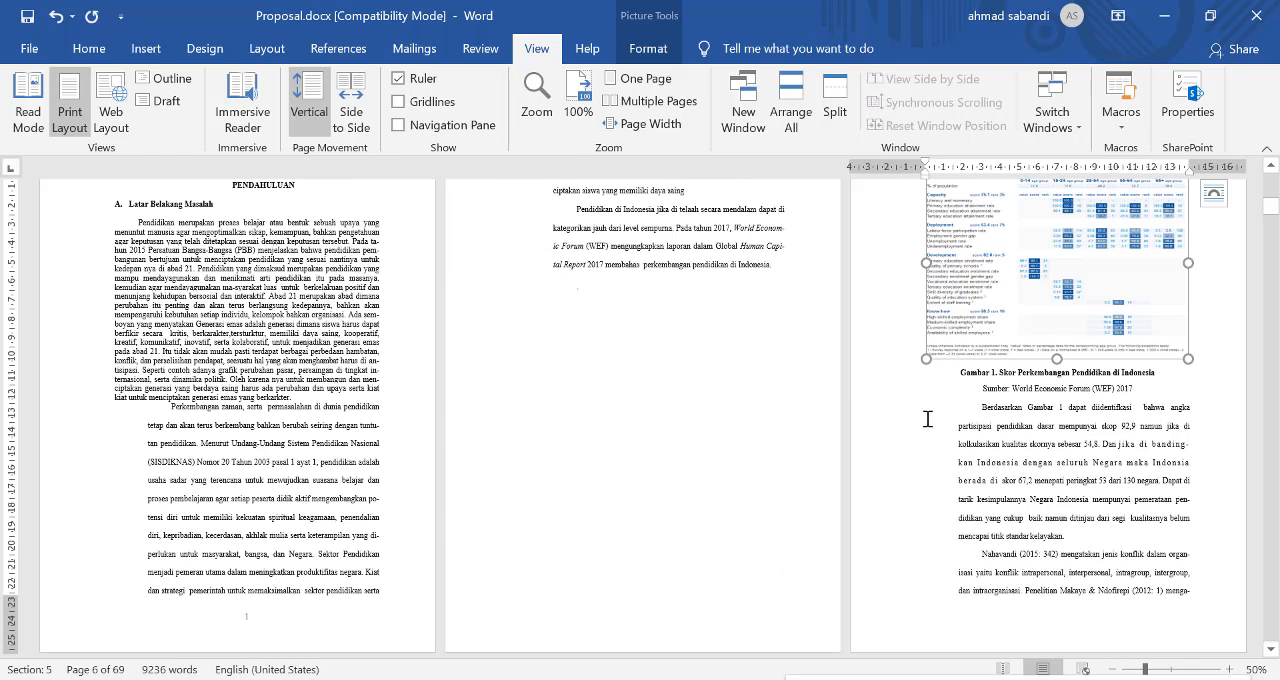
pyautogui.moveTo(975, 387); pyautogui.dragTo(1092, 449)
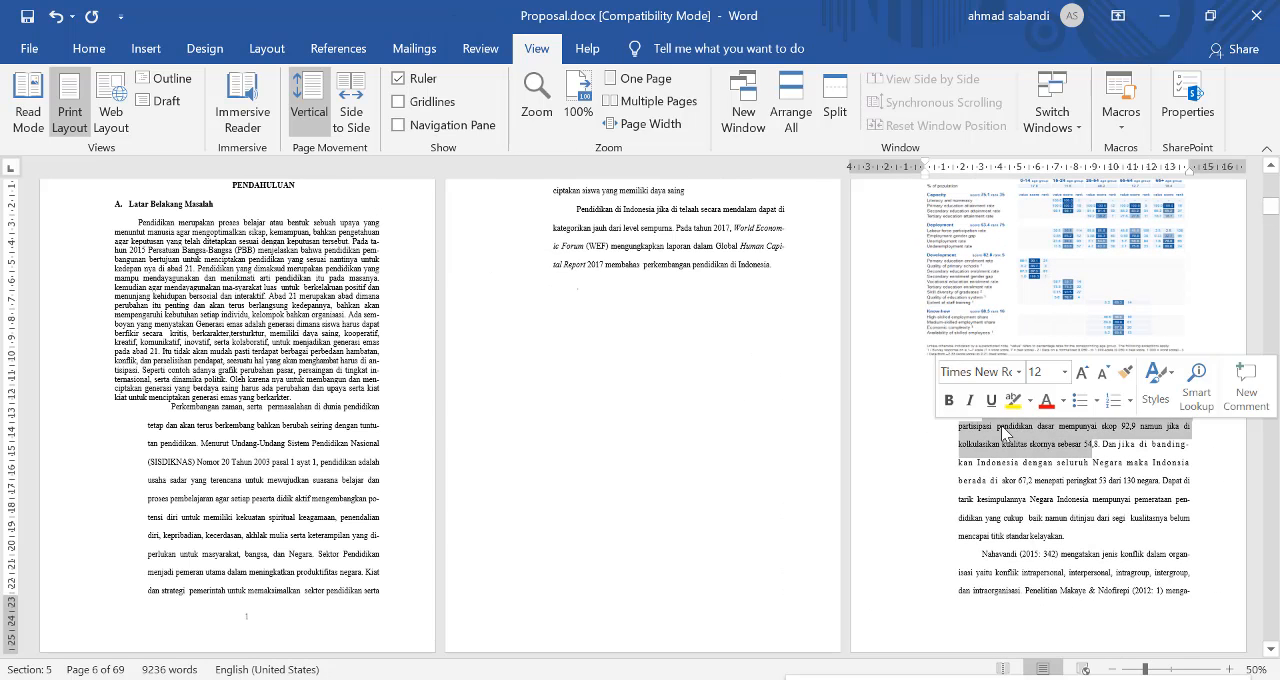
pyautogui.click(1002, 430)
pyautogui.moveTo(974, 405); pyautogui.dragTo(1106, 540)
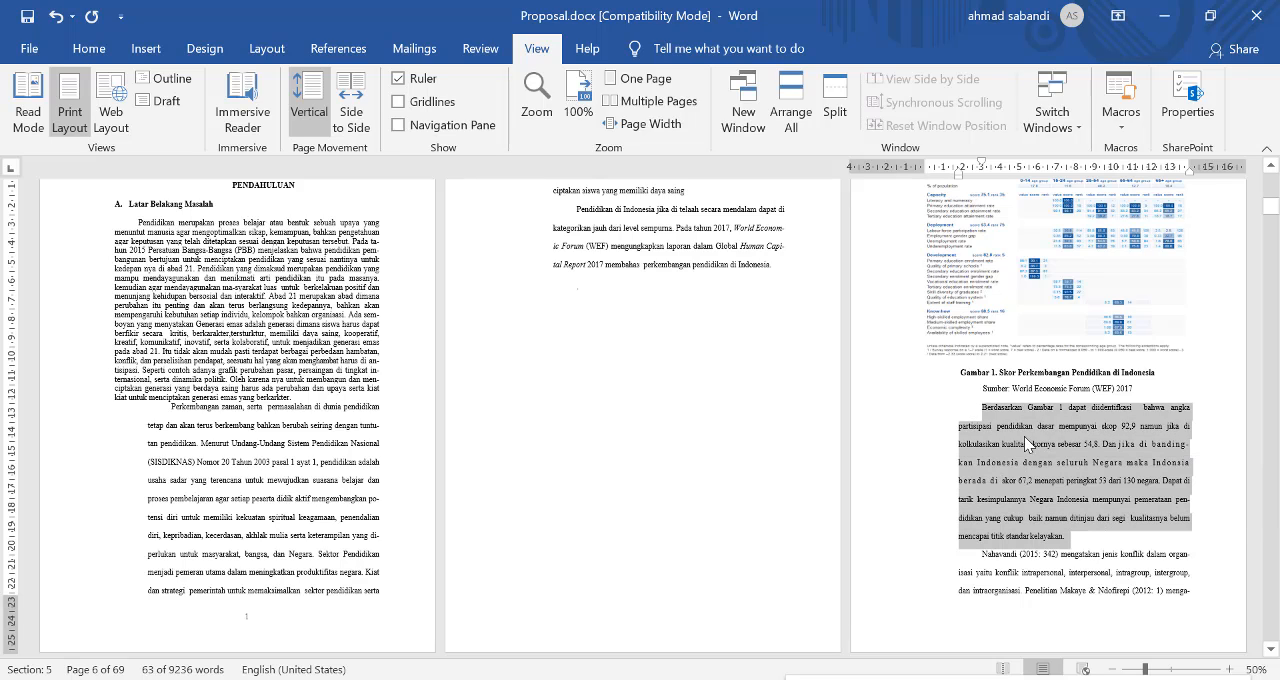
pyautogui.moveTo(1024, 436); pyautogui.dragTo(850, 322)
pyautogui.moveTo(650, 310); pyautogui.dragTo(679, 277)
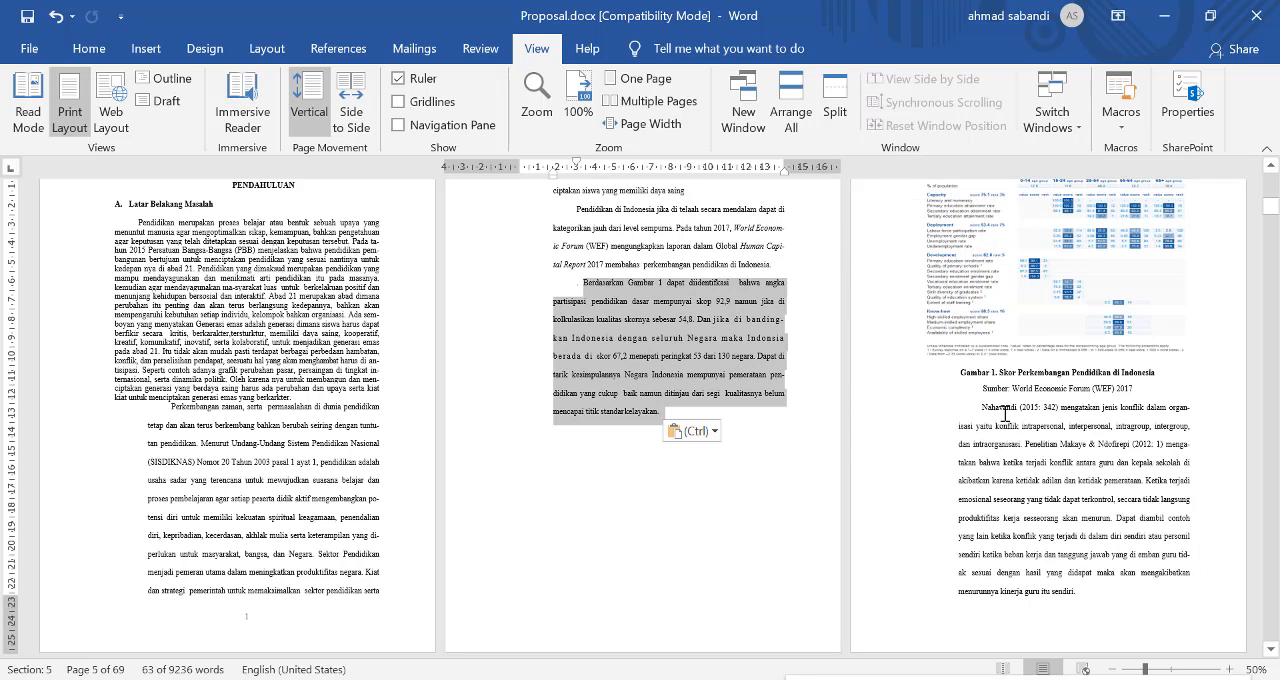
# Step: Move the paragraph about "jenis konflik" from below the Gambar 1 source line to directly after the "Berdasarkan Gambar 1" paragraph
pyautogui.moveTo(983, 410); pyautogui.dragTo(1084, 597)
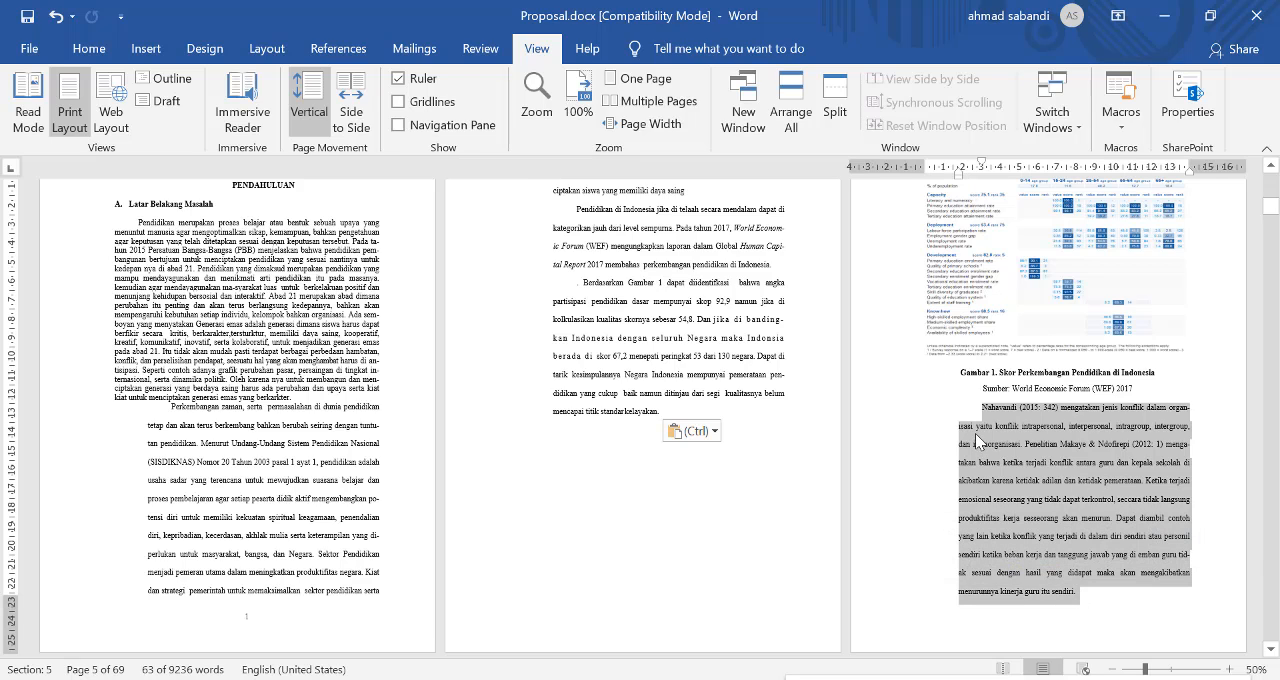
pyautogui.moveTo(978, 441); pyautogui.dragTo(649, 437)
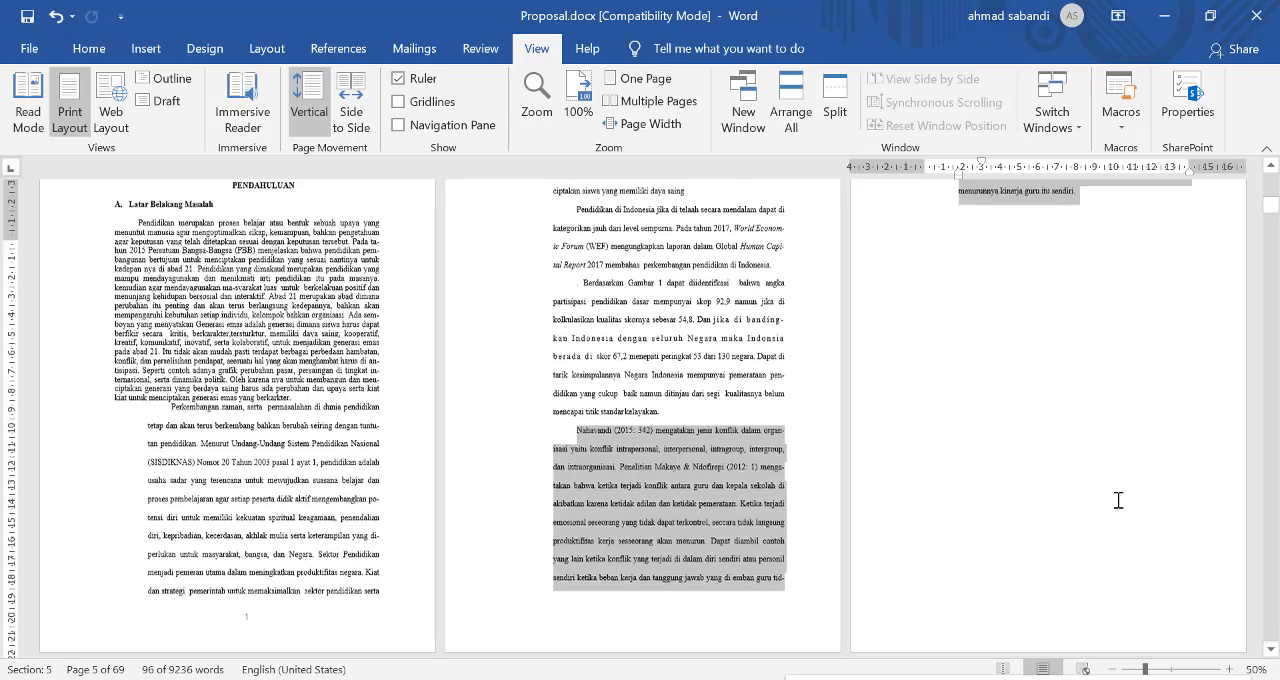
pyautogui.scroll(-3, 971, 496)
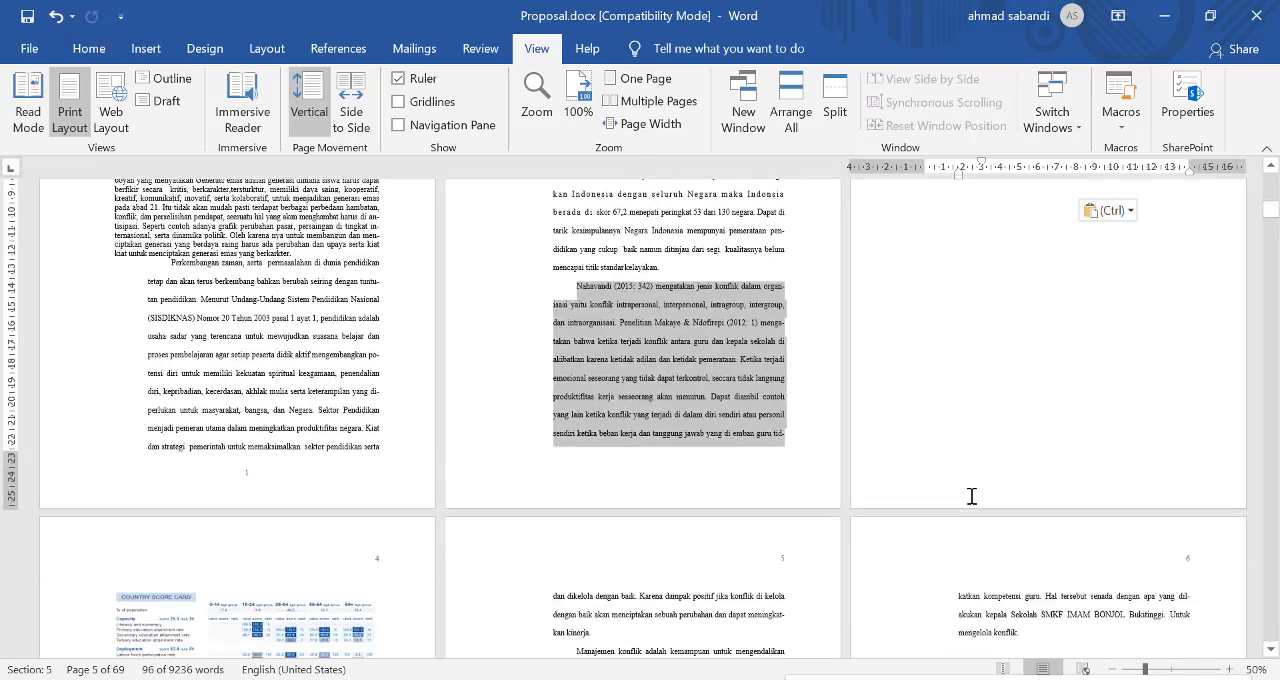
pyautogui.scroll(-2, 971, 496)
# Step: Examine the empty space on page 3 between the end of the moved text and the Gambar 1 picture on page 4
pyautogui.click(208, 574)
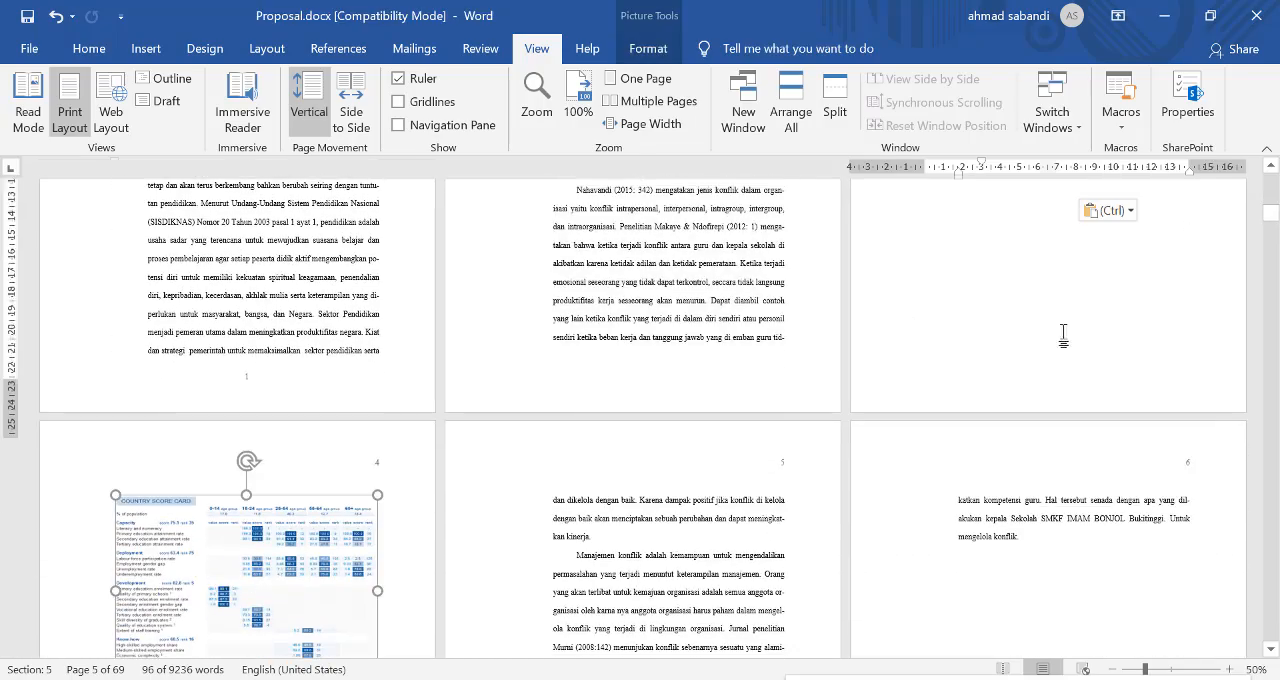
pyautogui.scroll(5, 1063, 337)
pyautogui.keyDown('ctrl'); pyautogui.scroll(8, 960, 289); pyautogui.keyUp('ctrl')
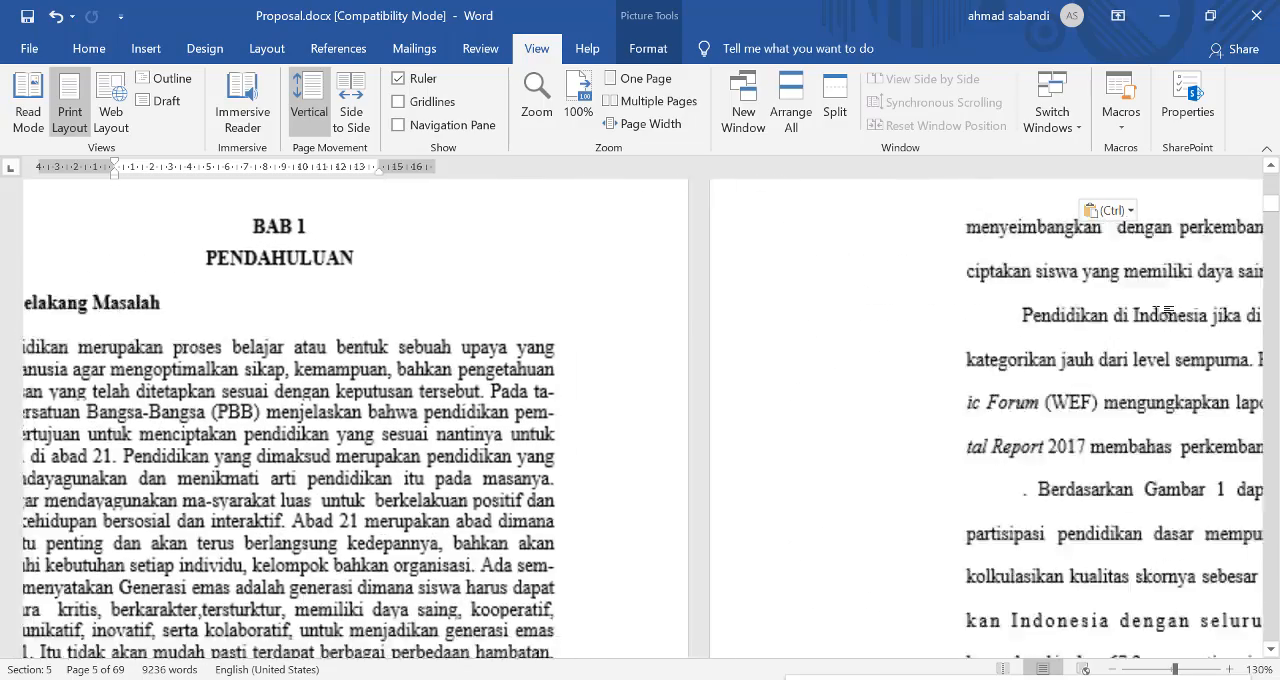
pyautogui.scroll(-6, 1120, 390)
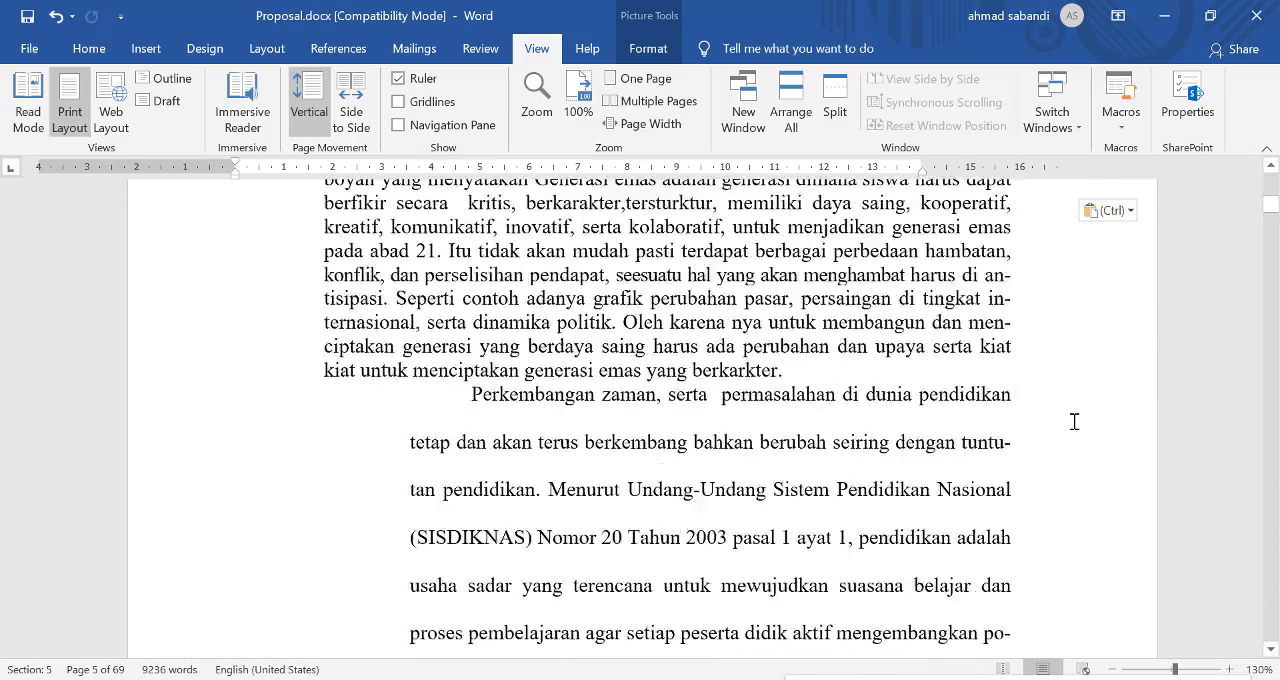
pyautogui.keyDown('ctrl'); pyautogui.scroll(-8, 966, 423); pyautogui.keyUp('ctrl')
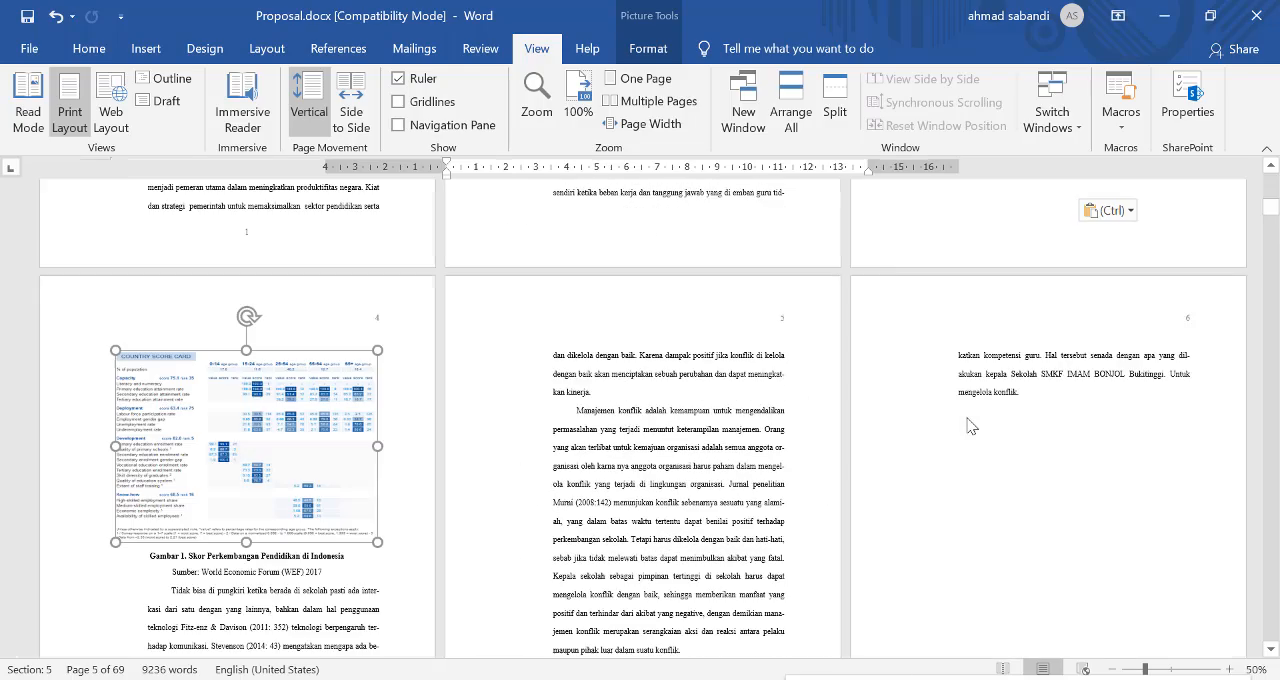
pyautogui.scroll(2, 458, 424)
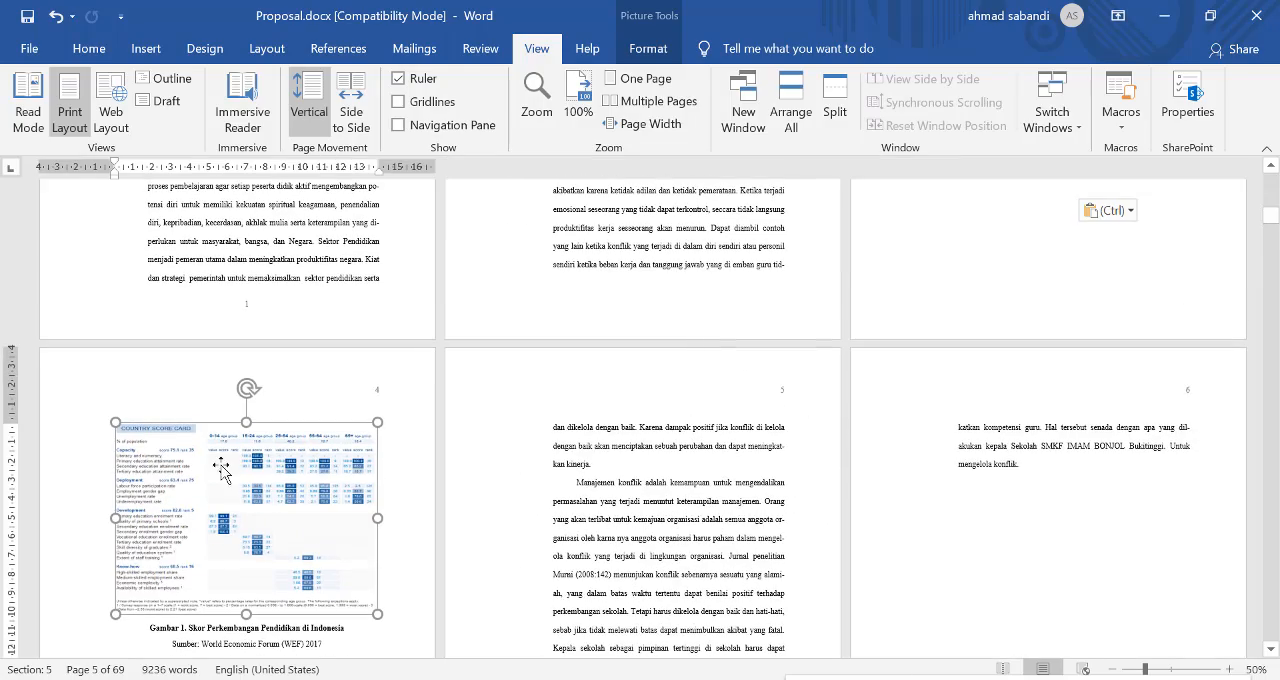
pyautogui.scroll(9, 1050, 303)
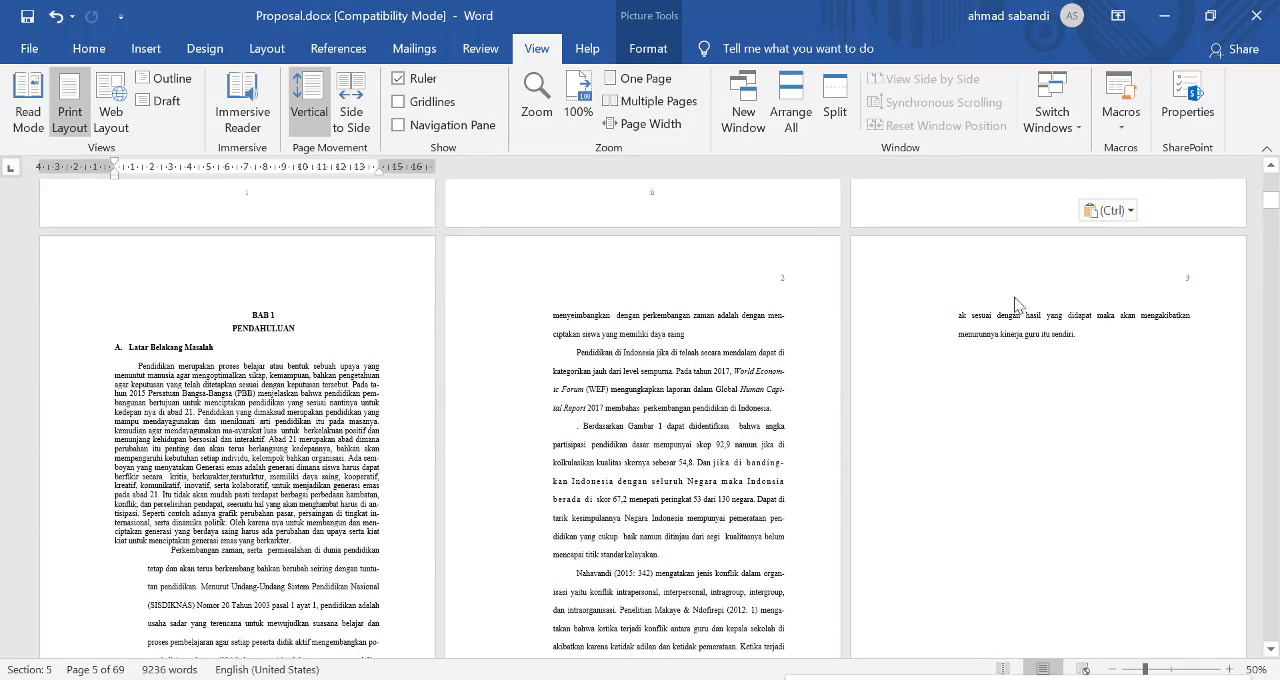
pyautogui.click(1020, 335)
pyautogui.scroll(4, 1143, 335)
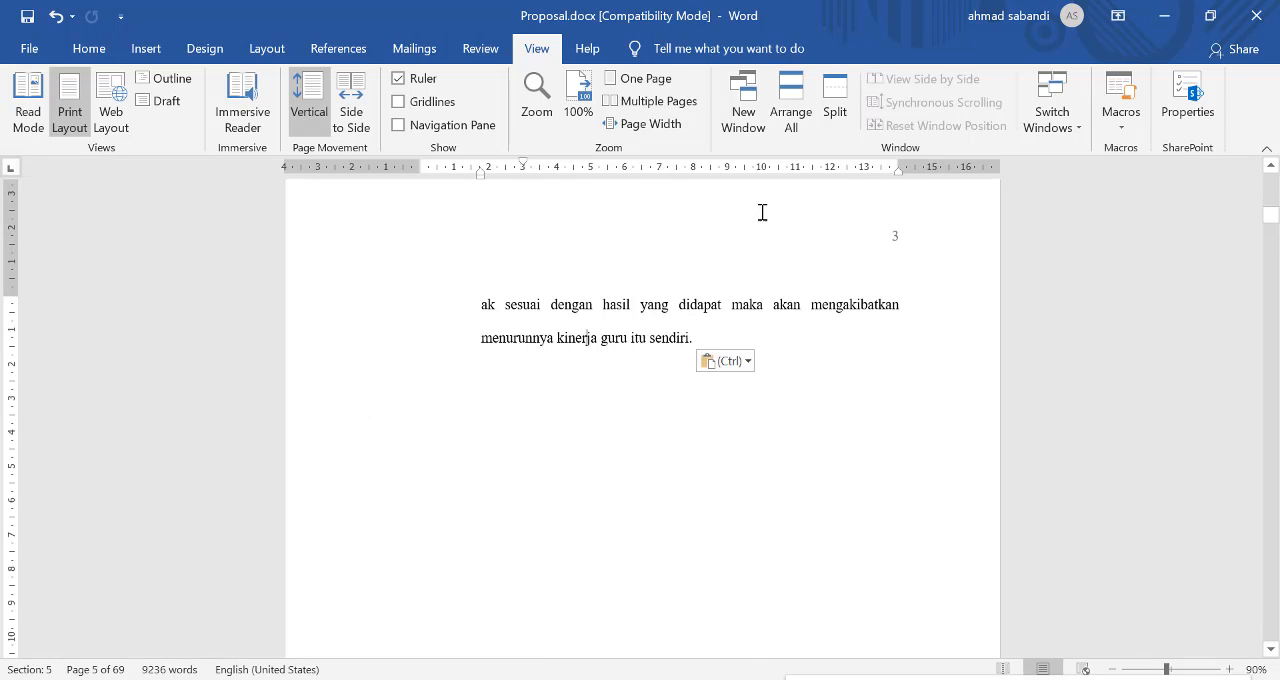
# Step: Show the paragraph marks and other hidden formatting symbols in the document
pyautogui.click(28, 46)
pyautogui.click(33, 57)
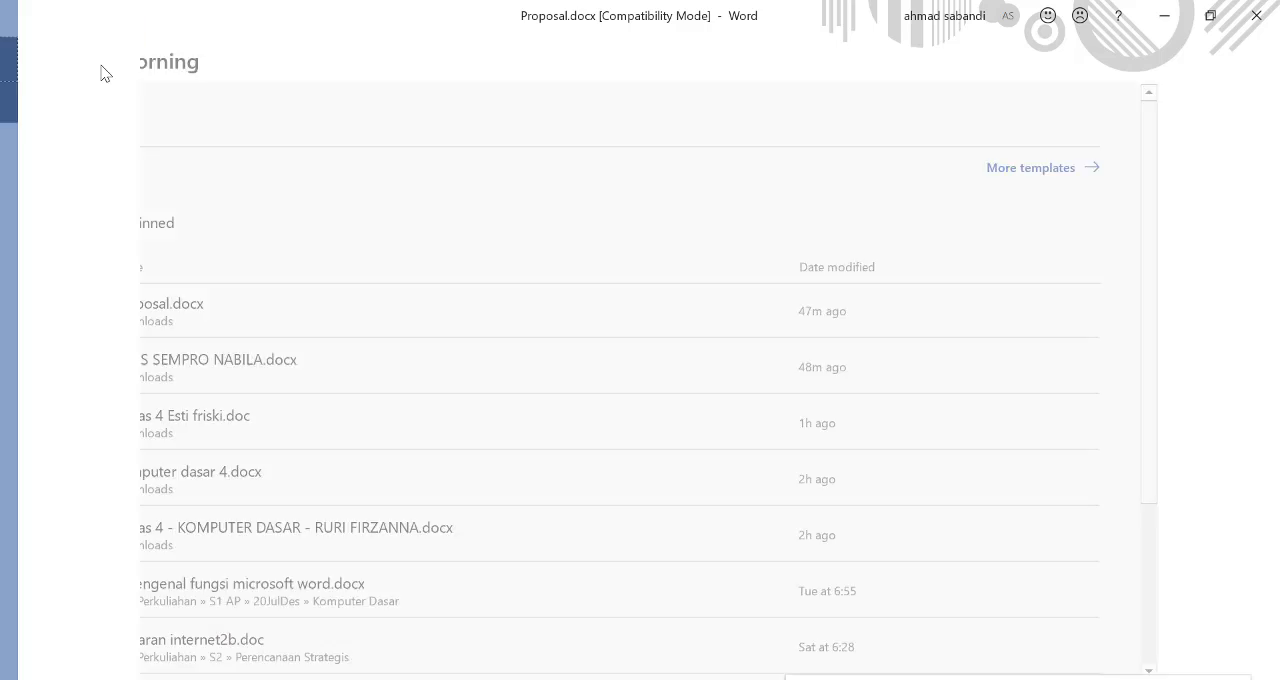
pyautogui.click(89, 48)
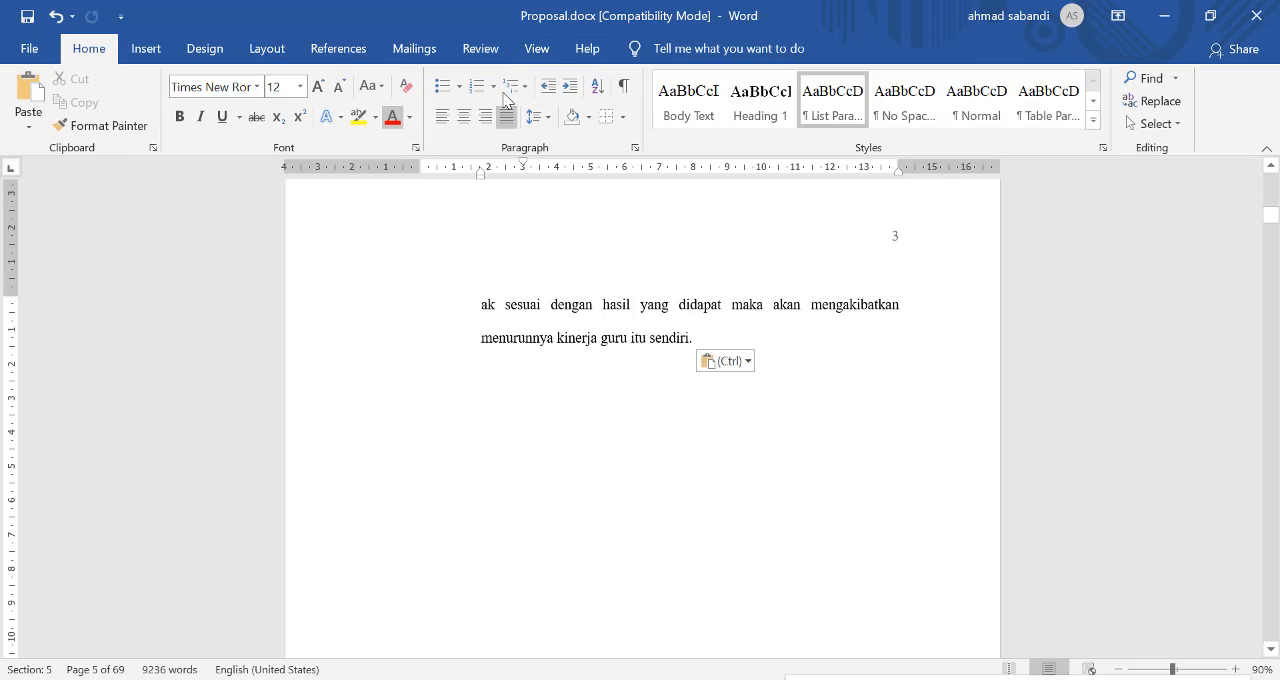
pyautogui.click(623, 86)
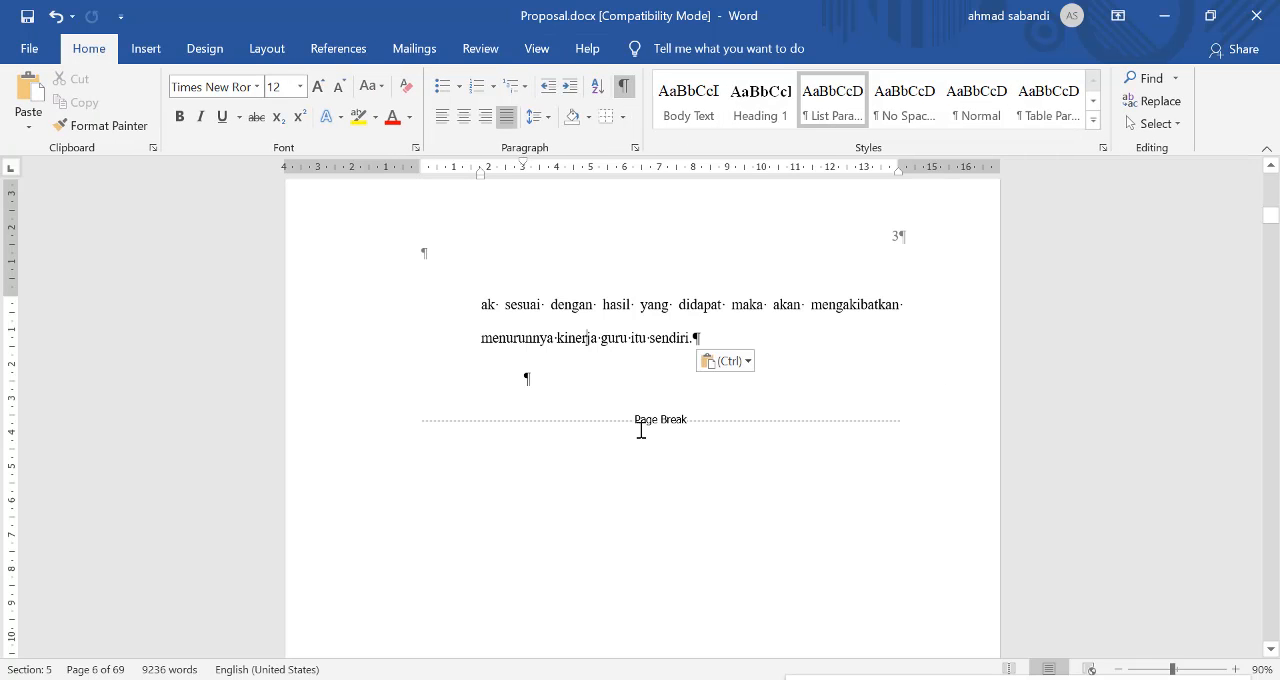
# Step: Delete the page break and the empty paragraph between "menurunnya kinerja guru itu sendiri." and the Gambar 1 picture
pyautogui.click(559, 420)
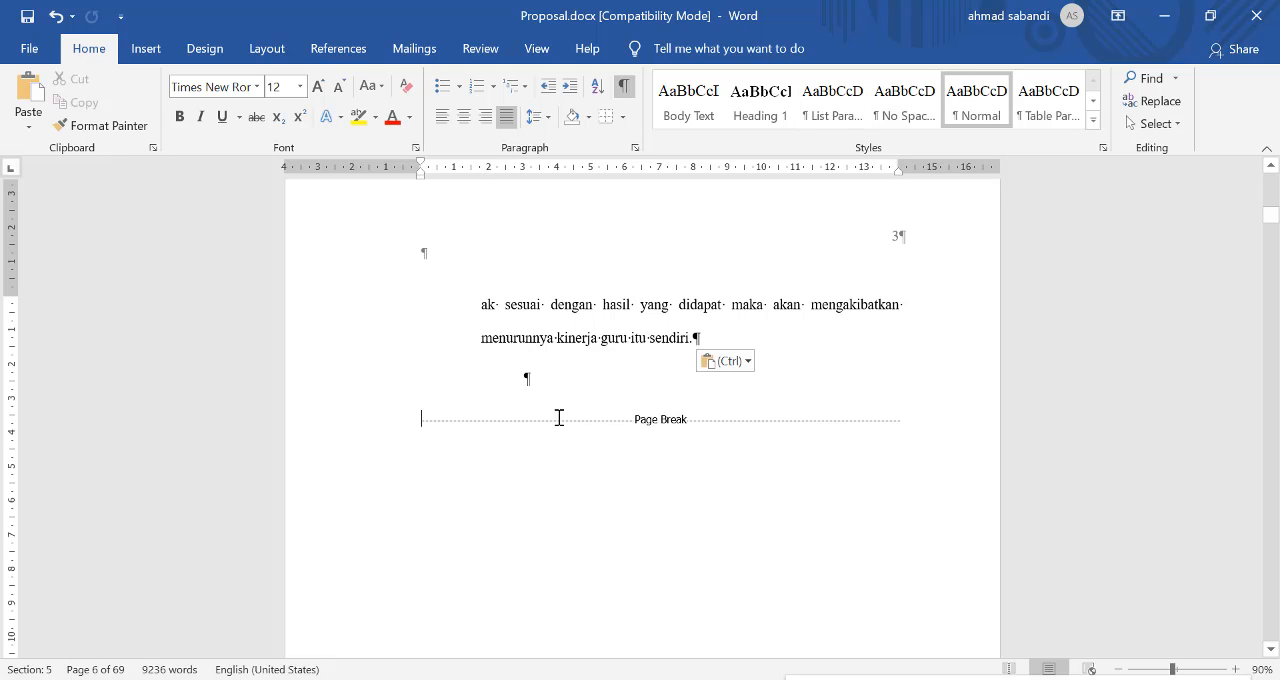
pyautogui.hotkey('ctrl', 'z')
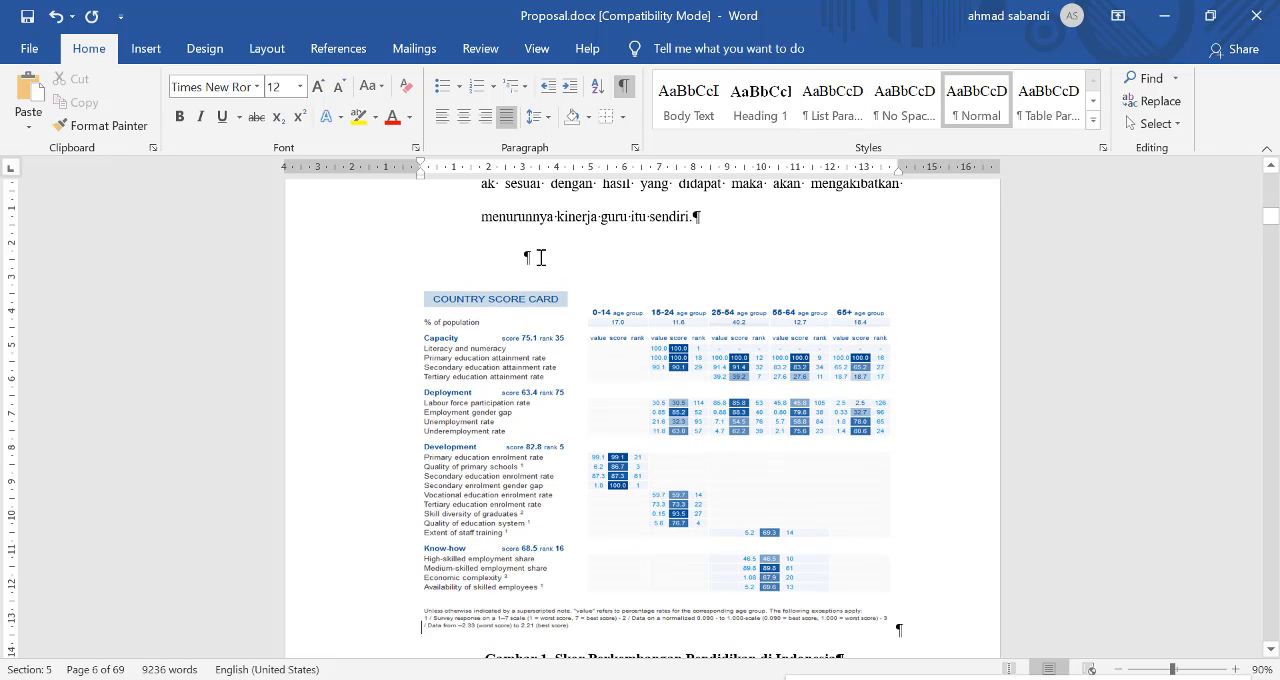
pyautogui.click(540, 258)
pyautogui.press('Delete')
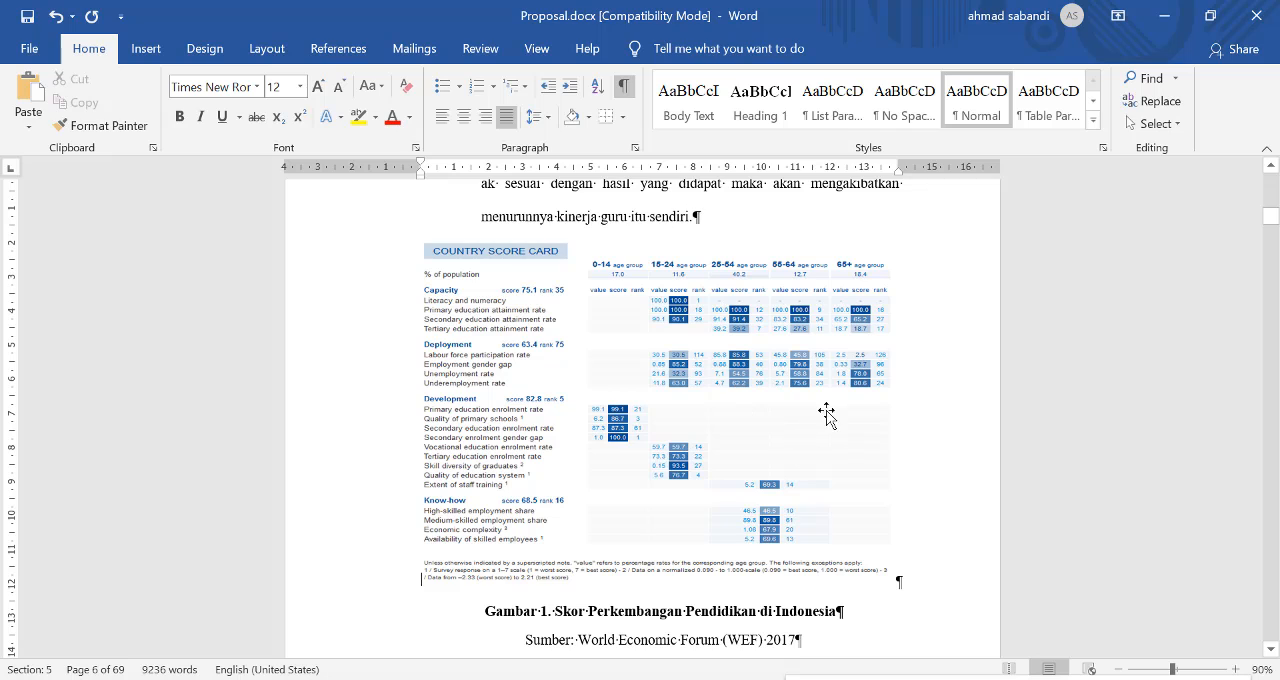
# Step: Select the Gambar 1 picture, then hide the ruler and show it again
pyautogui.click(753, 388)
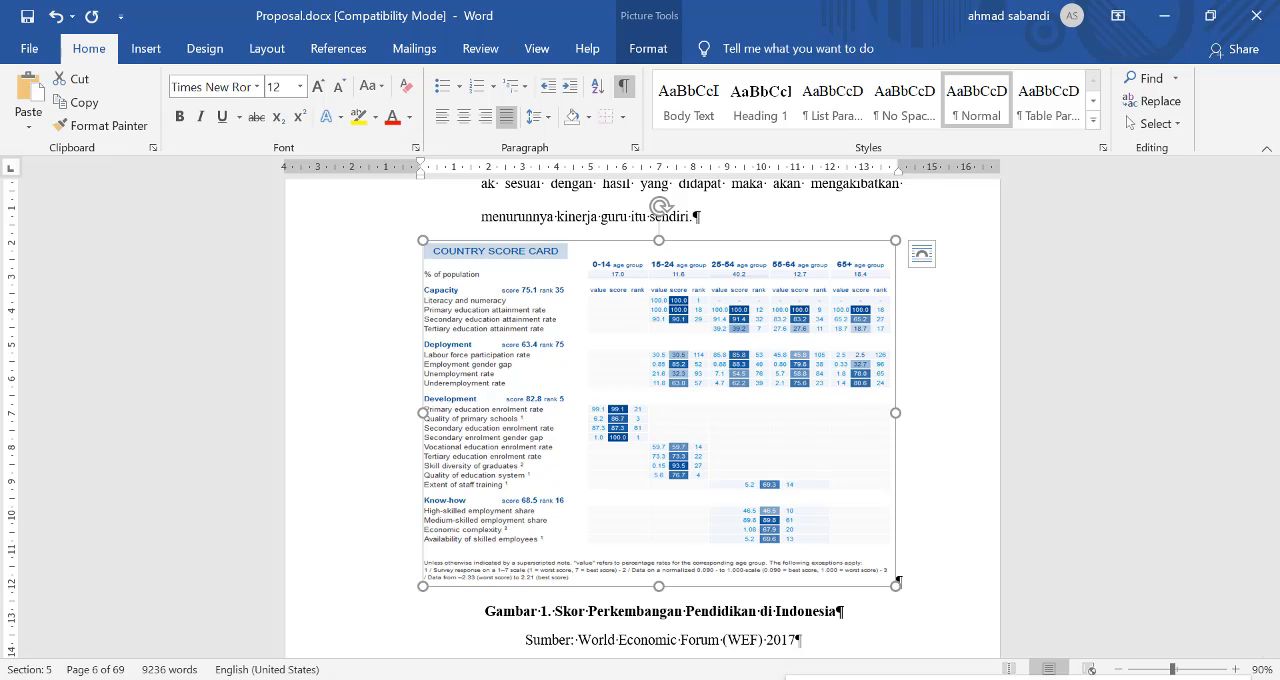
pyautogui.hotkey('alt', 'Tab')
pyautogui.keyDown('ctrl'); pyautogui.scroll(3, 575, 204); pyautogui.keyUp('ctrl')
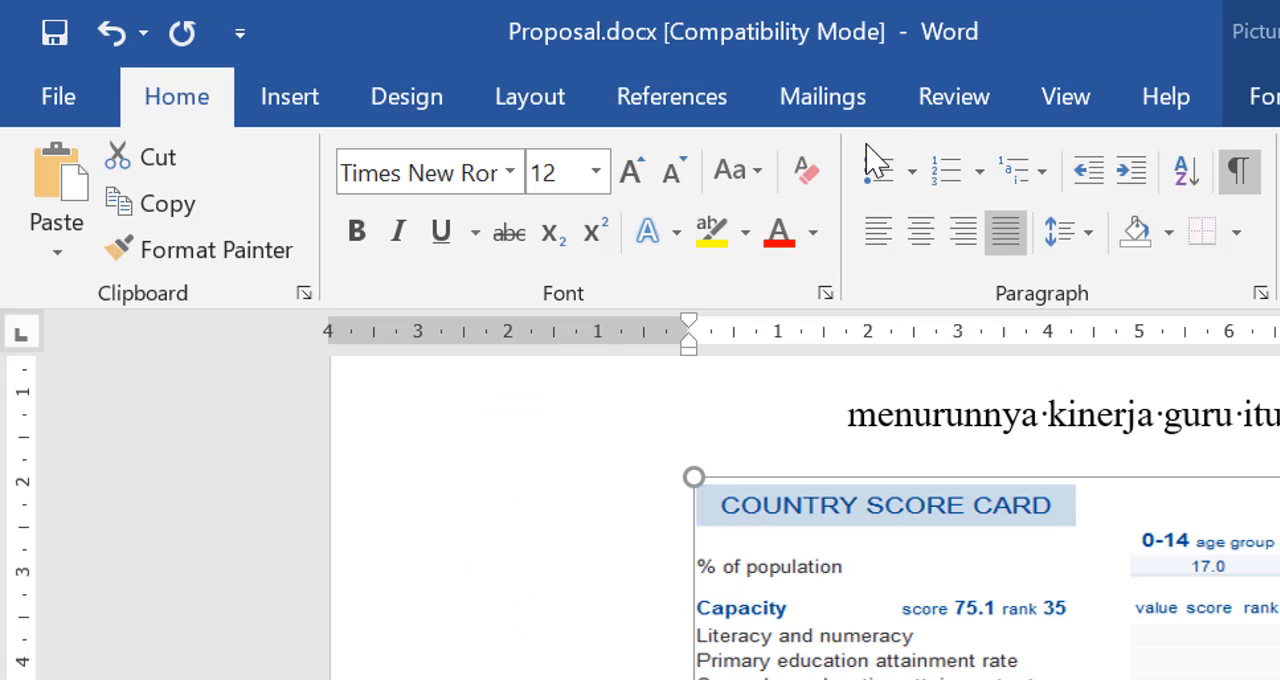
pyautogui.click(1057, 113)
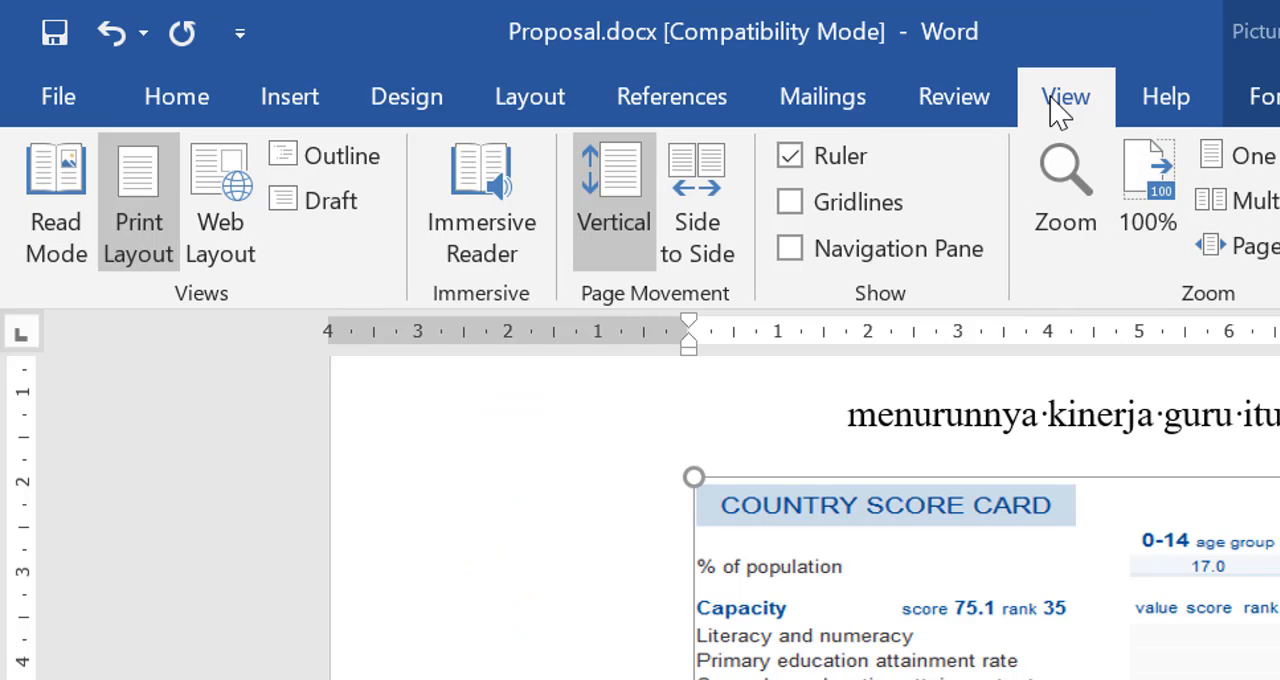
pyautogui.click(843, 183)
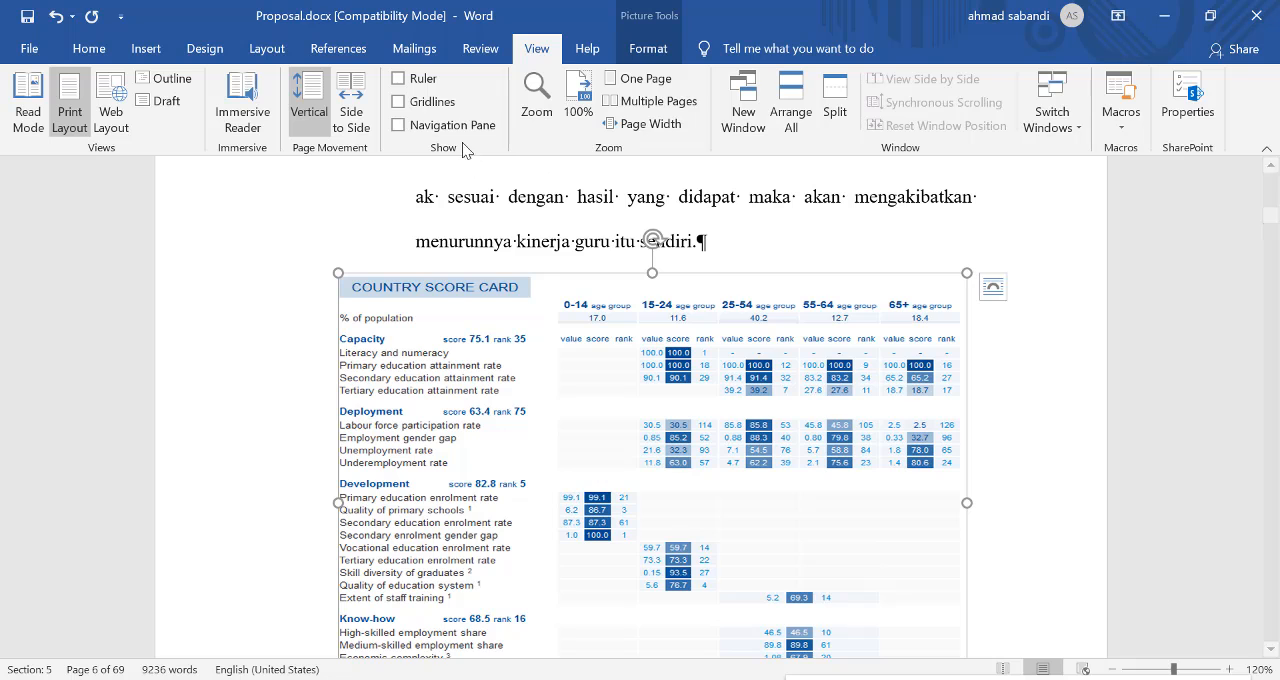
pyautogui.click(417, 85)
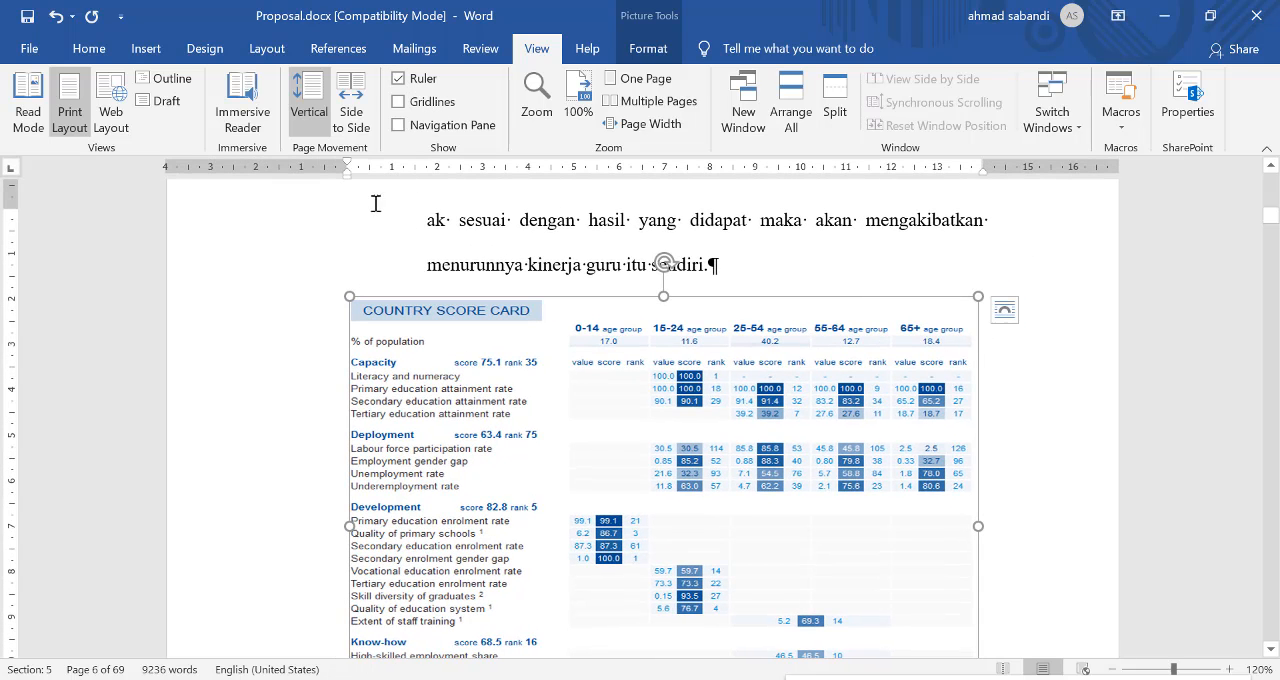
# Step: Set the left indent of the "Tidak bisa di pungkiri" paragraph below the Gambar 1 source line to 0, at the page's left margin
pyautogui.scroll(-3, 397, 502)
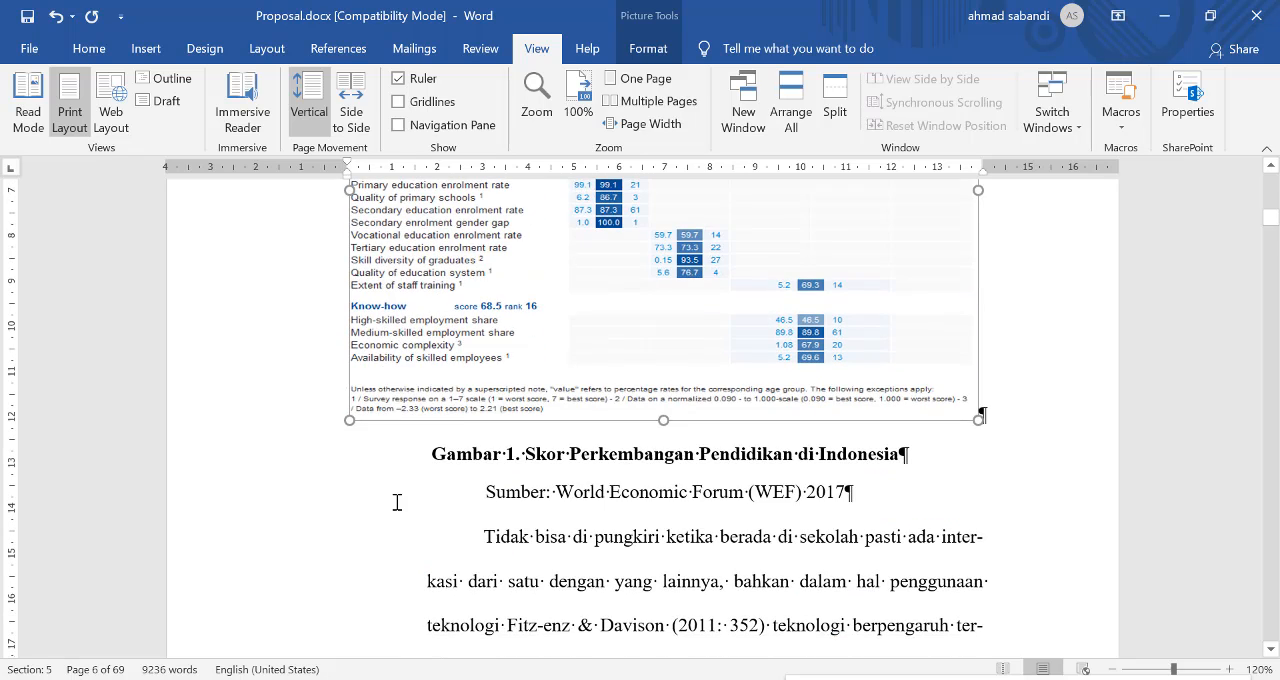
pyautogui.scroll(-2, 397, 502)
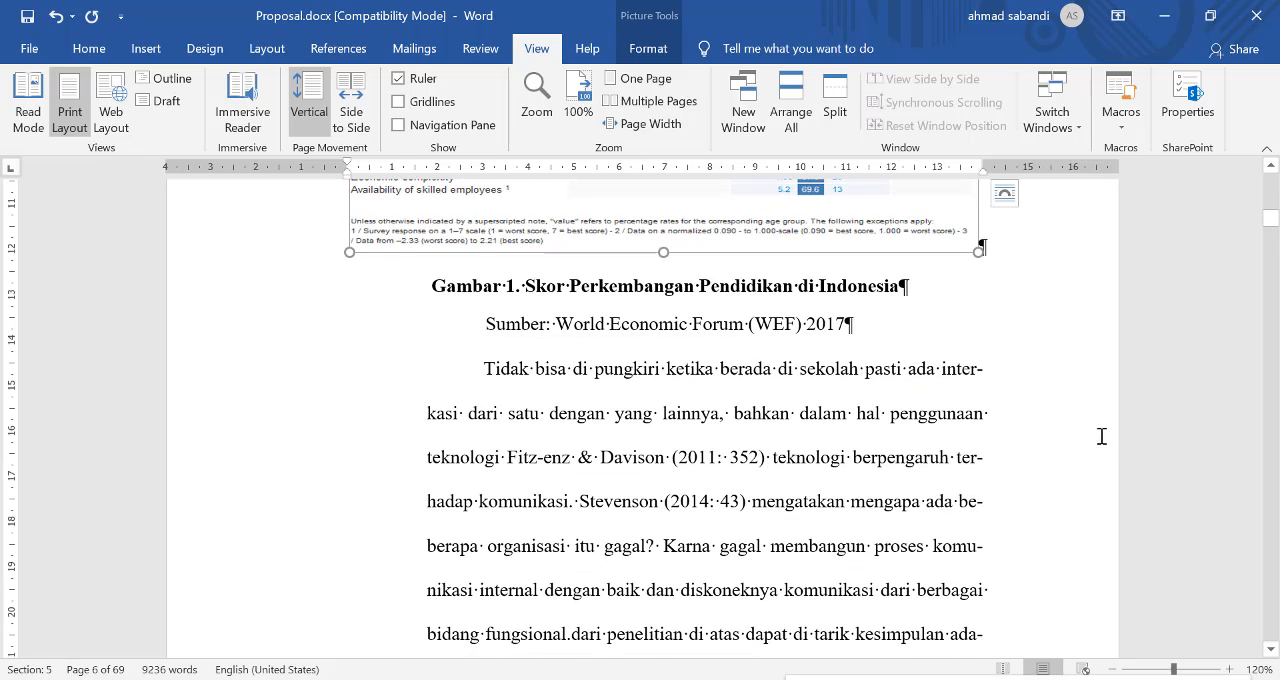
pyautogui.click(469, 445)
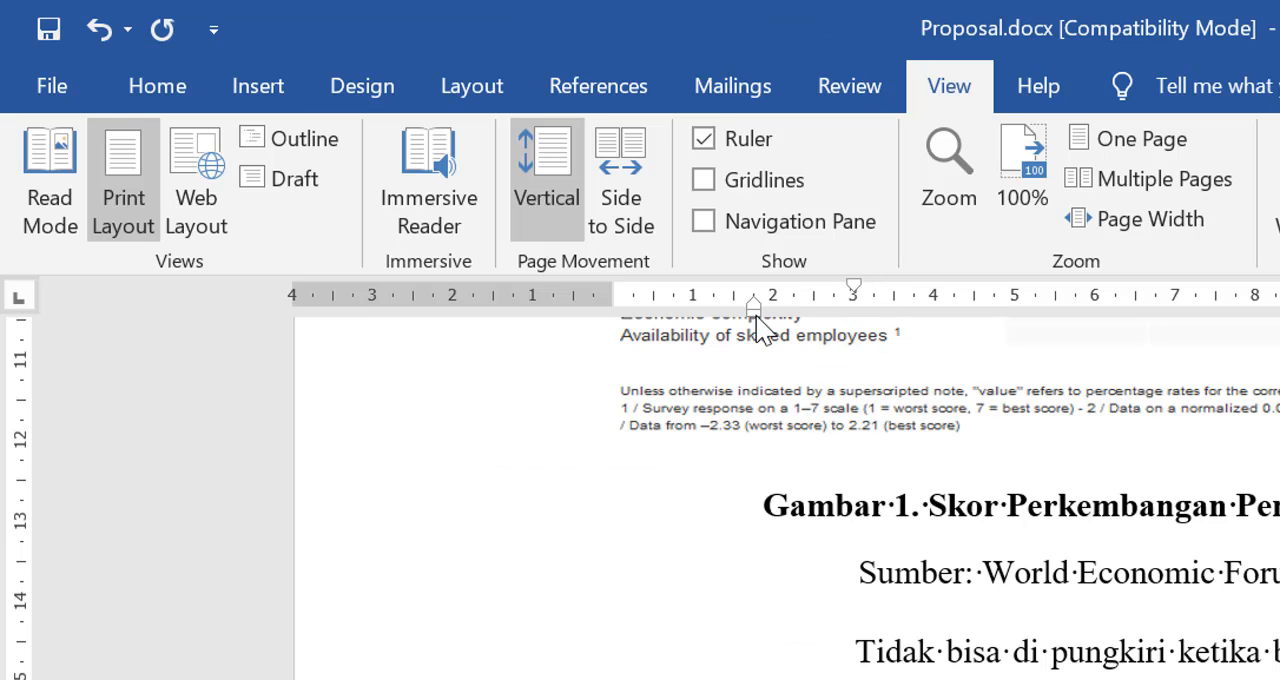
pyautogui.moveTo(754, 318); pyautogui.dragTo(614, 330)
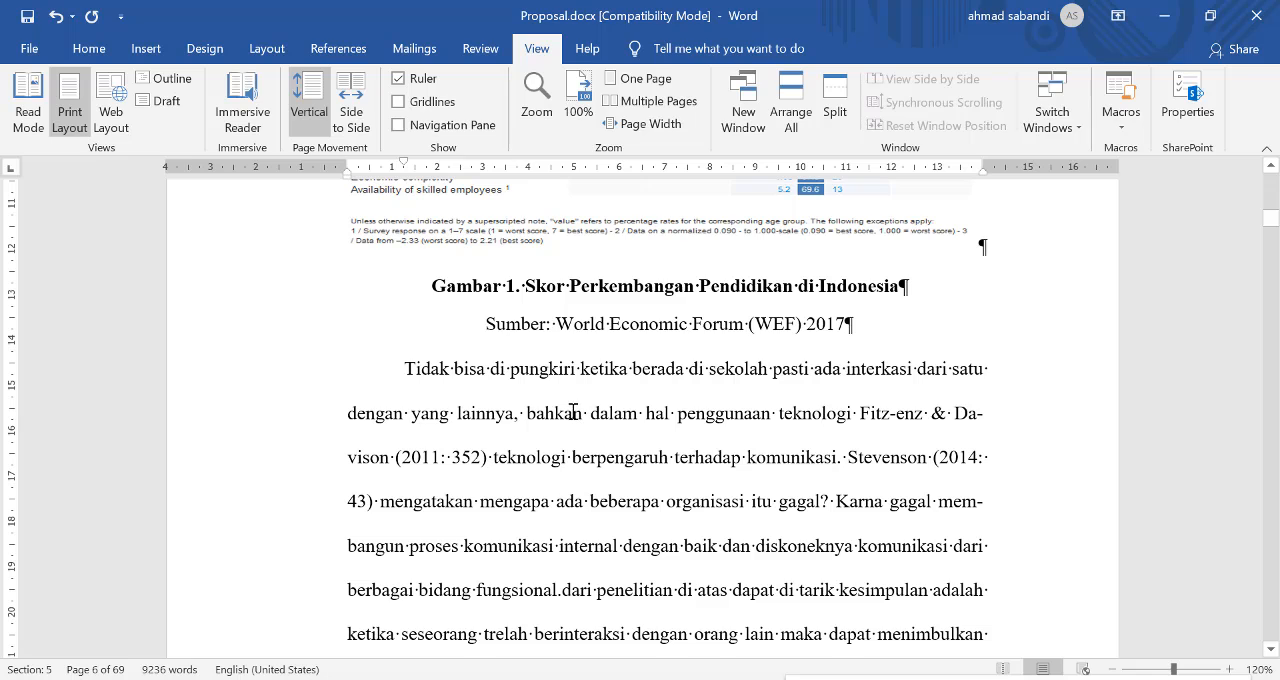
# Step: Copy the paragraph formatting of the text ending "meningkatkan kinerja." on page 4 to the "Manajemen konflik adalah" paragraph with Format Painter
pyautogui.scroll(-5, 548, 338)
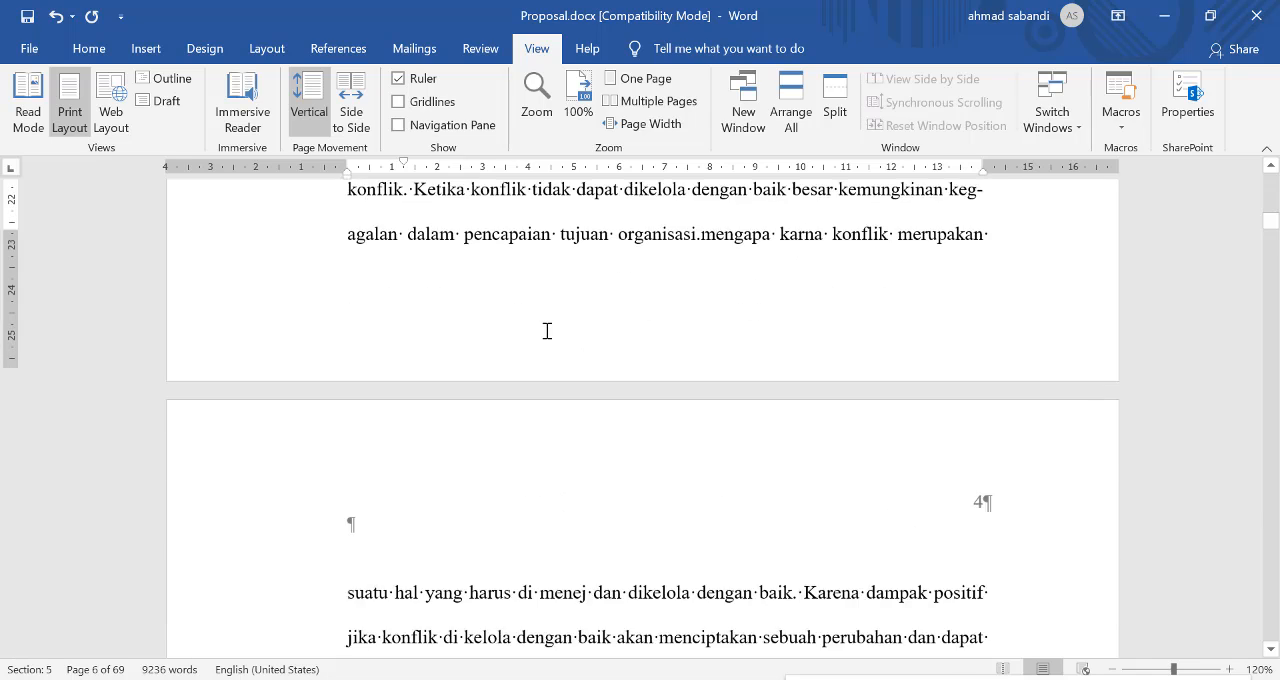
pyautogui.scroll(-4, 548, 338)
pyautogui.rightClick(540, 336)
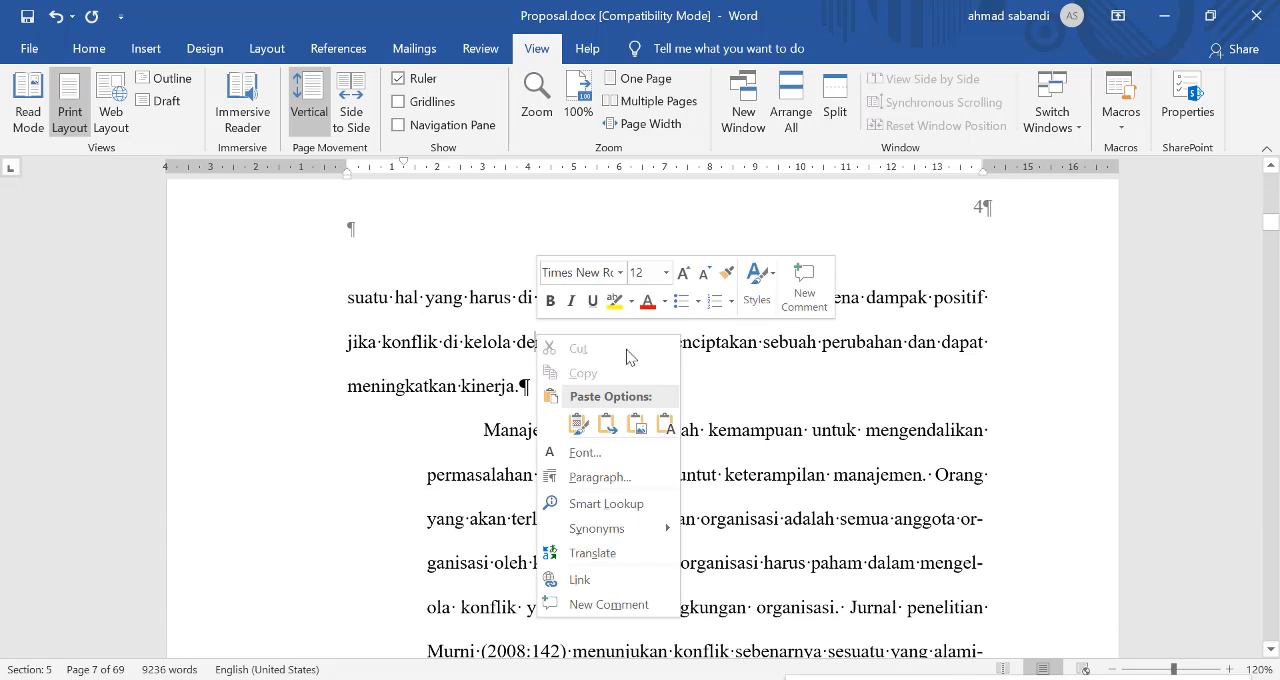
pyautogui.click(727, 272)
pyautogui.click(652, 519)
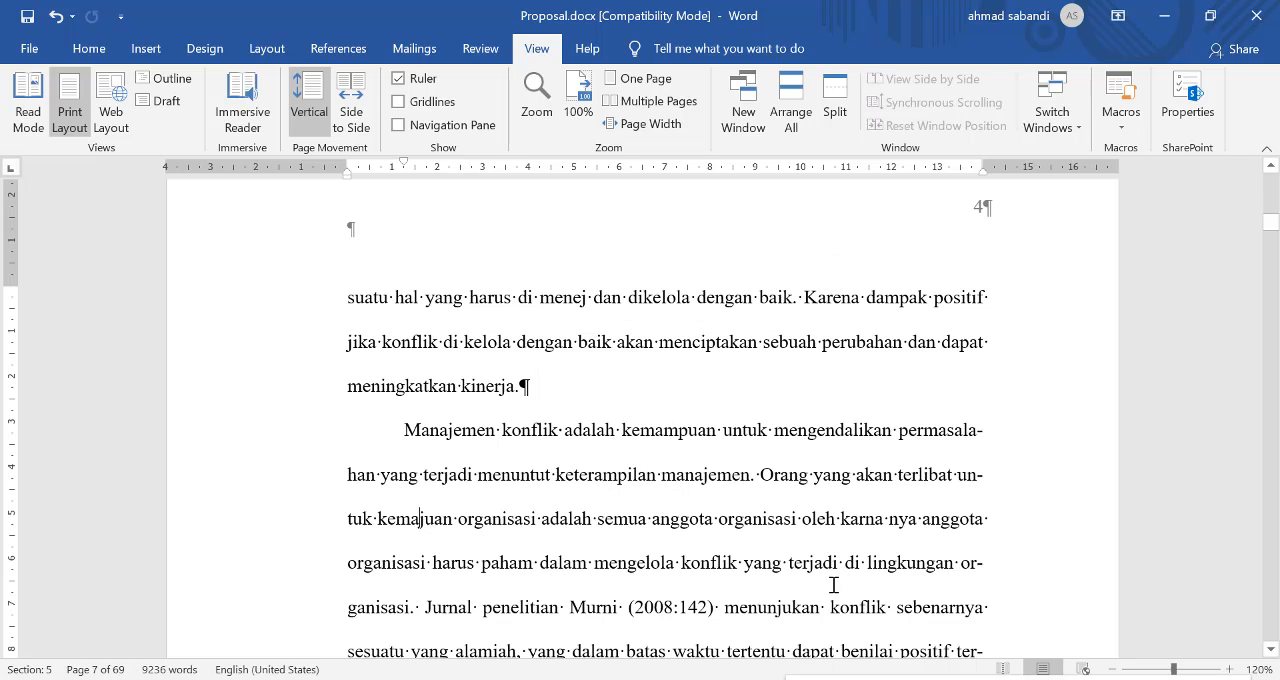
pyautogui.scroll(-8, 609, 460)
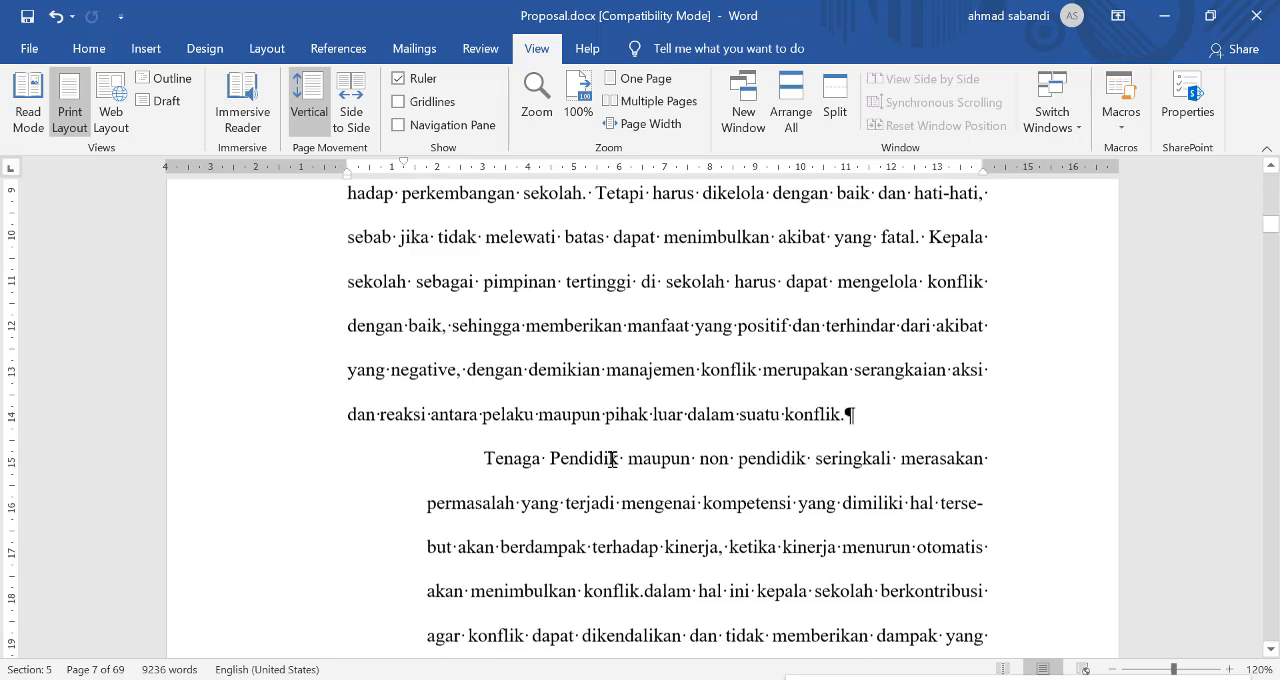
# Step: Copy the formatting of the "Manajemen konflik adalah" paragraph to the "Tenaga Pendidik maupun non pendidik" paragraph with Format Painter
pyautogui.rightClick(561, 360)
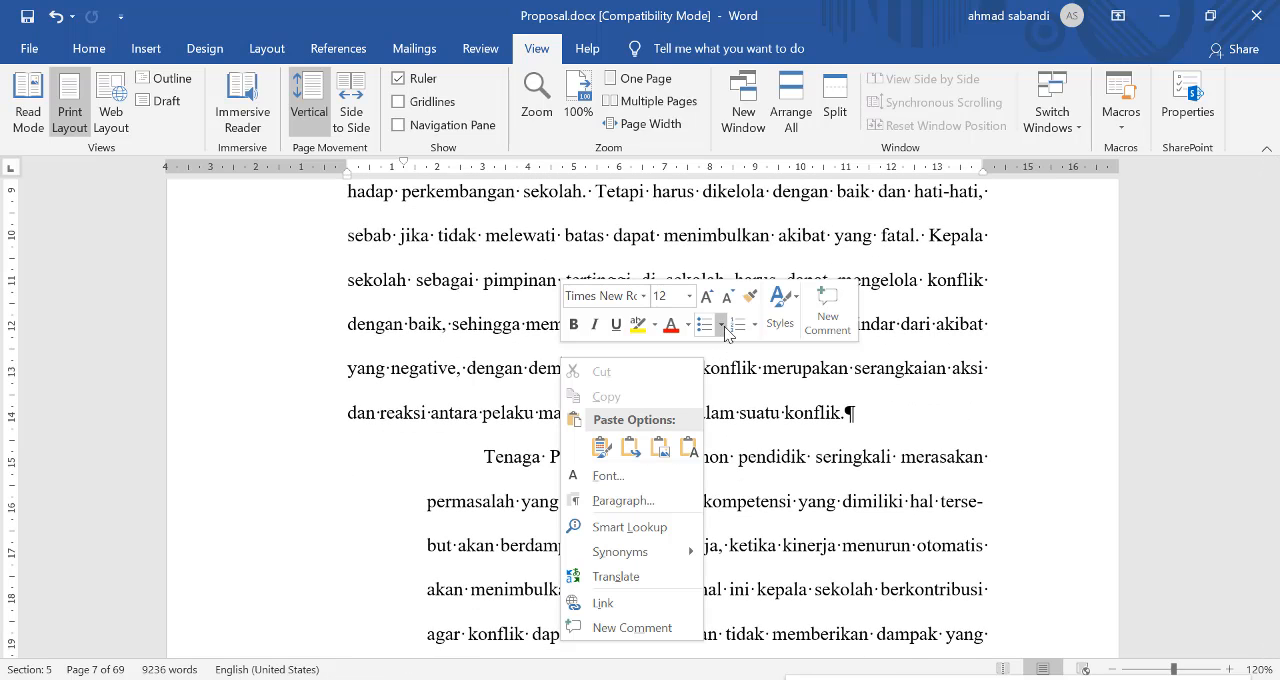
pyautogui.click(750, 296)
pyautogui.click(681, 508)
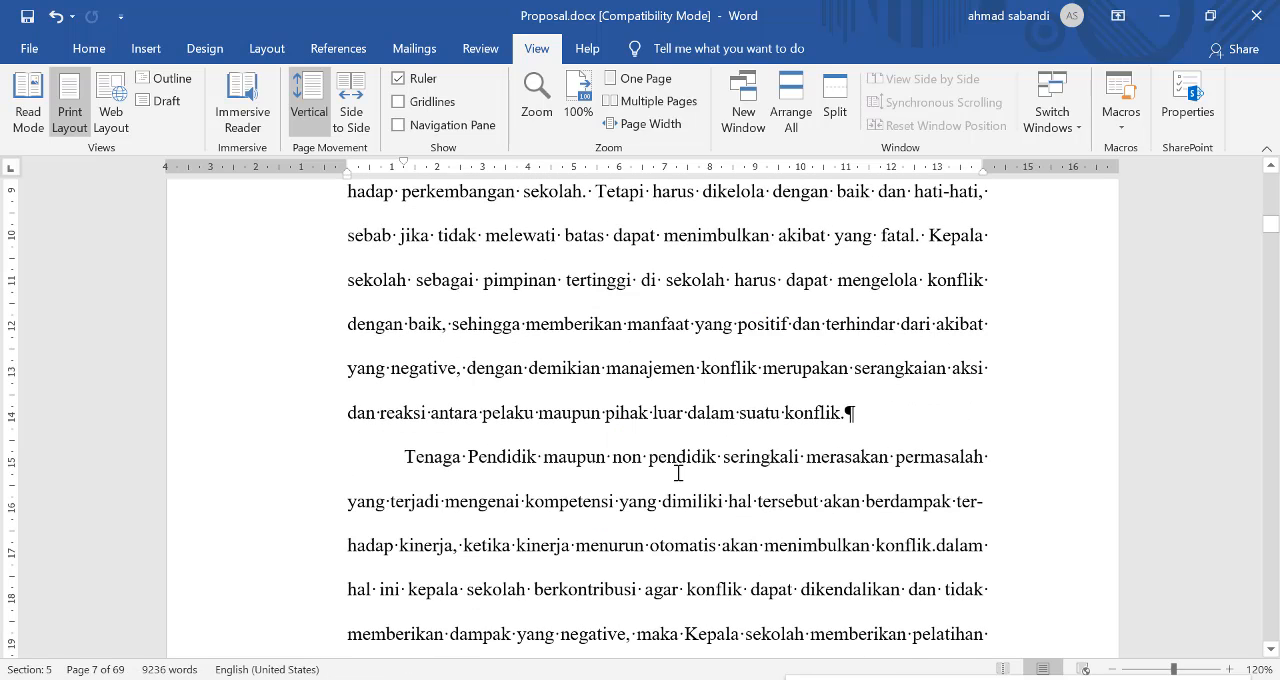
# Step: Show the gridlines and check the indents of the paragraphs from "Manajemen konflik" to "Semboyan Humas" against them
pyautogui.scroll(10, 678, 473)
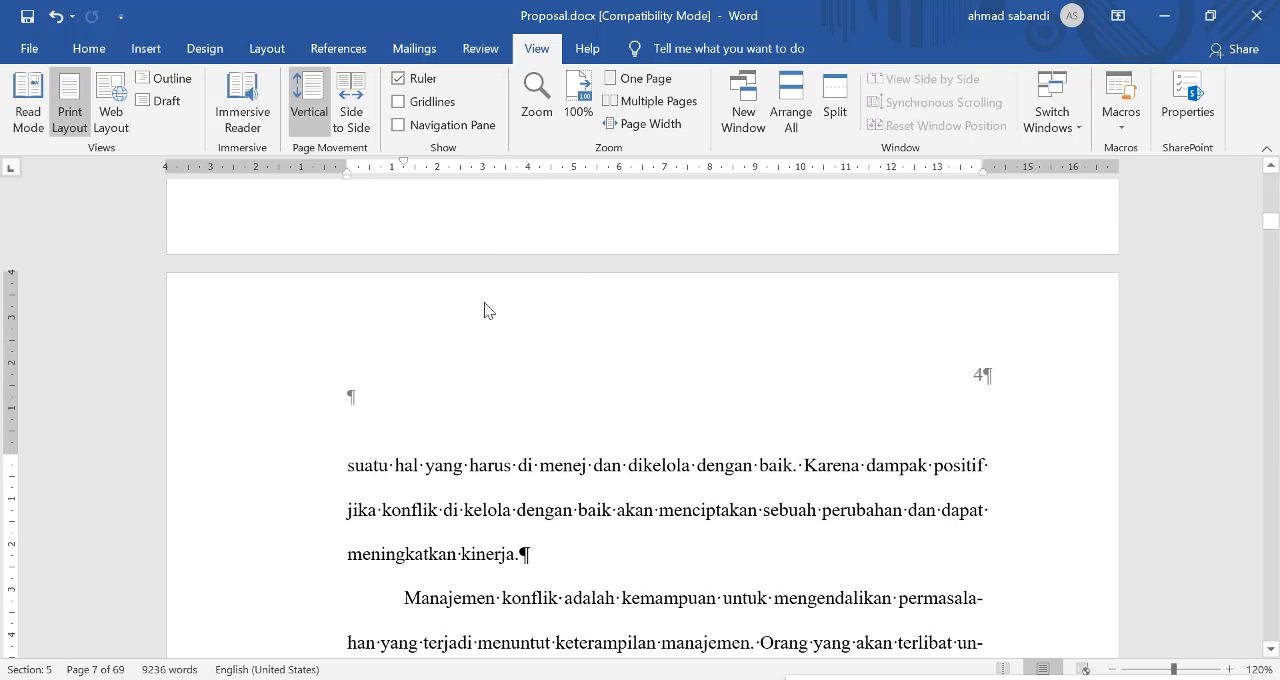
pyautogui.click(407, 106)
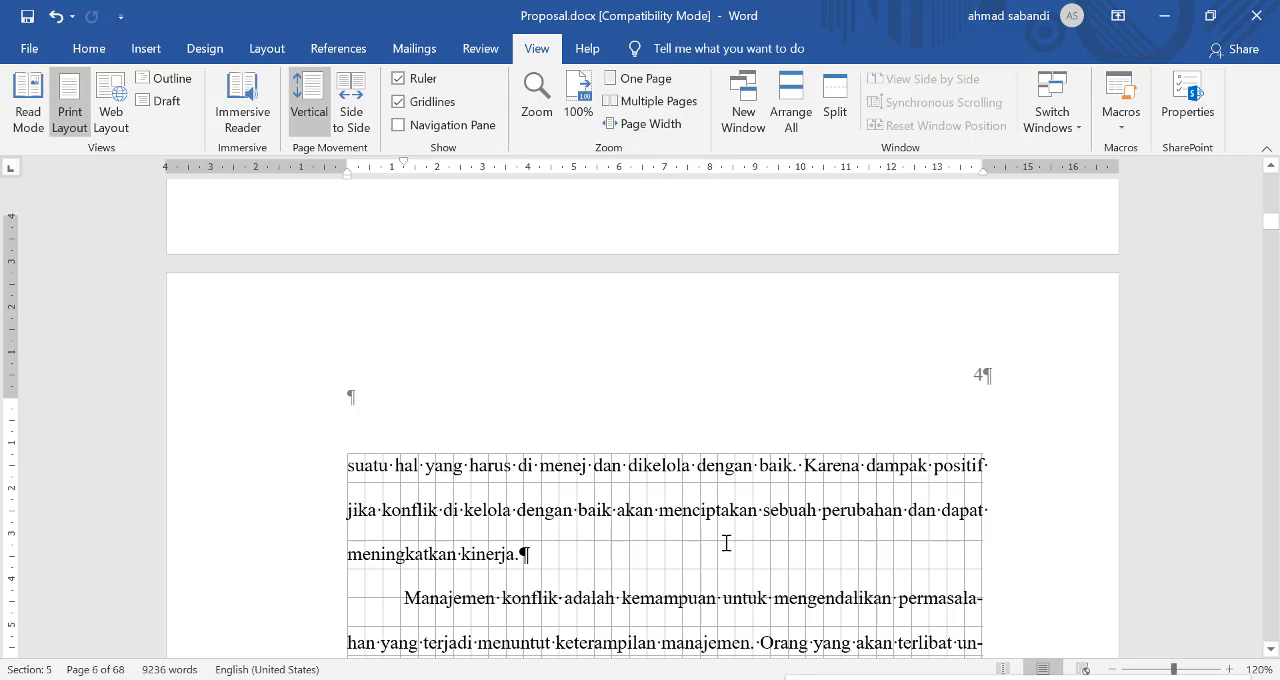
pyautogui.scroll(-3, 726, 543)
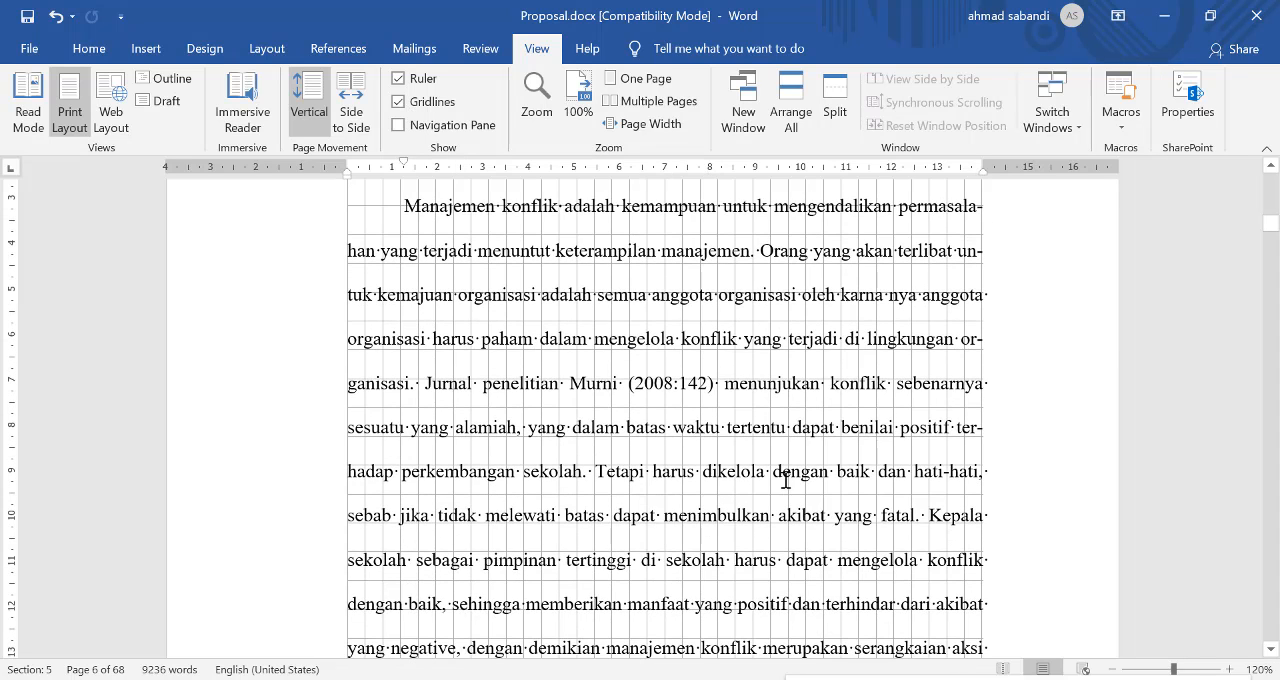
pyautogui.scroll(-2, 740, 480)
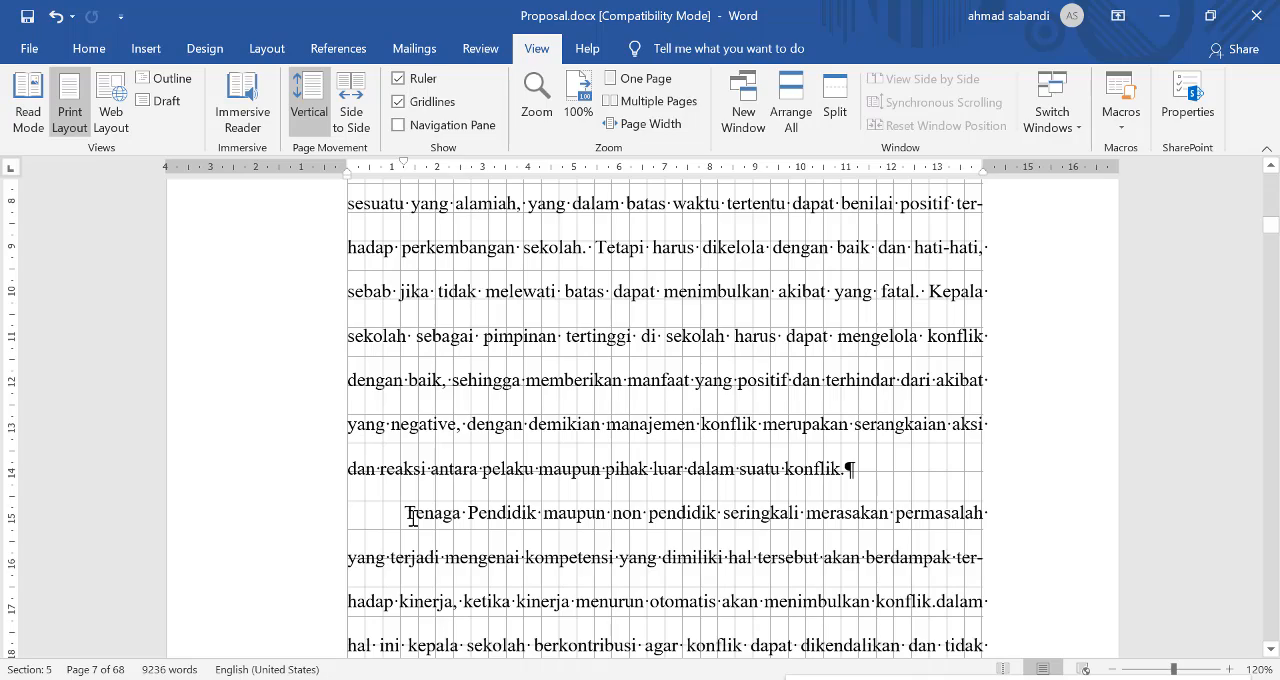
pyautogui.scroll(3, 412, 516)
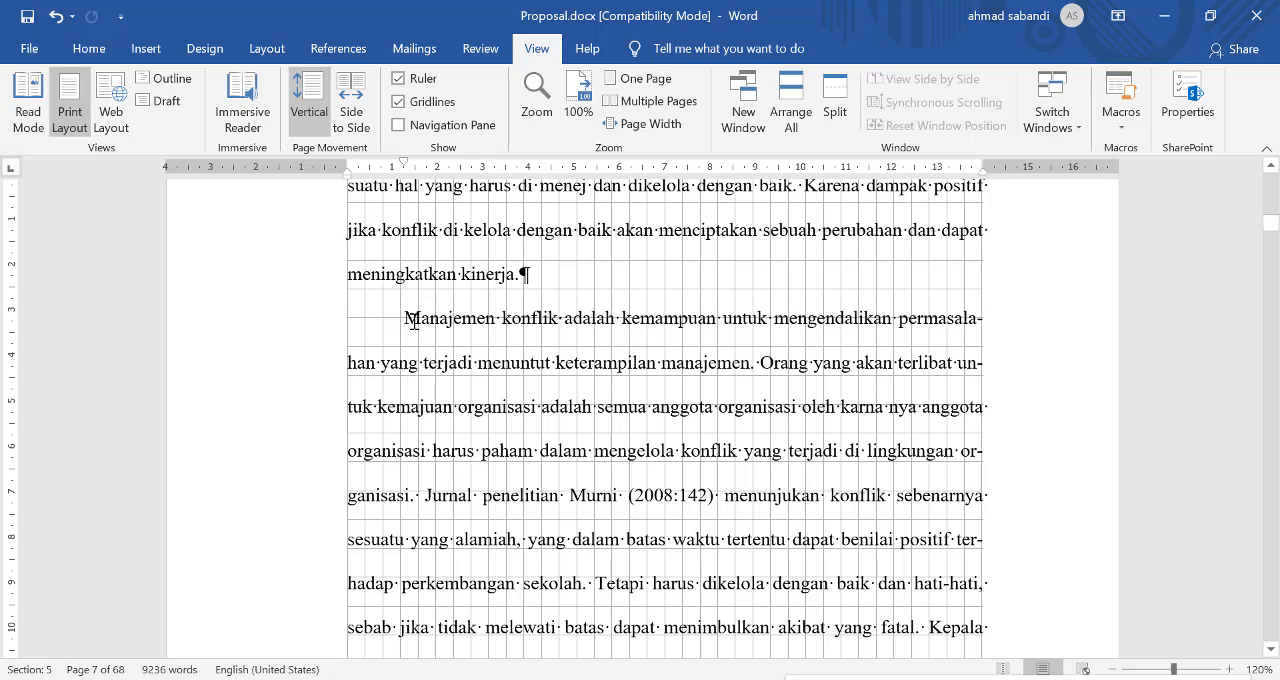
pyautogui.scroll(-5, 417, 330)
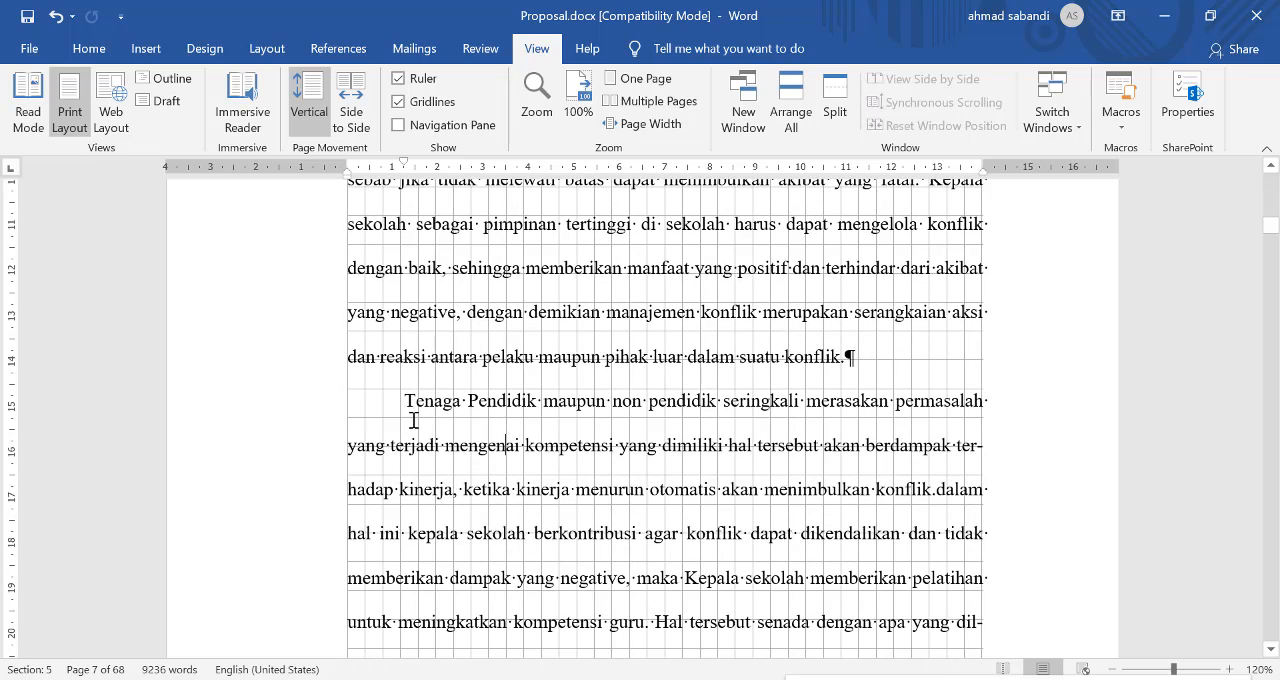
pyautogui.scroll(-6, 413, 420)
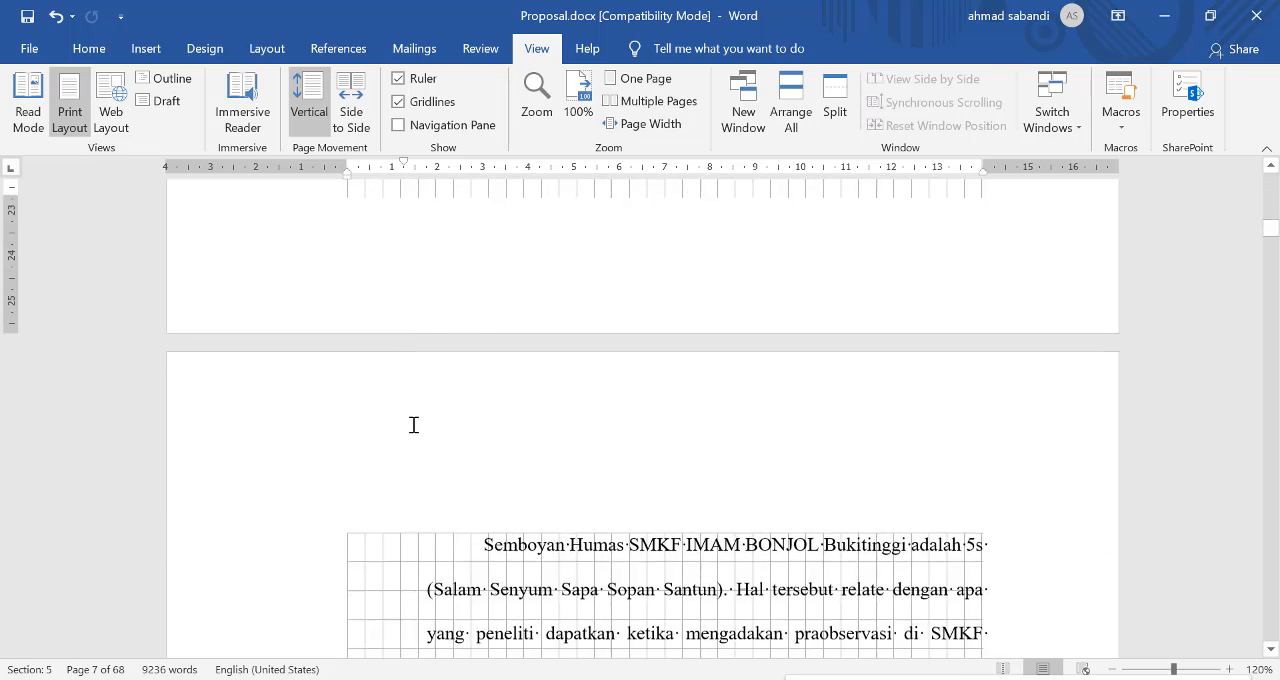
pyautogui.scroll(-2, 413, 425)
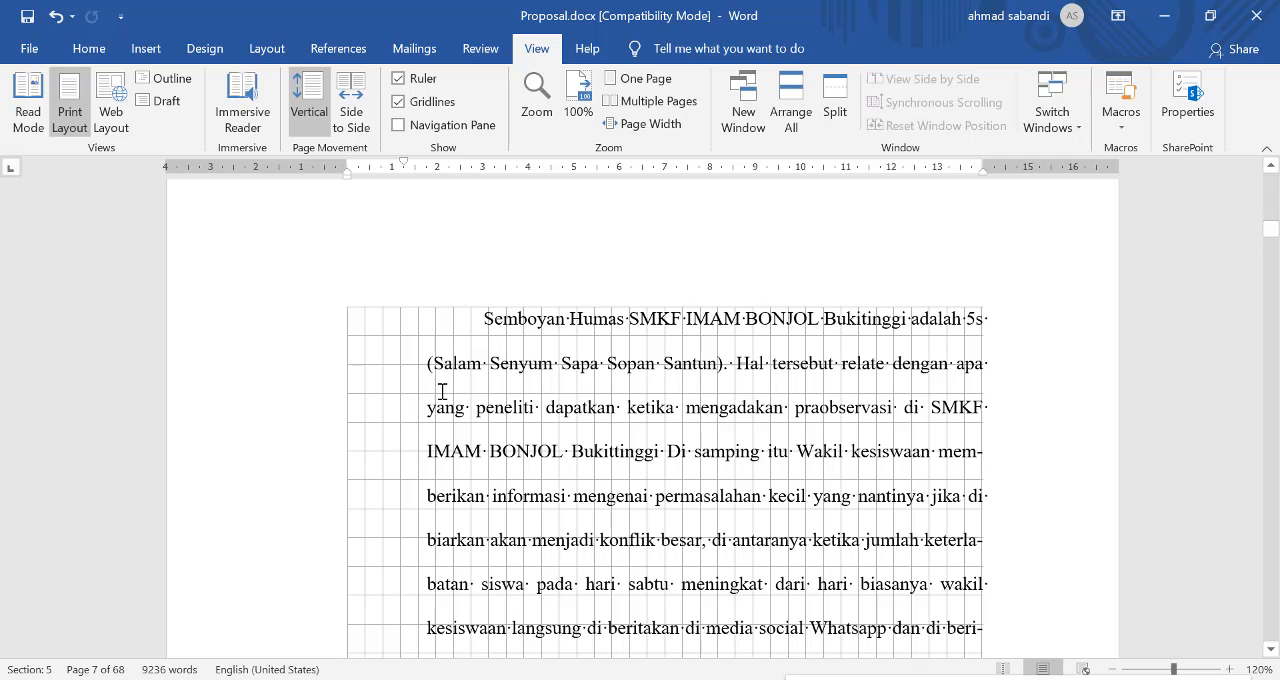
# Step: Copy the formatting of the "Tenaga Pendidik" paragraph to the "Semboyan Humas SMKF IMAM BONJOL" paragraph with Format Painter
pyautogui.click(497, 428)
pyautogui.scroll(5, 674, 286)
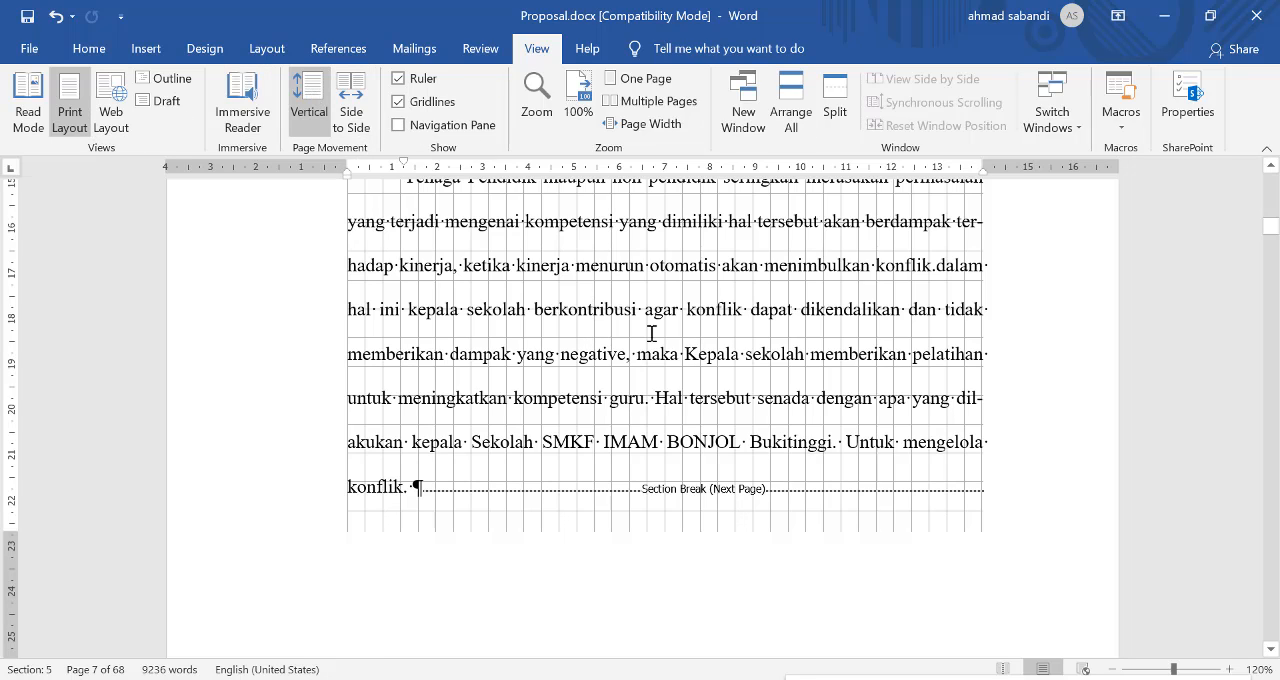
pyautogui.rightClick(705, 320)
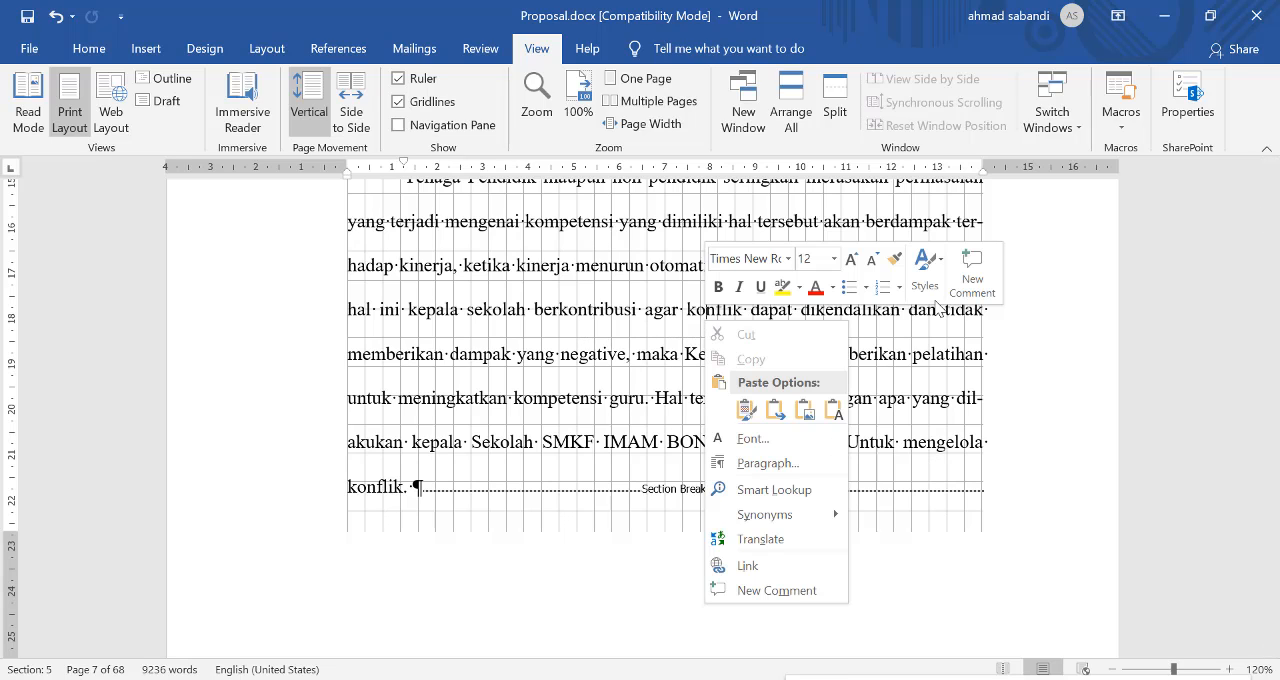
pyautogui.click(895, 258)
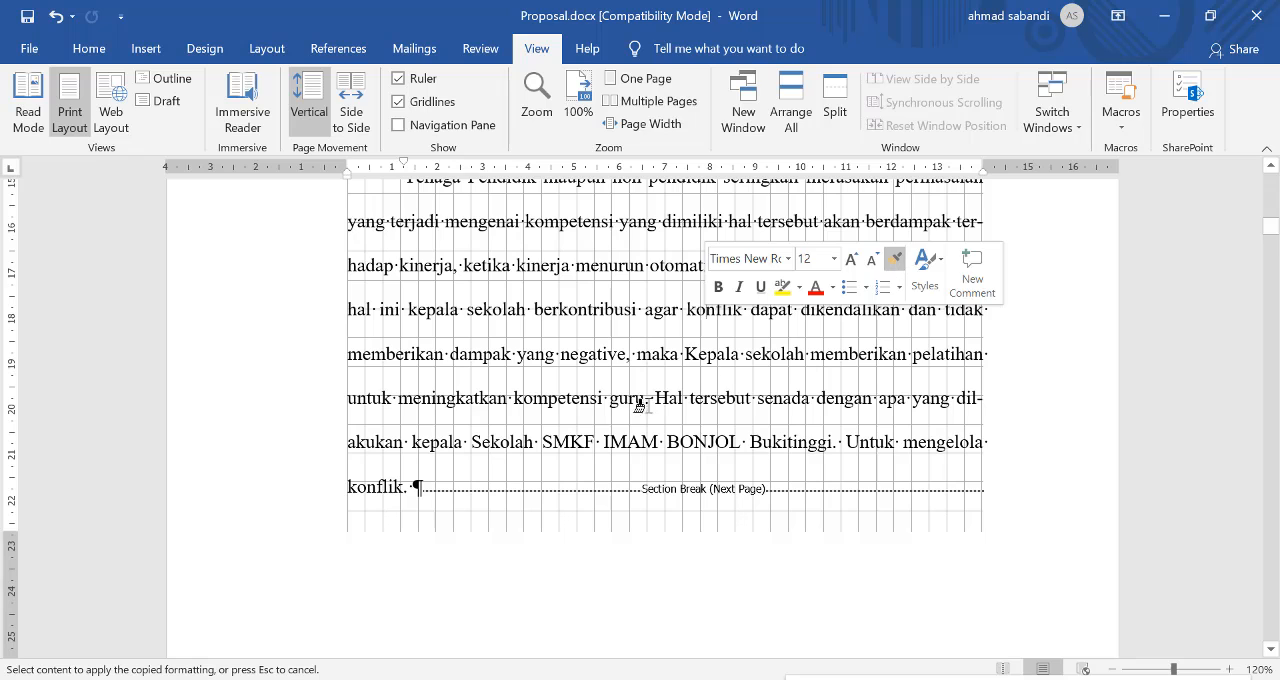
pyautogui.scroll(-6, 640, 405)
pyautogui.click(678, 525)
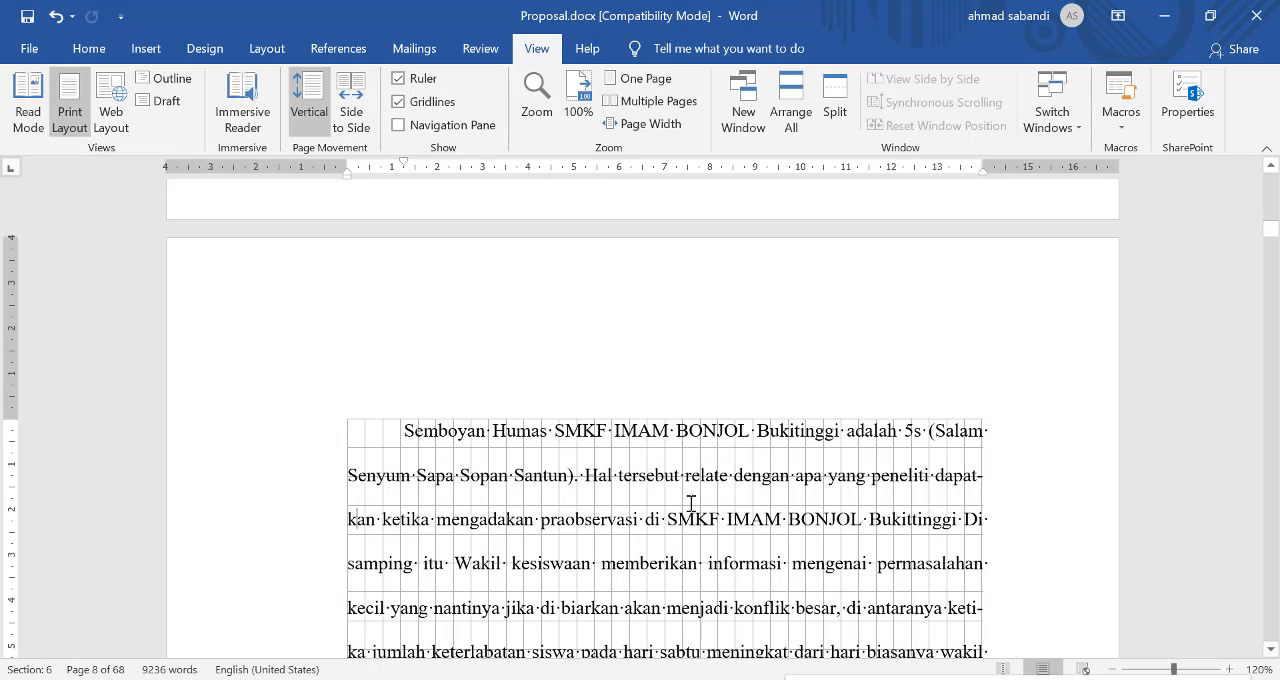
# Step: Hide the gridlines and show the Navigation pane with the document's headings
pyautogui.click(418, 102)
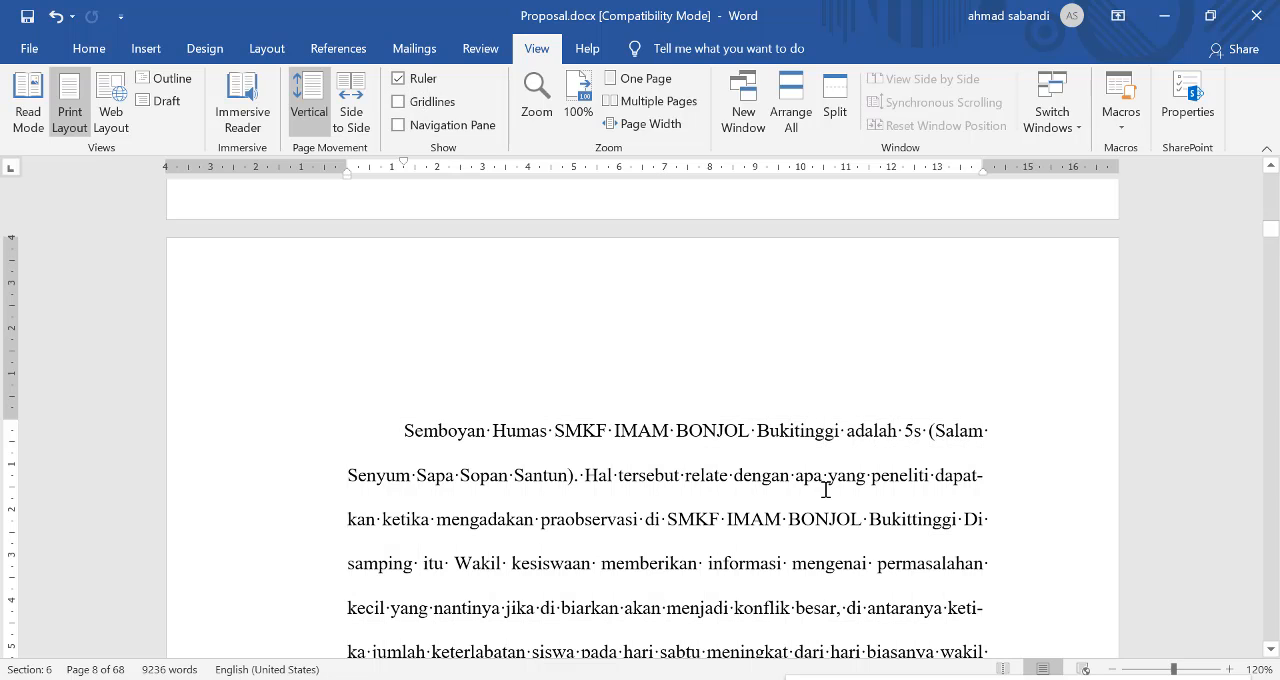
pyautogui.click(472, 128)
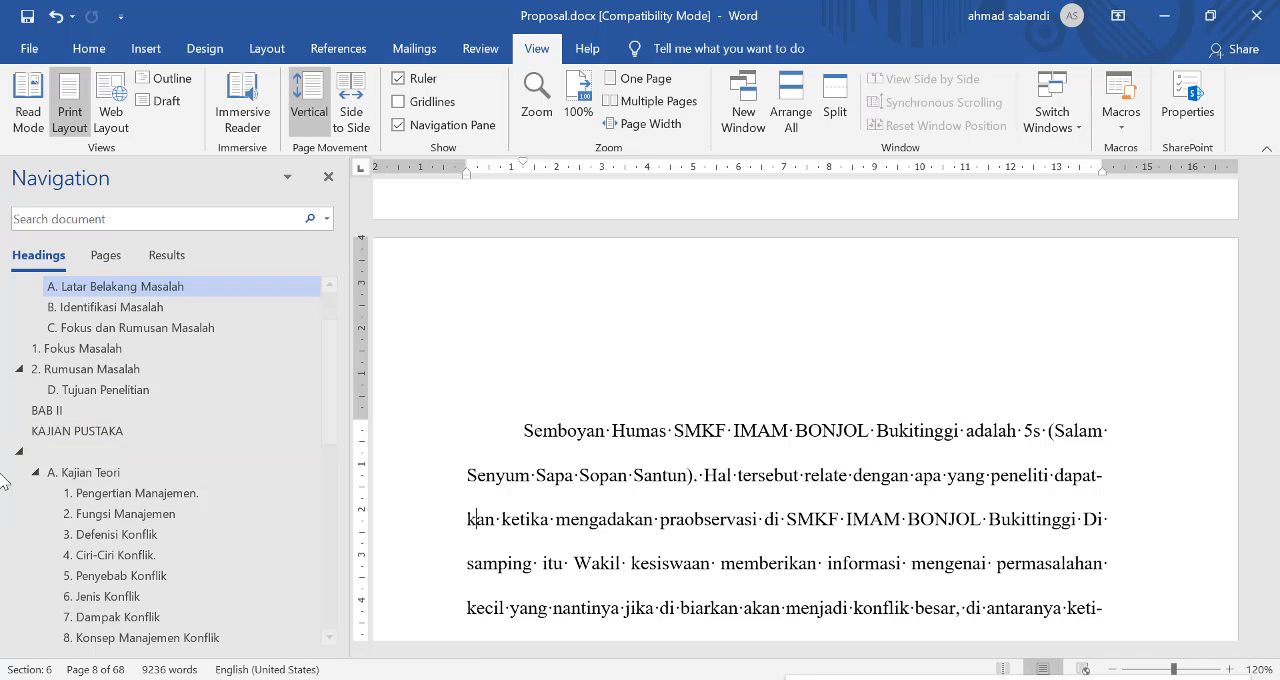
pyautogui.hotkey('alt', 'Tab')
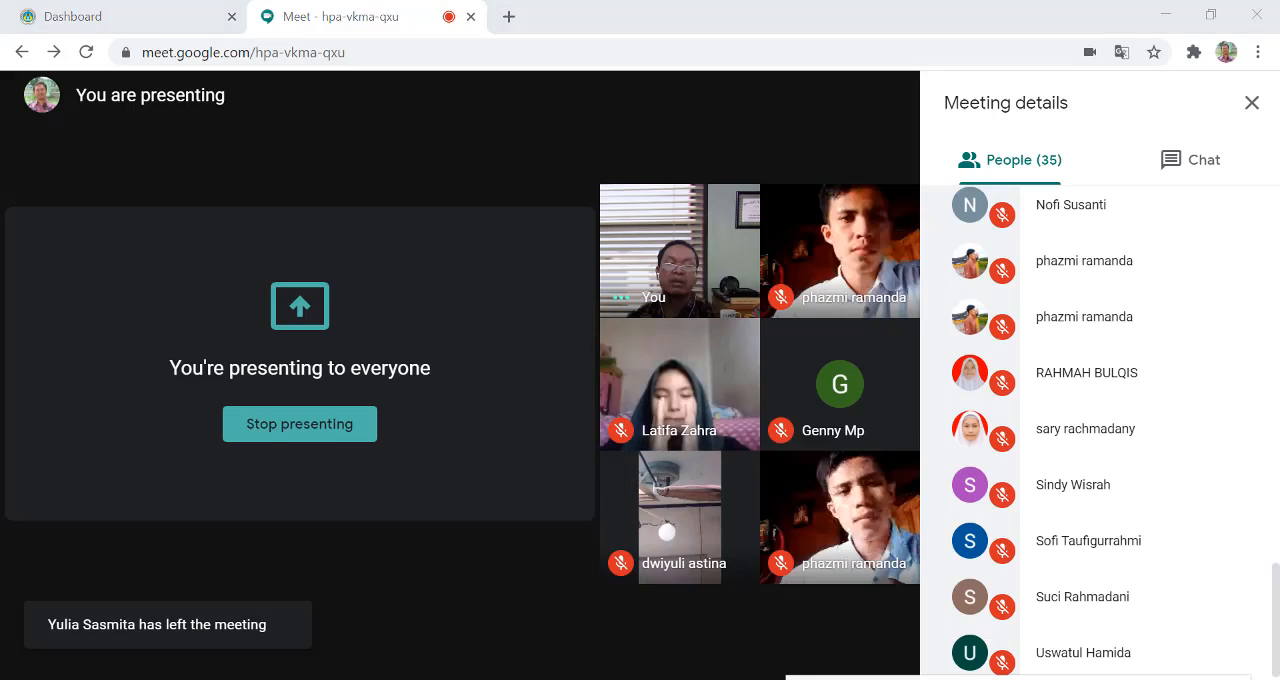
pyautogui.hotkey('alt', 'Tab')
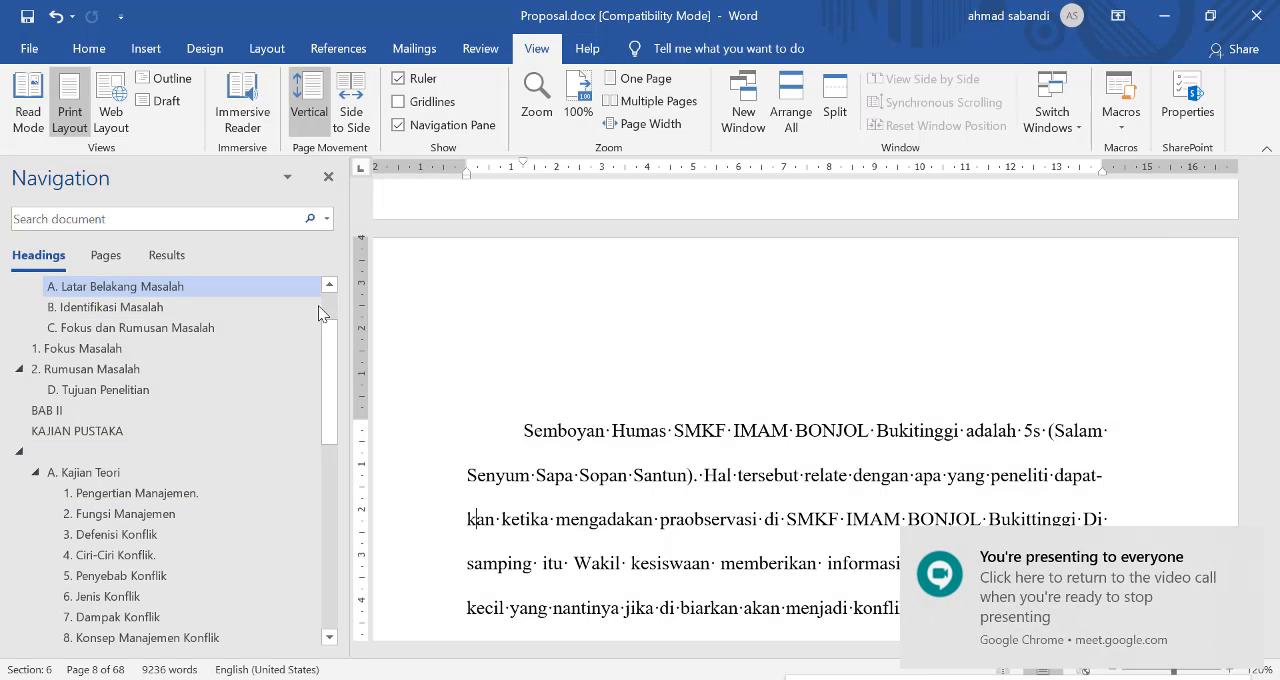
pyautogui.click(91, 49)
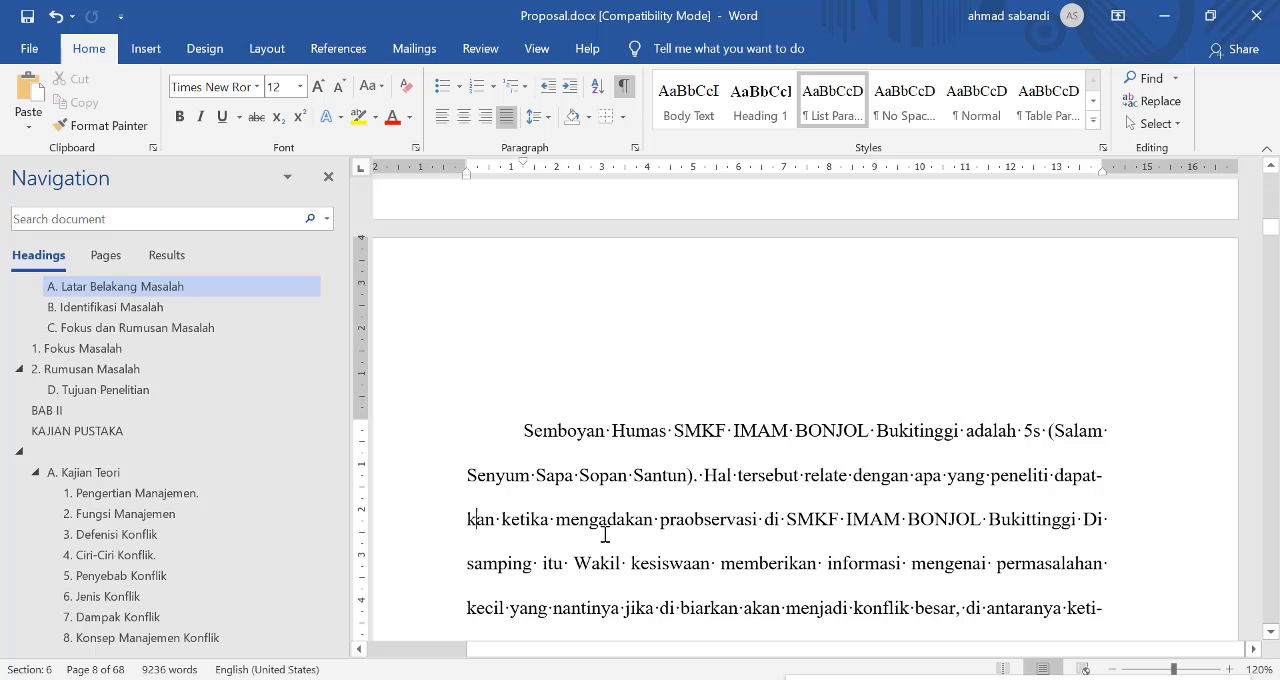
pyautogui.scroll(-3, 628, 500)
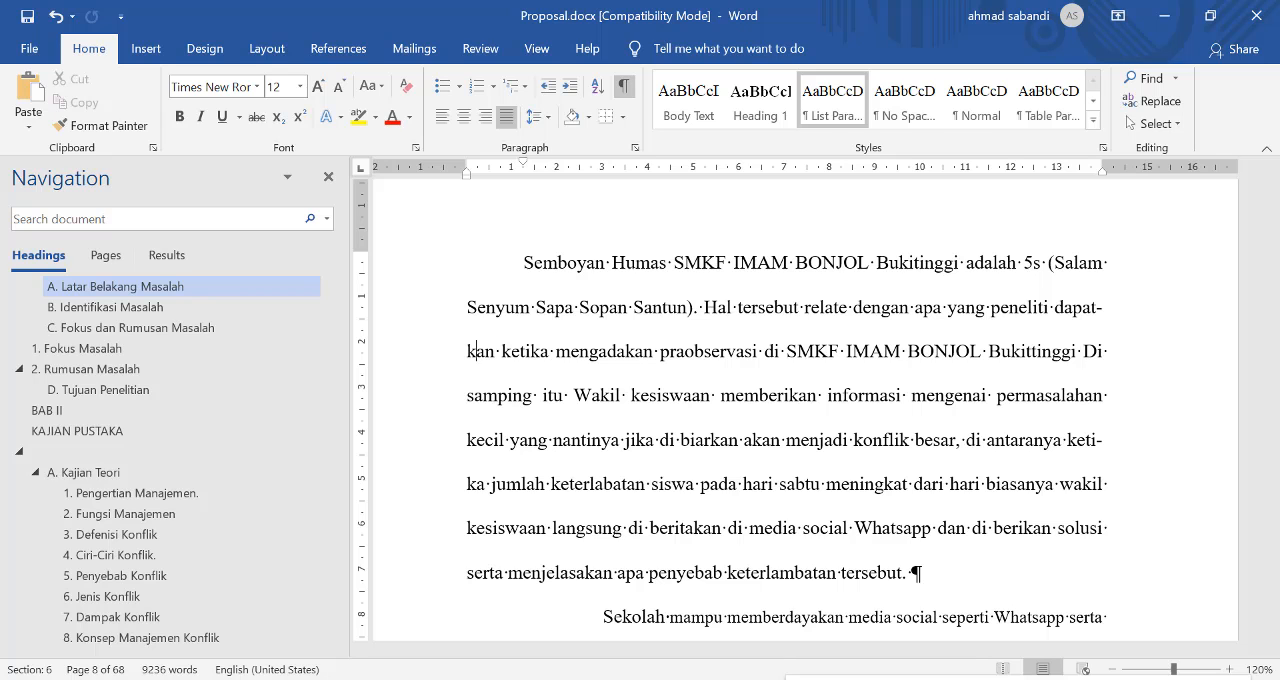
# Step: Switch to the Mengenal.pptx presentation in PowerPoint
pyautogui.click(662, 678)
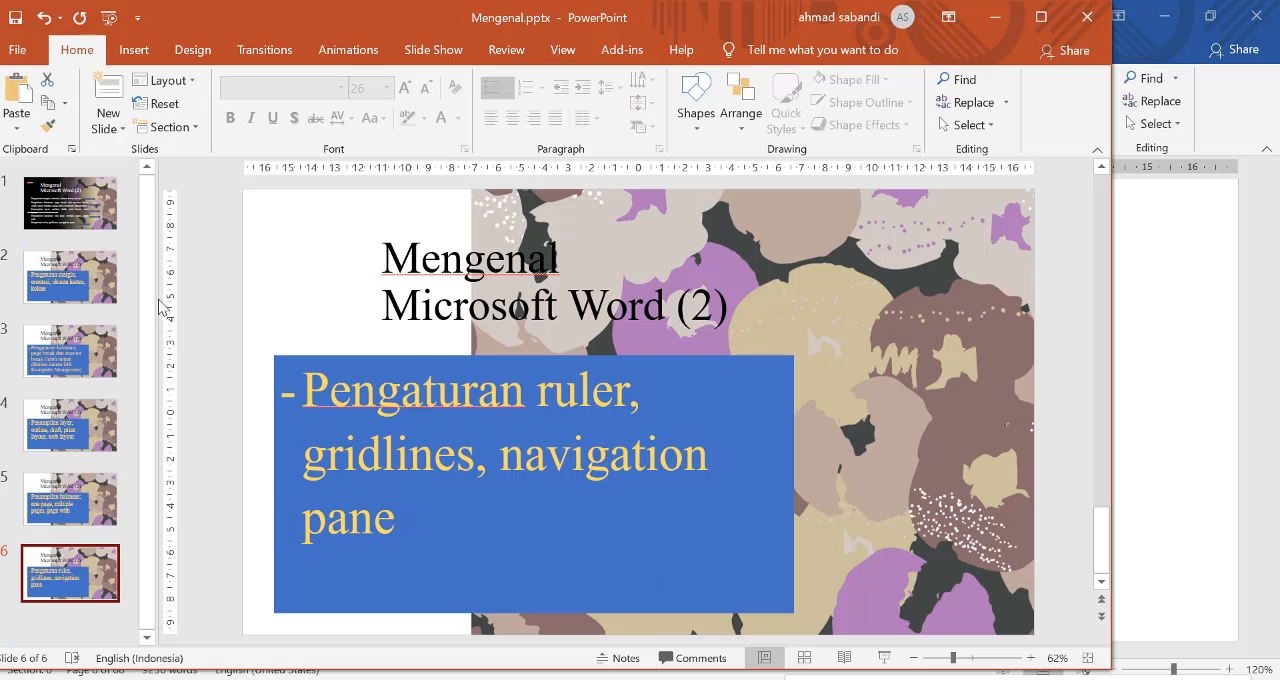